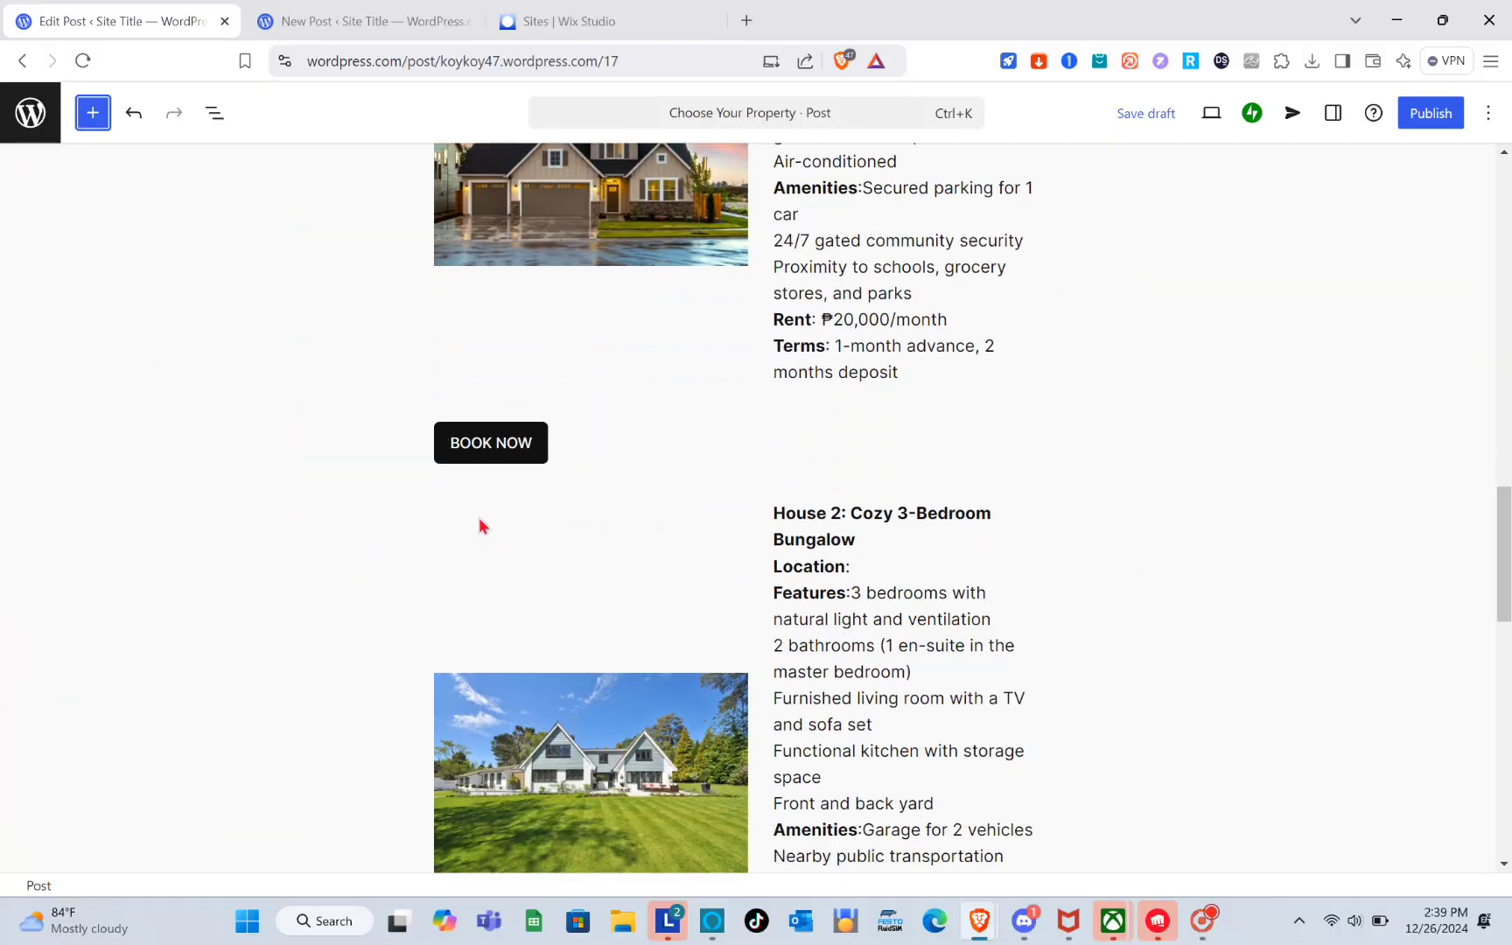
pyautogui.scroll(-14, 479, 526)
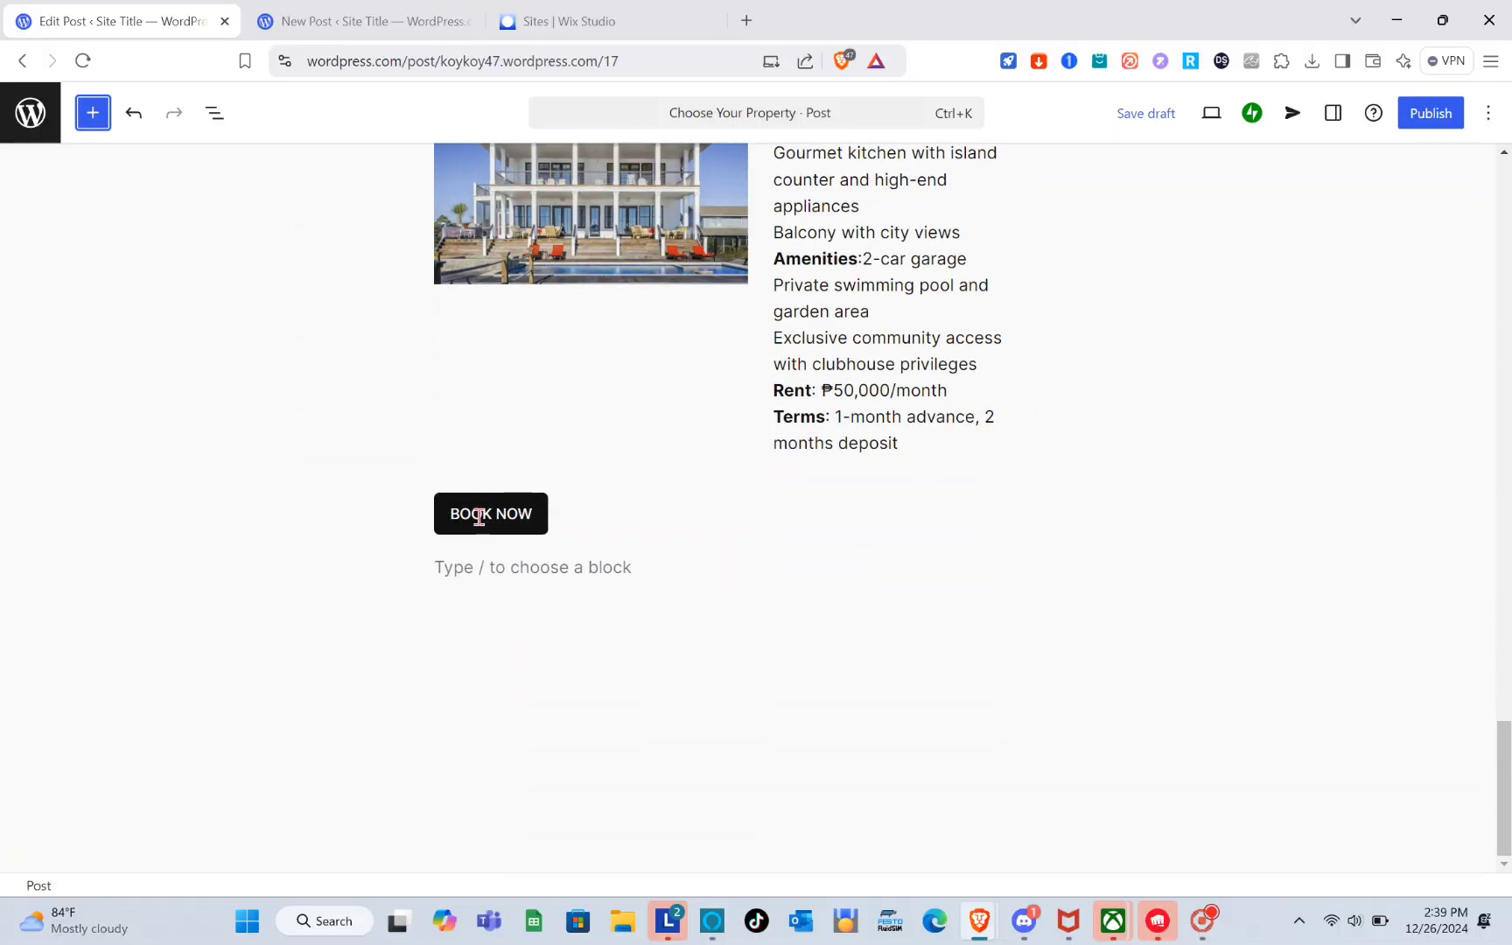
# Review the existing Choose Your Property post and the other open browser tabs.
pyautogui.scroll(20, 480, 526)
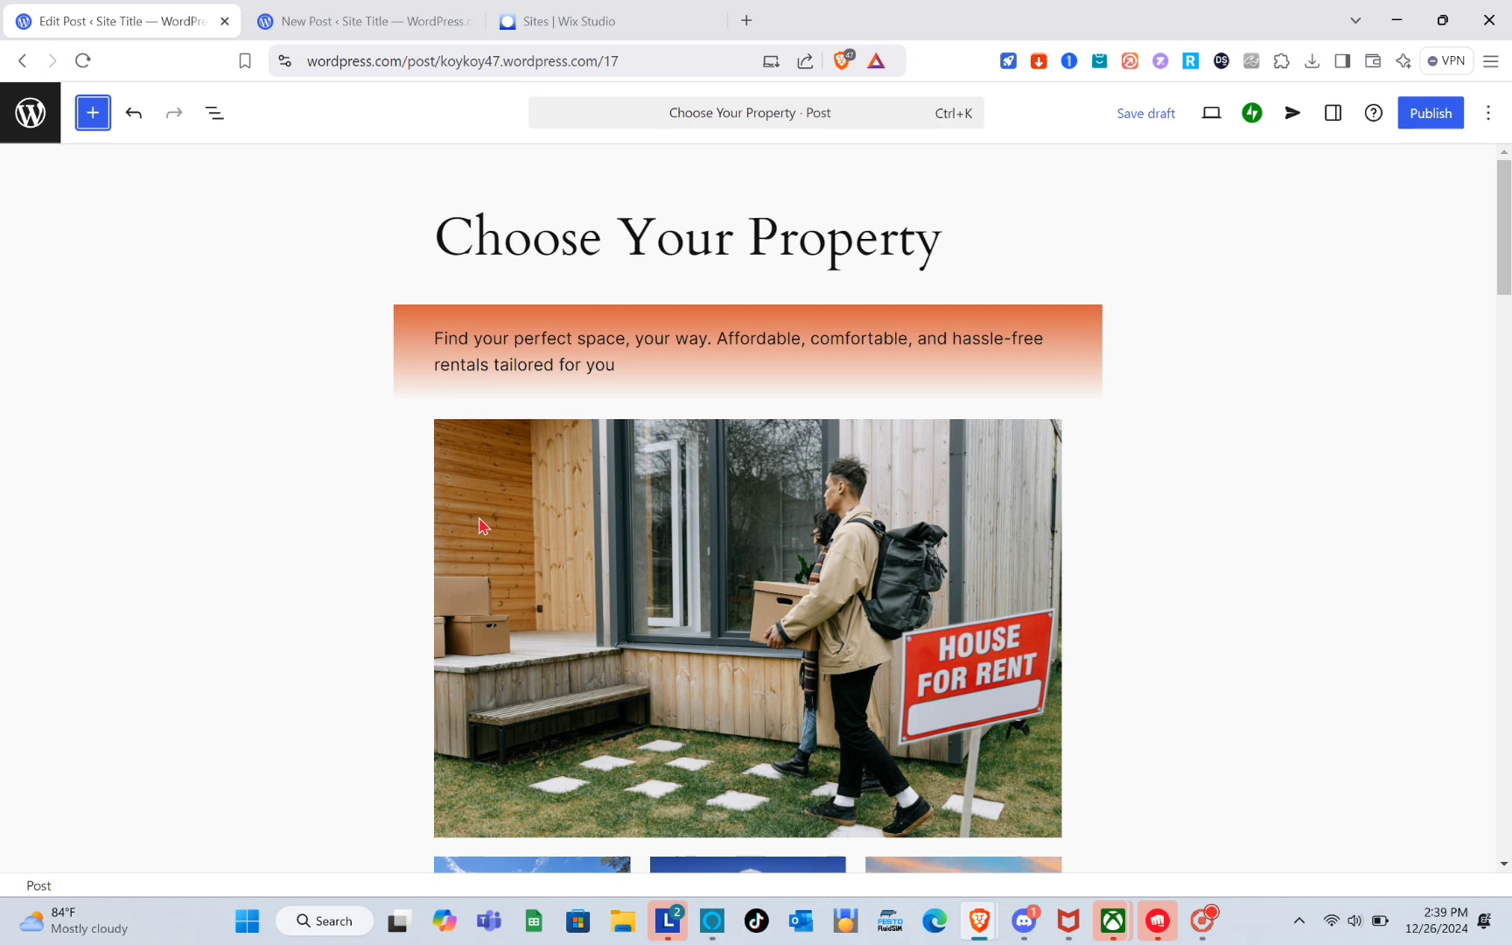
pyautogui.click(573, 13)
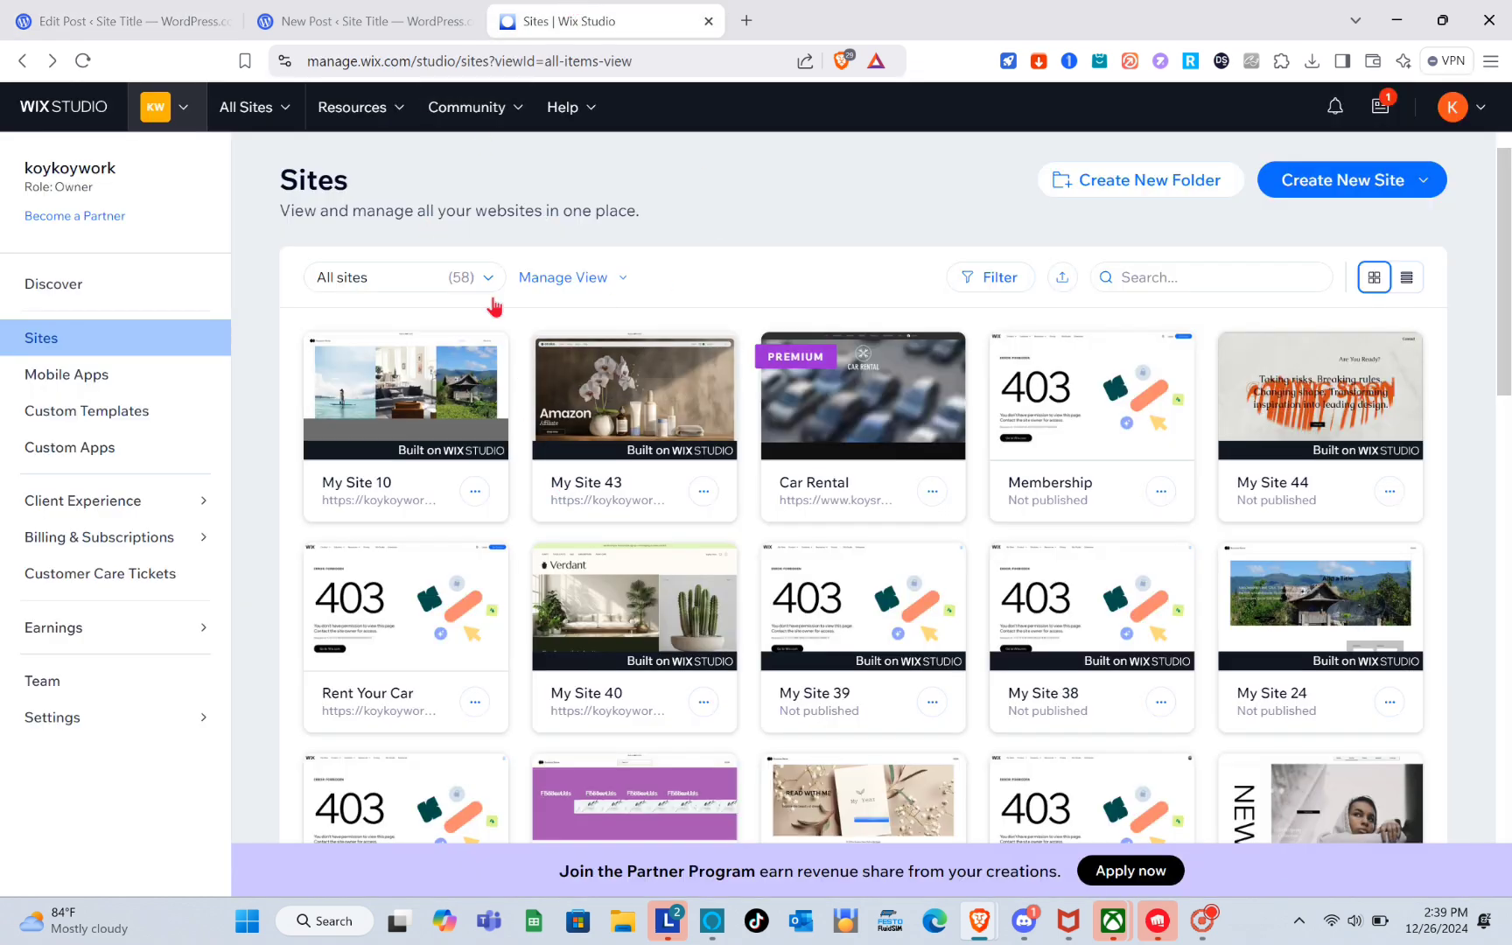
pyautogui.click(414, 10)
pyautogui.click(164, 10)
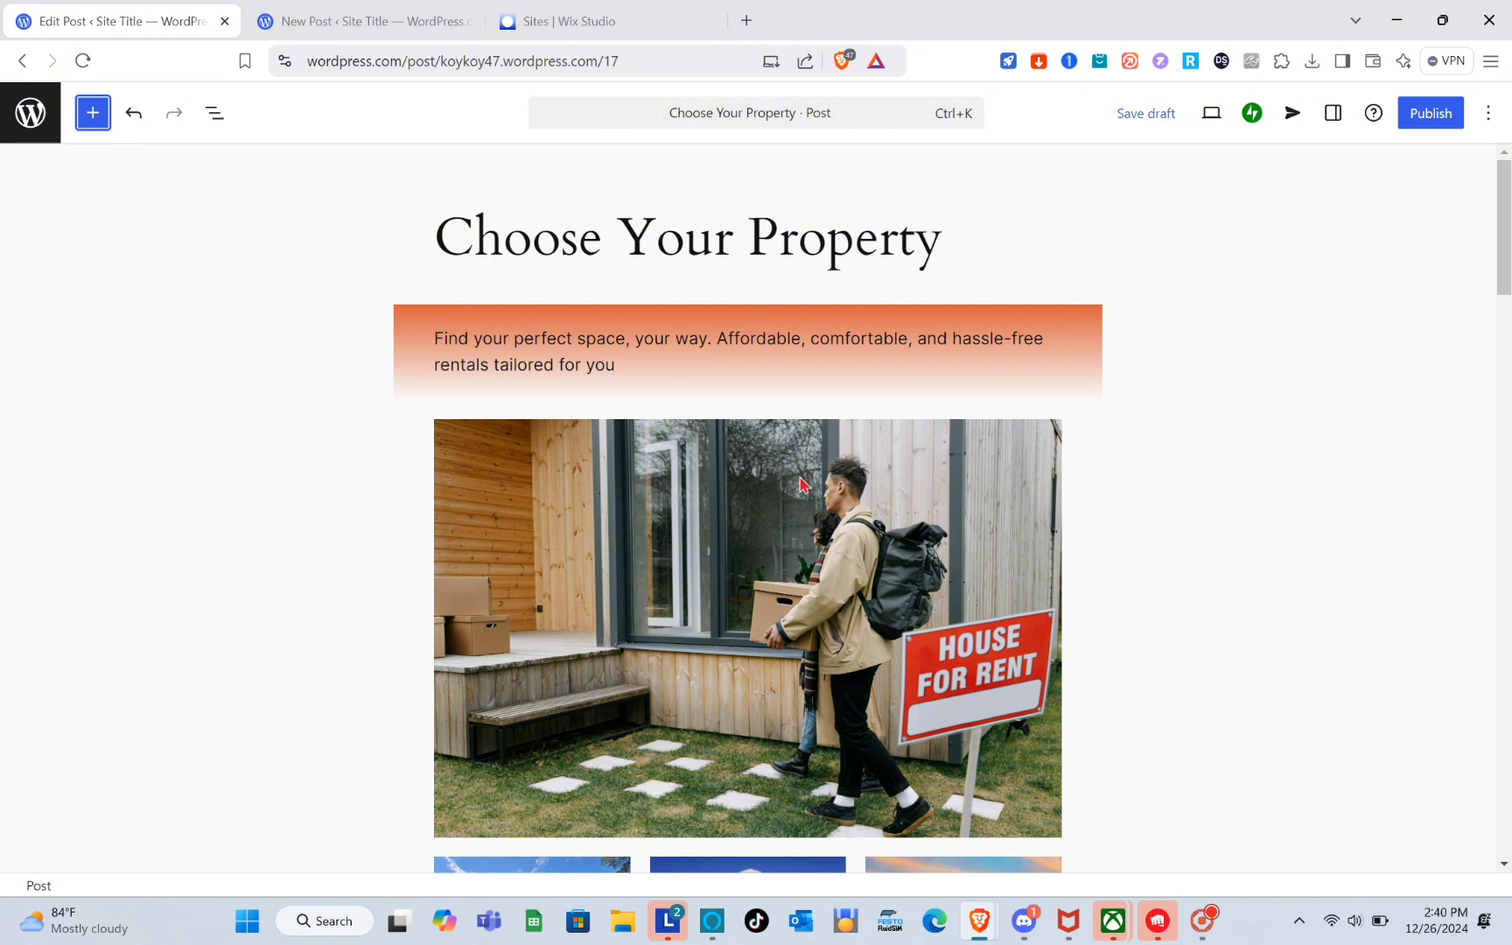
# Enter the title CHOOSE YOUR PROPERTY in the new blank post.
pyautogui.click(464, 12)
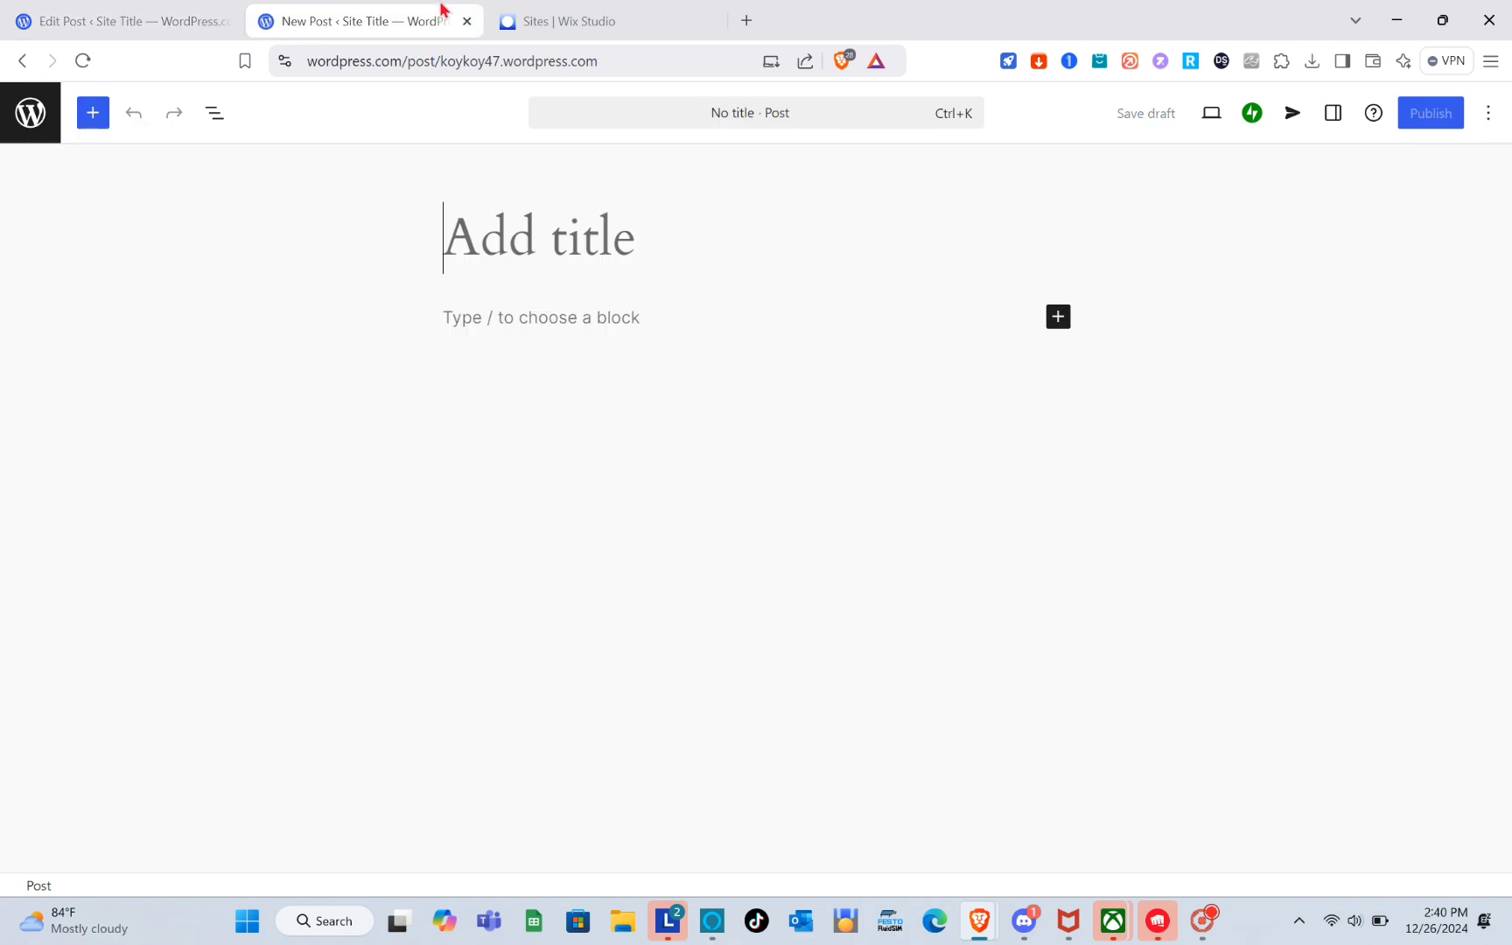
pyautogui.click(640, 347)
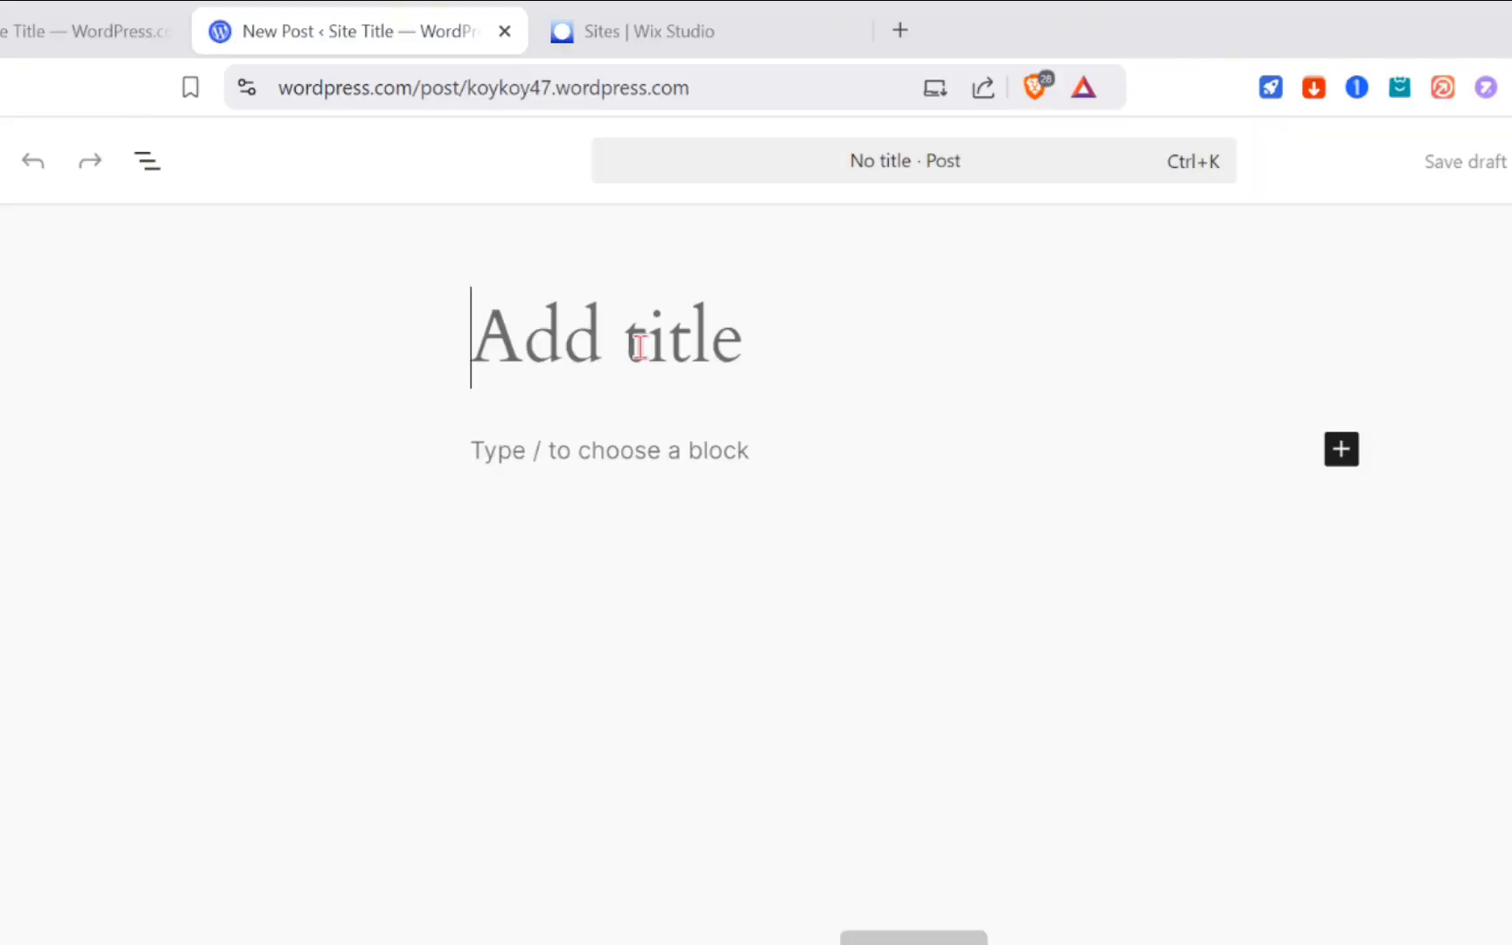
pyautogui.write('CHH')
pyautogui.press('BackSpace')
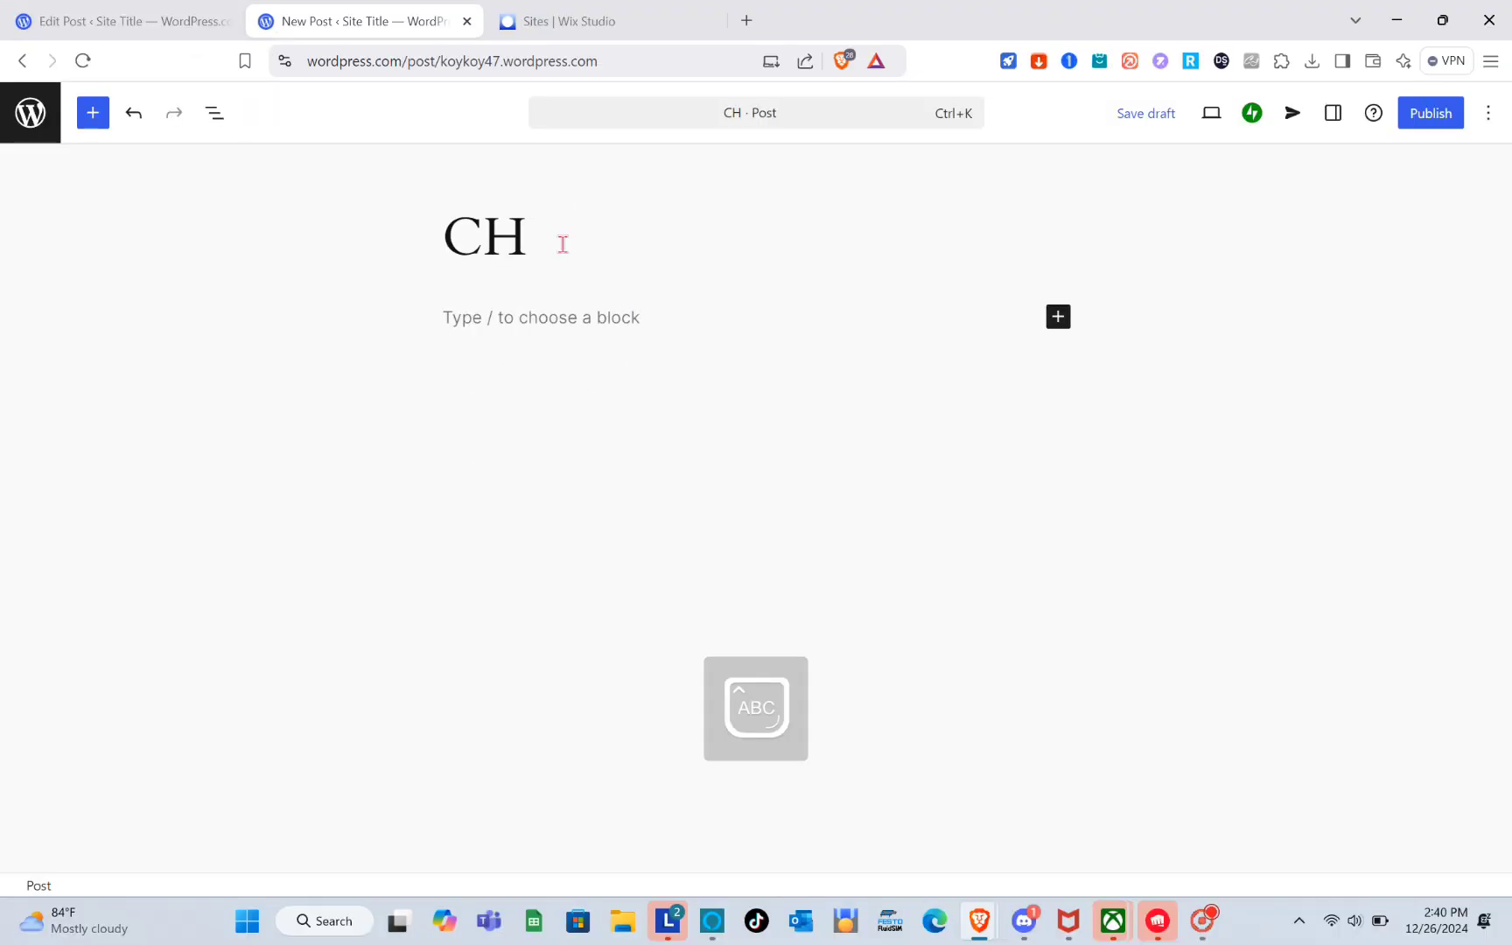
pyautogui.write('OOS')
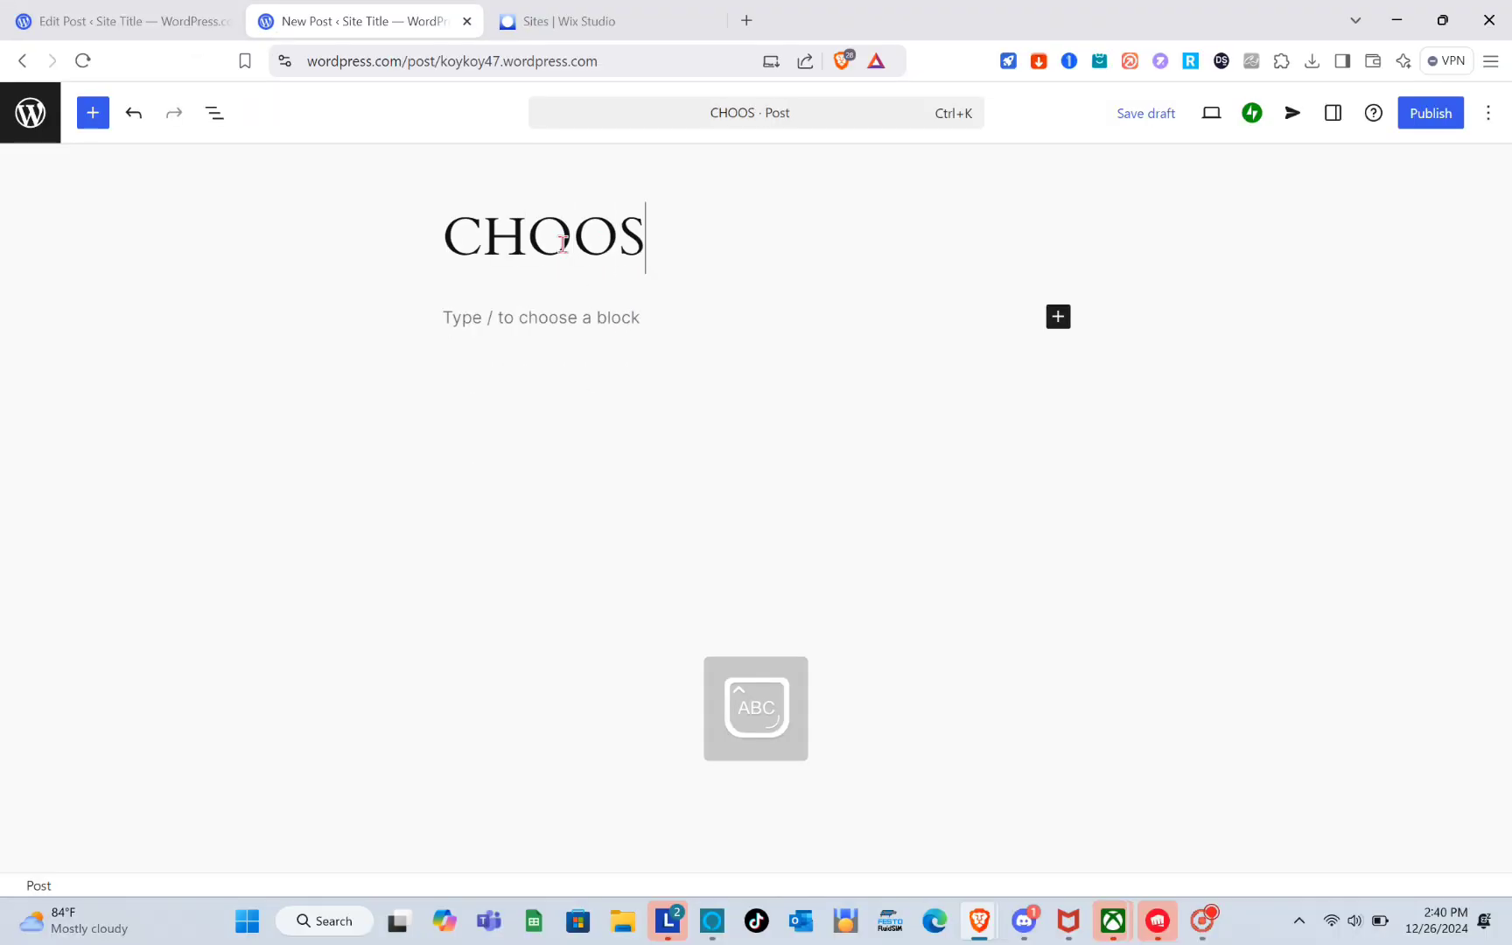
pyautogui.write('E YOUR ')
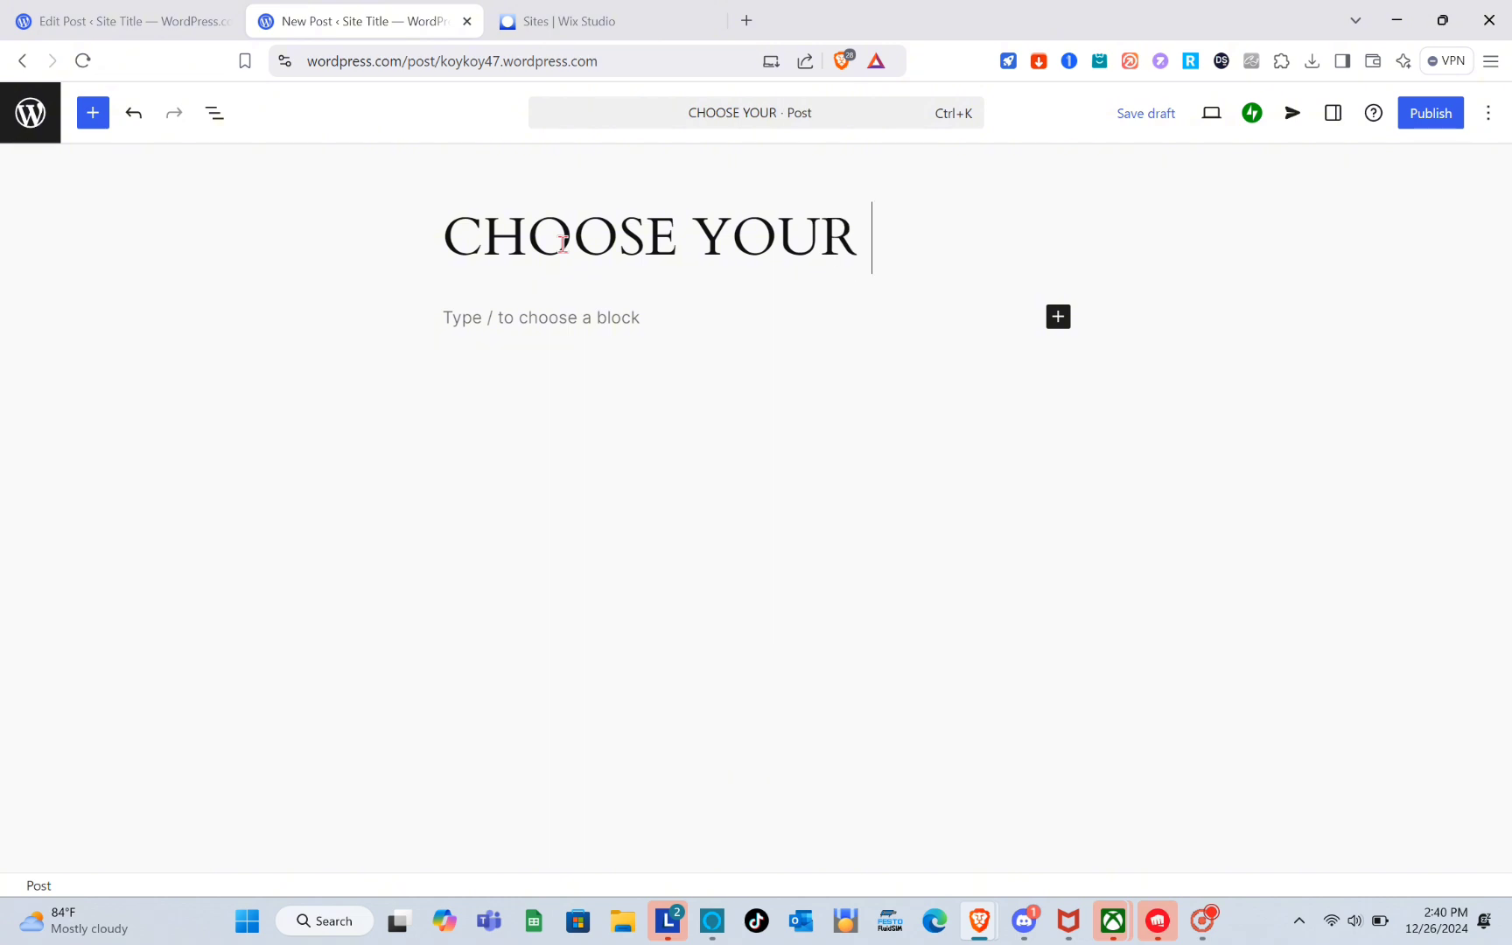
pyautogui.write('PROPERTY')
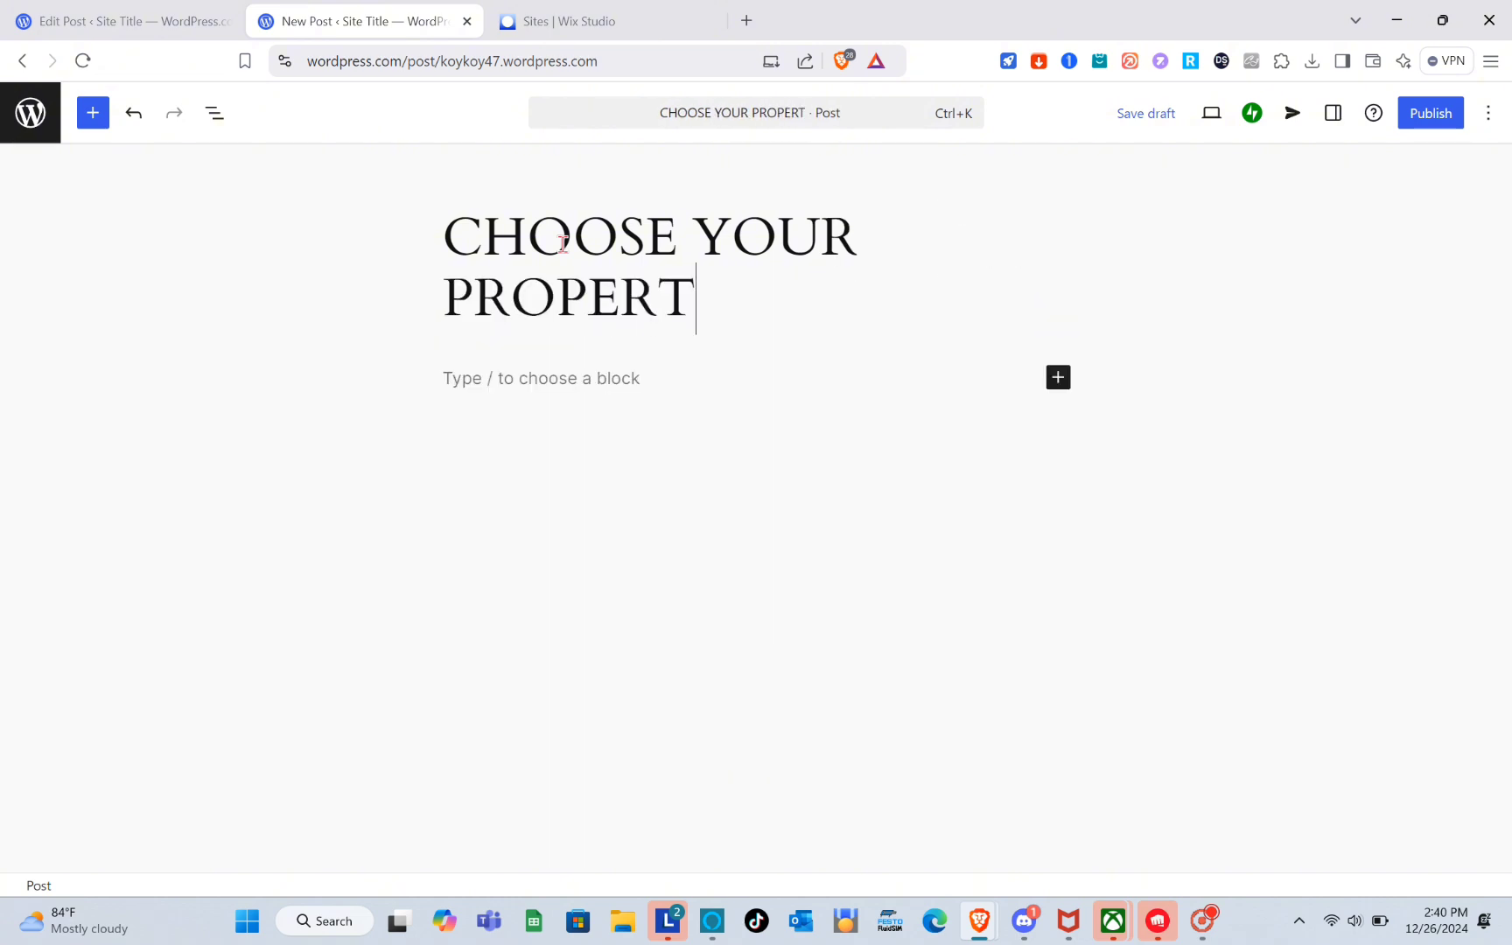
# Retype the post title as Choose Your Property.
pyautogui.tripleClick(619, 261)
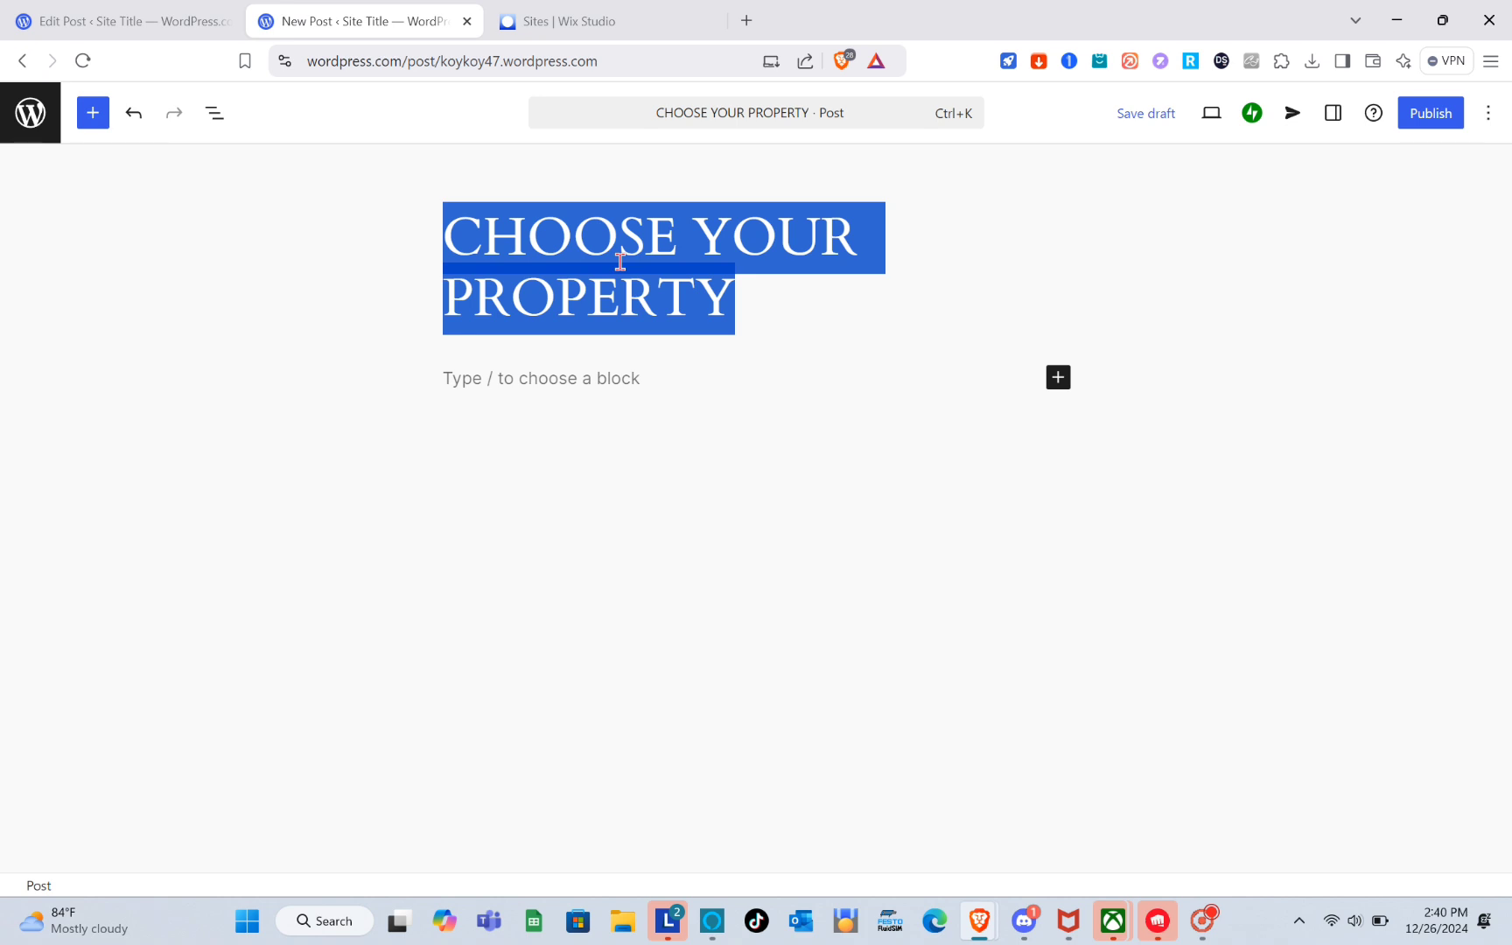
pyautogui.write('Choose Y')
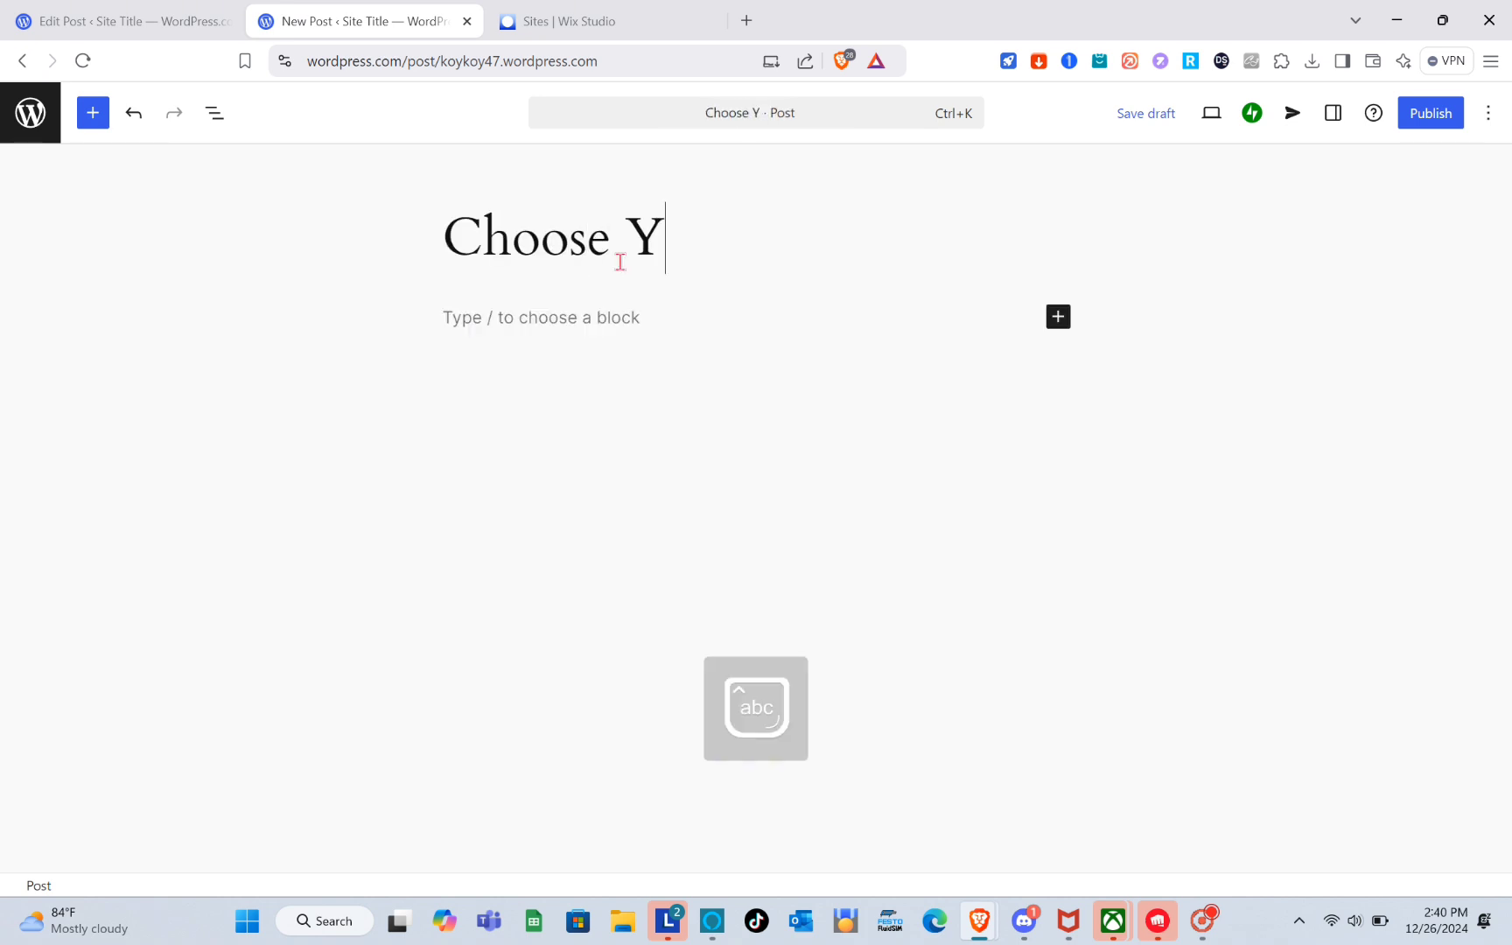
pyautogui.write('our Por')
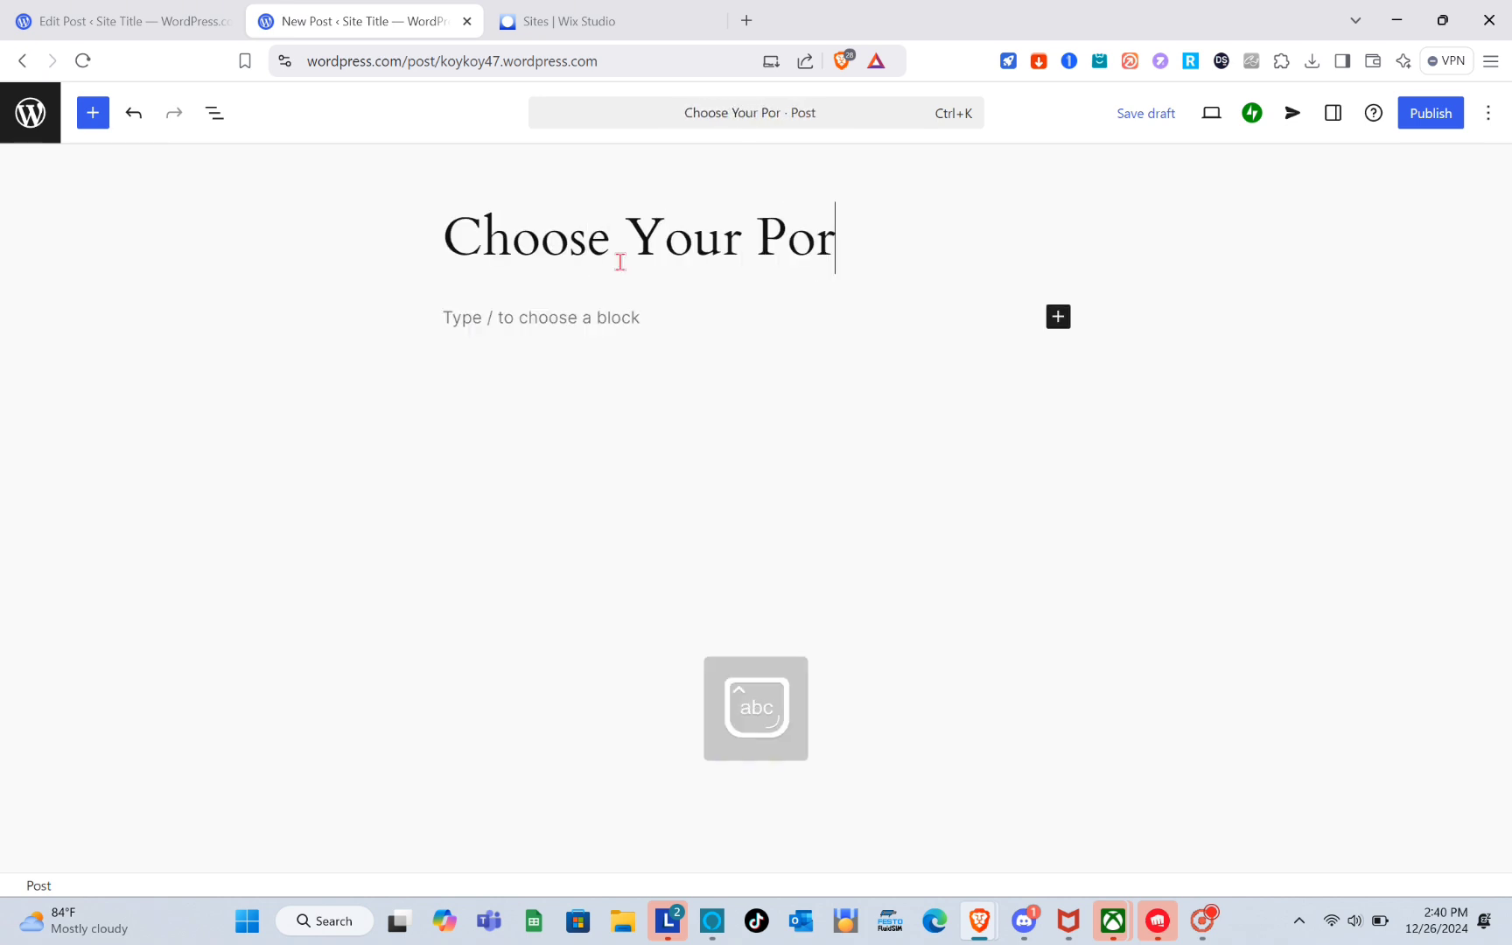
pyautogui.press('BackSpace')
pyautogui.press('BackSpace')
pyautogui.write('roperty')
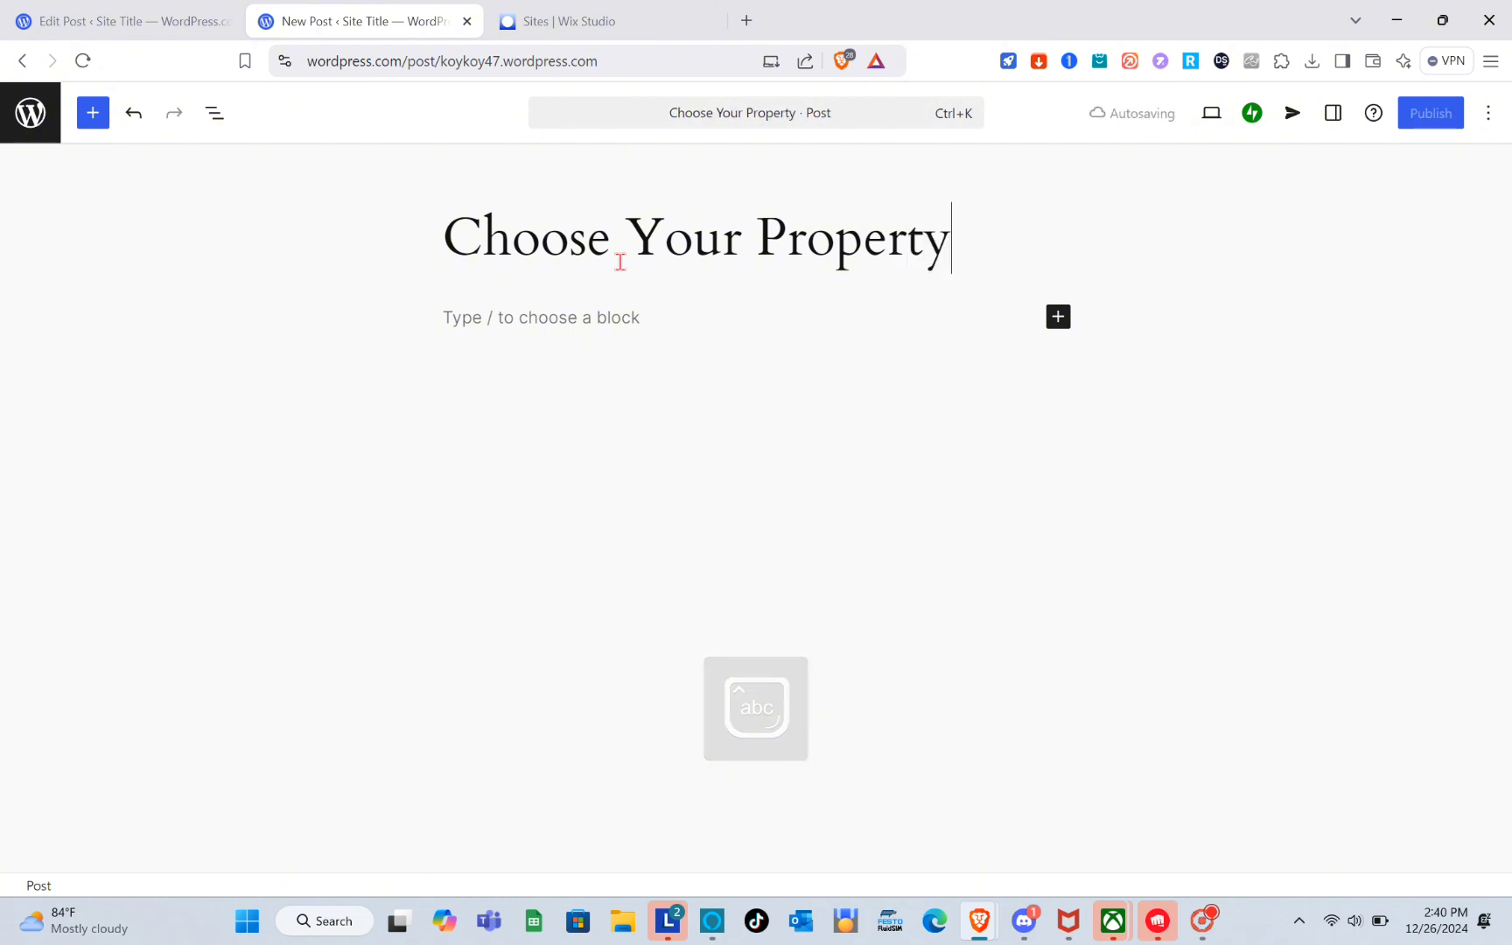
pyautogui.click(589, 339)
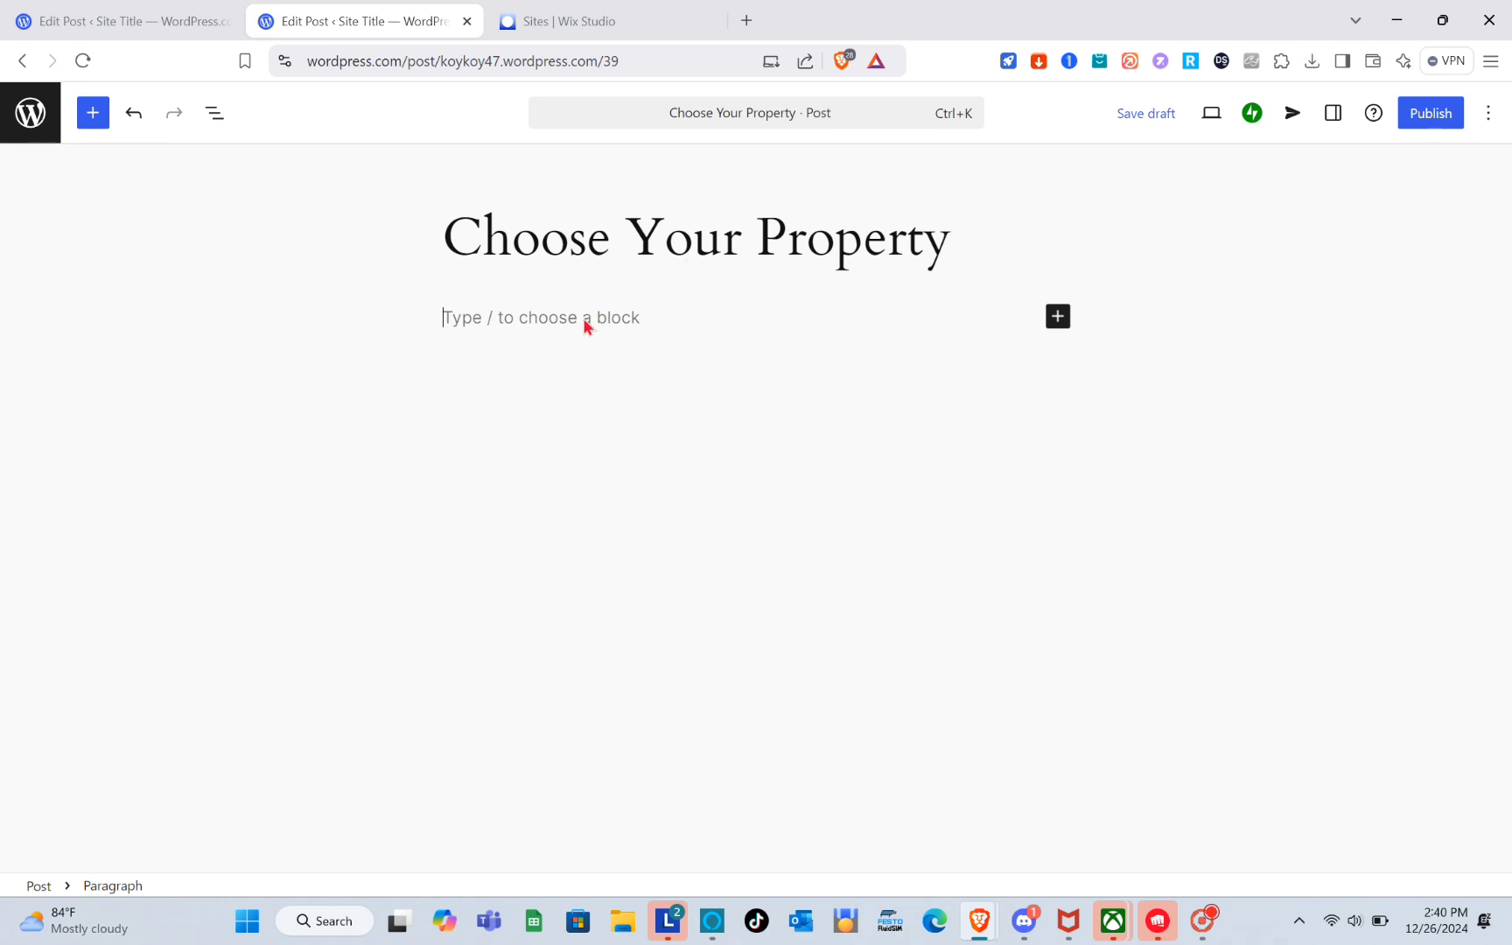
# Insert a Quote block below the title and place the cursor in it.
pyautogui.click(1057, 319)
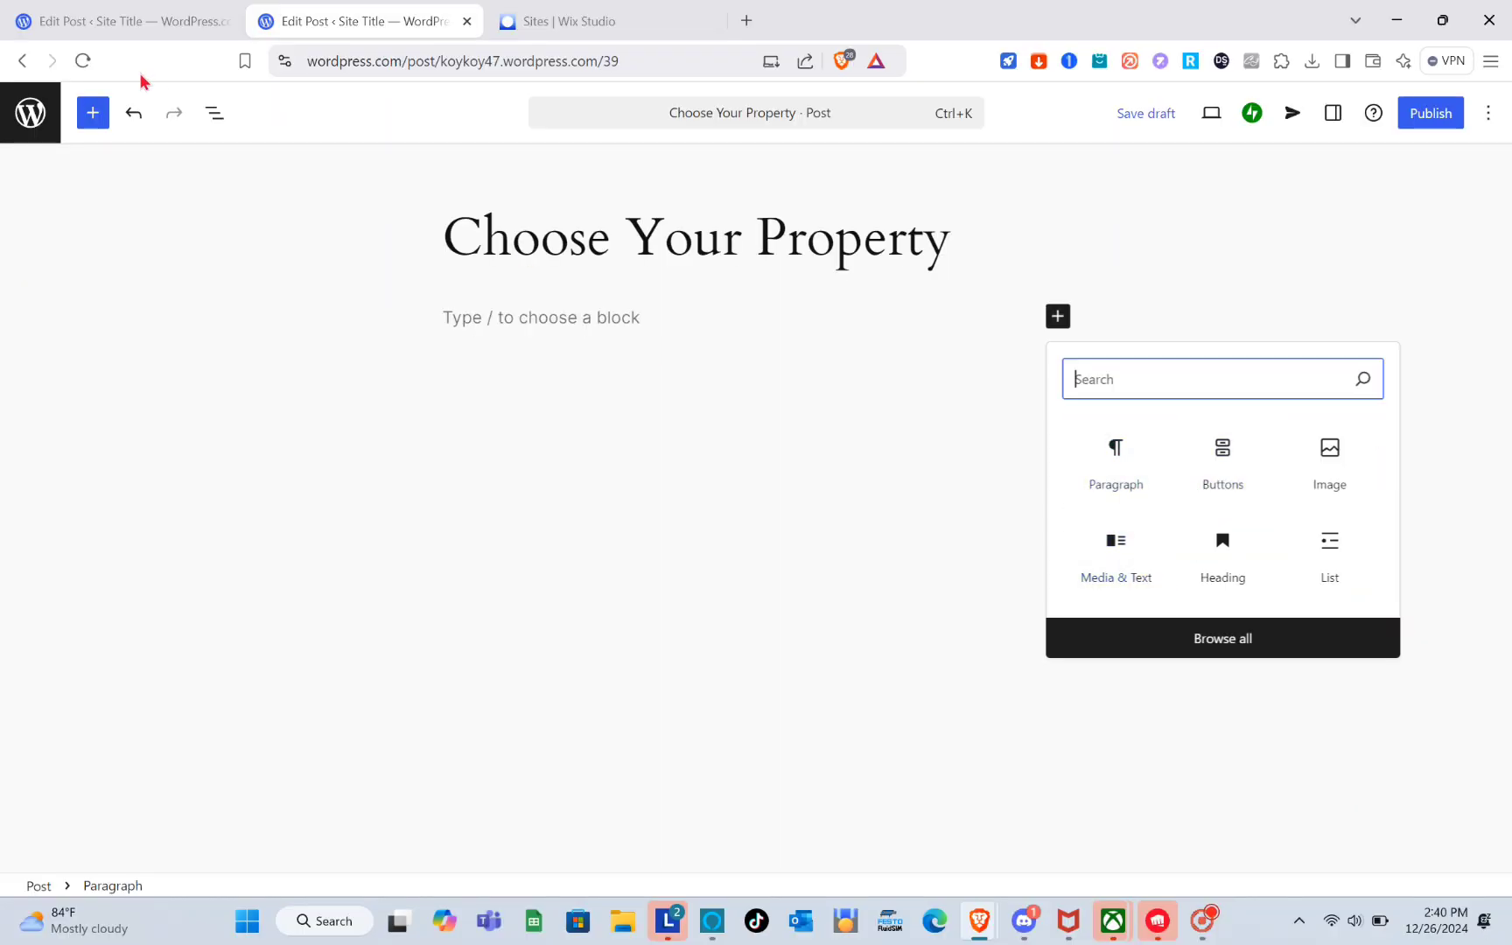
pyautogui.click(96, 112)
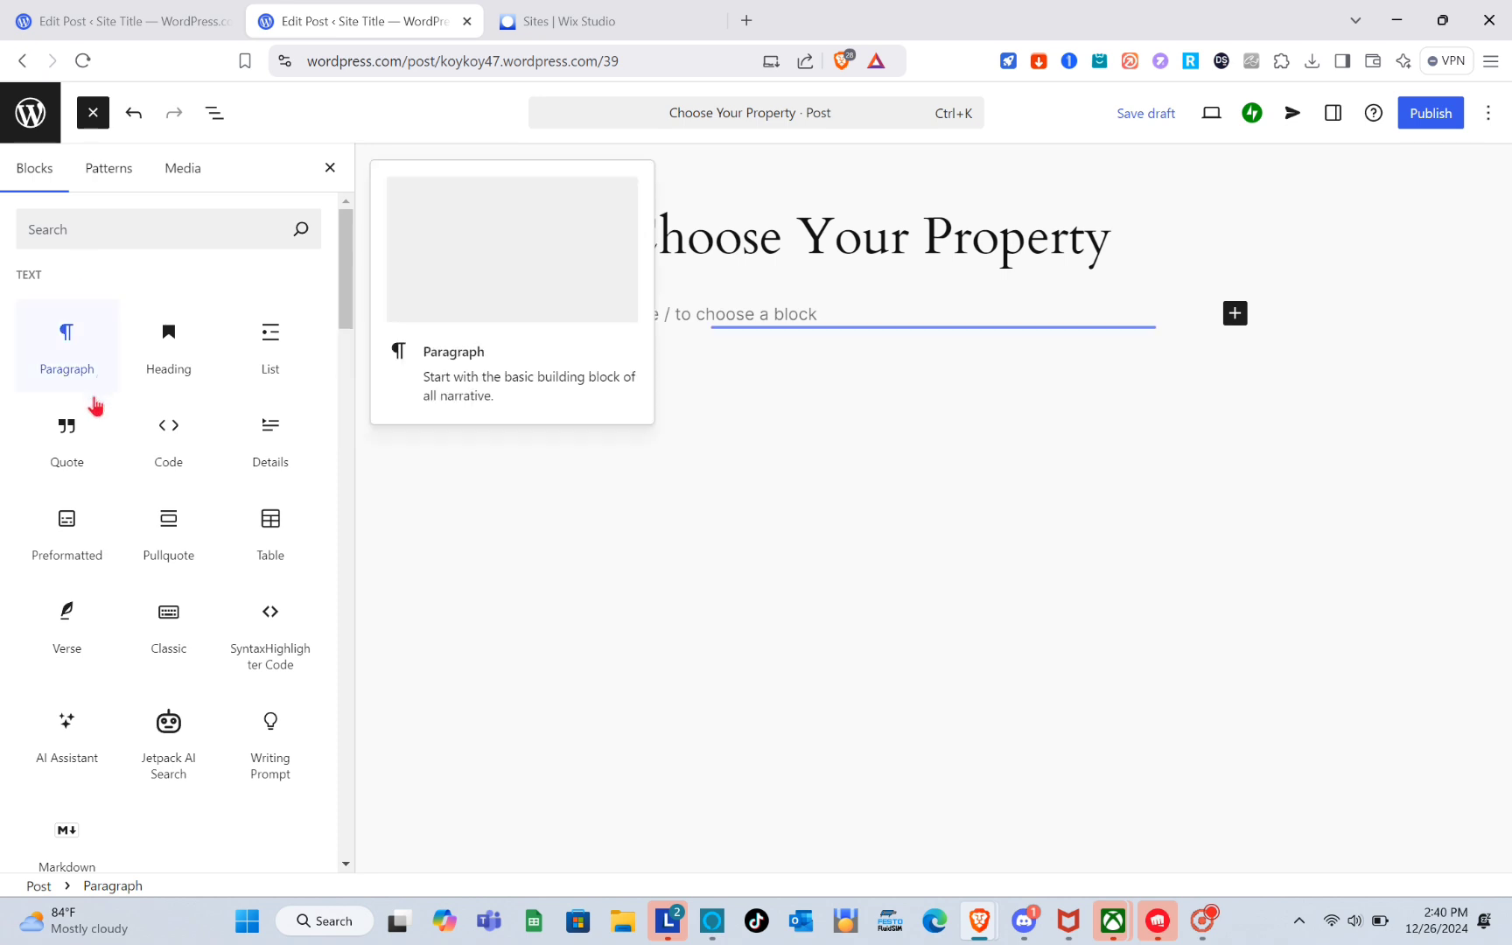
pyautogui.click(67, 440)
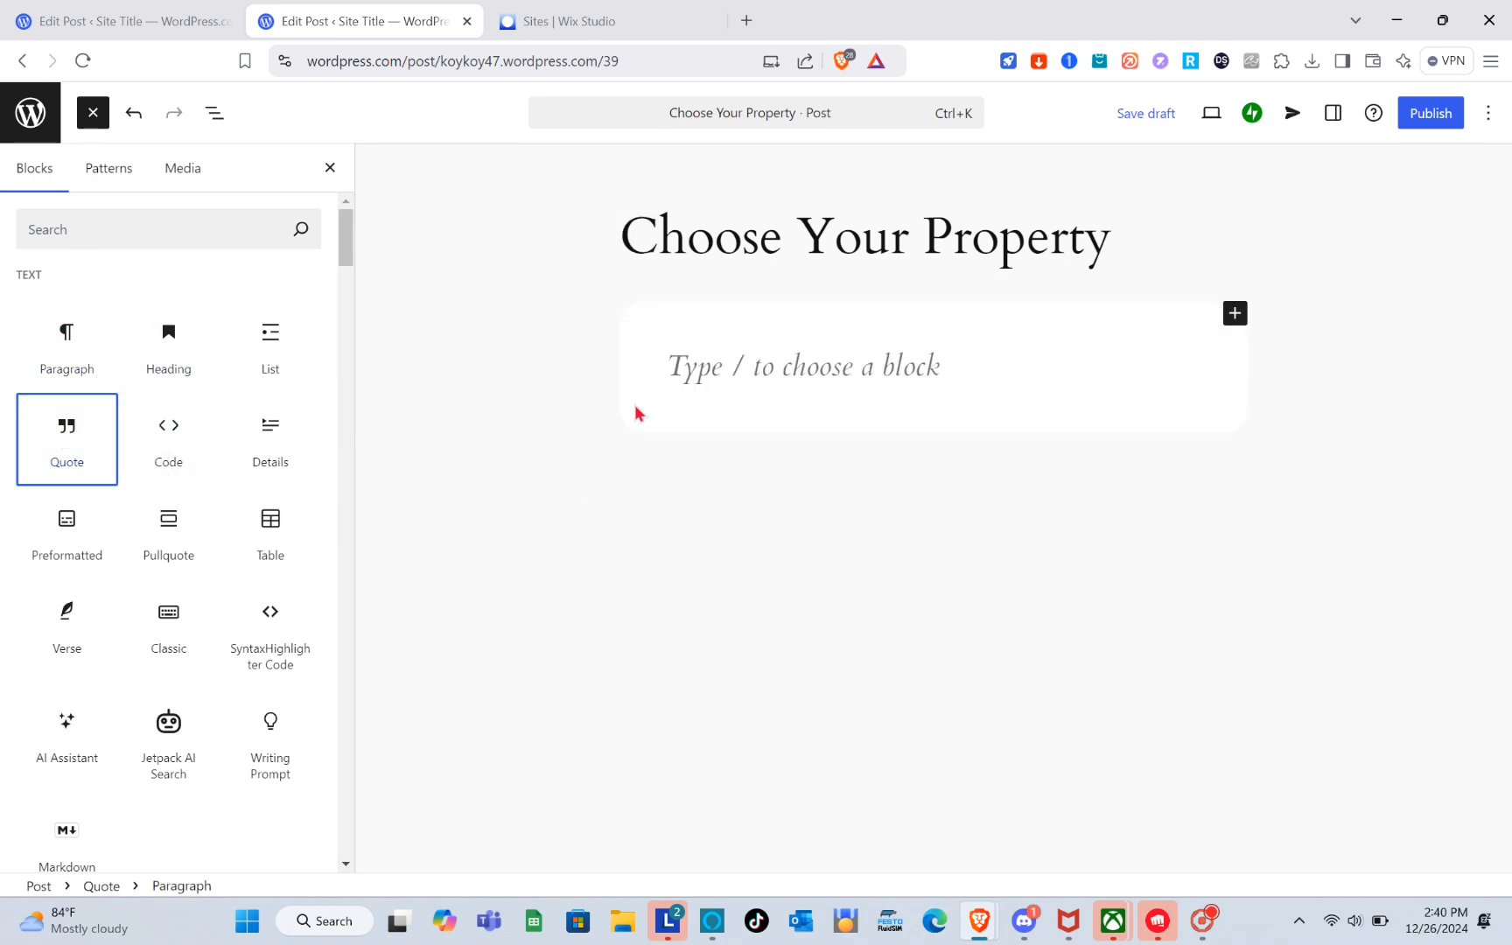
pyautogui.click(692, 385)
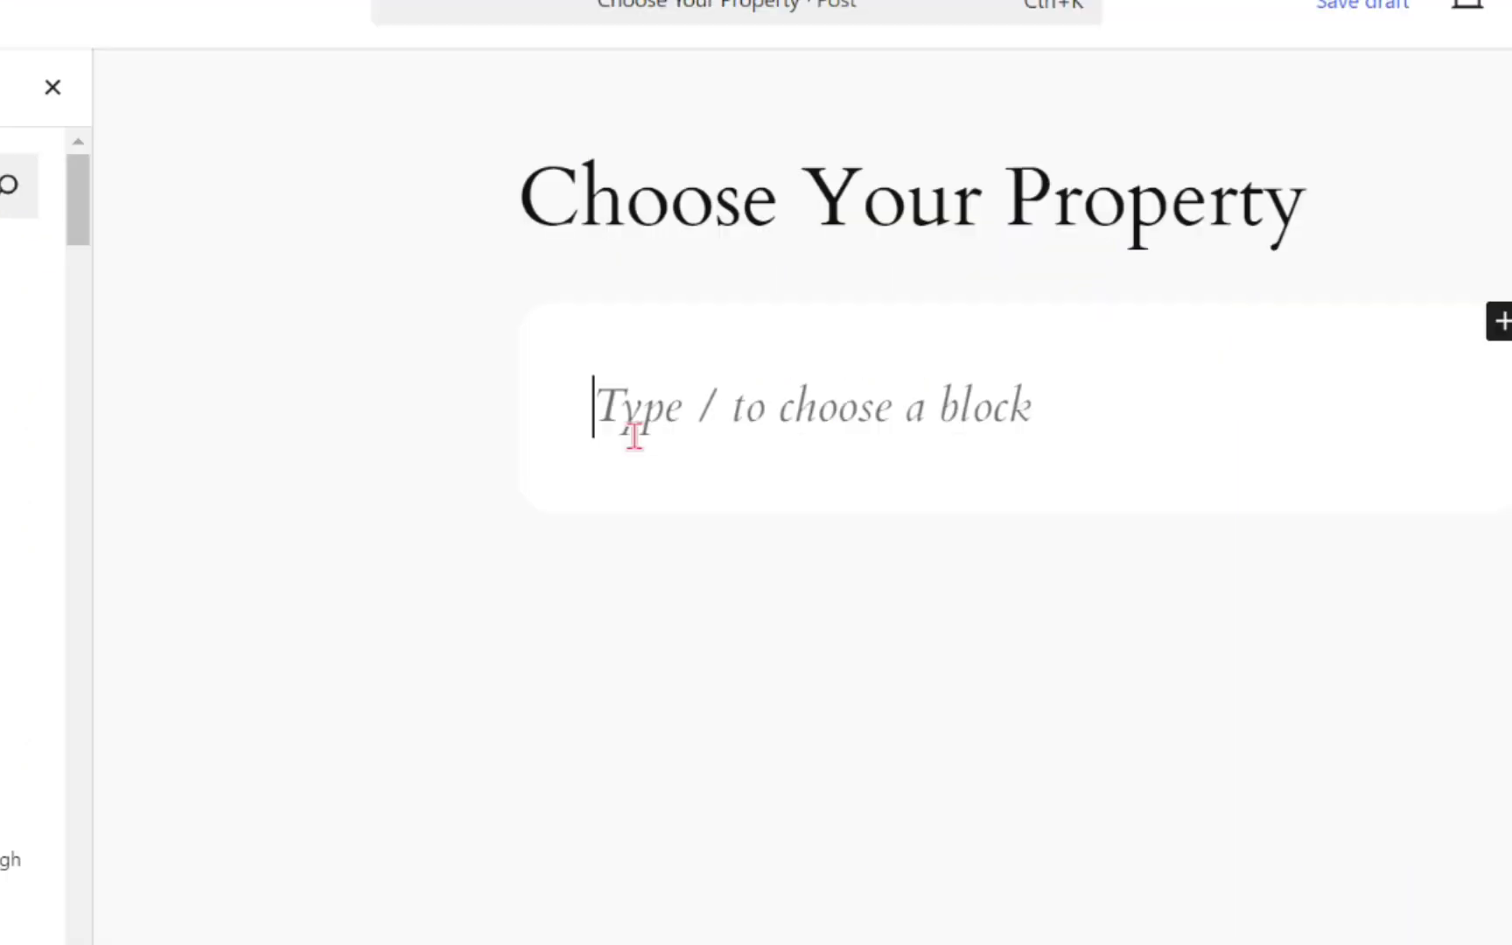
# Write the quote text Find your safe space for vacation.
pyautogui.write('Find ')
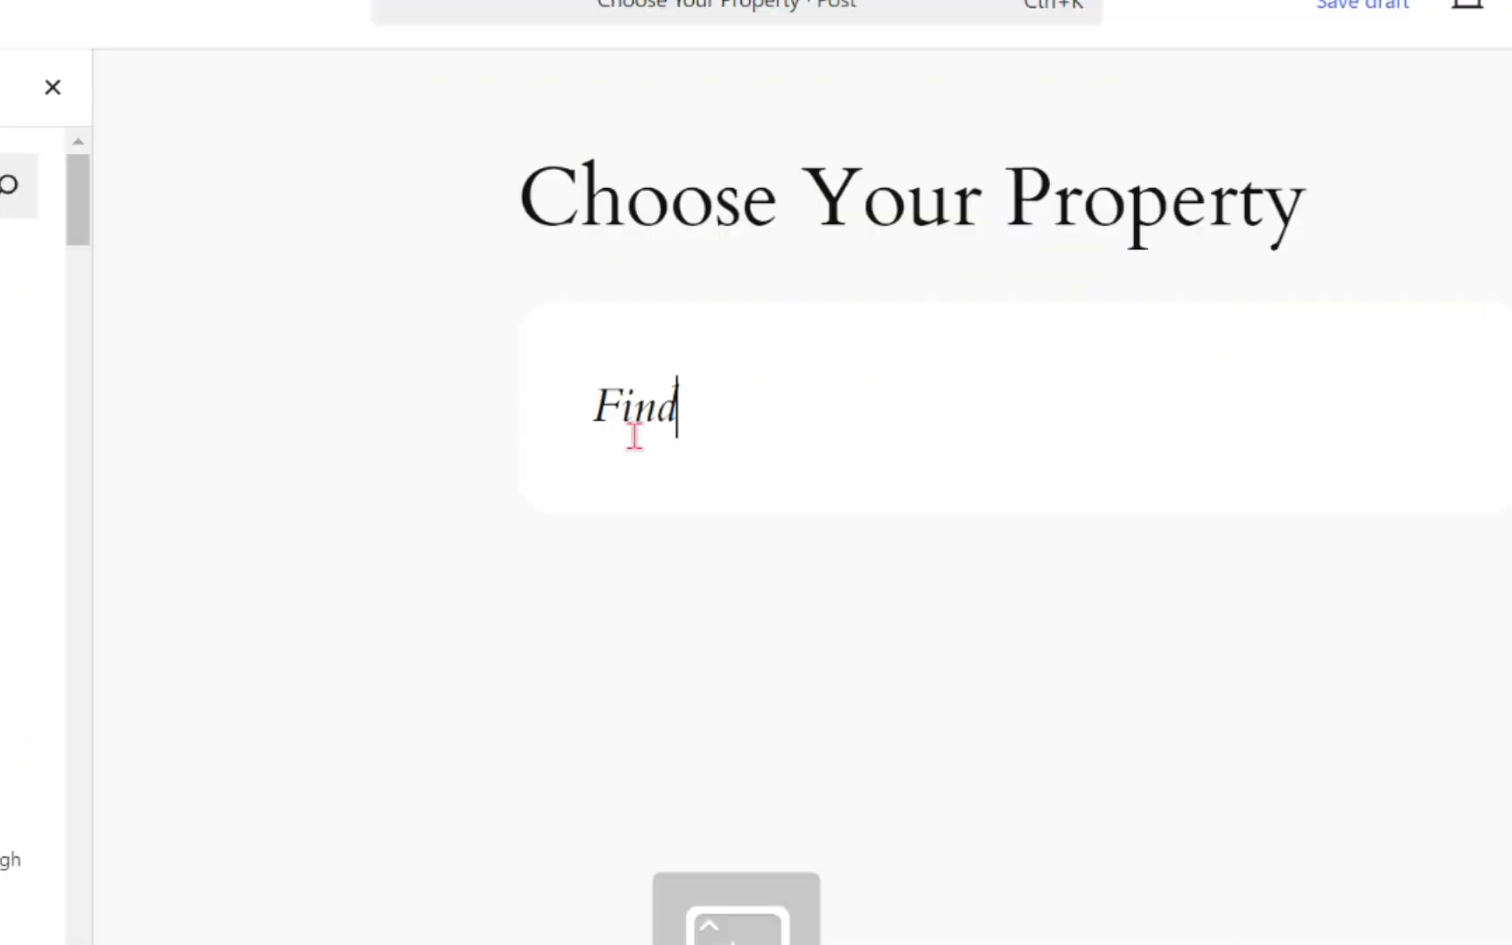
pyautogui.write('you')
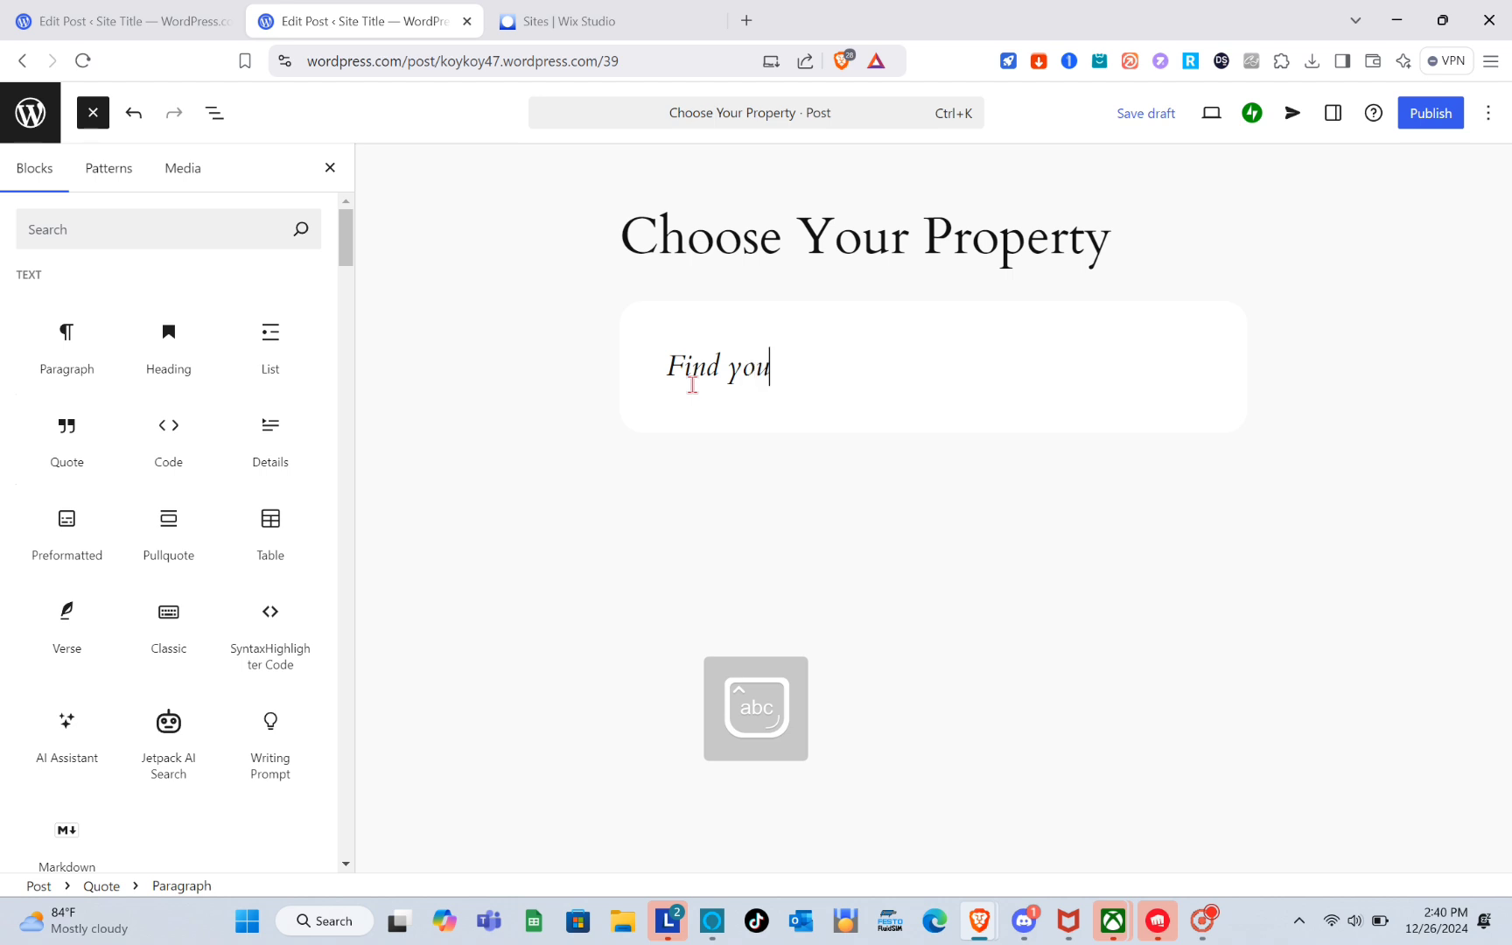
pyautogui.write('r safe ')
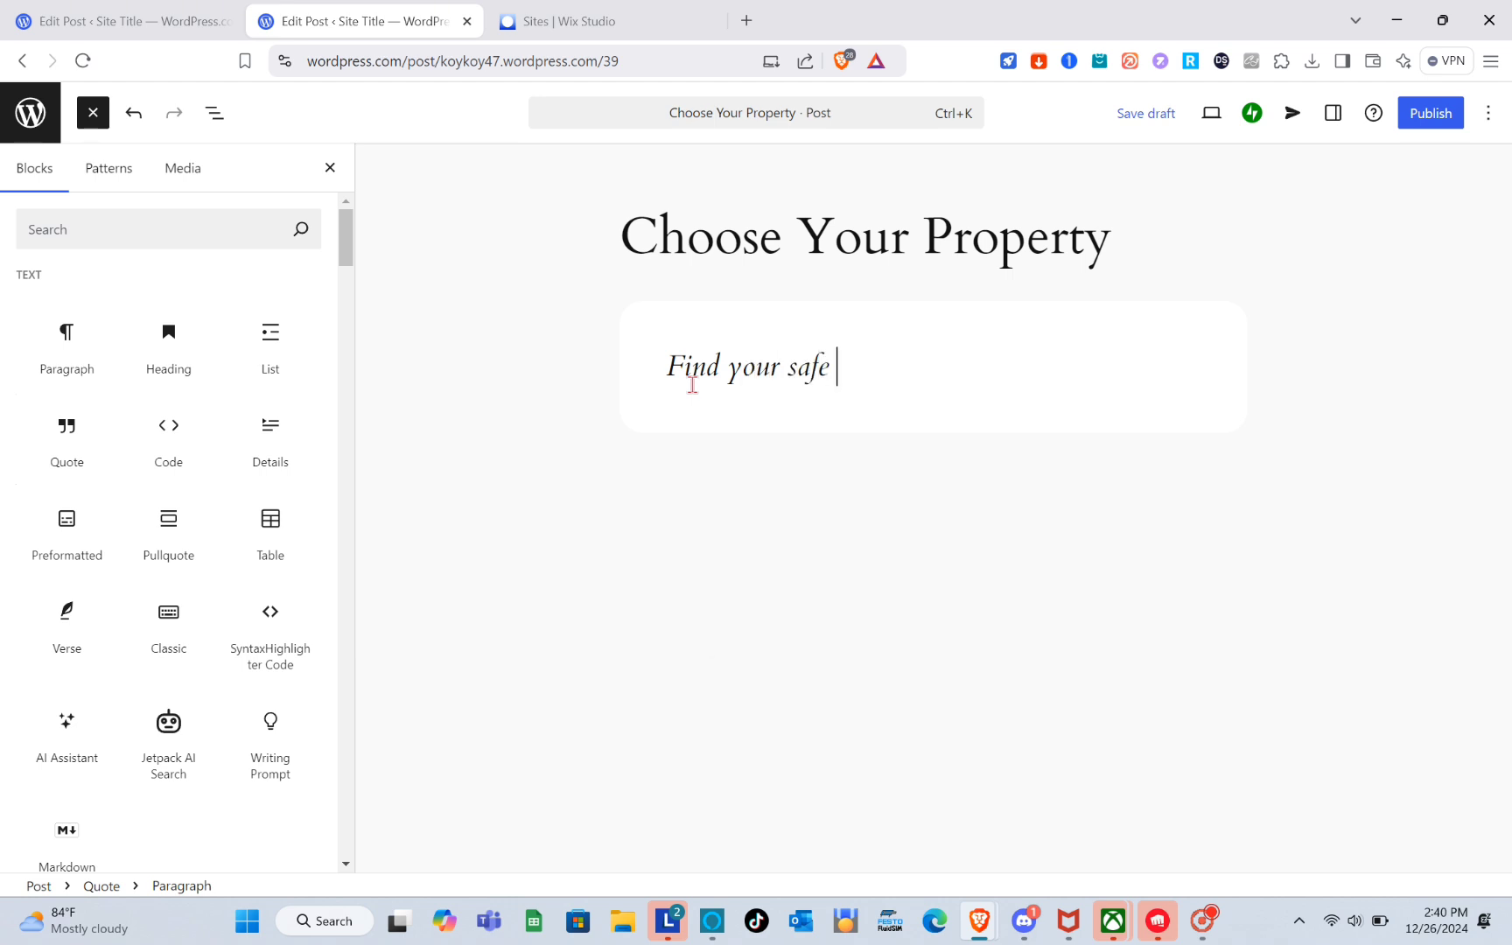
pyautogui.write('space for vacation')
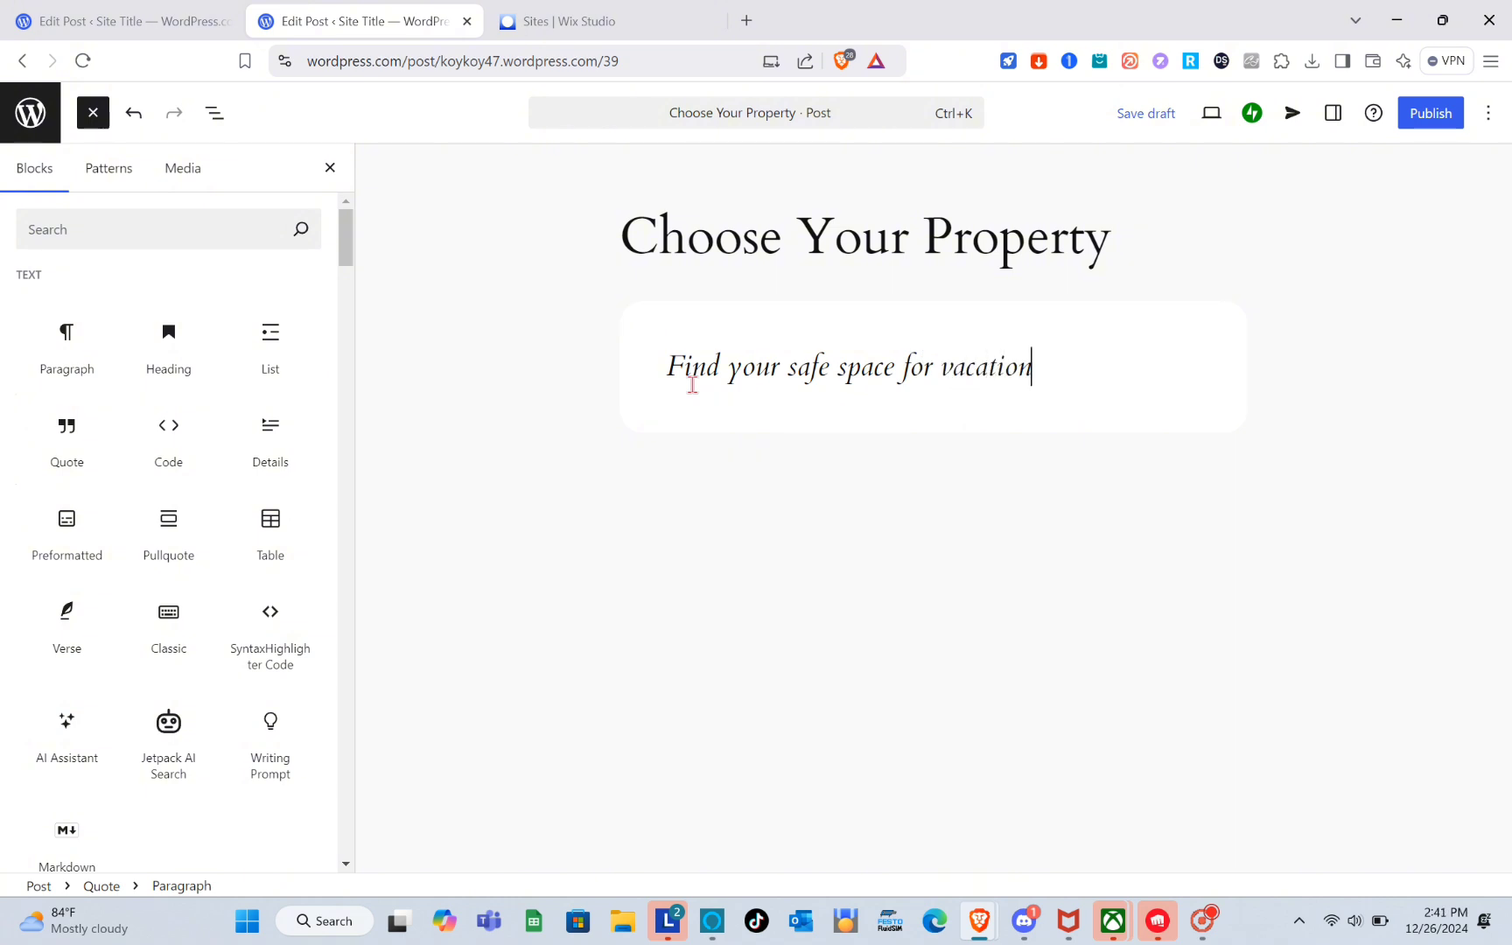
pyautogui.click(1064, 398)
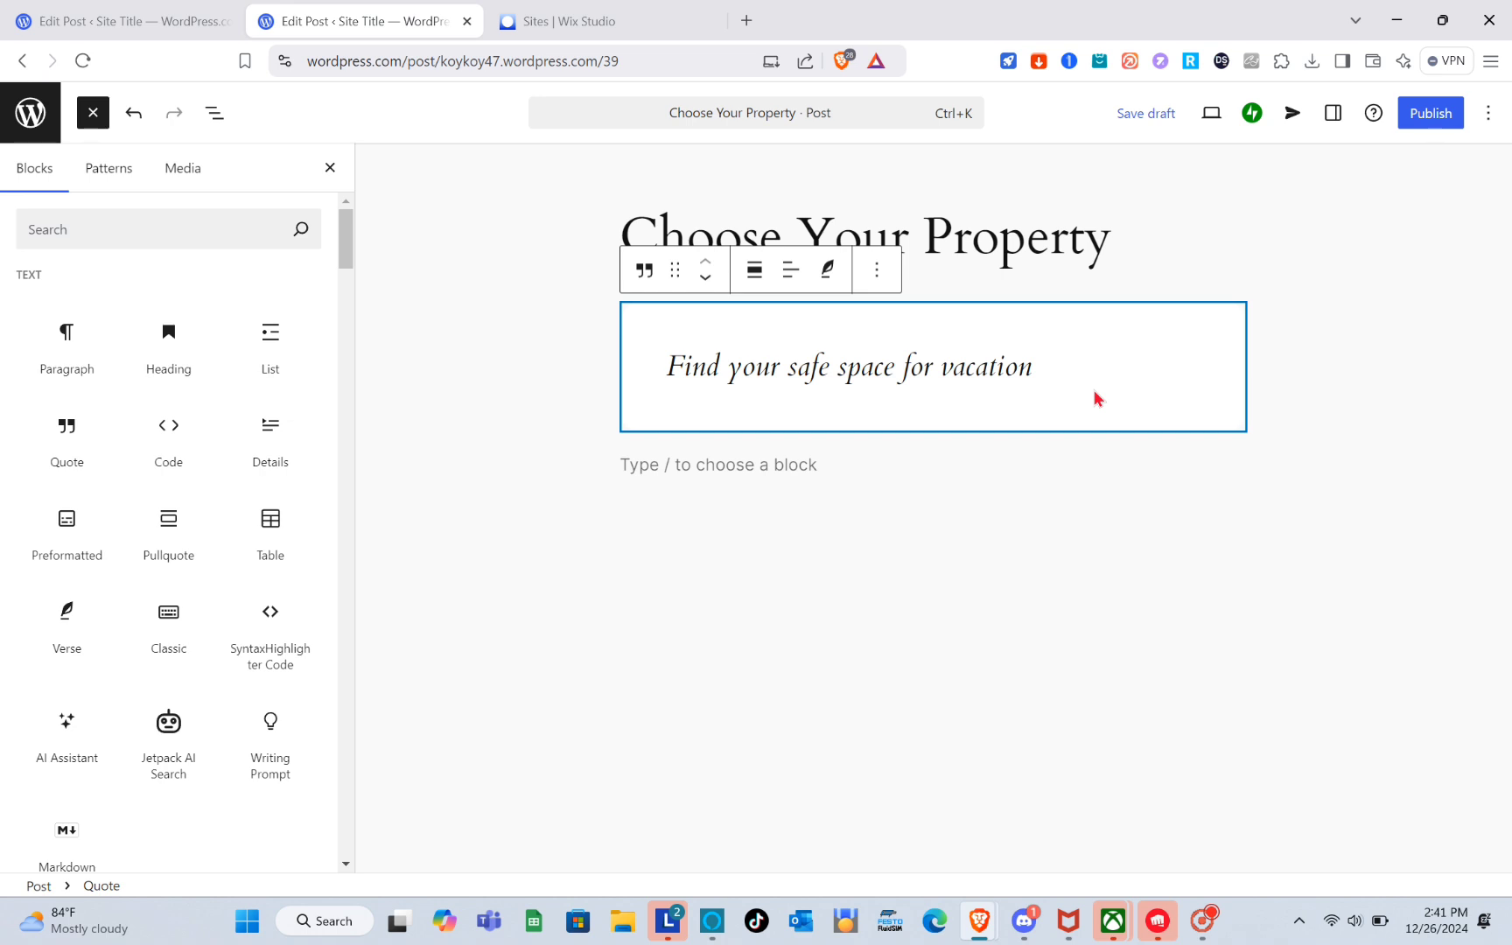
pyautogui.click(827, 271)
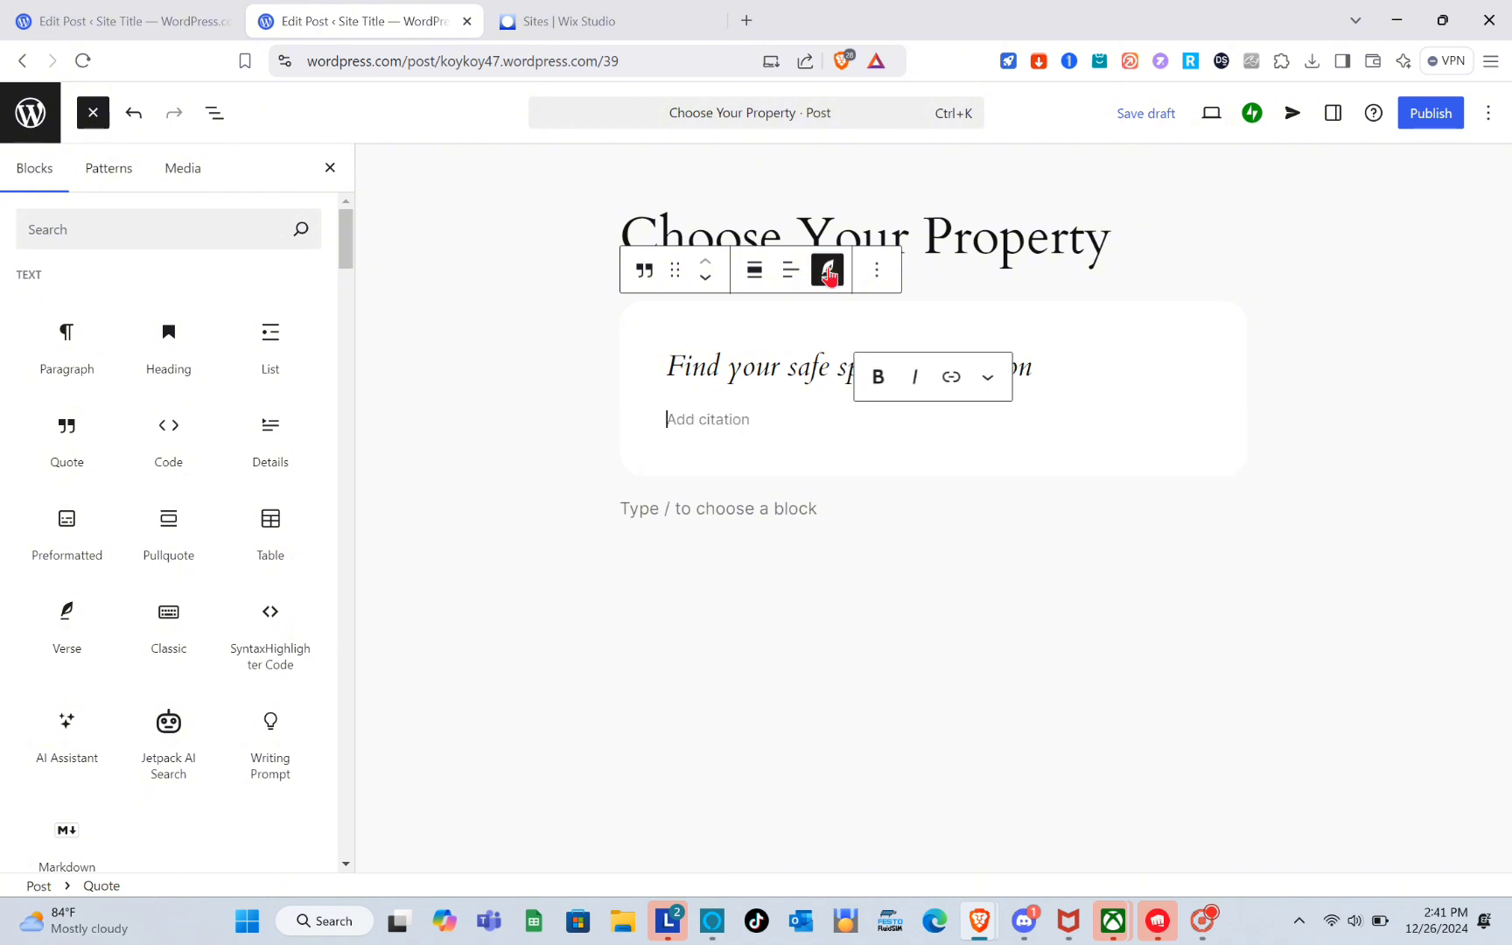
pyautogui.doubleClick(770, 378)
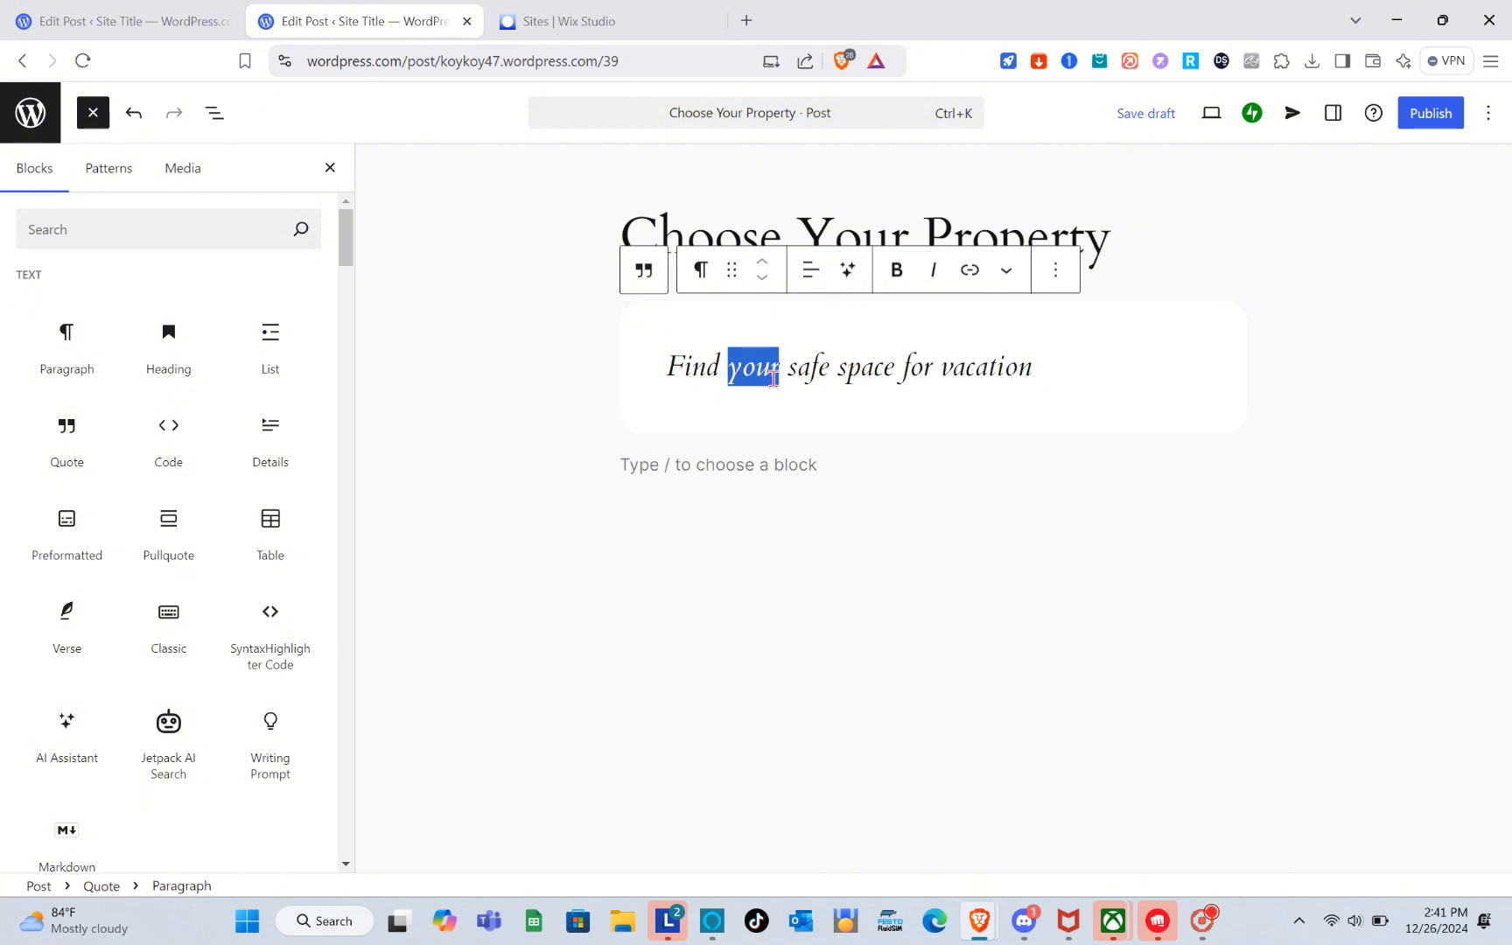
pyautogui.click(1115, 376)
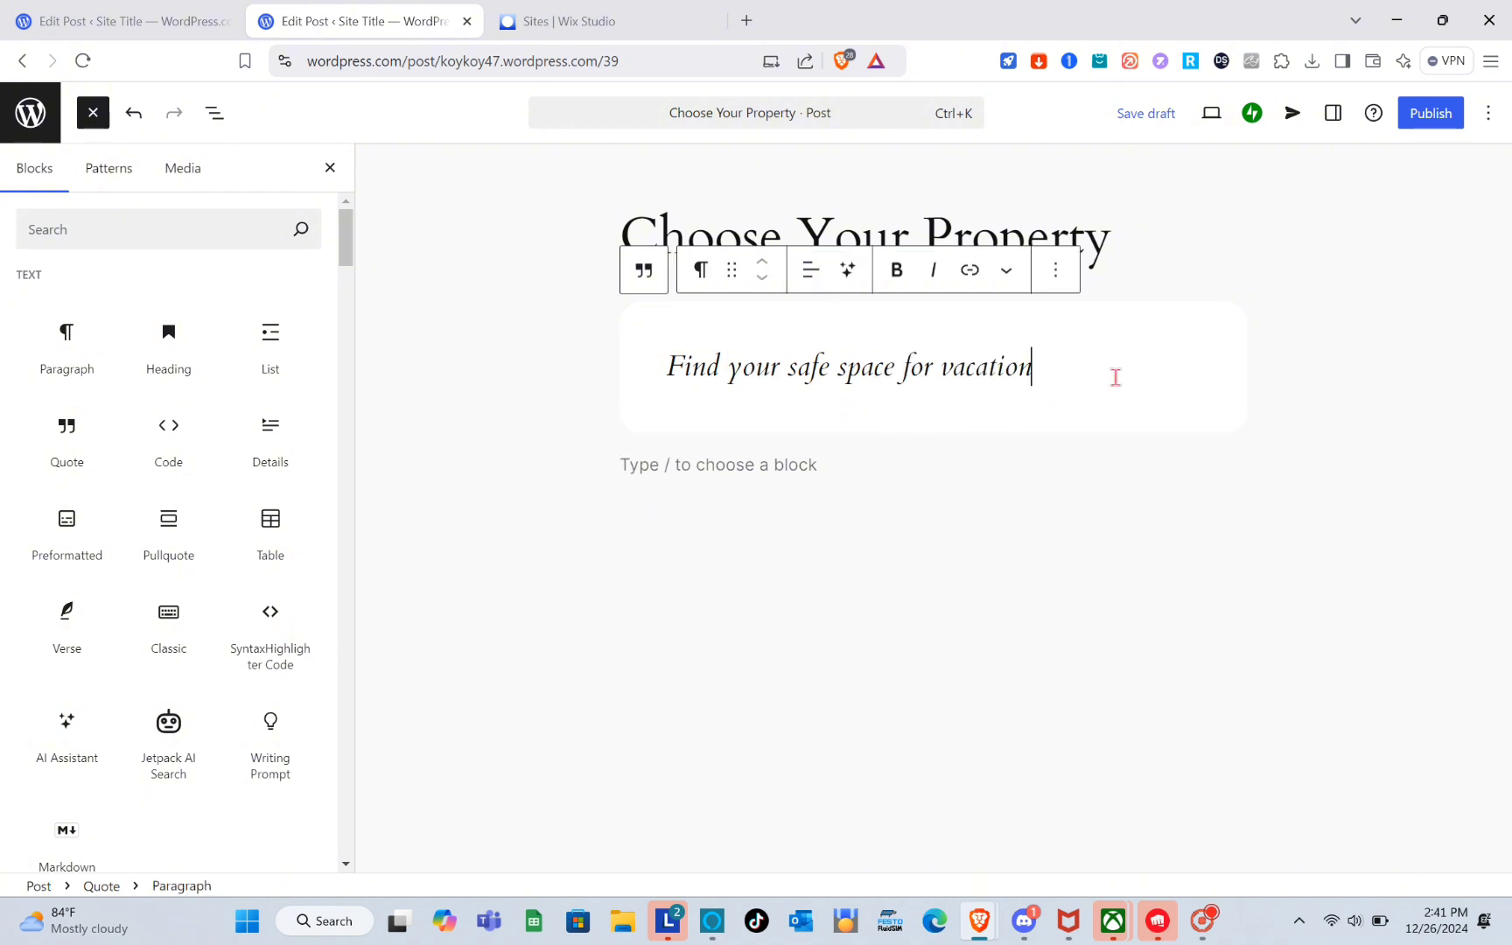
pyautogui.click(740, 458)
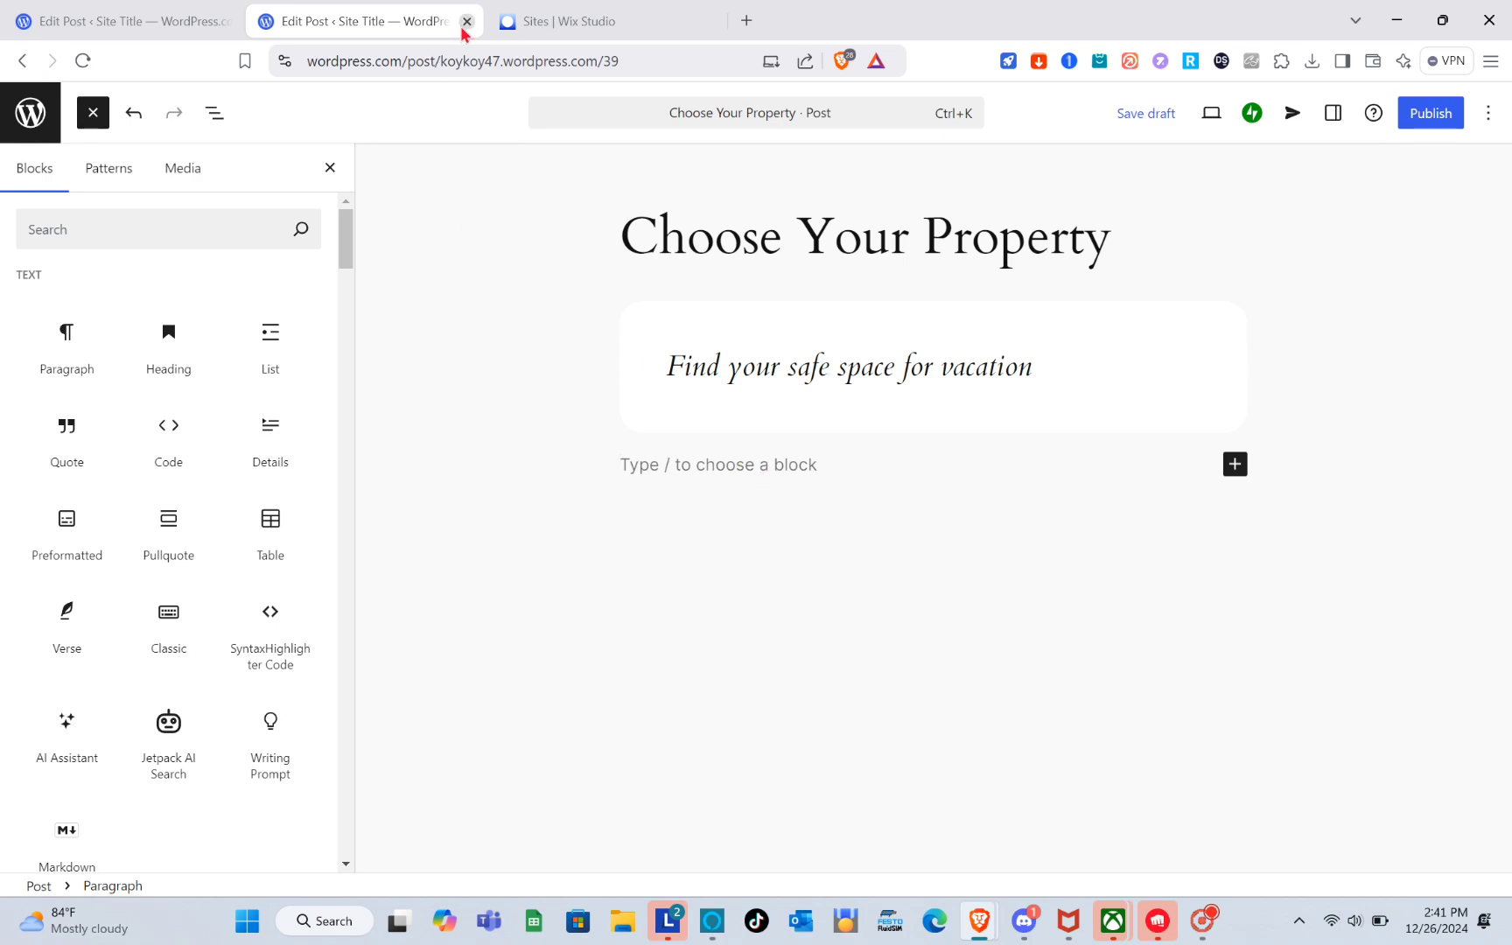
# Insert an Image block below the quote, after comparing with the reference post.
pyautogui.click(74, 10)
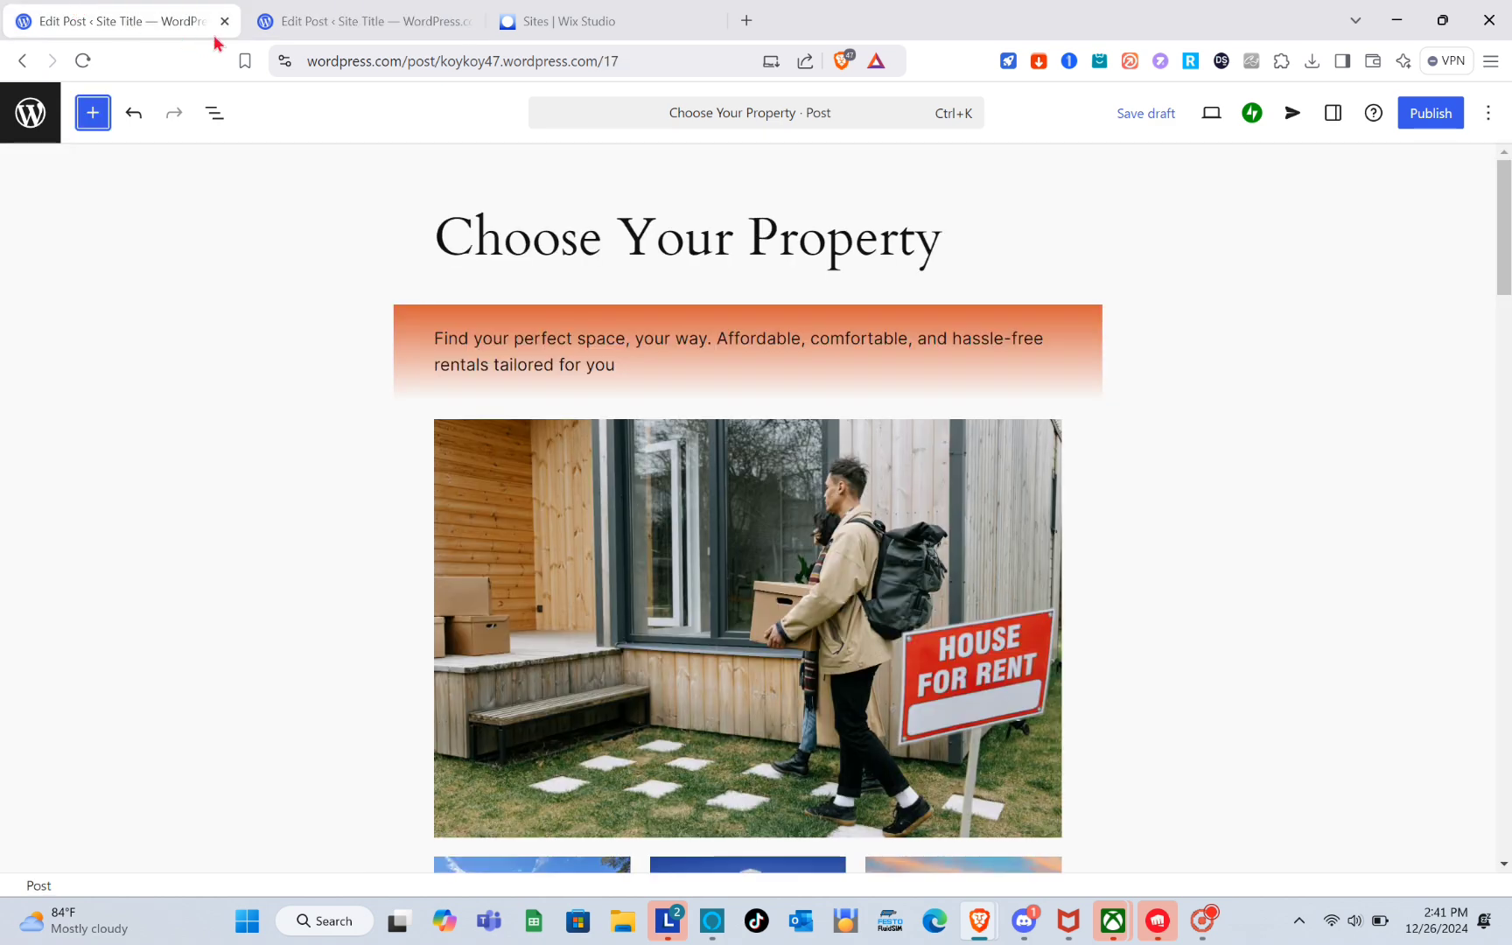
pyautogui.click(348, 19)
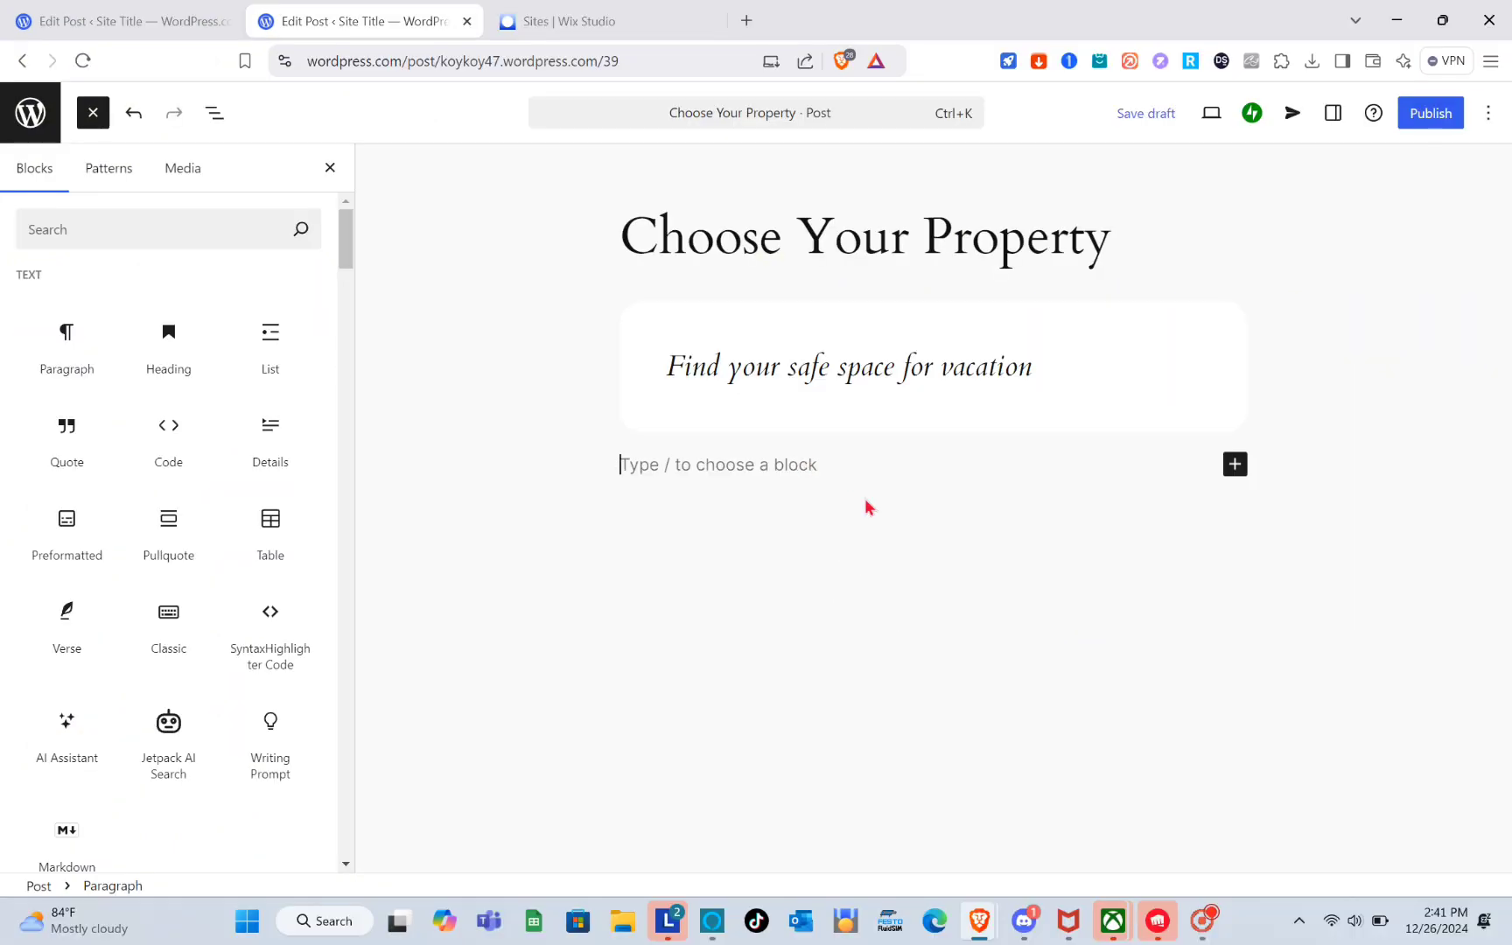
pyautogui.click(1235, 468)
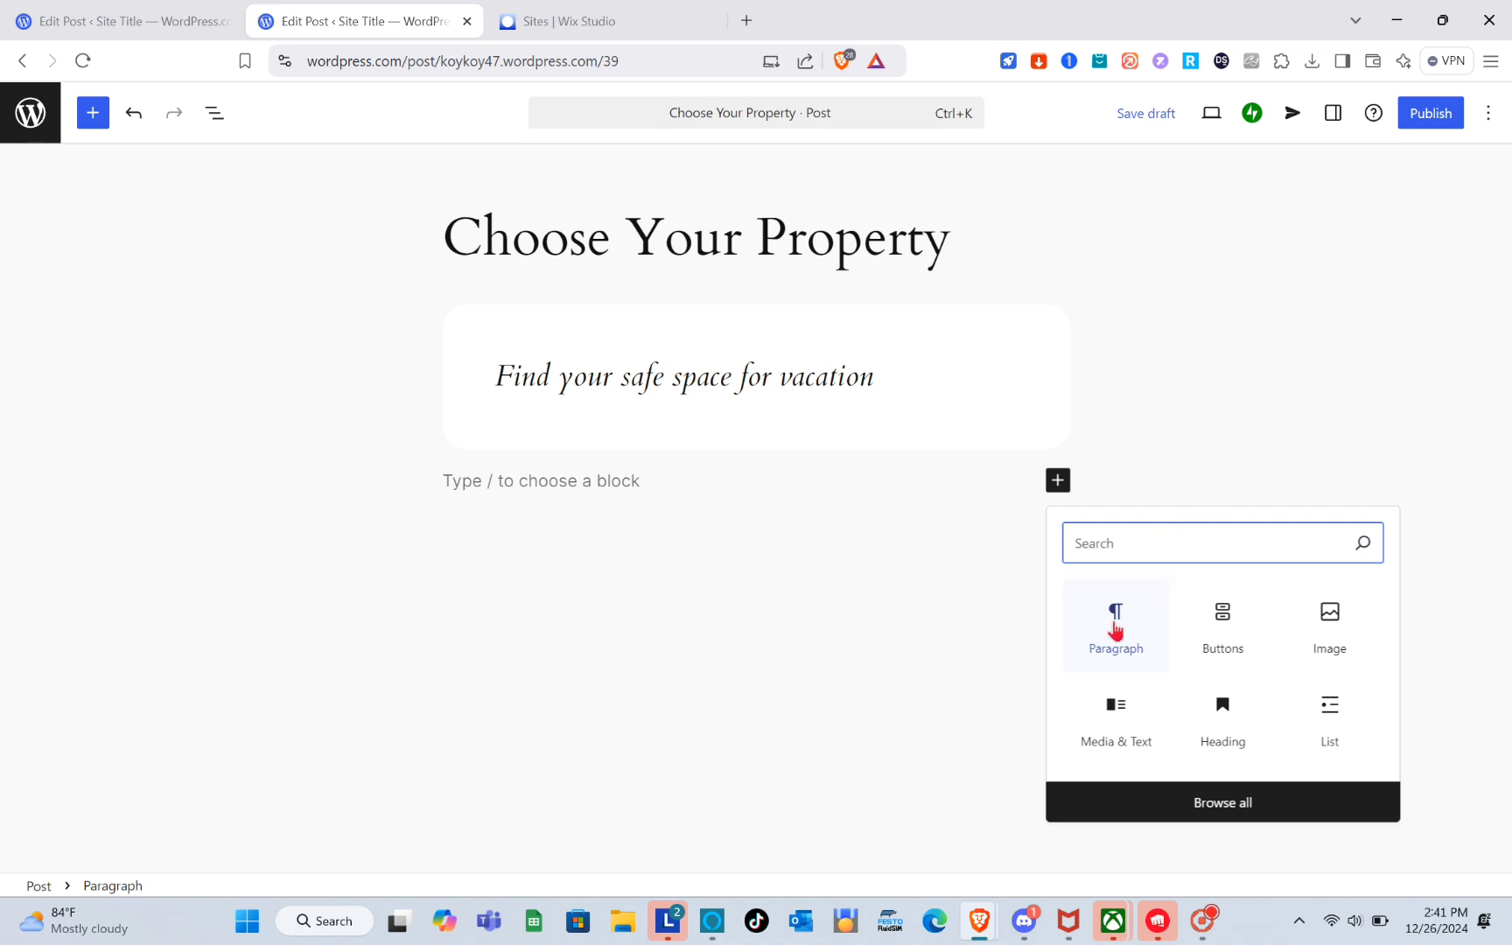
pyautogui.click(1312, 619)
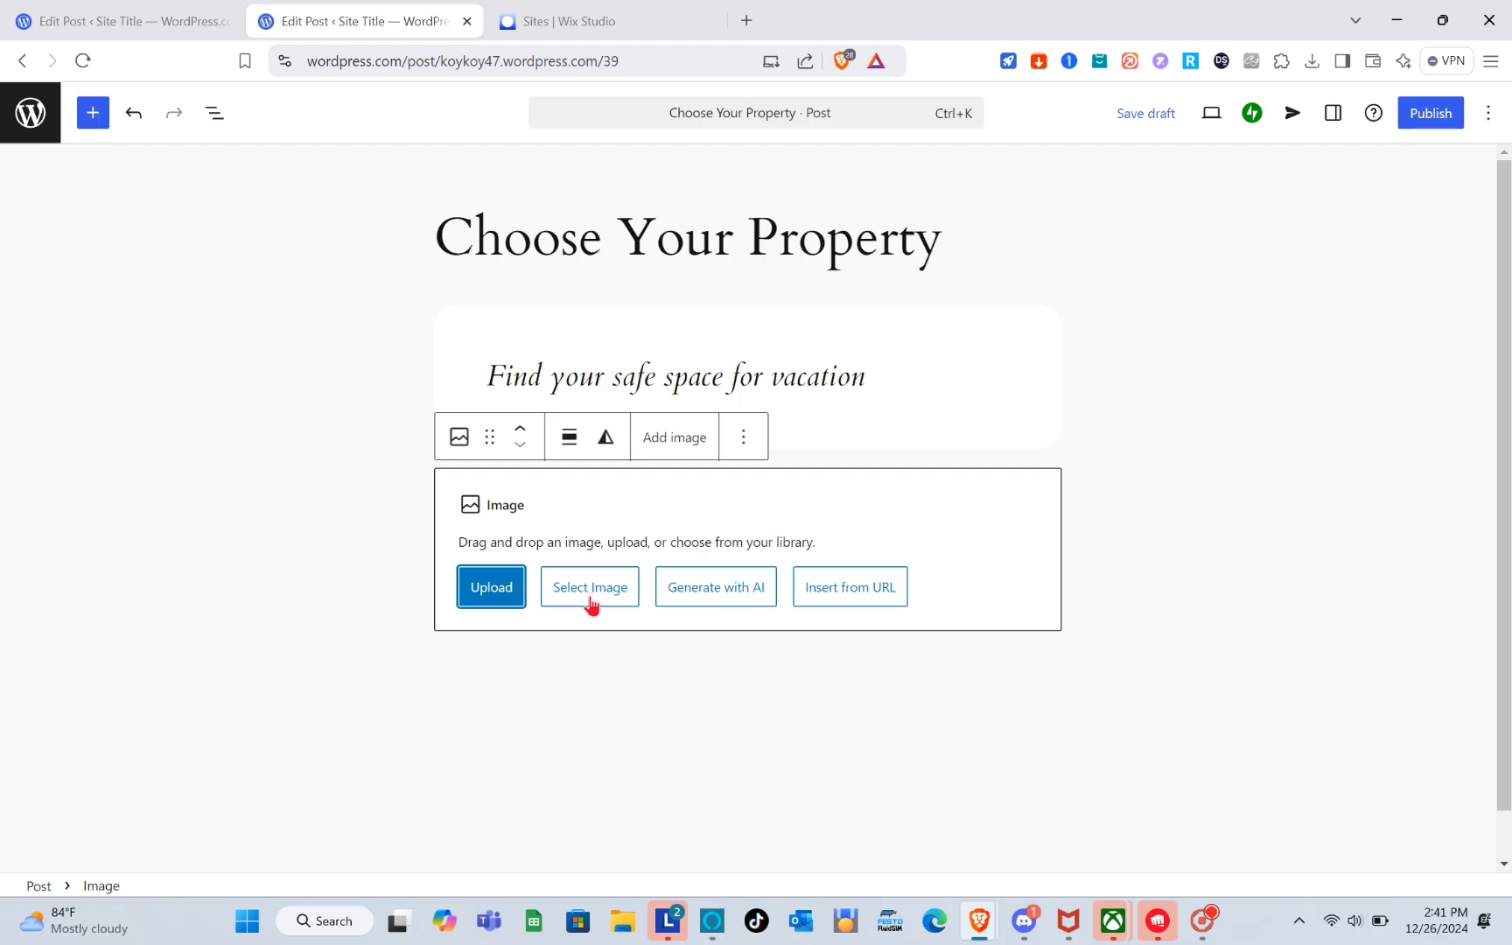
# Fill the Image block with a Pexels free photo of a House For Rent sign, found by searching house rental.
pyautogui.click(614, 593)
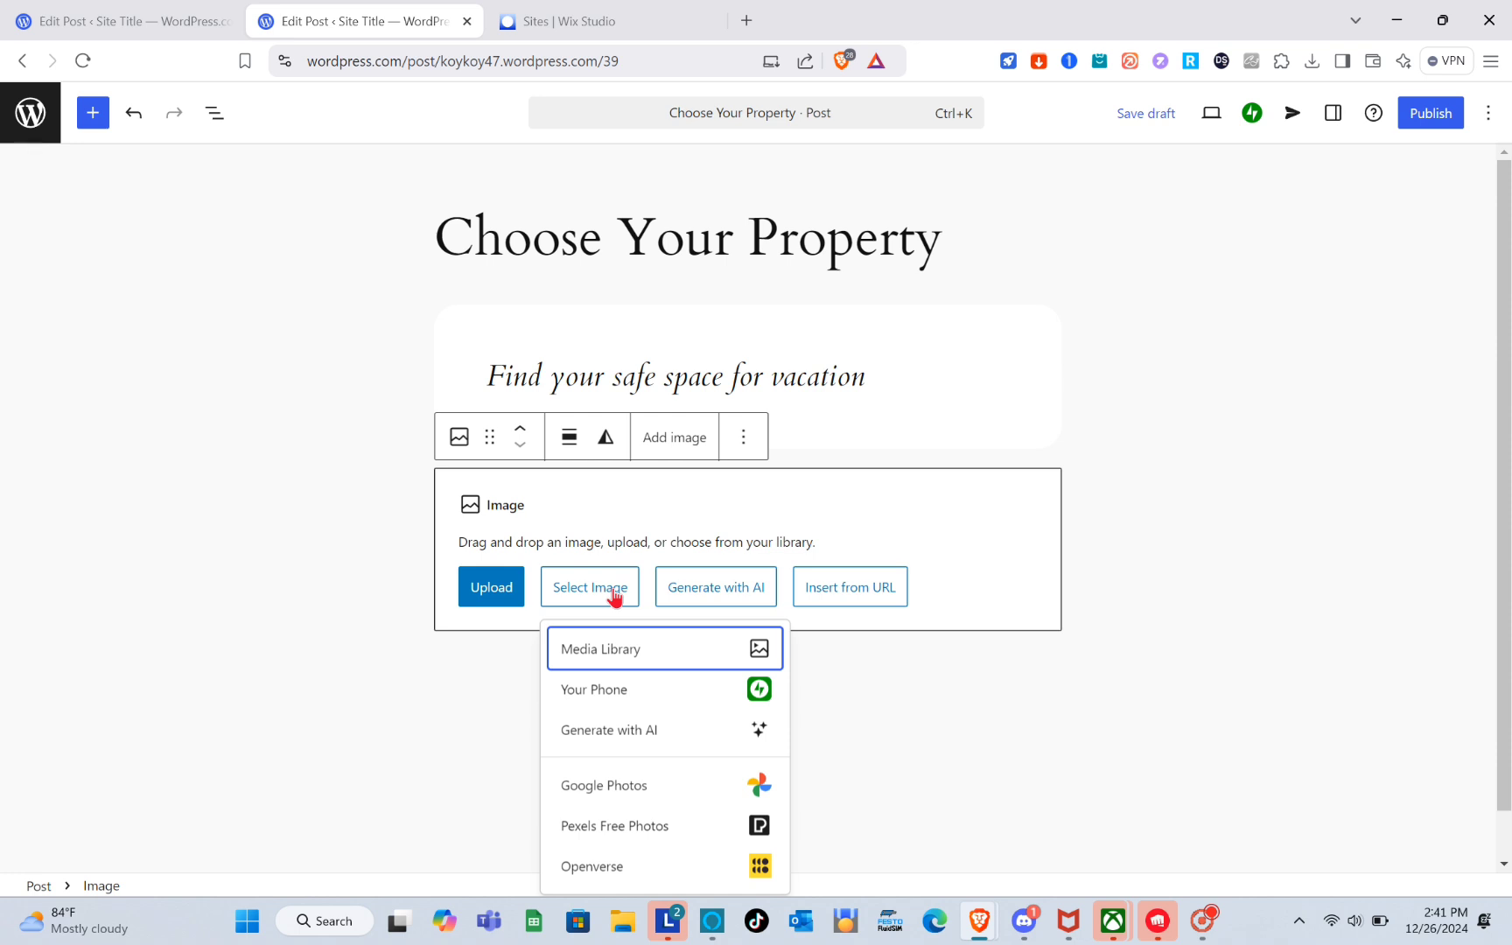
pyautogui.click(623, 829)
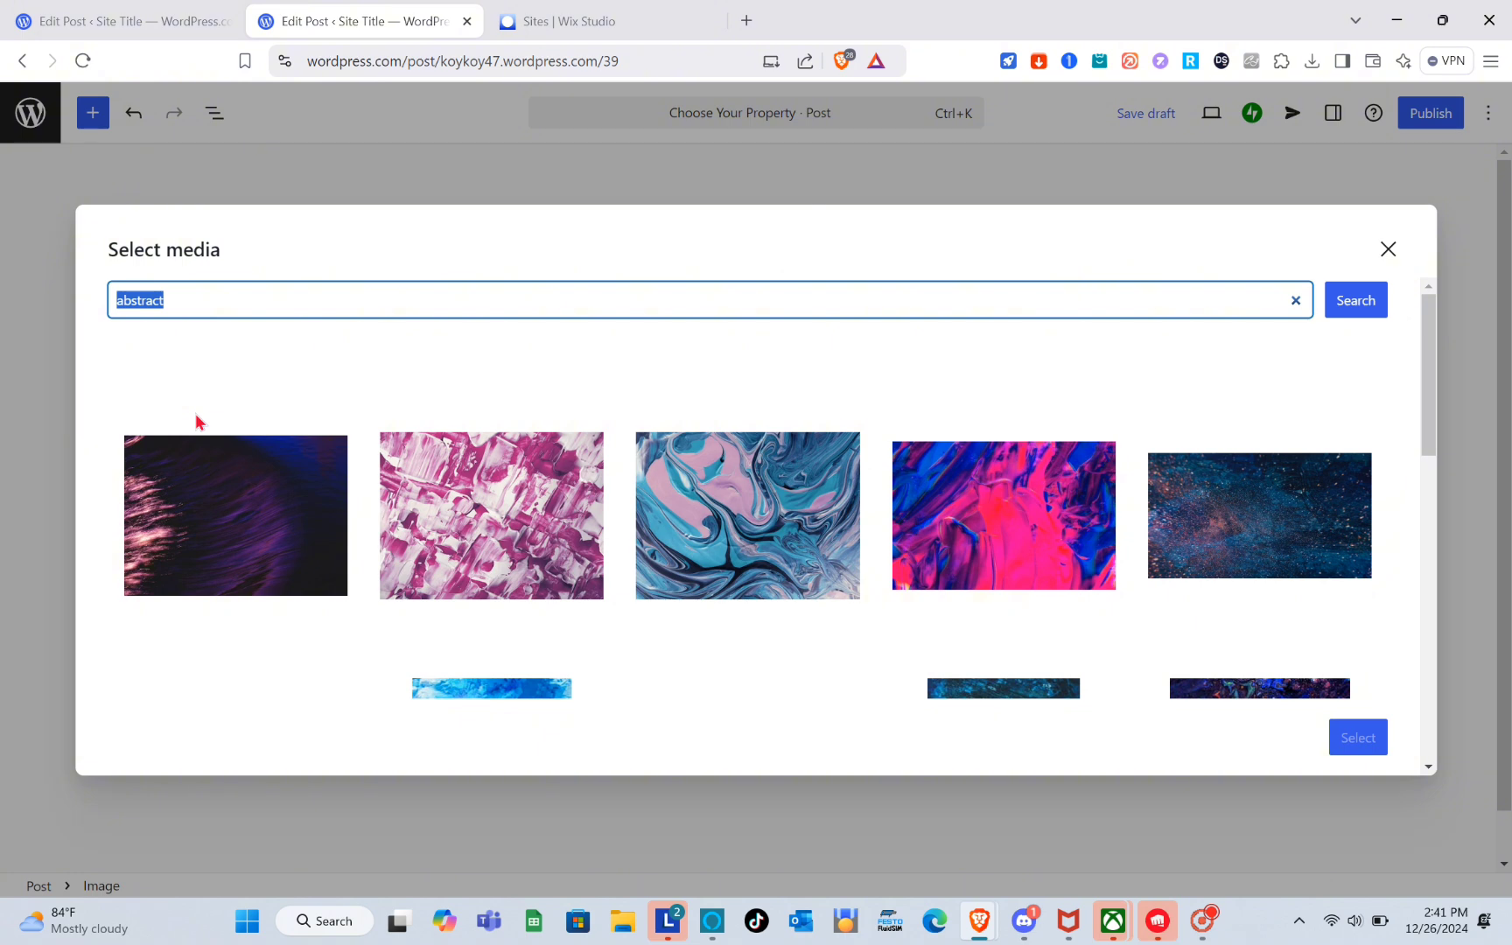
pyautogui.write('house rental')
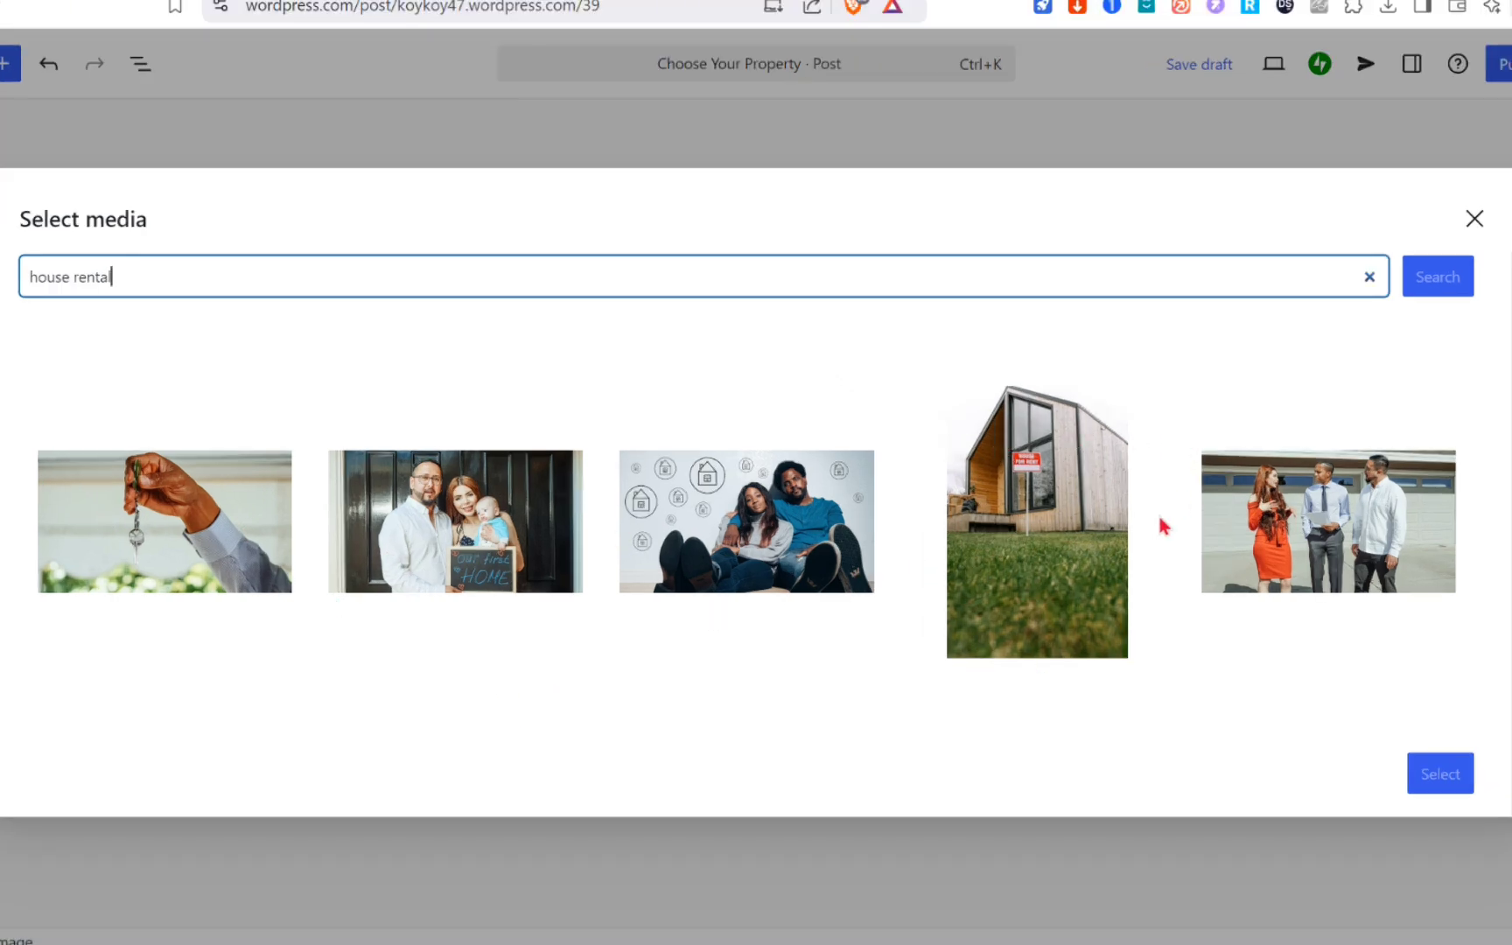
pyautogui.scroll(-5, 1020, 551)
pyautogui.scroll(-1, 990, 550)
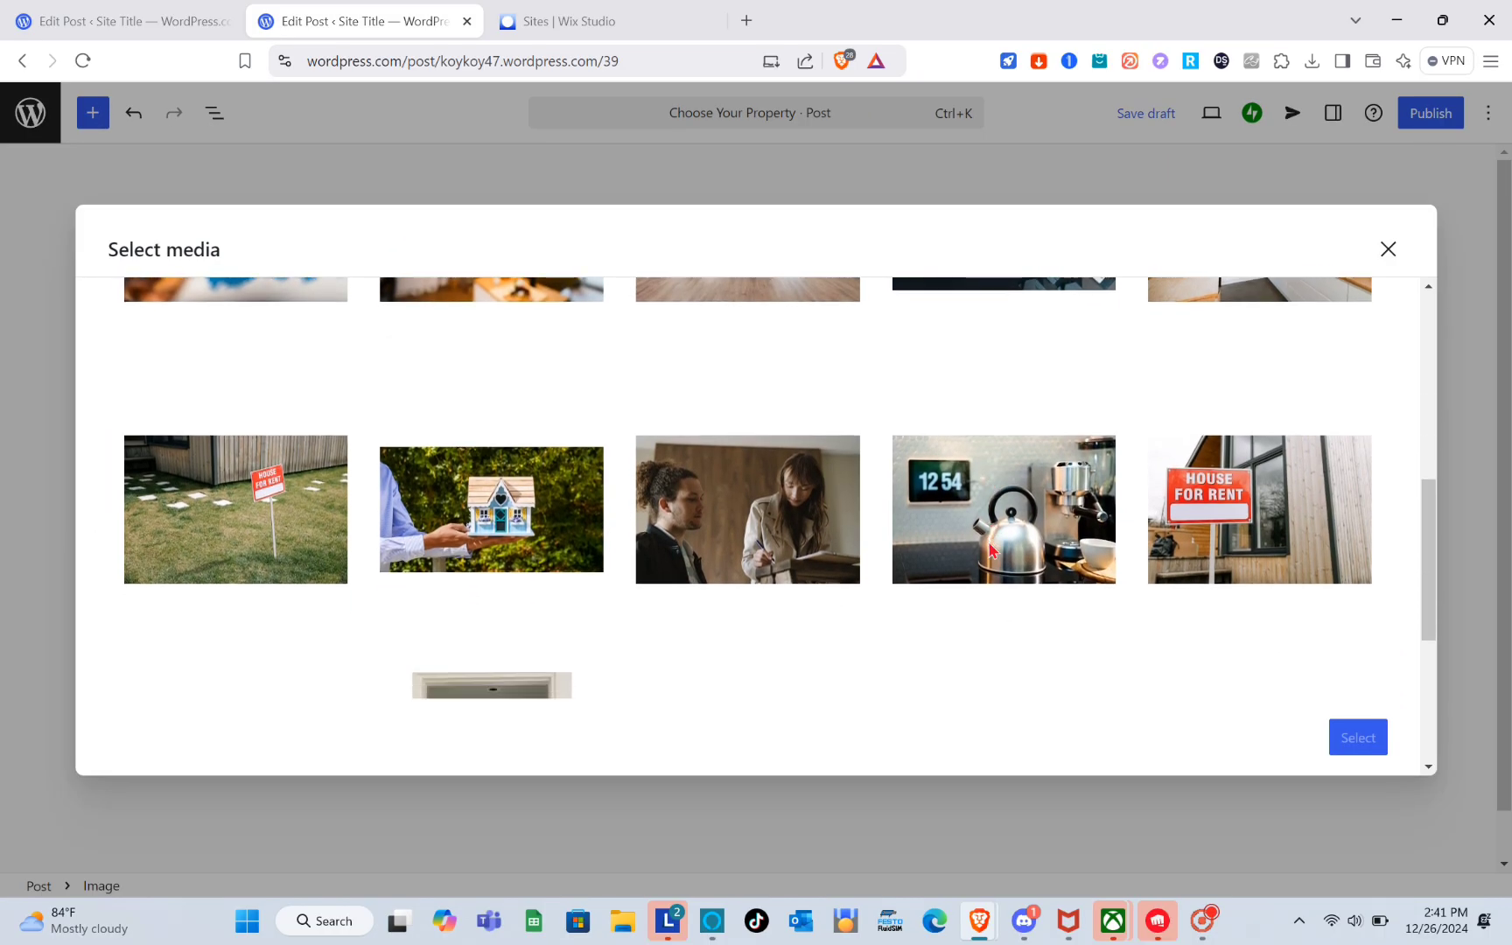
pyautogui.click(1237, 522)
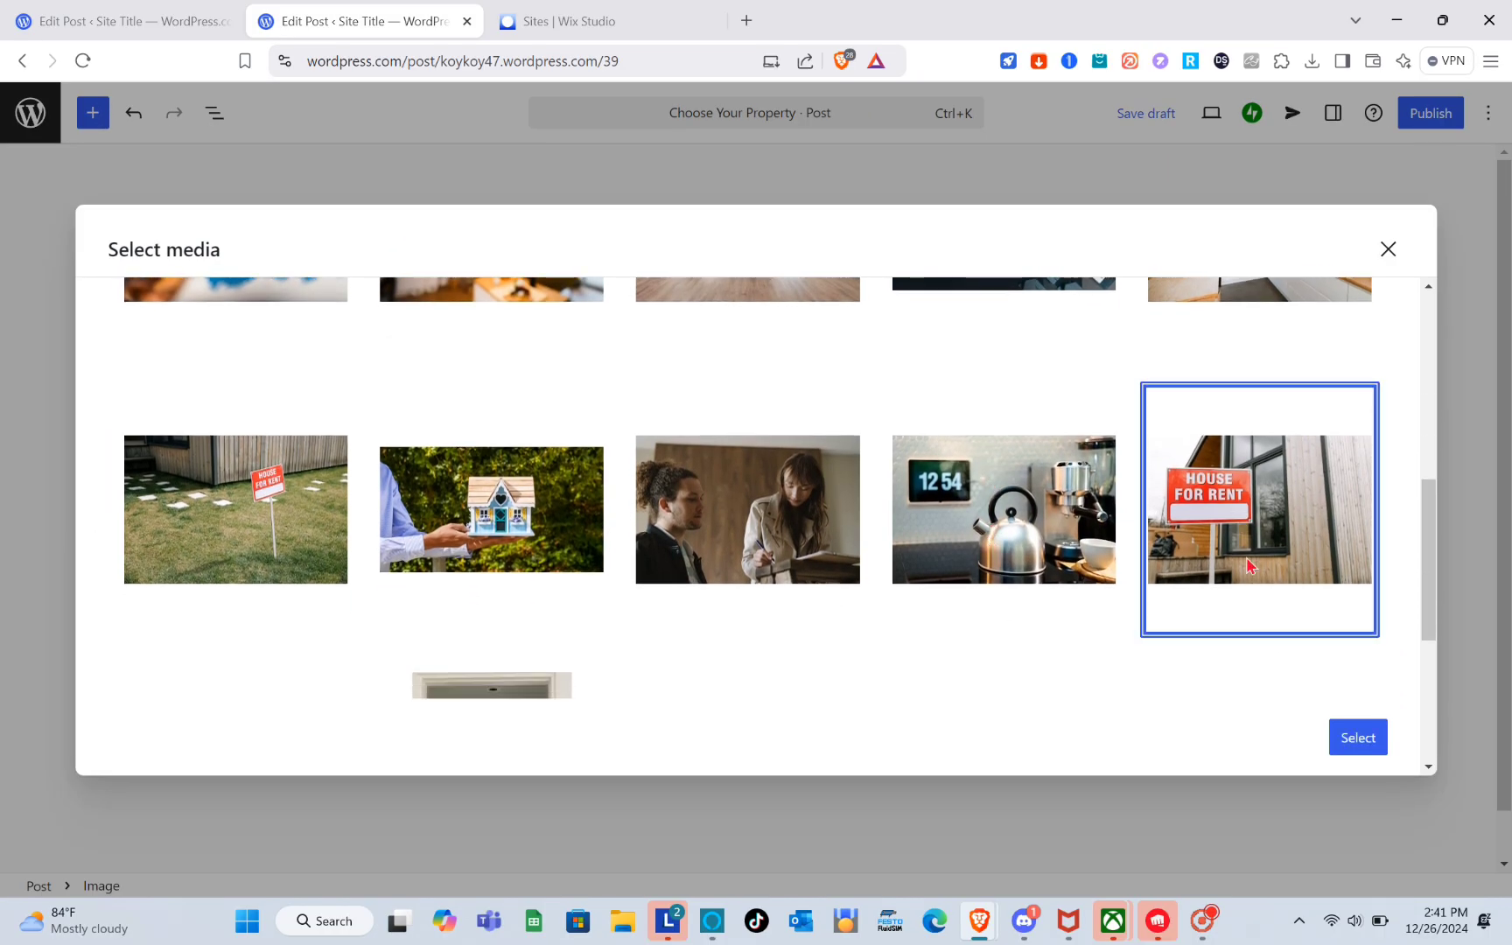
pyautogui.click(1373, 748)
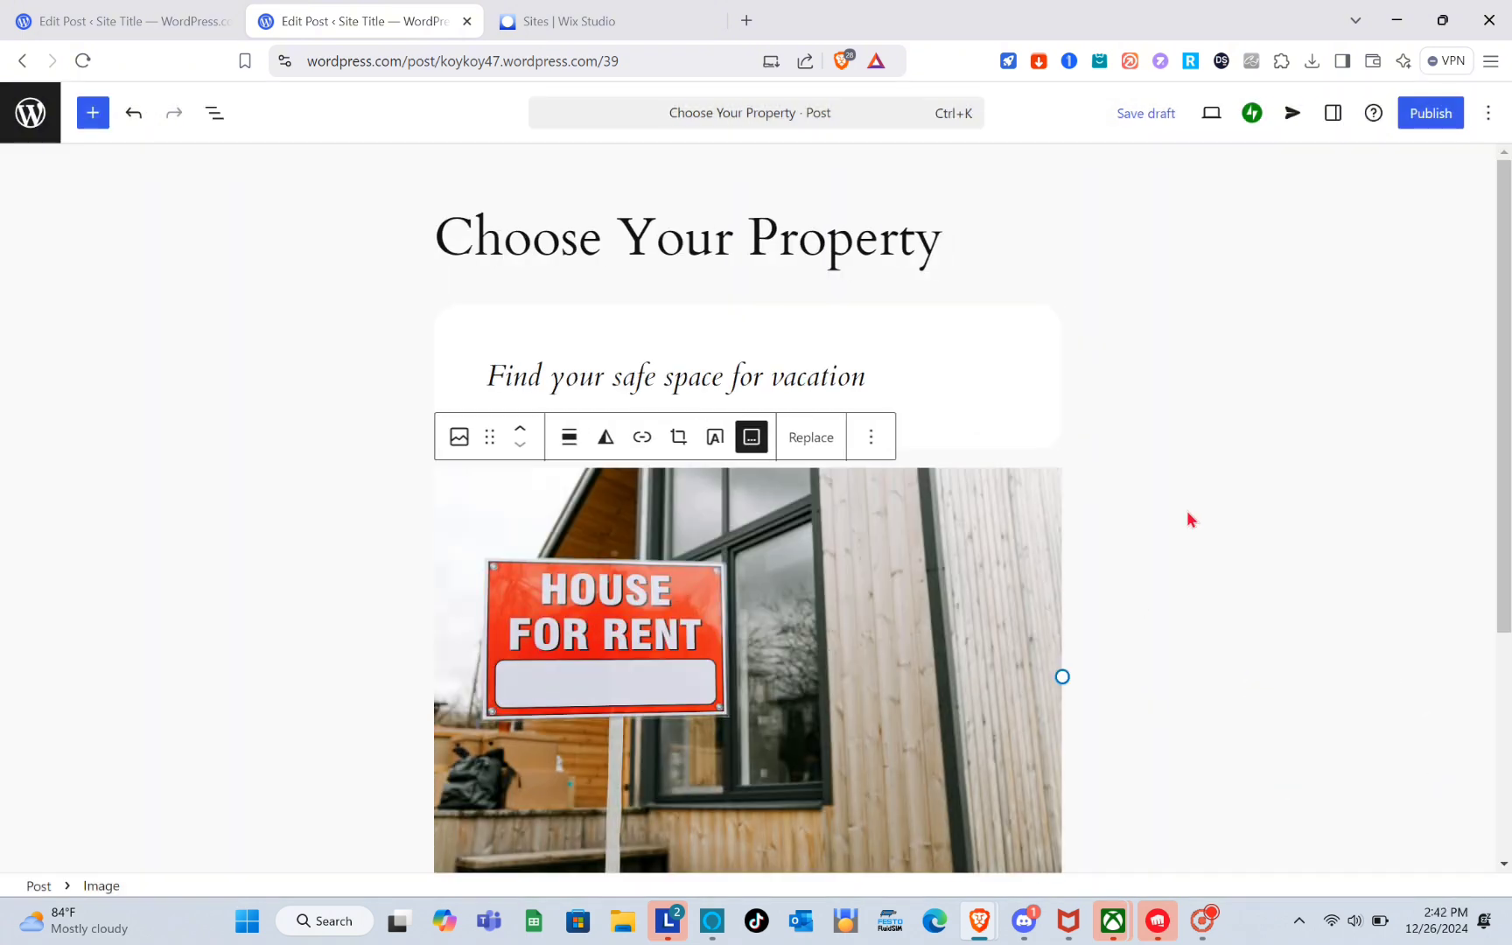
# Compare the new post with the reference post's layout below its main image.
pyautogui.click(1187, 514)
pyautogui.scroll(-4, 1187, 514)
pyautogui.scroll(1, 1187, 514)
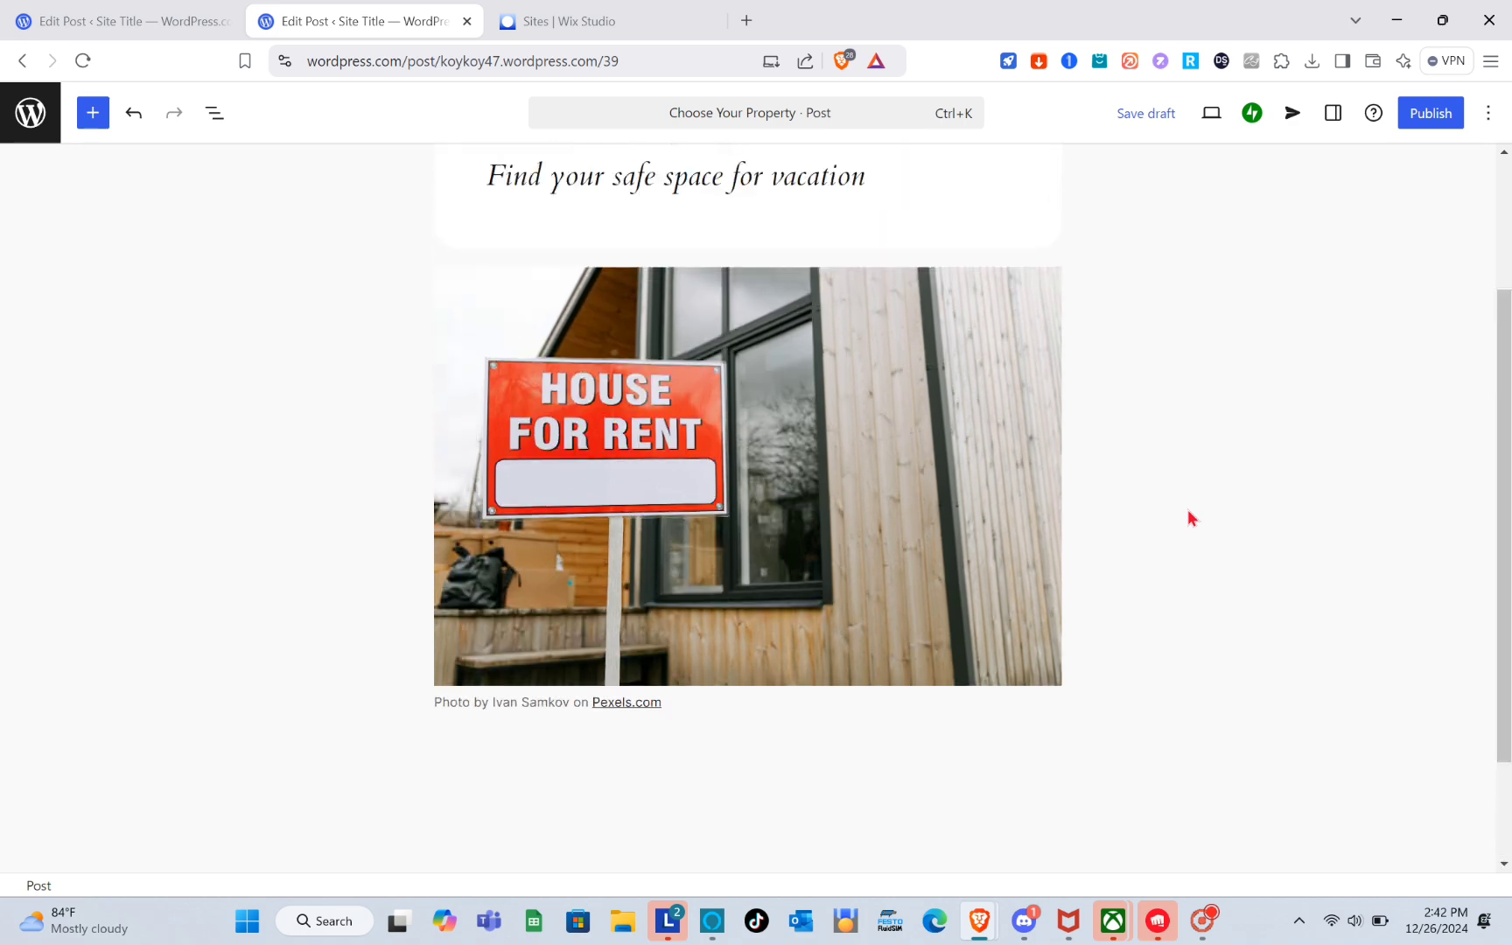
pyautogui.scroll(-1, 977, 563)
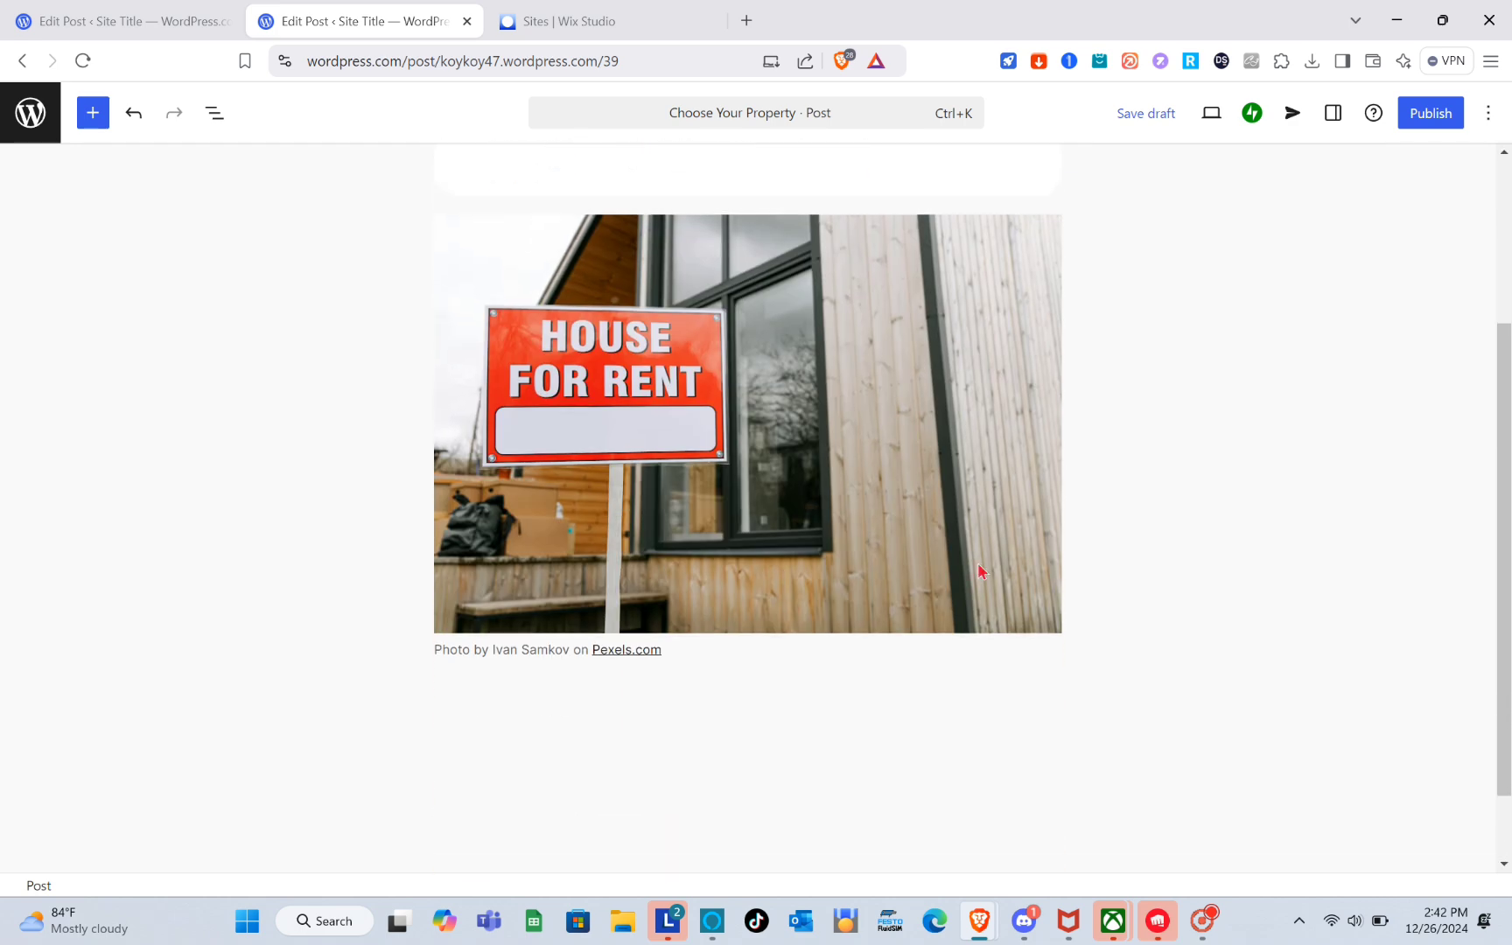
pyautogui.click(142, 18)
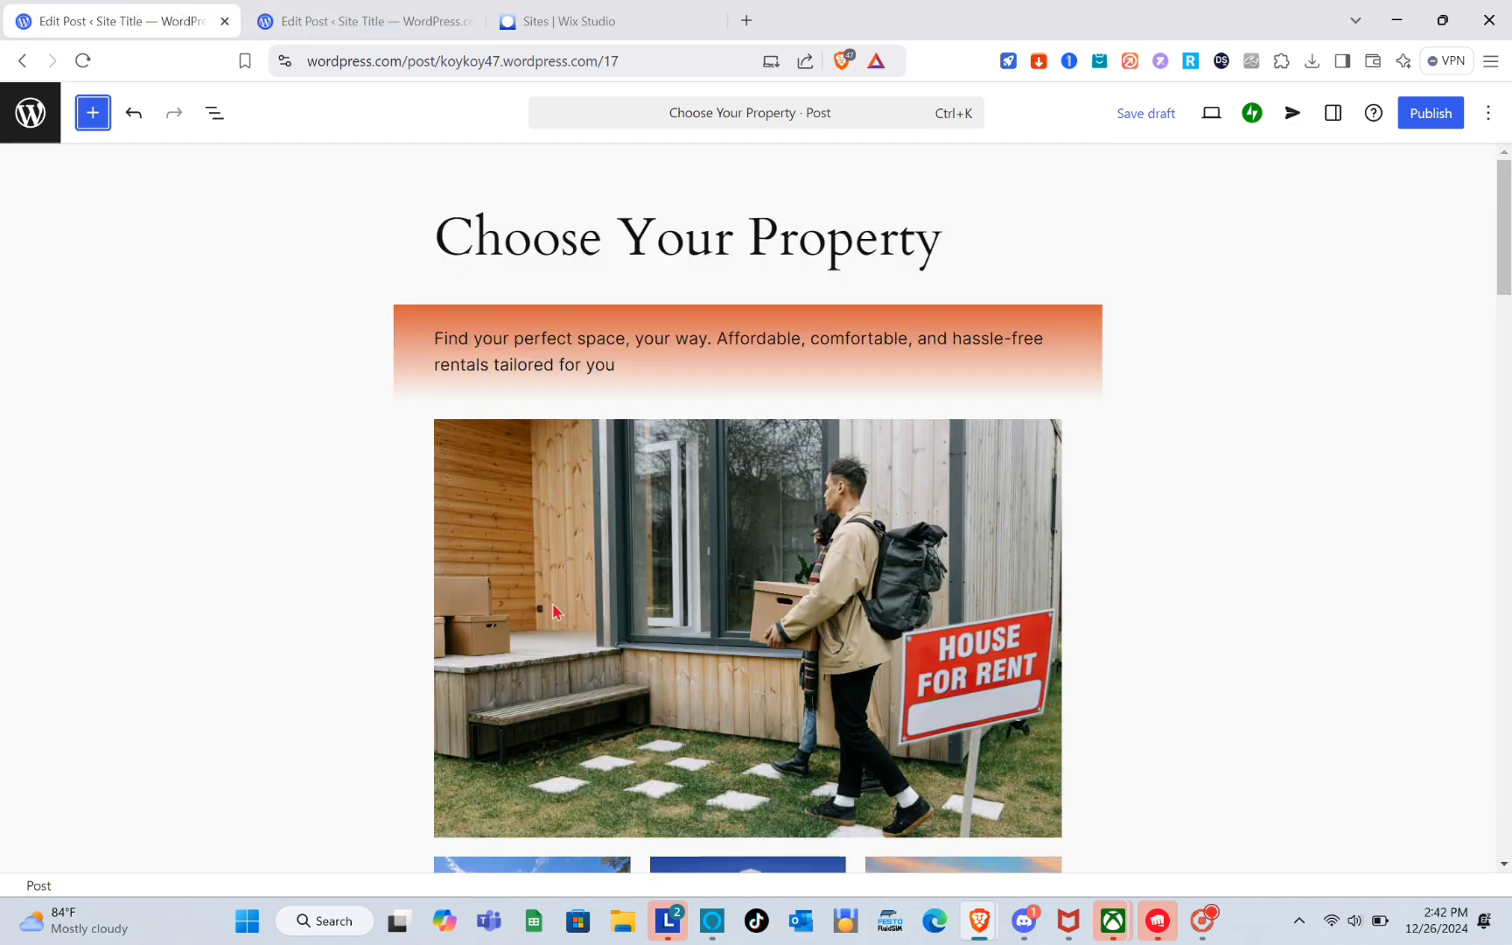
pyautogui.scroll(-4, 553, 610)
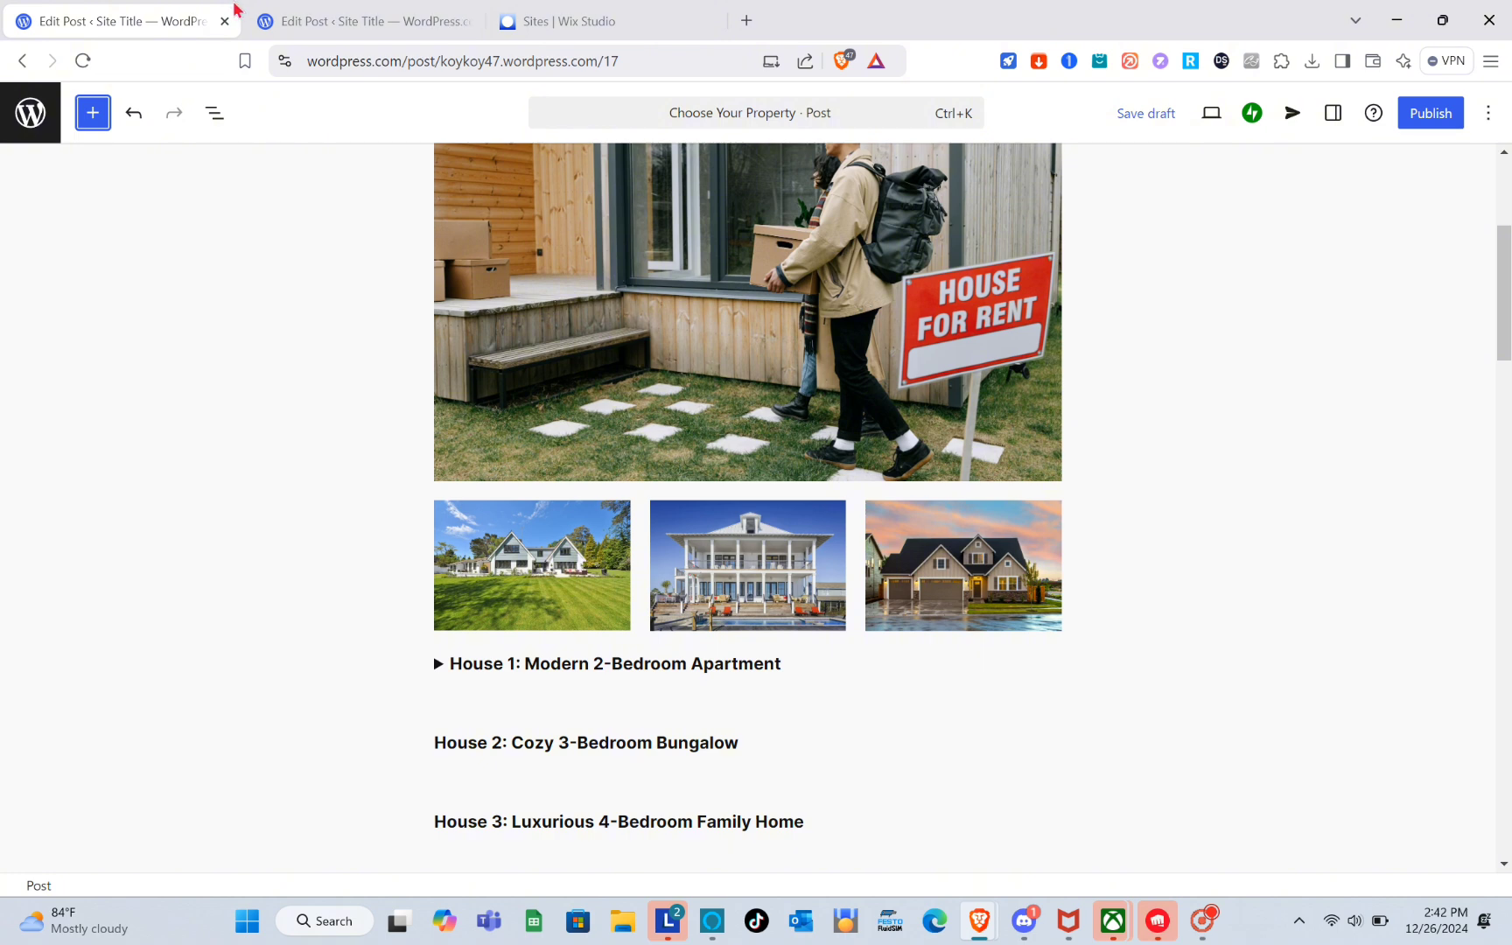
pyautogui.click(300, 14)
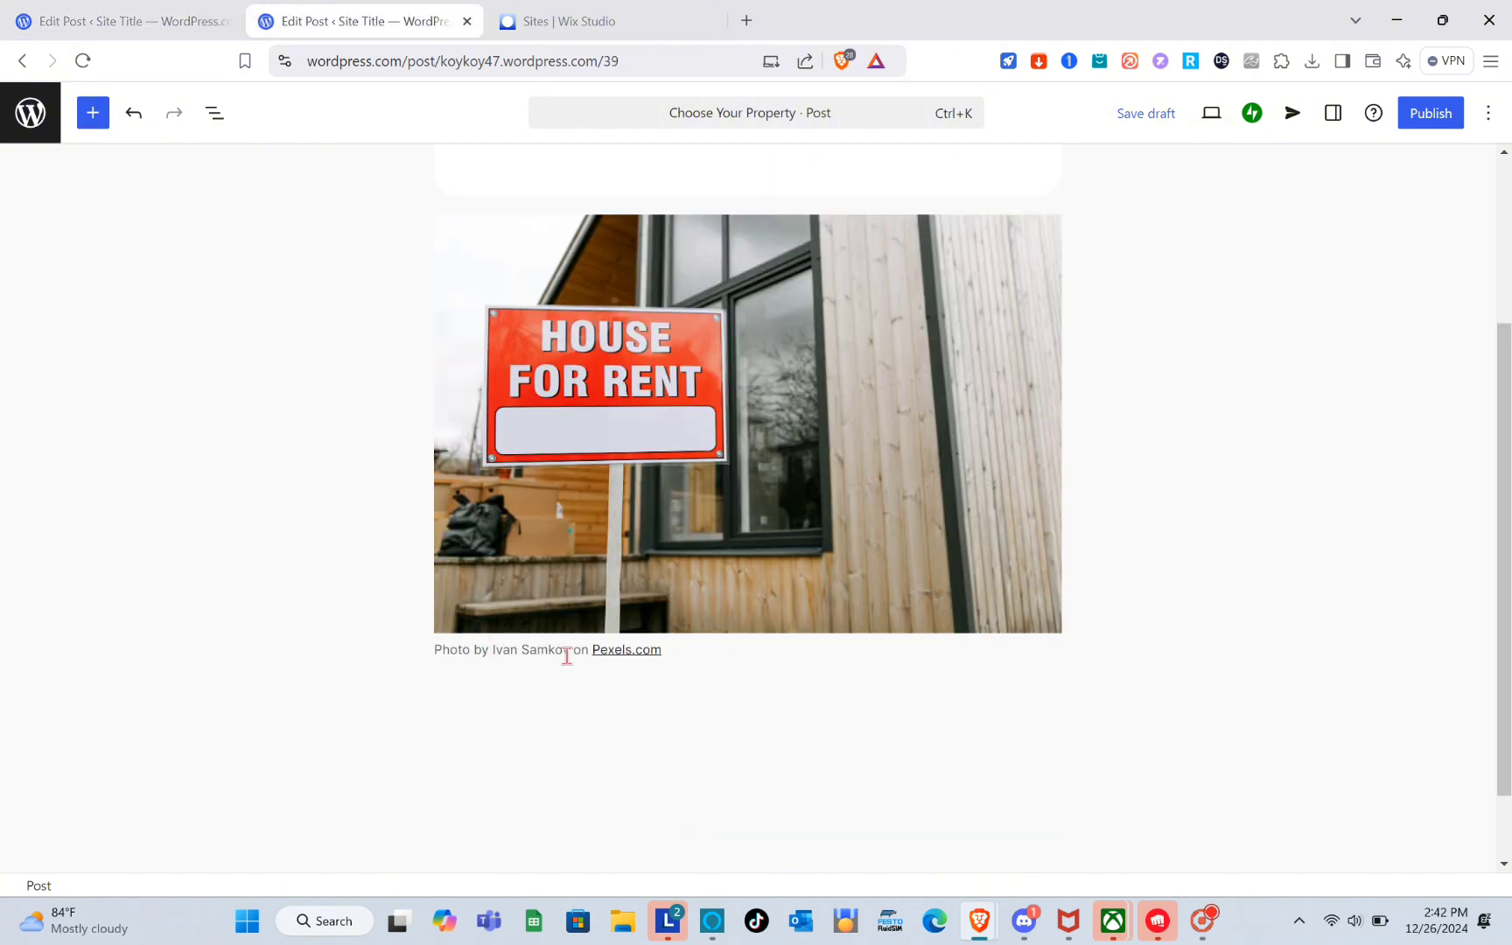
# Add a Columns block with three equal columns below the image caption.
pyautogui.click(715, 711)
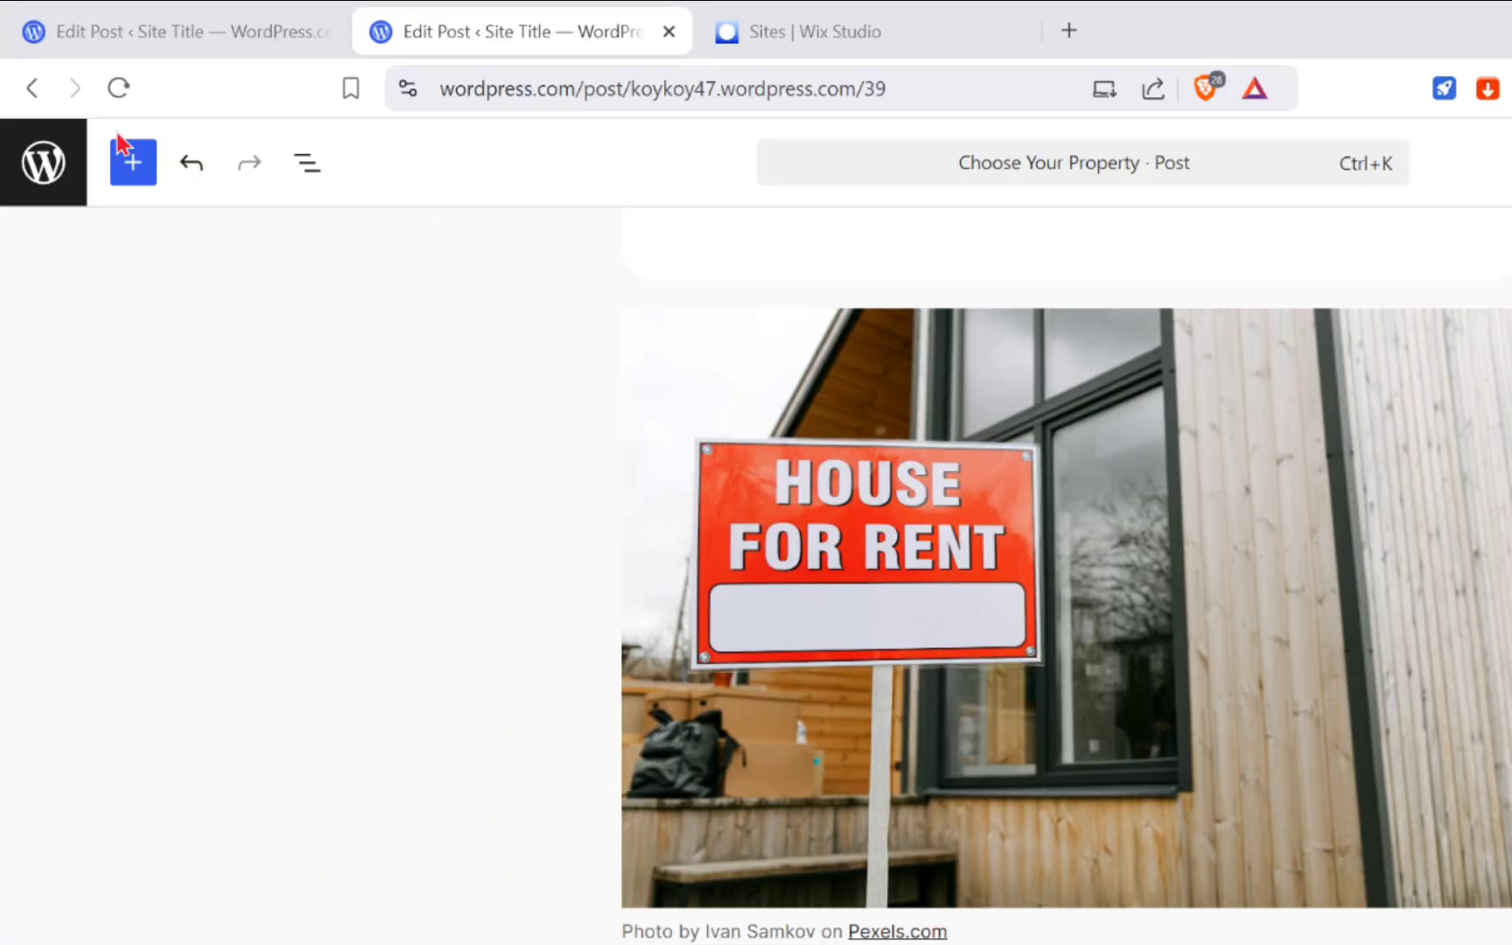
pyautogui.click(127, 158)
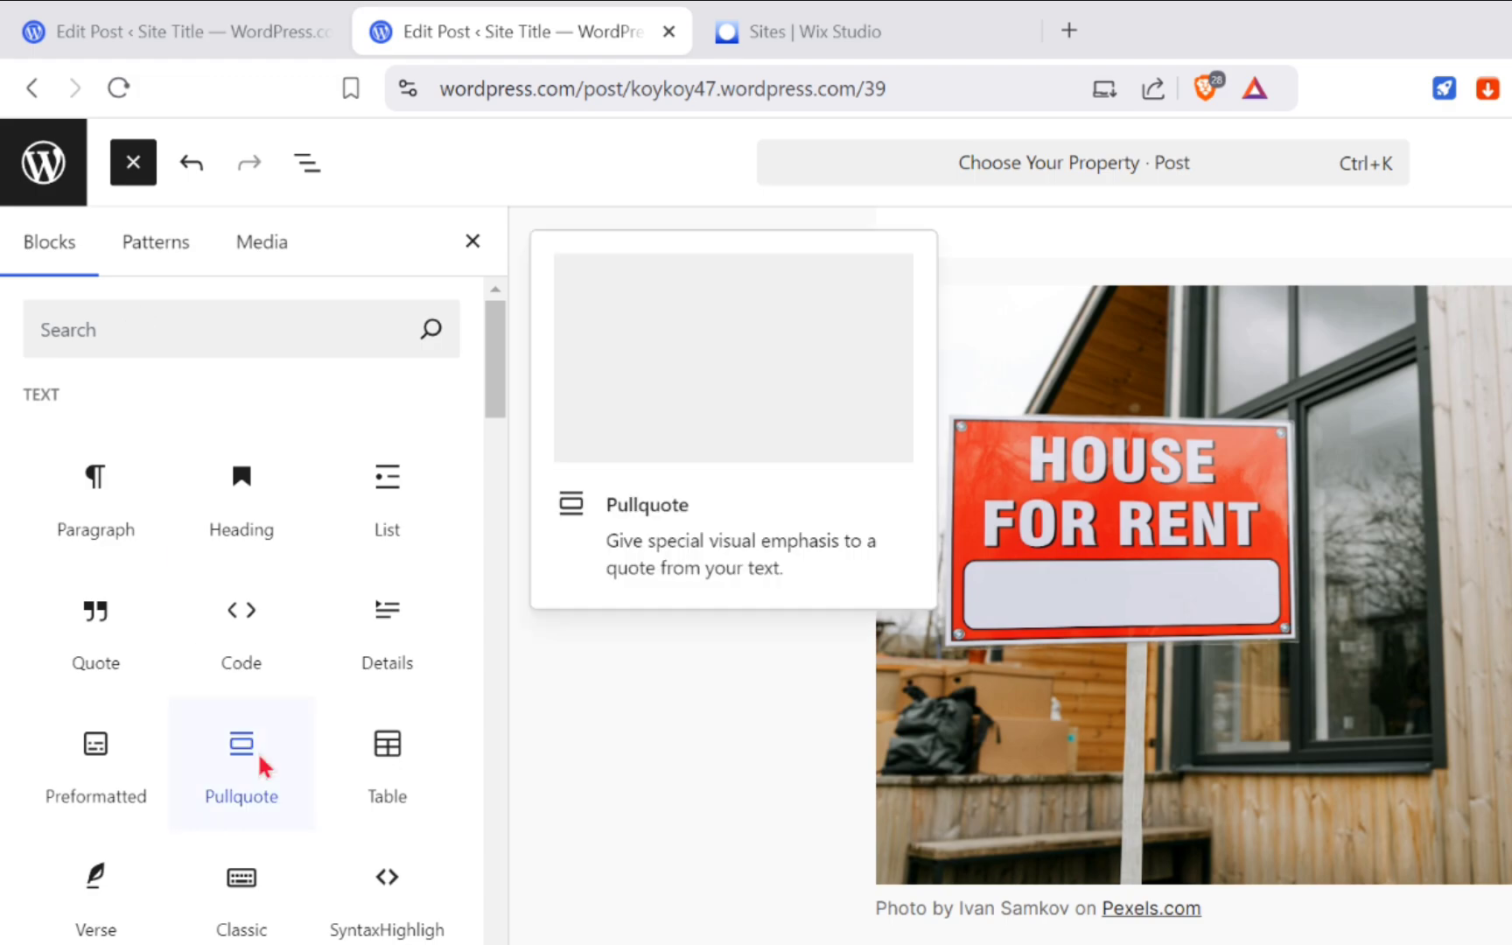
pyautogui.scroll(-1, 216, 737)
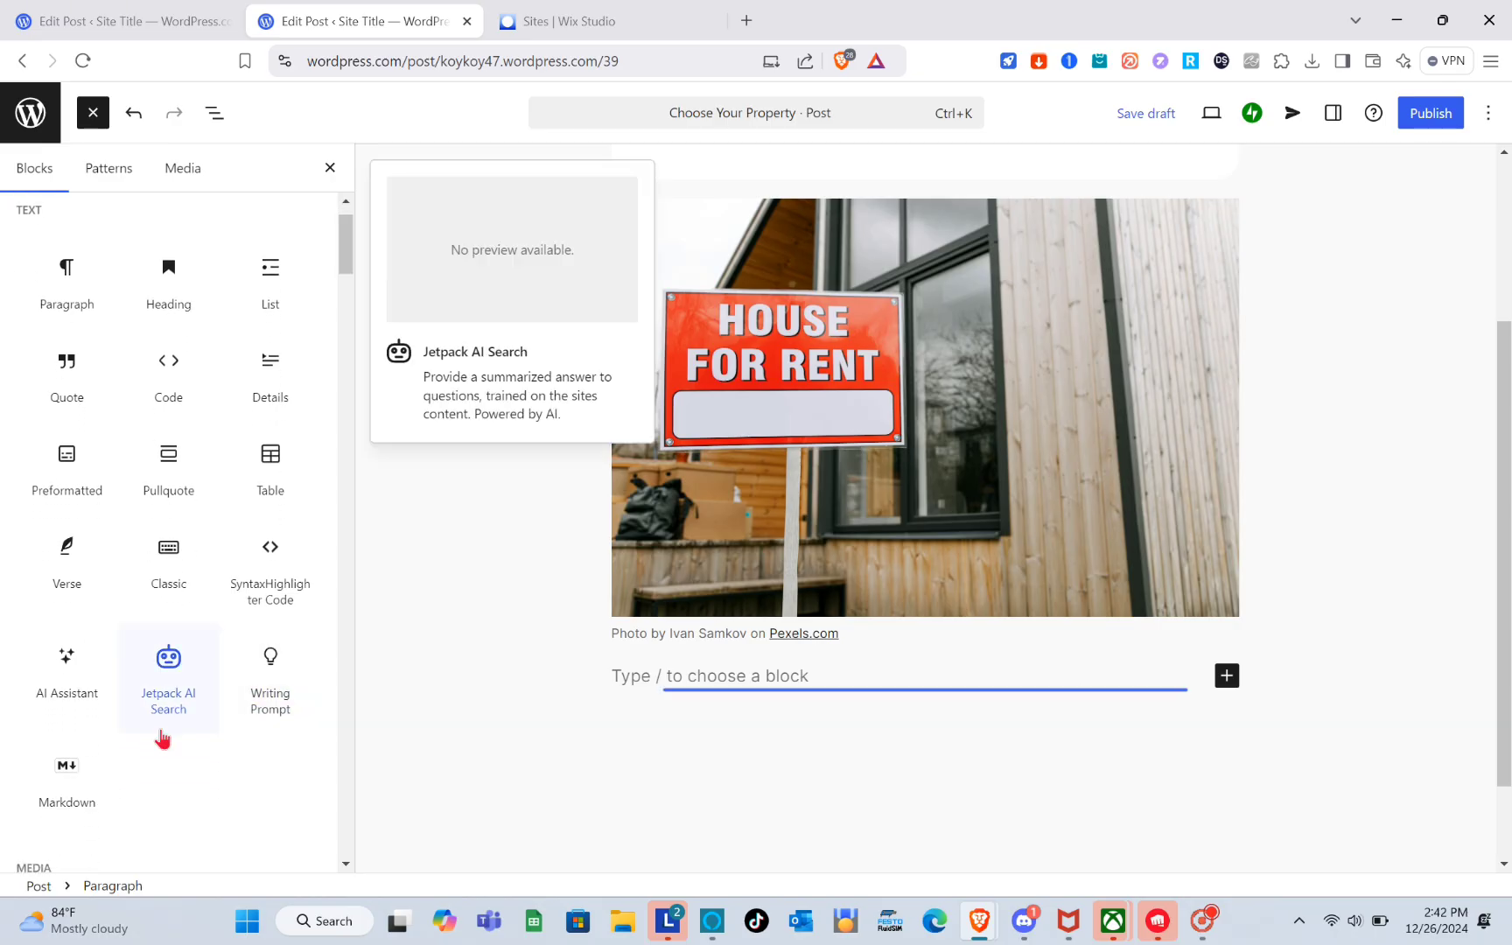
pyautogui.scroll(-5, 162, 739)
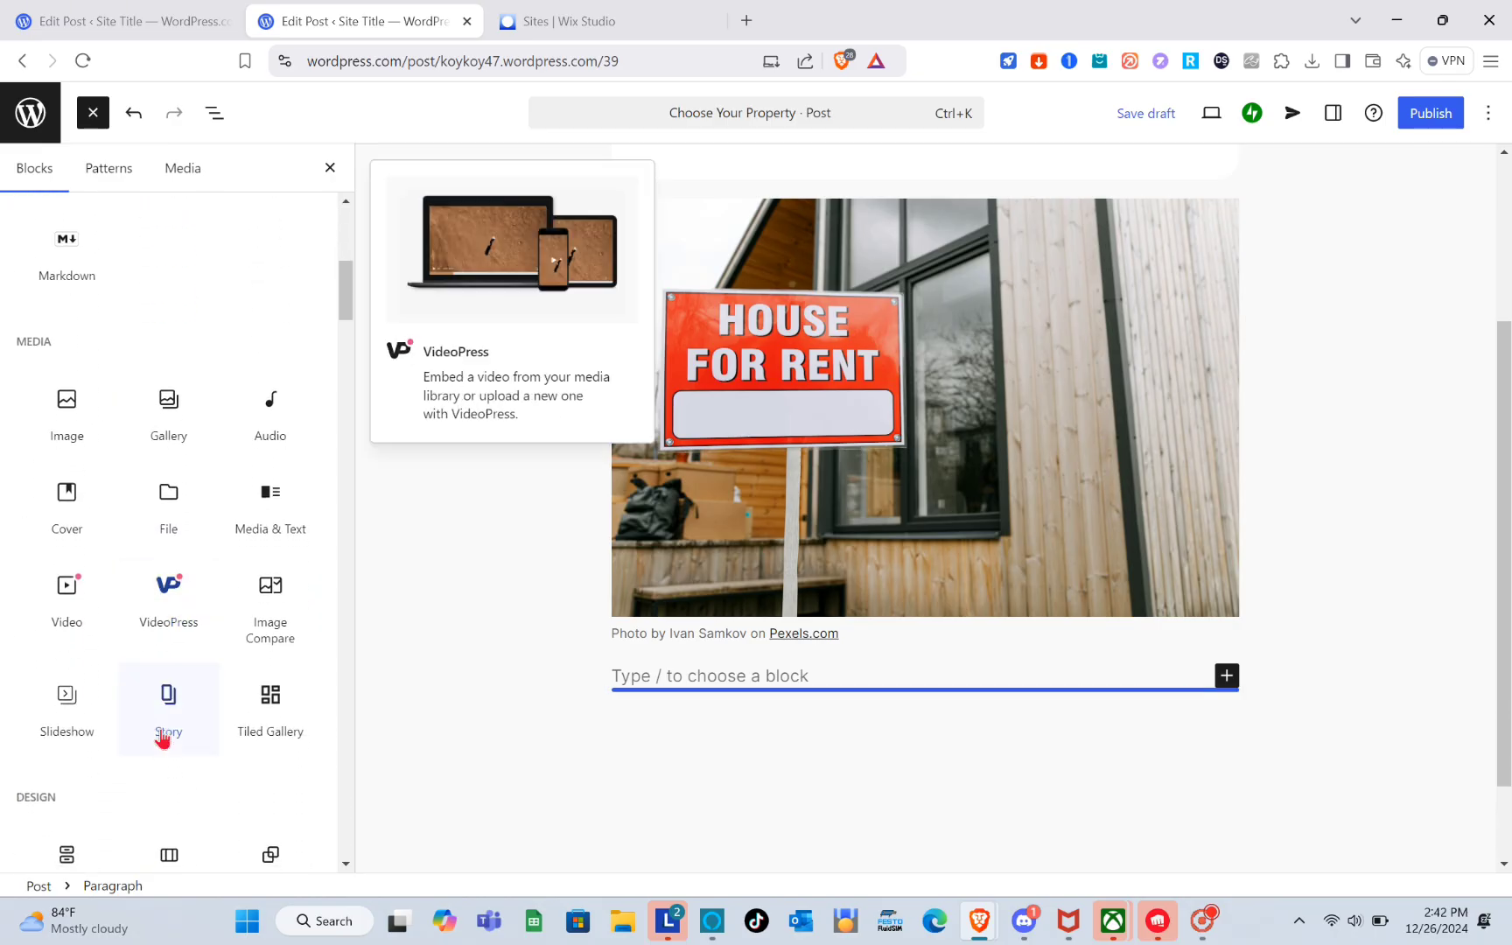
pyautogui.scroll(-2, 162, 740)
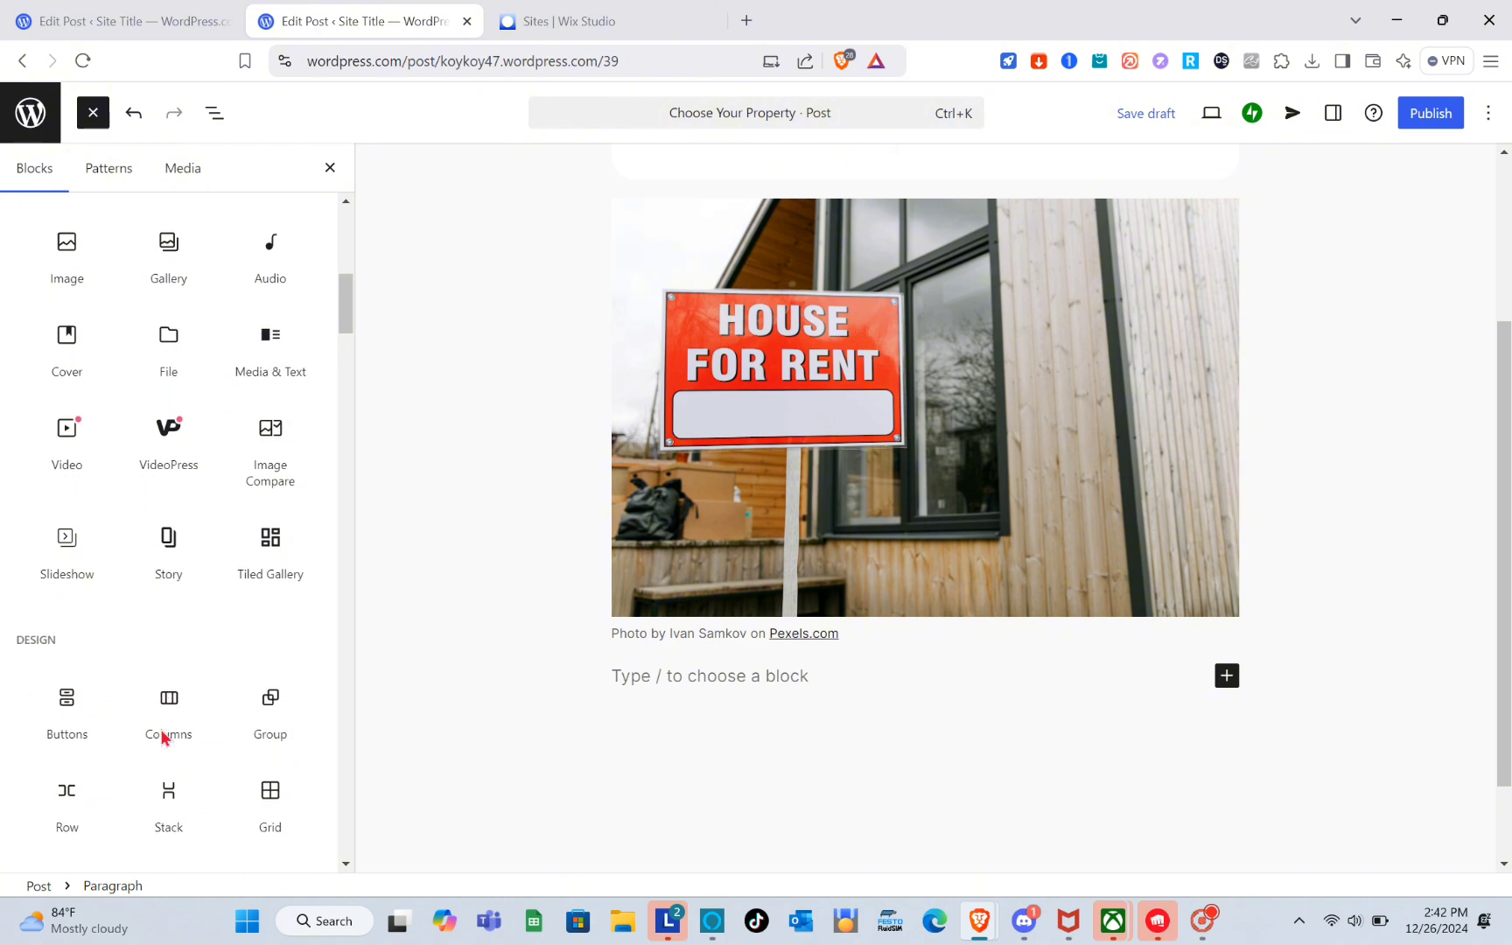
pyautogui.scroll(-1, 163, 737)
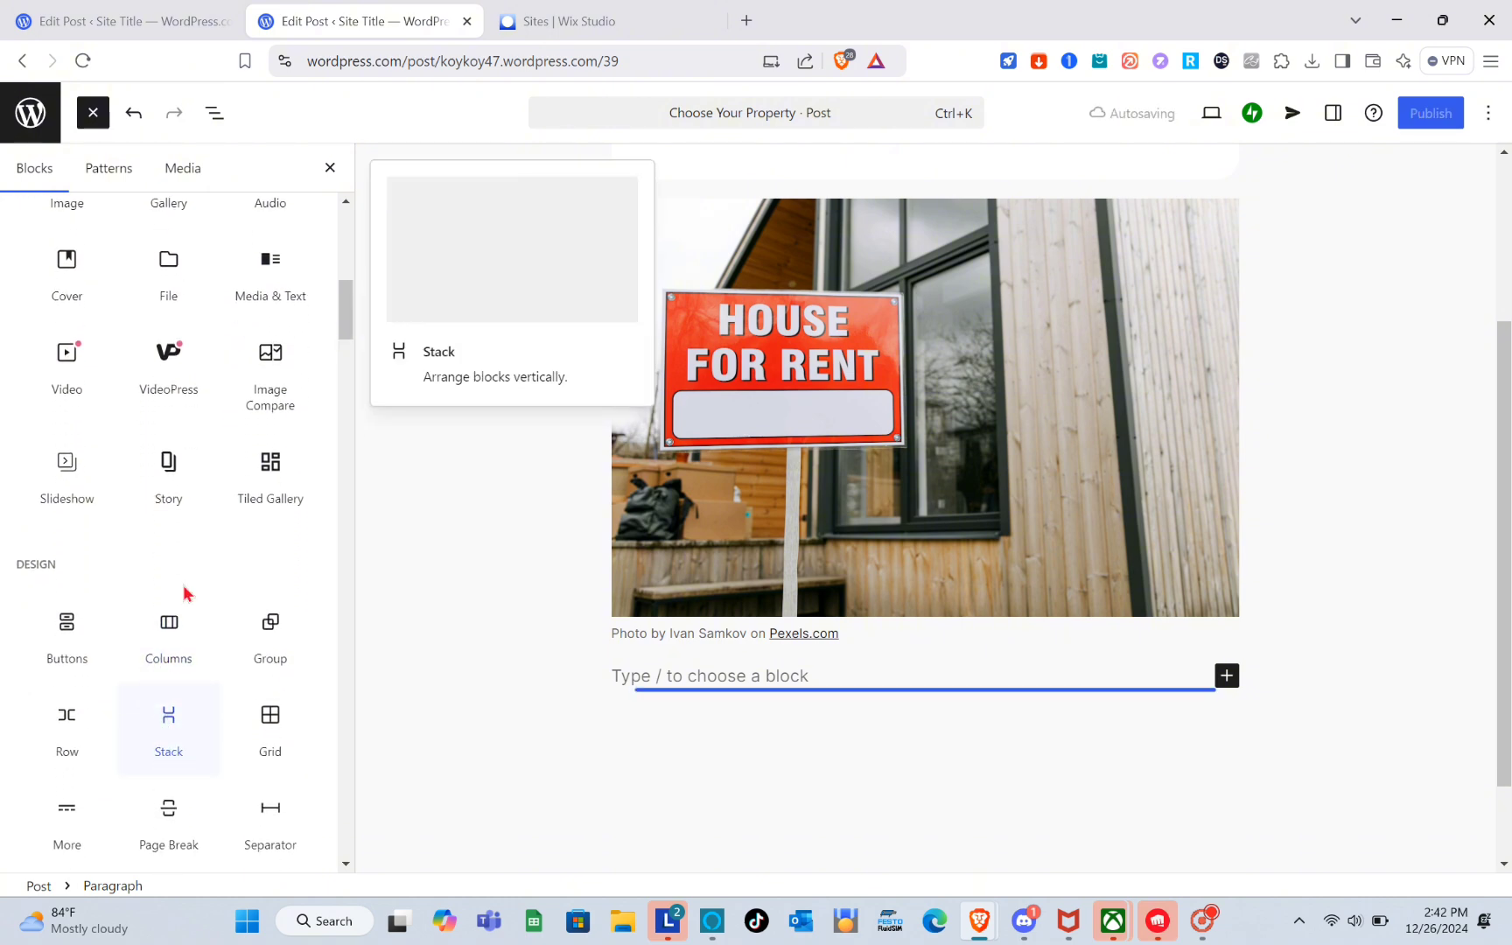
pyautogui.click(169, 628)
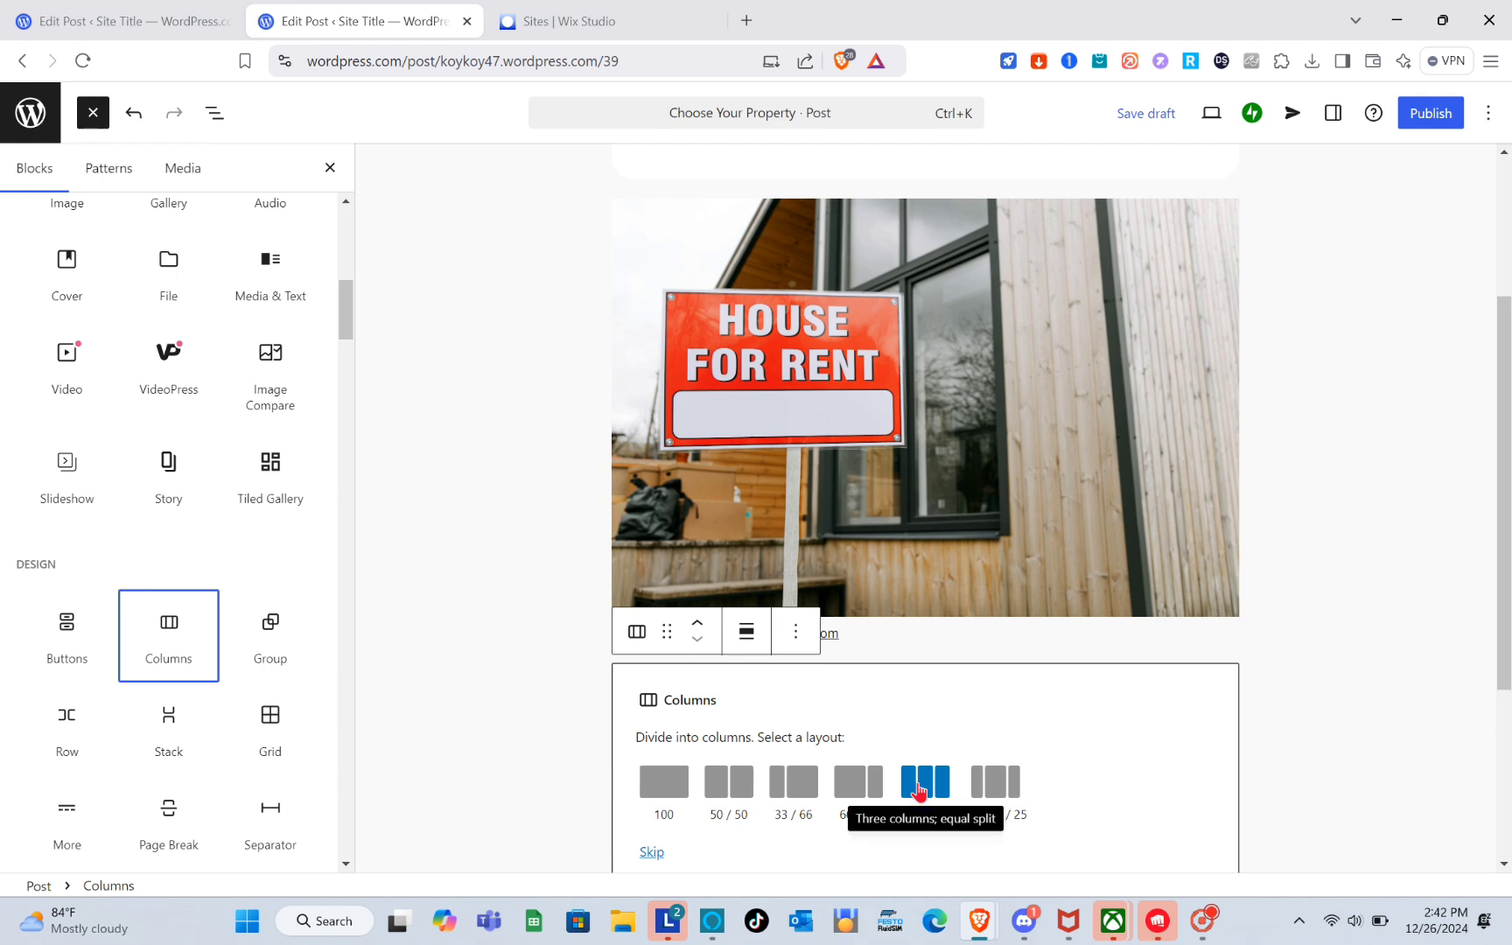
pyautogui.click(918, 790)
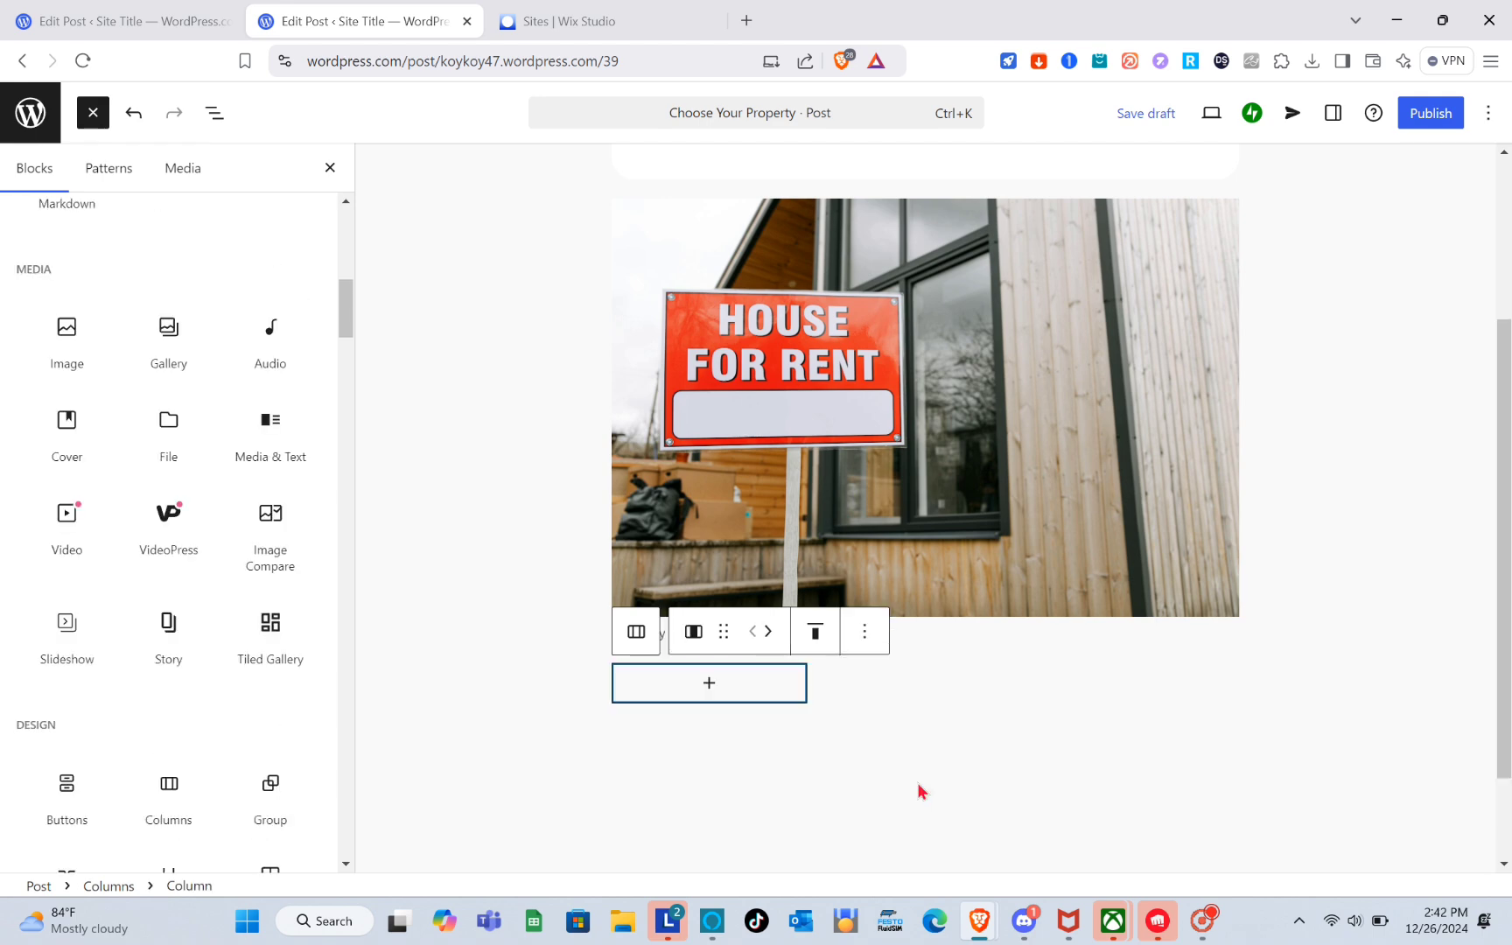
# Insert an Image block in the first column and upload a house photo from the 1 Real Estate folder.
pyautogui.click(708, 573)
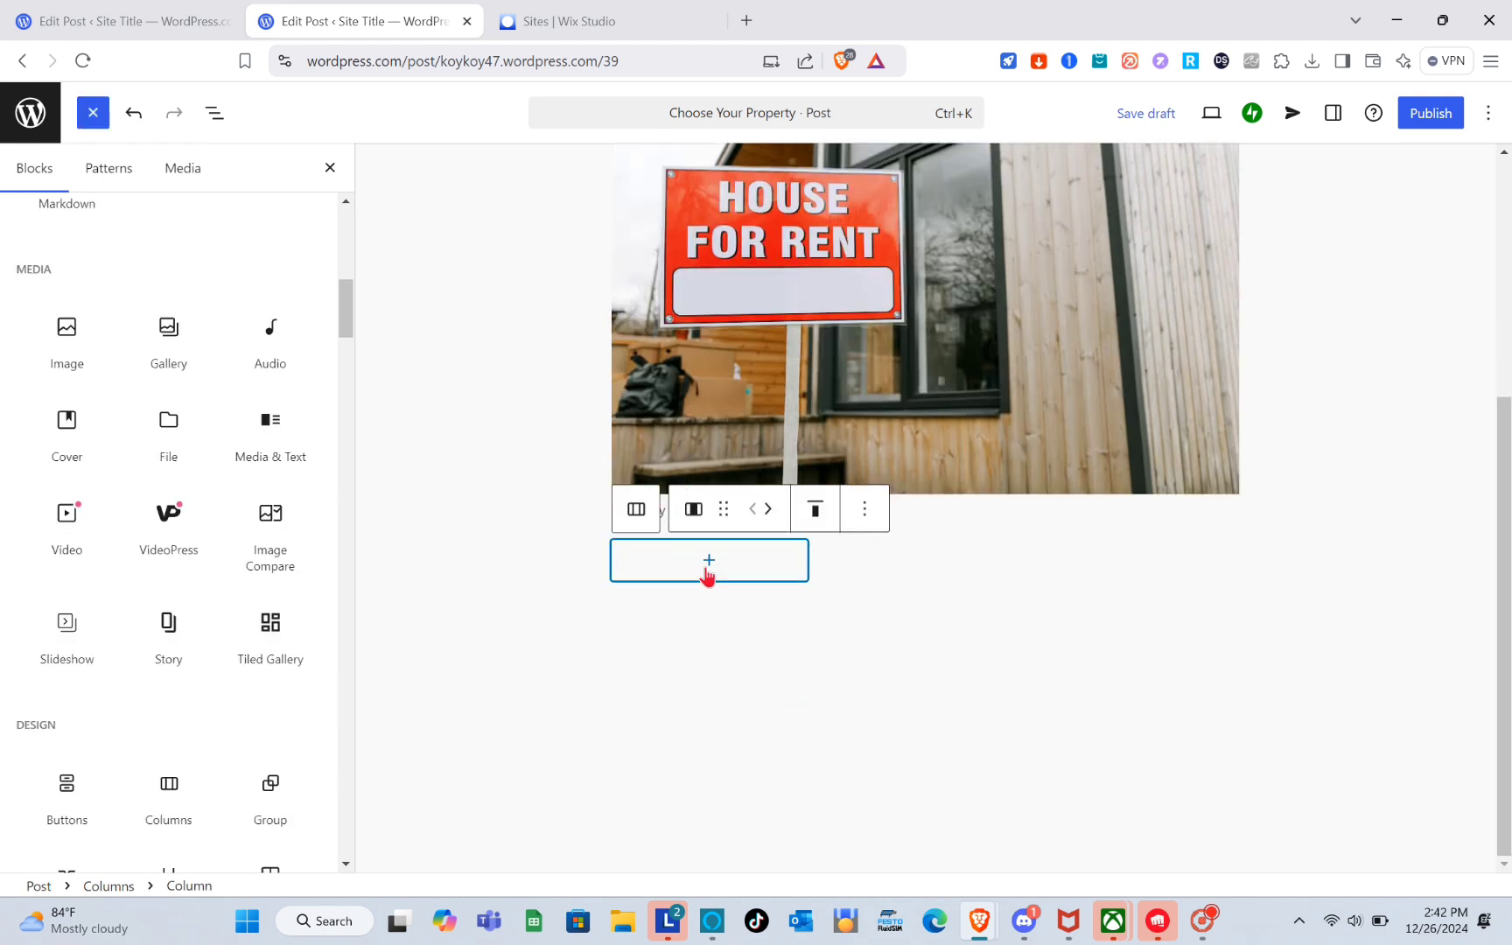
pyautogui.click(643, 390)
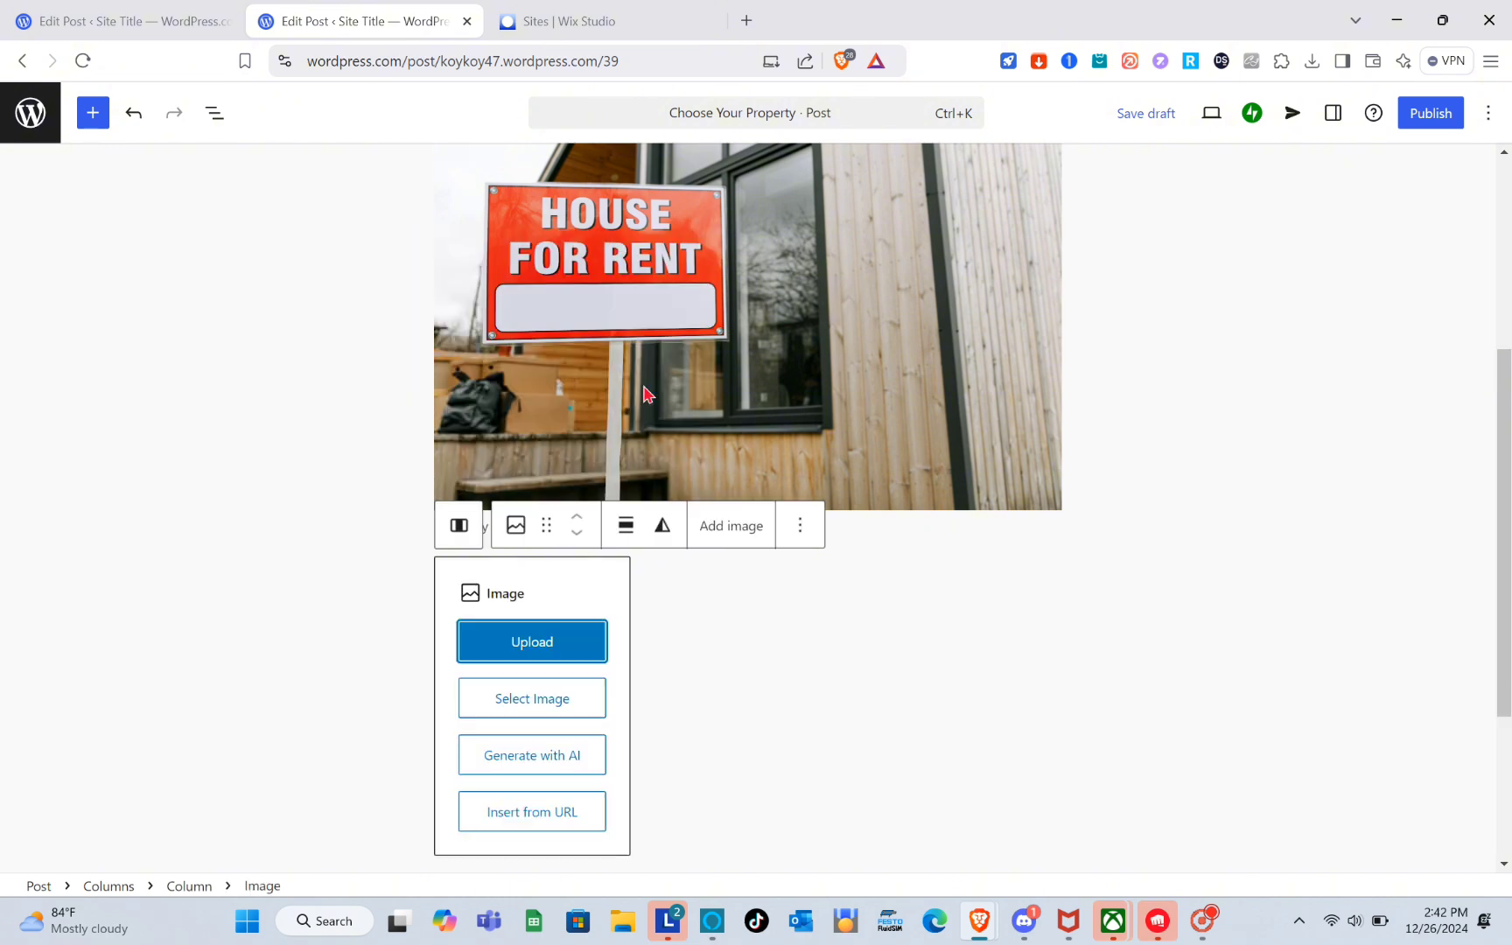
pyautogui.click(530, 647)
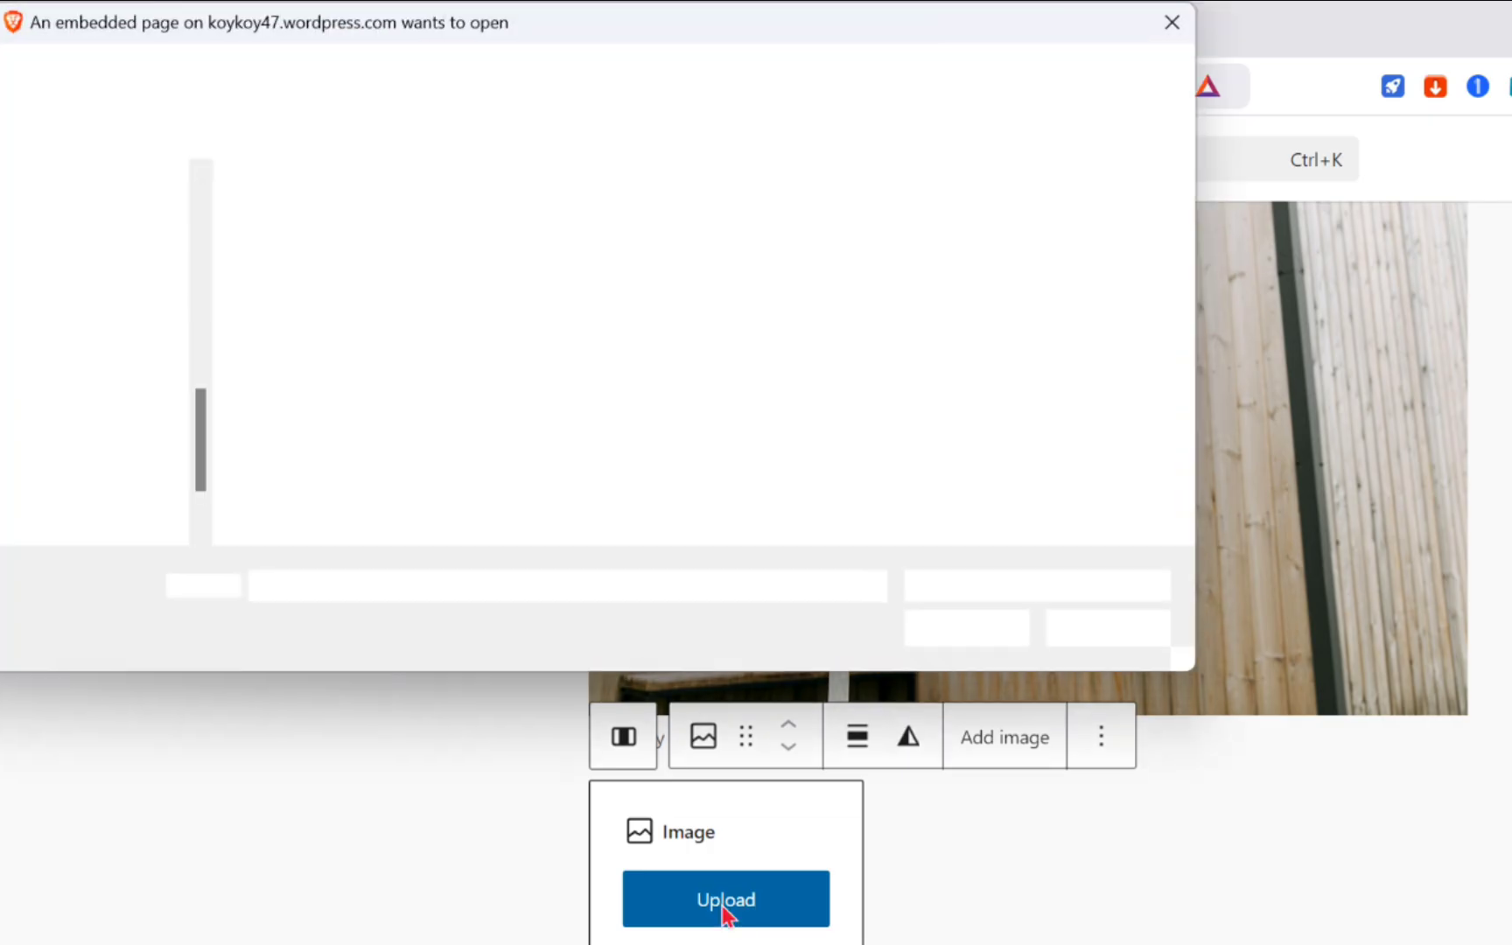
pyautogui.doubleClick(302, 315)
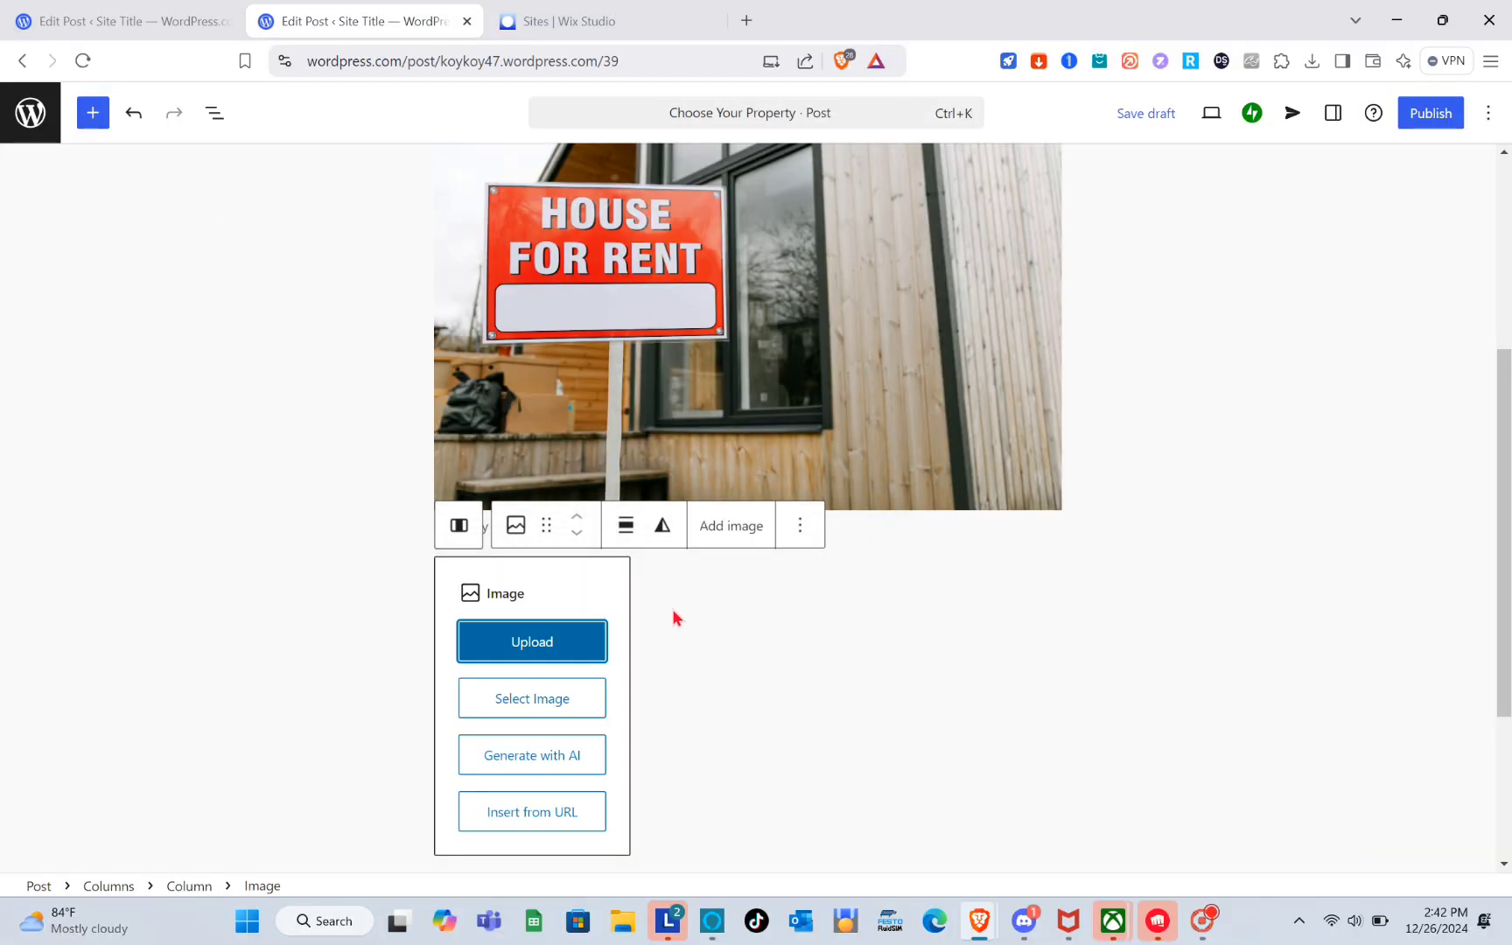
# Insert an Image block in the second column and upload pexels-binyaminmellish-1396122.jpg.
pyautogui.click(736, 647)
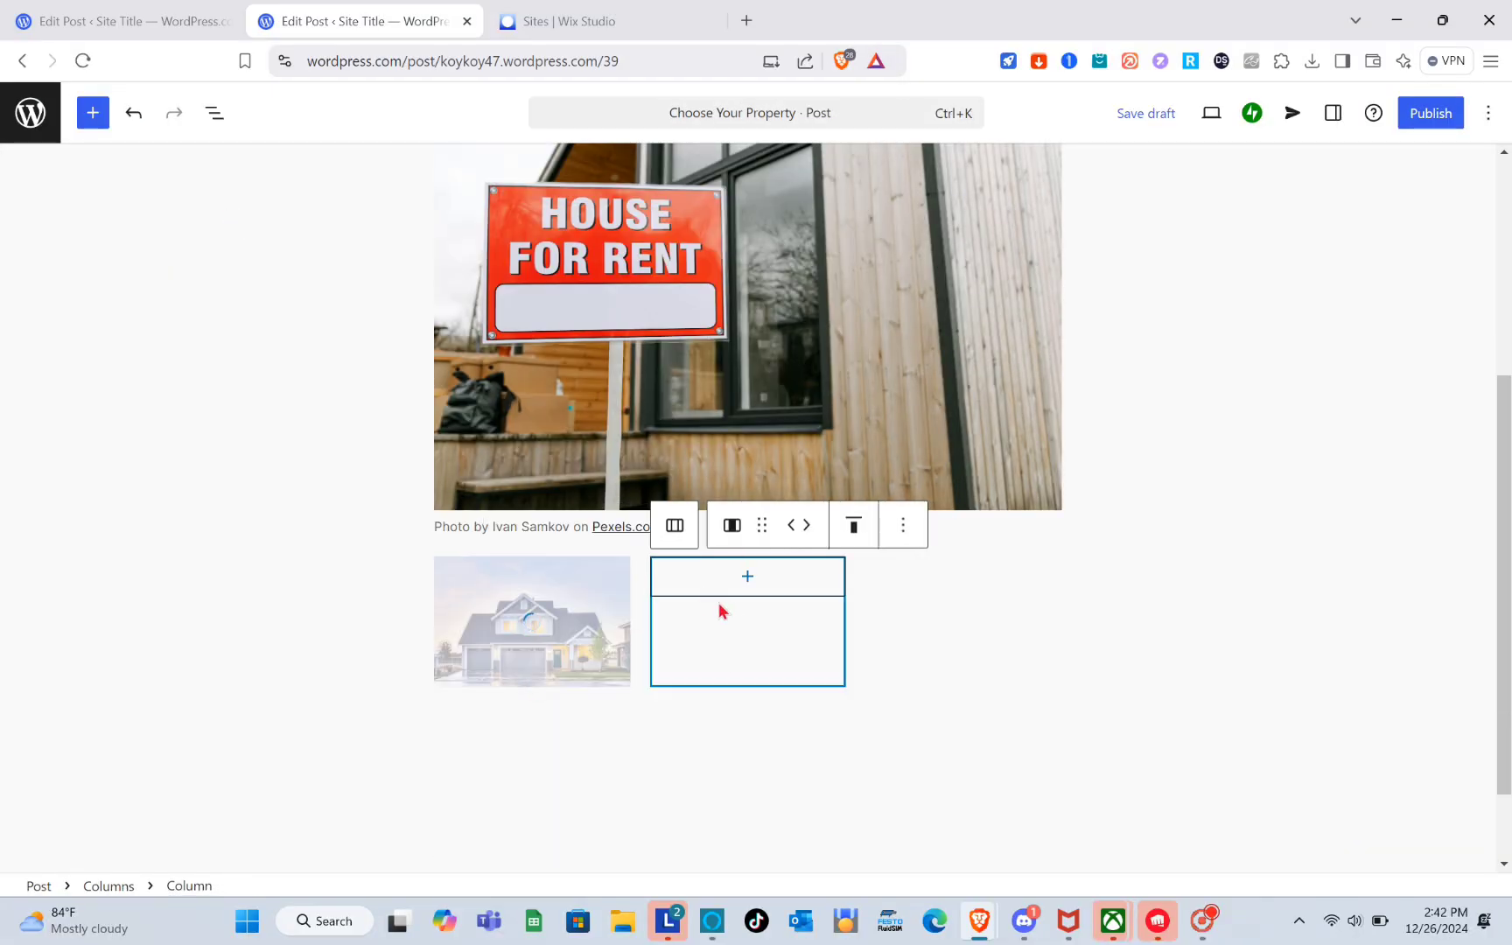
pyautogui.click(747, 577)
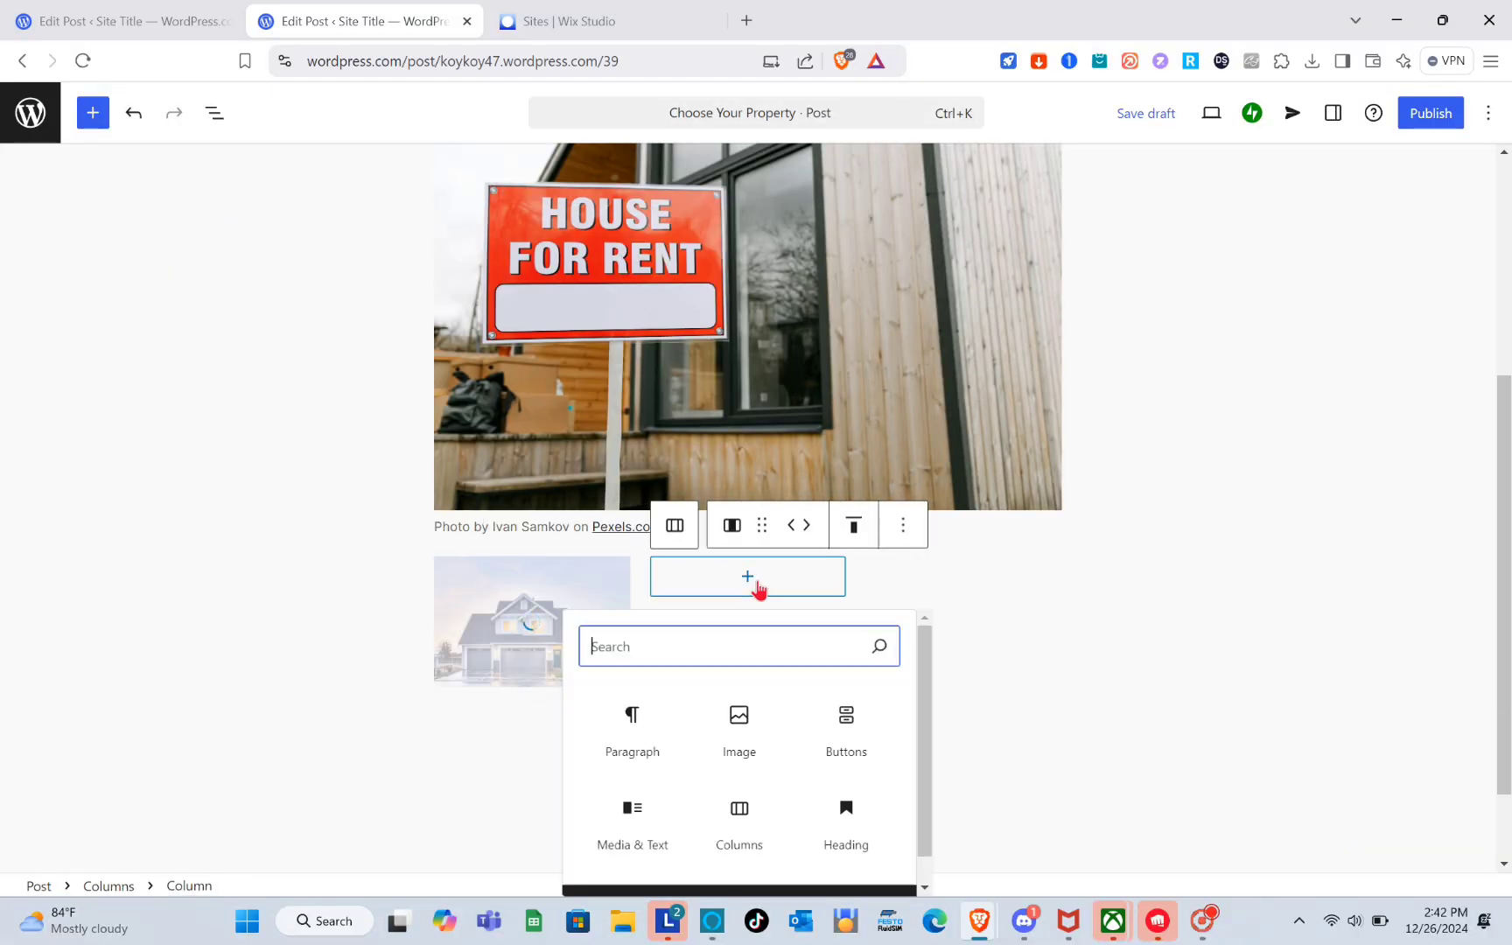
pyautogui.click(739, 743)
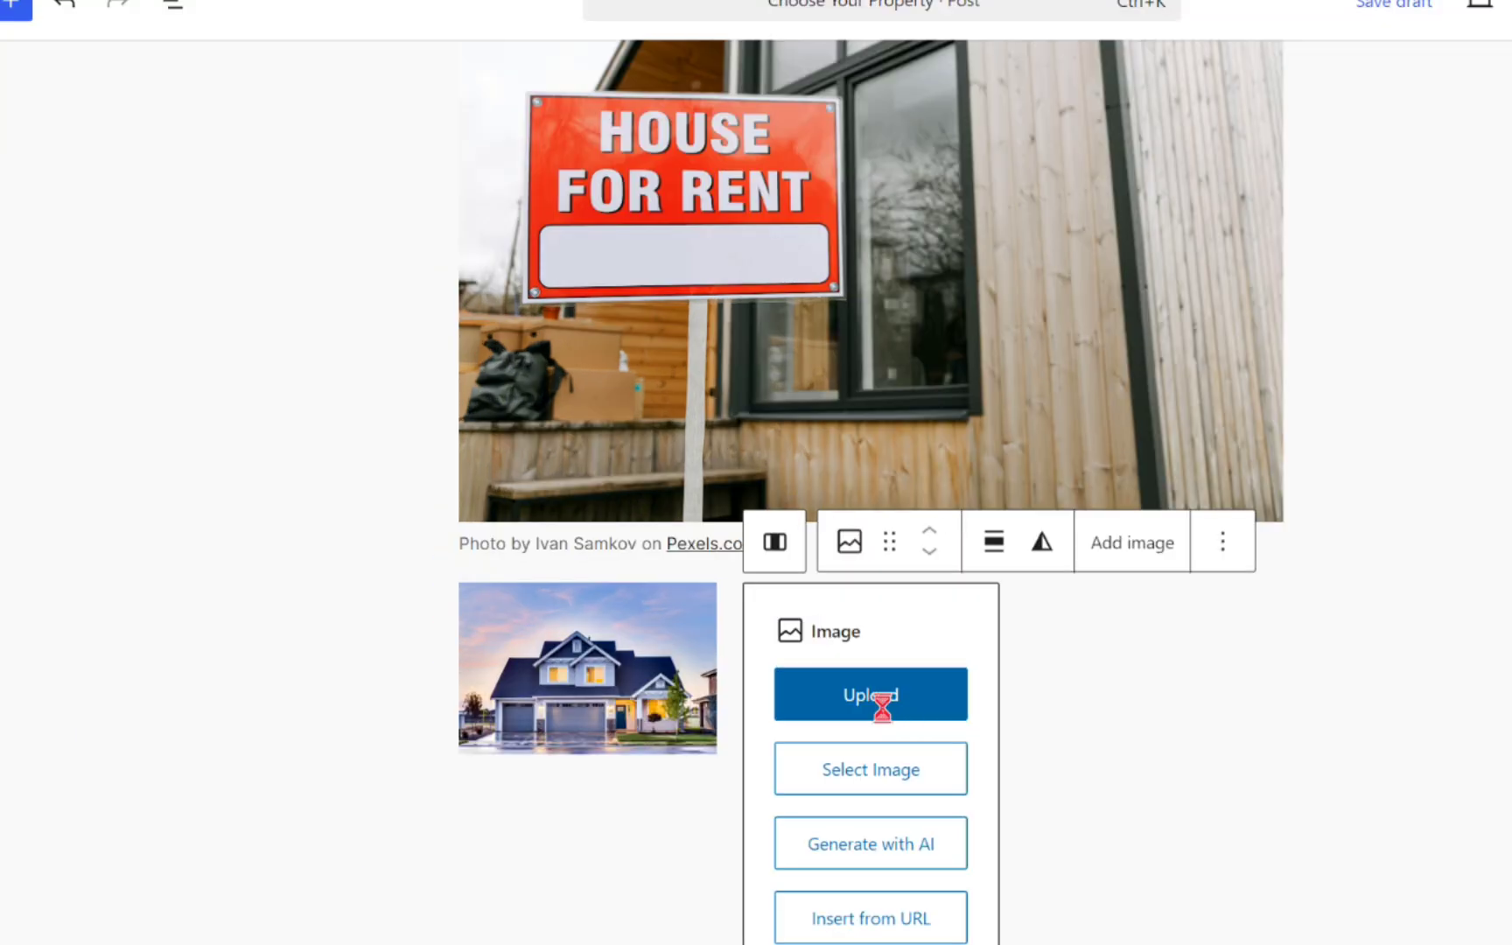
pyautogui.click(758, 659)
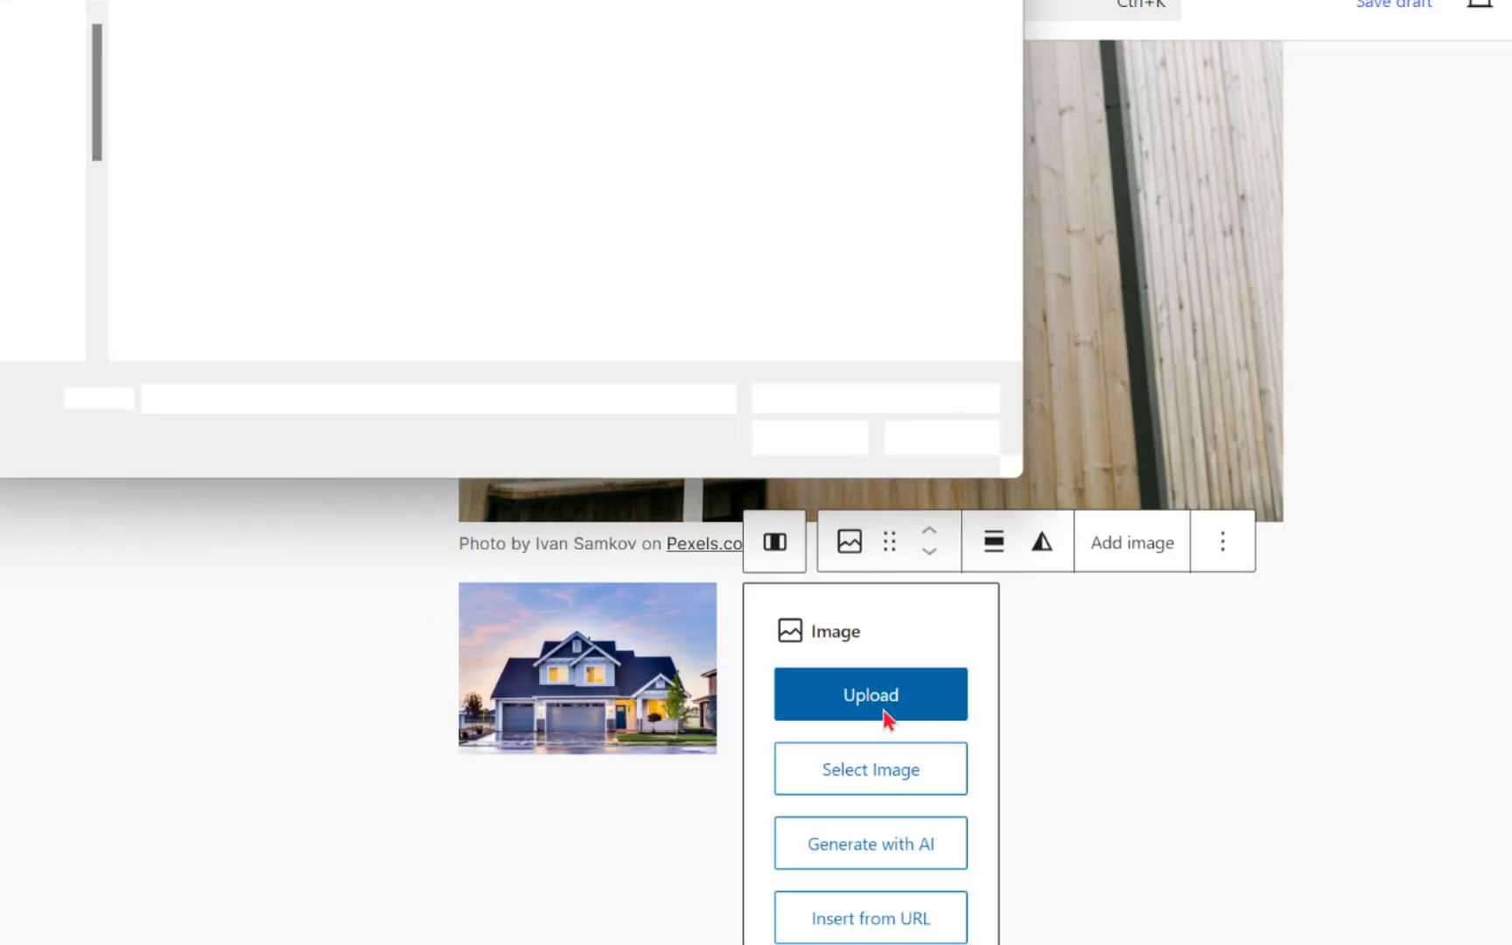
pyautogui.click(396, 116)
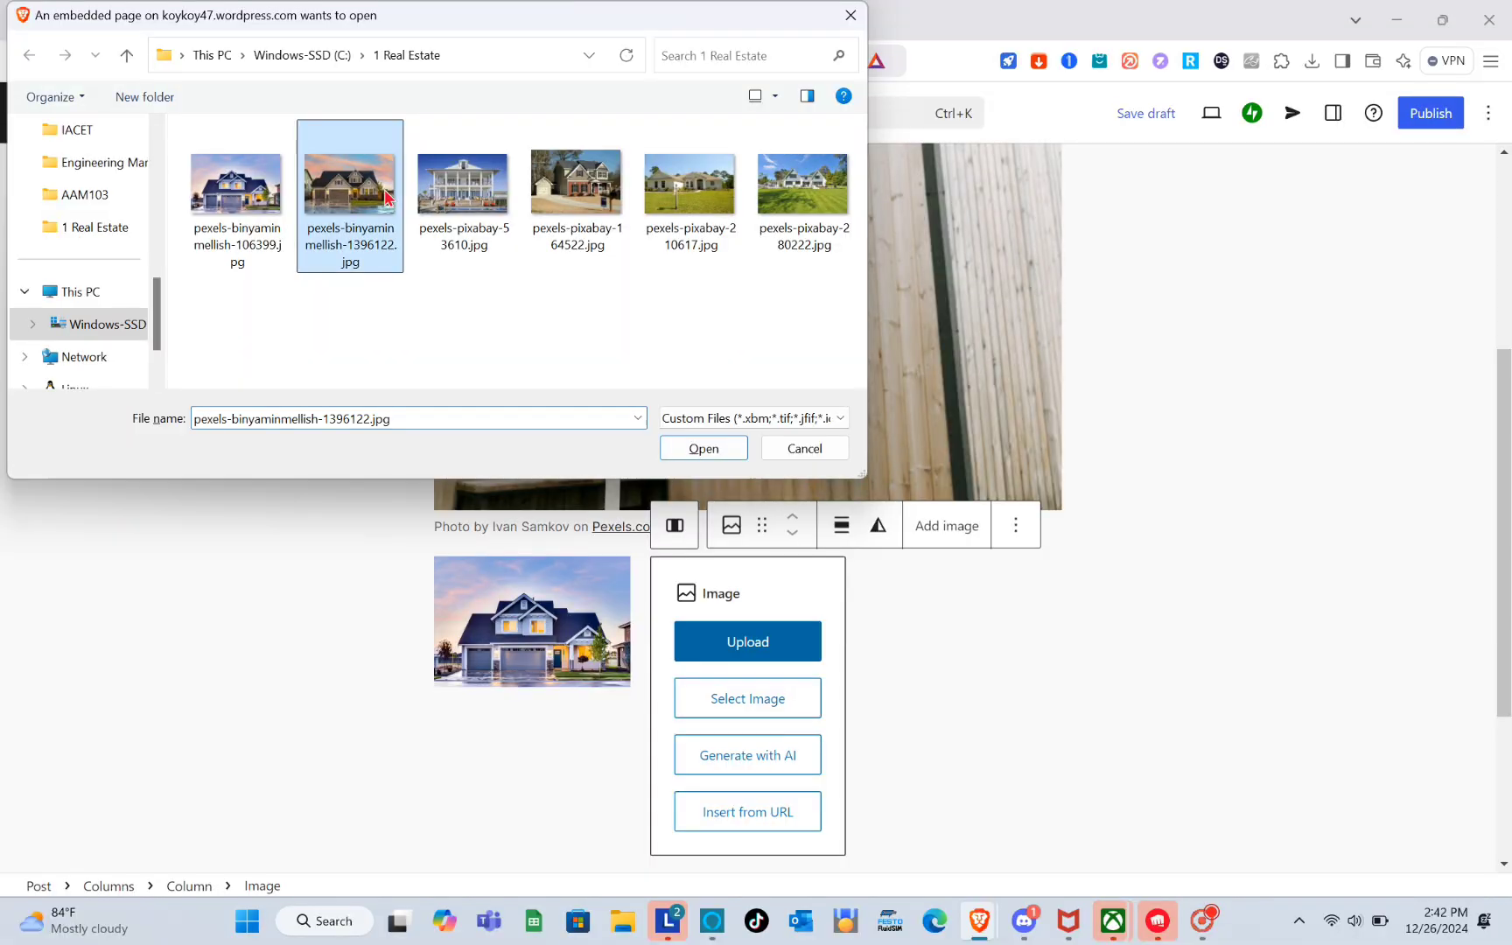
pyautogui.doubleClick(385, 194)
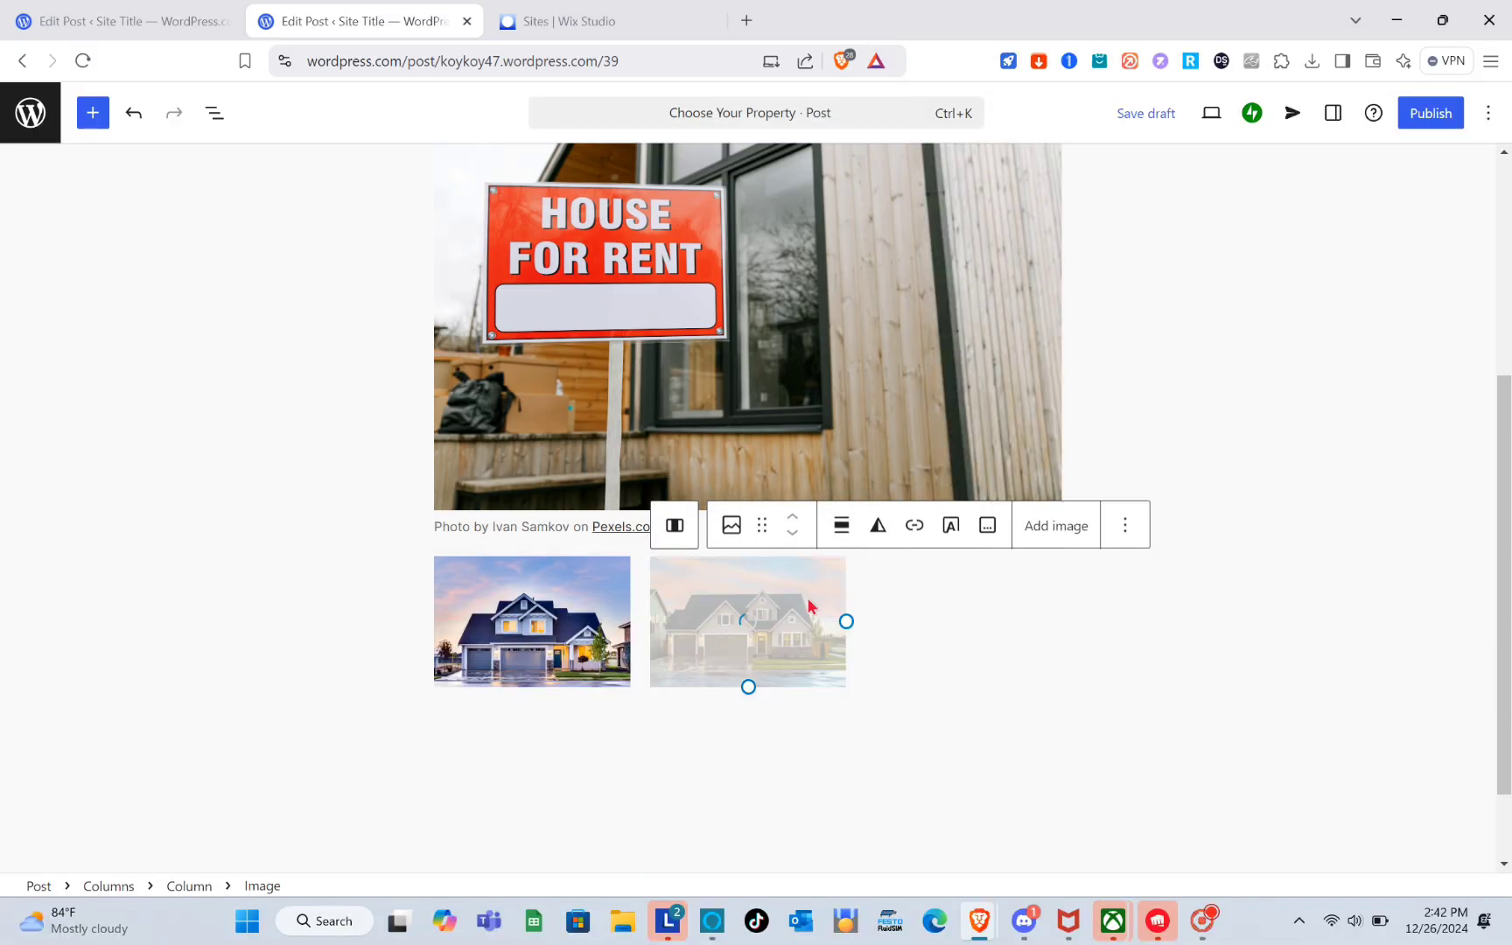
# Insert an Image block in the third column and upload pexels-pixabay-164522.jpg.
pyautogui.click(929, 646)
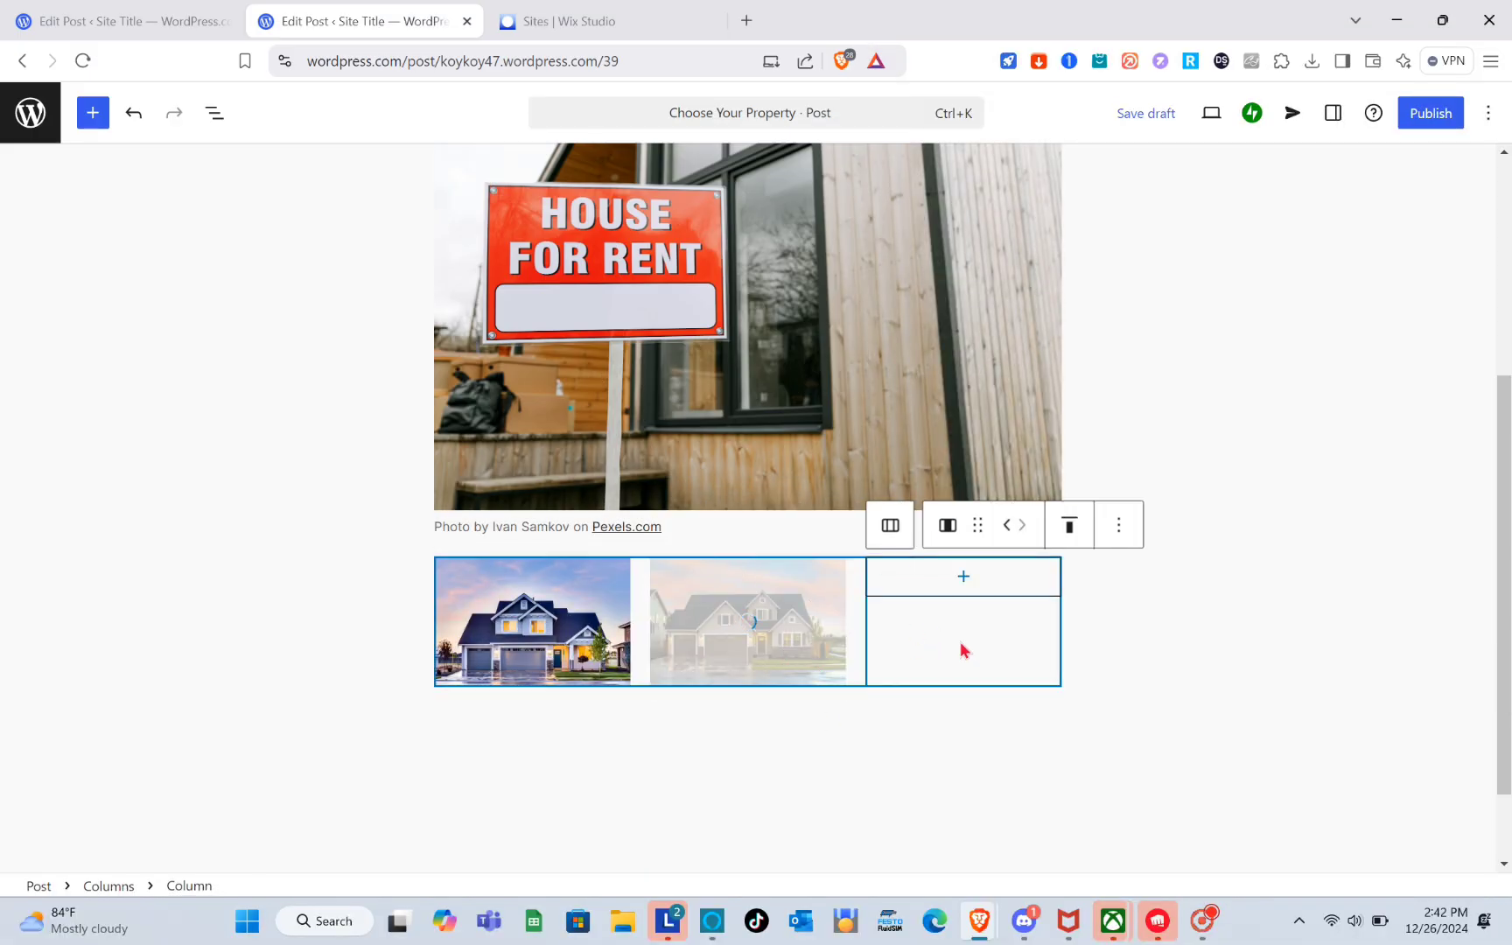
pyautogui.click(992, 584)
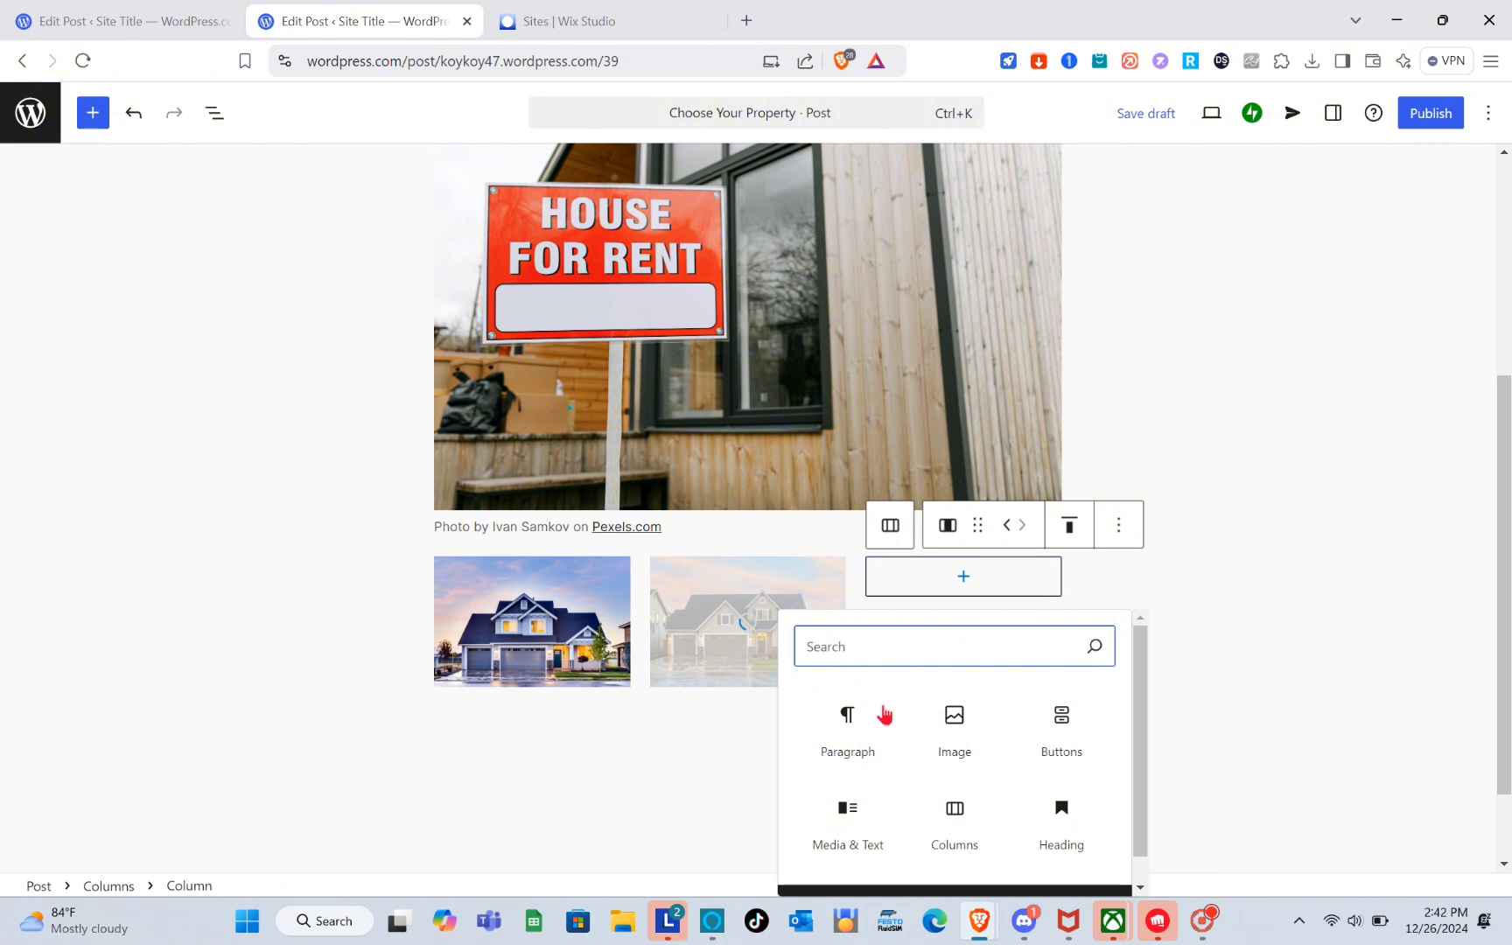
pyautogui.click(955, 716)
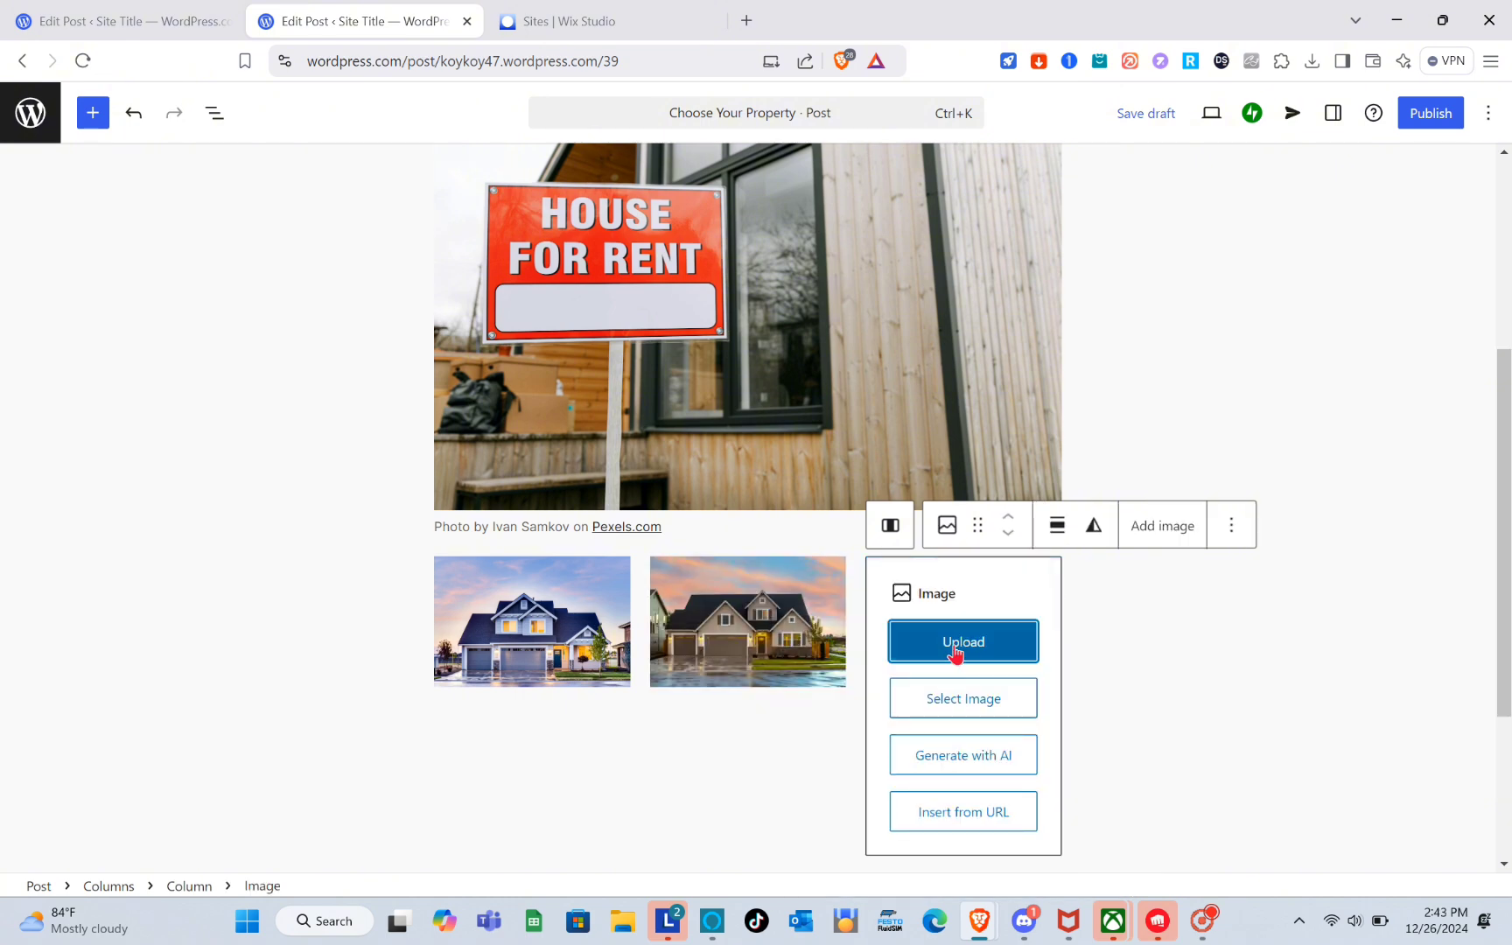
pyautogui.click(956, 652)
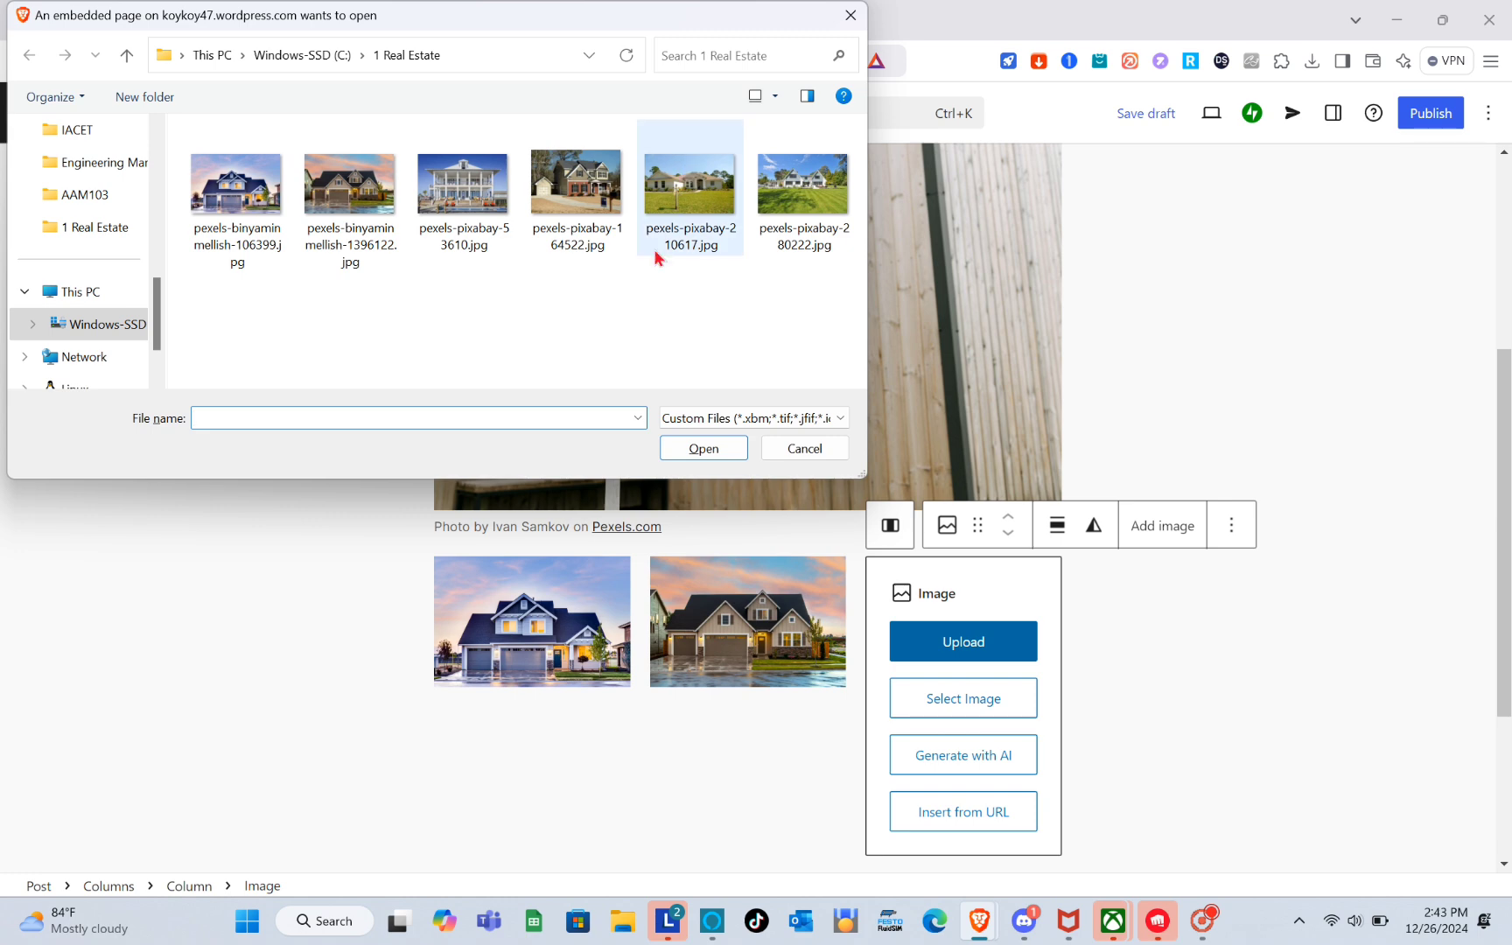
pyautogui.click(560, 175)
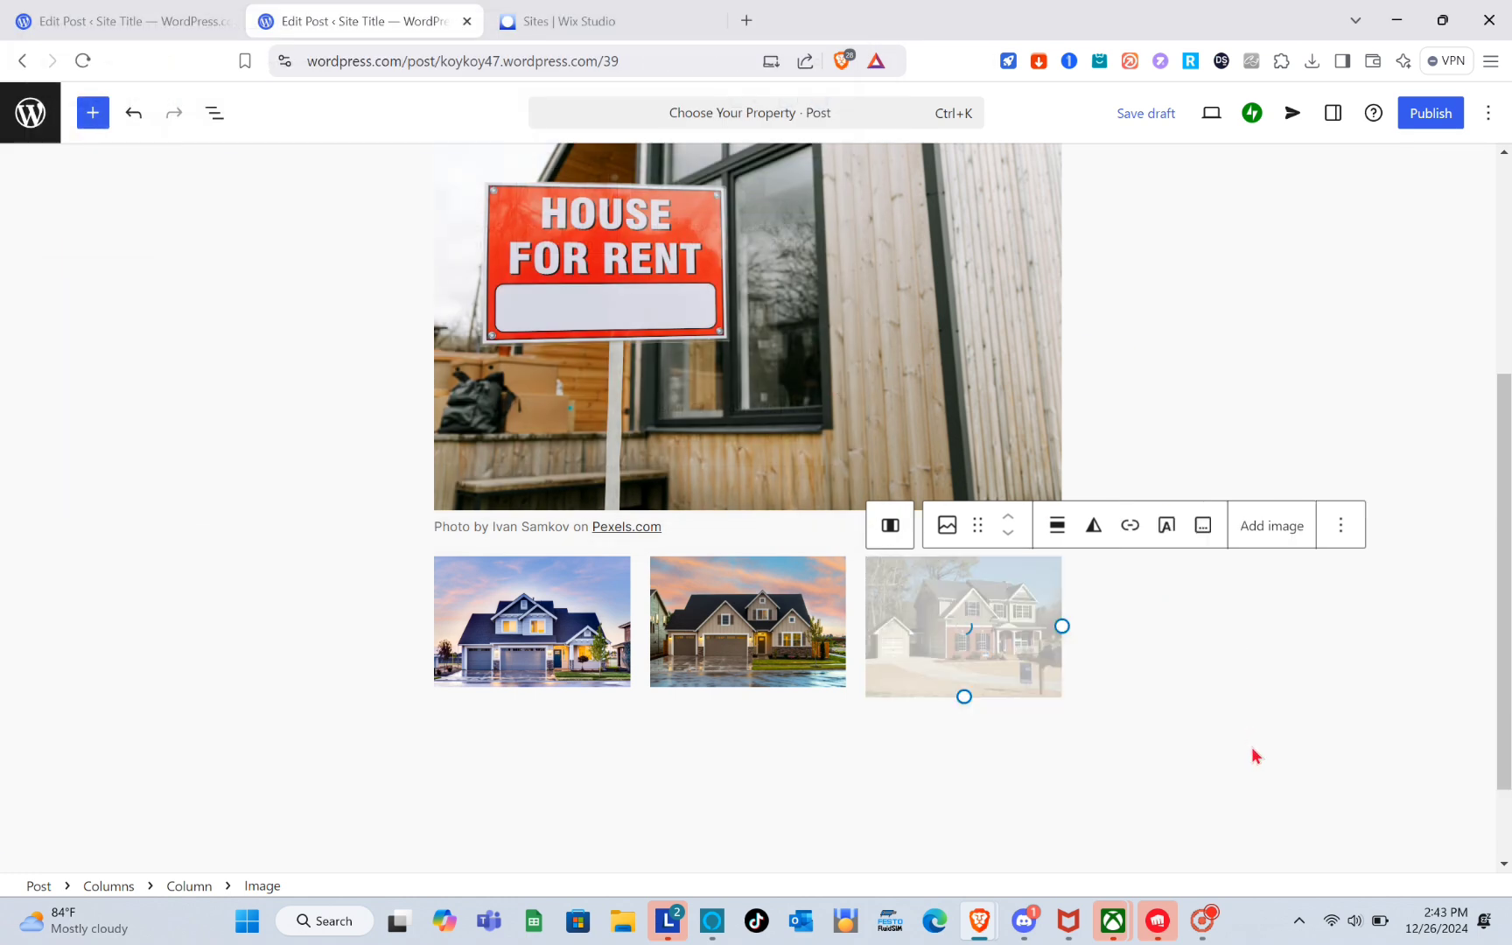
pyautogui.click(1096, 769)
pyautogui.scroll(-2, 1096, 769)
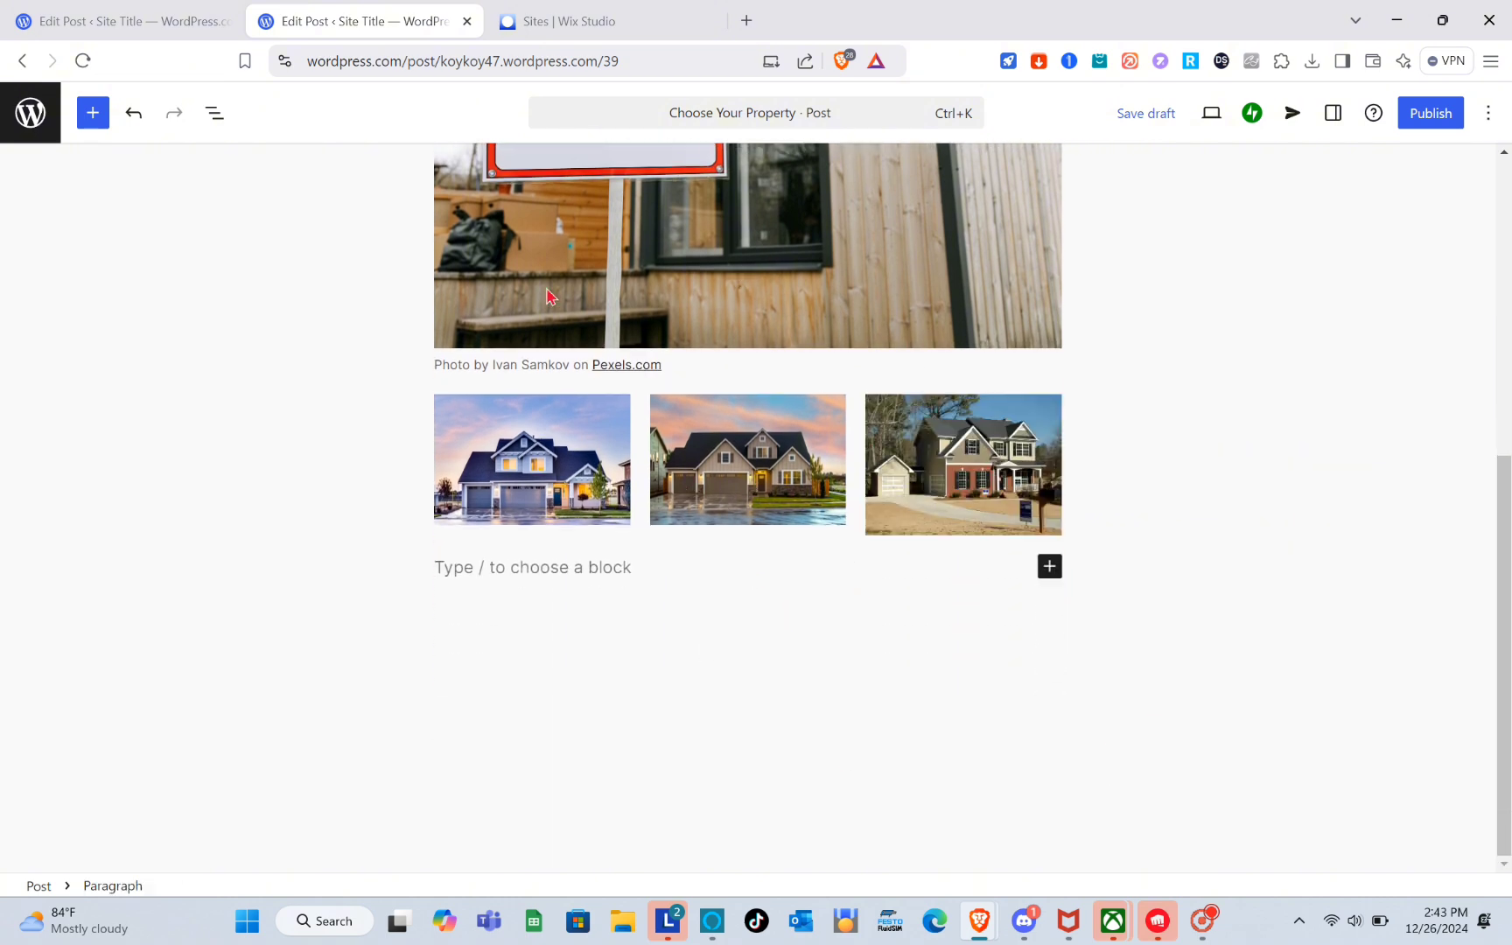
# Review the house headings below the photo row in the existing listing post, then return to the new post.
pyautogui.click(179, 10)
pyautogui.scroll(-3, 591, 518)
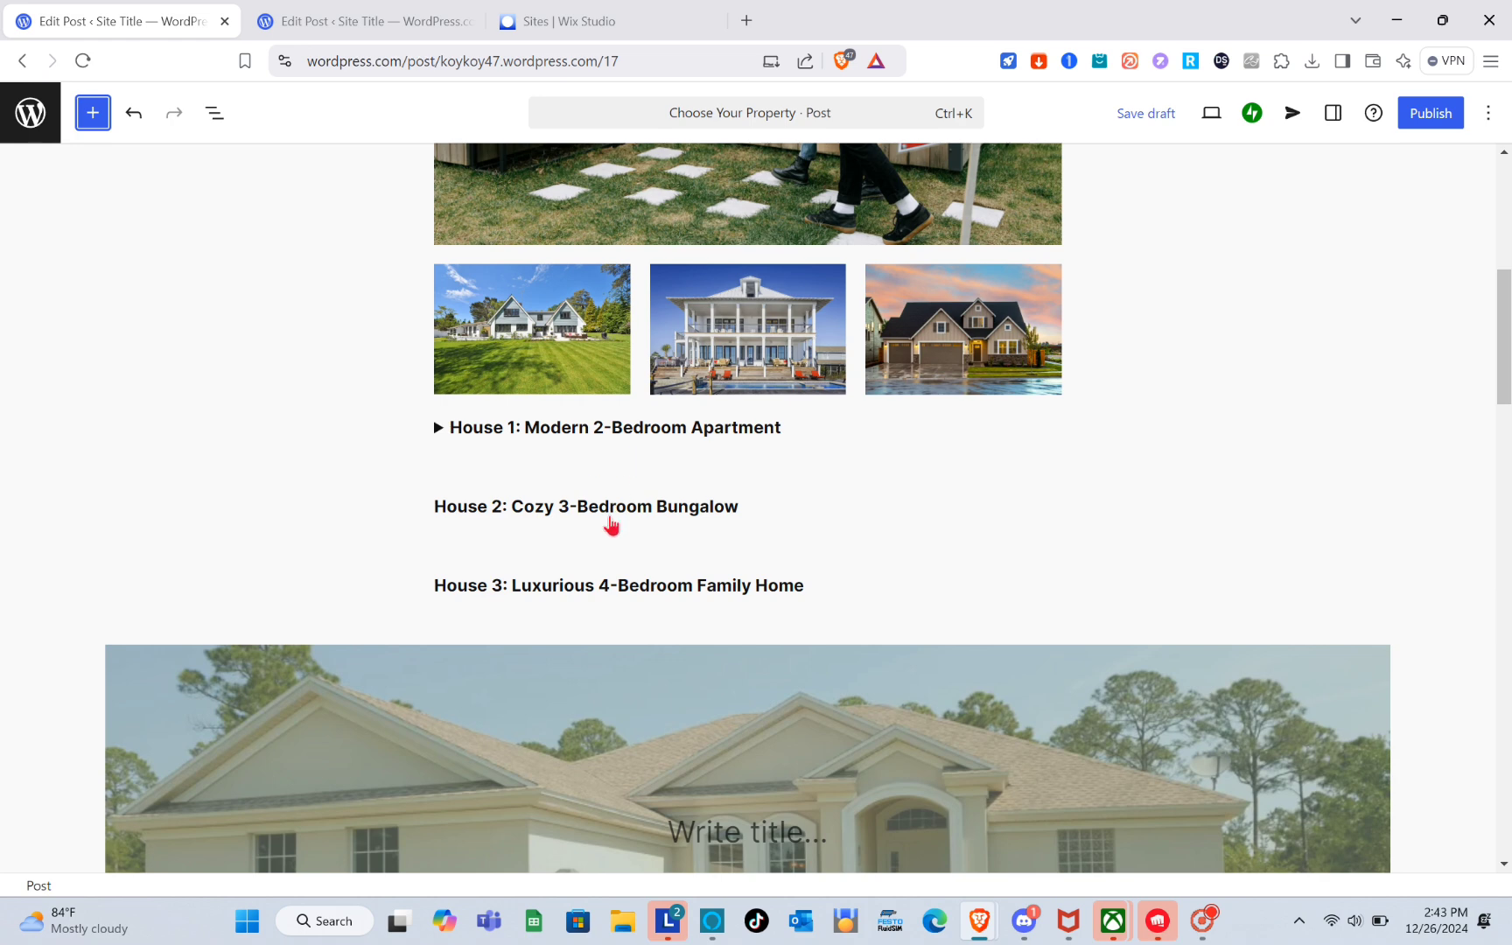
pyautogui.scroll(1, 610, 523)
pyautogui.click(357, 17)
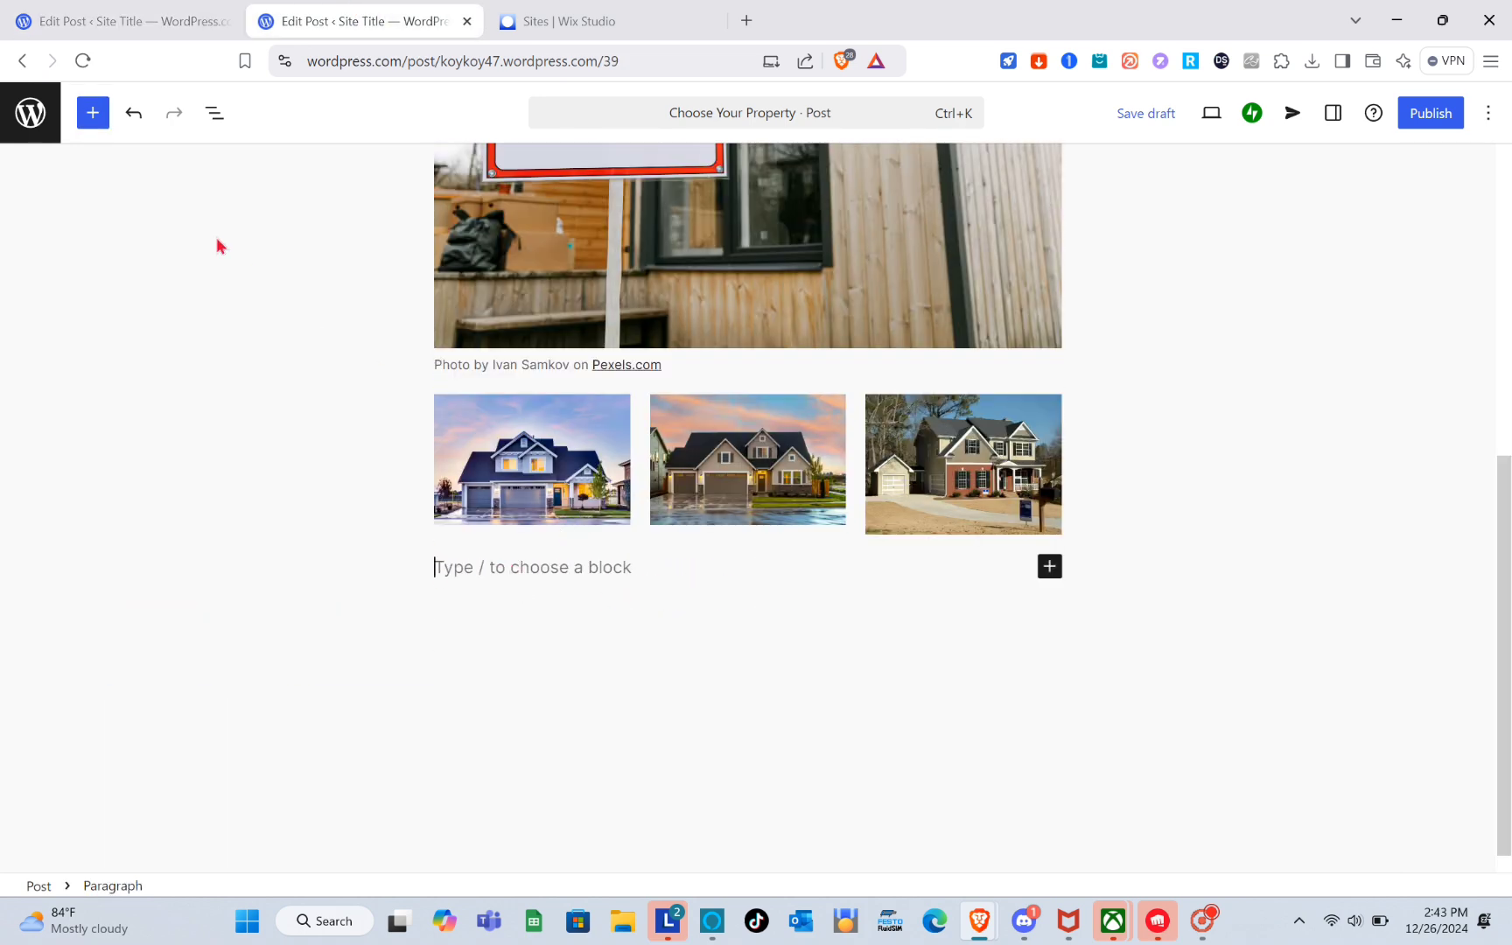
# Browse the block inserter's text, media and design blocks for a suitable block.
pyautogui.click(93, 112)
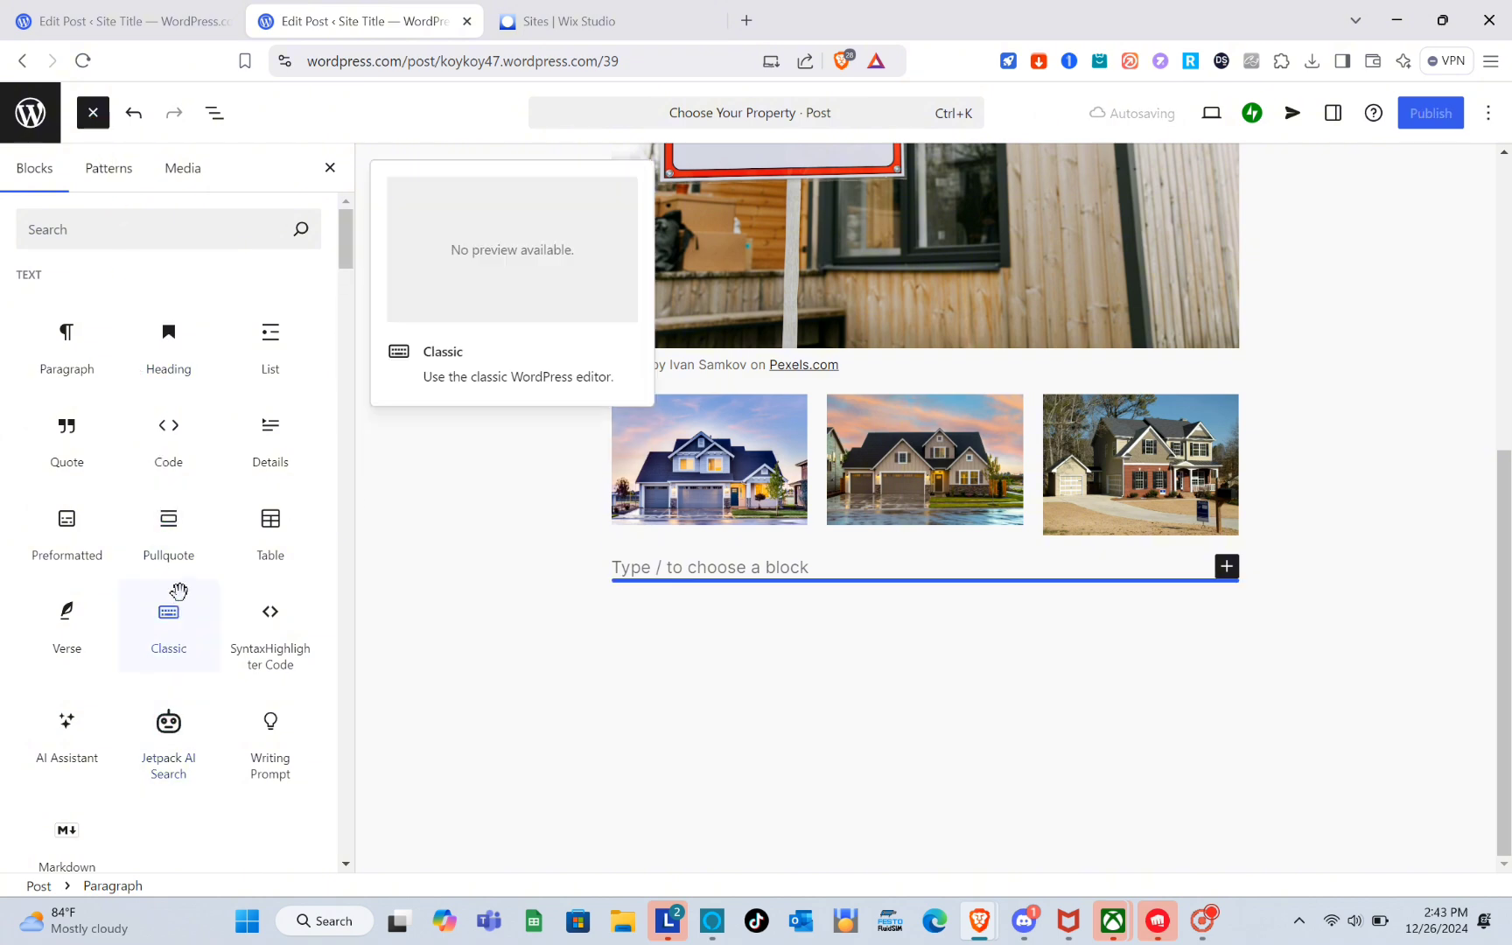
pyautogui.scroll(-6, 177, 591)
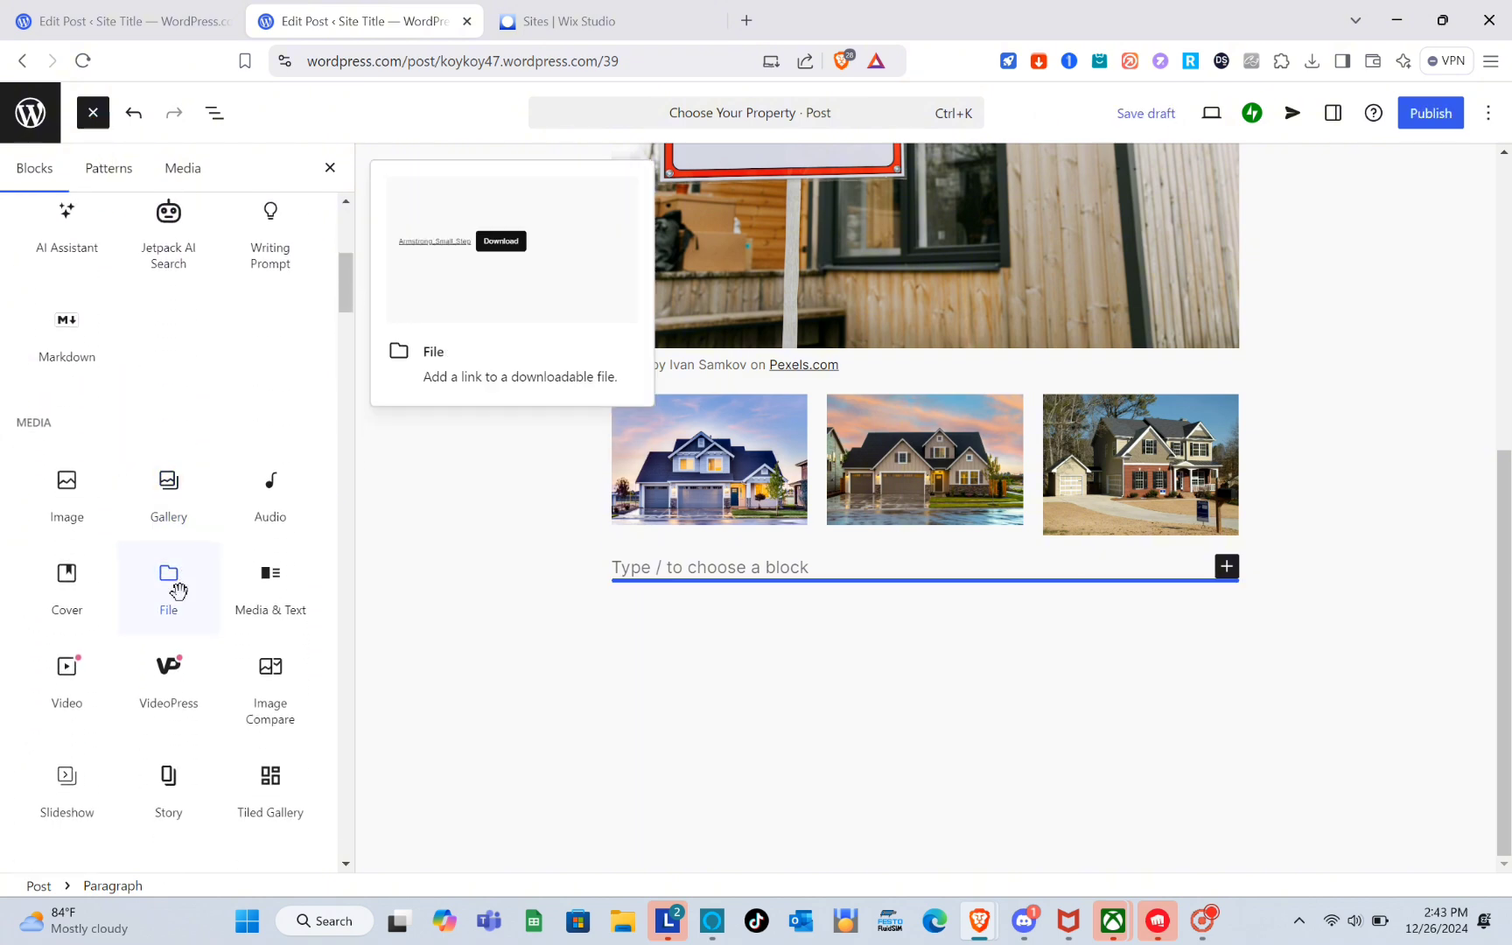
pyautogui.scroll(-5, 178, 591)
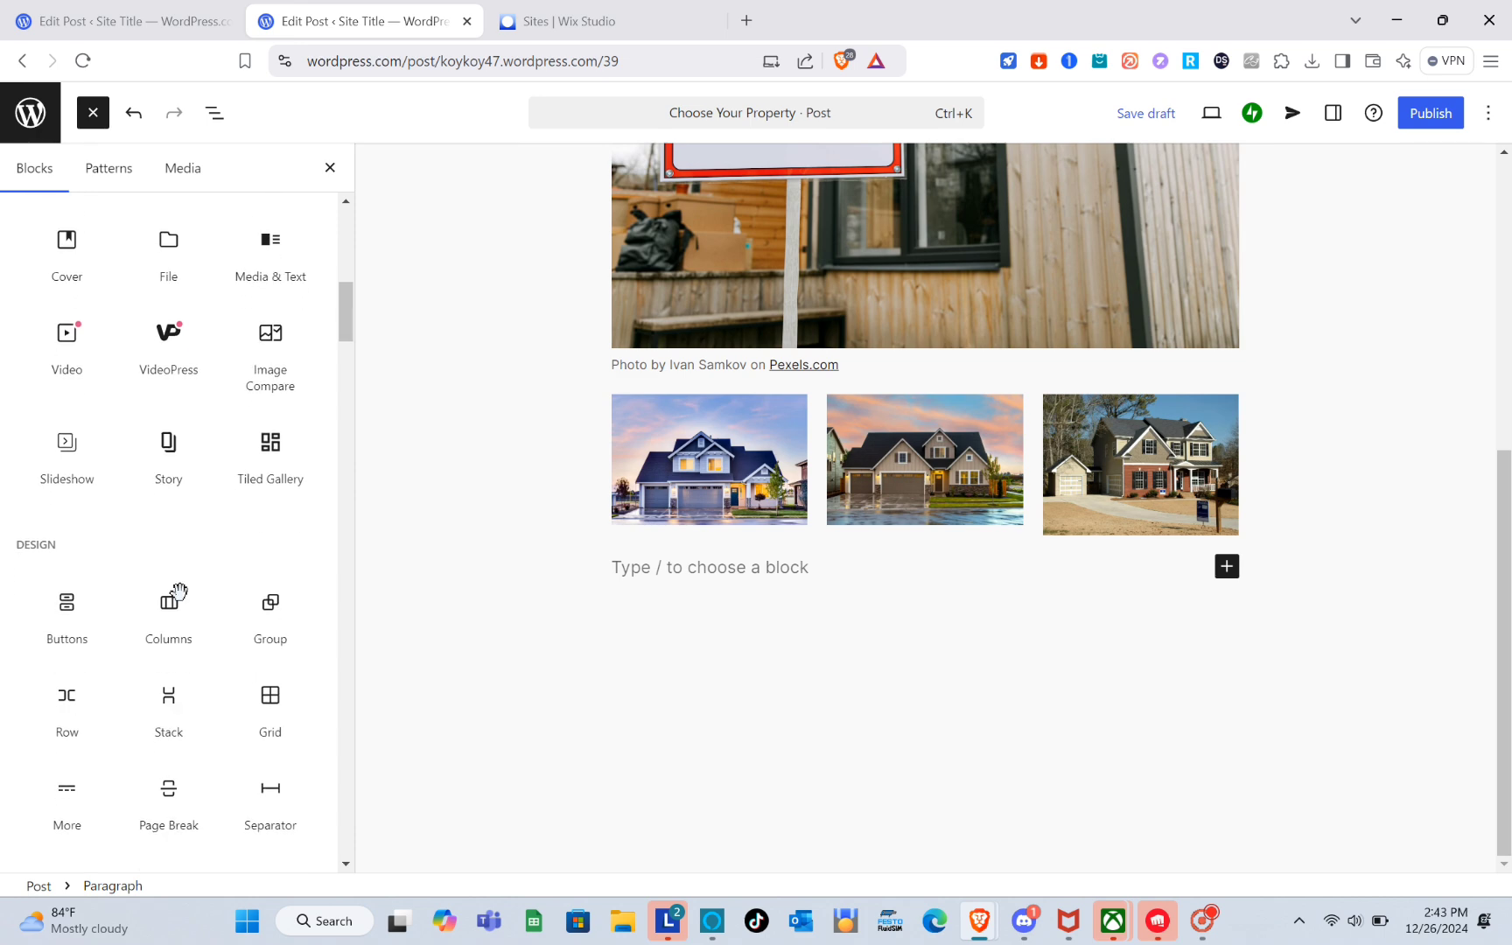
pyautogui.scroll(10, 175, 599)
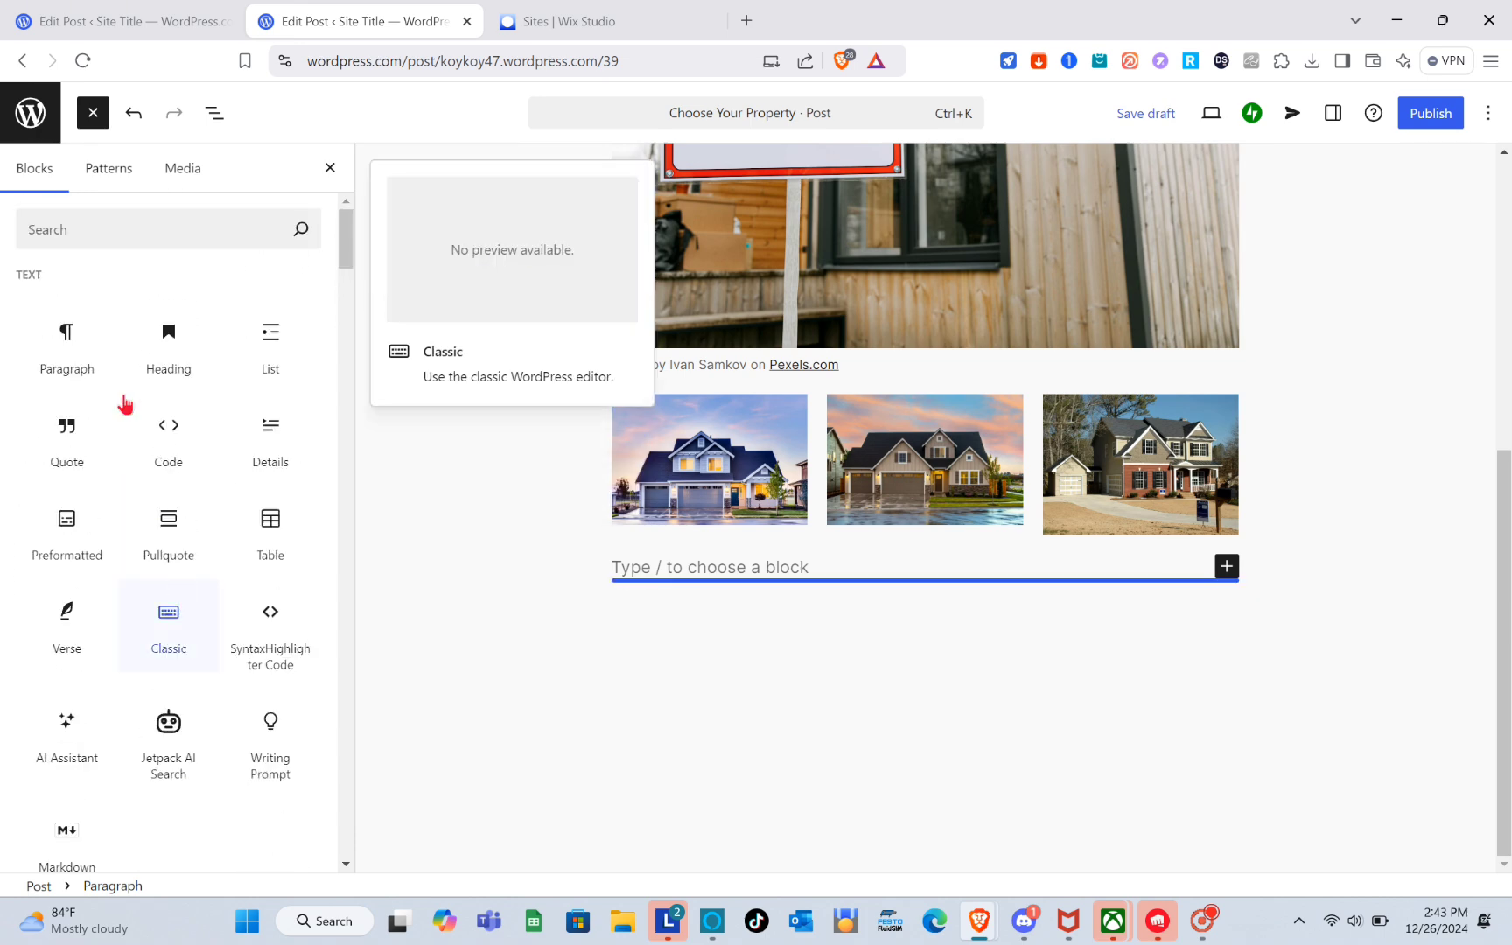
pyautogui.scroll(-2, 209, 700)
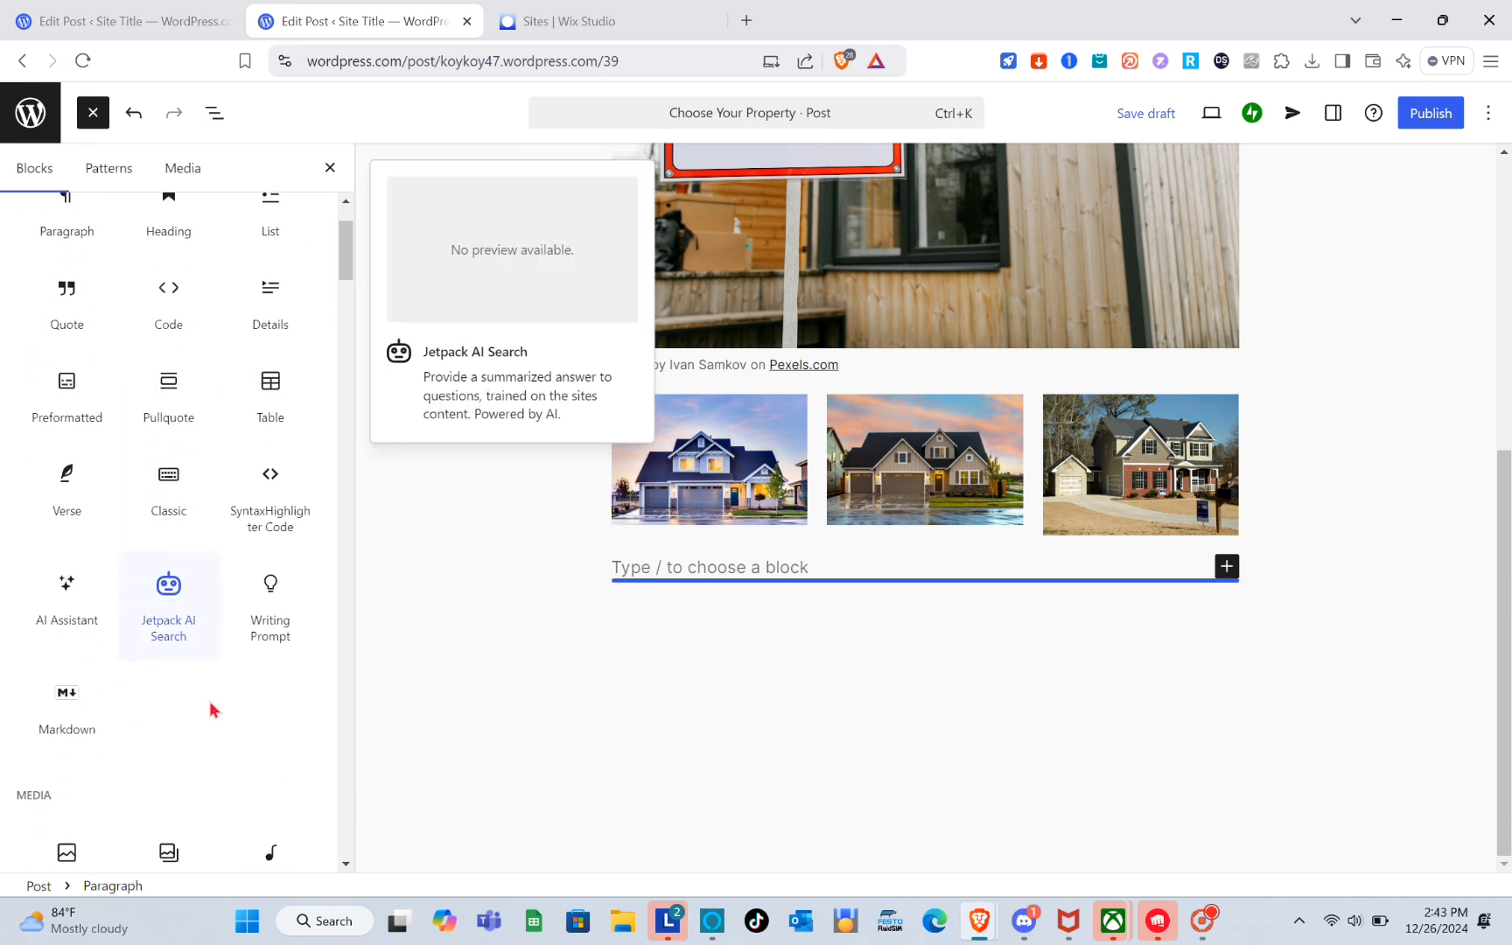
pyautogui.scroll(-5, 210, 703)
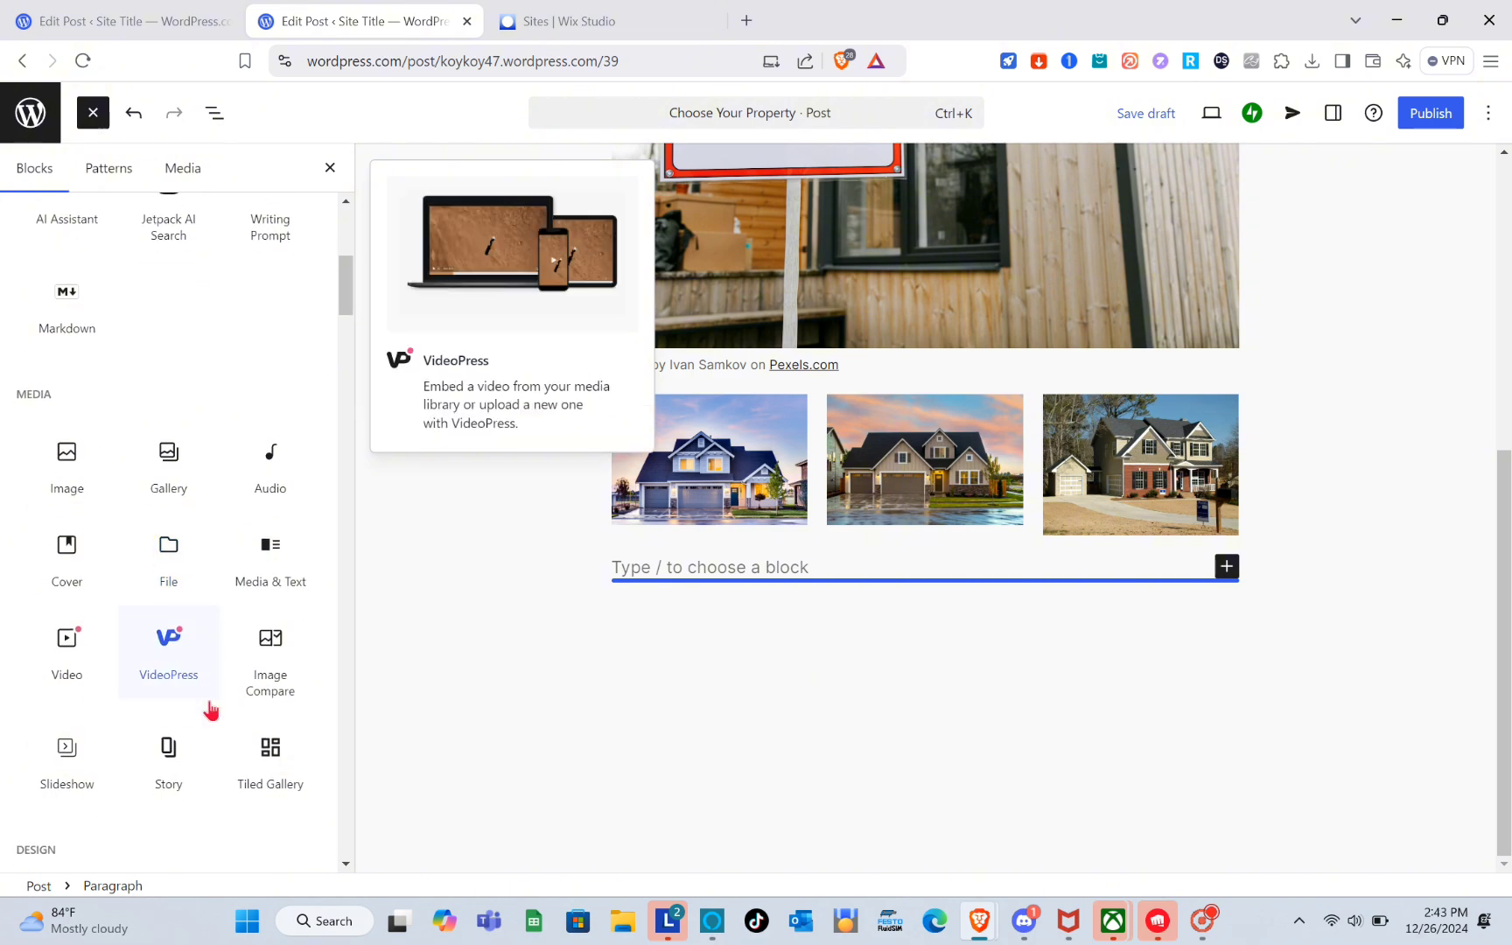
pyautogui.scroll(-3, 210, 710)
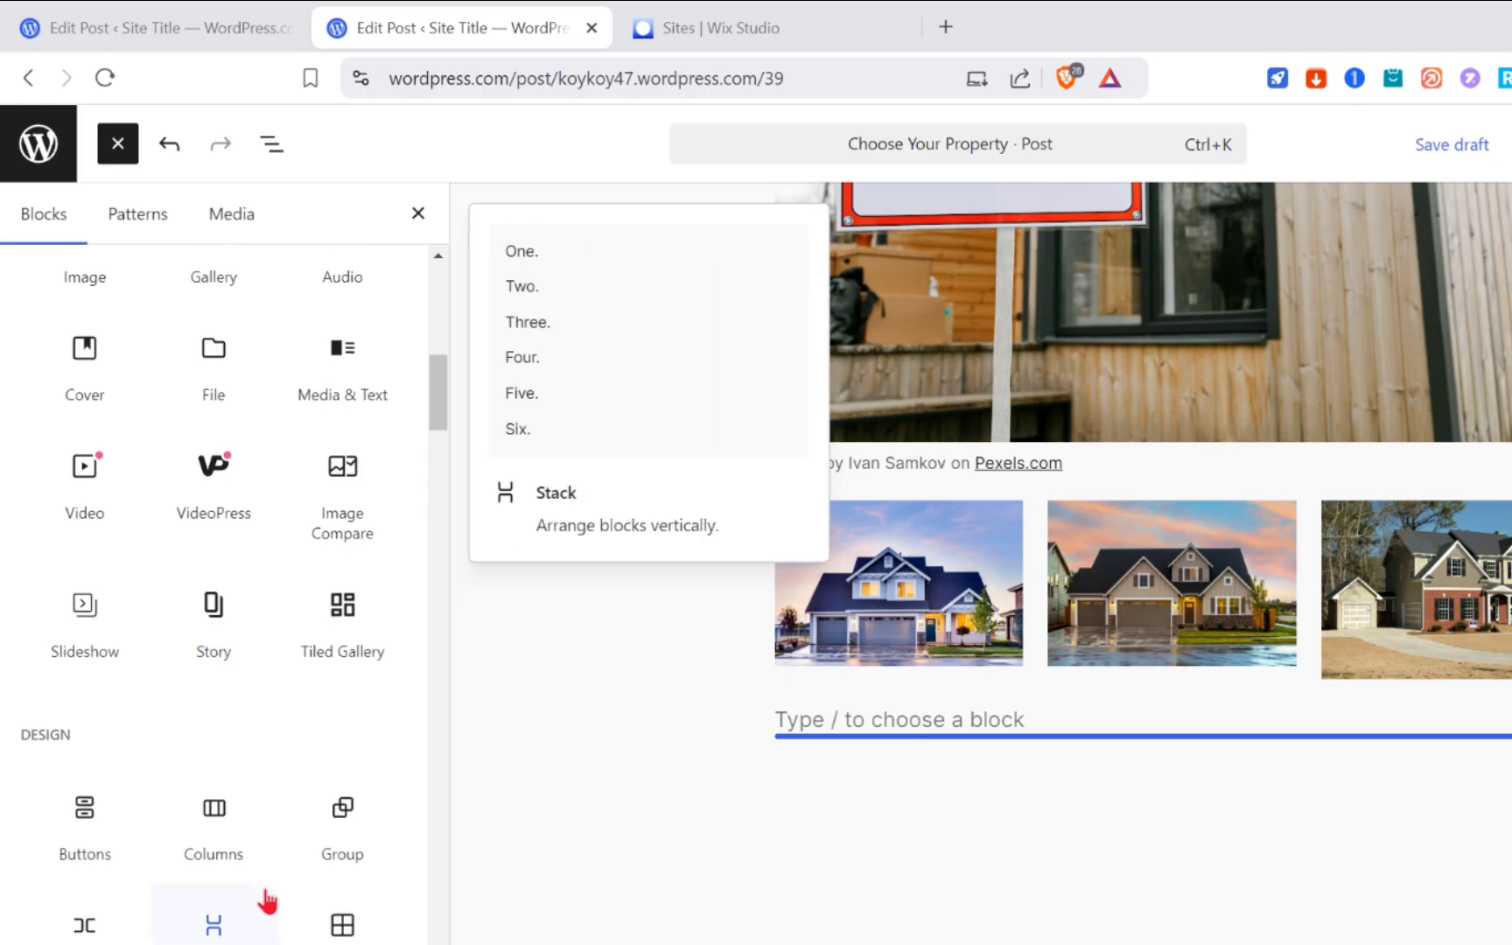
pyautogui.scroll(-3, 210, 711)
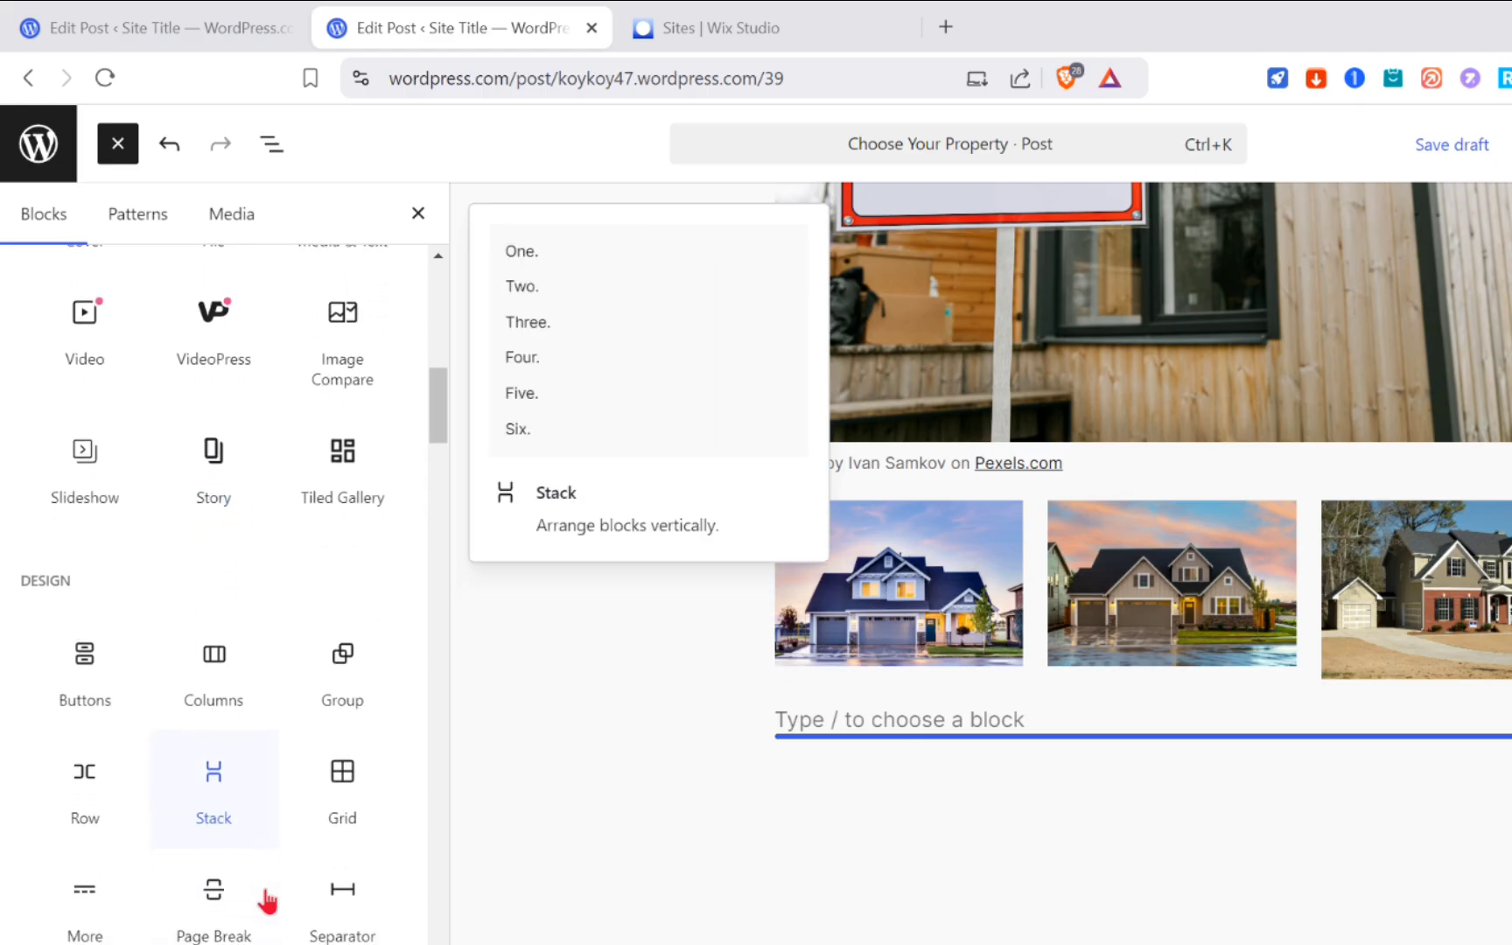
pyautogui.scroll(-3, 263, 884)
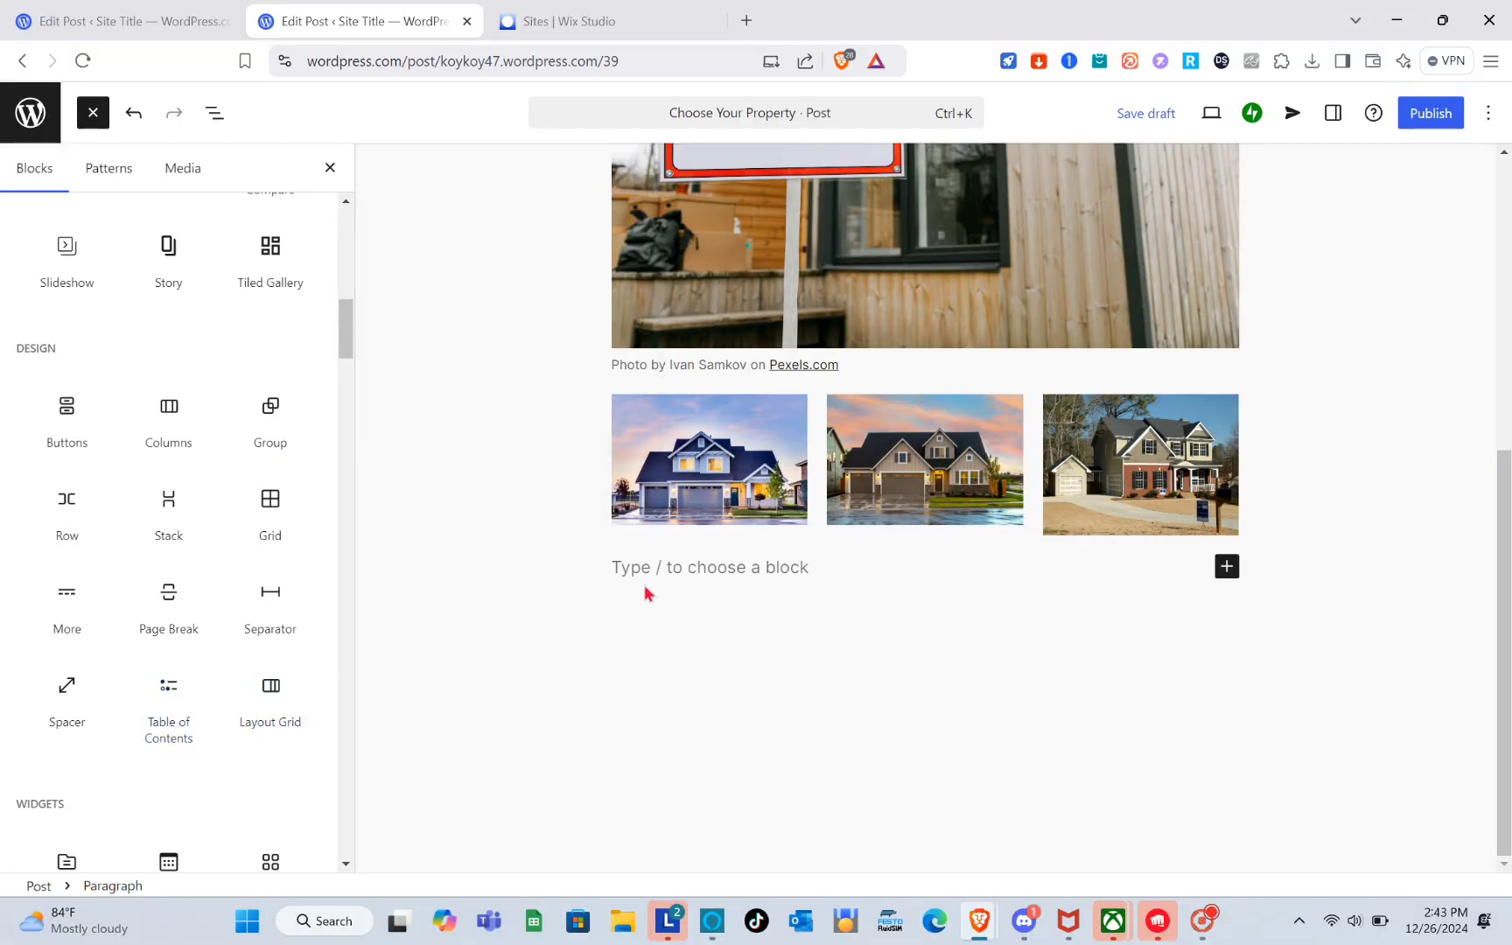
# Open ChatGPT in a new browser tab.
pyautogui.click(746, 21)
pyautogui.write('cha')
pyautogui.press('Return')
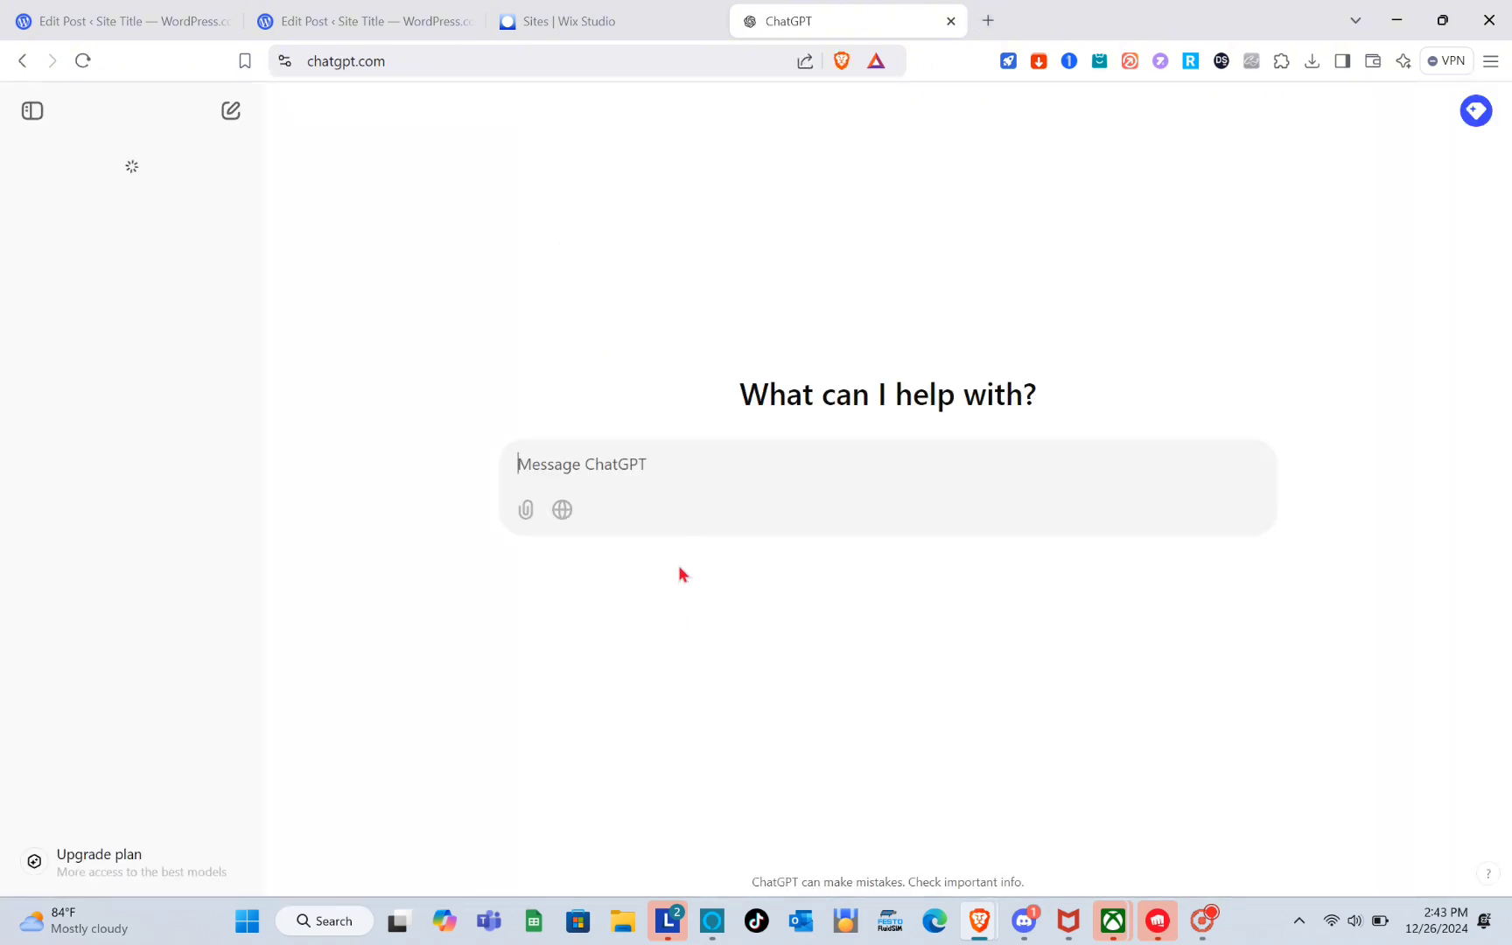
# Ask ChatGPT to "make me a description for my 3 houses for rent in real estate".
pyautogui.write('make me ')
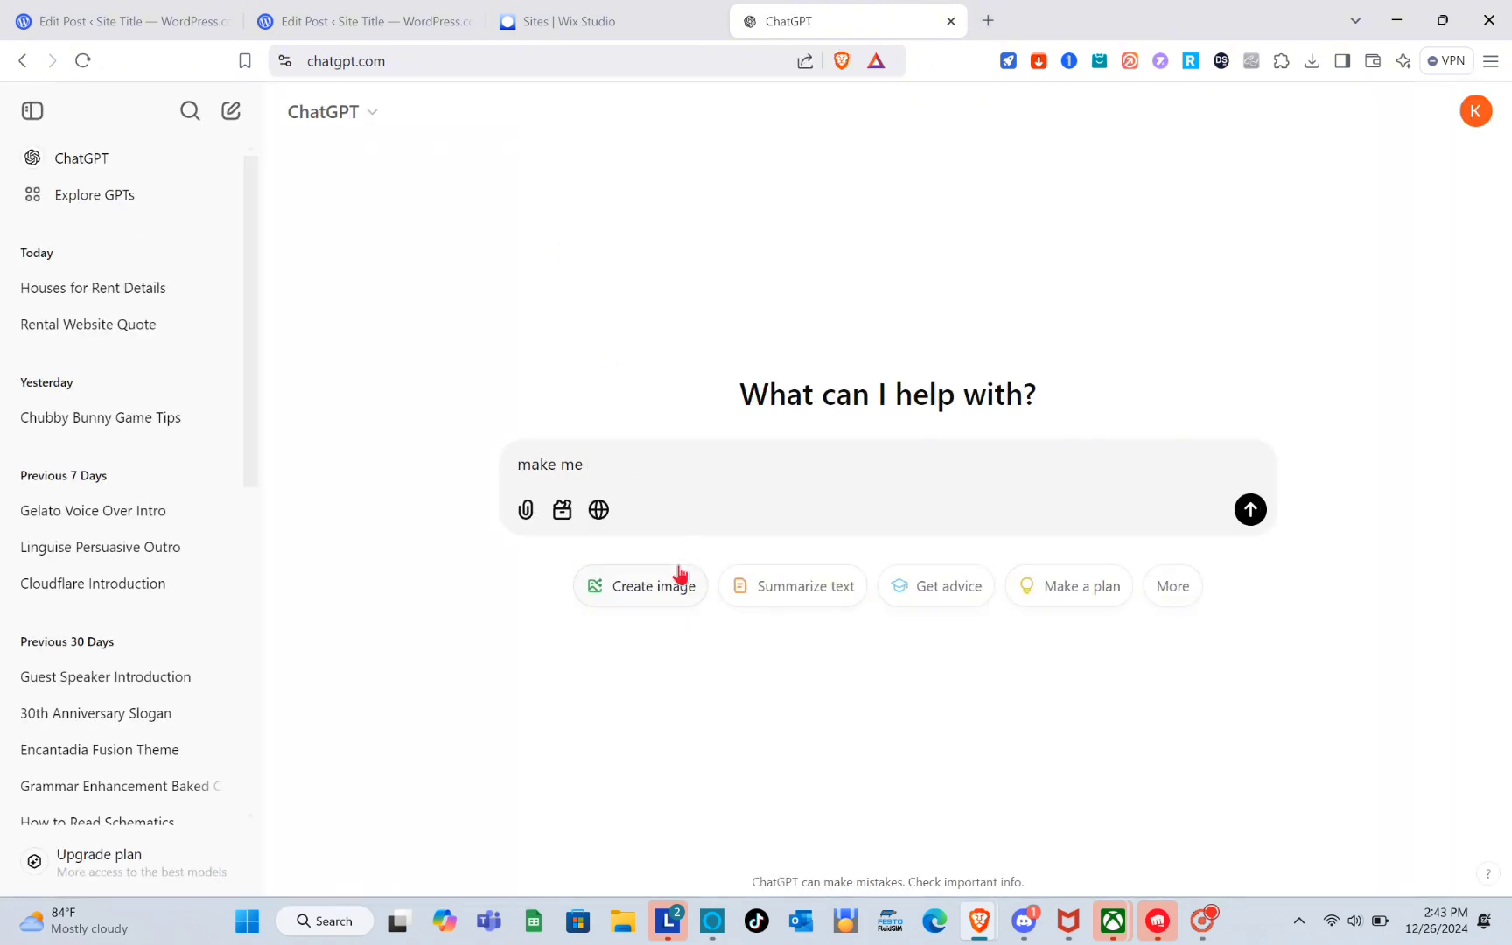
pyautogui.write('a description for my 3 houses for rent in real estate')
pyautogui.press('Return')
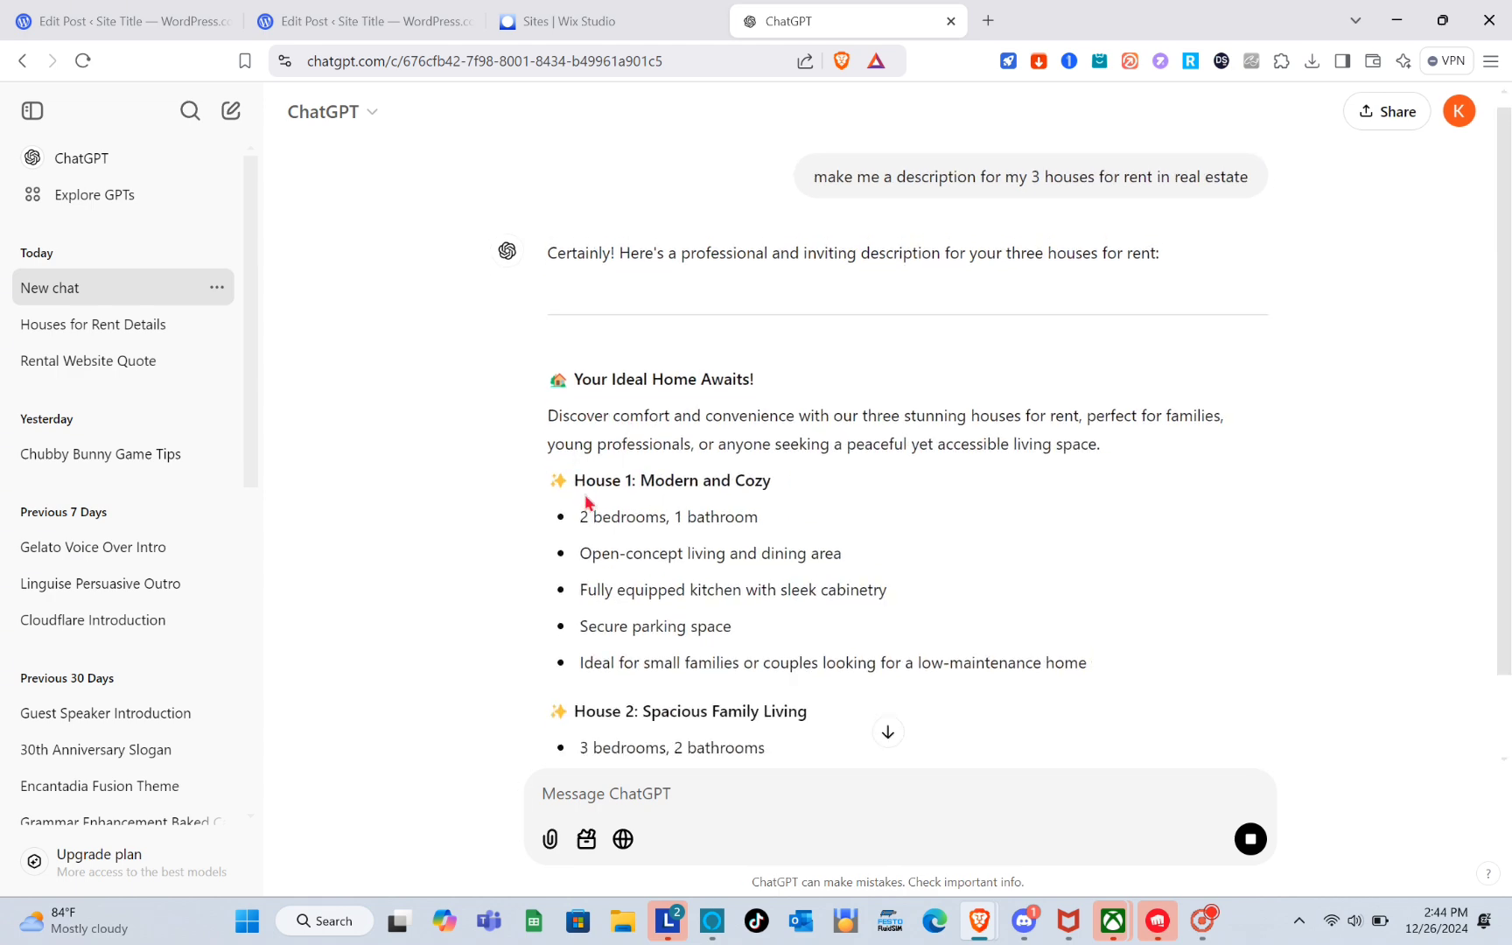
# Copy the "House 1: Modern and Cozy" heading from ChatGPT and paste it below the photo row in the post.
pyautogui.moveTo(576, 482); pyautogui.dragTo(939, 461)
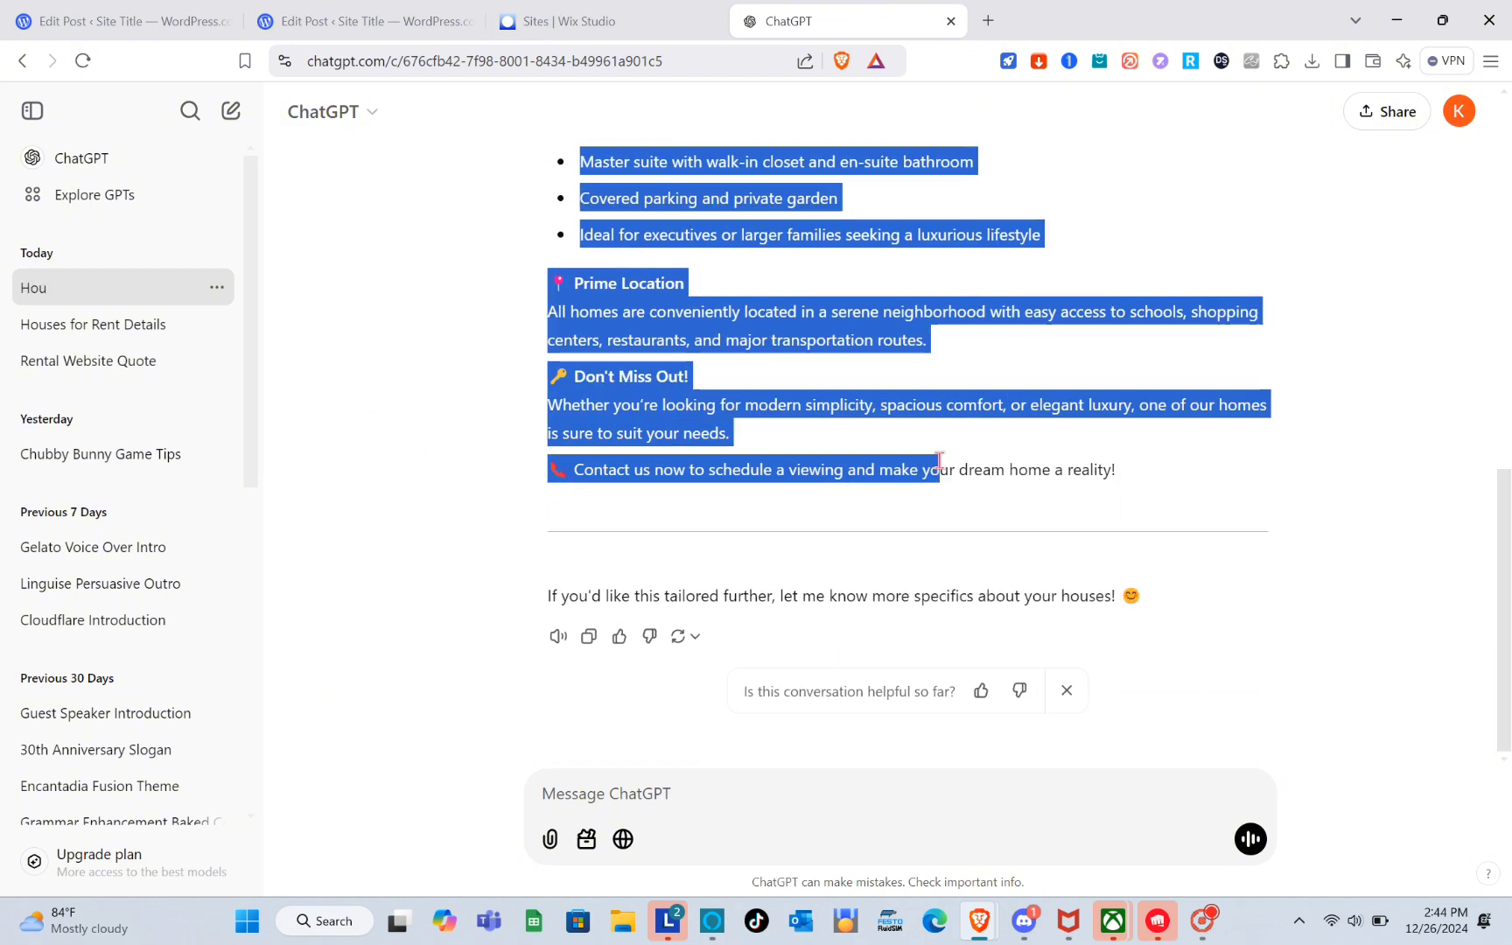
pyautogui.click(939, 461)
pyautogui.scroll(10, 938, 461)
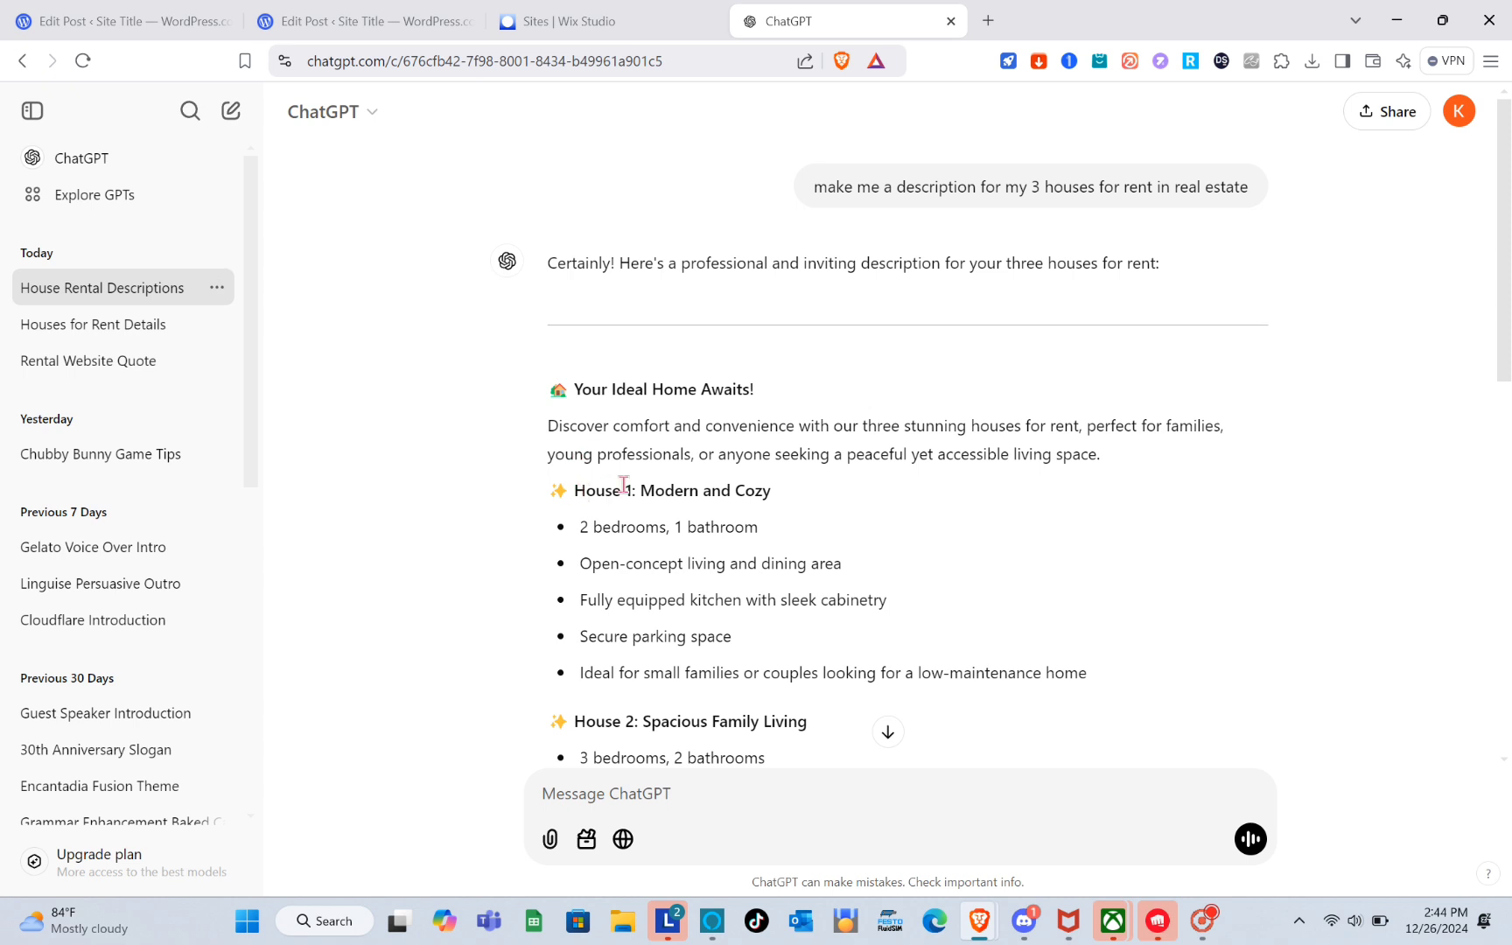
pyautogui.moveTo(578, 491); pyautogui.dragTo(831, 496)
pyautogui.hotkey('ctrl', 'c')
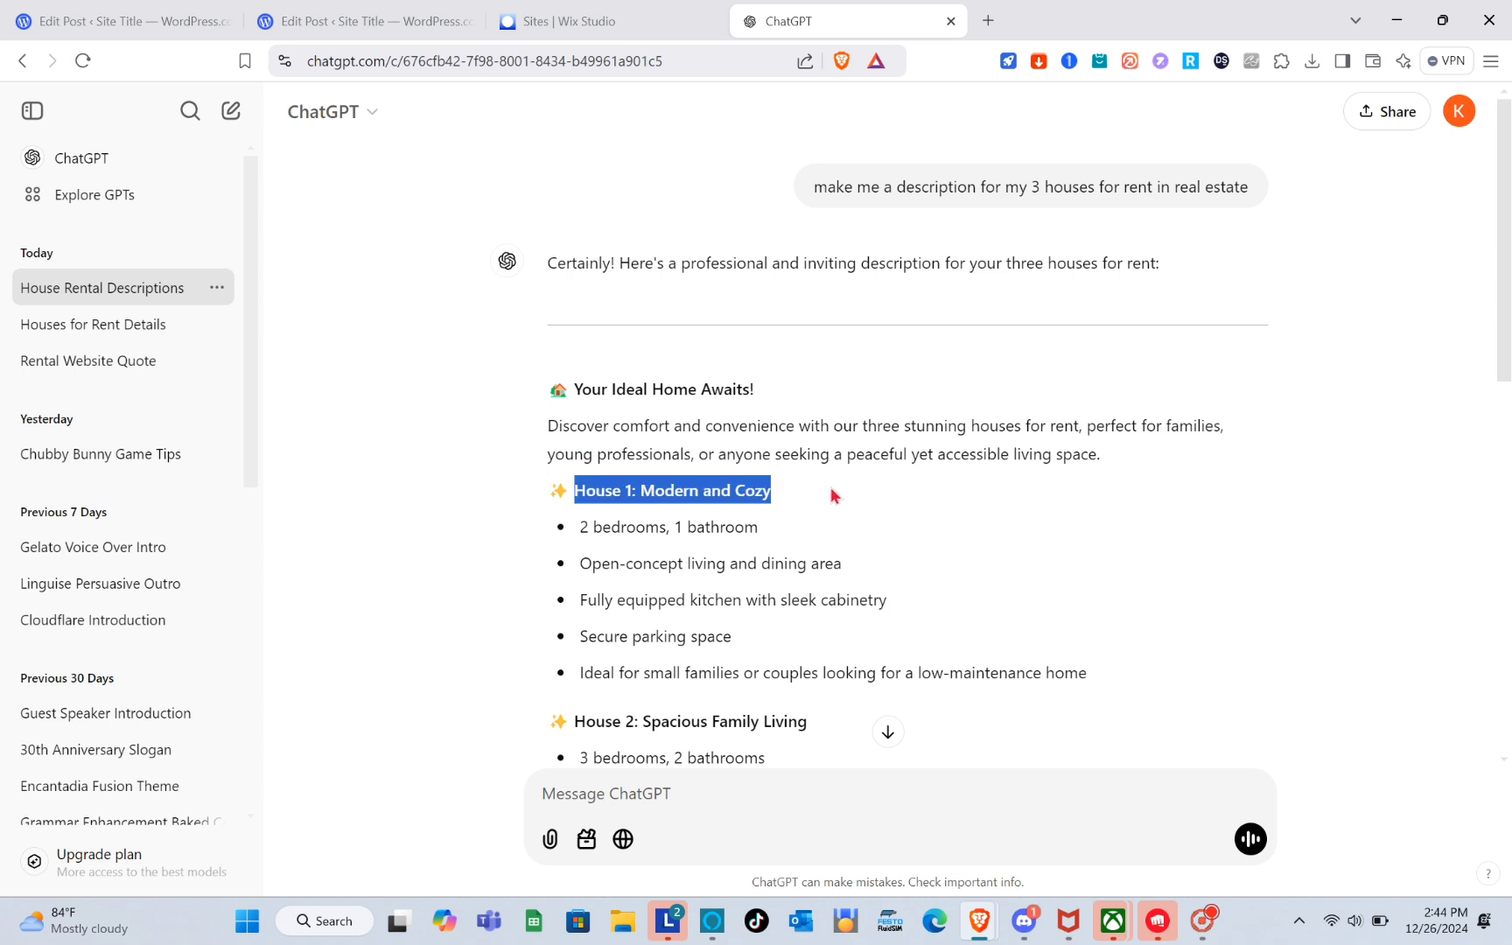
pyautogui.click(369, 12)
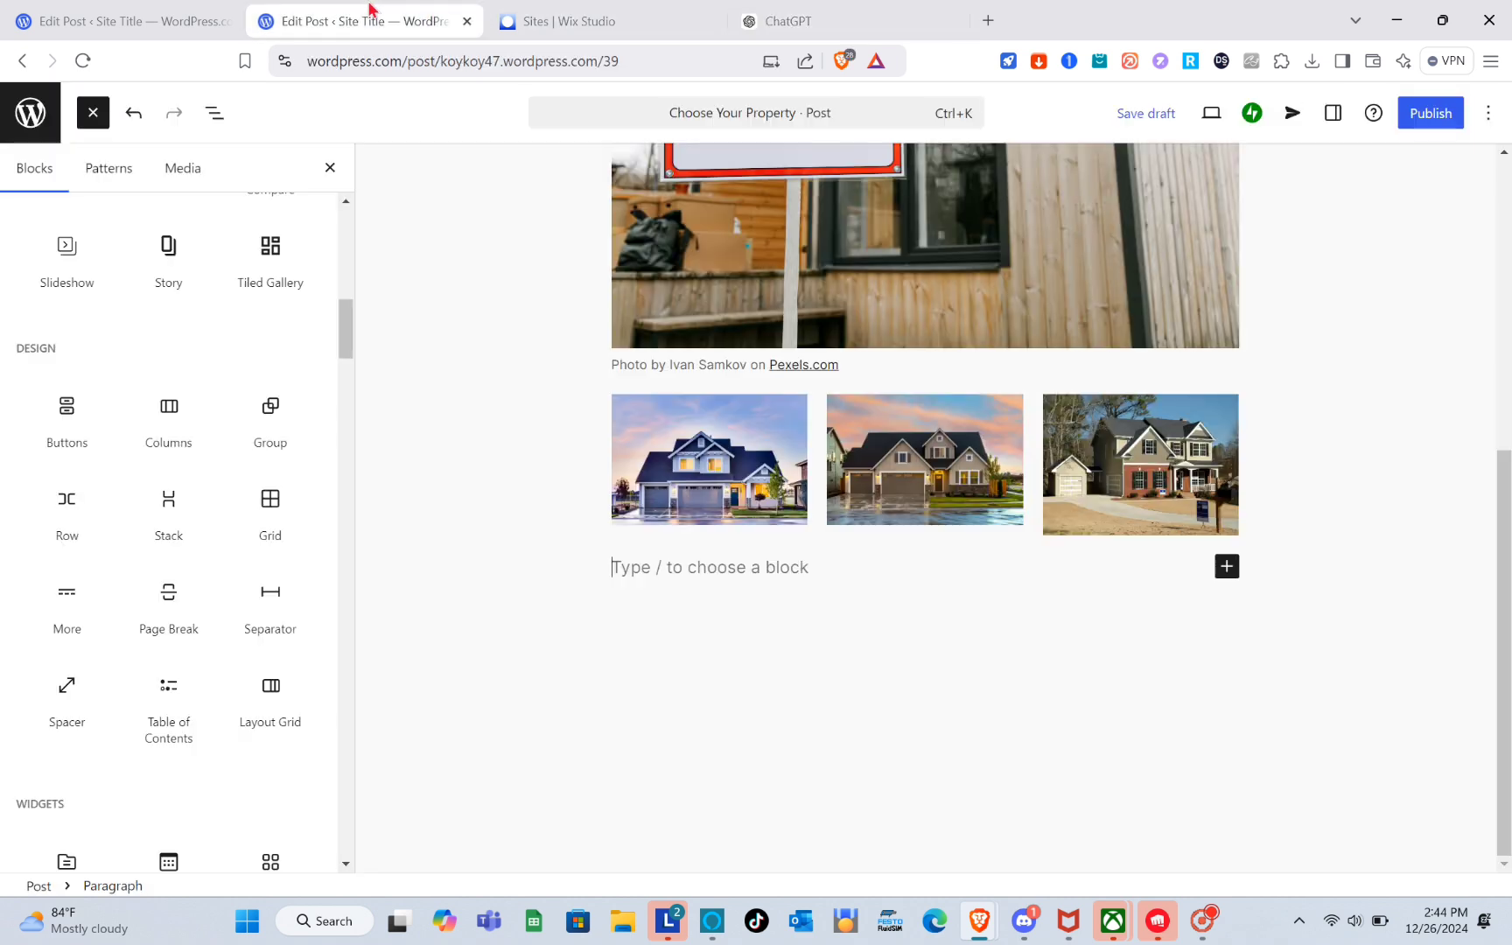
pyautogui.hotkey('ctrl', 'v')
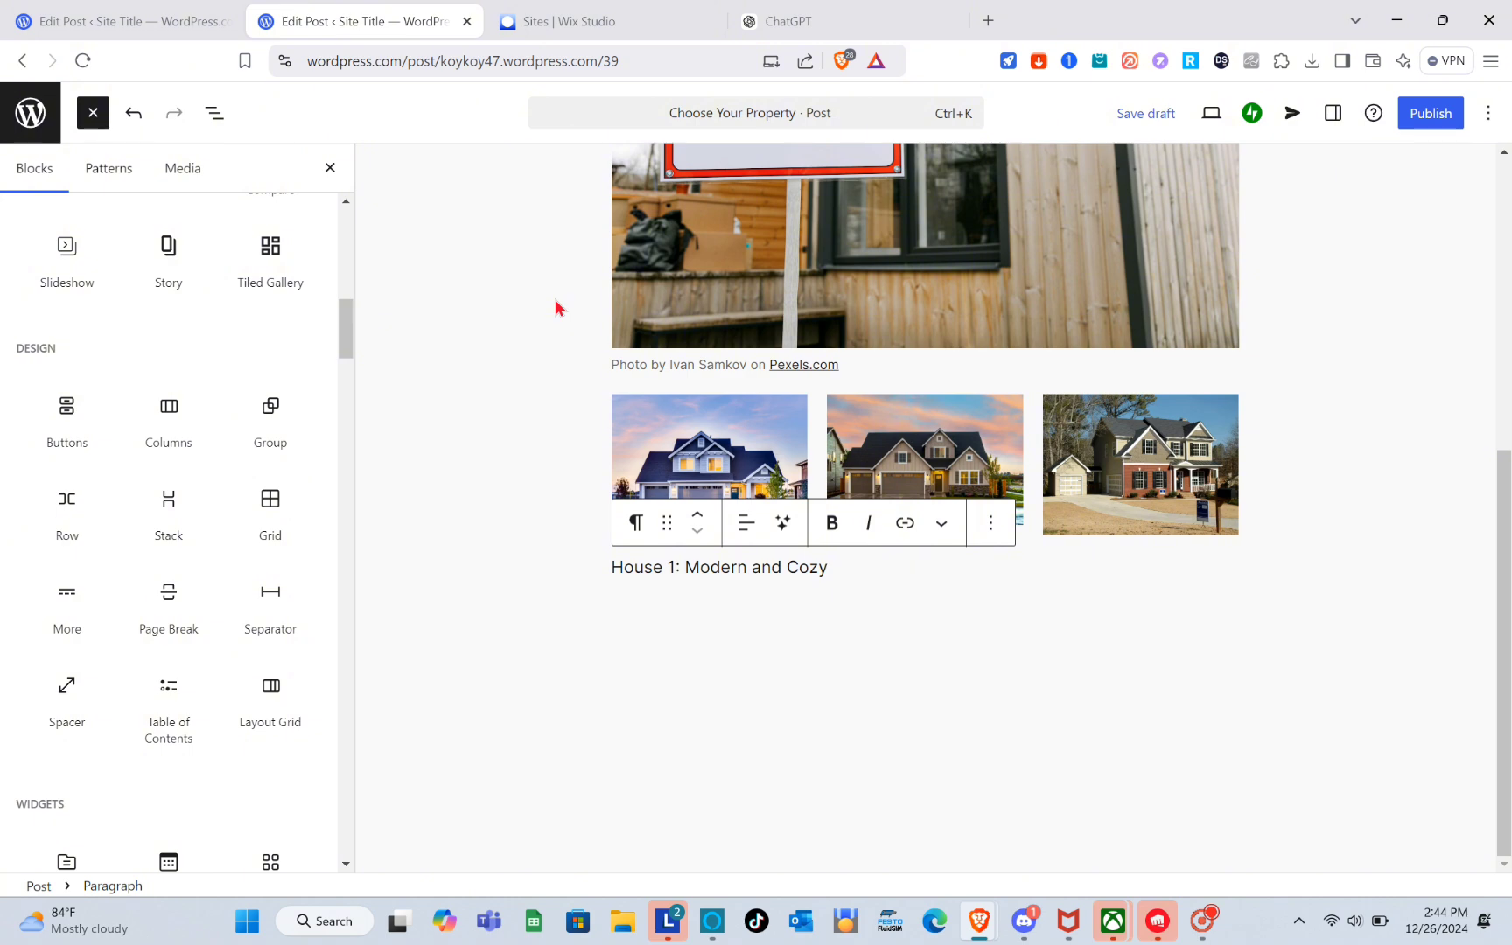
pyautogui.press('Return')
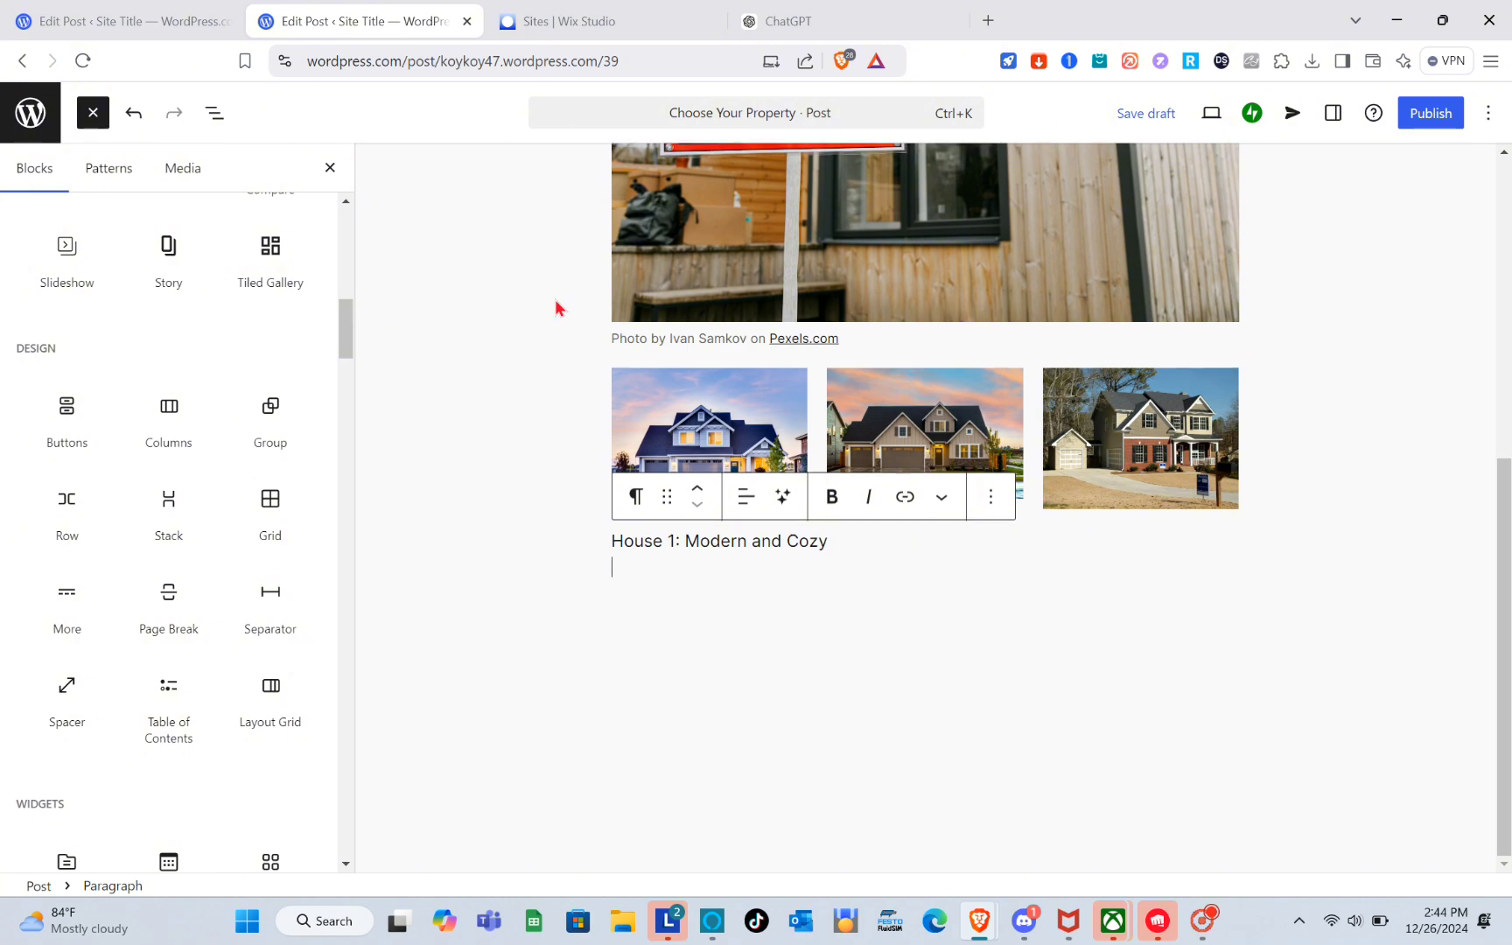
# Copy the "House 2: Spacious Family Living" heading from ChatGPT and paste it on the next line.
pyautogui.click(637, 9)
pyautogui.click(783, 21)
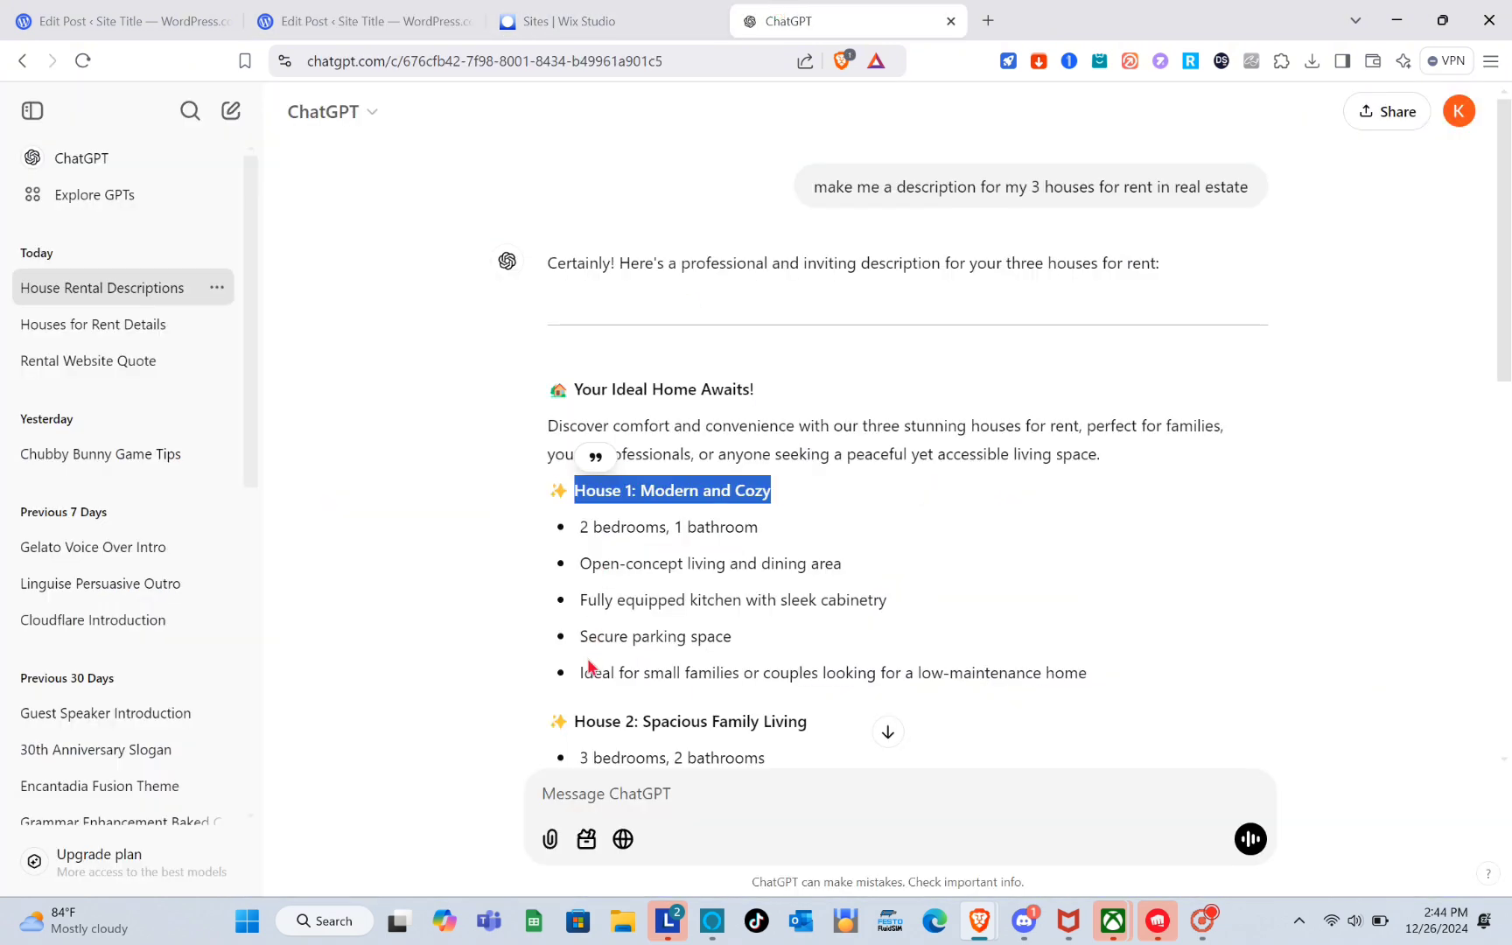
pyautogui.moveTo(575, 720); pyautogui.dragTo(828, 729)
pyautogui.hotkey('ctrl', 'c')
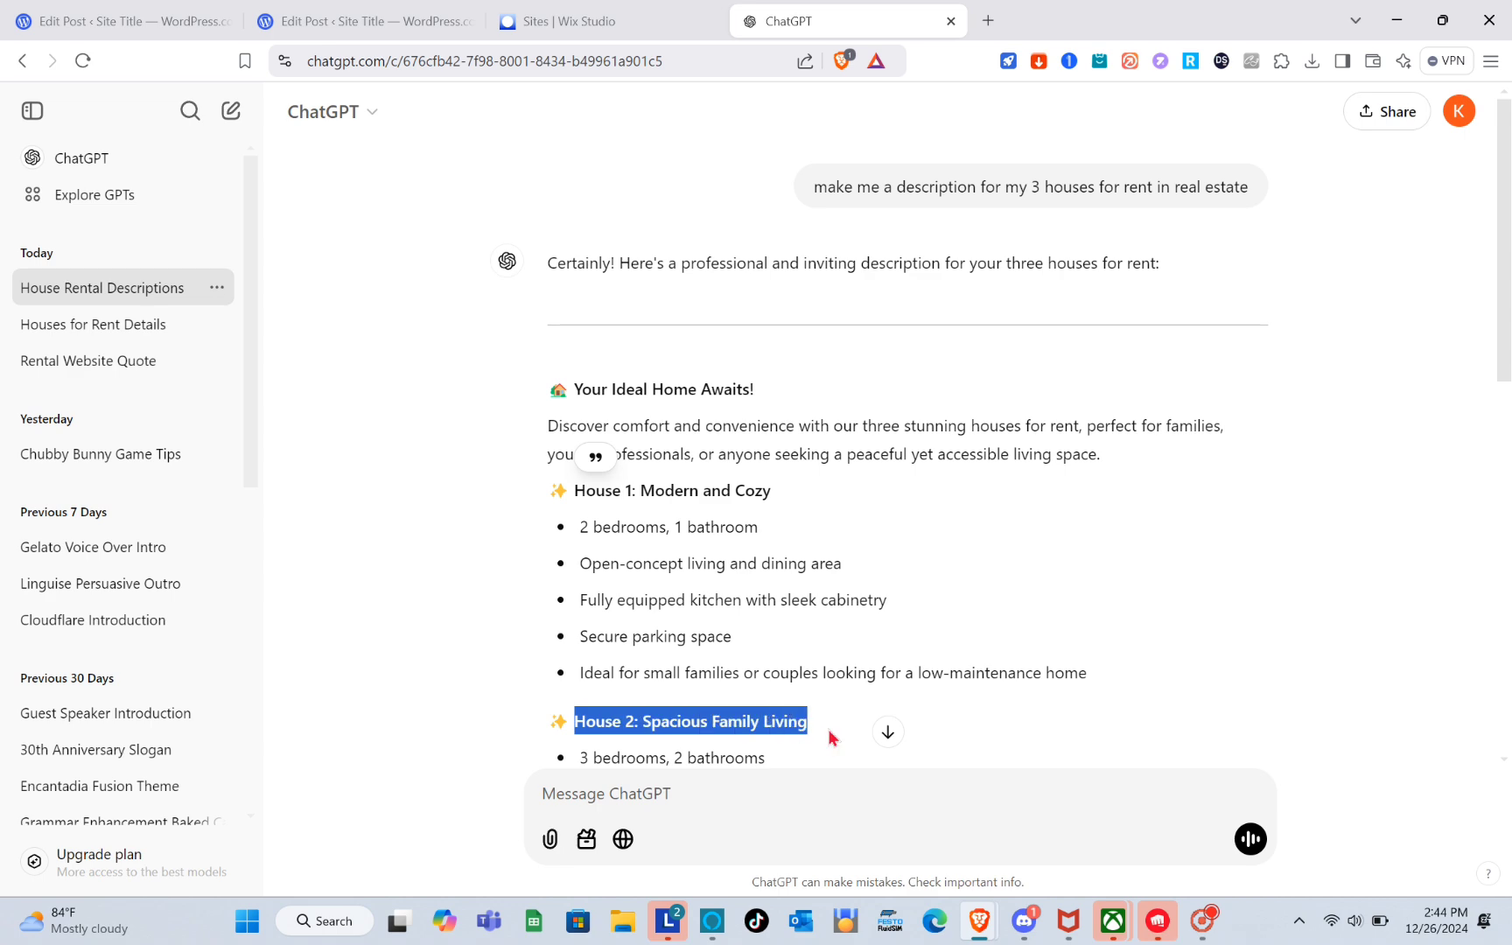
pyautogui.click(429, 9)
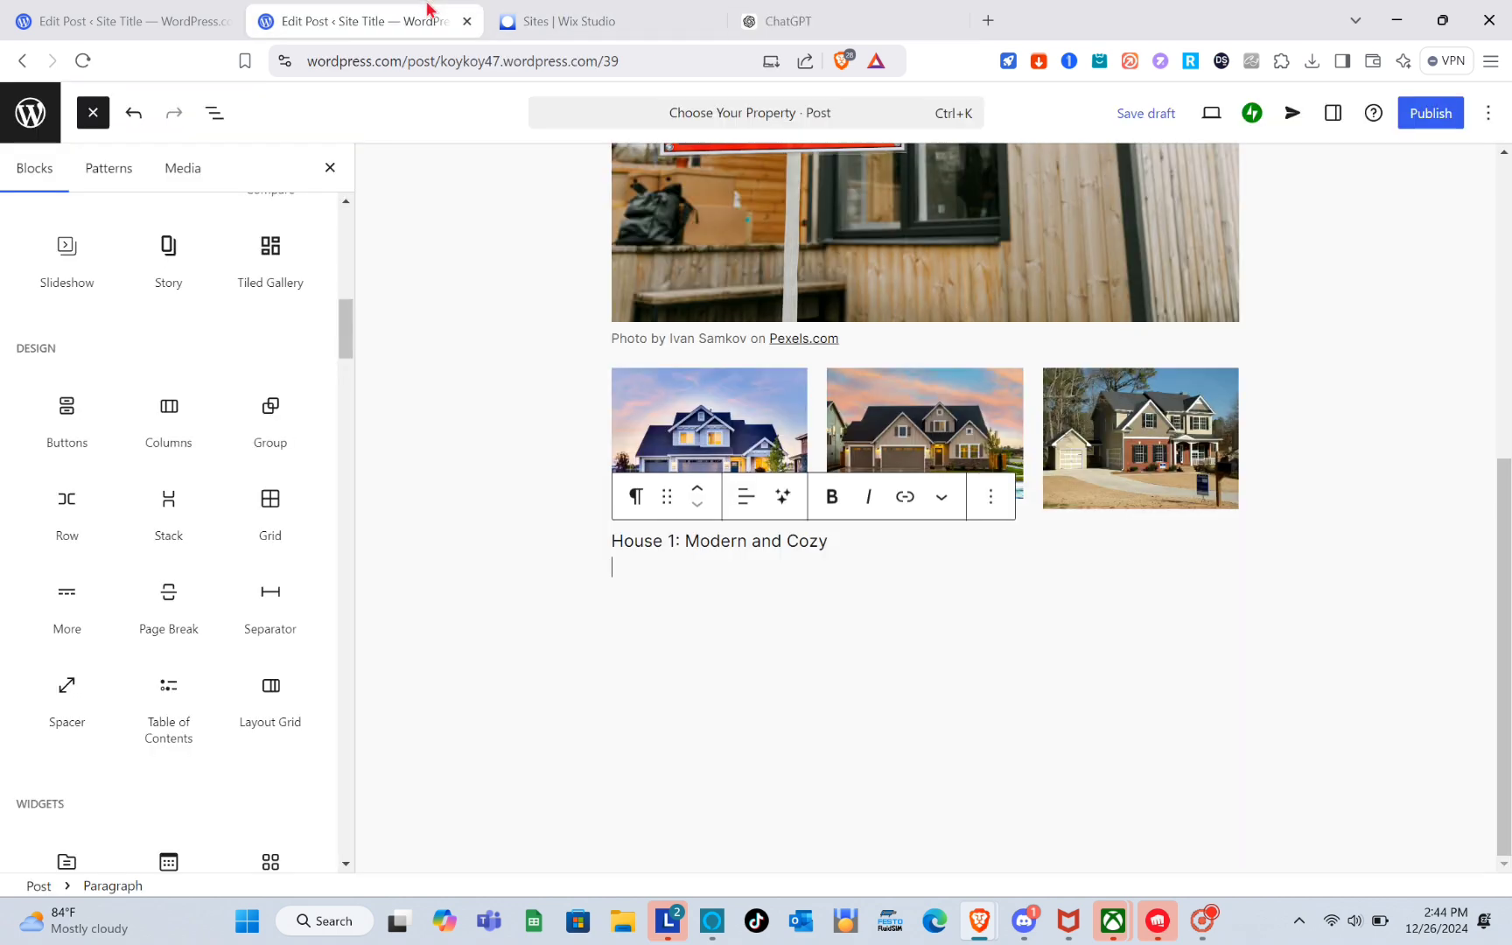
pyautogui.hotkey('ctrl', 'v')
pyautogui.hotkey('shift', 'Return')
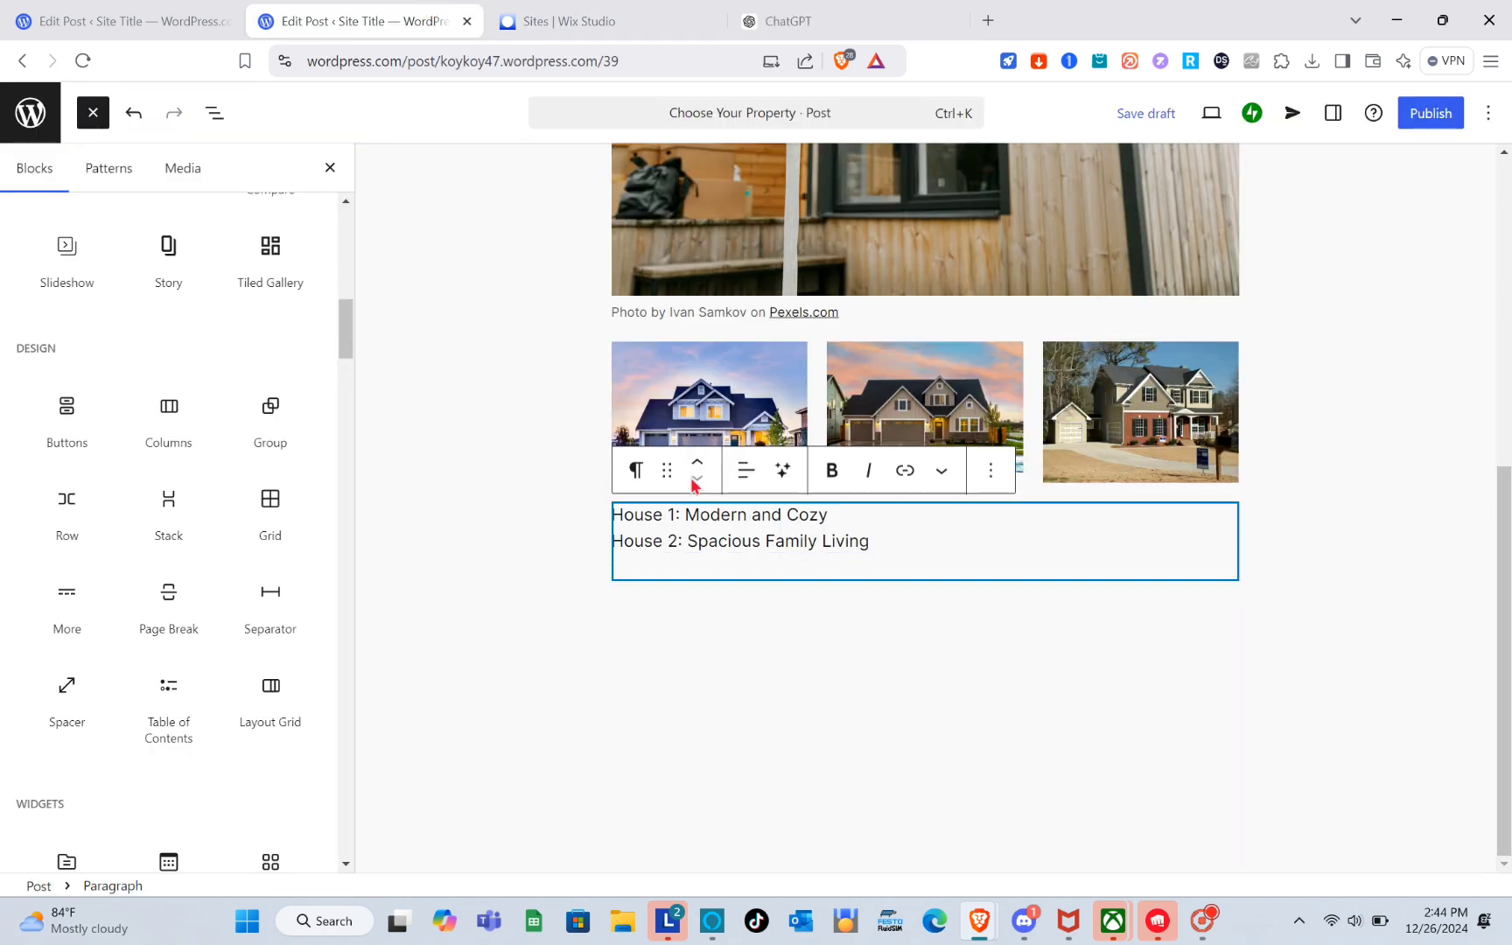
# Copy the "House 3: Elegant and Premium" heading from ChatGPT and paste it on a third line.
pyautogui.click(787, 21)
pyautogui.scroll(-4, 814, 539)
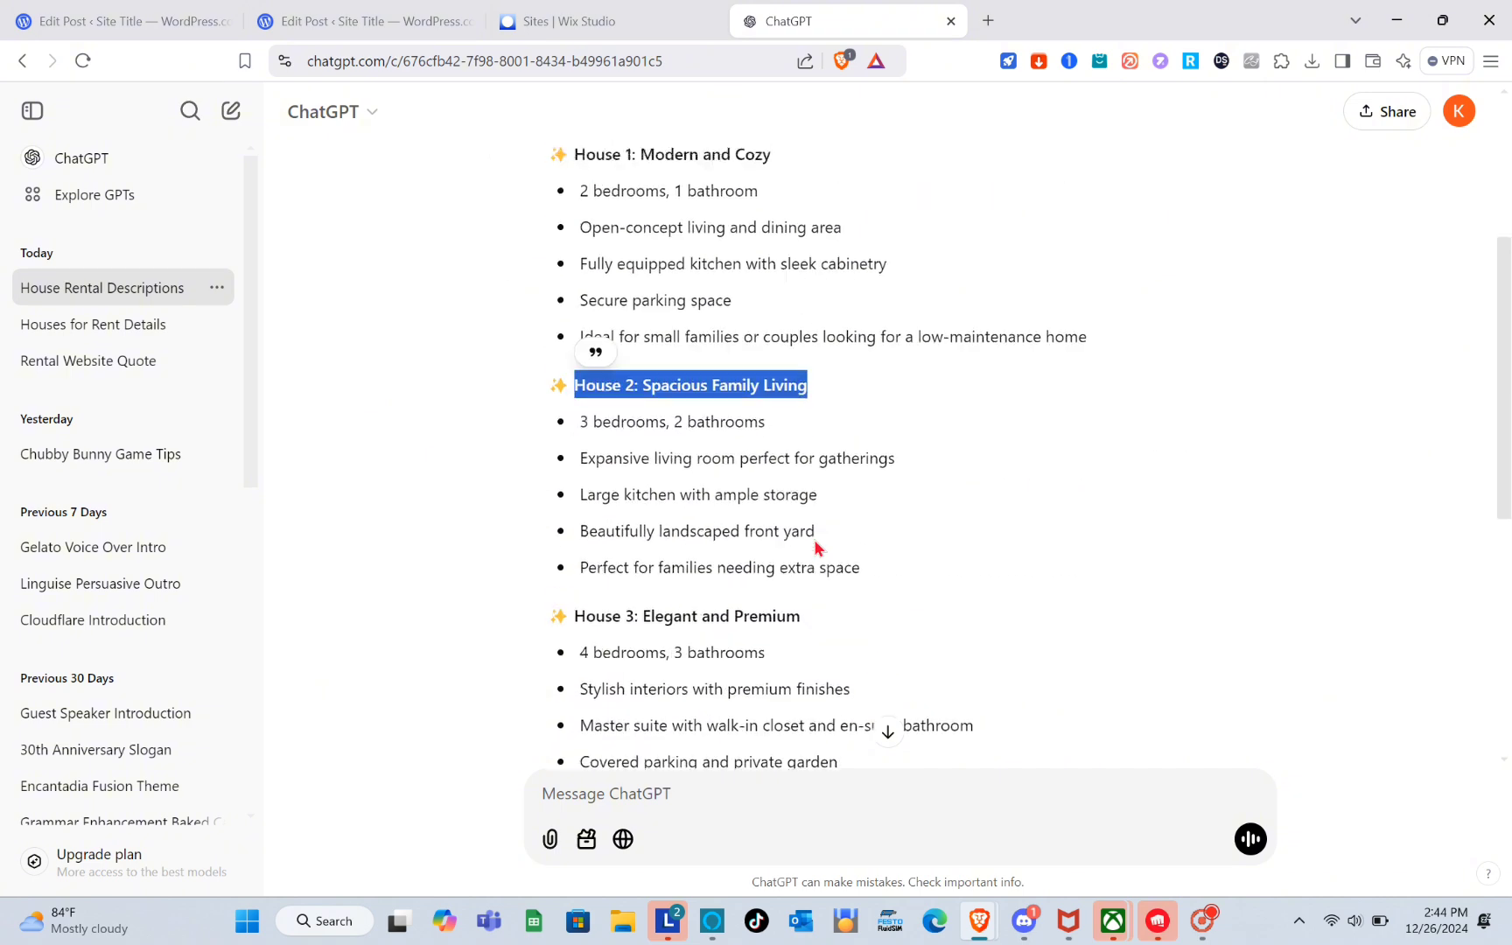
pyautogui.moveTo(576, 596); pyautogui.dragTo(938, 618)
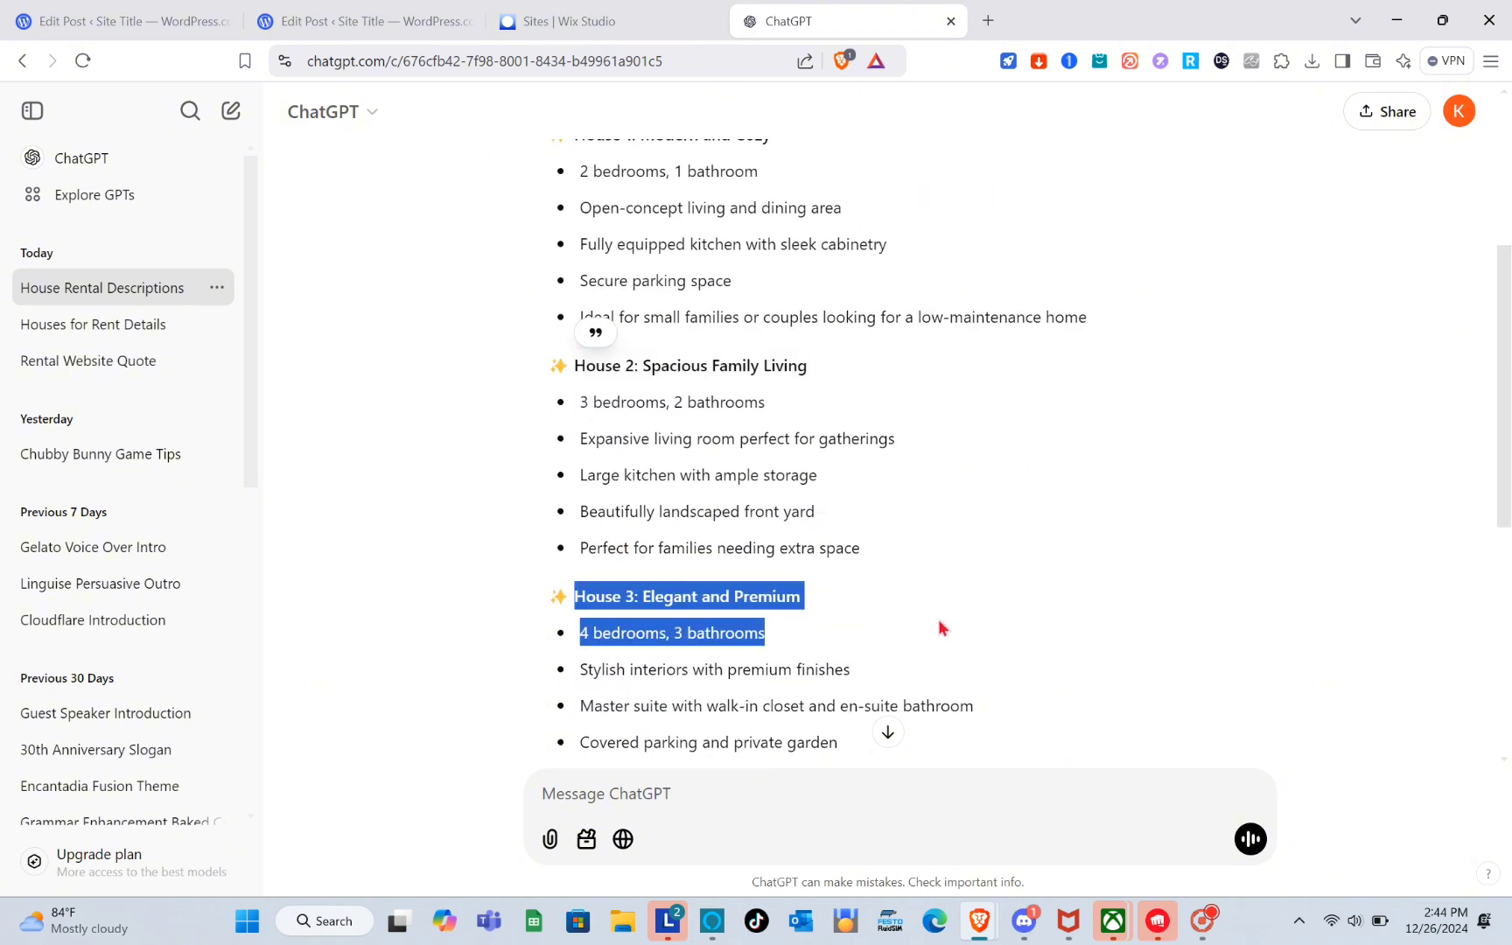
pyautogui.click(581, 598)
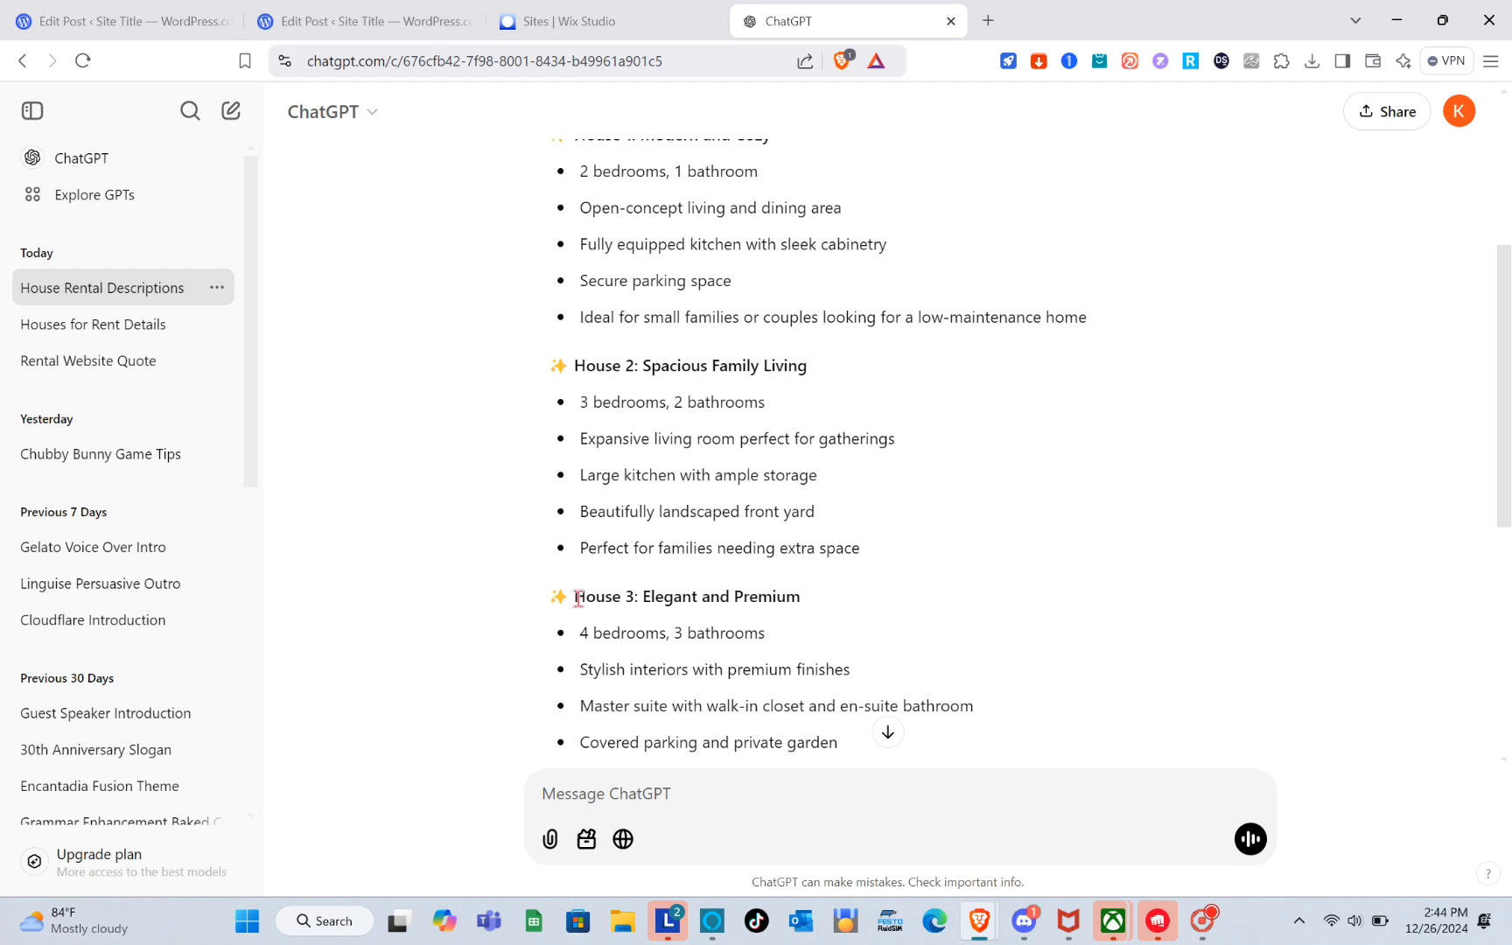
pyautogui.moveTo(577, 599); pyautogui.dragTo(836, 600)
pyautogui.hotkey('ctrl', 'c')
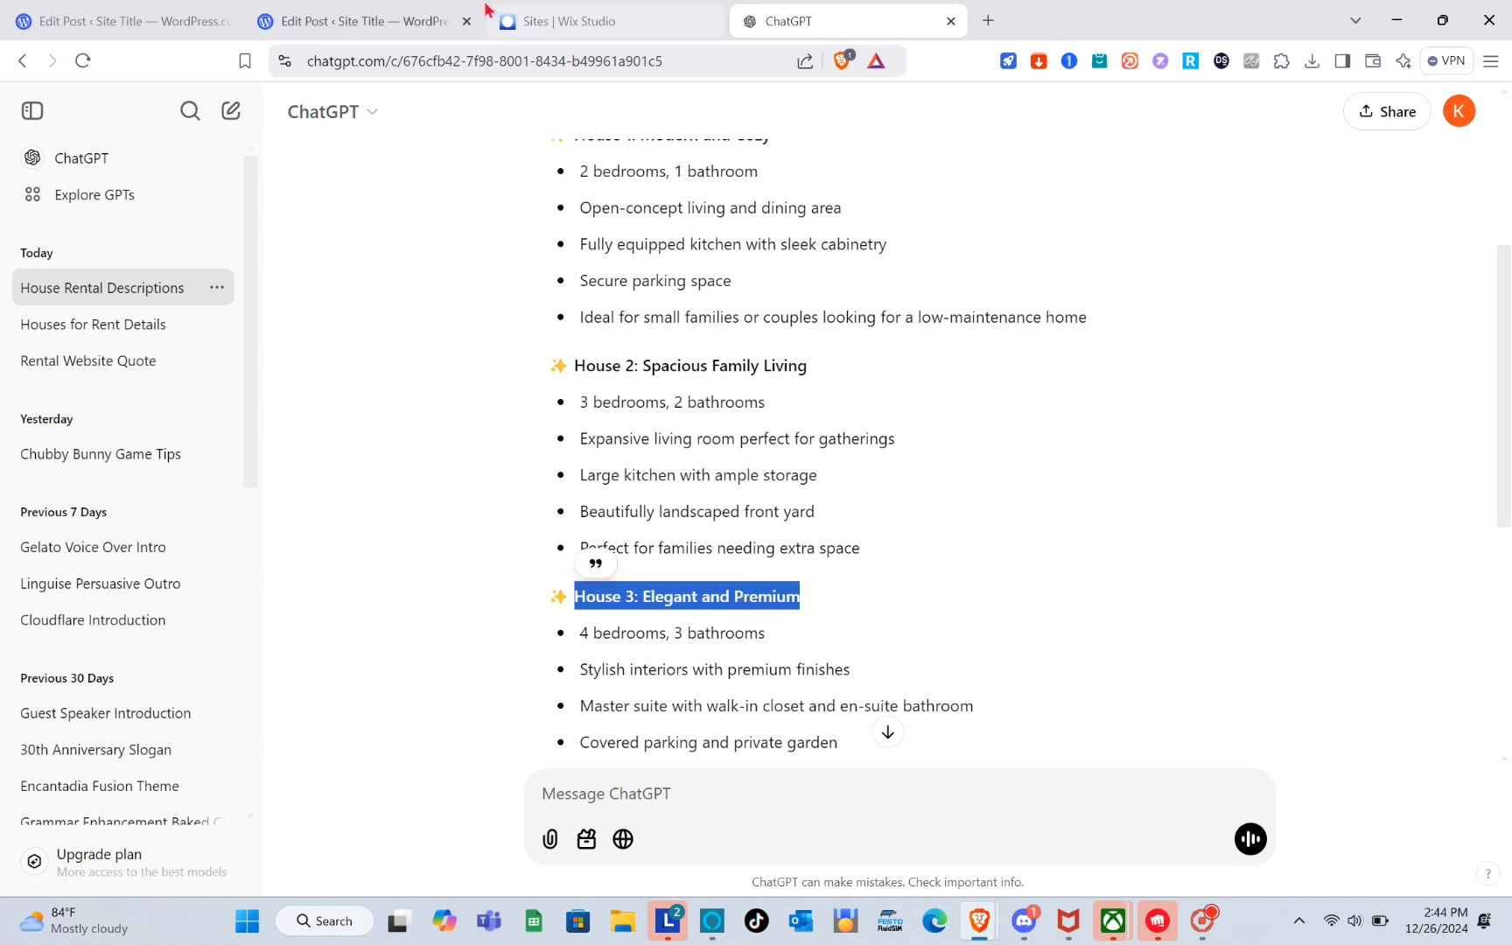
pyautogui.click(411, 21)
pyautogui.hotkey('ctrl', 'v')
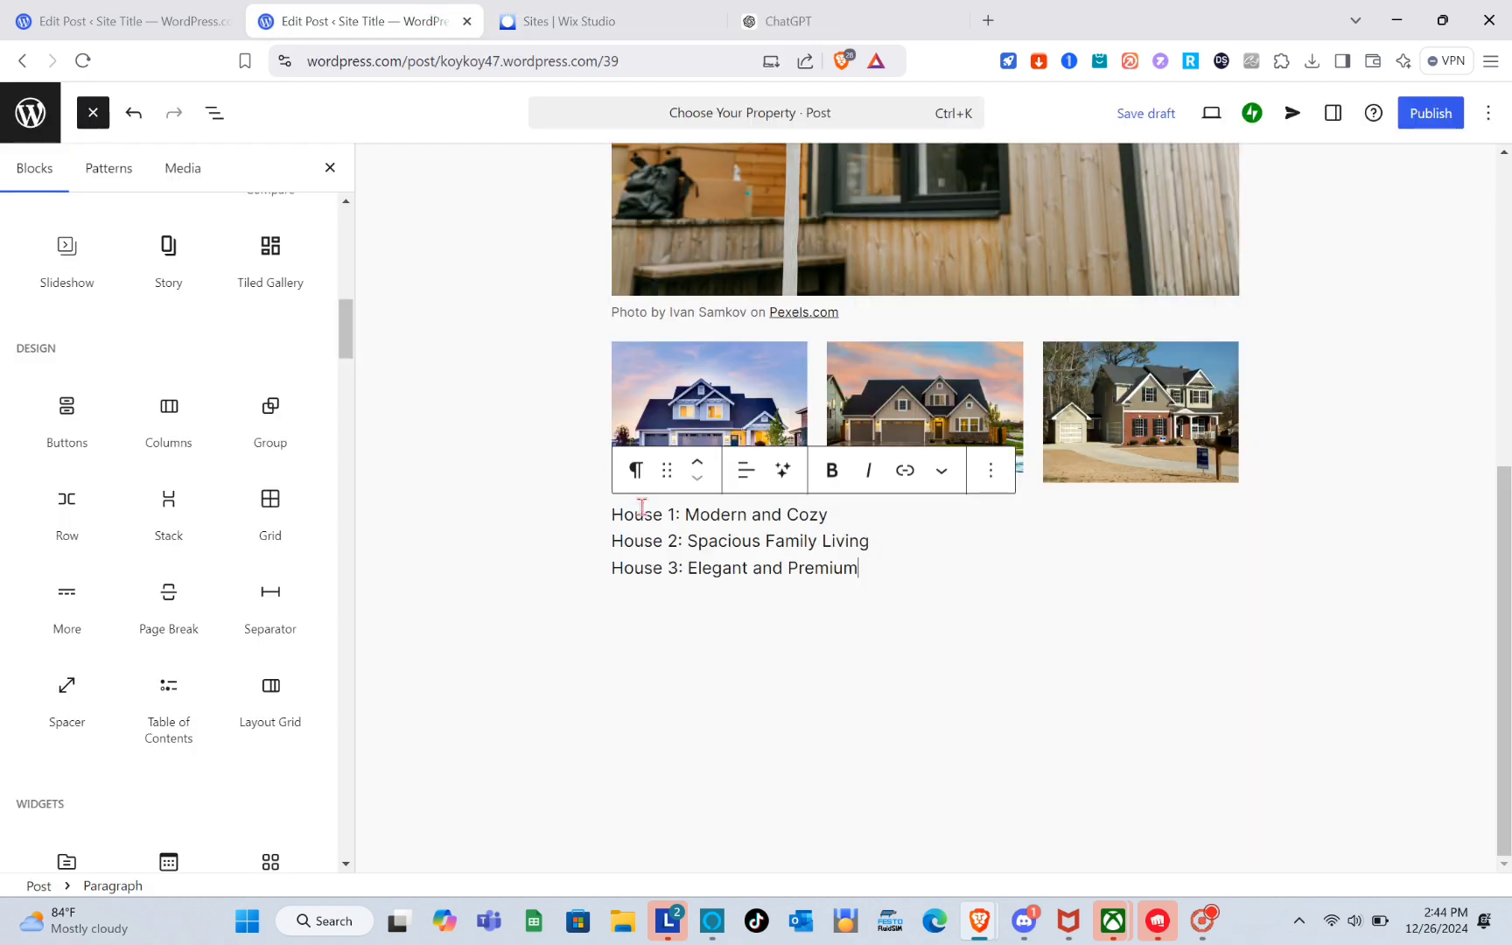
# Make all three house heading lines bold.
pyautogui.moveTo(610, 515); pyautogui.dragTo(901, 615)
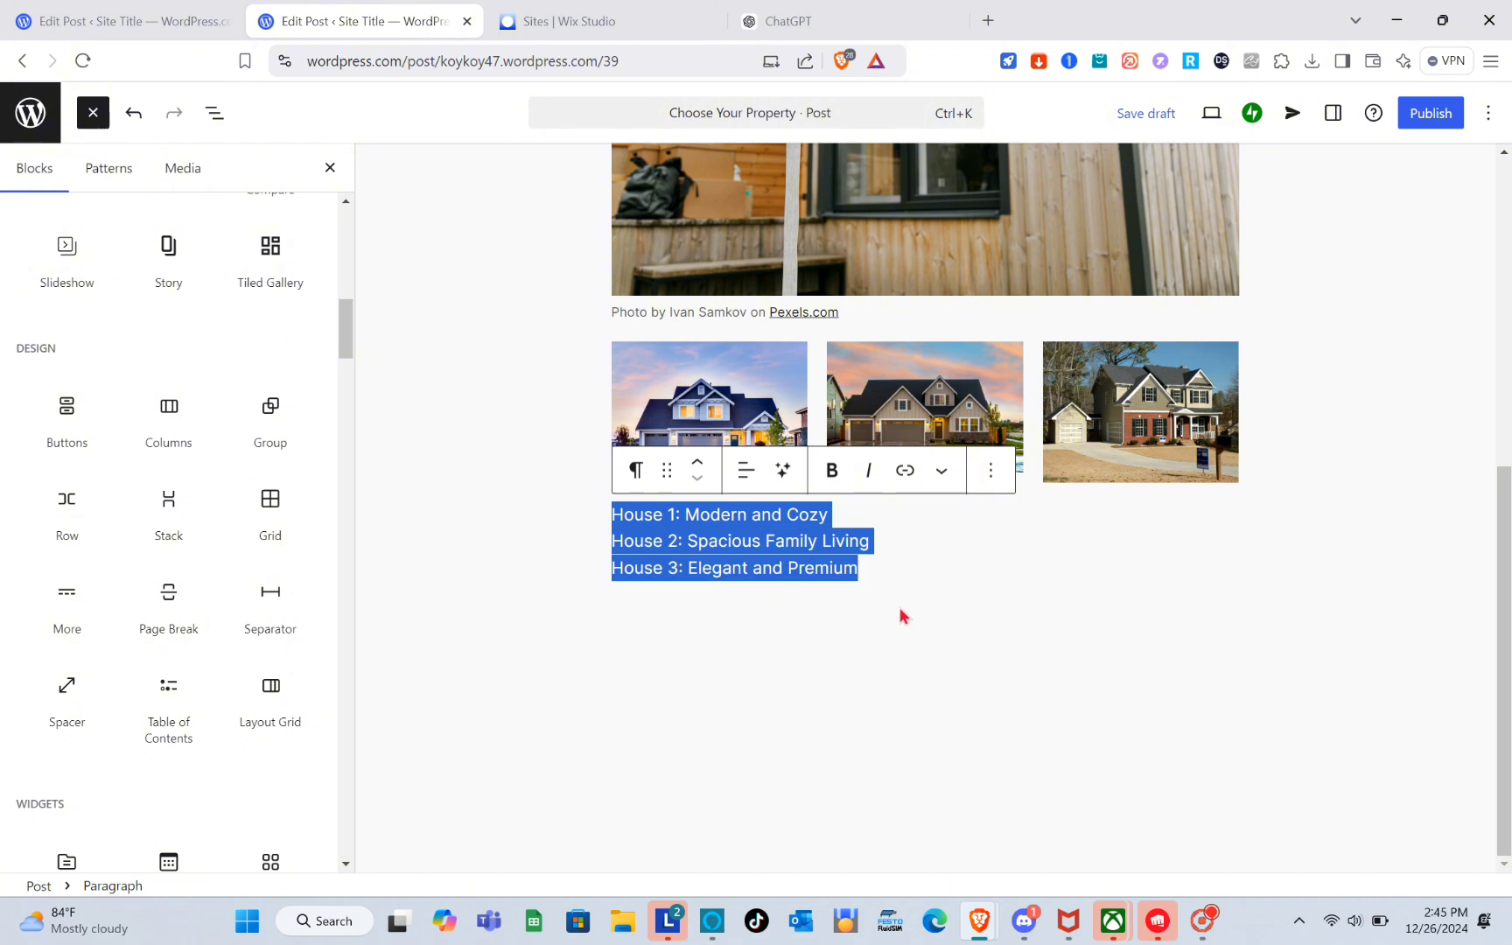
pyautogui.click(831, 471)
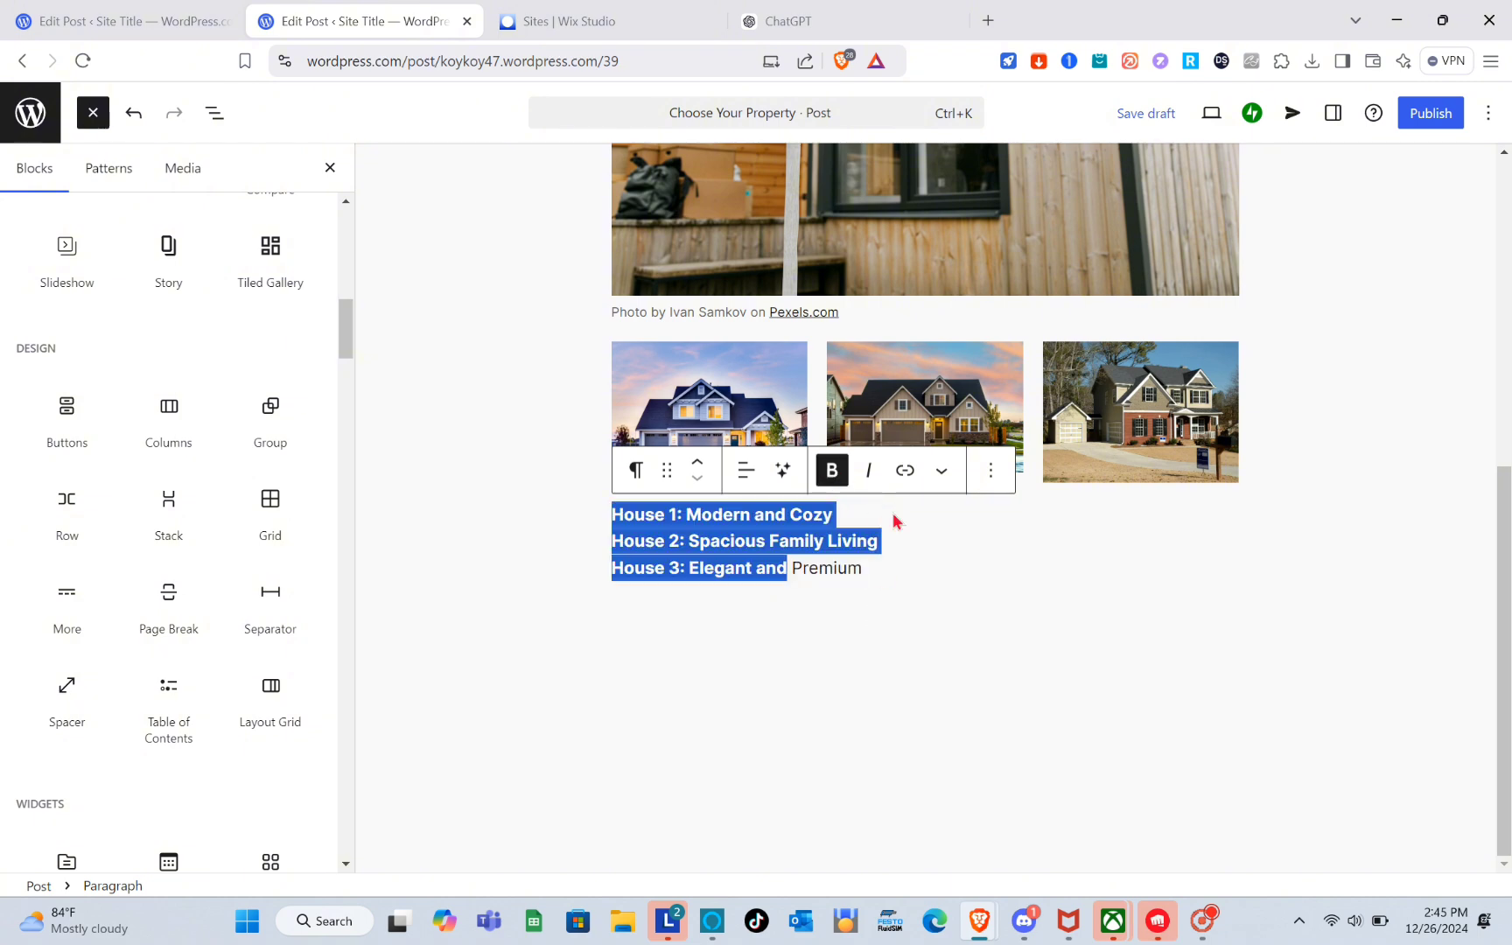
pyautogui.click(874, 556)
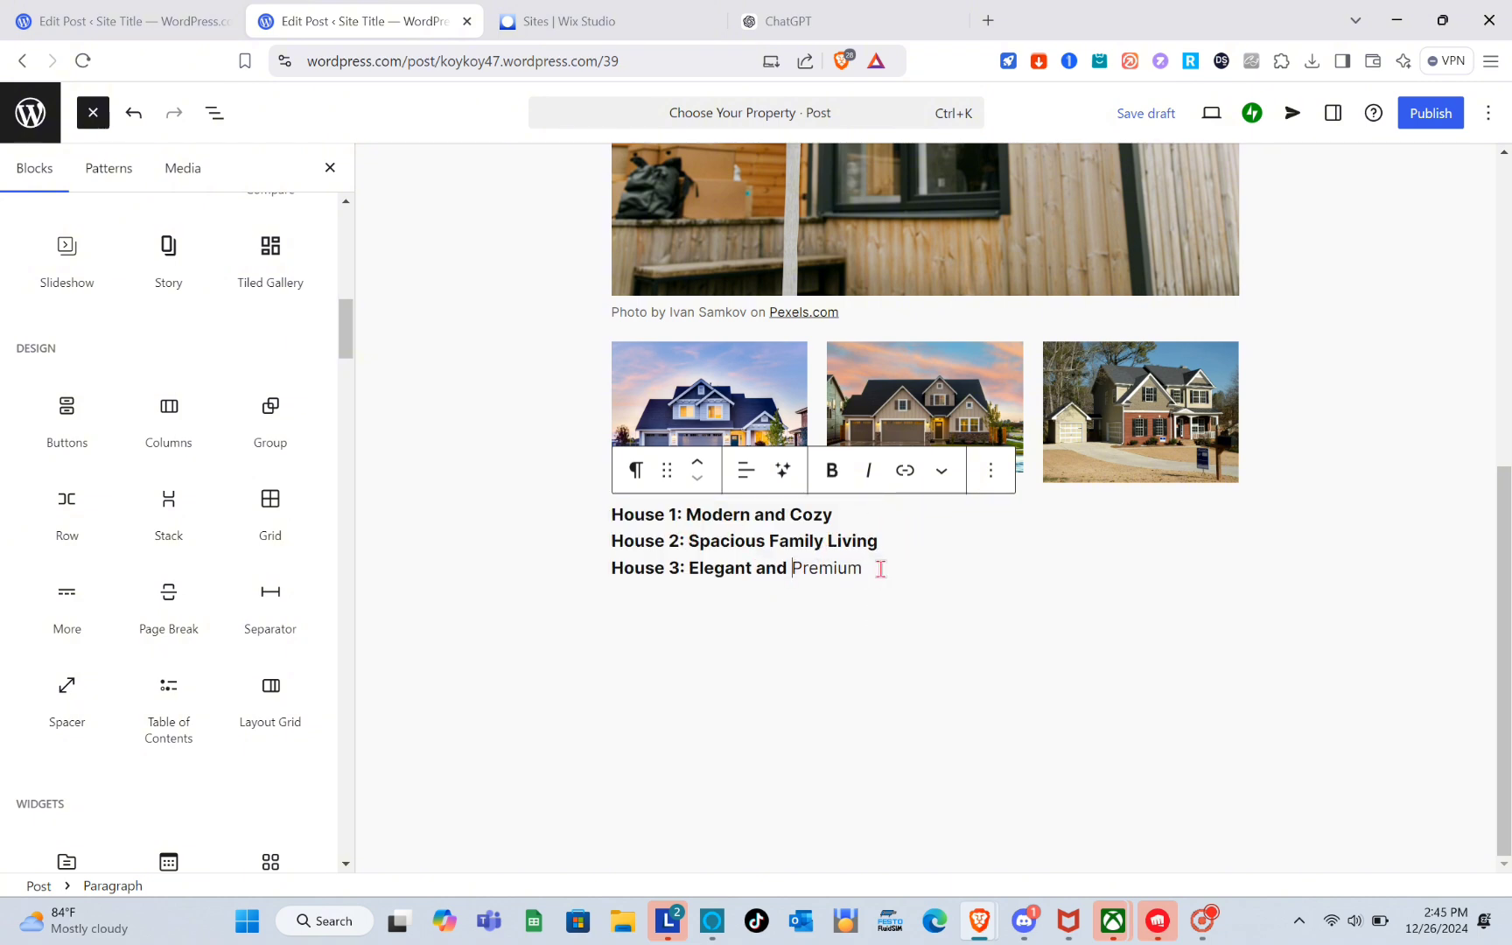
pyautogui.moveTo(881, 568); pyautogui.dragTo(932, 569)
pyautogui.click(830, 473)
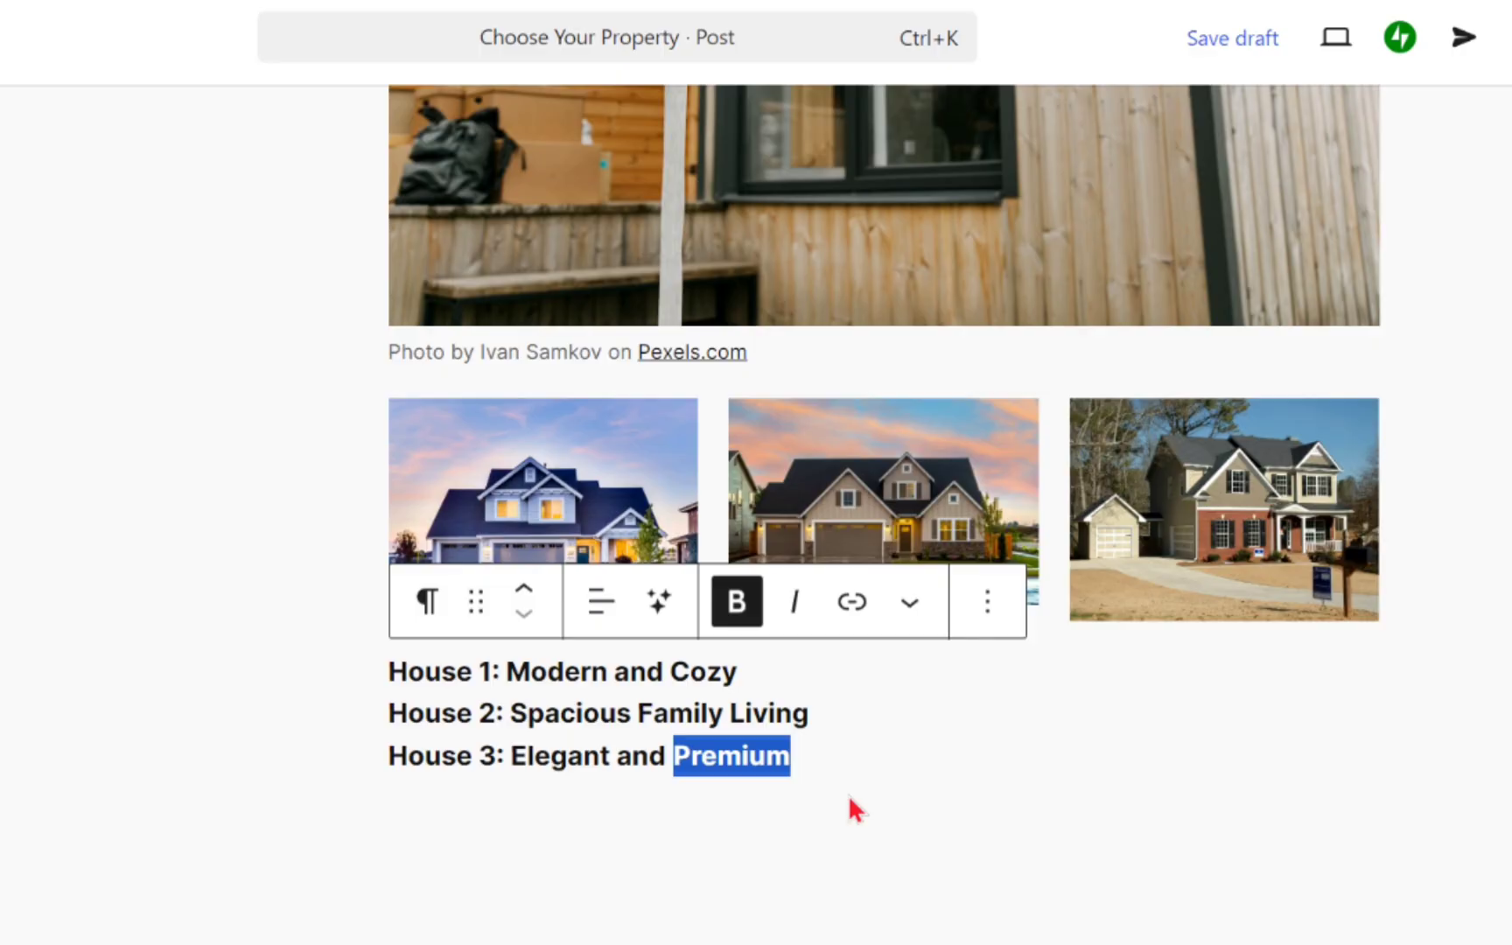
pyautogui.click(903, 595)
# Compare the new post with the house headings in the existing listing post.
pyautogui.scroll(2, 904, 595)
pyautogui.scroll(6, 850, 799)
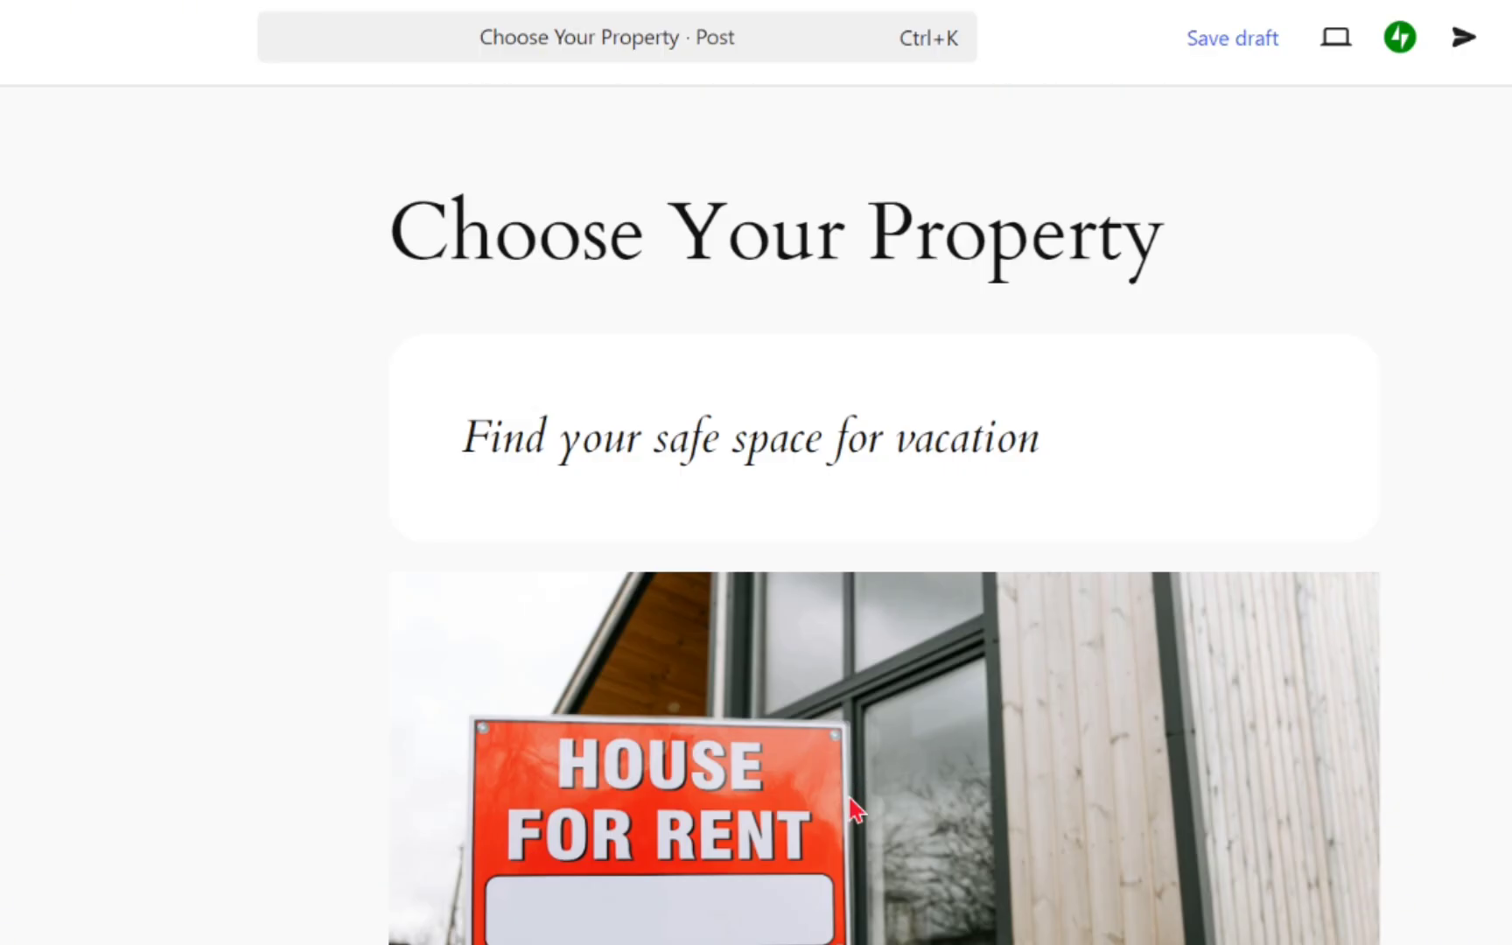
pyautogui.scroll(-10, 848, 793)
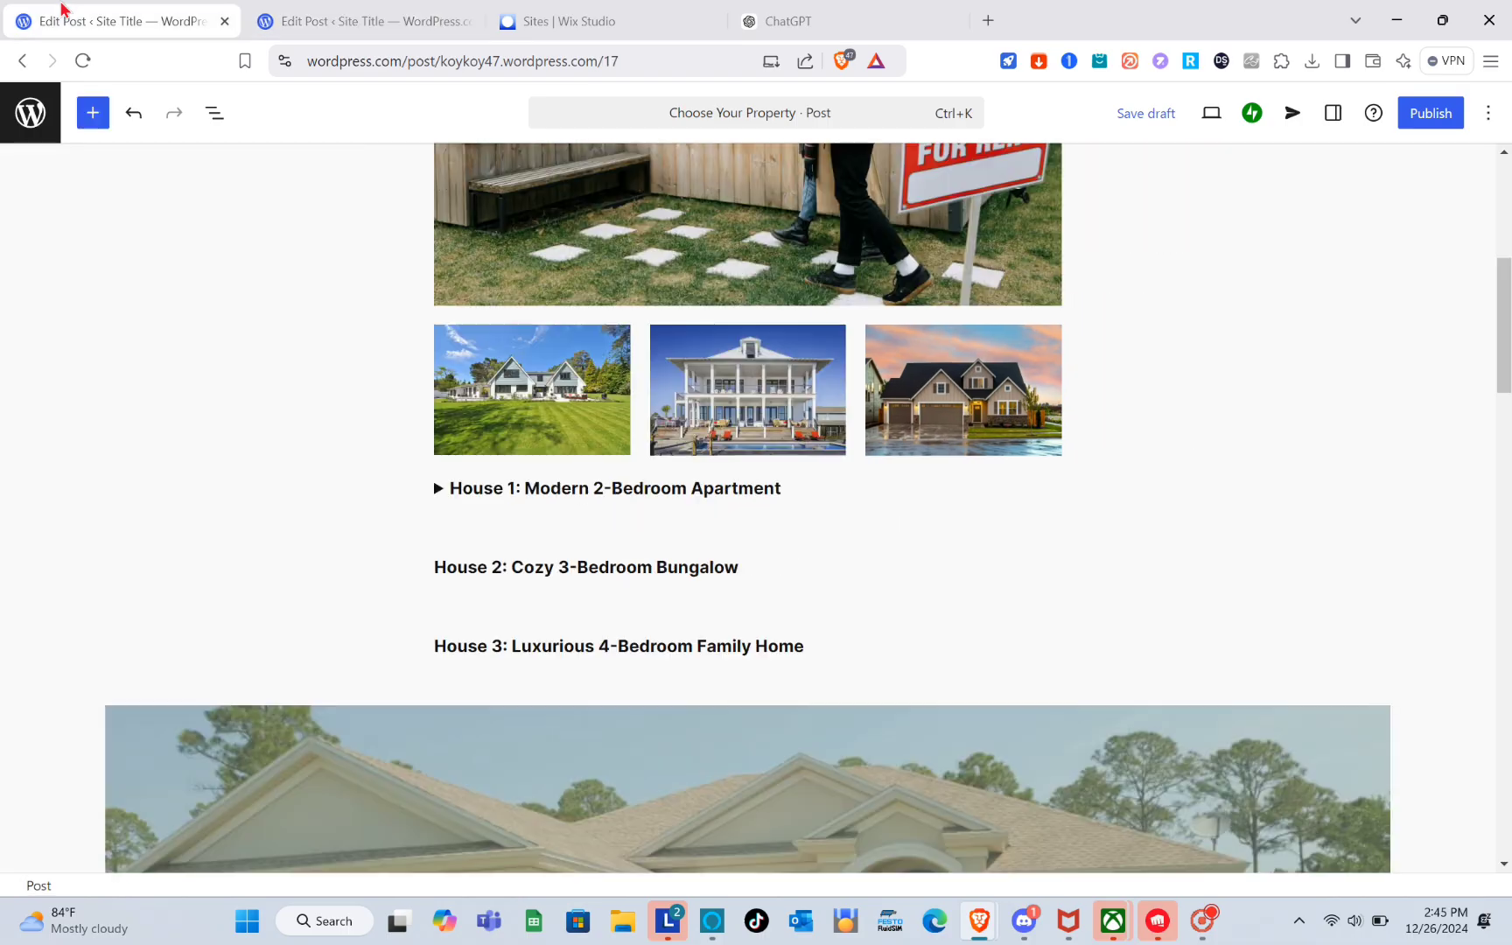
# Add a Cover block below the house headings using the uploaded image pexels-pixabay-53610.jpg.
pyautogui.scroll(-6, 543, 496)
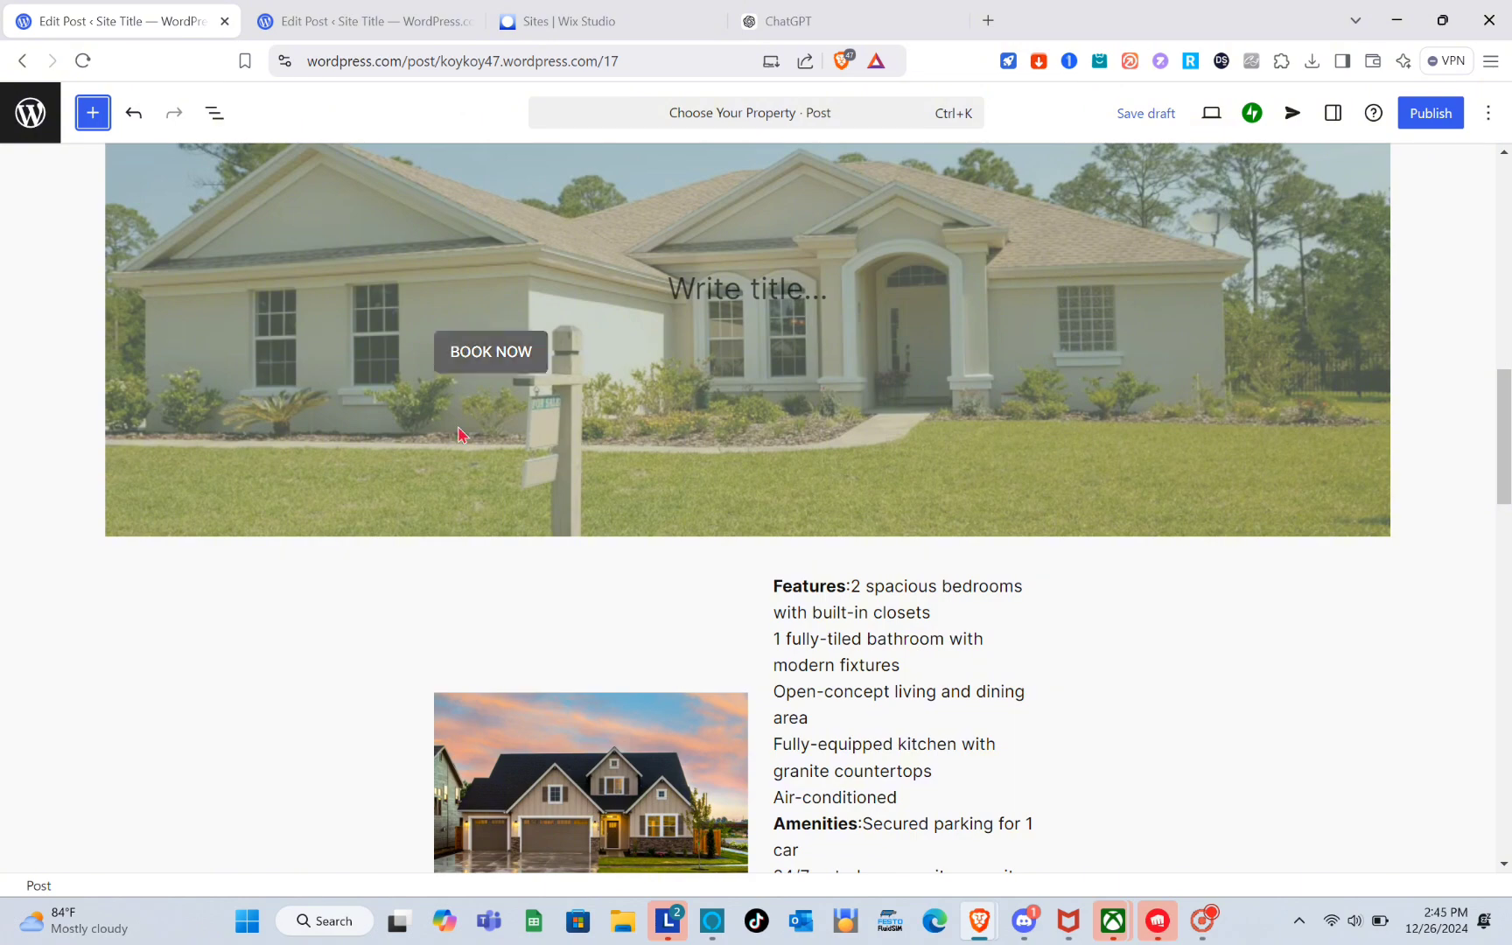
pyautogui.click(316, 10)
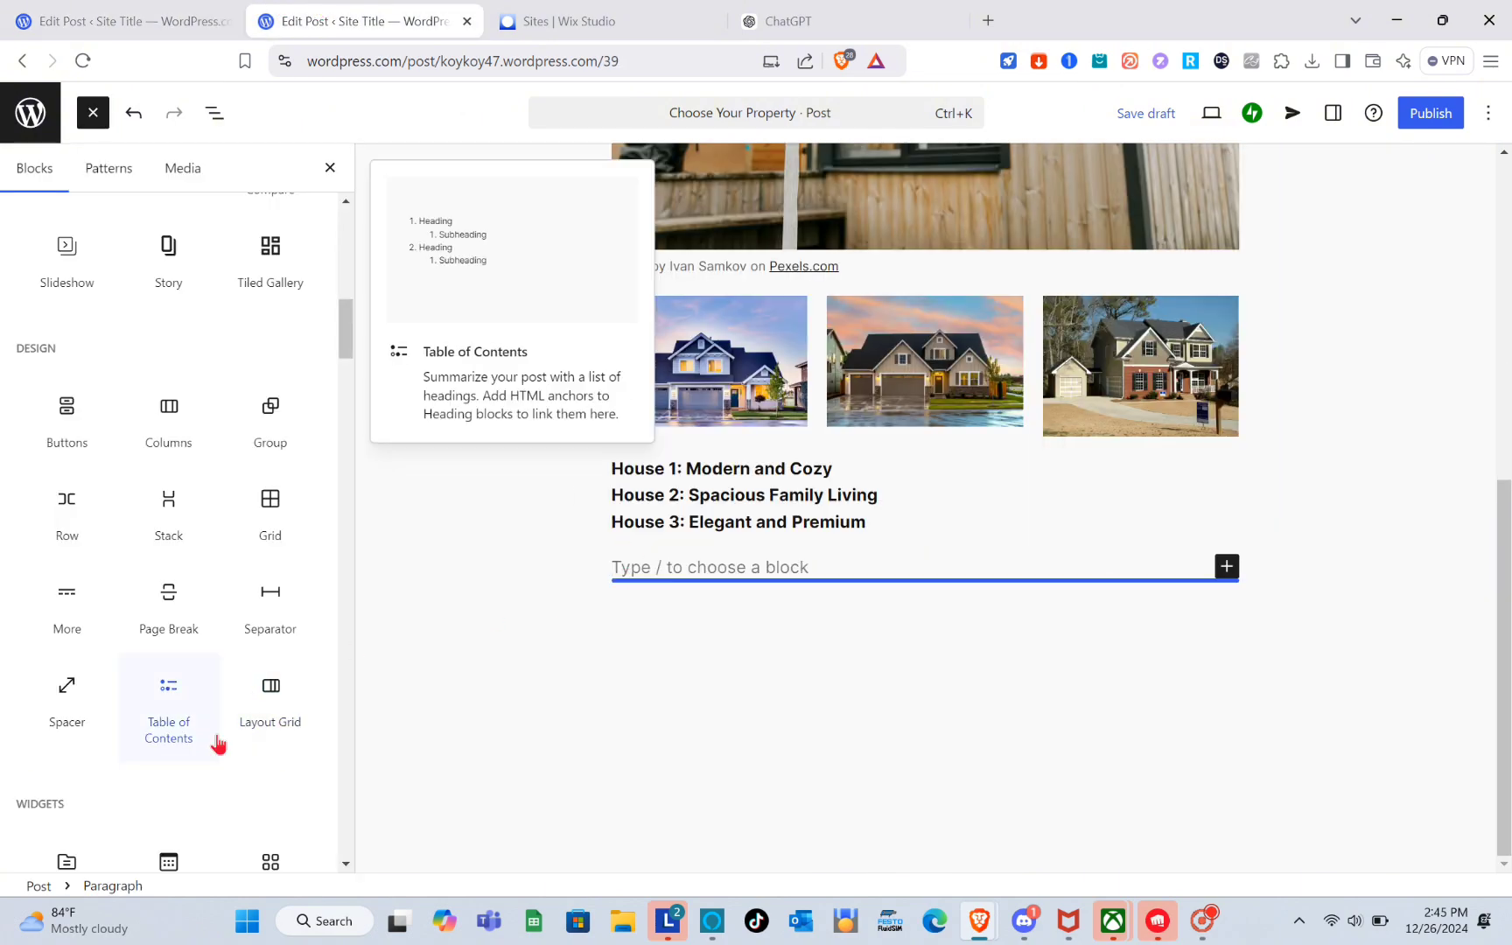
pyautogui.scroll(-5, 218, 744)
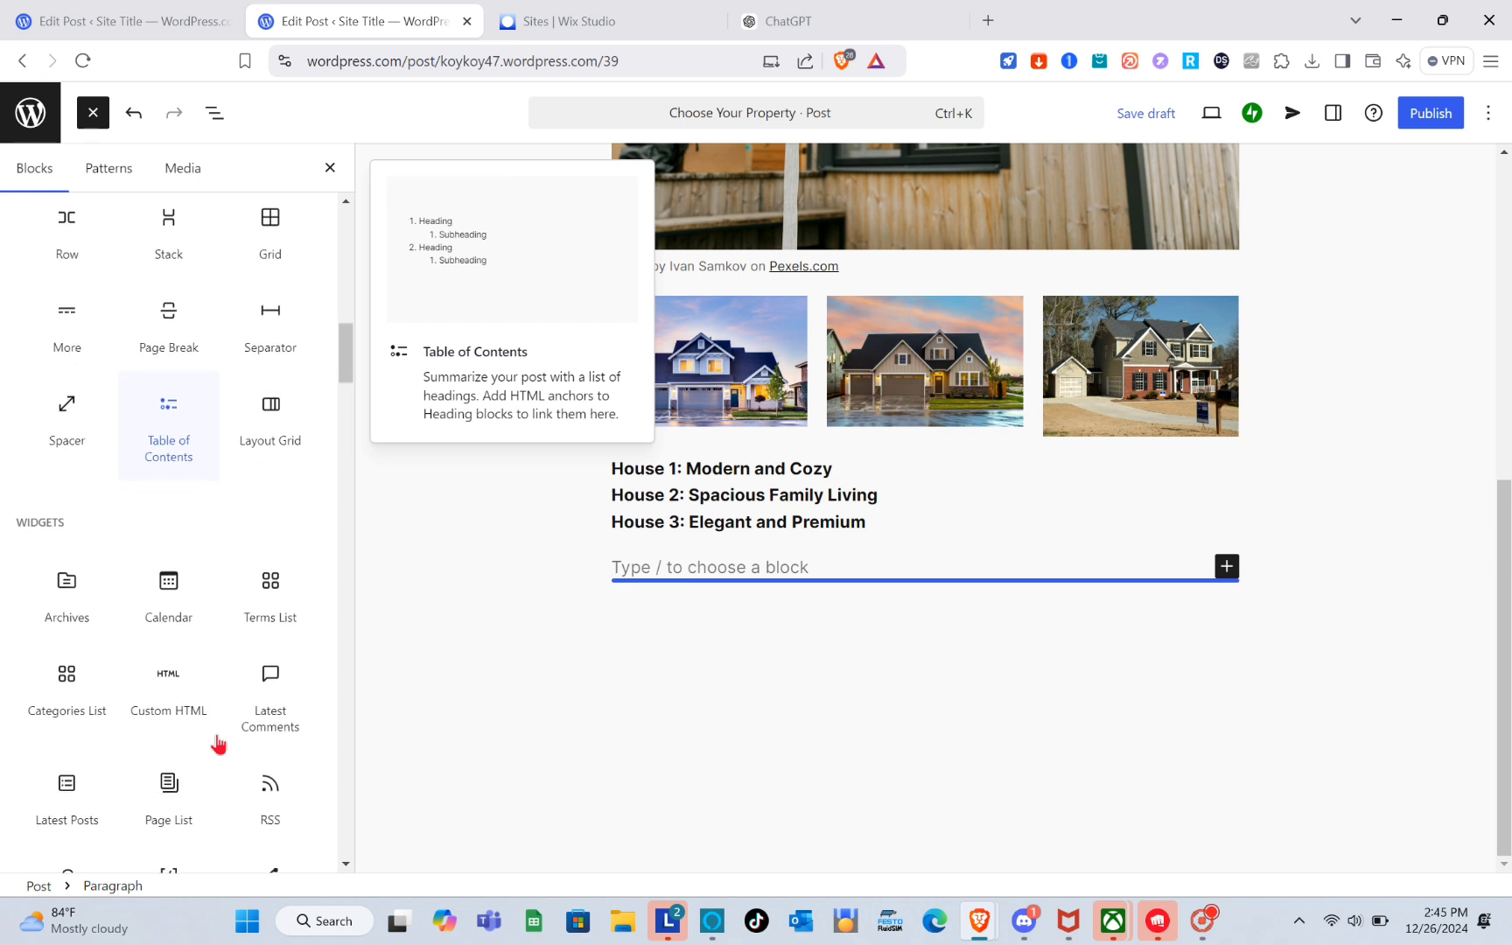
pyautogui.scroll(-4, 221, 743)
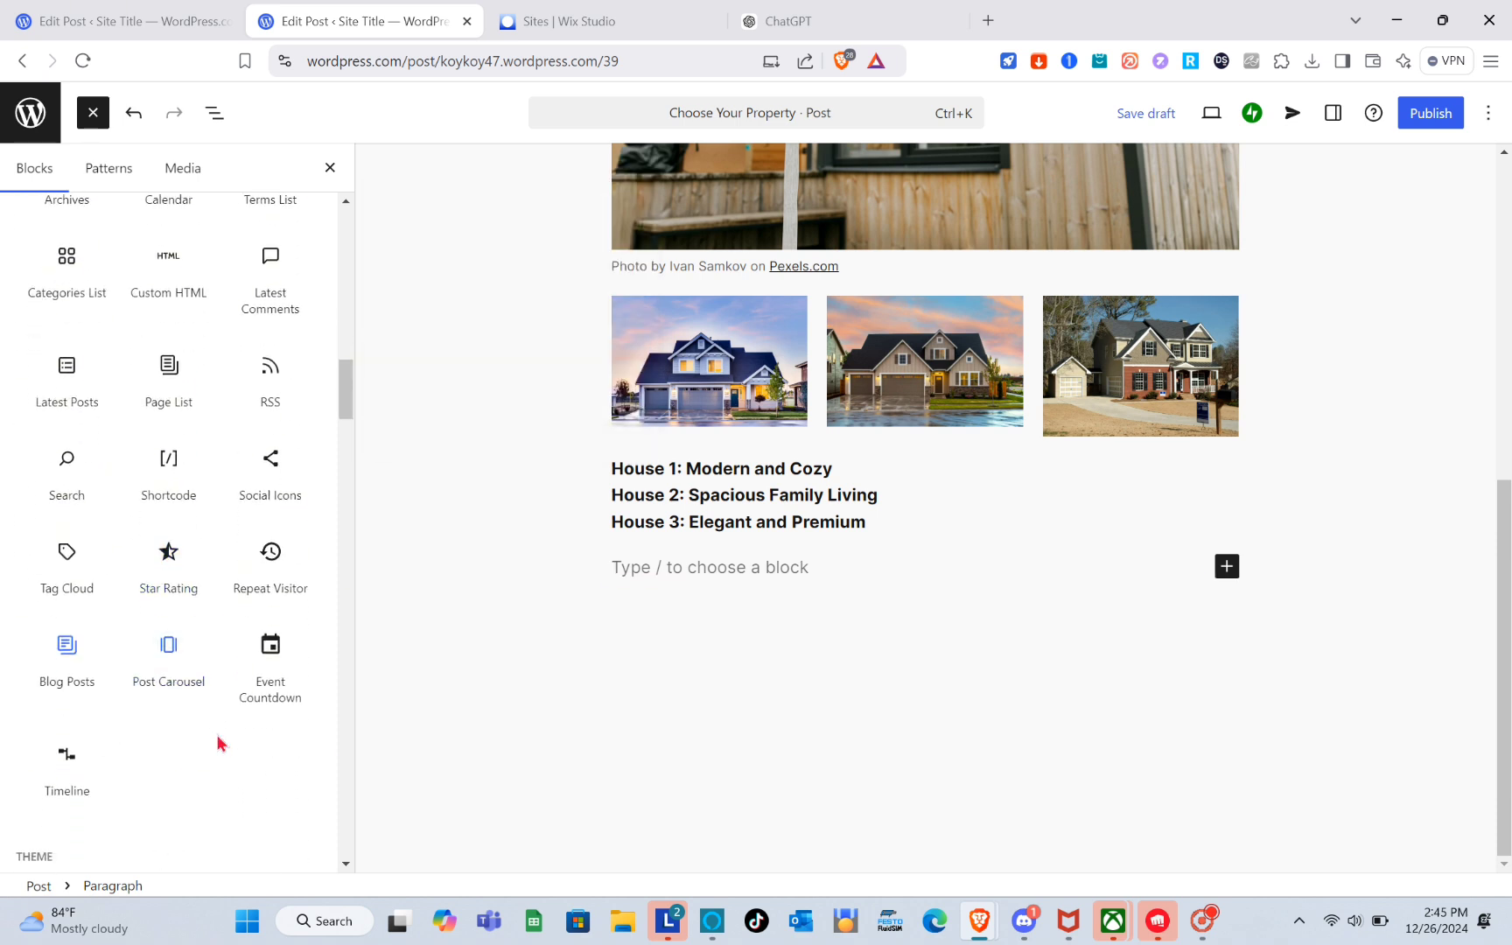
pyautogui.scroll(-5, 218, 743)
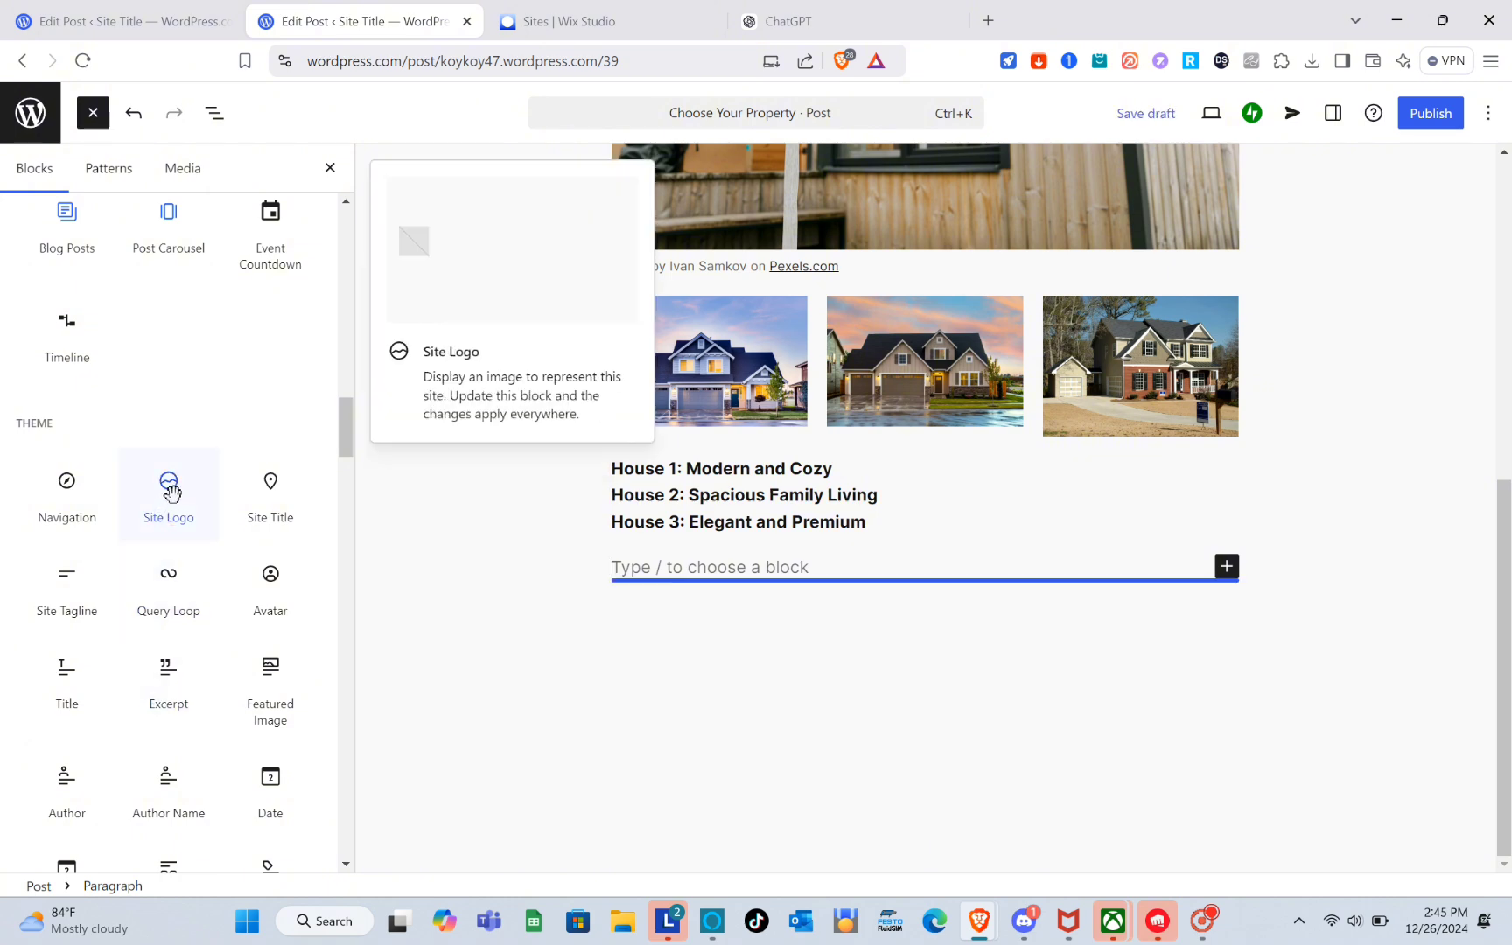
pyautogui.scroll(-2, 184, 718)
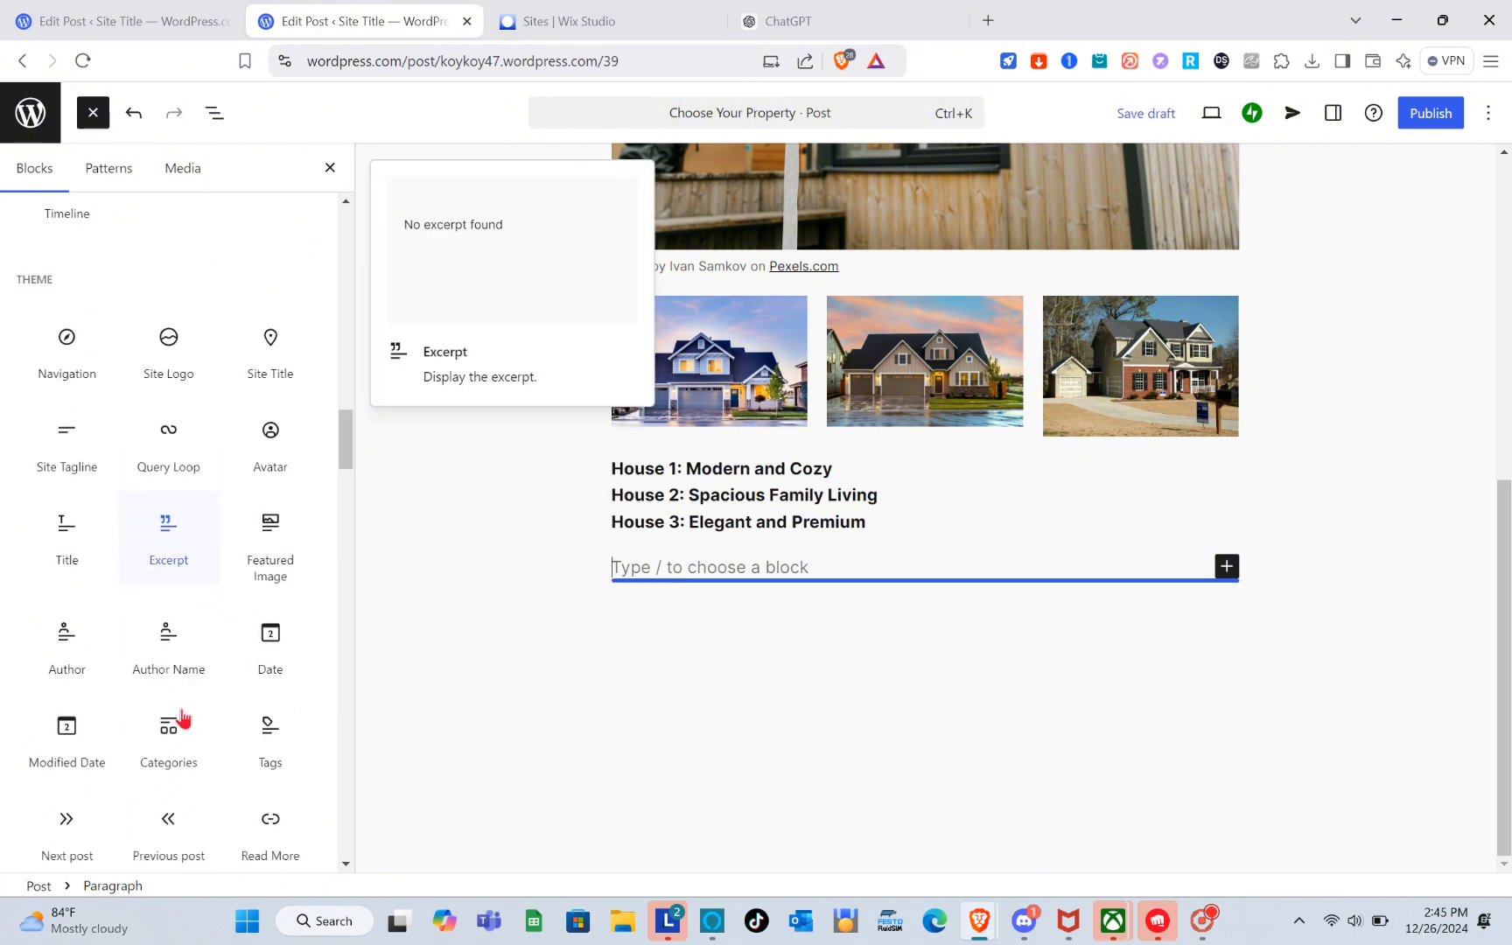
pyautogui.scroll(-2, 182, 716)
pyautogui.scroll(8, 179, 702)
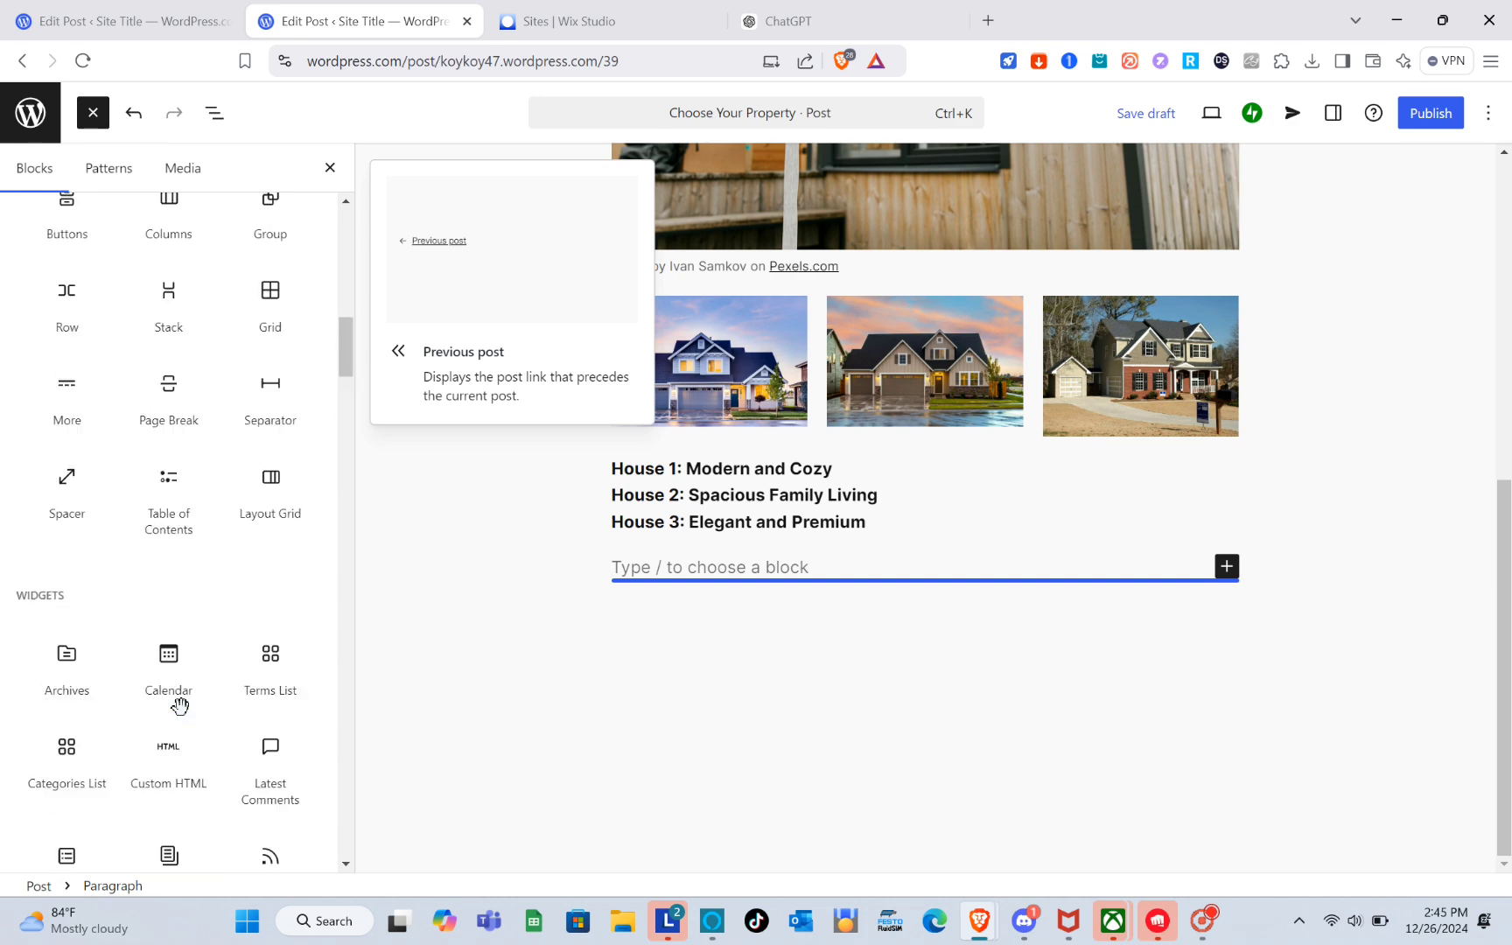
pyautogui.scroll(10, 161, 263)
pyautogui.click(141, 213)
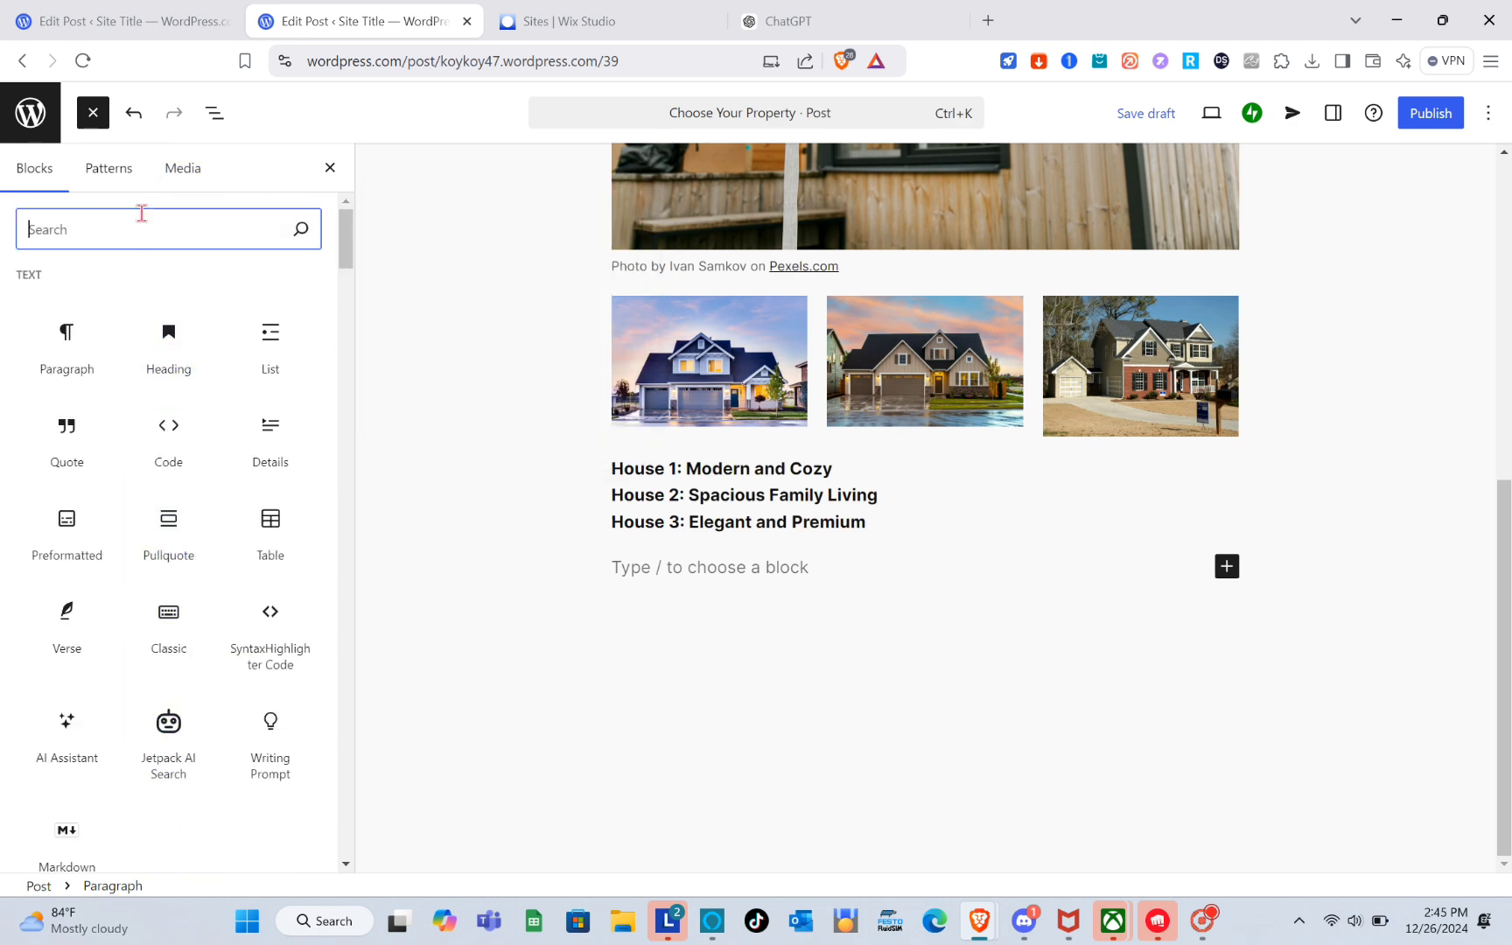
pyautogui.write('cover')
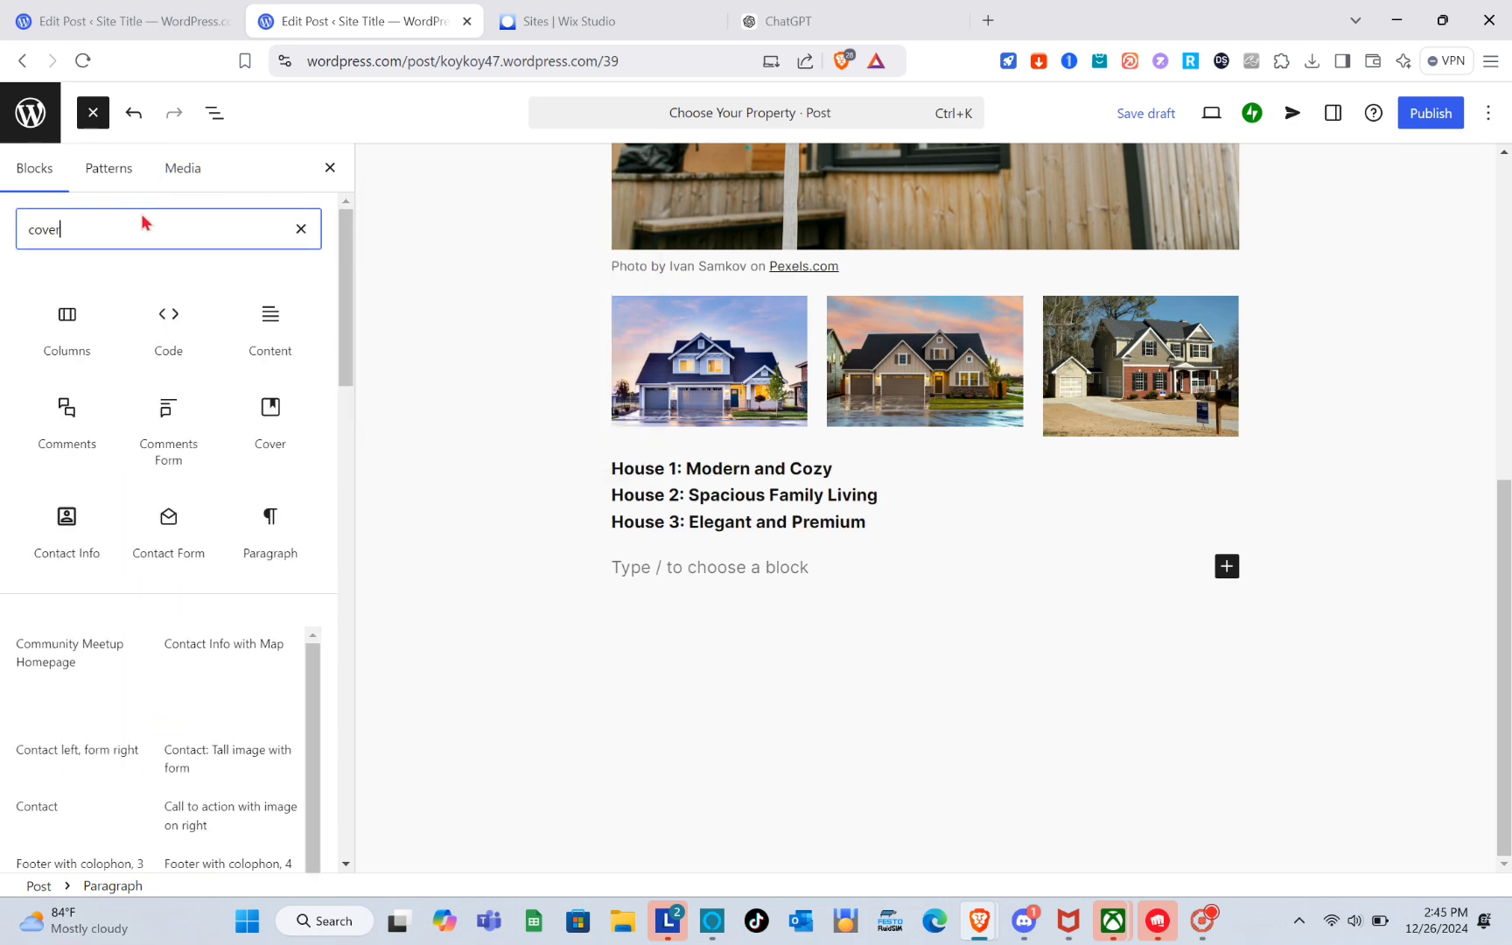
pyautogui.click(62, 327)
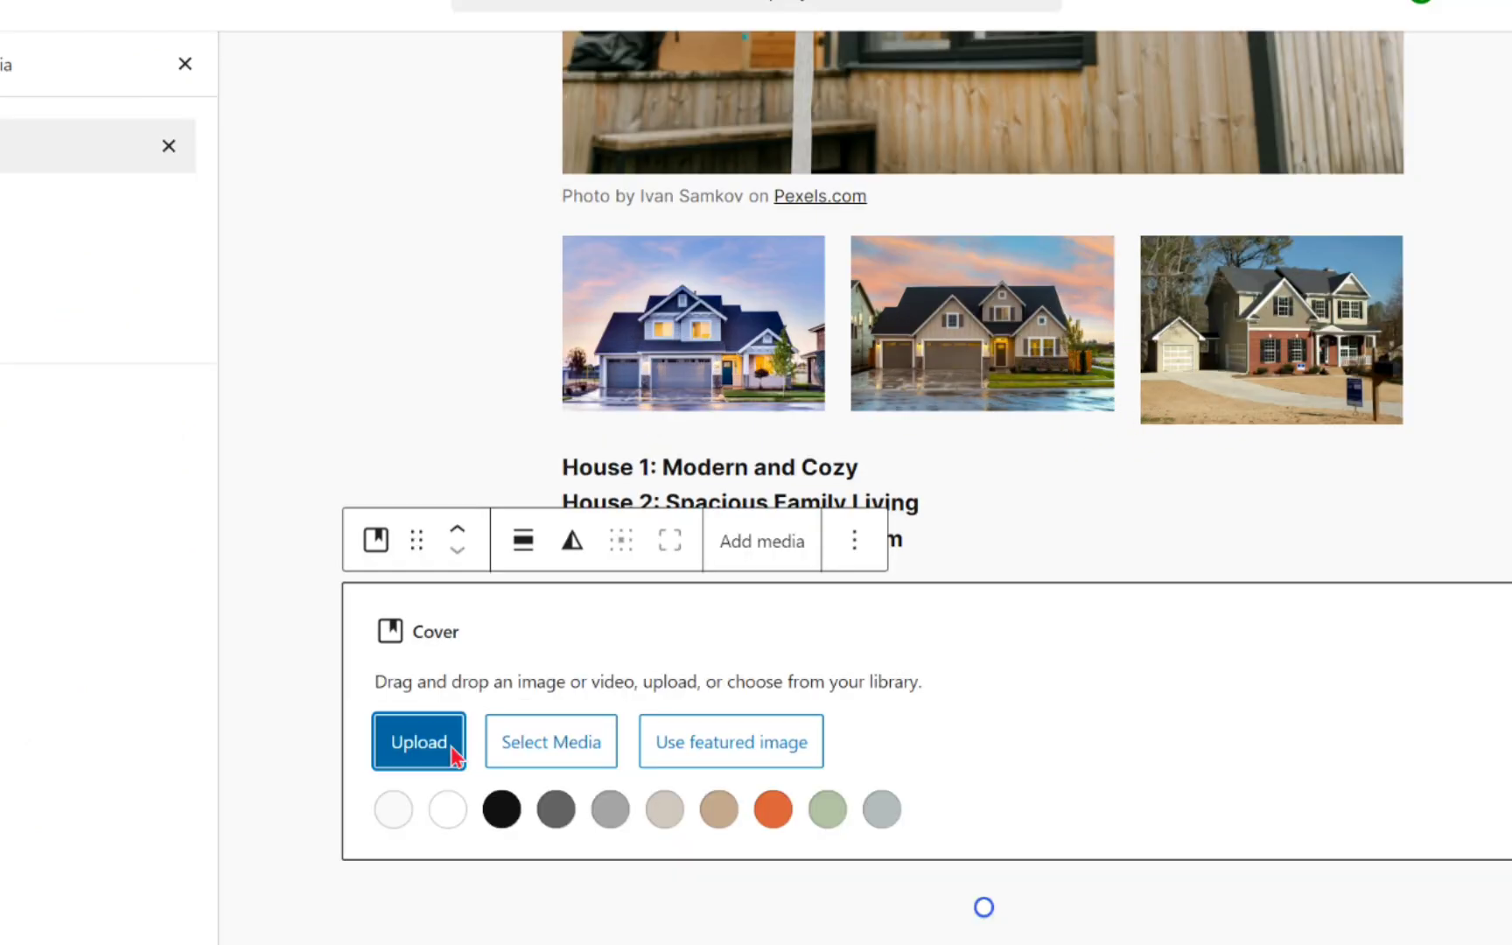
pyautogui.click(451, 748)
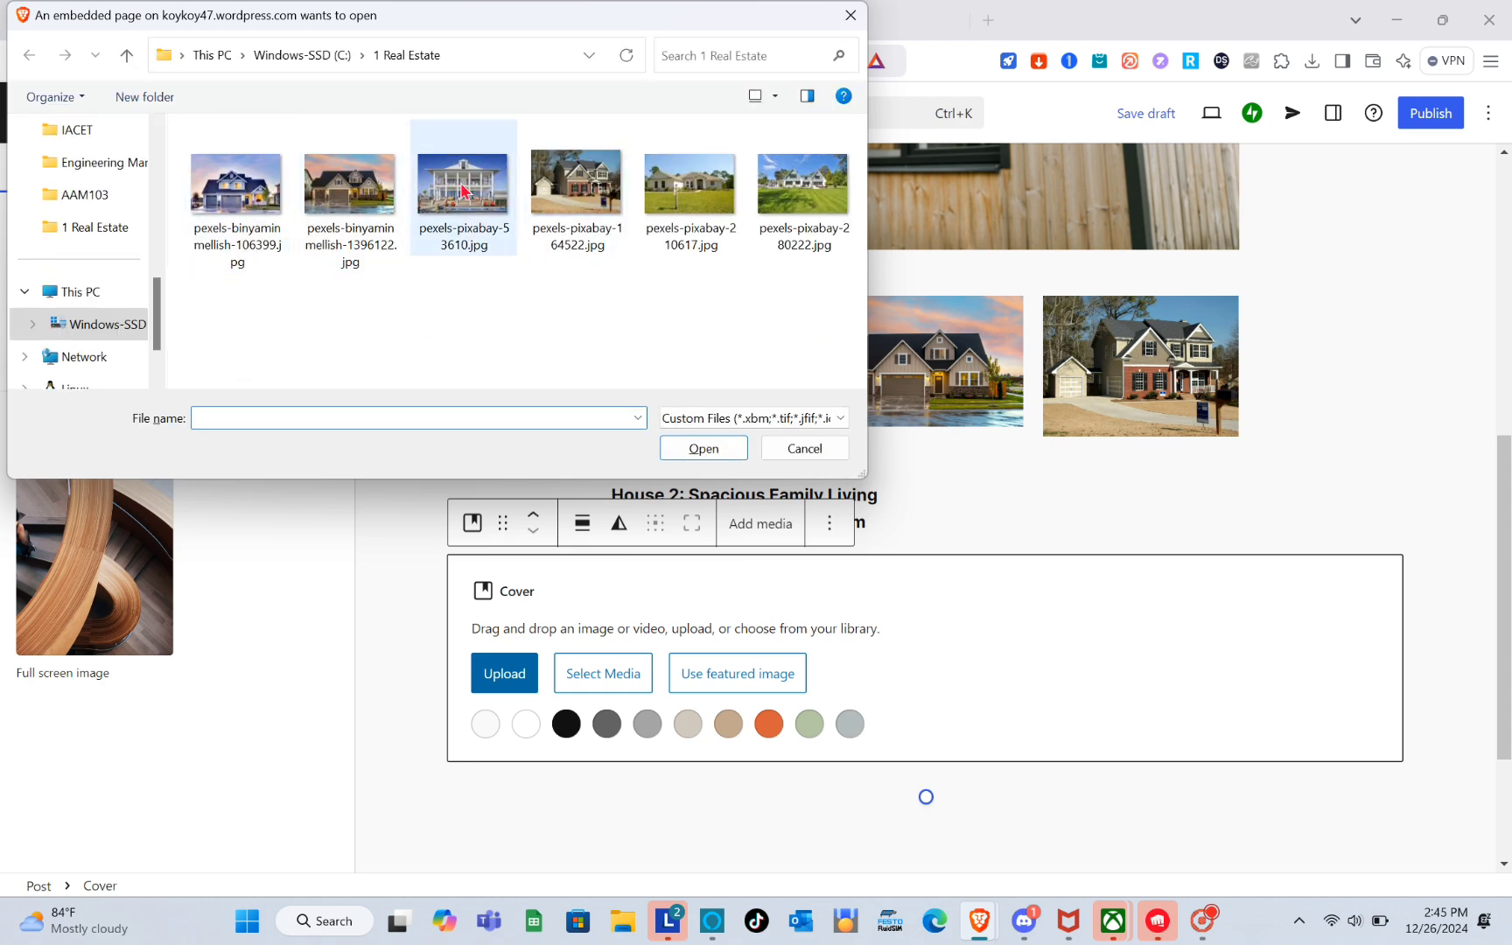
pyautogui.doubleClick(463, 190)
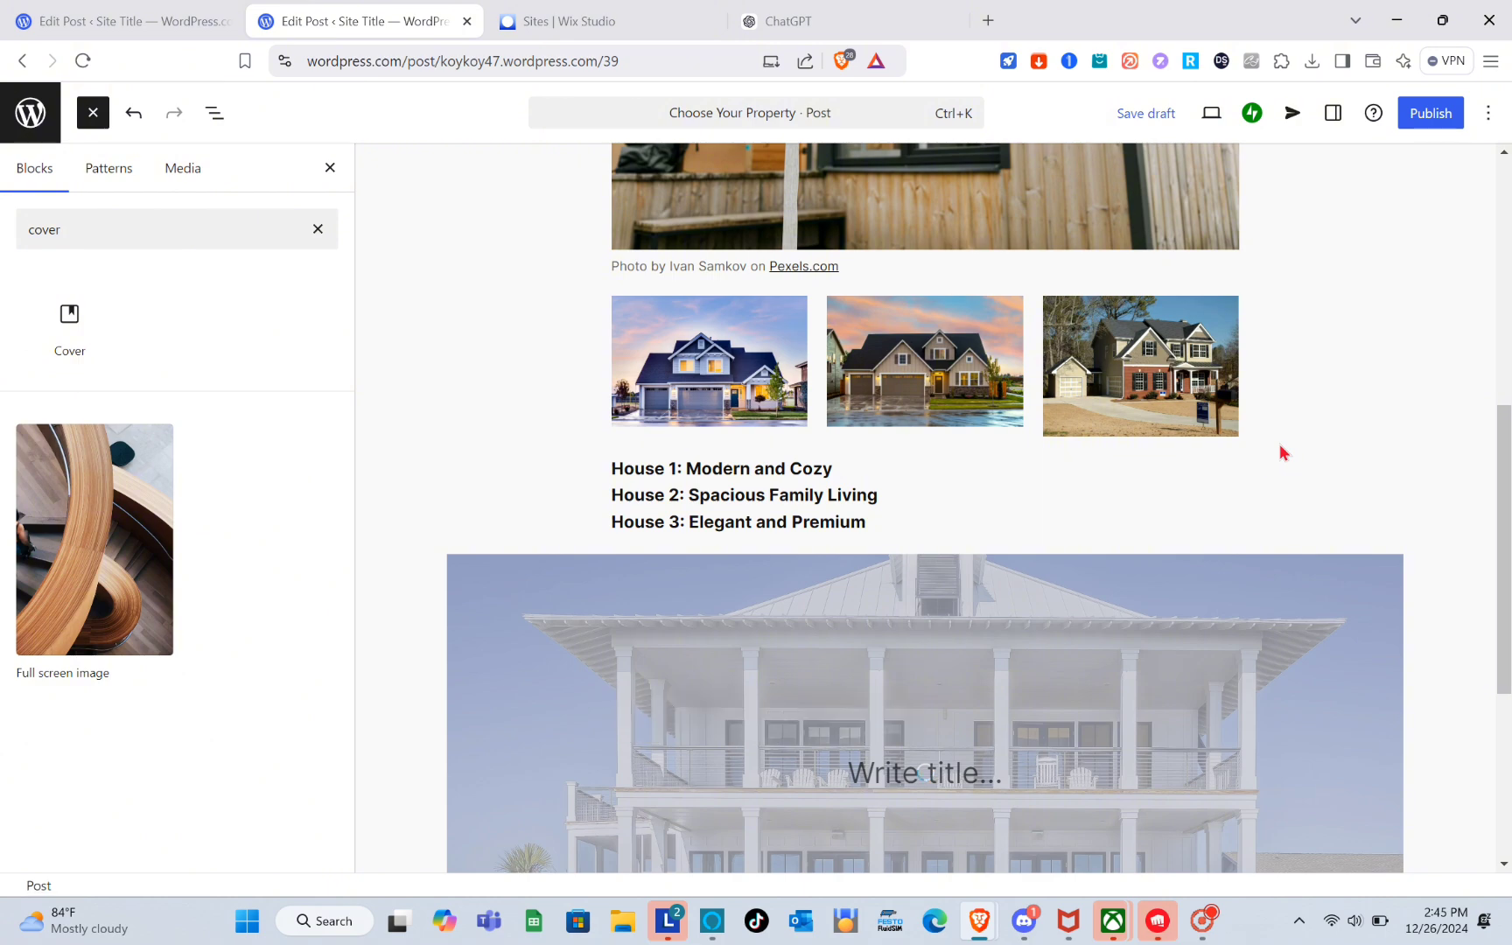
# Add a button labelled BOOK NOW inside the cover block.
pyautogui.scroll(4, 1279, 444)
pyautogui.scroll(-8, 1281, 451)
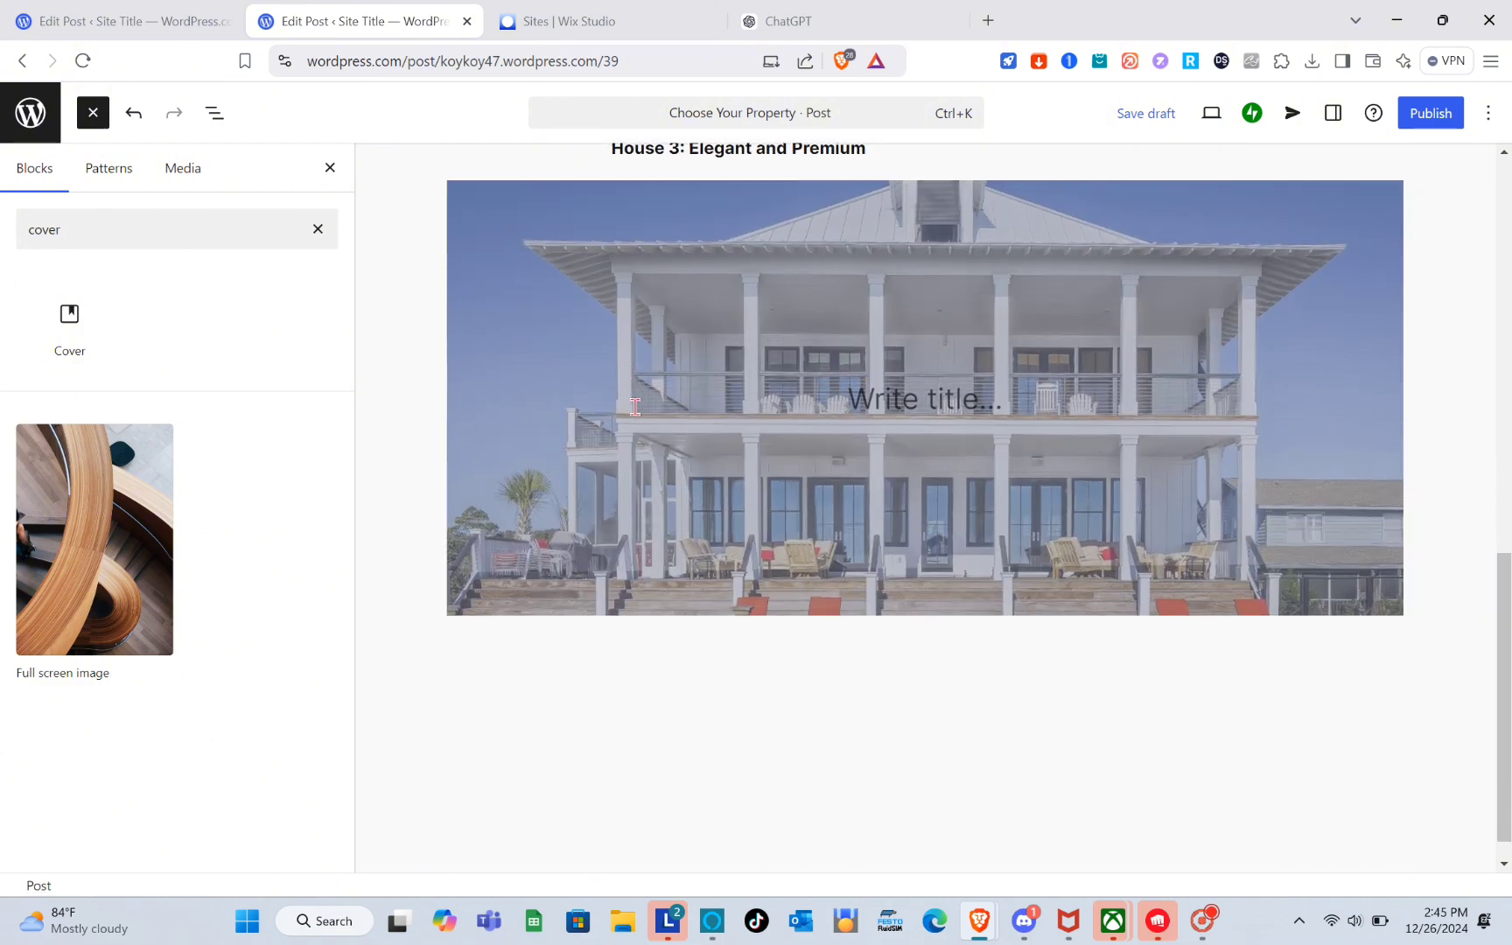
pyautogui.click(635, 405)
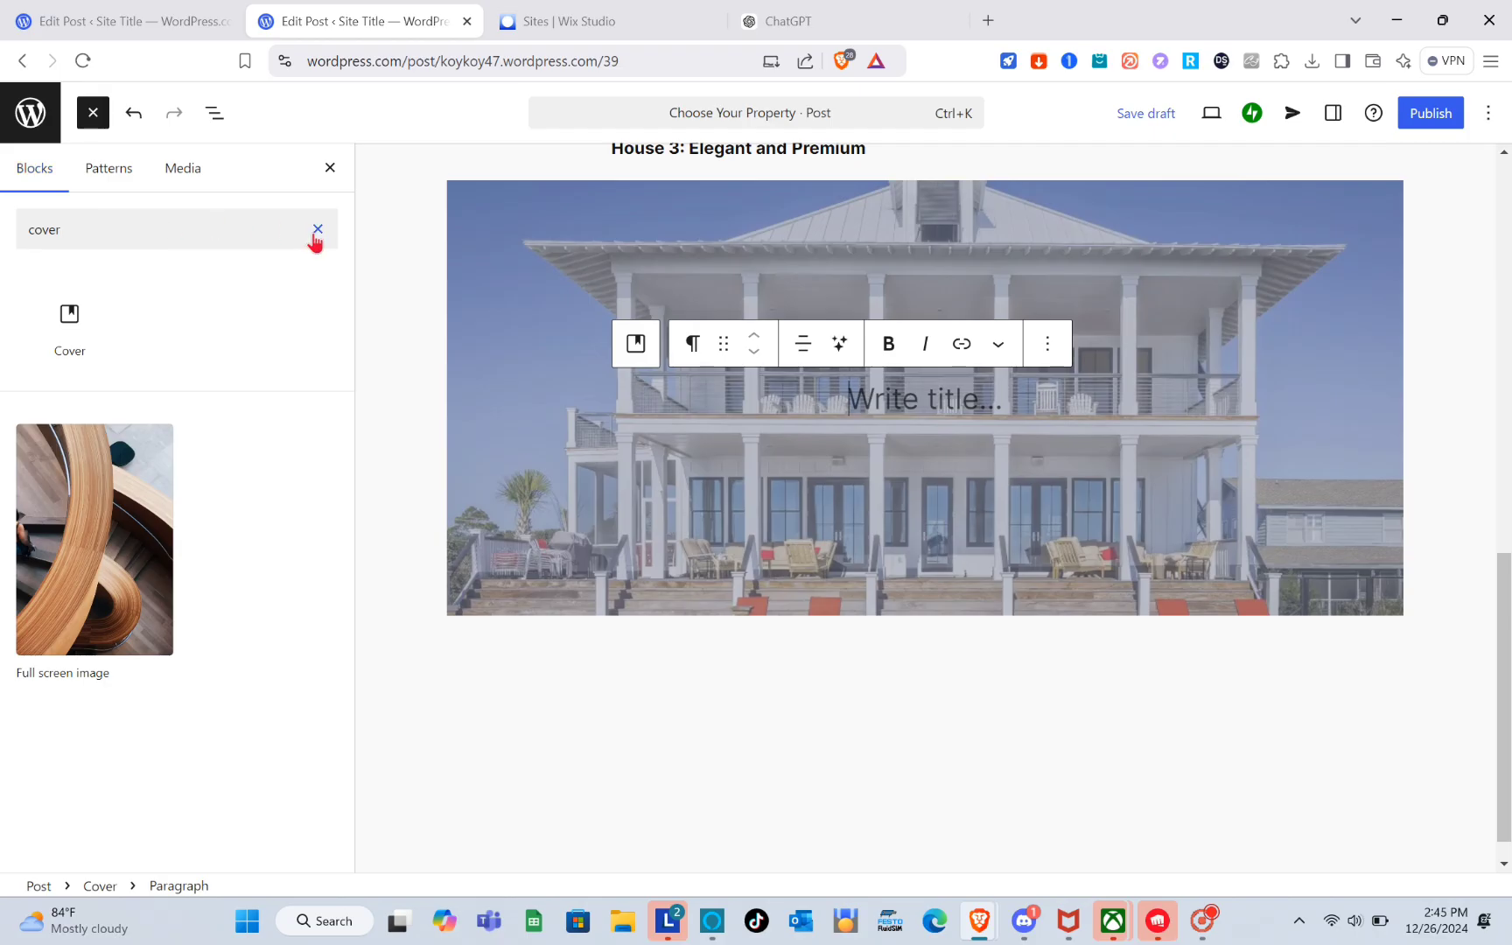
pyautogui.click(316, 233)
pyautogui.scroll(-3, 208, 495)
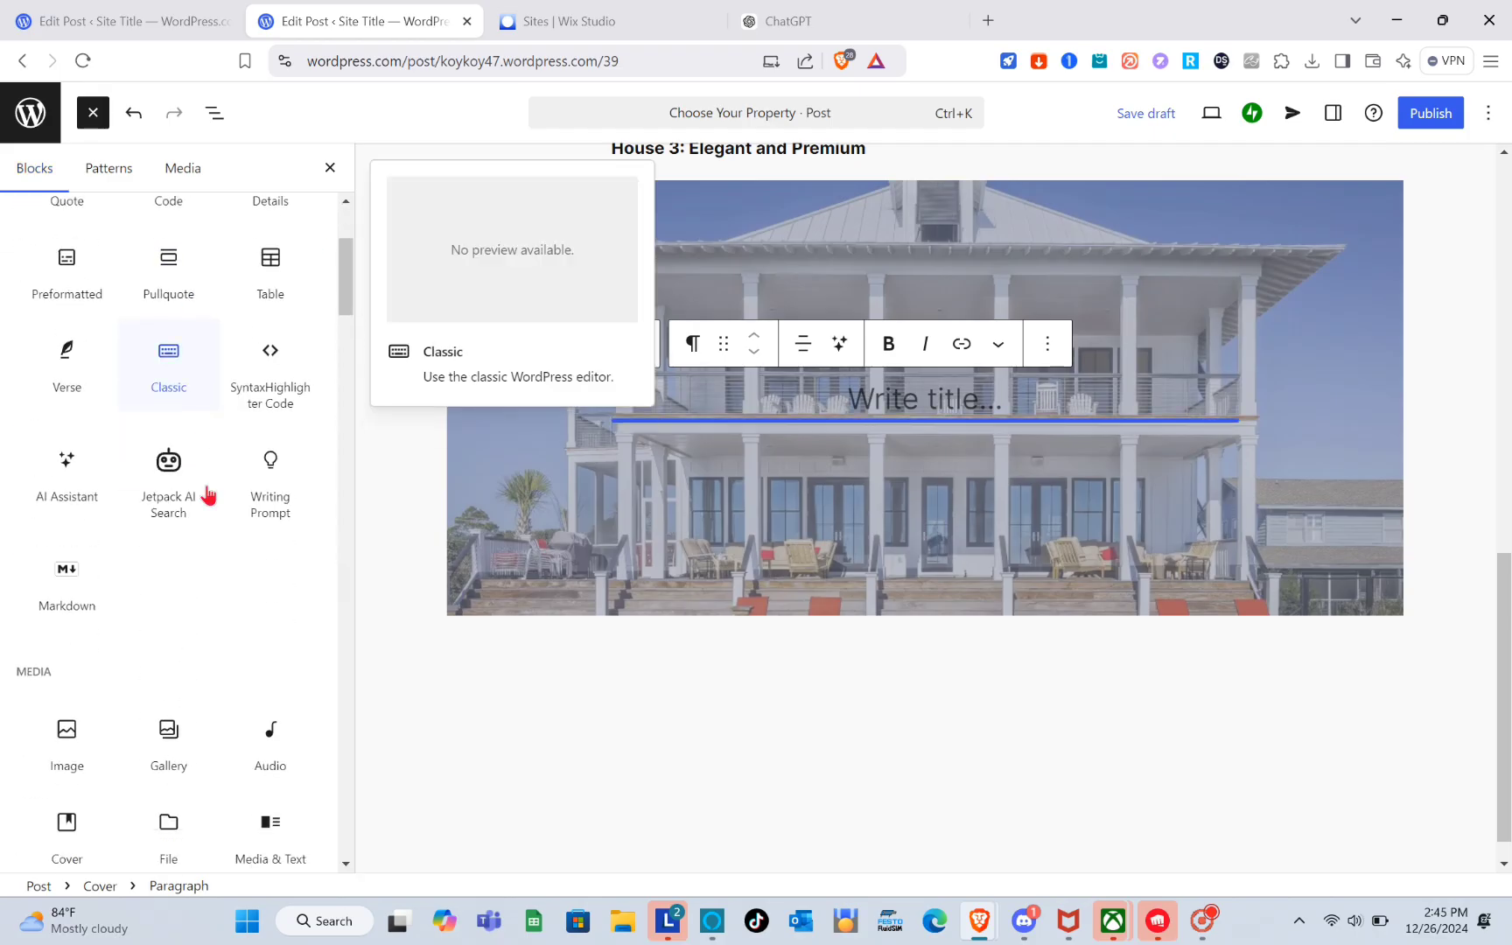
pyautogui.scroll(-5, 202, 486)
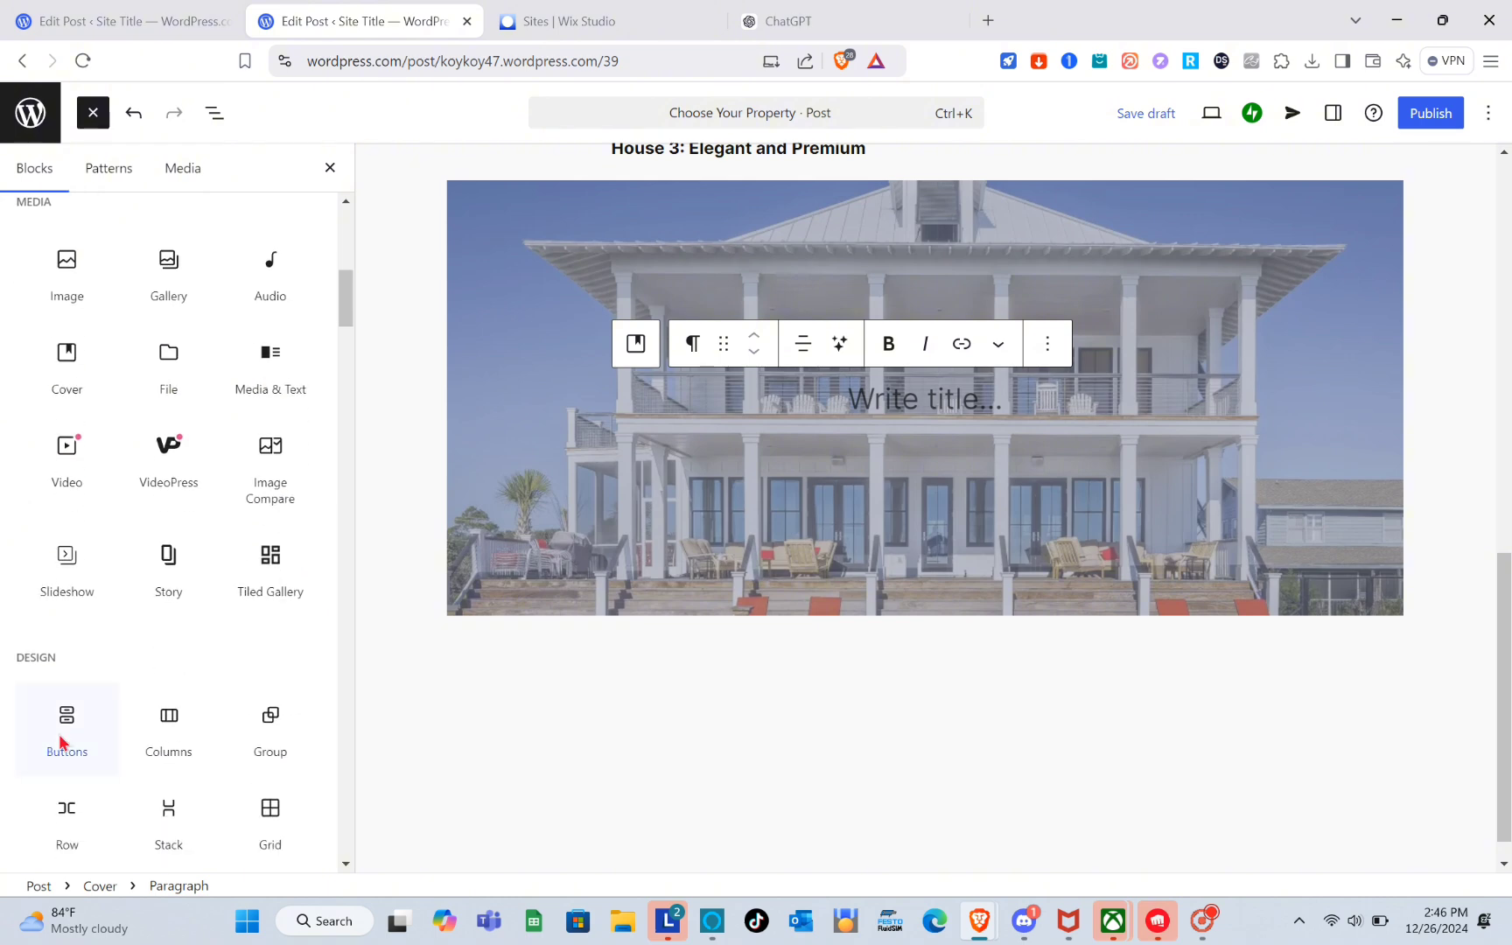
pyautogui.click(61, 705)
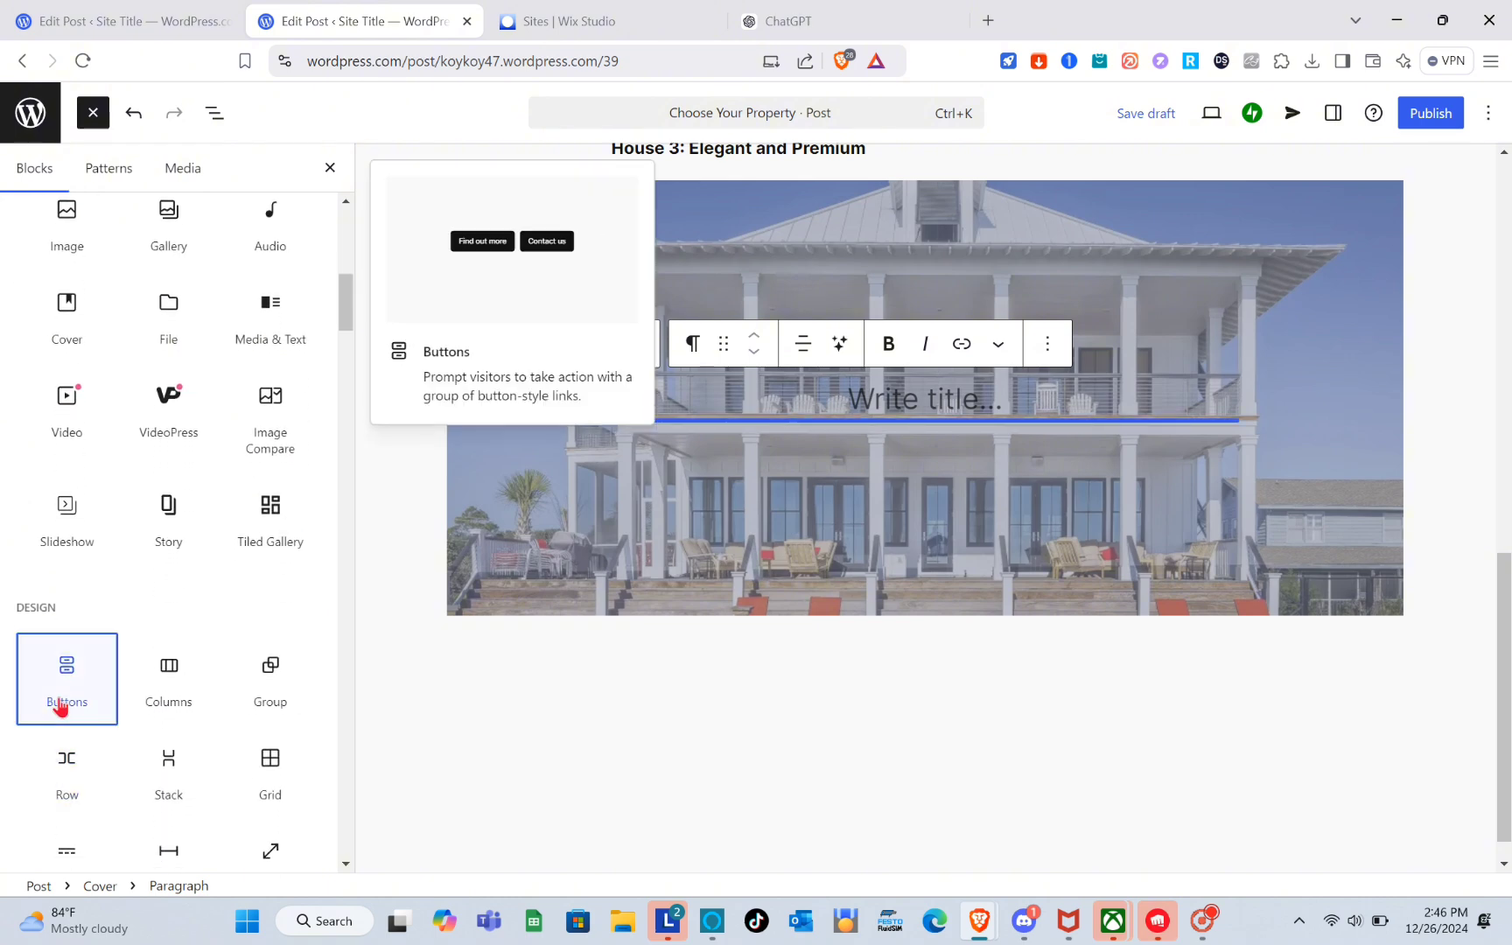
pyautogui.click(671, 431)
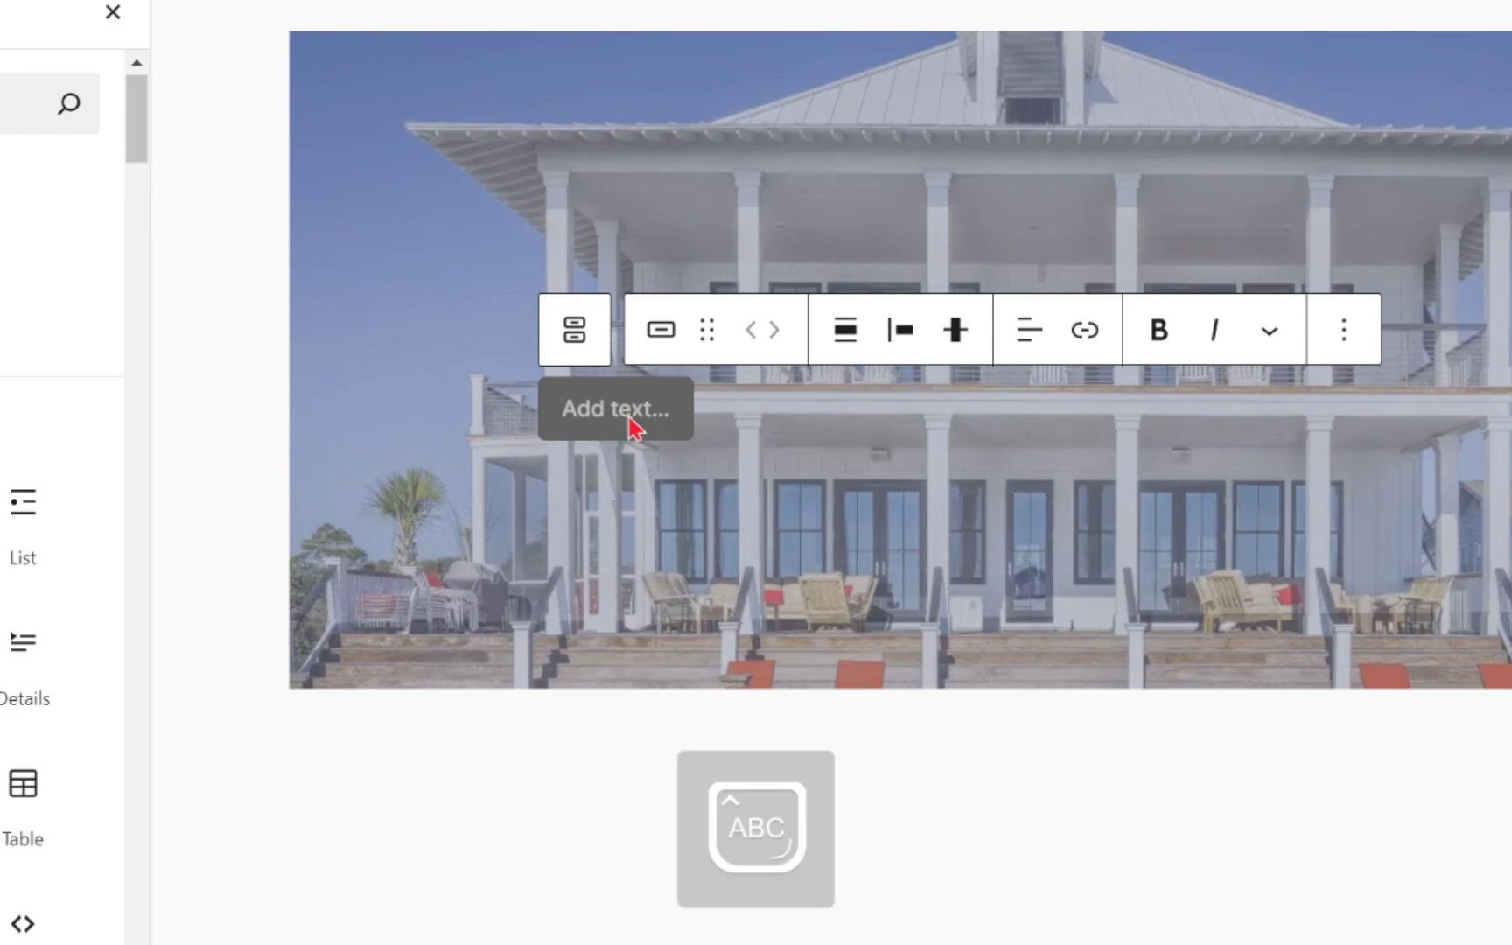
pyautogui.write('BOOK NOW')
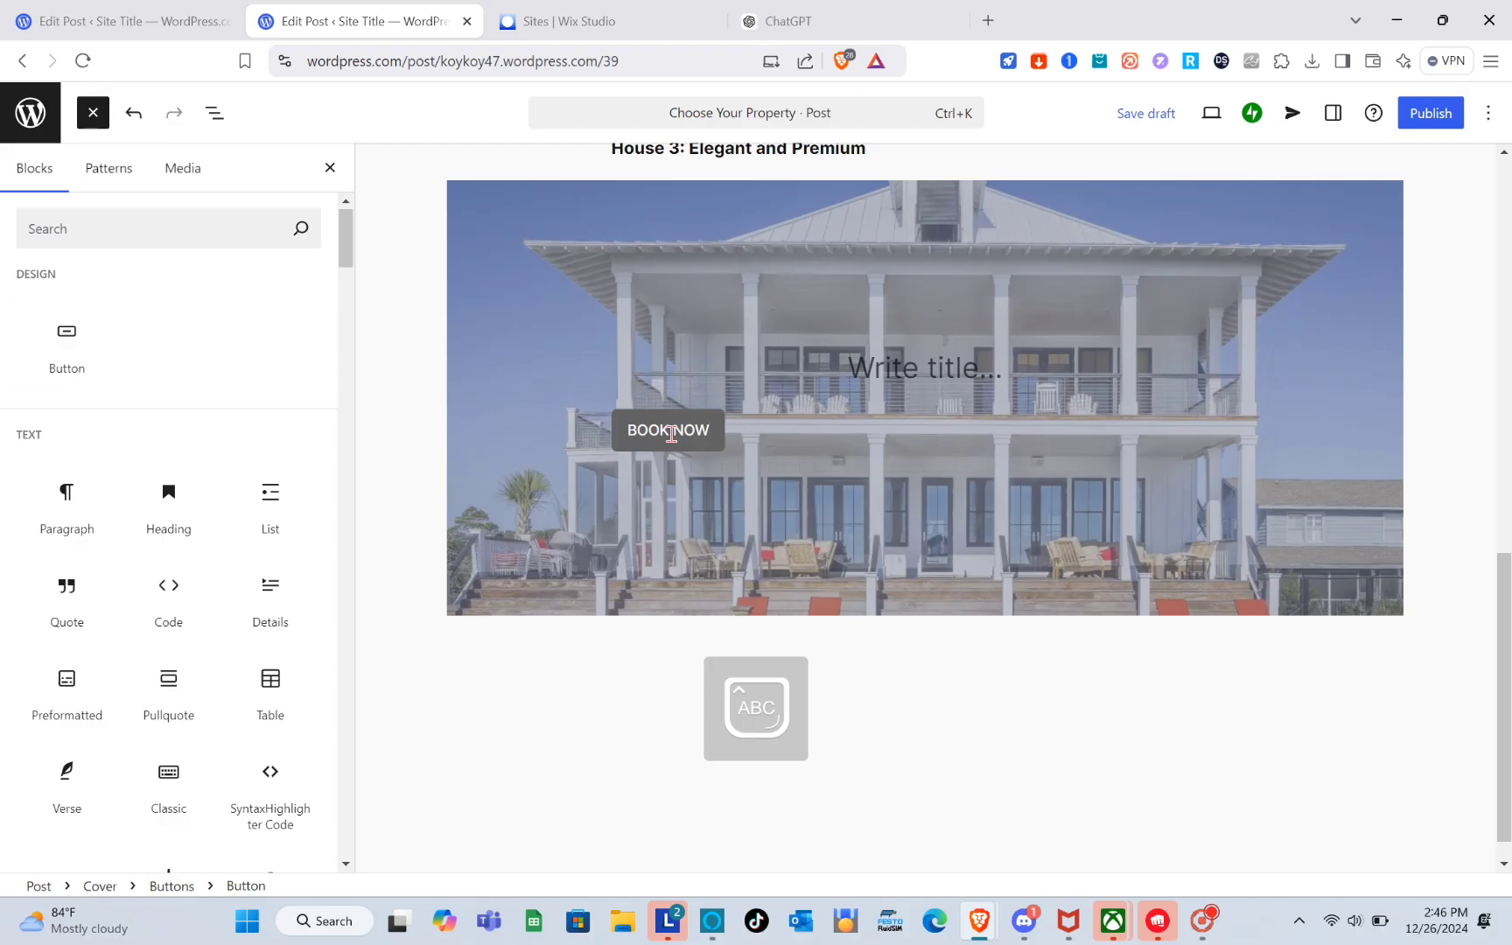
pyautogui.press('Return')
pyautogui.press('BackSpace')
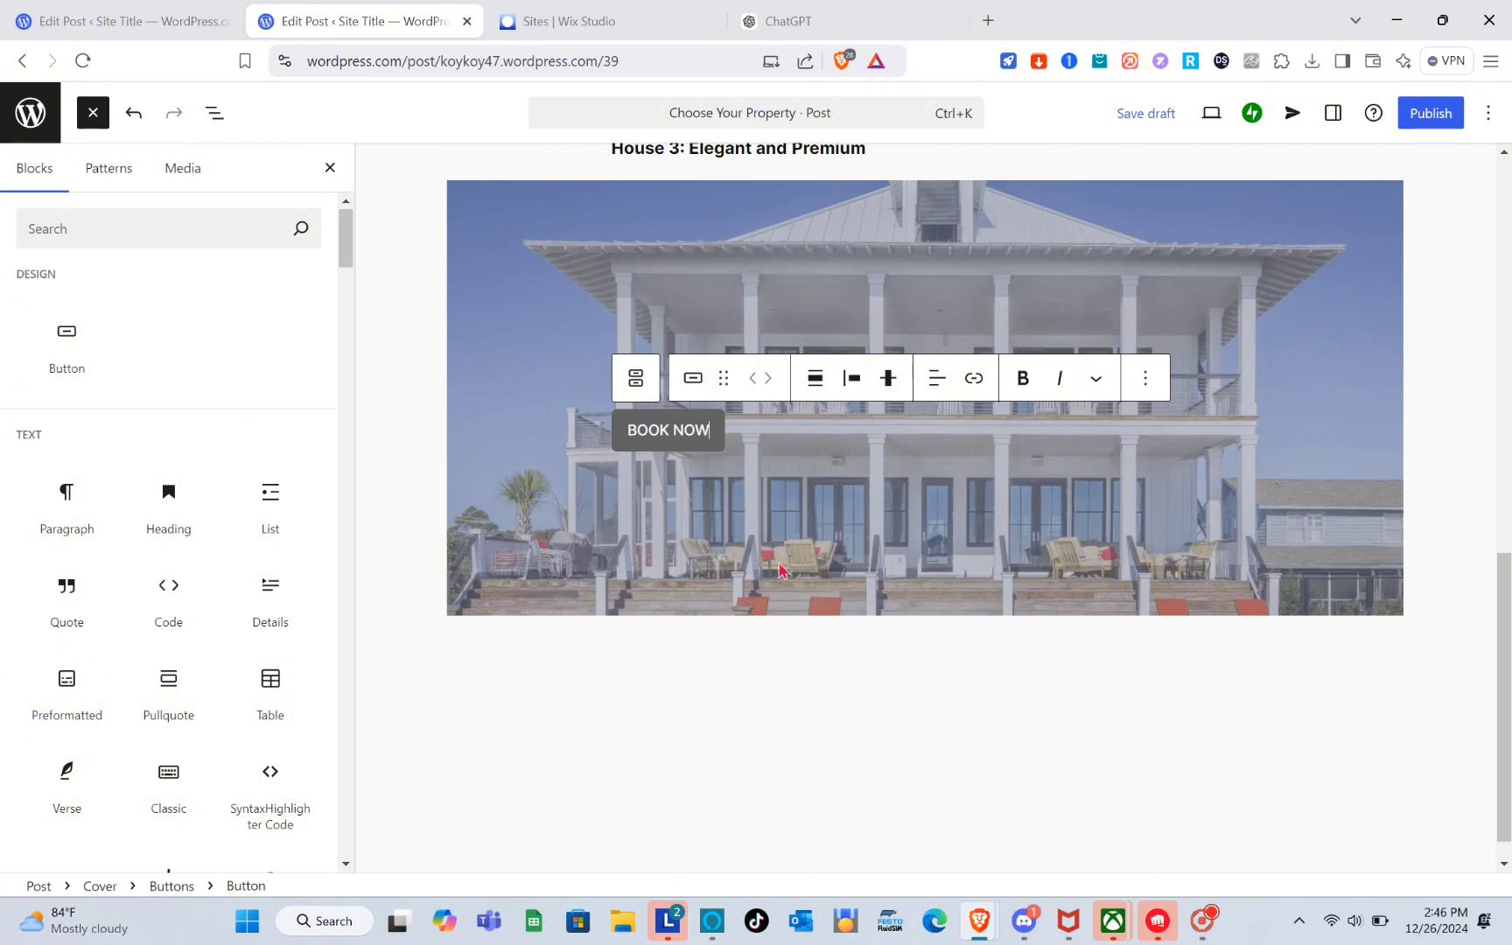
pyautogui.click(723, 643)
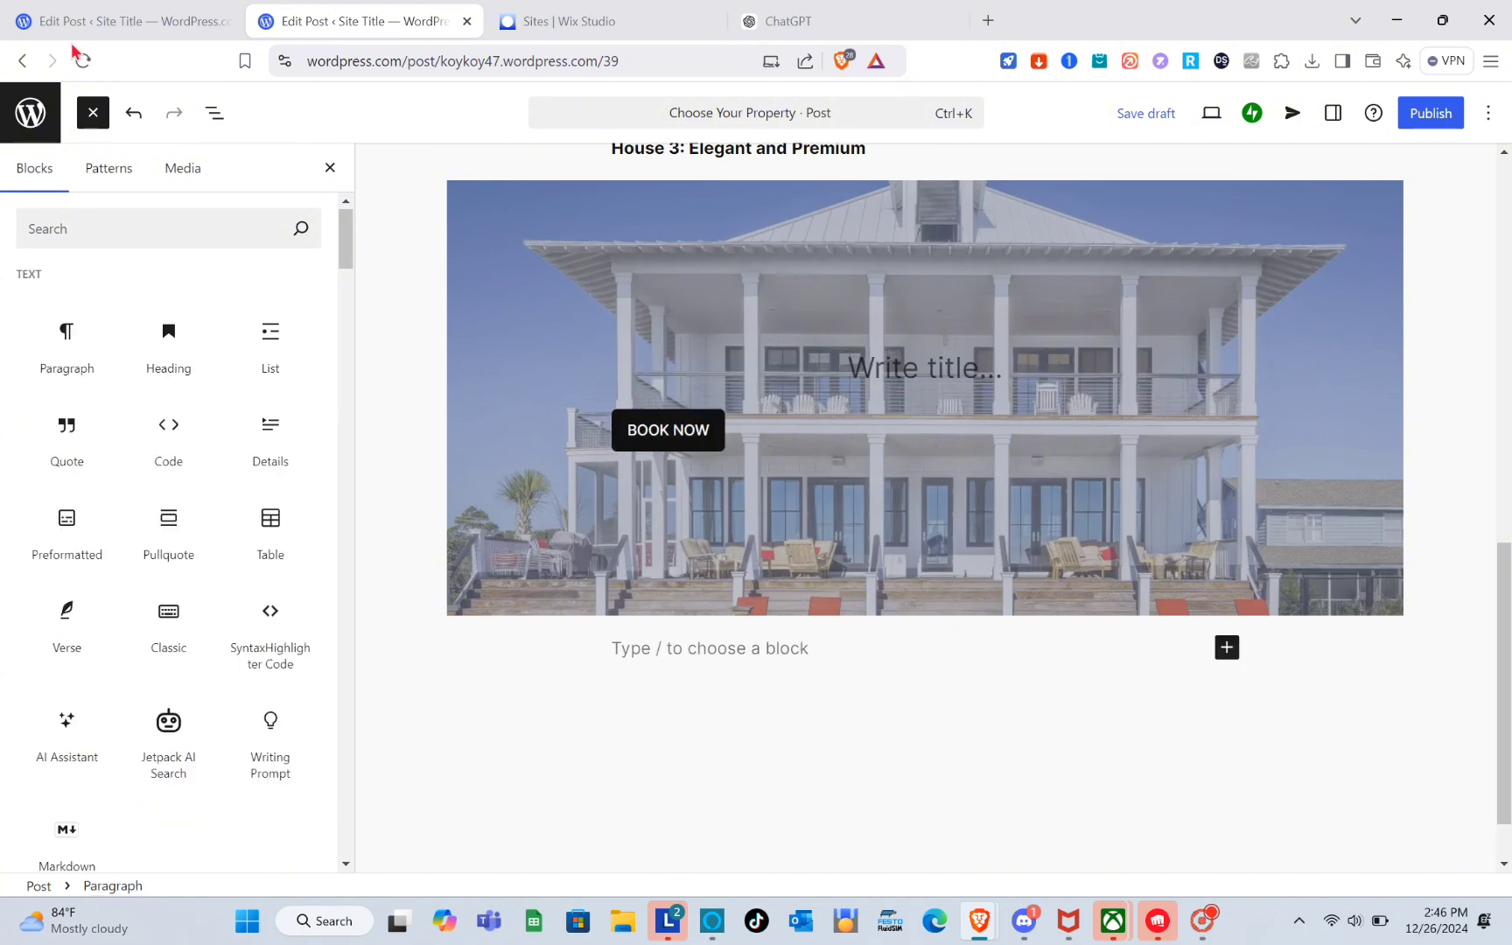
# Following the first listing in the existing post, insert a Media & Text block below the cover with pexels-binyaminmellish-106399.jpg.
pyautogui.click(79, 13)
pyautogui.scroll(-10, 442, 421)
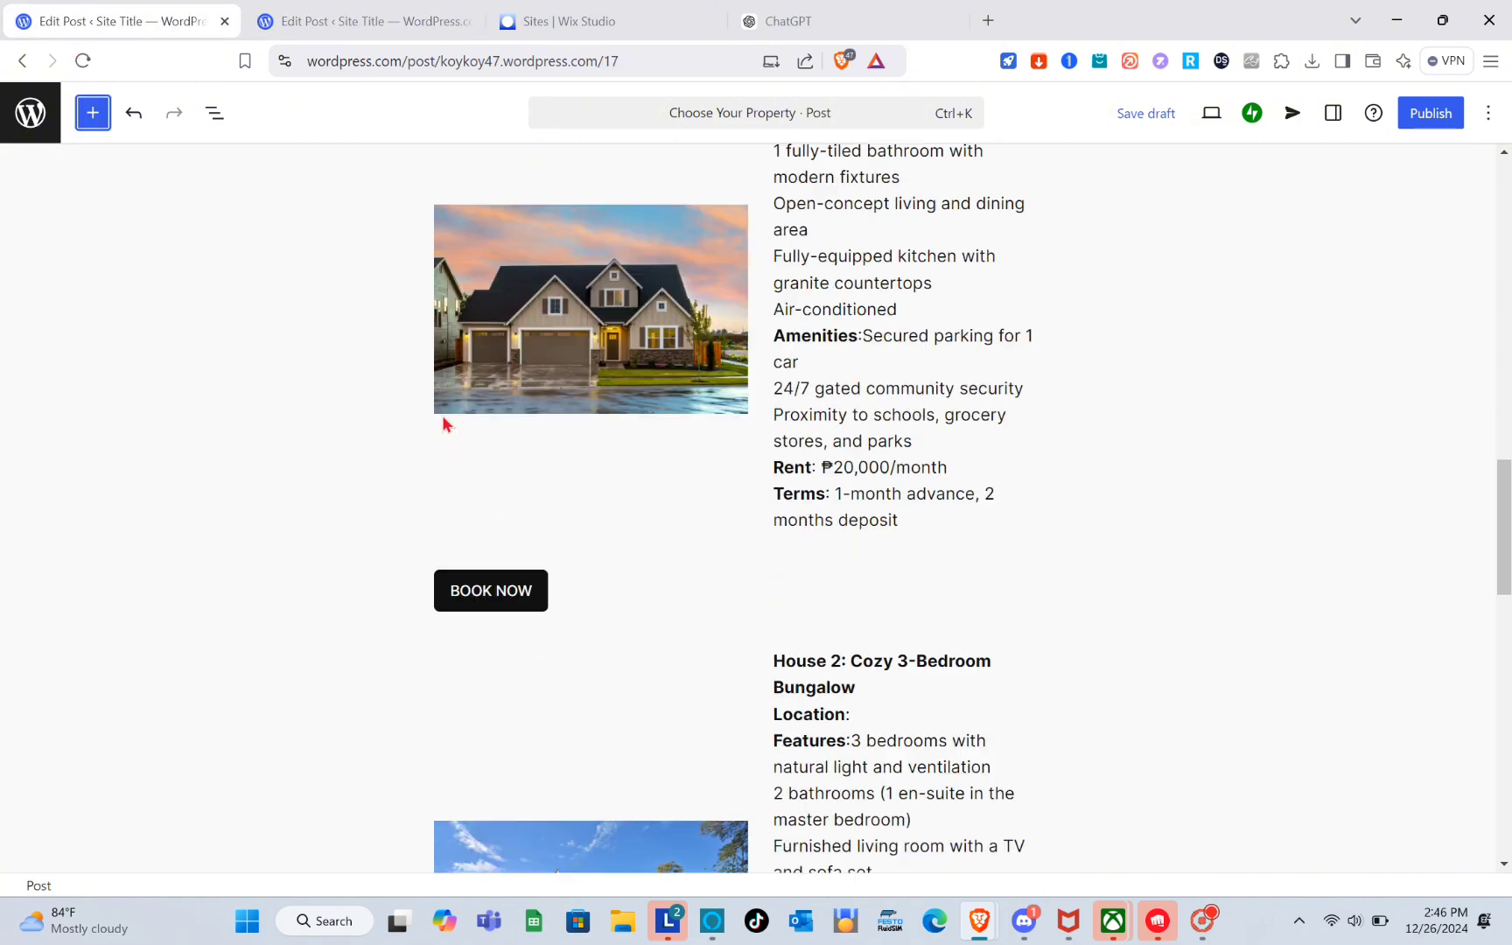
pyautogui.scroll(1, 442, 422)
pyautogui.scroll(-6, 442, 422)
pyautogui.scroll(9, 442, 422)
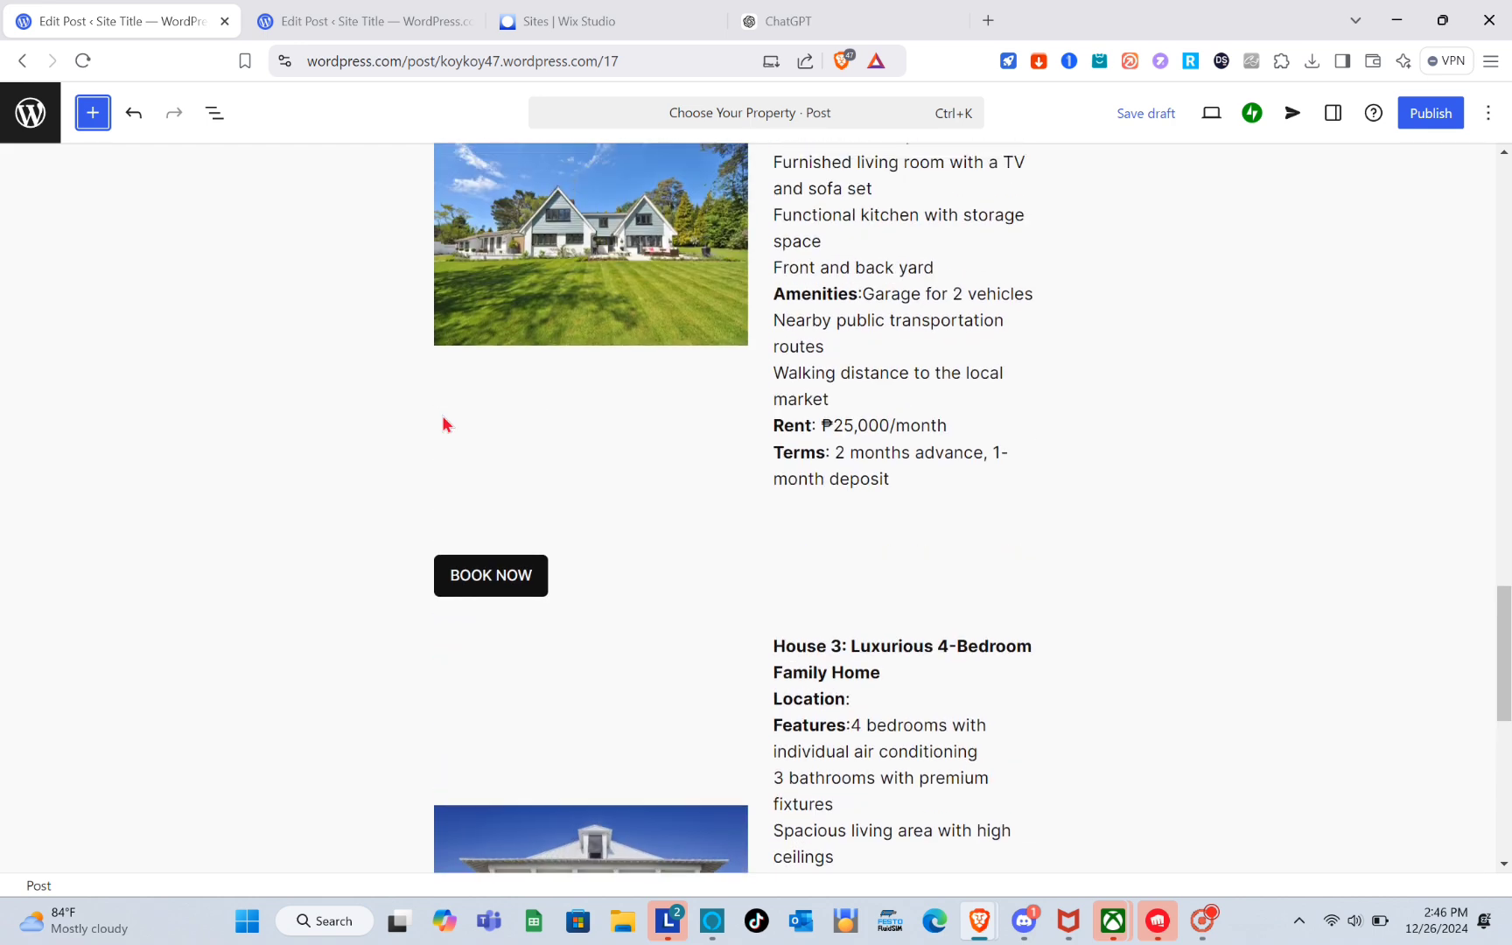
pyautogui.click(352, 10)
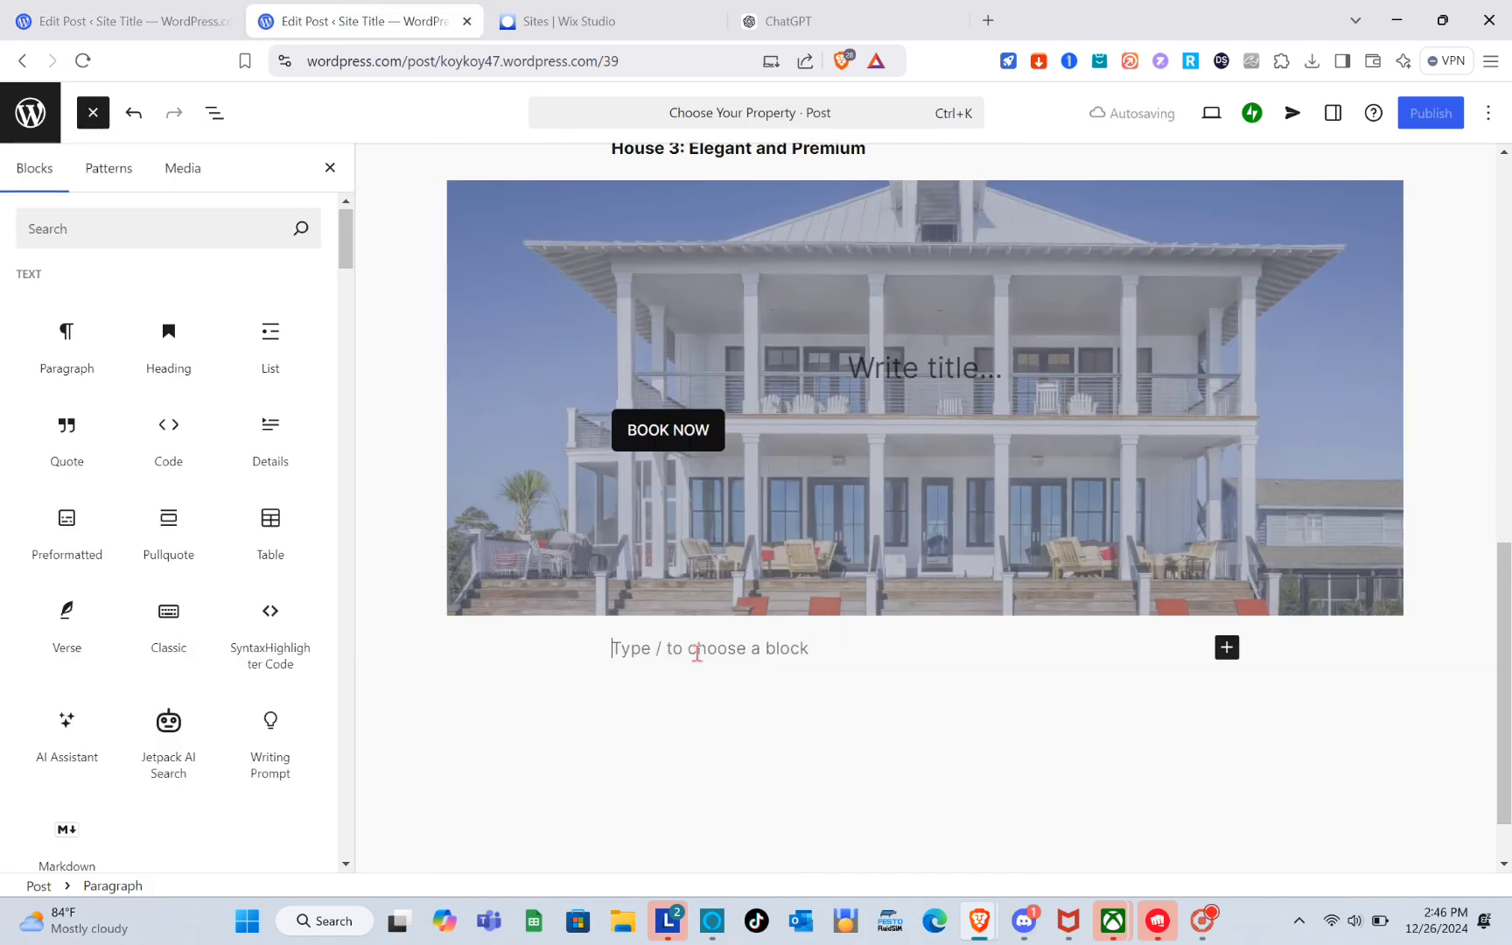
pyautogui.scroll(-6, 280, 691)
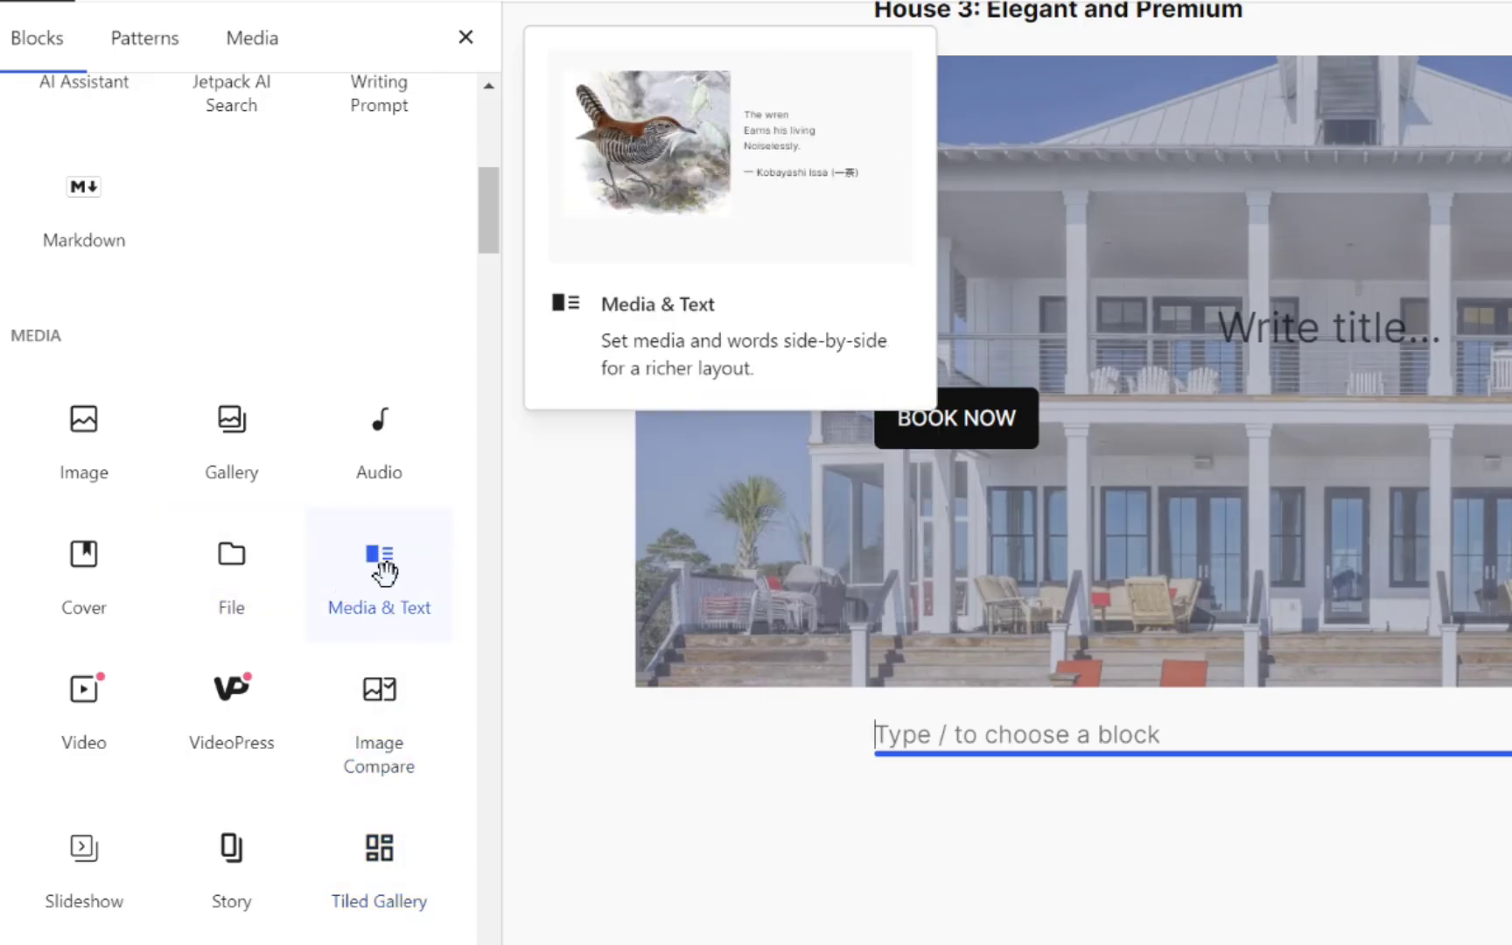
pyautogui.click(275, 538)
pyautogui.scroll(-3, 1260, 893)
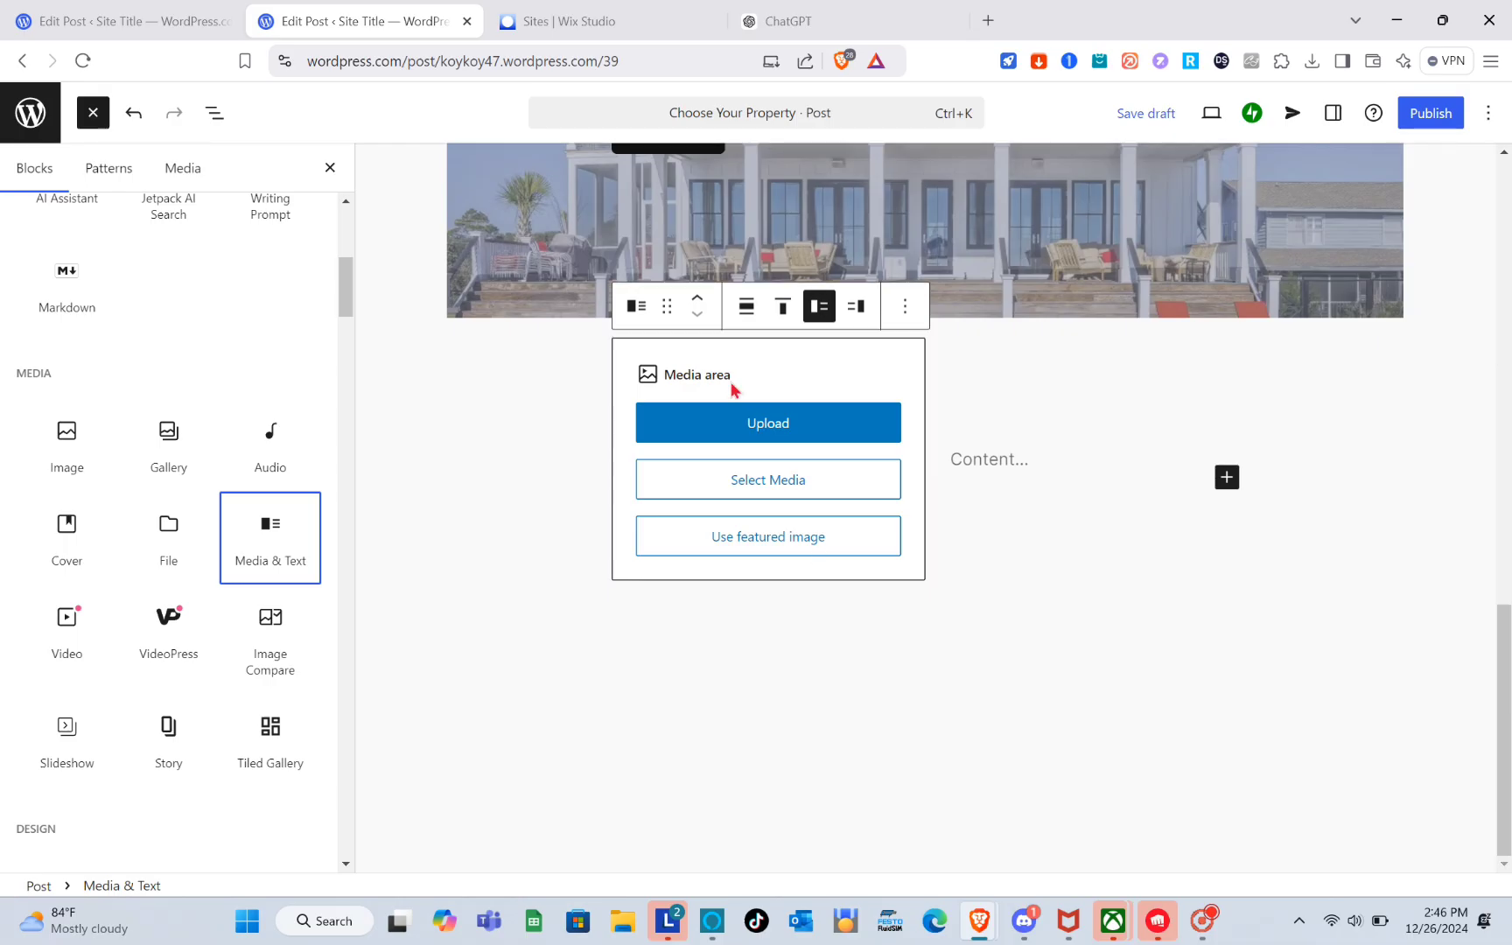
pyautogui.click(742, 434)
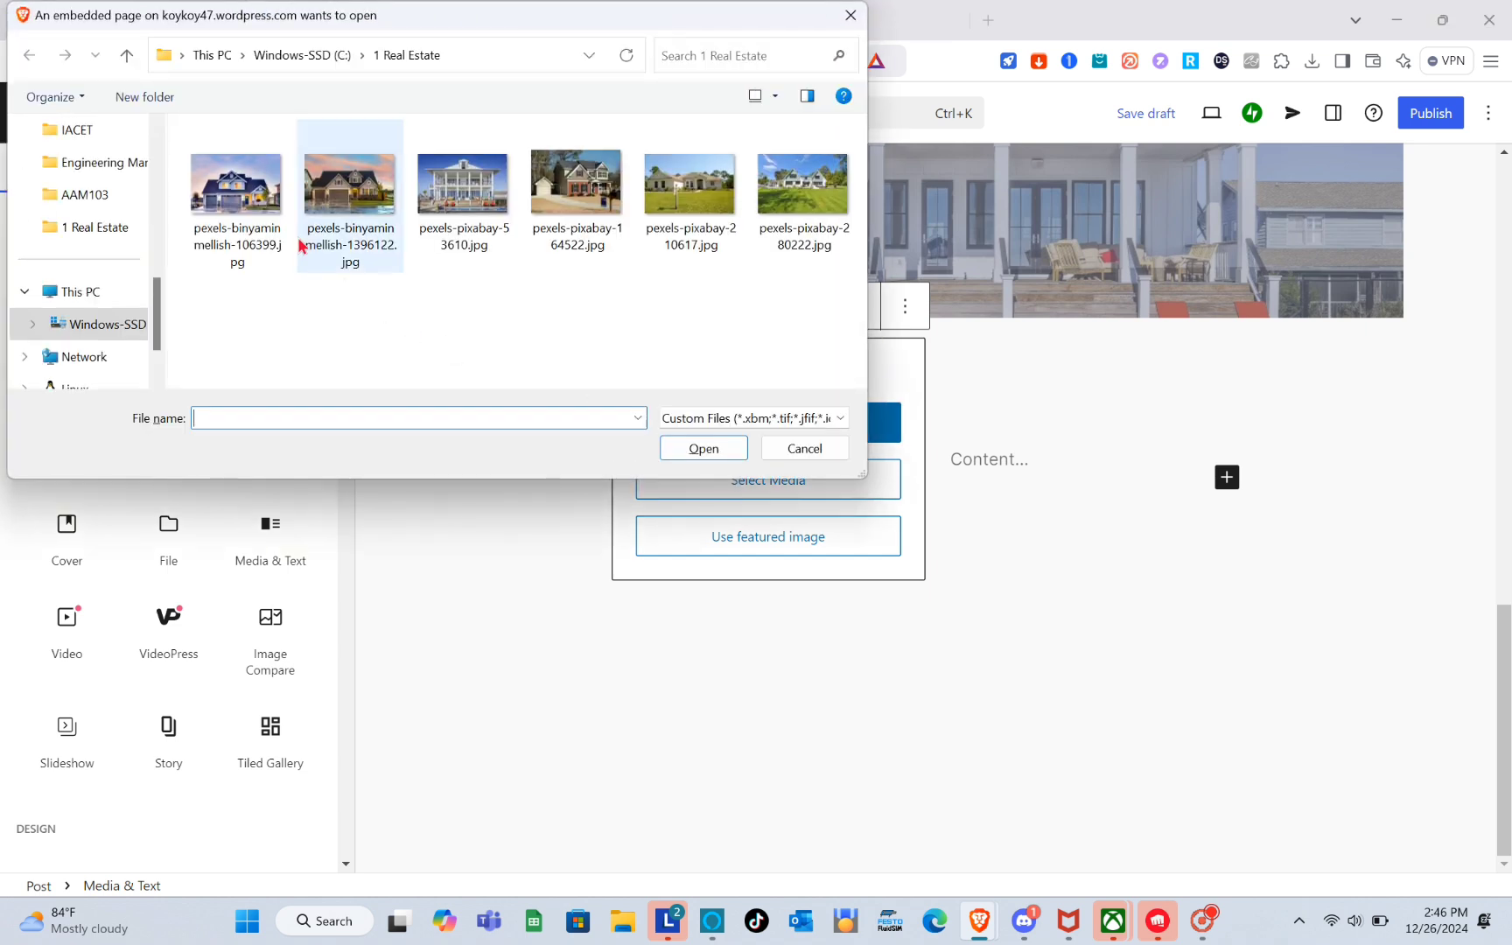
pyautogui.click(254, 204)
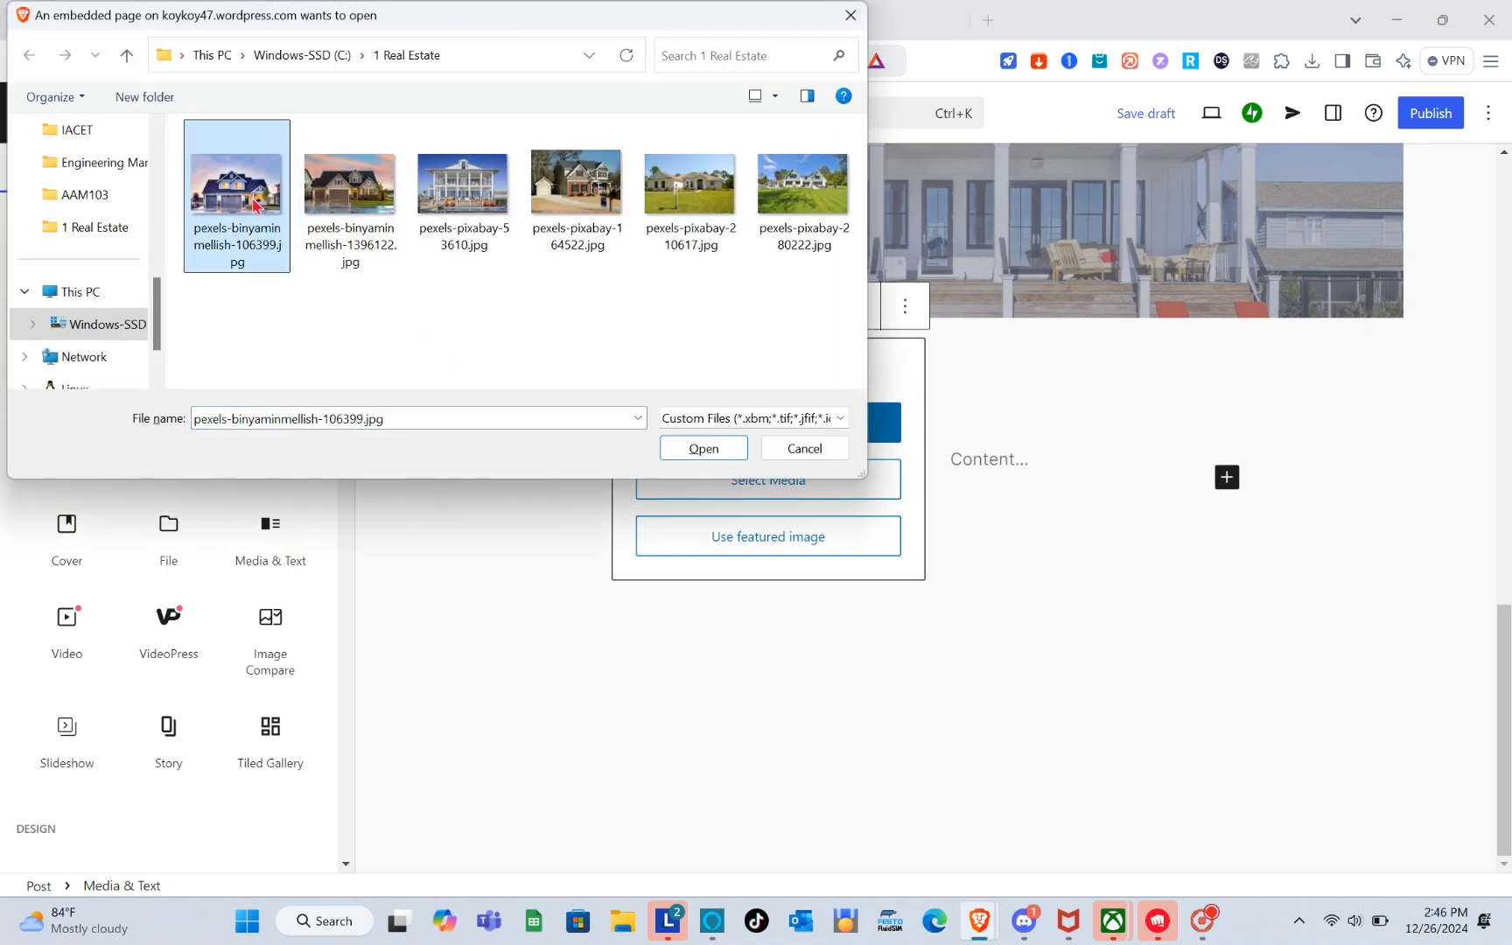
pyautogui.doubleClick(254, 203)
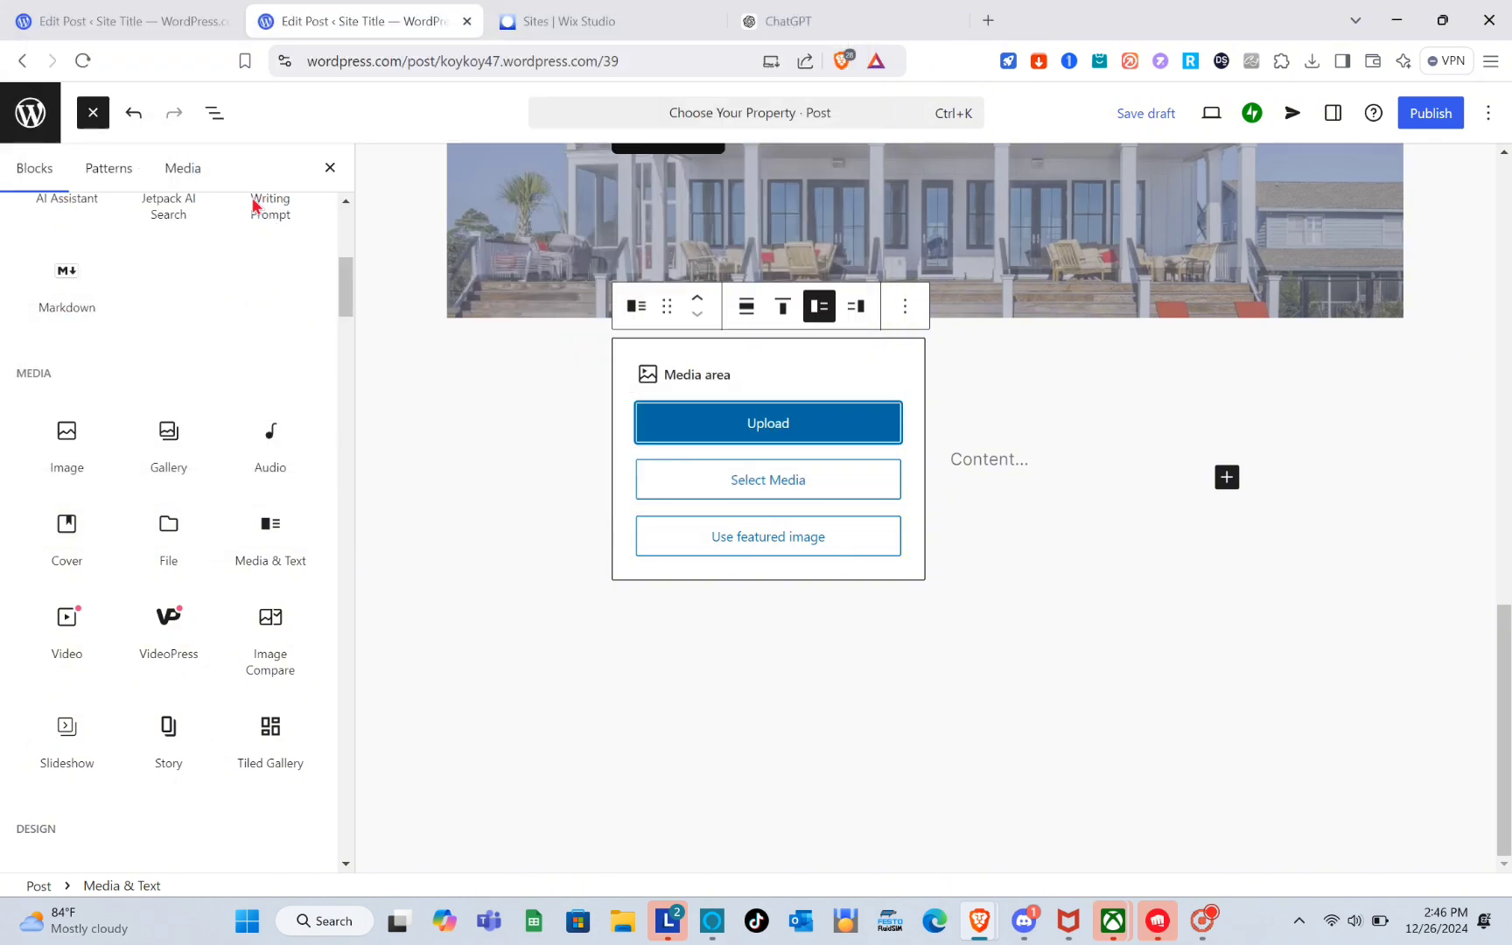
# Review the house rental descriptions in the ChatGPT conversation against the new post's layout.
pyautogui.scroll(12, 743, 584)
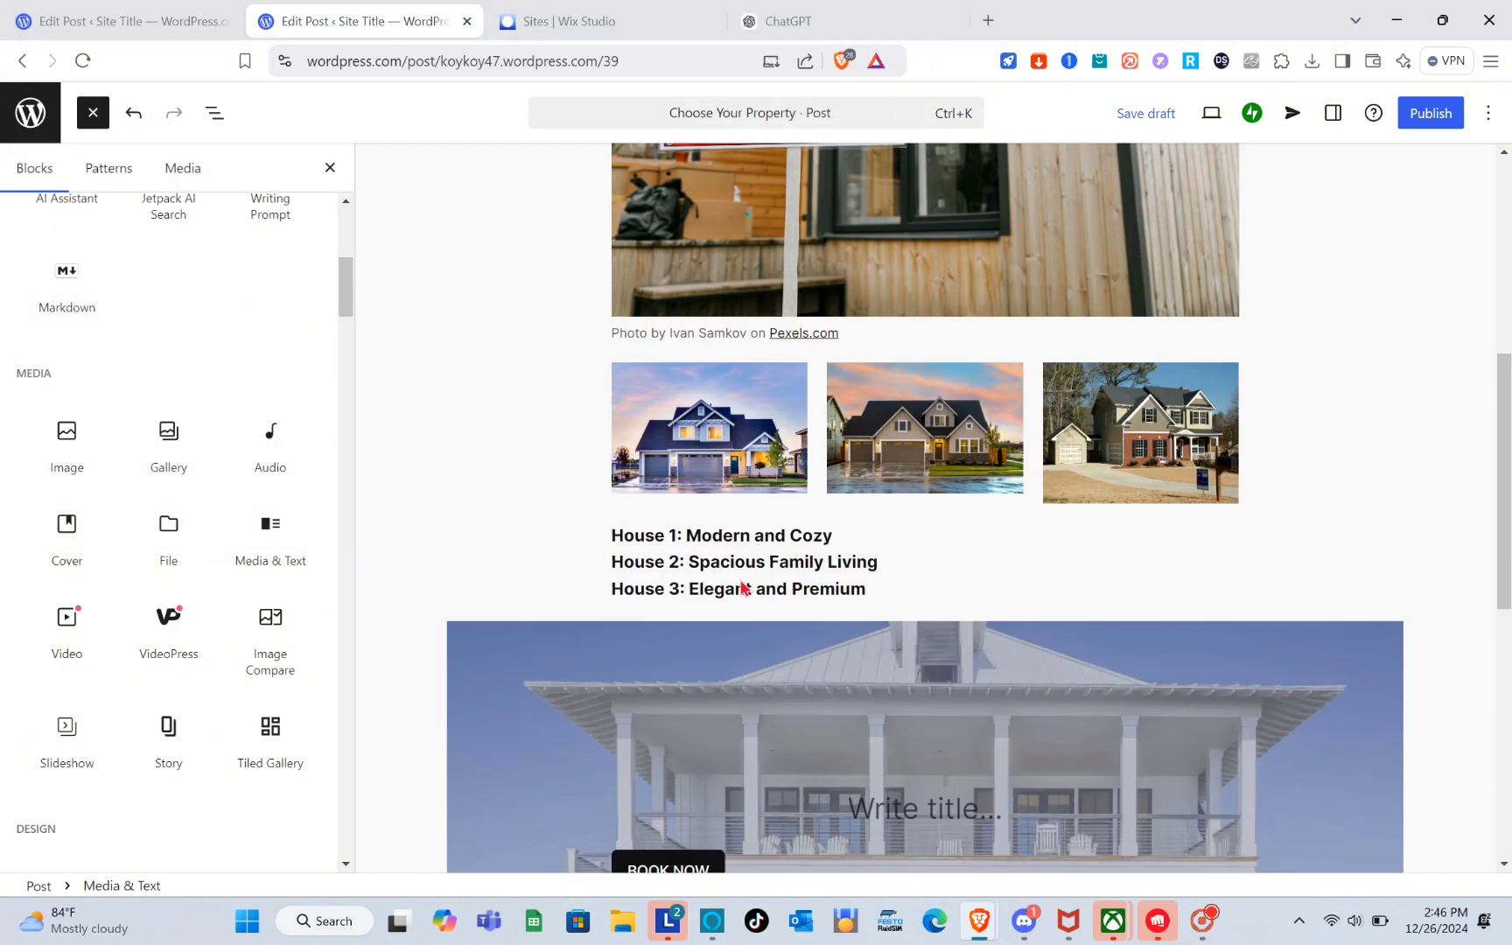
pyautogui.scroll(-5, 743, 584)
pyautogui.scroll(-8, 737, 578)
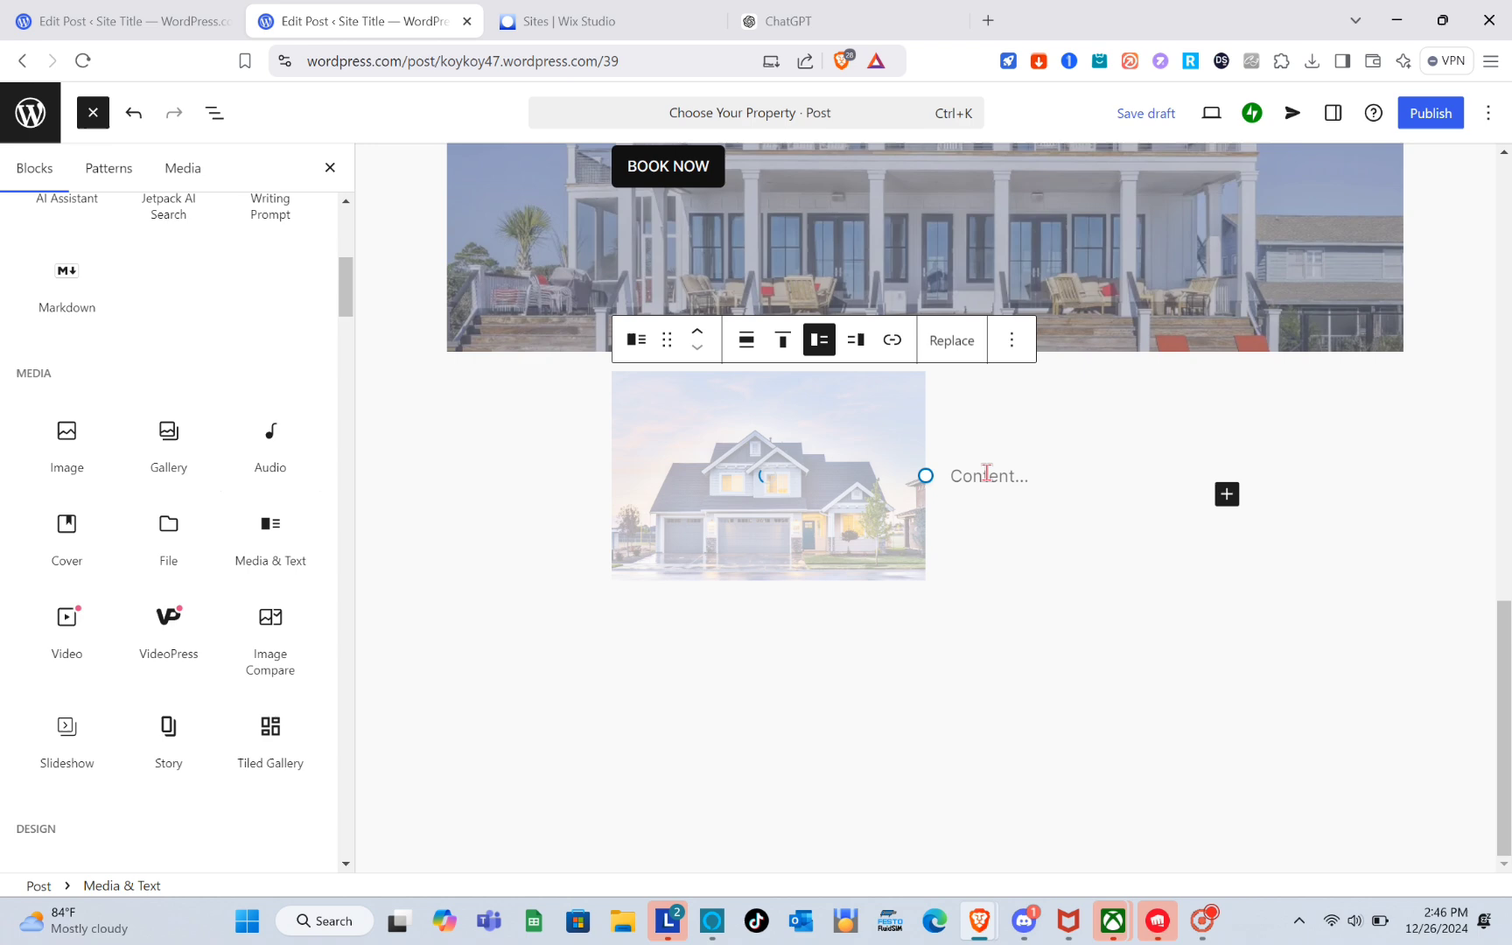
pyautogui.click(986, 473)
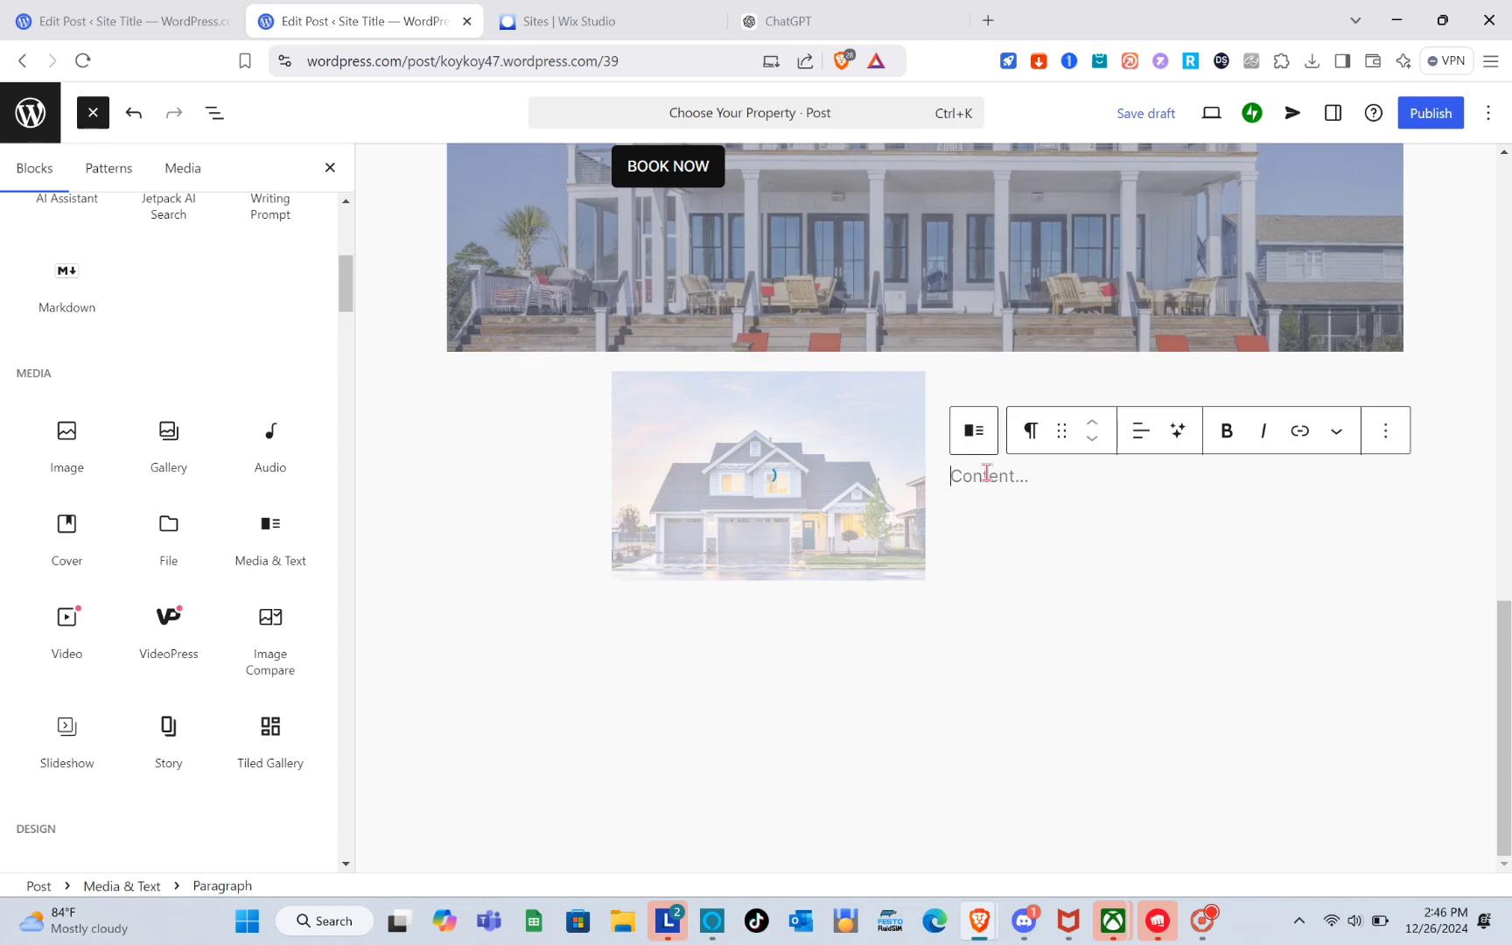
pyautogui.click(840, 13)
pyautogui.scroll(5, 736, 438)
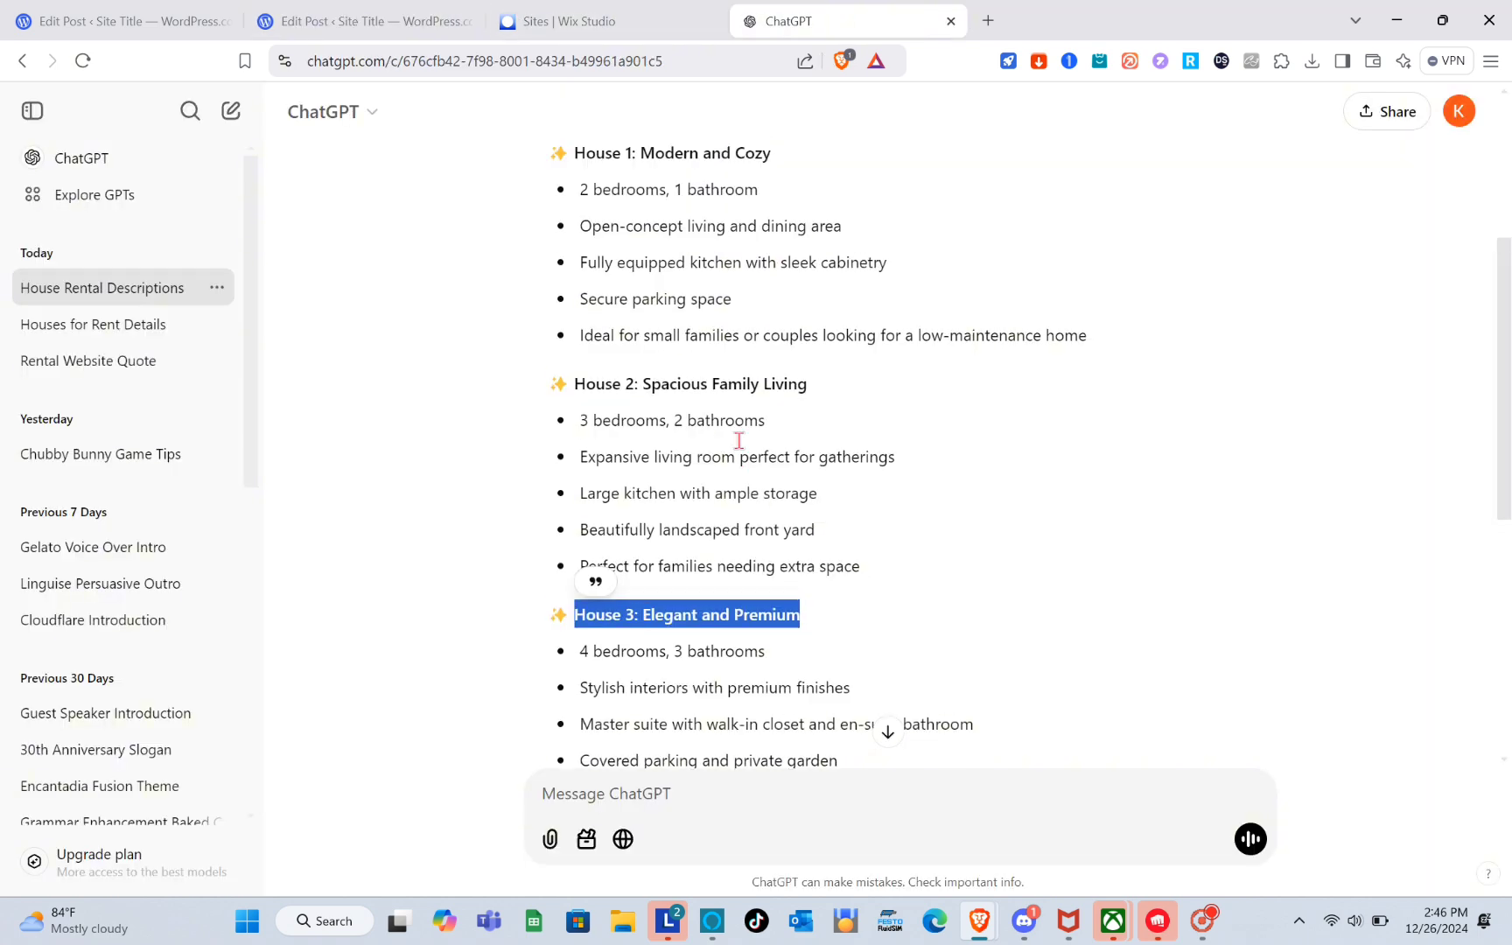
pyautogui.scroll(-3, 669, 382)
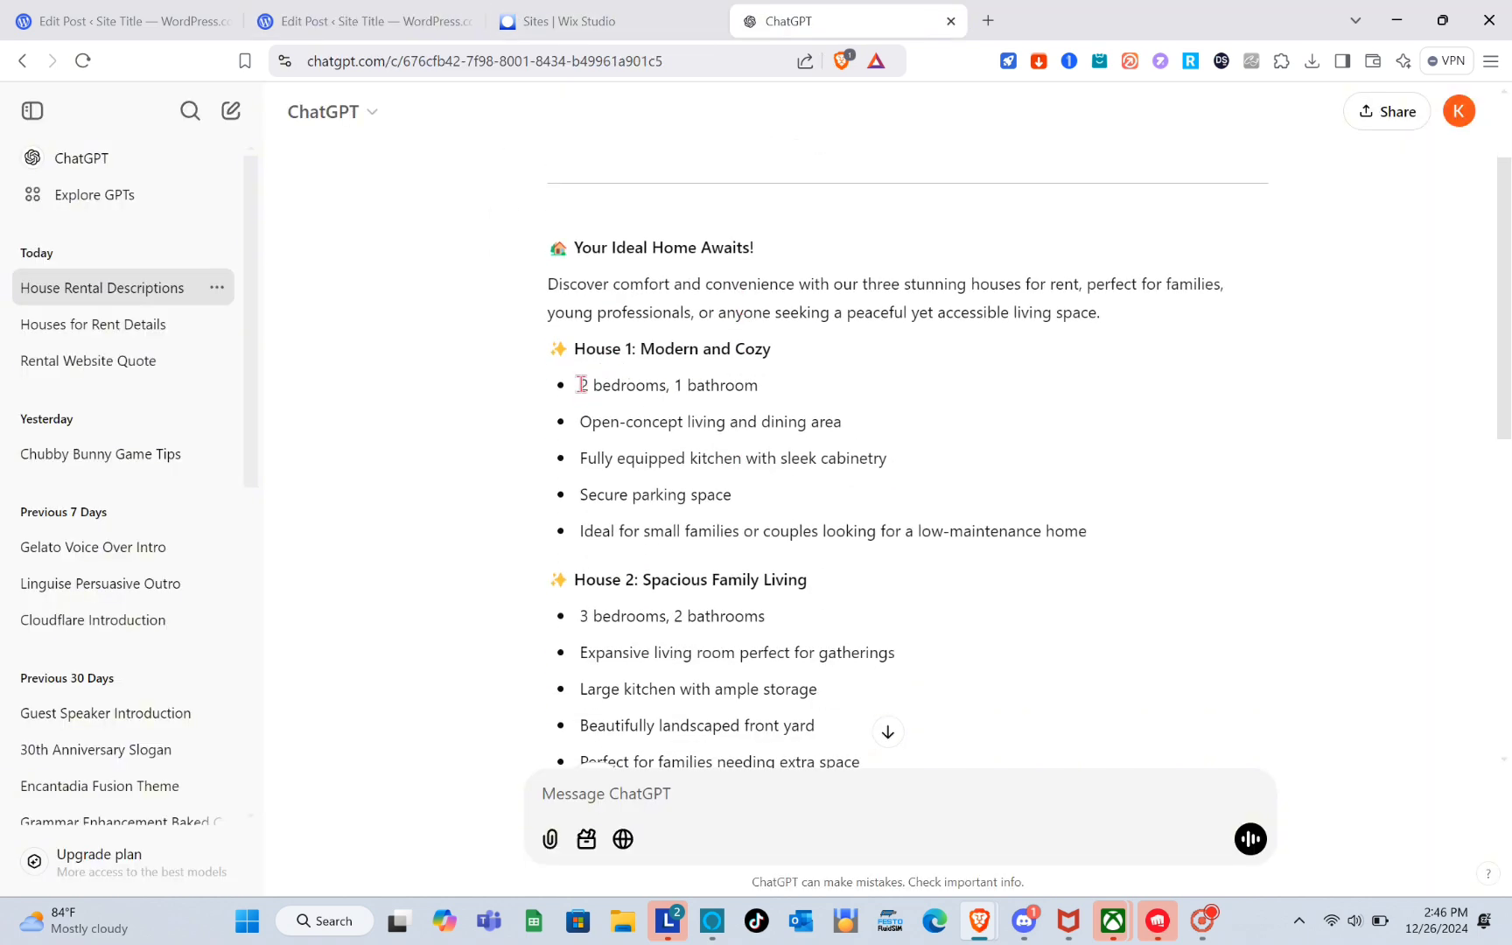
pyautogui.scroll(-8, 803, 448)
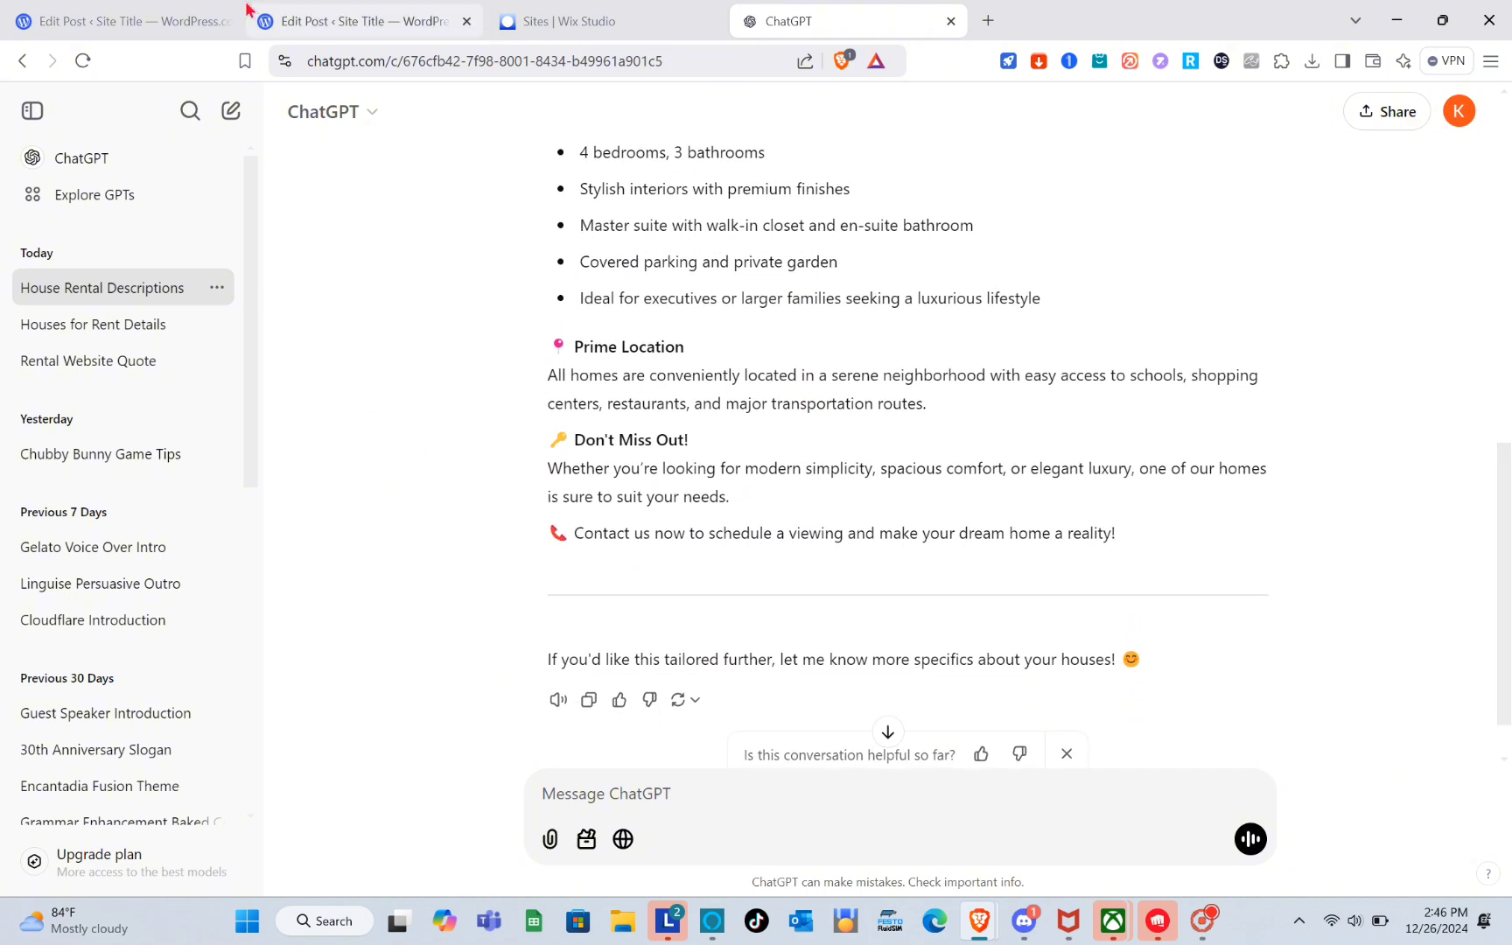
pyautogui.scroll(4, 631, 364)
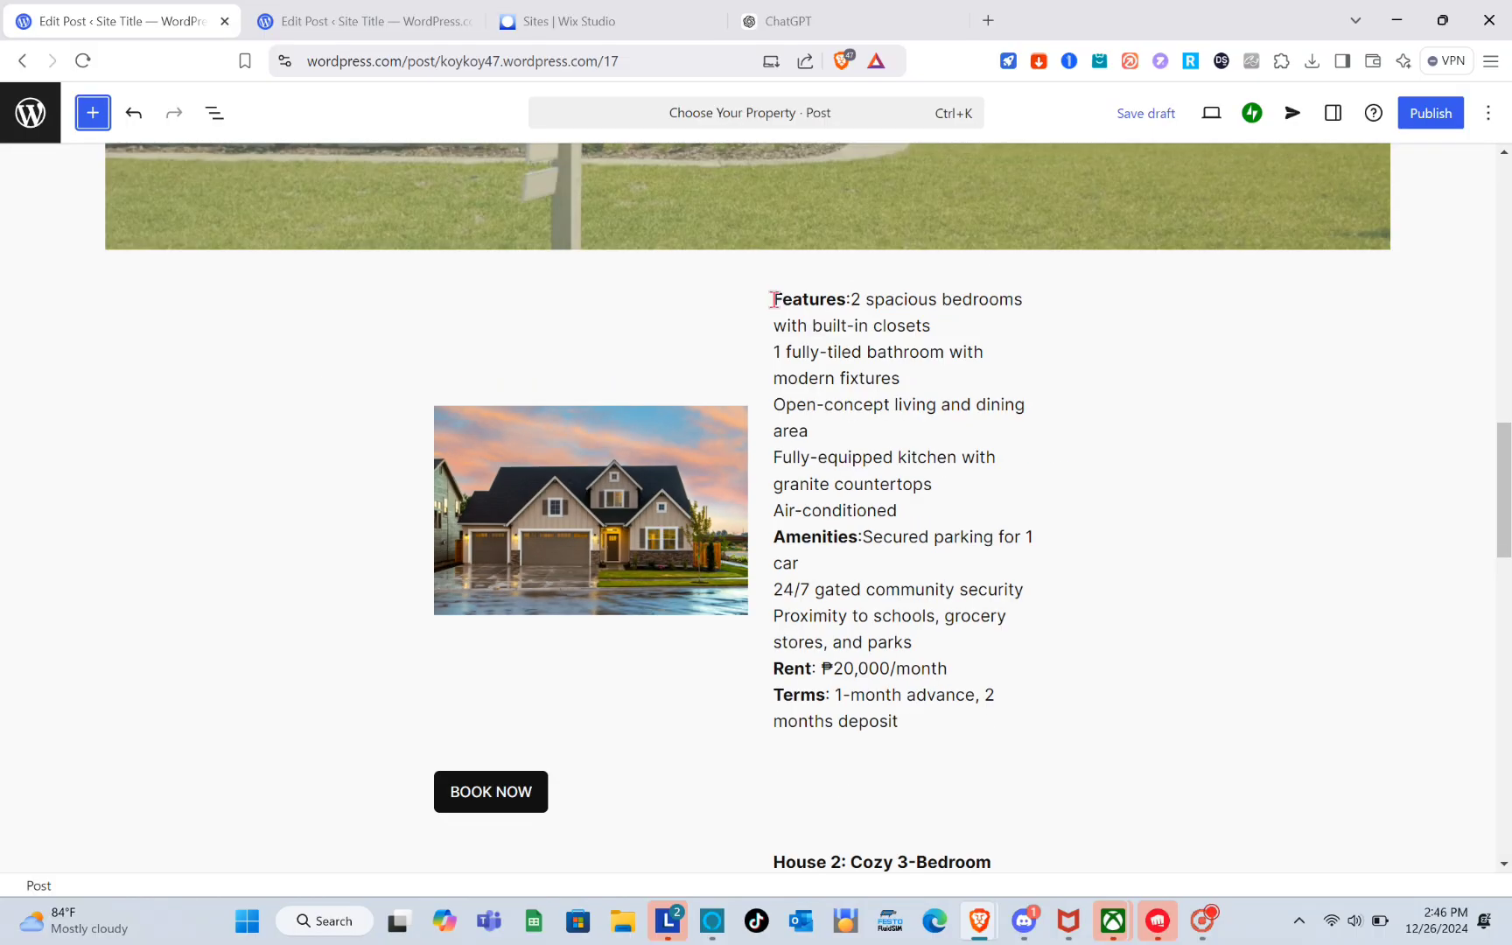
# Copy the first house's features, amenities, rent and terms from the existing listing into the new Media & Text content.
pyautogui.moveTo(773, 299); pyautogui.dragTo(957, 725)
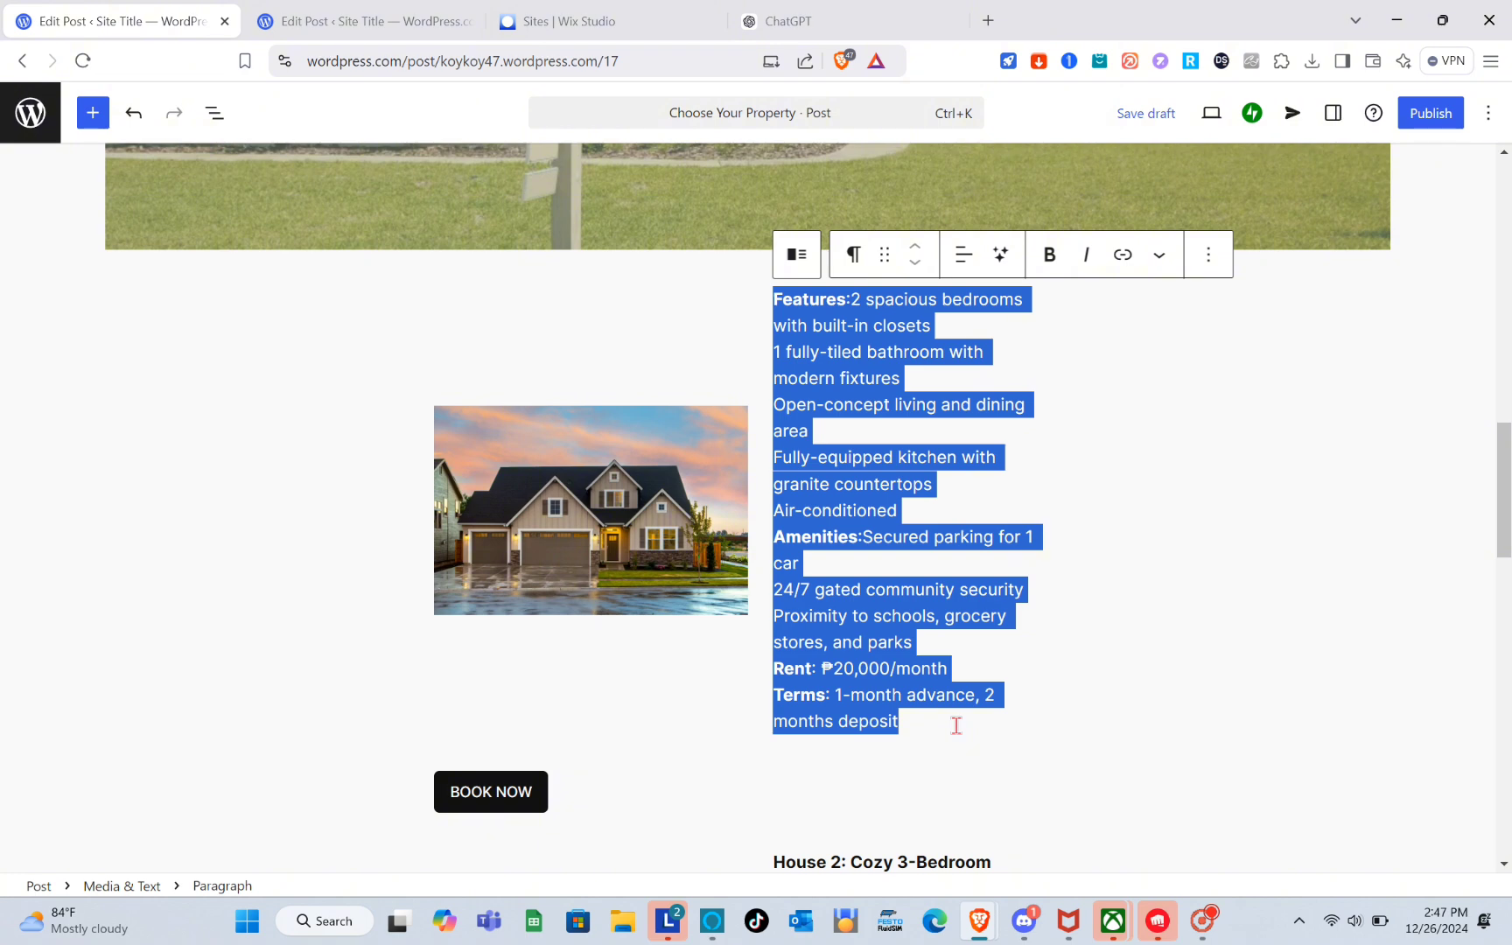
pyautogui.click(463, 10)
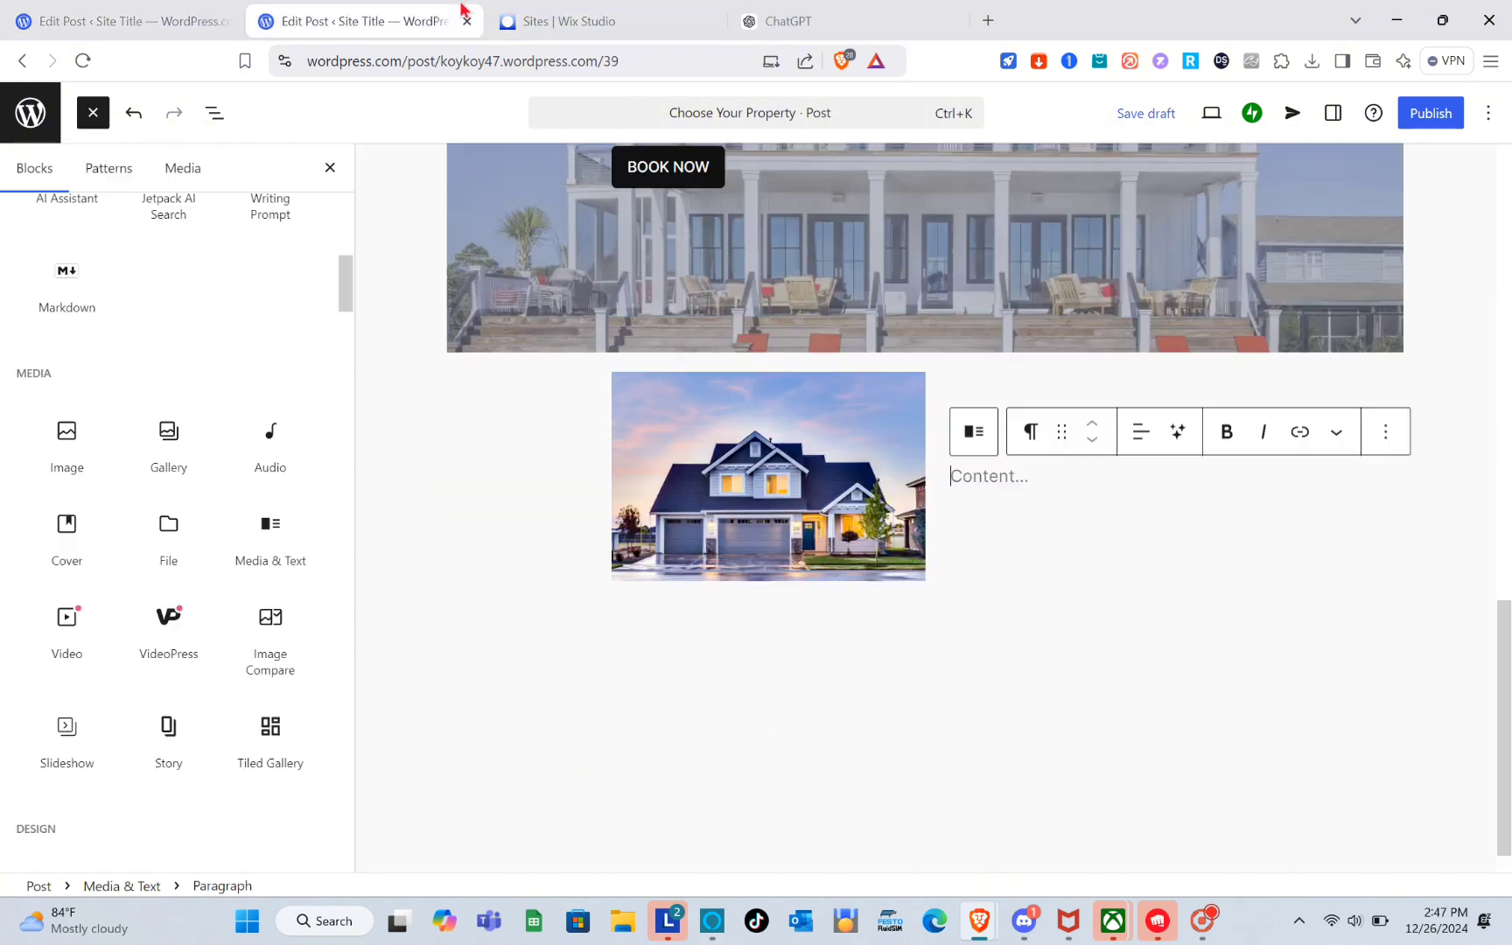
pyautogui.hotkey('ctrl', 'v')
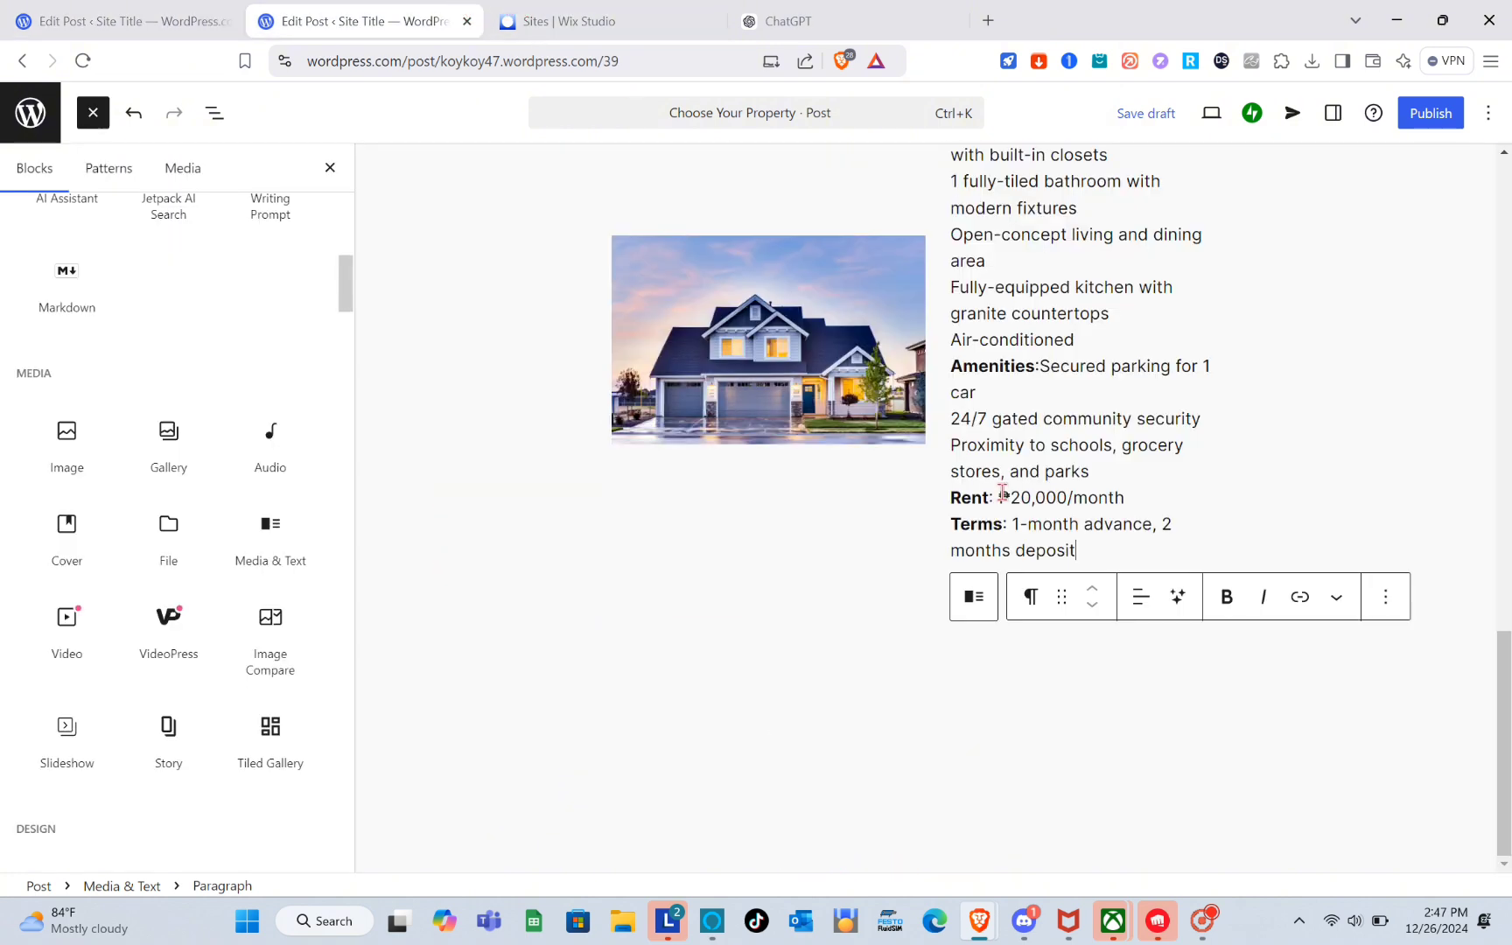
# Add a Buttons block labelled BOOK NOW below the first house's Media & Text block.
pyautogui.click(776, 604)
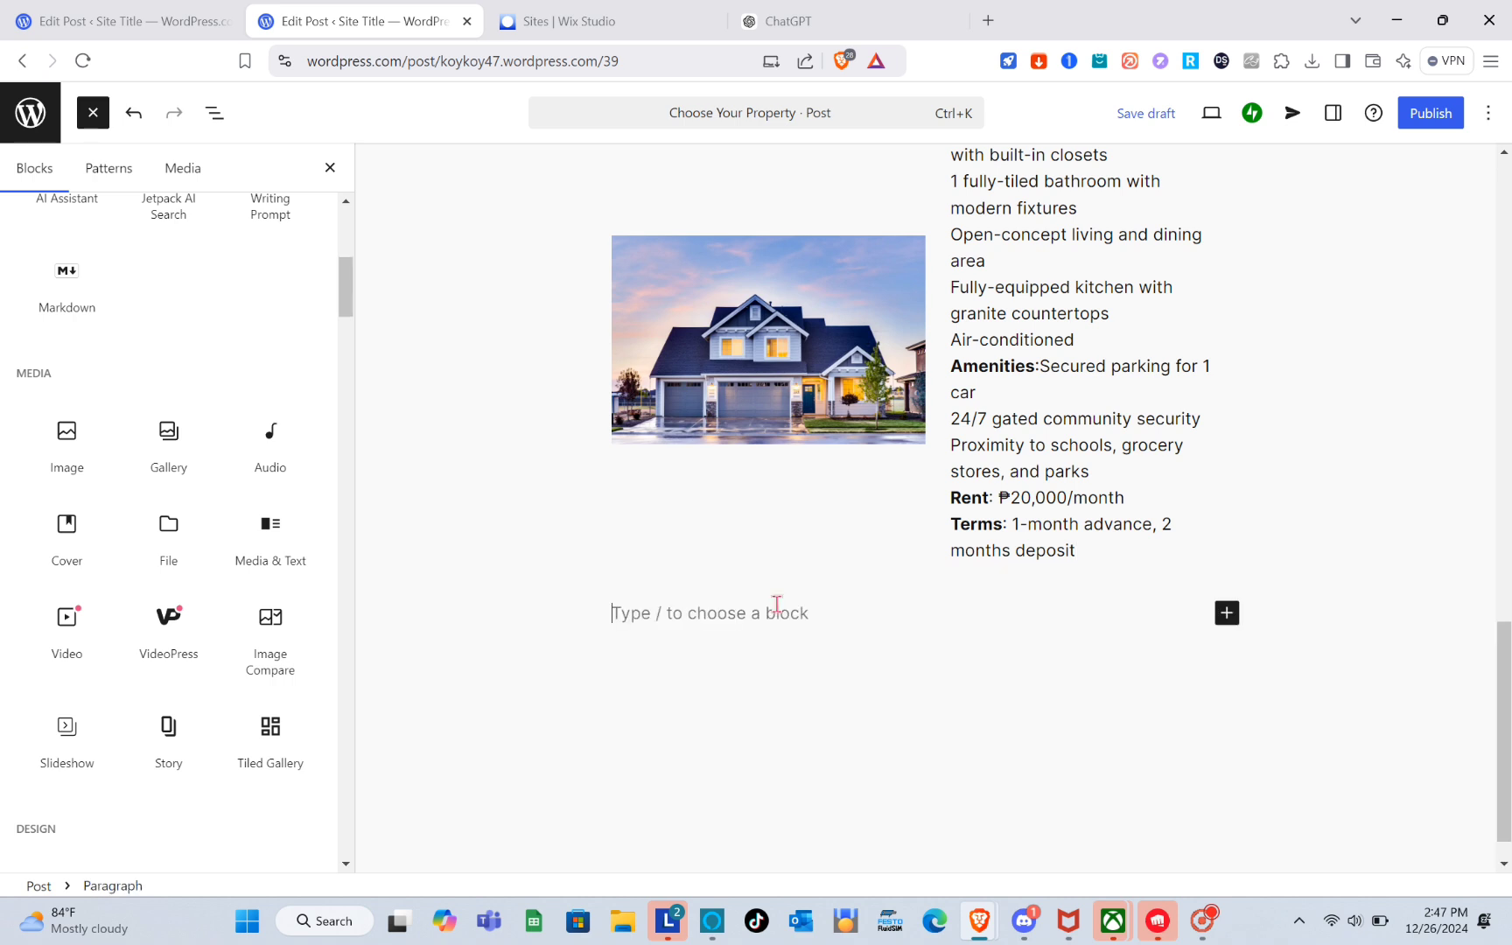
pyautogui.click(730, 511)
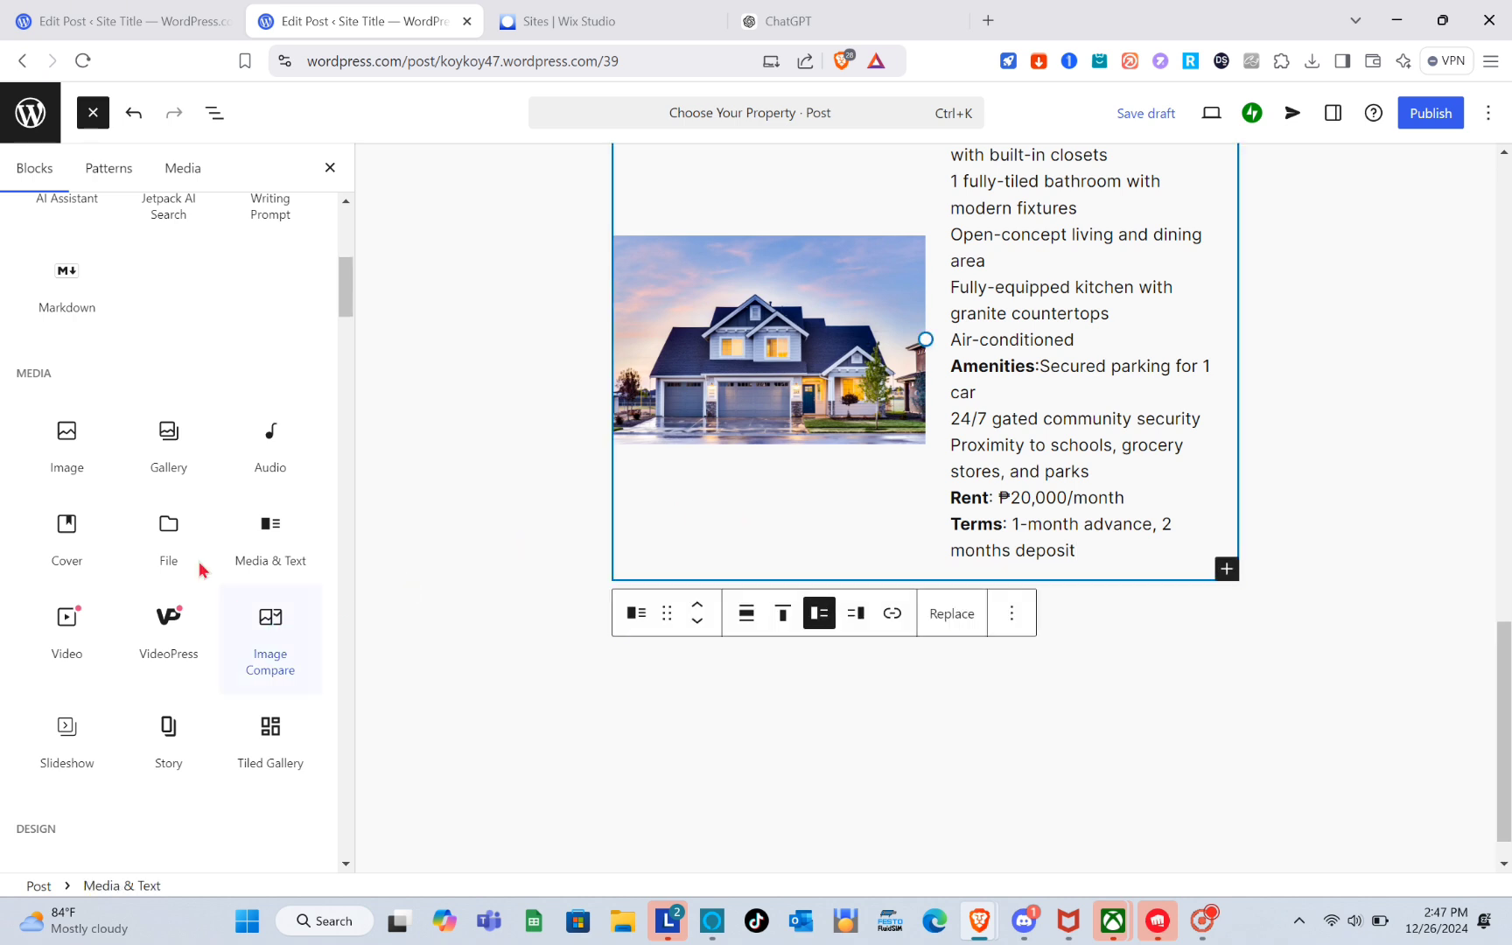
pyautogui.scroll(-3, 79, 578)
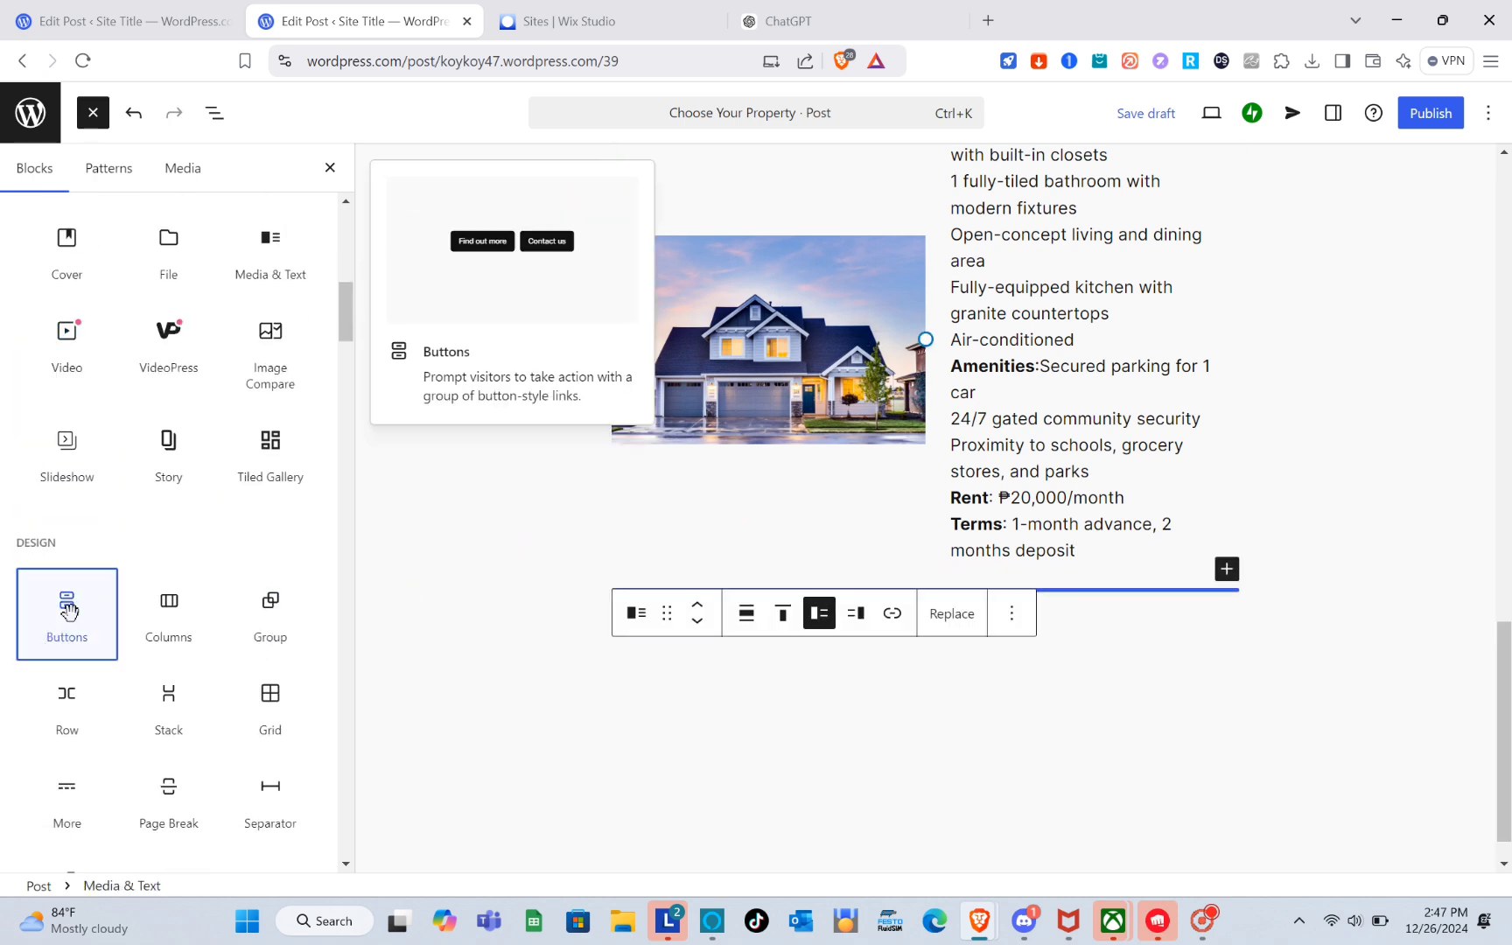
pyautogui.click(68, 610)
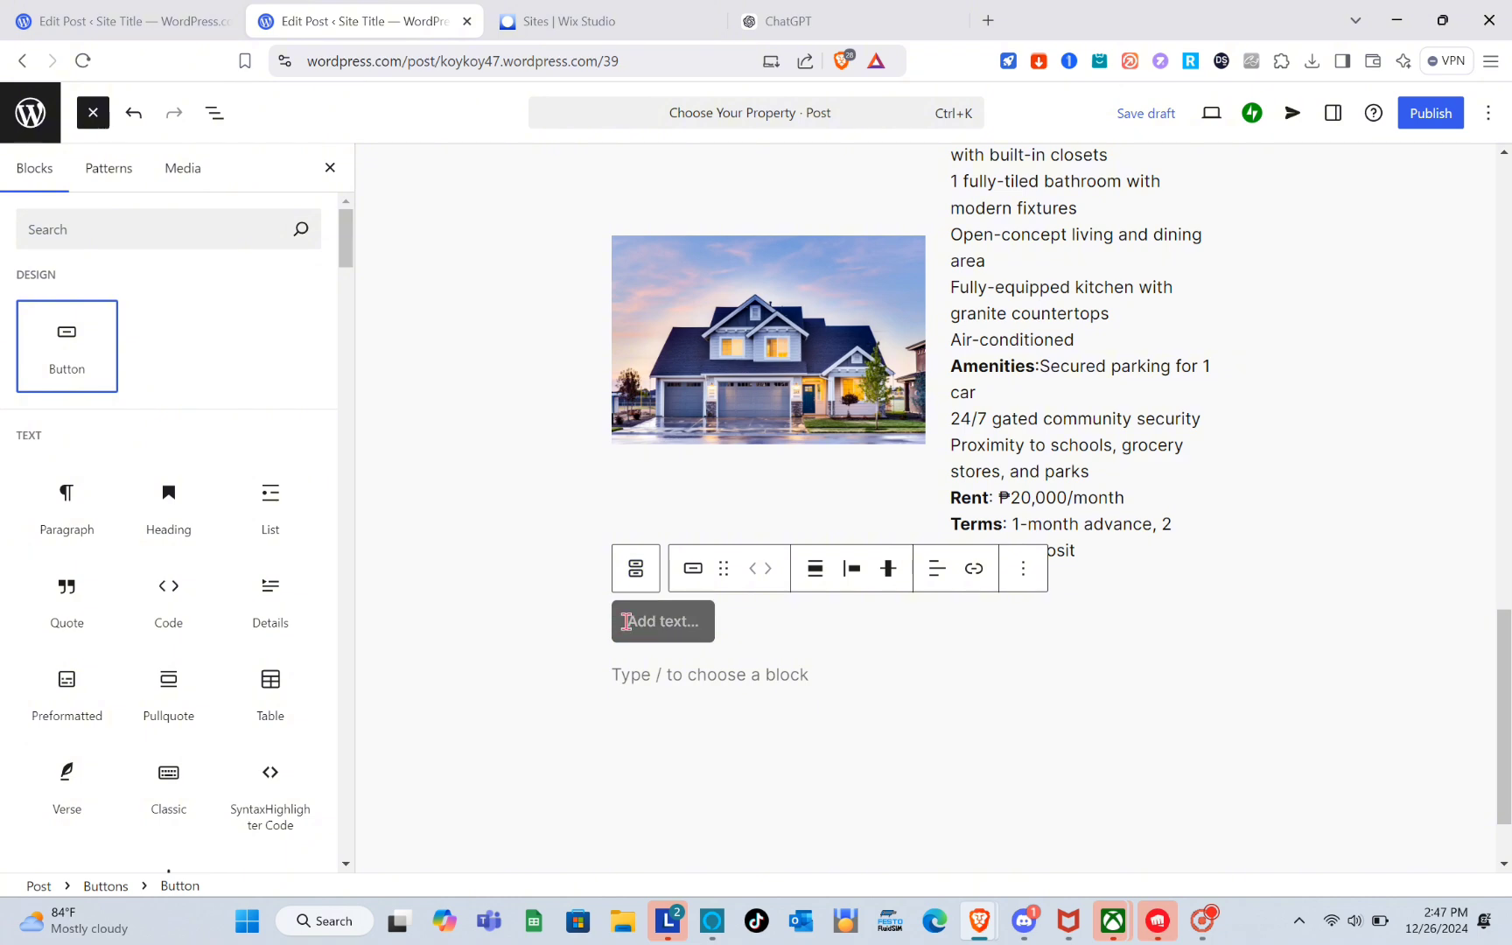
pyautogui.click(654, 618)
pyautogui.write('BOOK NOW')
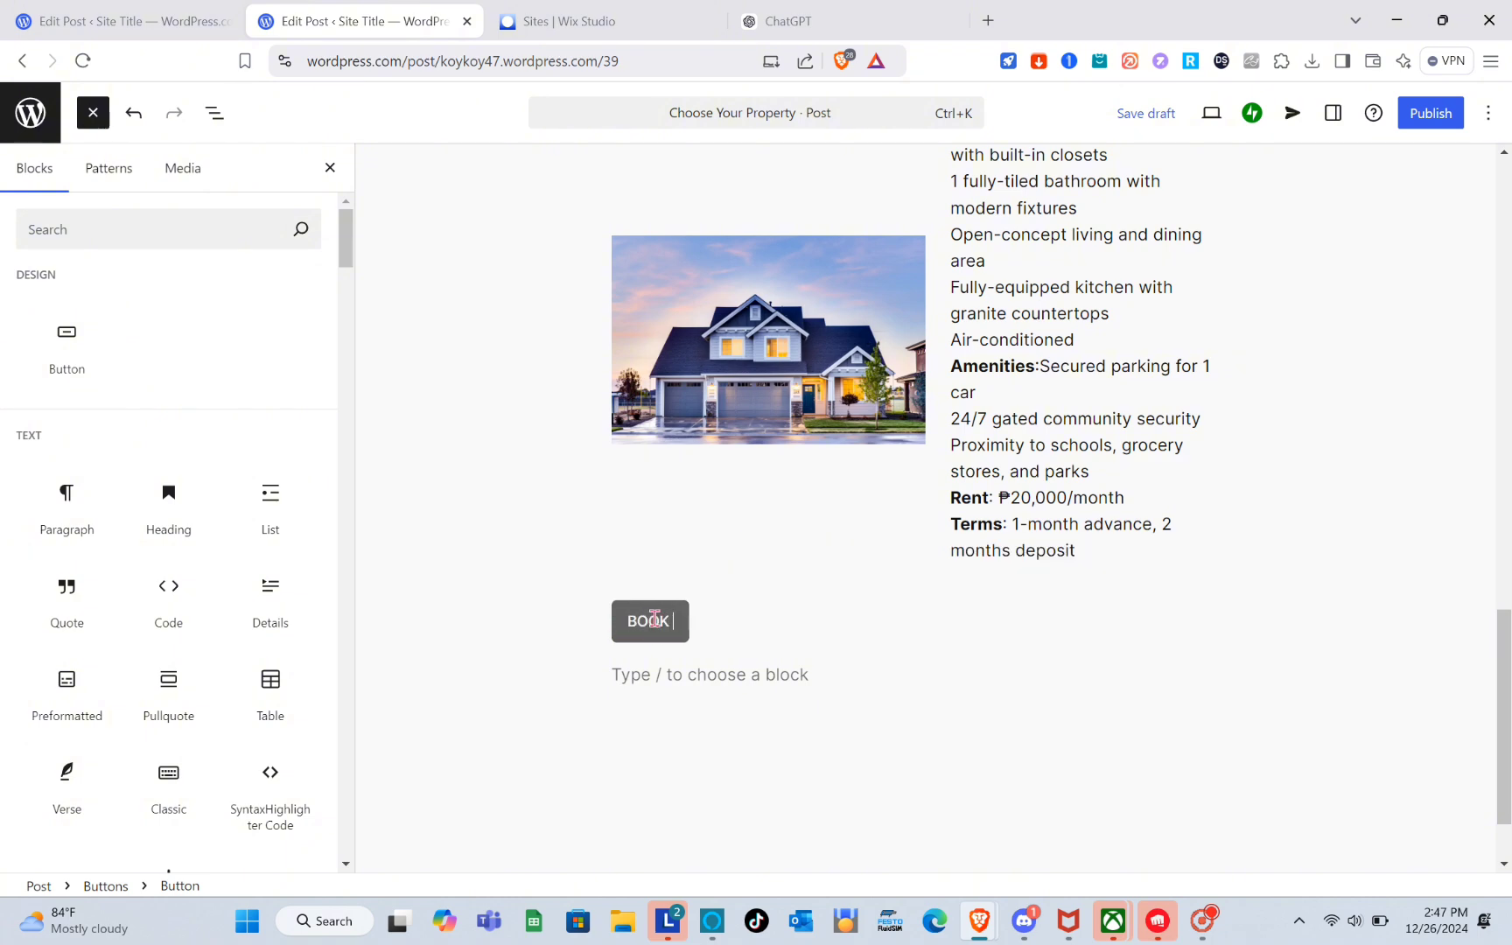
# Insert a Media & Text block below the button using pexels-binyaminmellish-1396122.jpg.
pyautogui.click(768, 676)
pyautogui.scroll(-6, 251, 578)
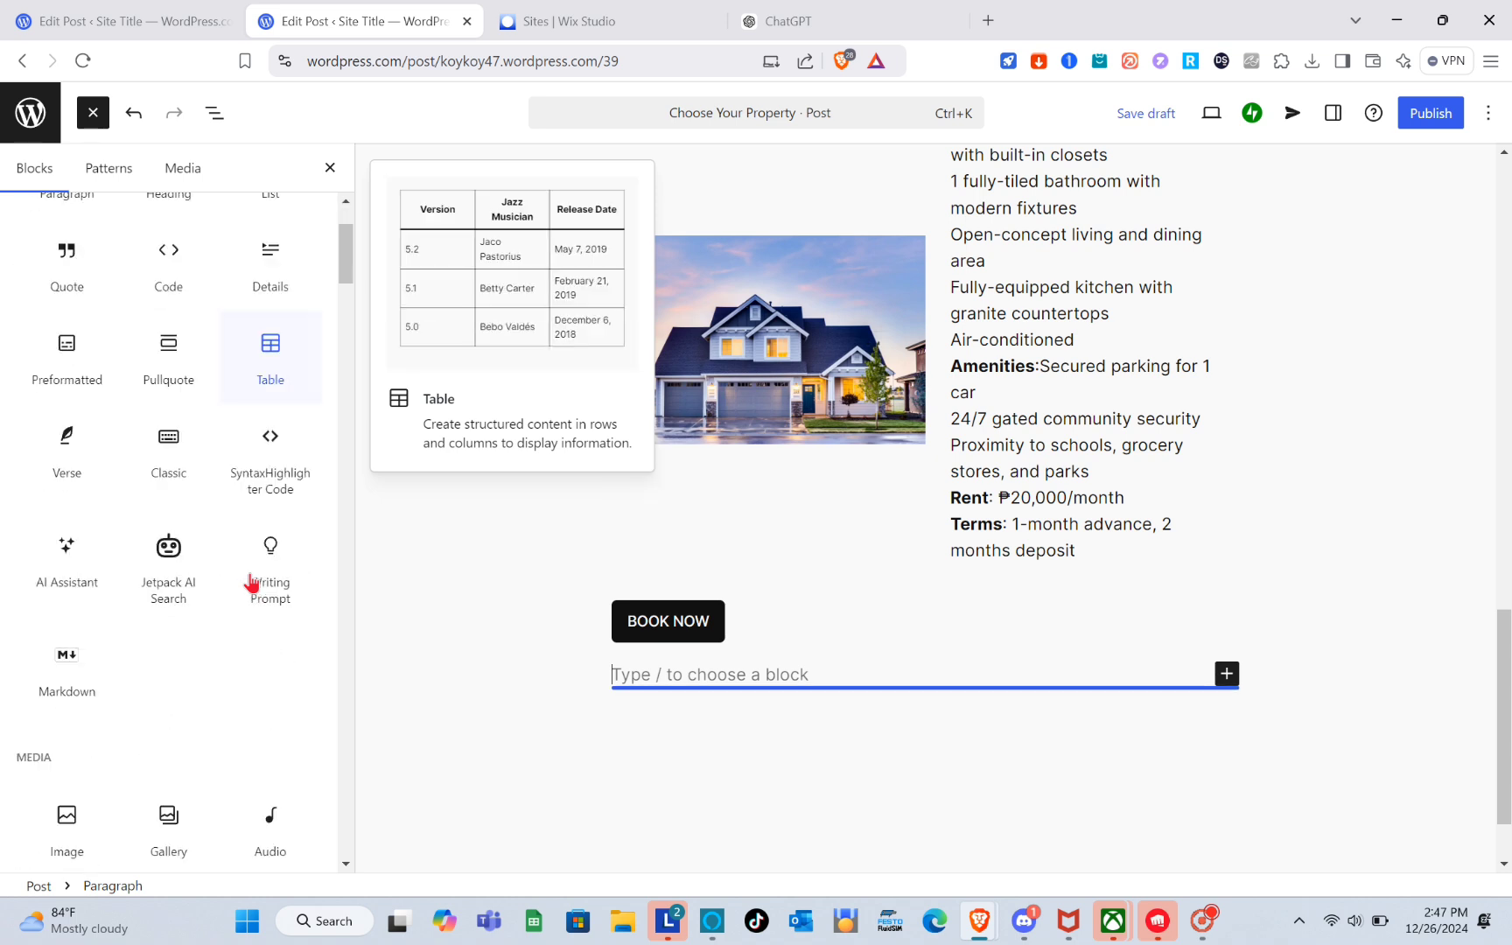
pyautogui.click(263, 508)
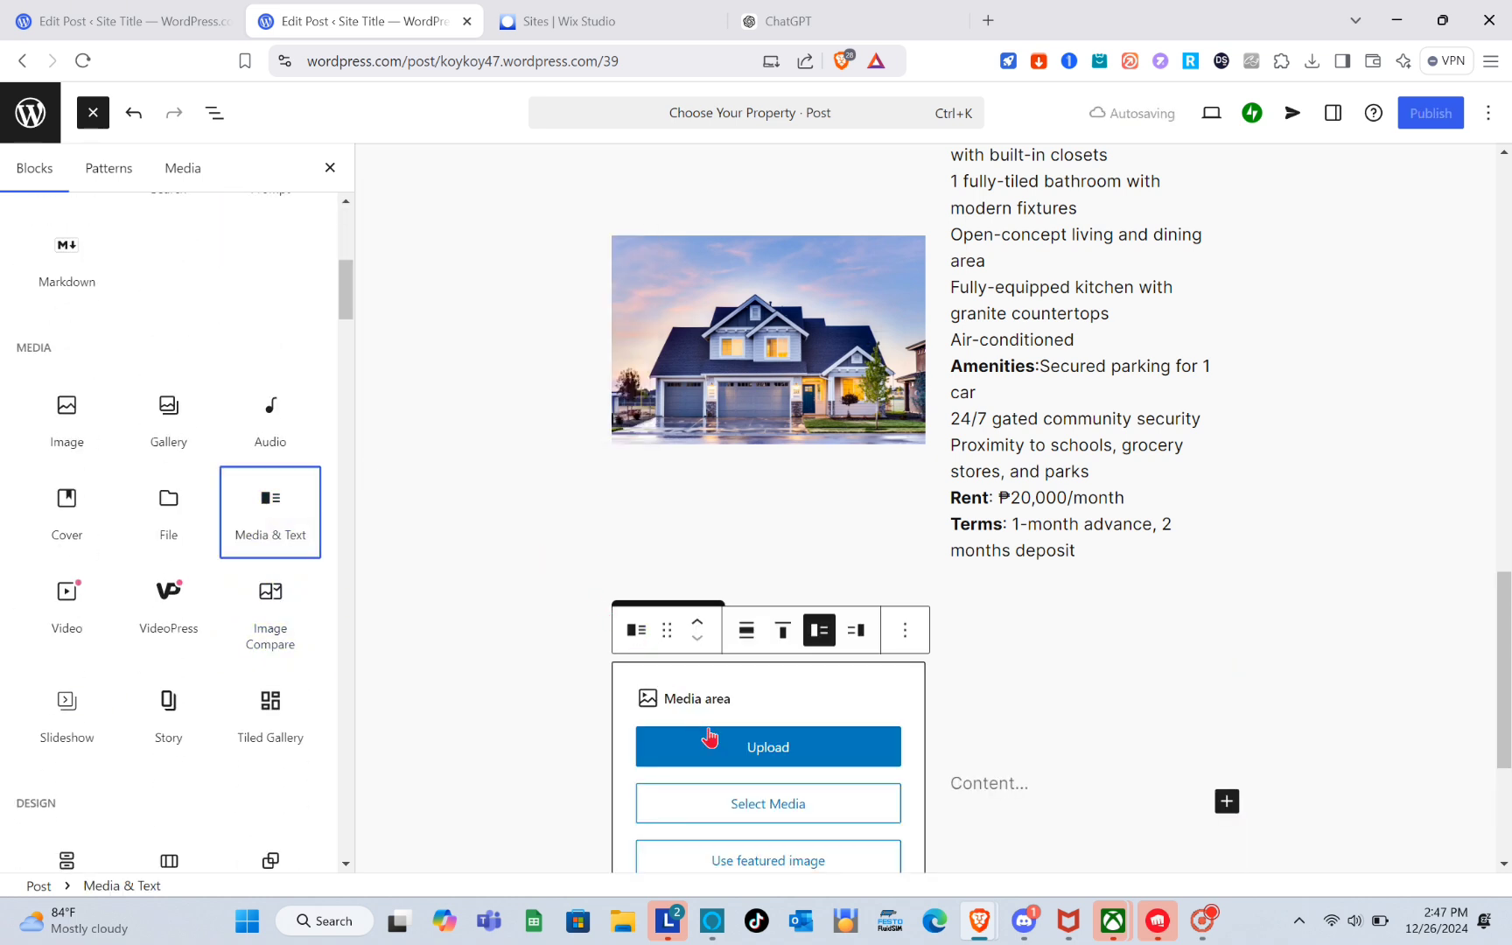
pyautogui.click(710, 742)
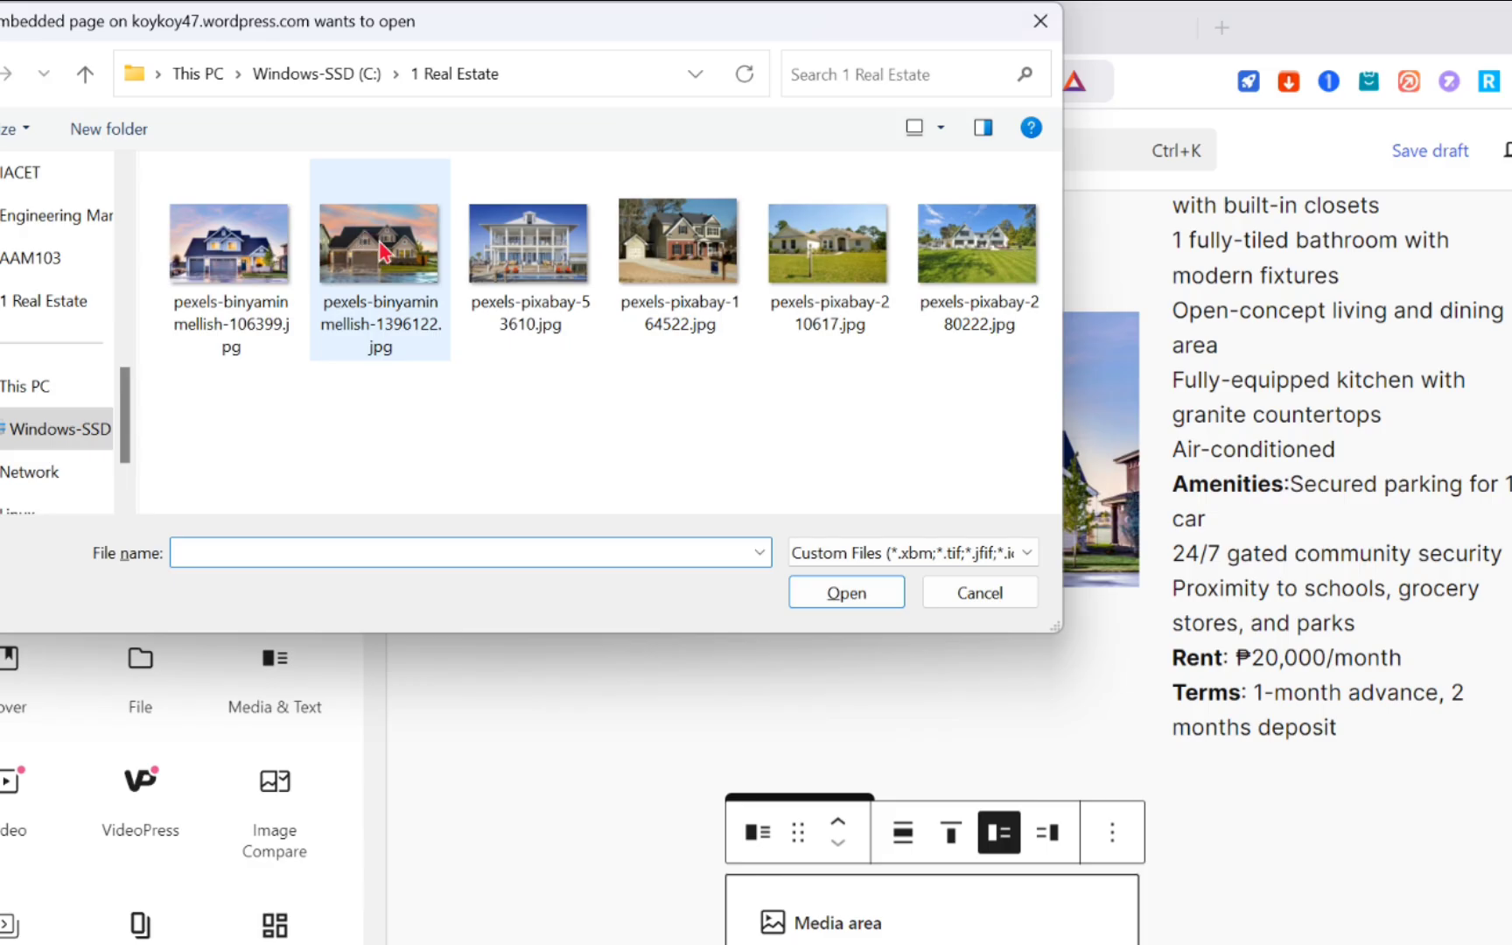
pyautogui.click(366, 201)
pyautogui.doubleClick(404, 267)
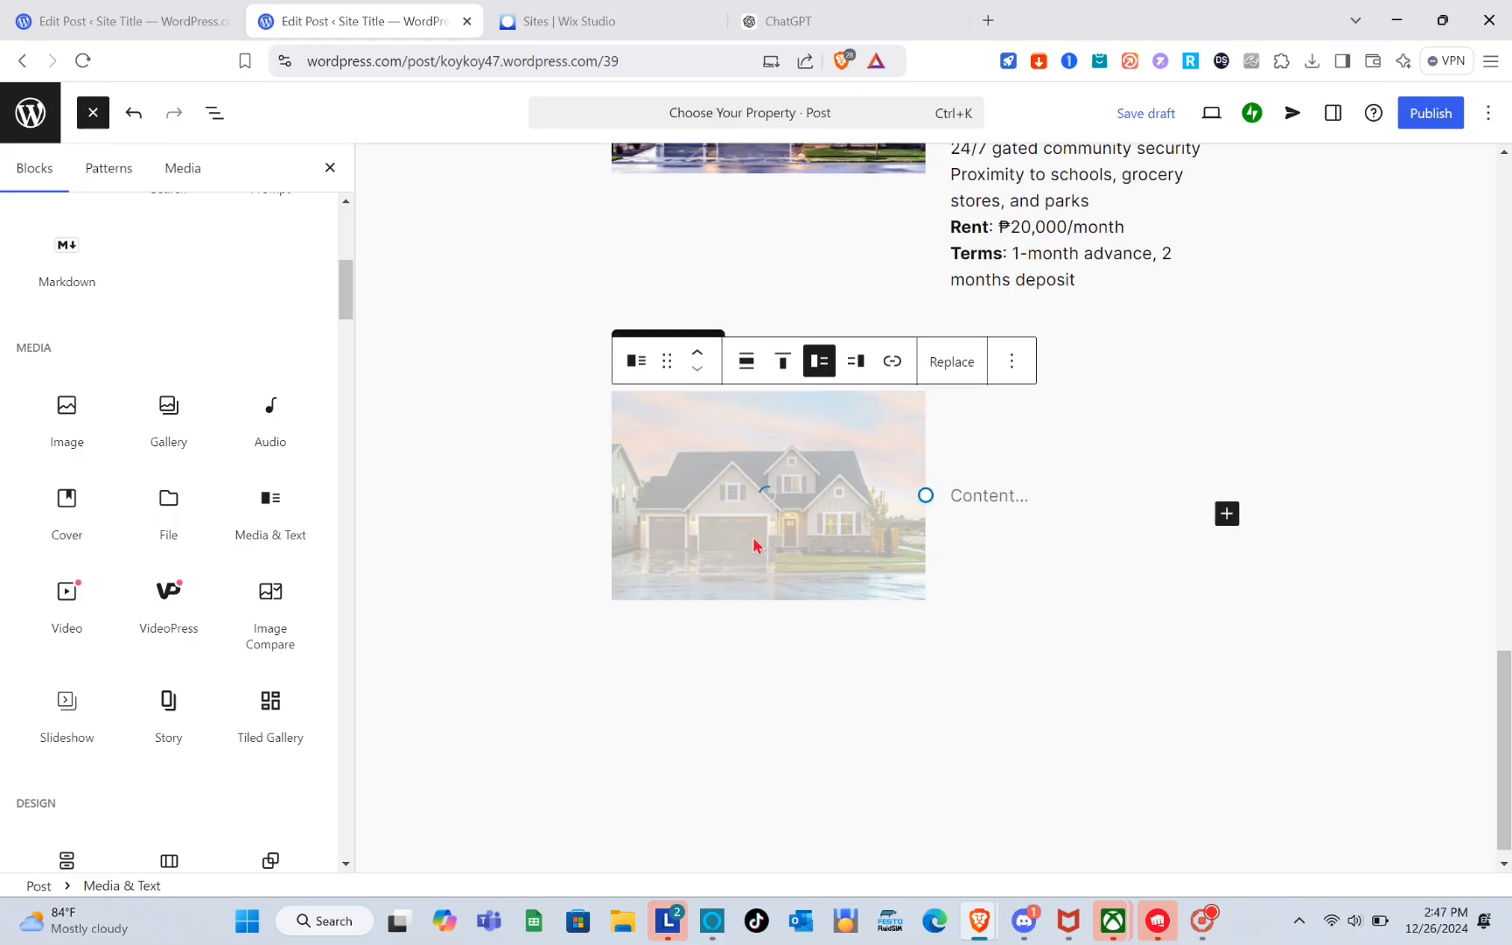
# Copy the second house's details from the existing listing and paste them into the new Media & Text content.
pyautogui.click(208, 12)
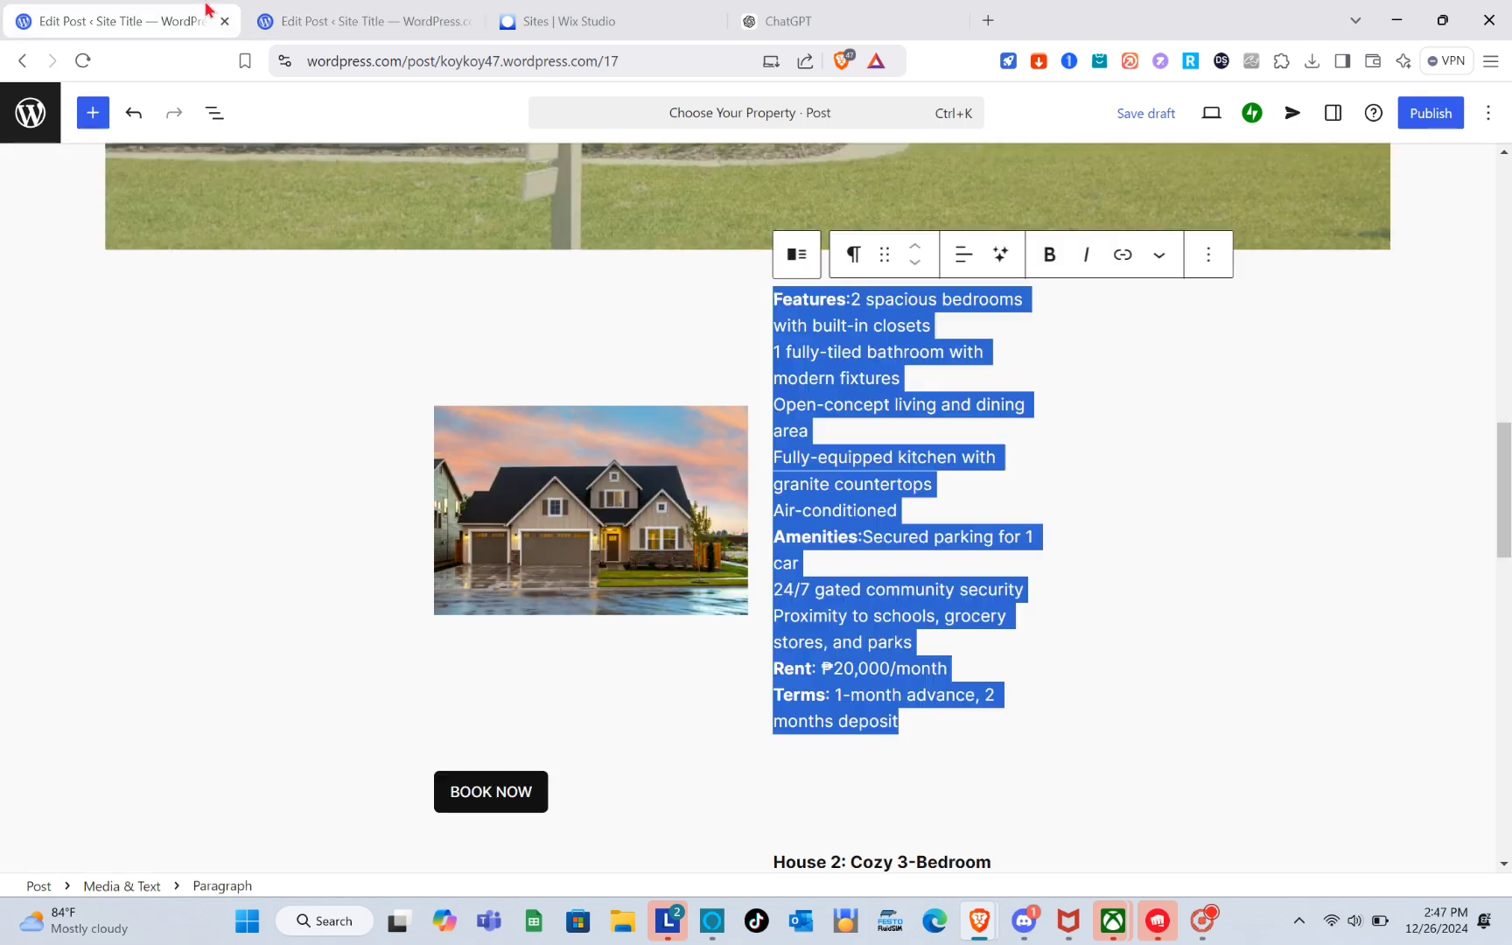
pyautogui.scroll(-5, 678, 498)
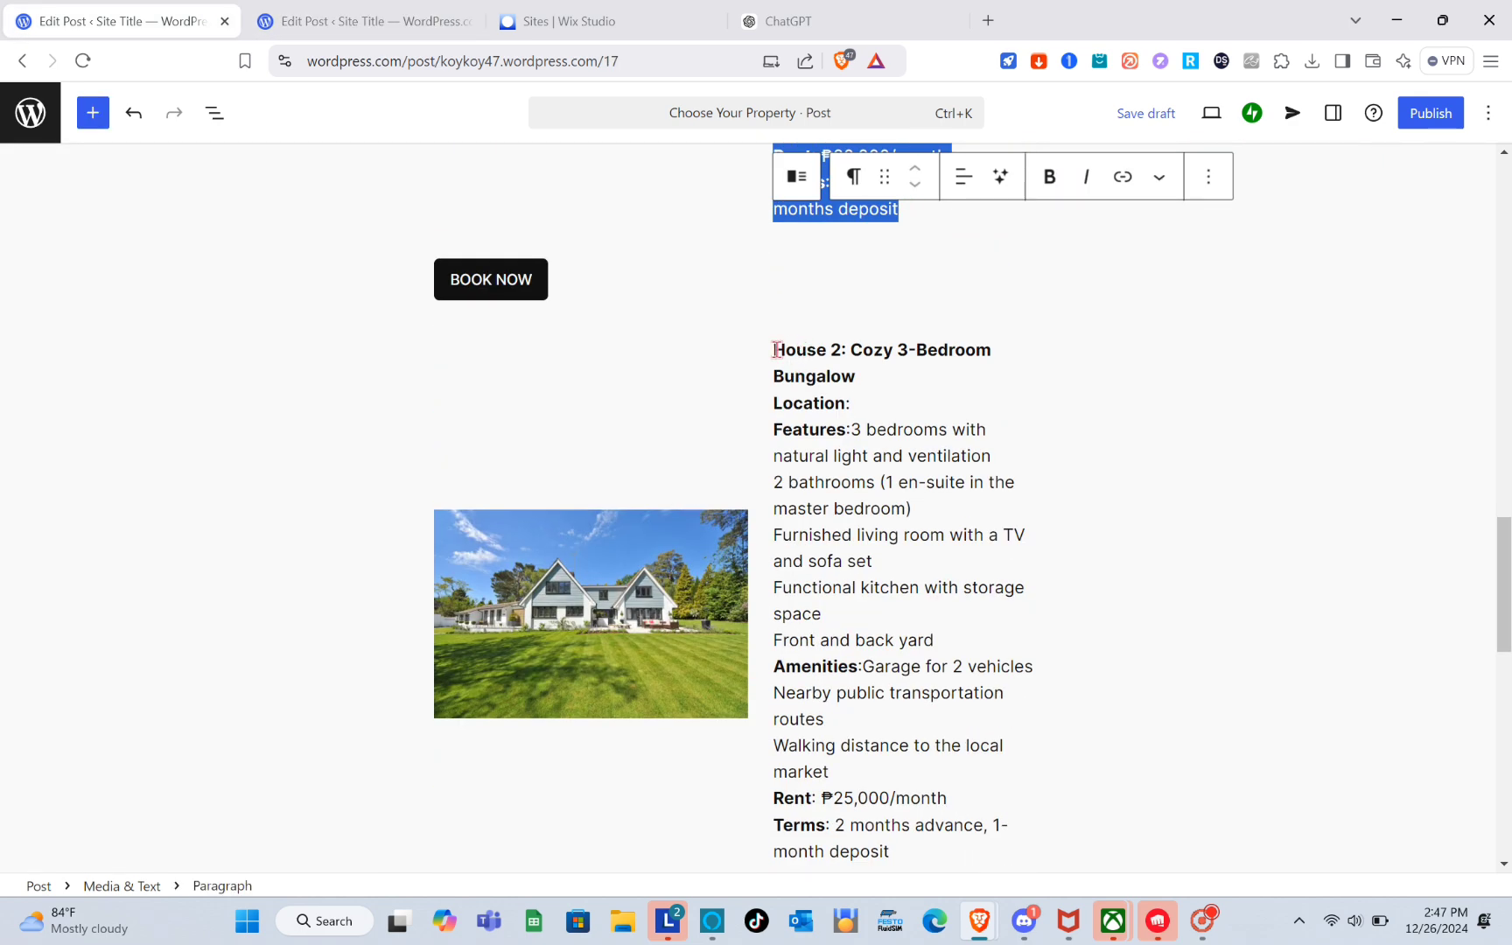
pyautogui.moveTo(776, 350); pyautogui.dragTo(920, 600)
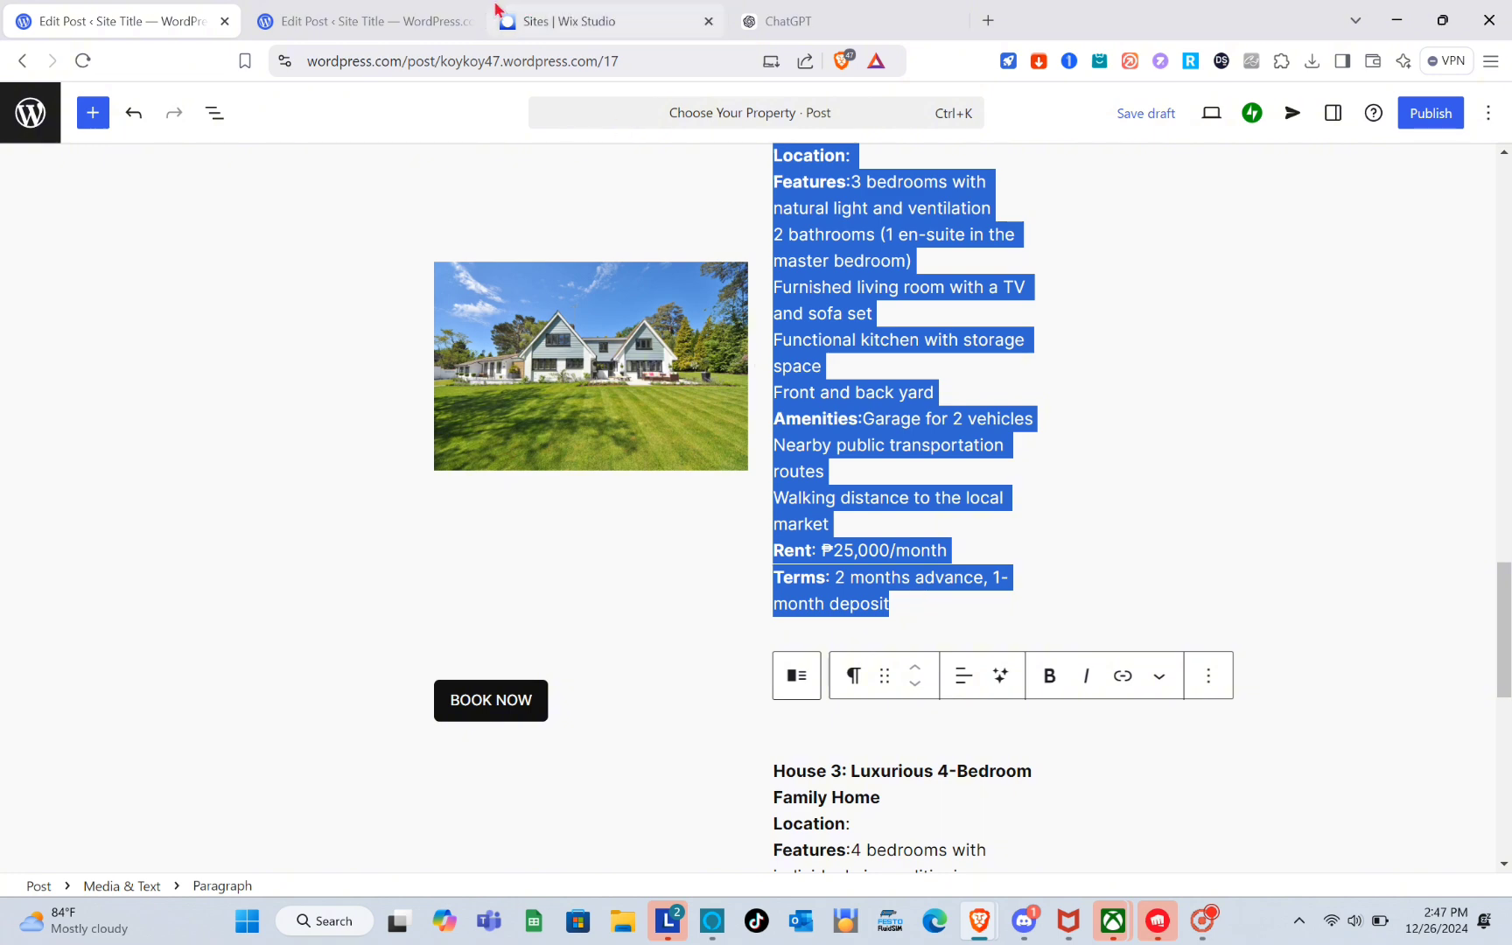
pyautogui.click(398, 15)
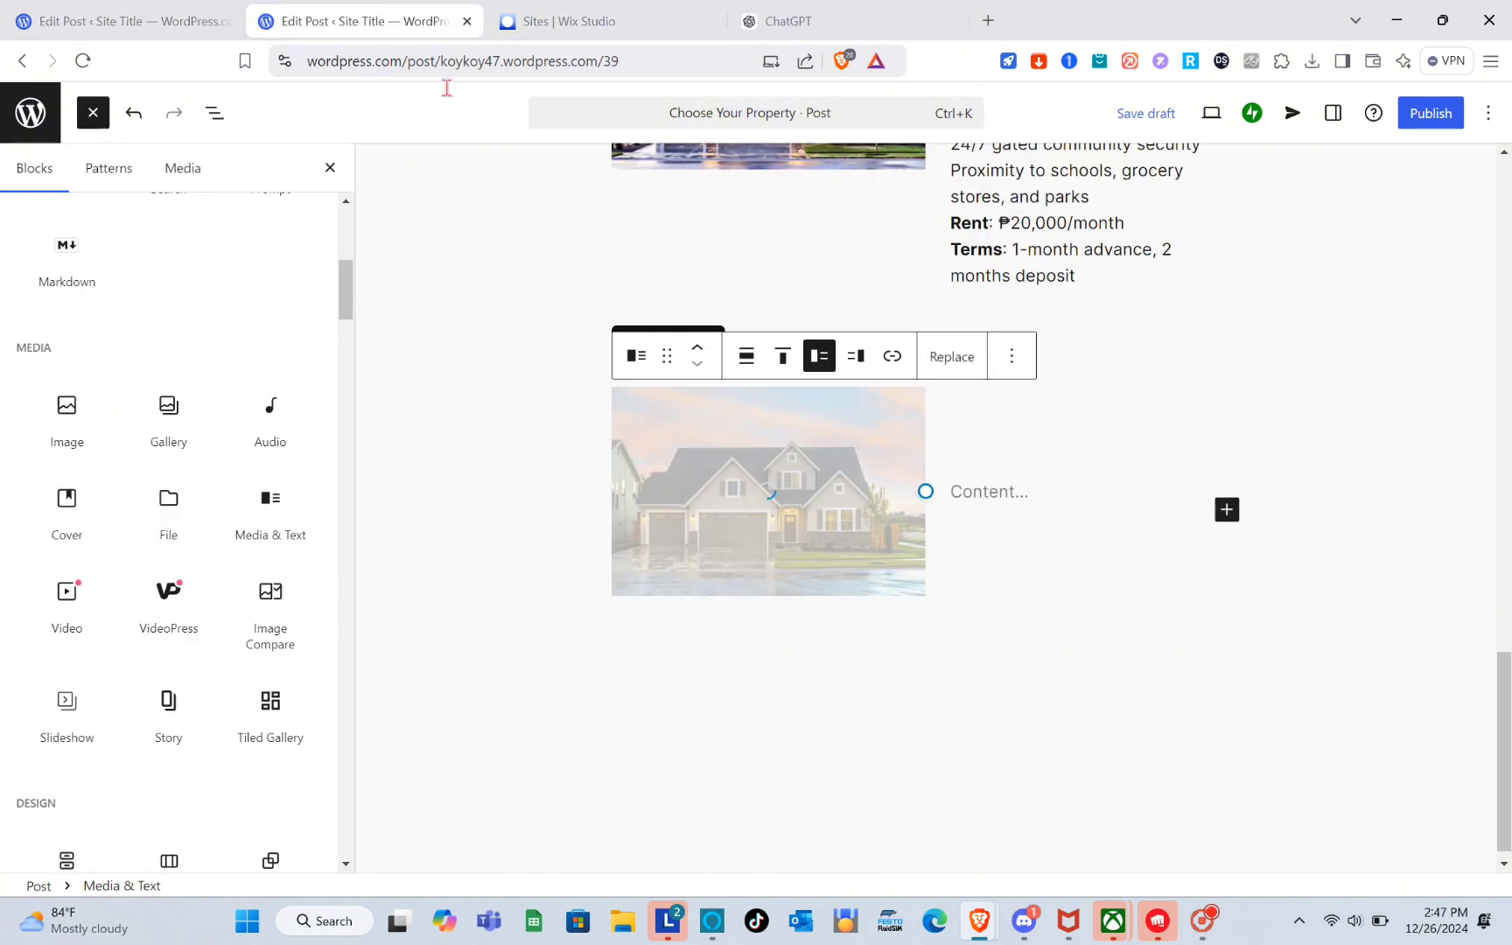
pyautogui.click(981, 496)
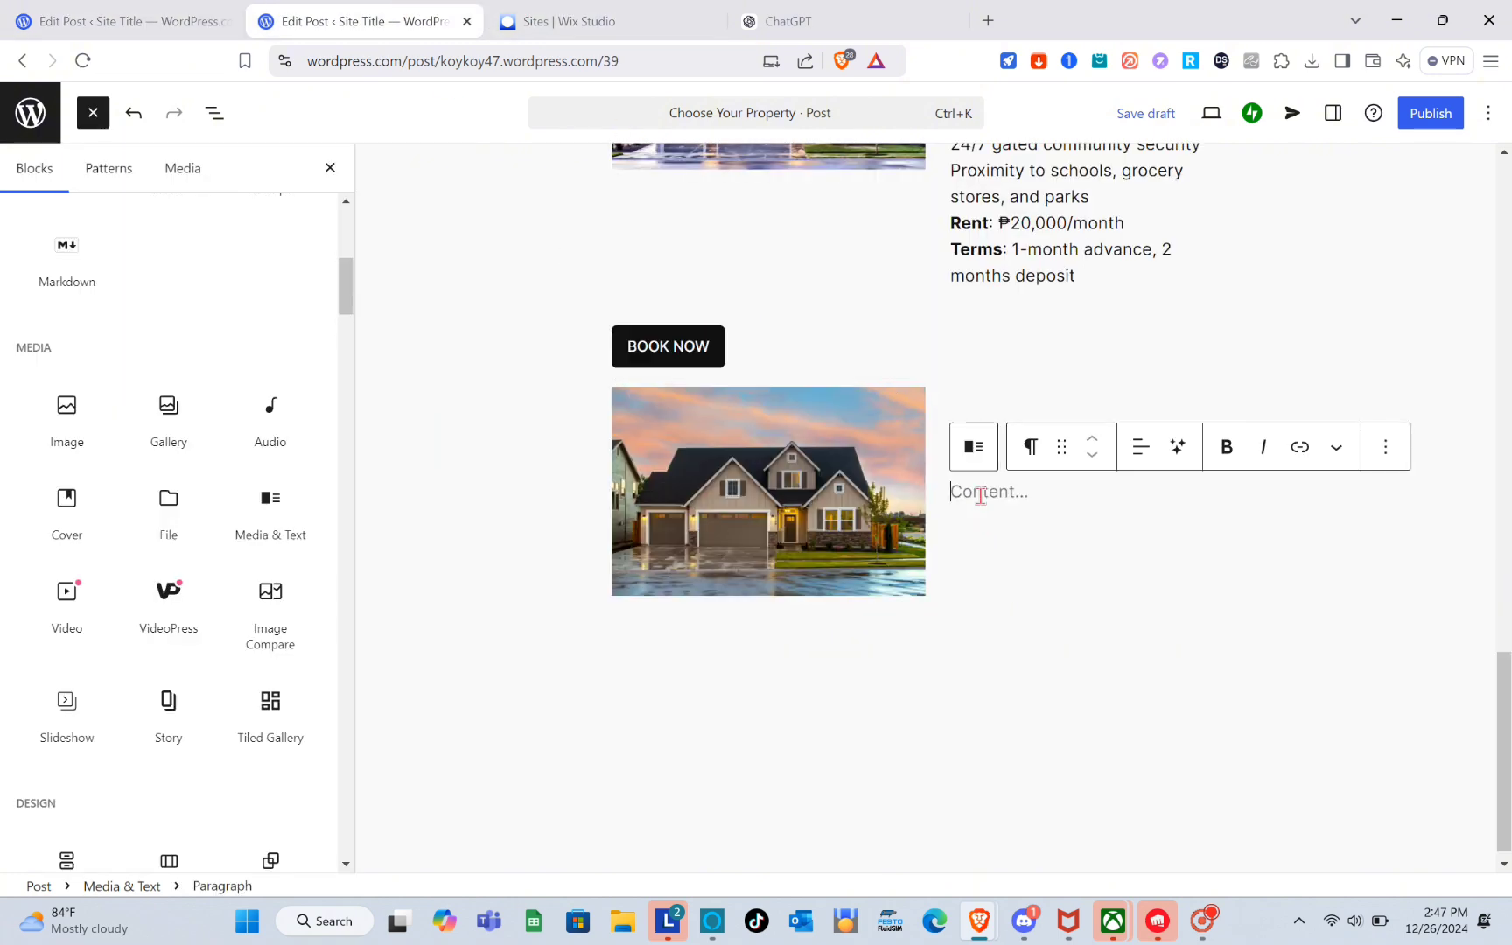
pyautogui.hotkey('ctrl', 'v')
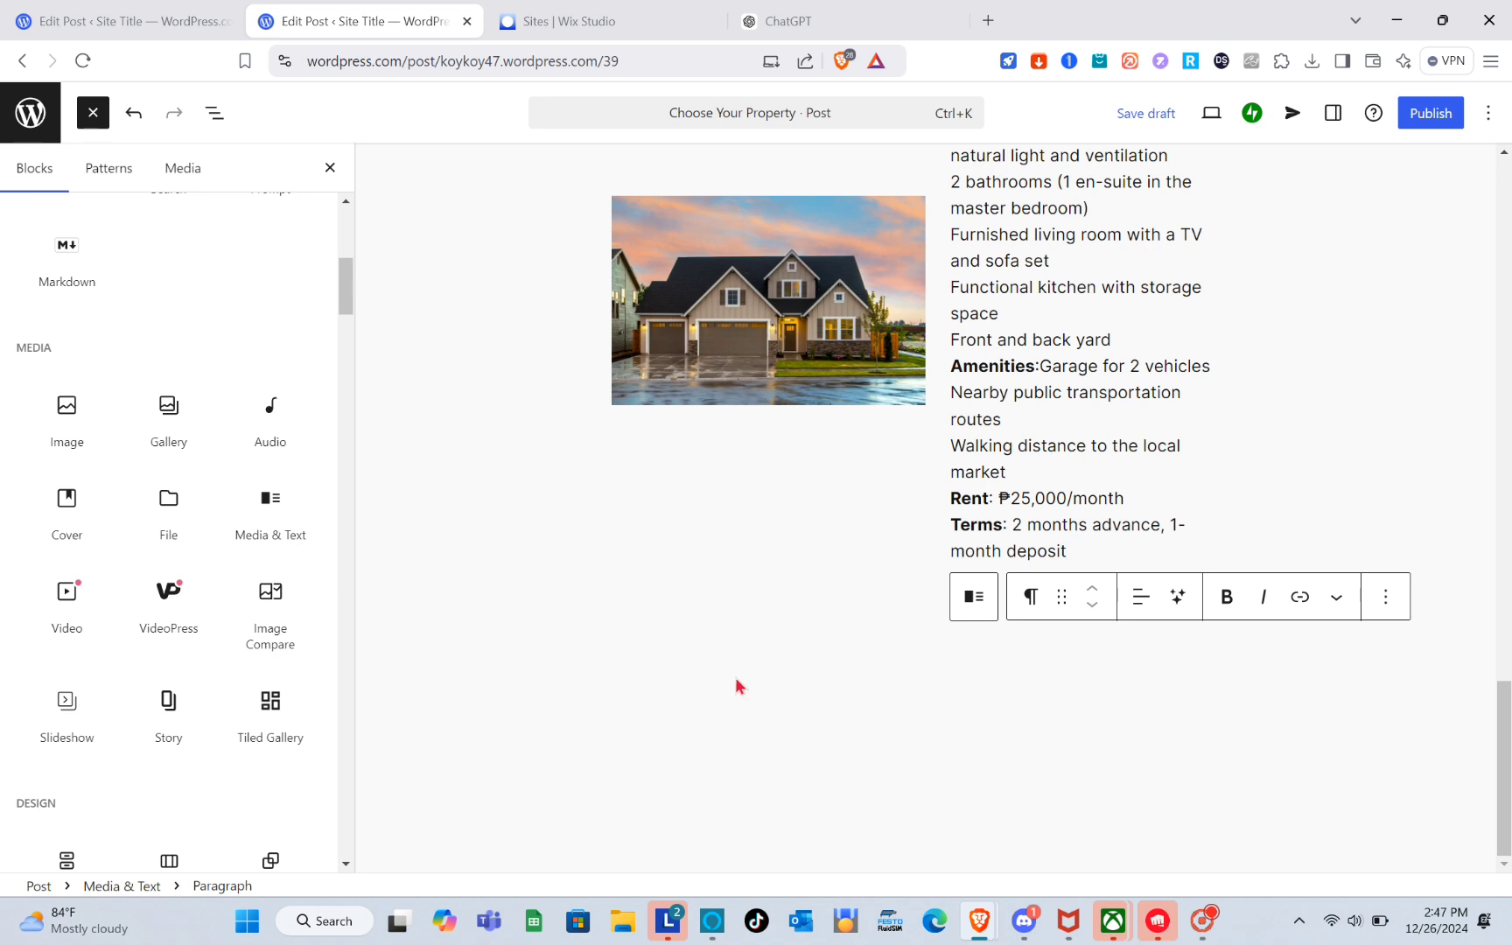
# Add a Buttons block labelled BOOK NOW below the second house's Media & Text block.
pyautogui.click(738, 687)
pyautogui.click(723, 492)
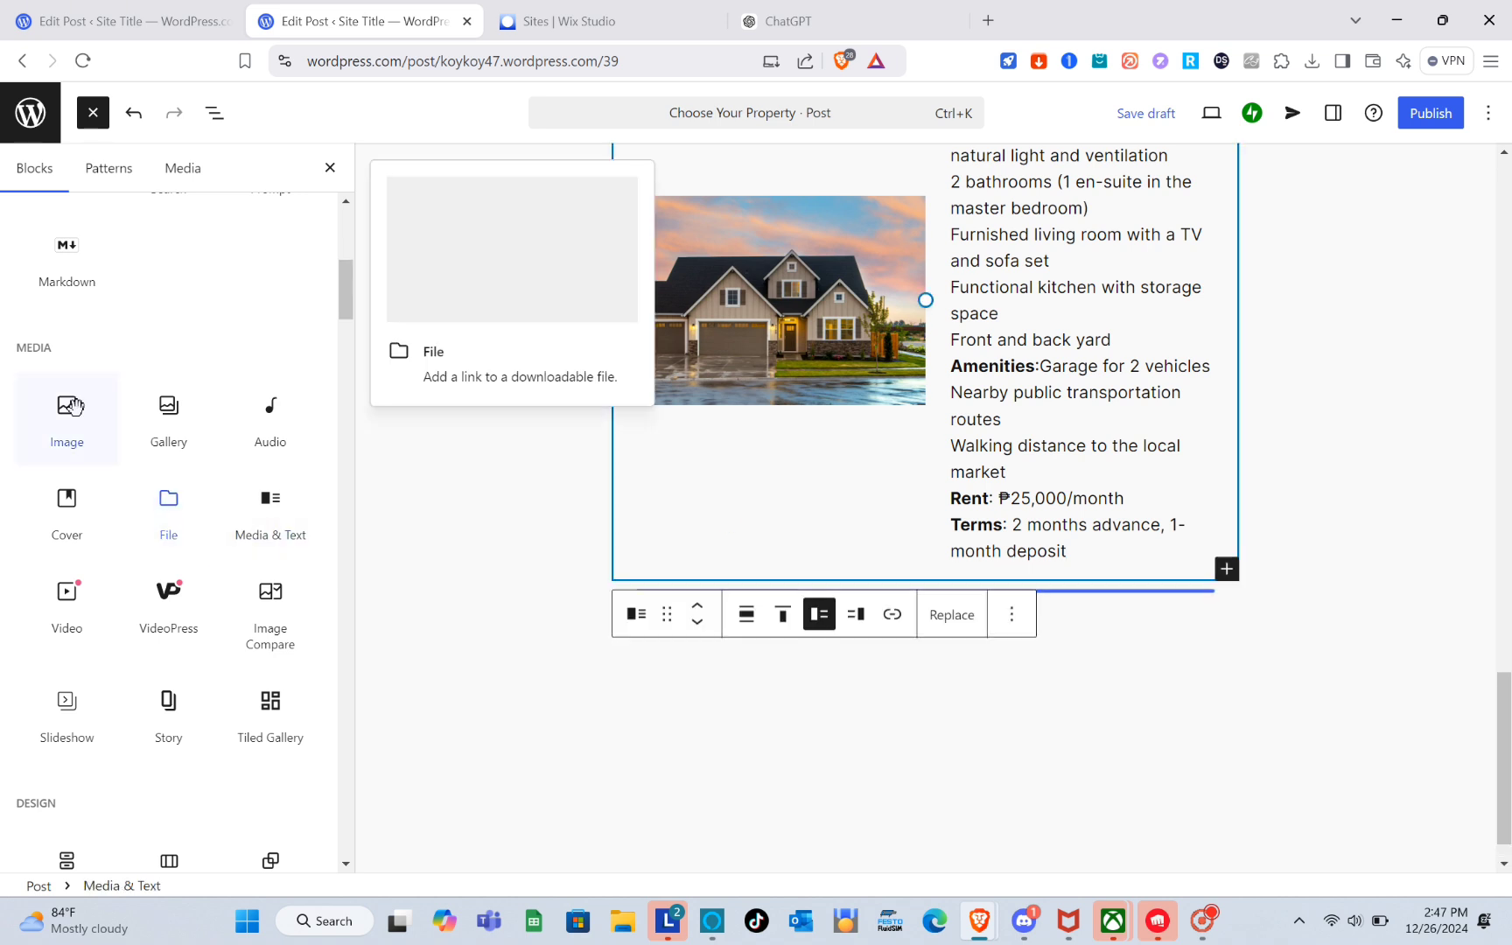
pyautogui.scroll(-1, 125, 584)
pyautogui.scroll(-3, 125, 584)
pyautogui.moveTo(61, 584); pyautogui.dragTo(611, 624)
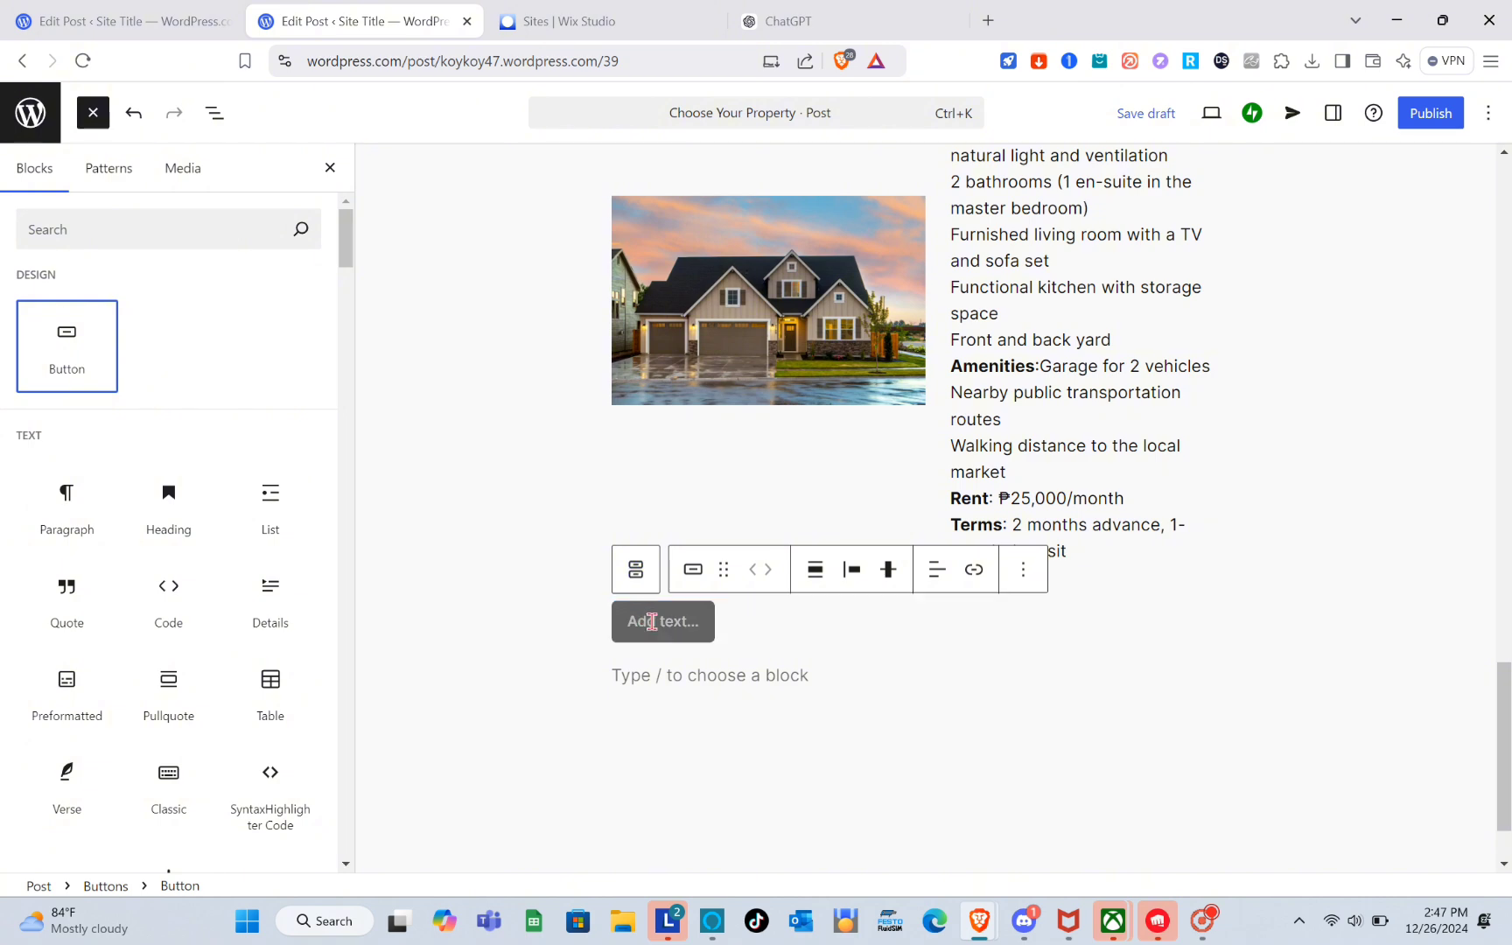
pyautogui.write('BOOK NOW')
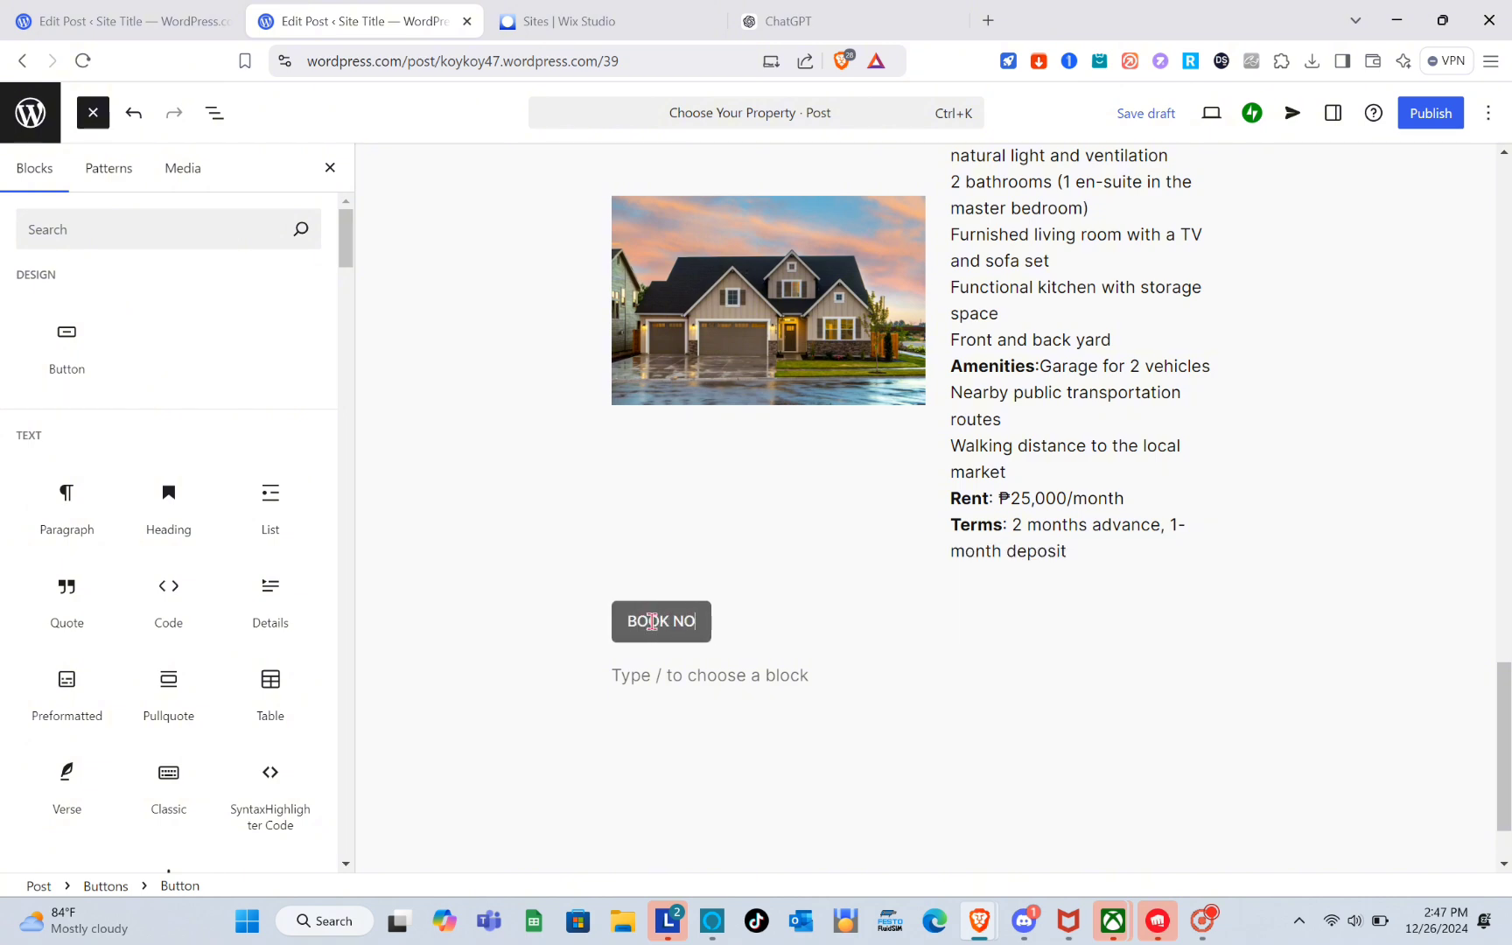
# Insert another Media & Text block below that button using pexels-pixabay-164522.jpg.
pyautogui.click(723, 675)
pyautogui.scroll(-5, 168, 610)
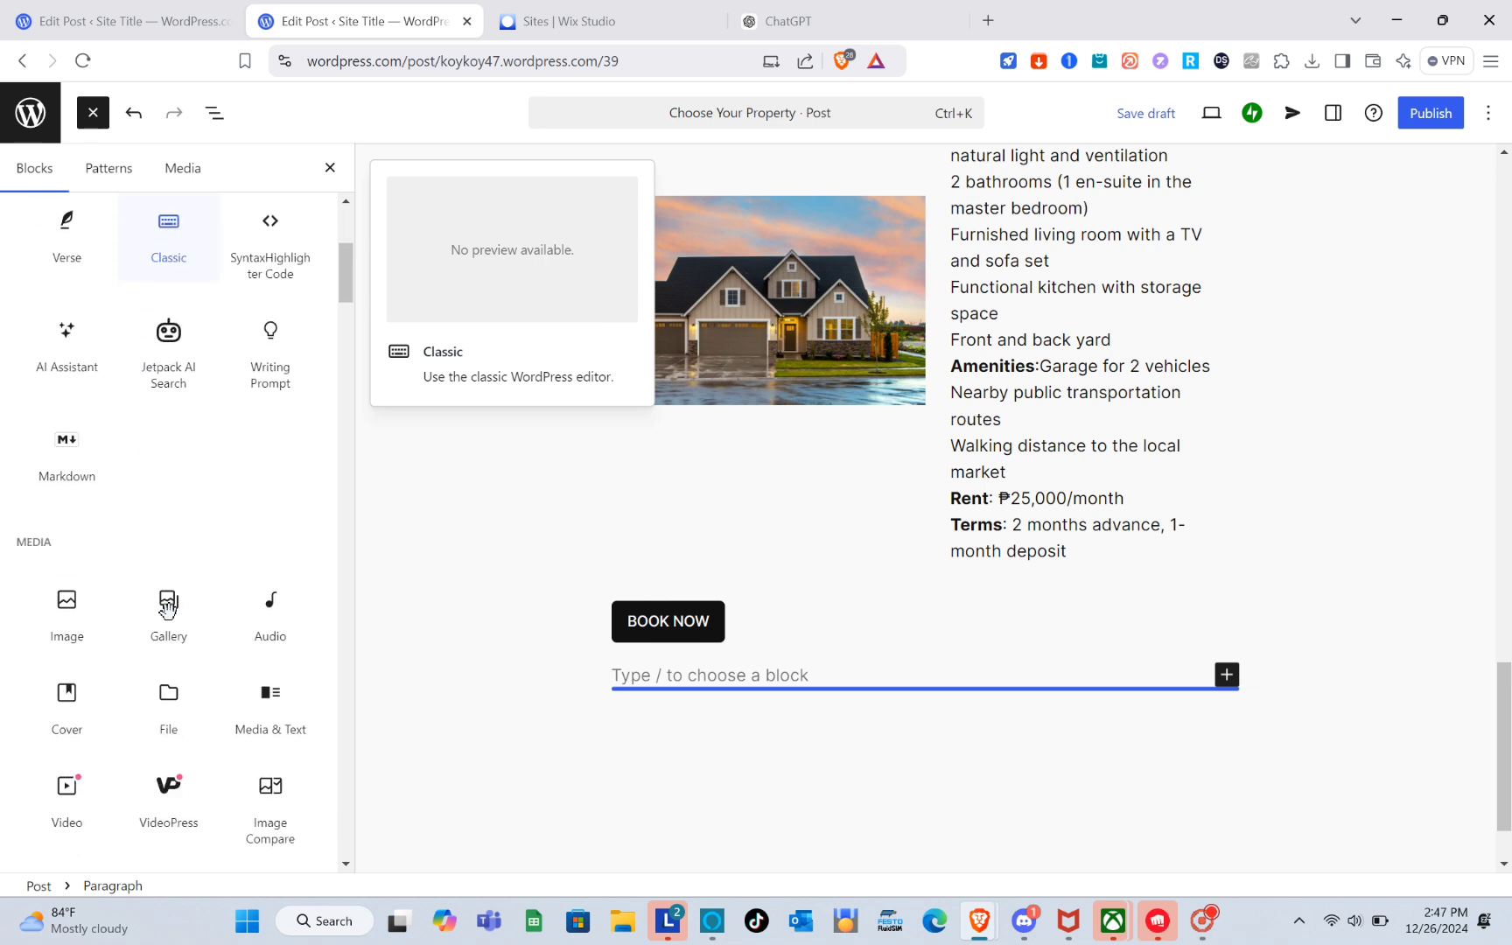
pyautogui.scroll(-3, 168, 610)
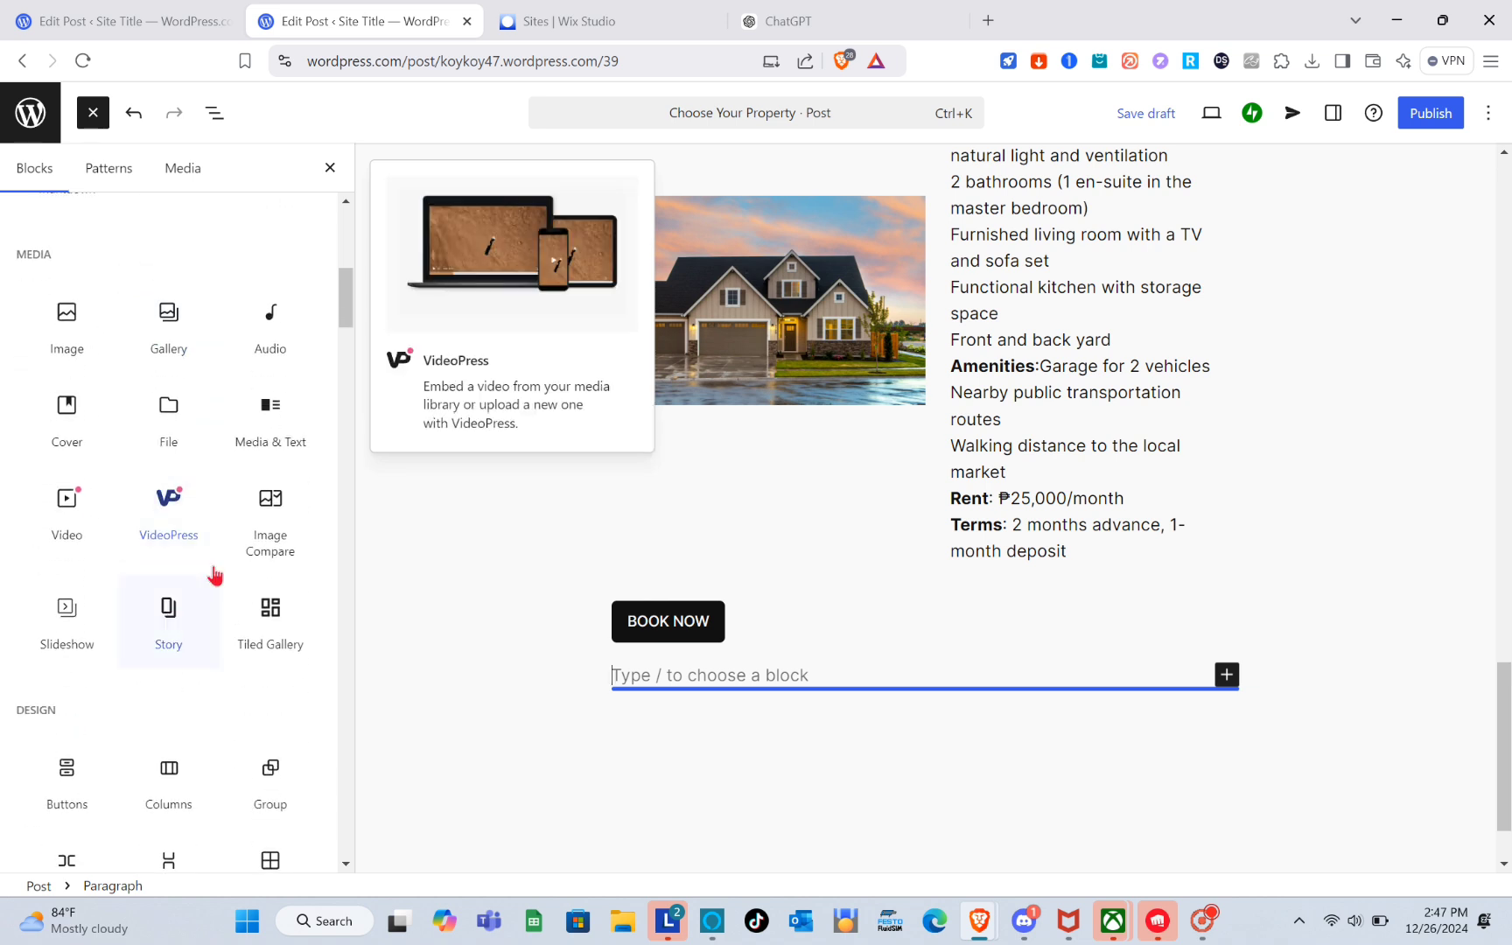
pyautogui.click(288, 404)
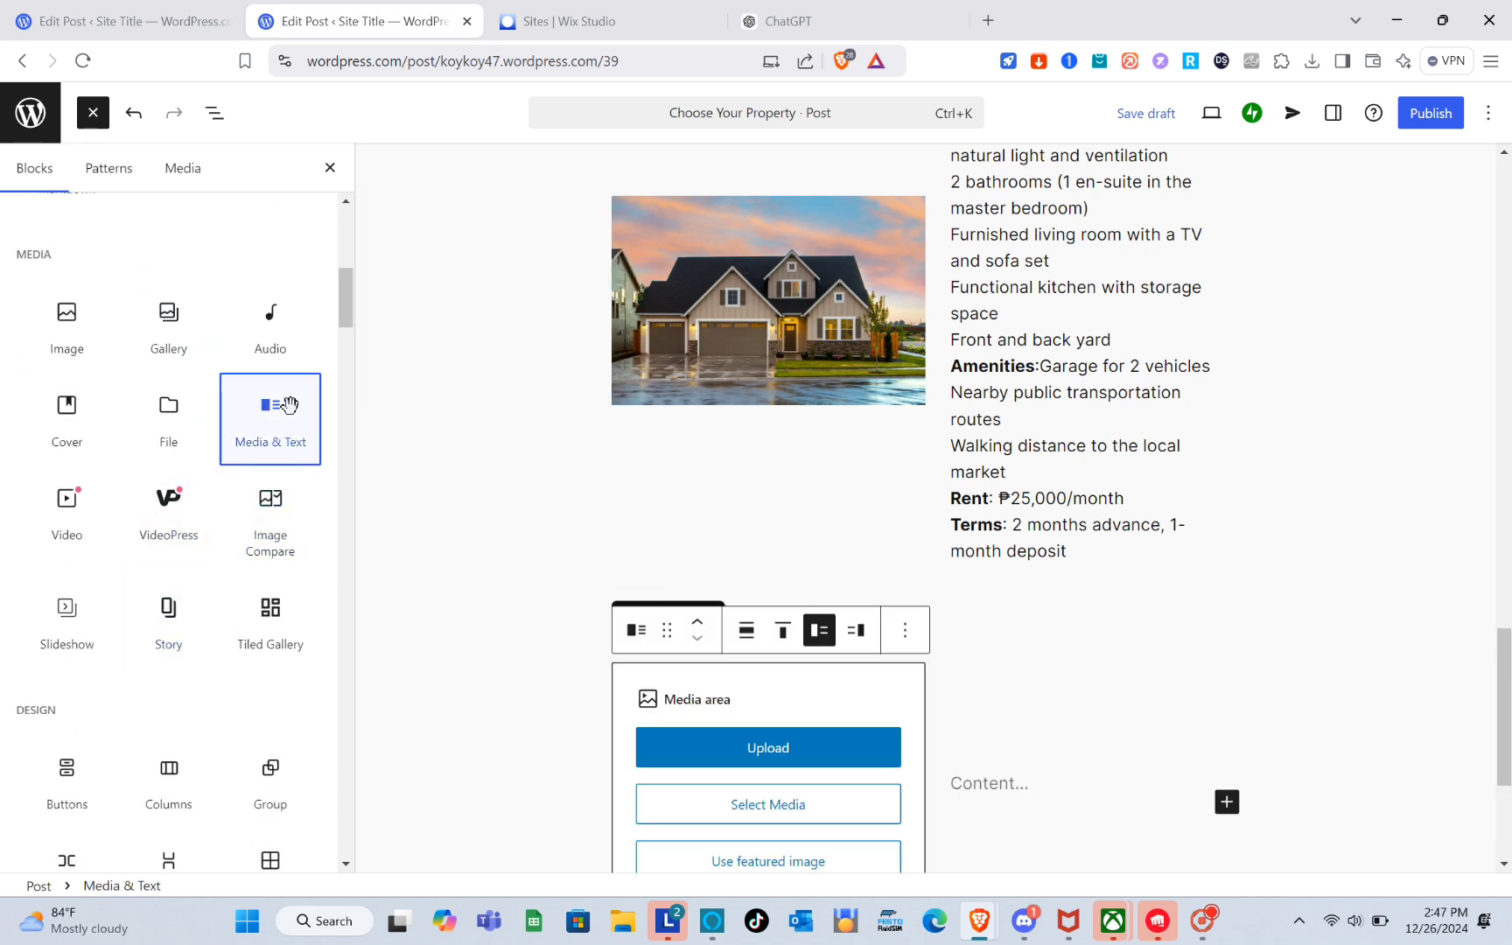
pyautogui.click(776, 746)
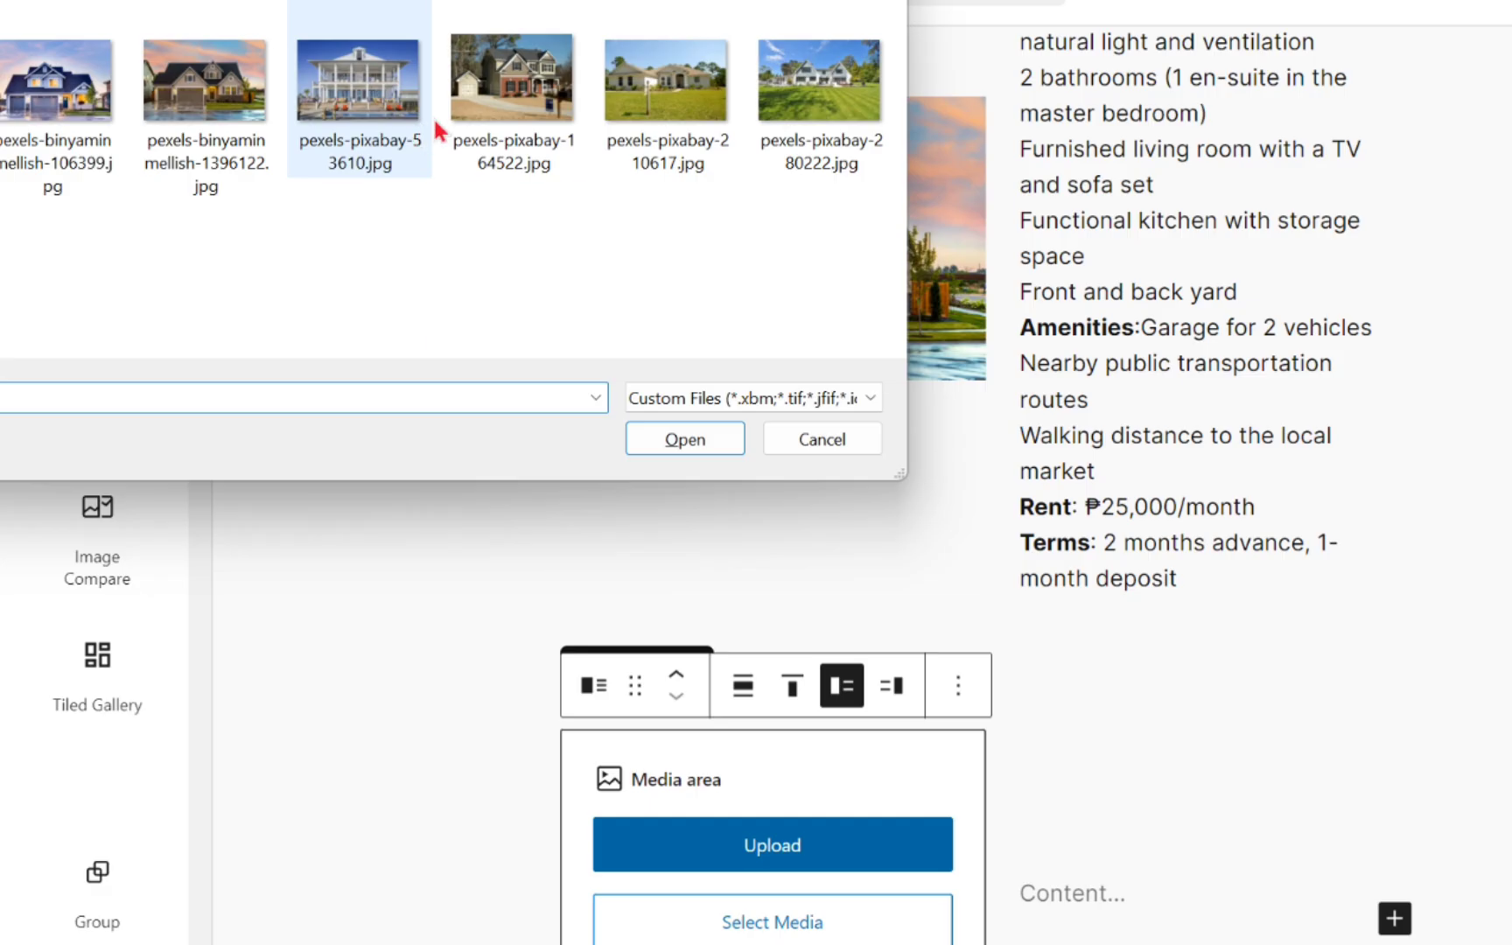
pyautogui.doubleClick(462, 106)
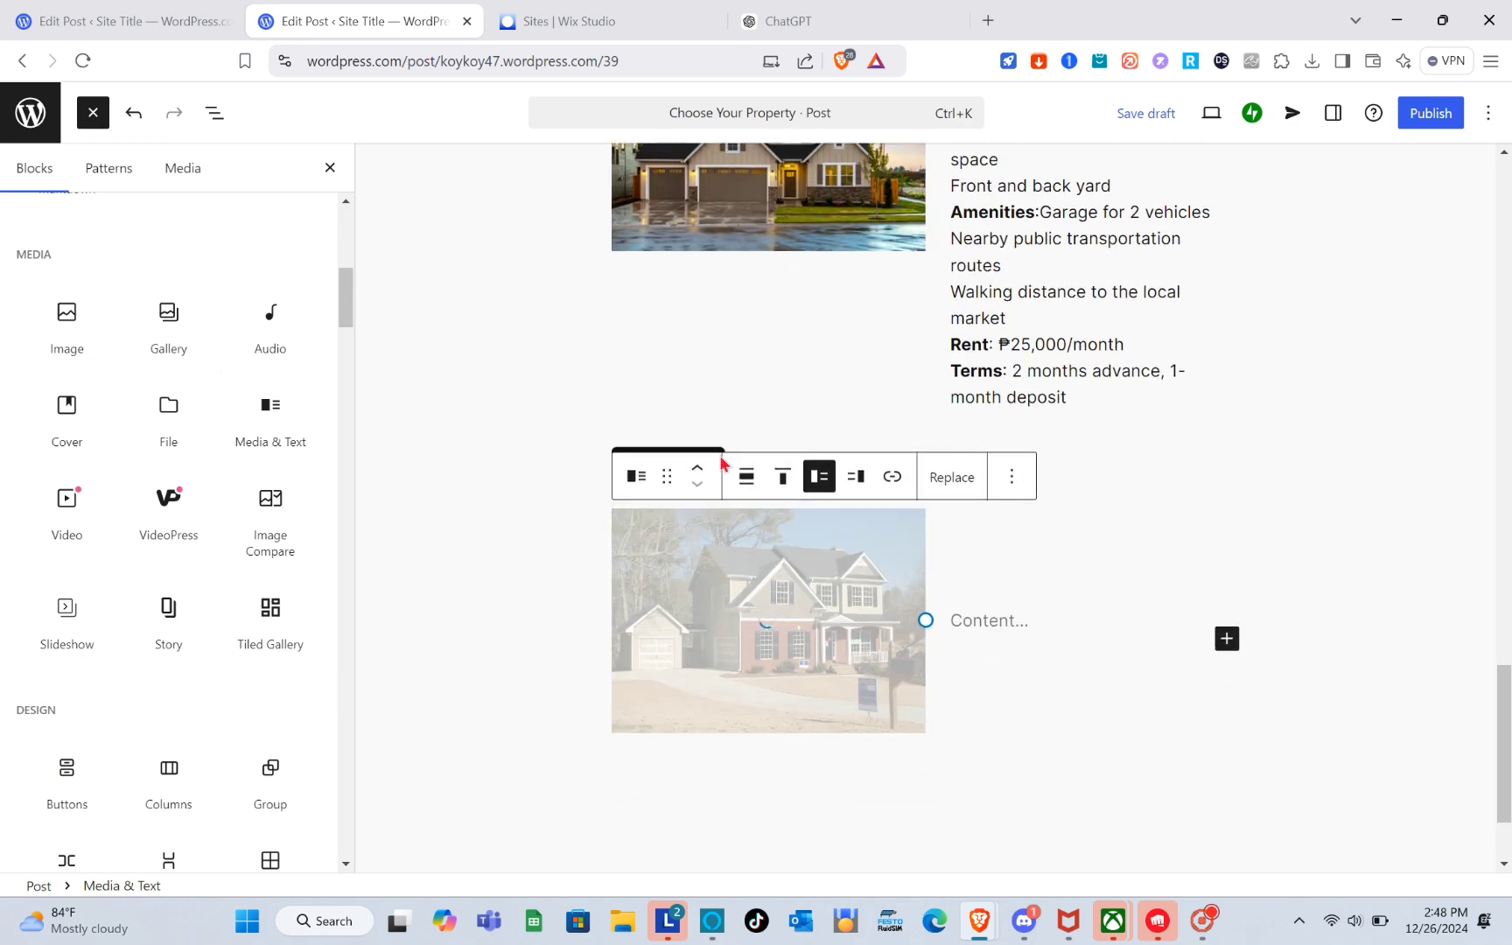
# Copy the third house's heading and details from the existing listing post.
pyautogui.click(105, 20)
pyautogui.scroll(-5, 624, 500)
pyautogui.scroll(-1, 626, 509)
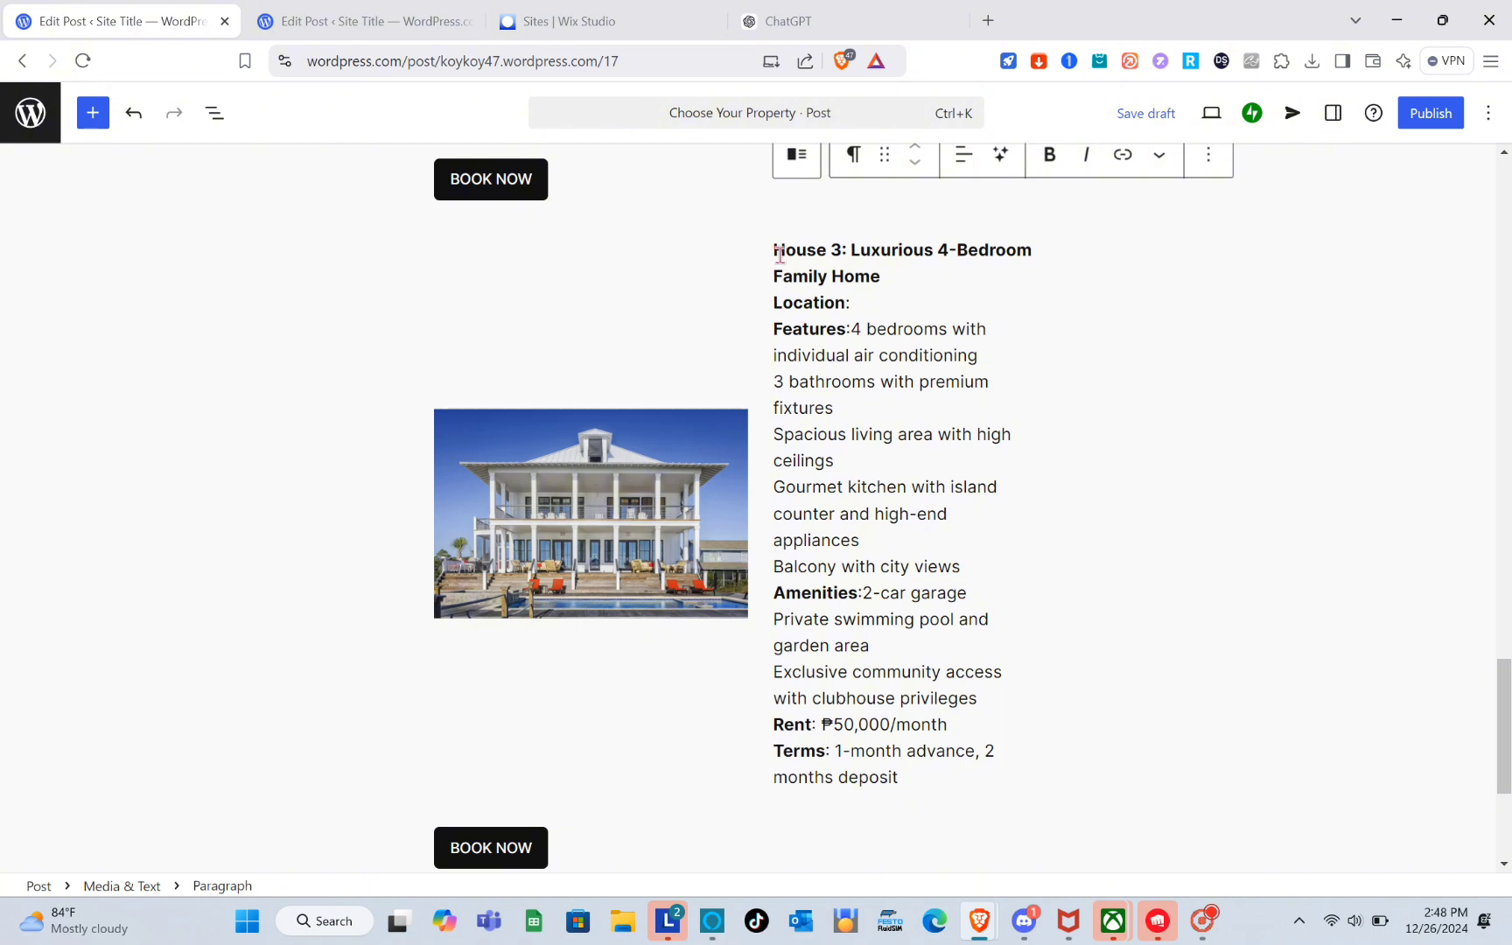
pyautogui.moveTo(773, 250); pyautogui.dragTo(923, 775)
pyautogui.hotkey('ctrl', 'c')
pyautogui.click(363, 19)
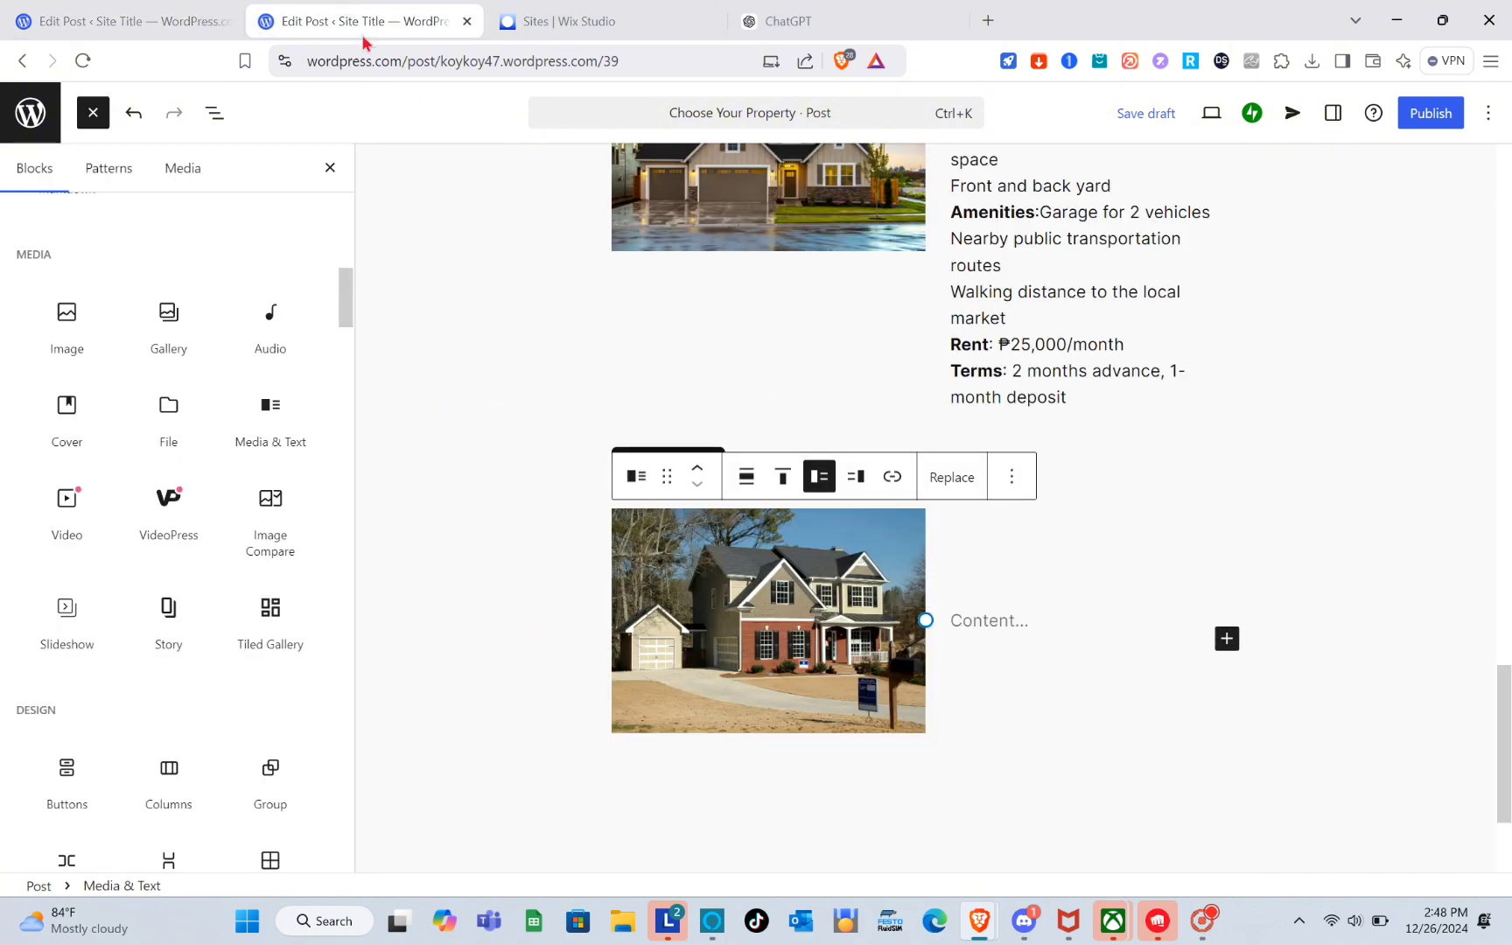
# Paste the third house's details into the new Media & Text block's content.
pyautogui.click(1013, 632)
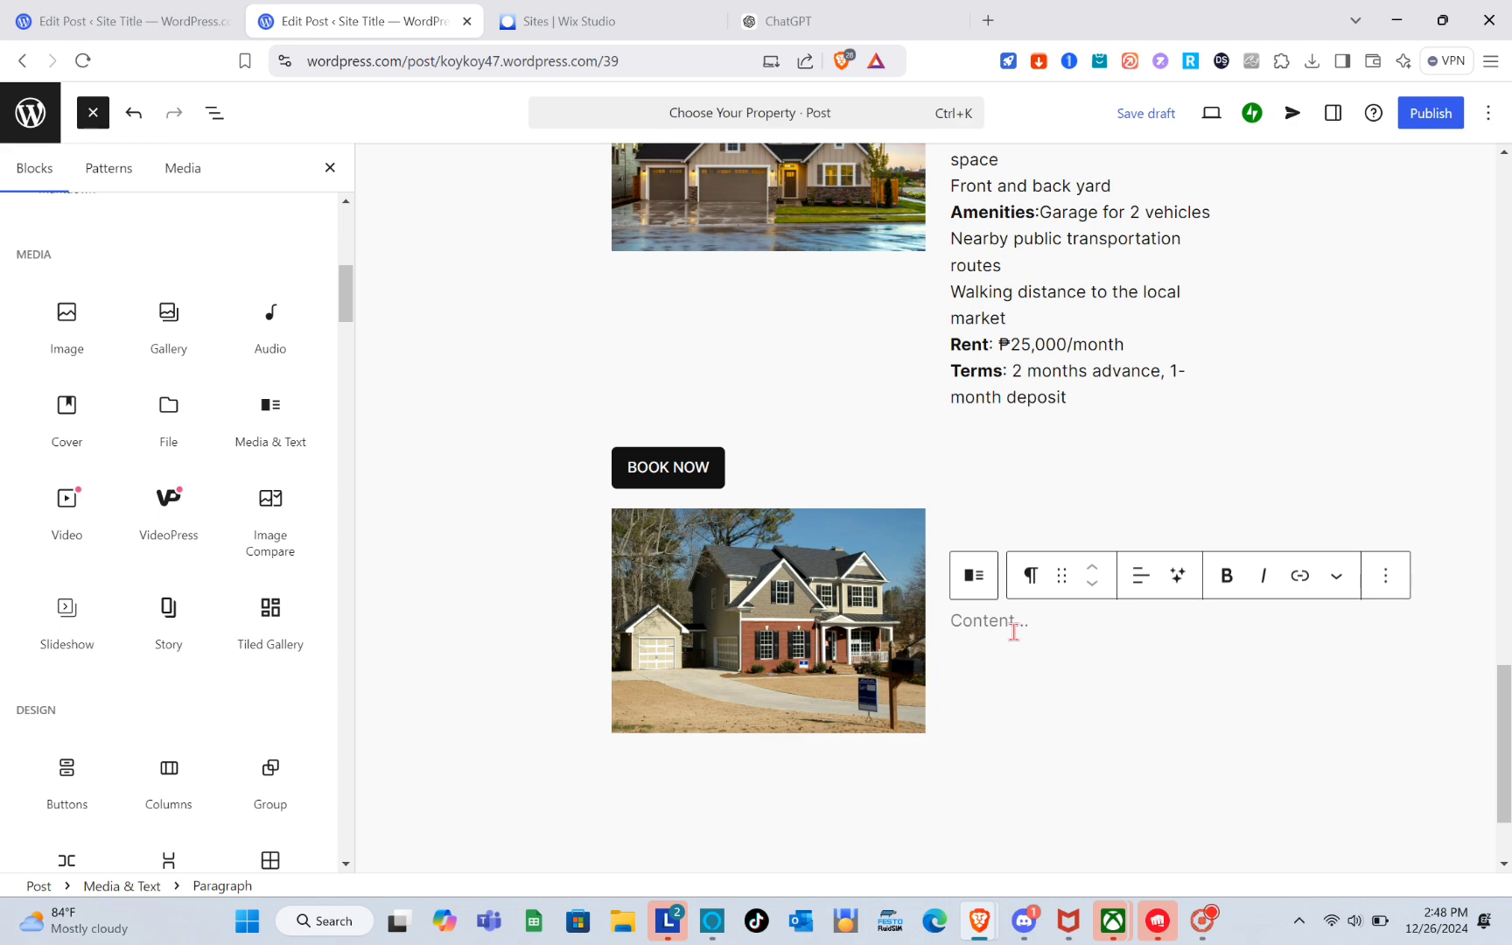
pyautogui.hotkey('ctrl', 'v')
pyautogui.scroll(2, 1000, 267)
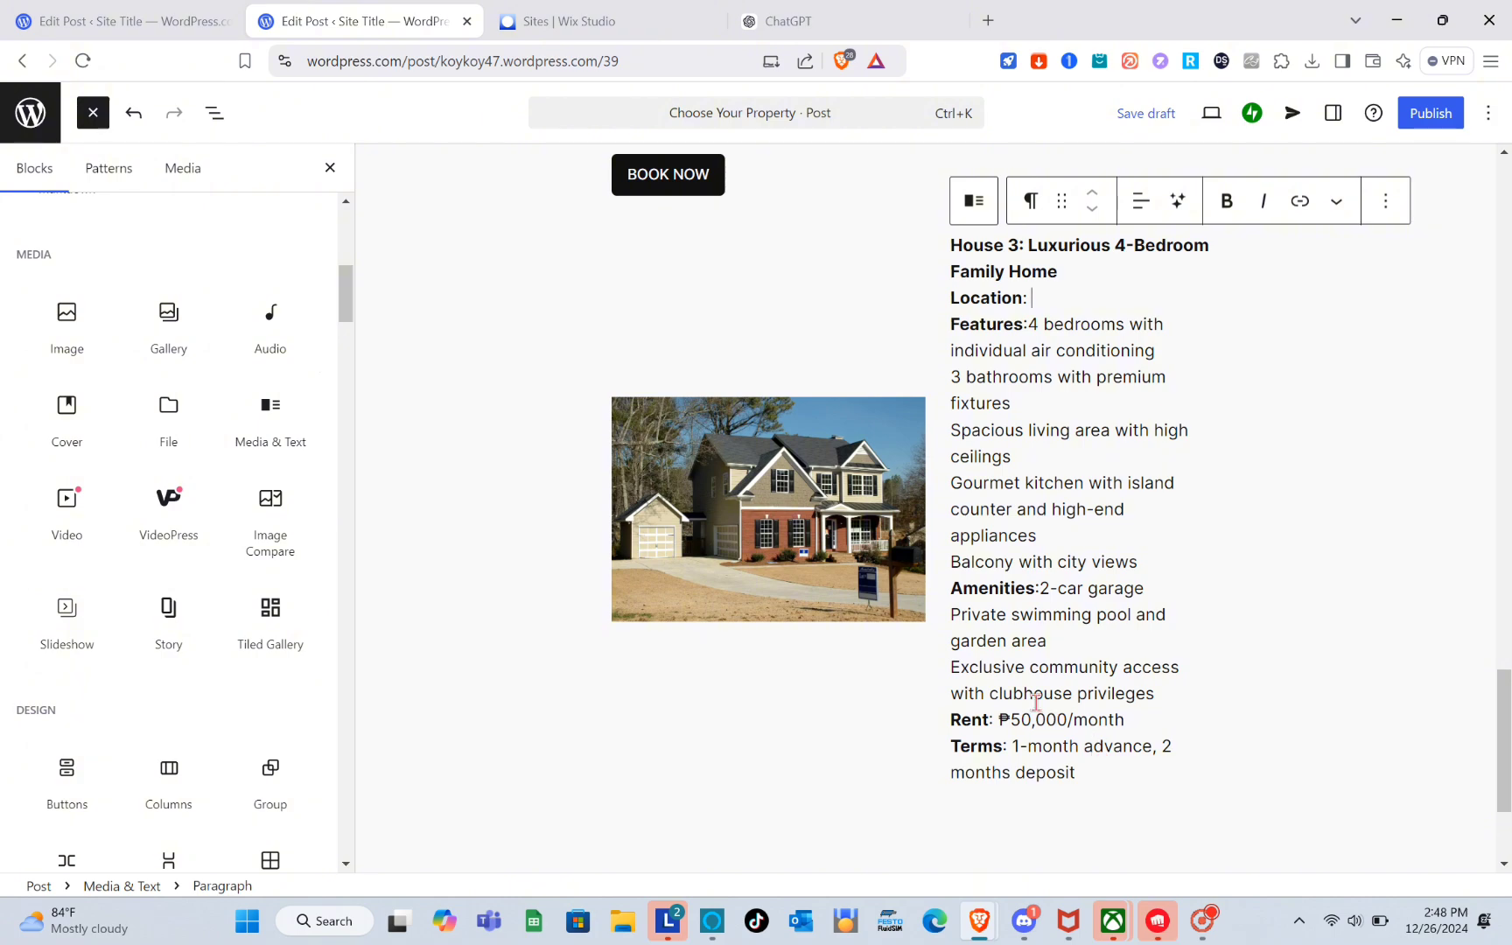
pyautogui.scroll(-3, 1035, 702)
pyautogui.scroll(10, 1035, 702)
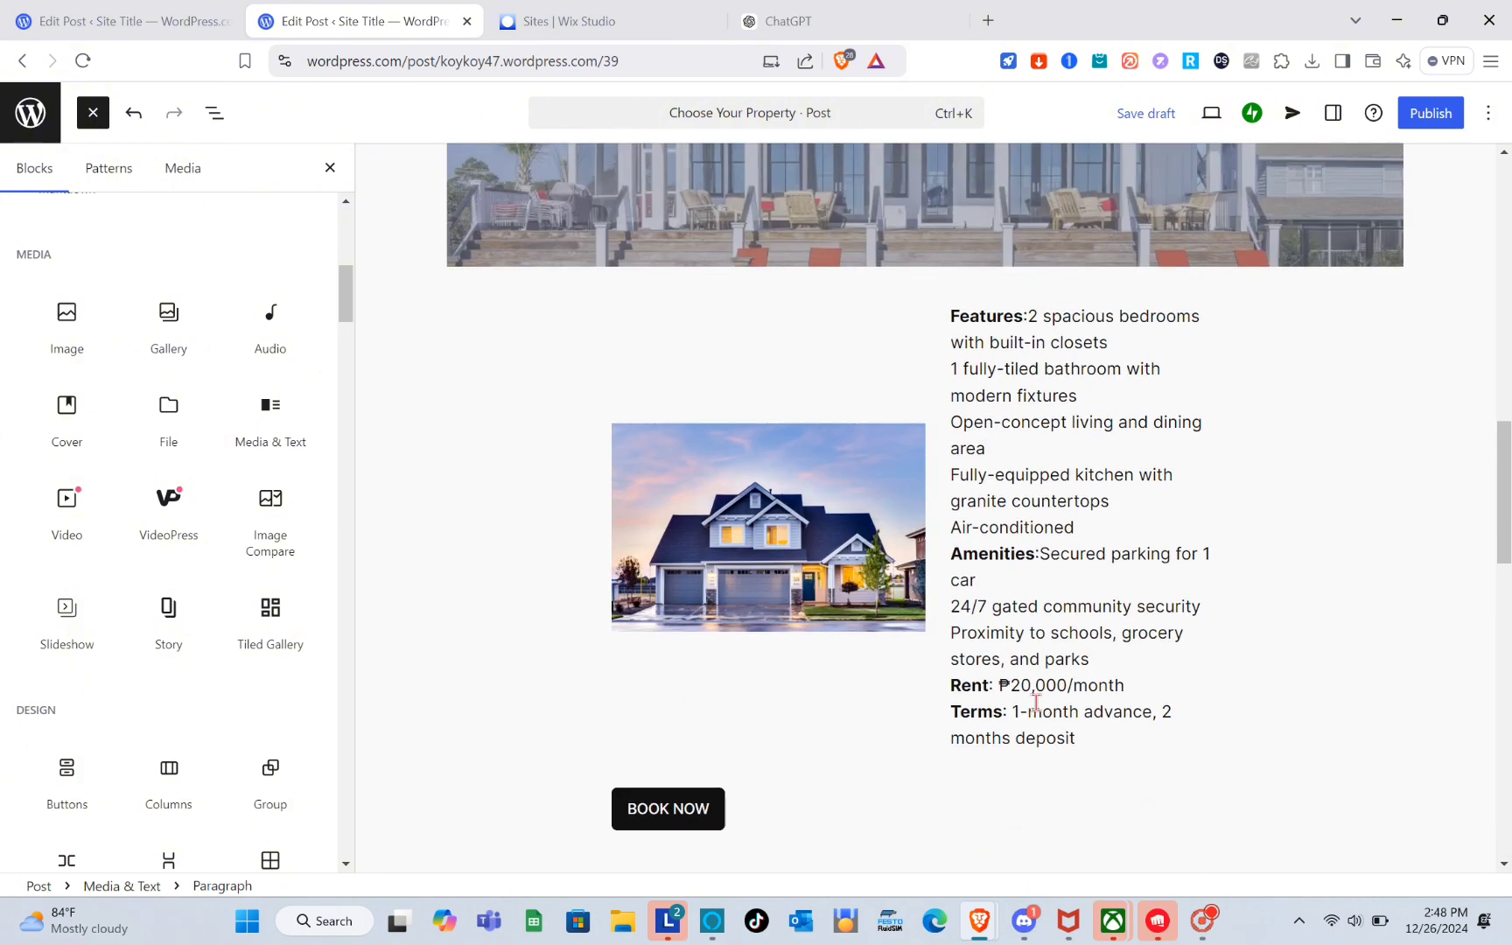
pyautogui.scroll(-10, 1035, 701)
# Compare the new post's listings with the third house listing in the existing post.
pyautogui.click(102, 9)
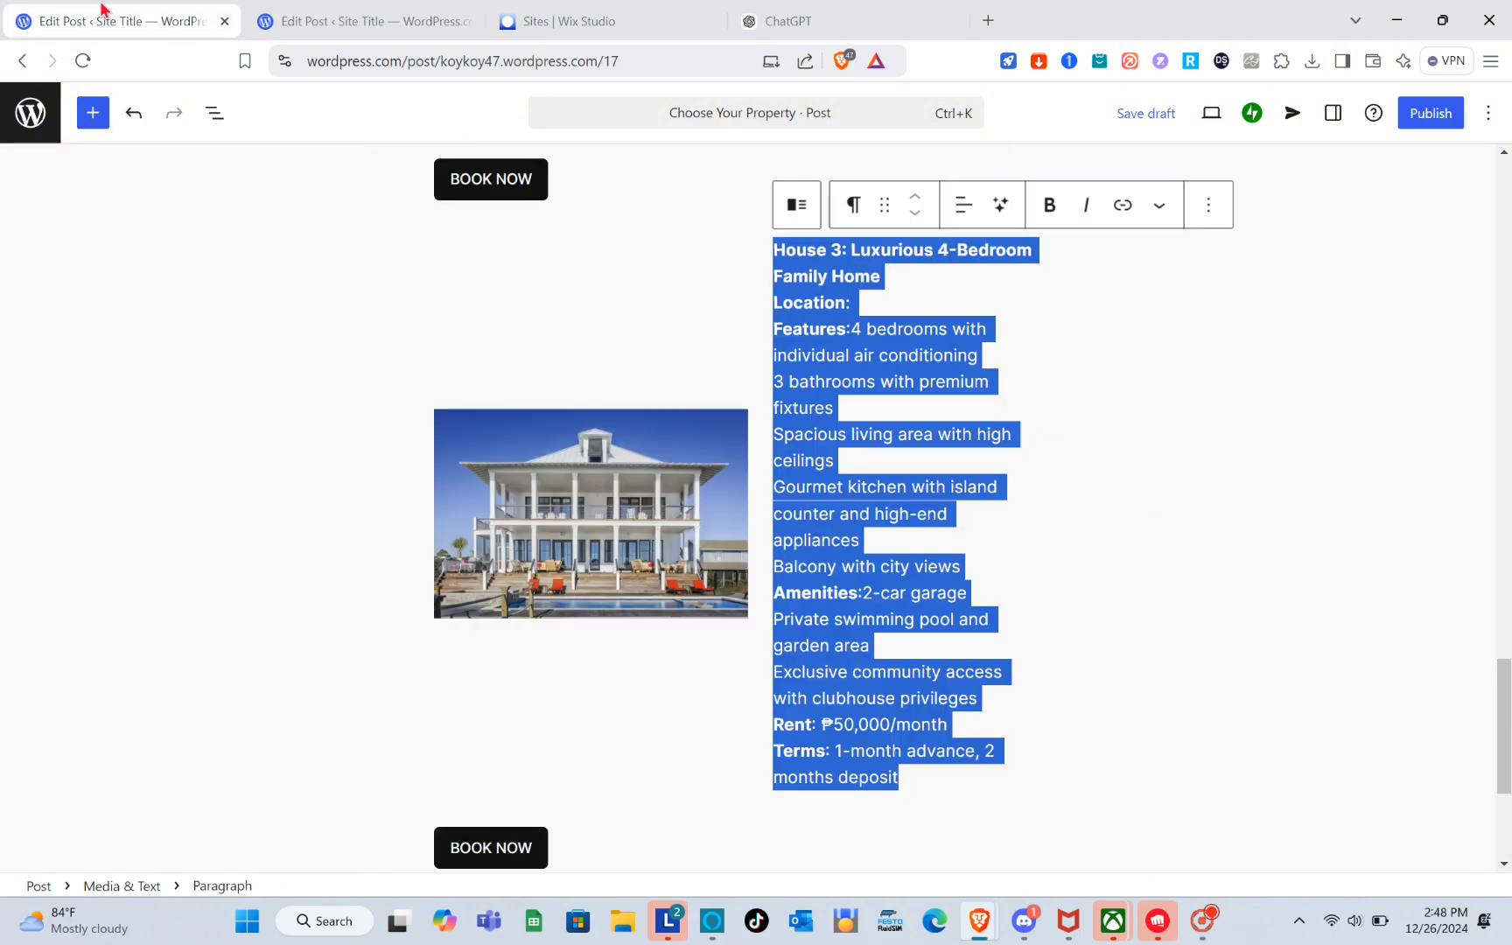
pyautogui.scroll(-4, 580, 503)
pyautogui.scroll(6, 580, 503)
pyautogui.scroll(-6, 580, 504)
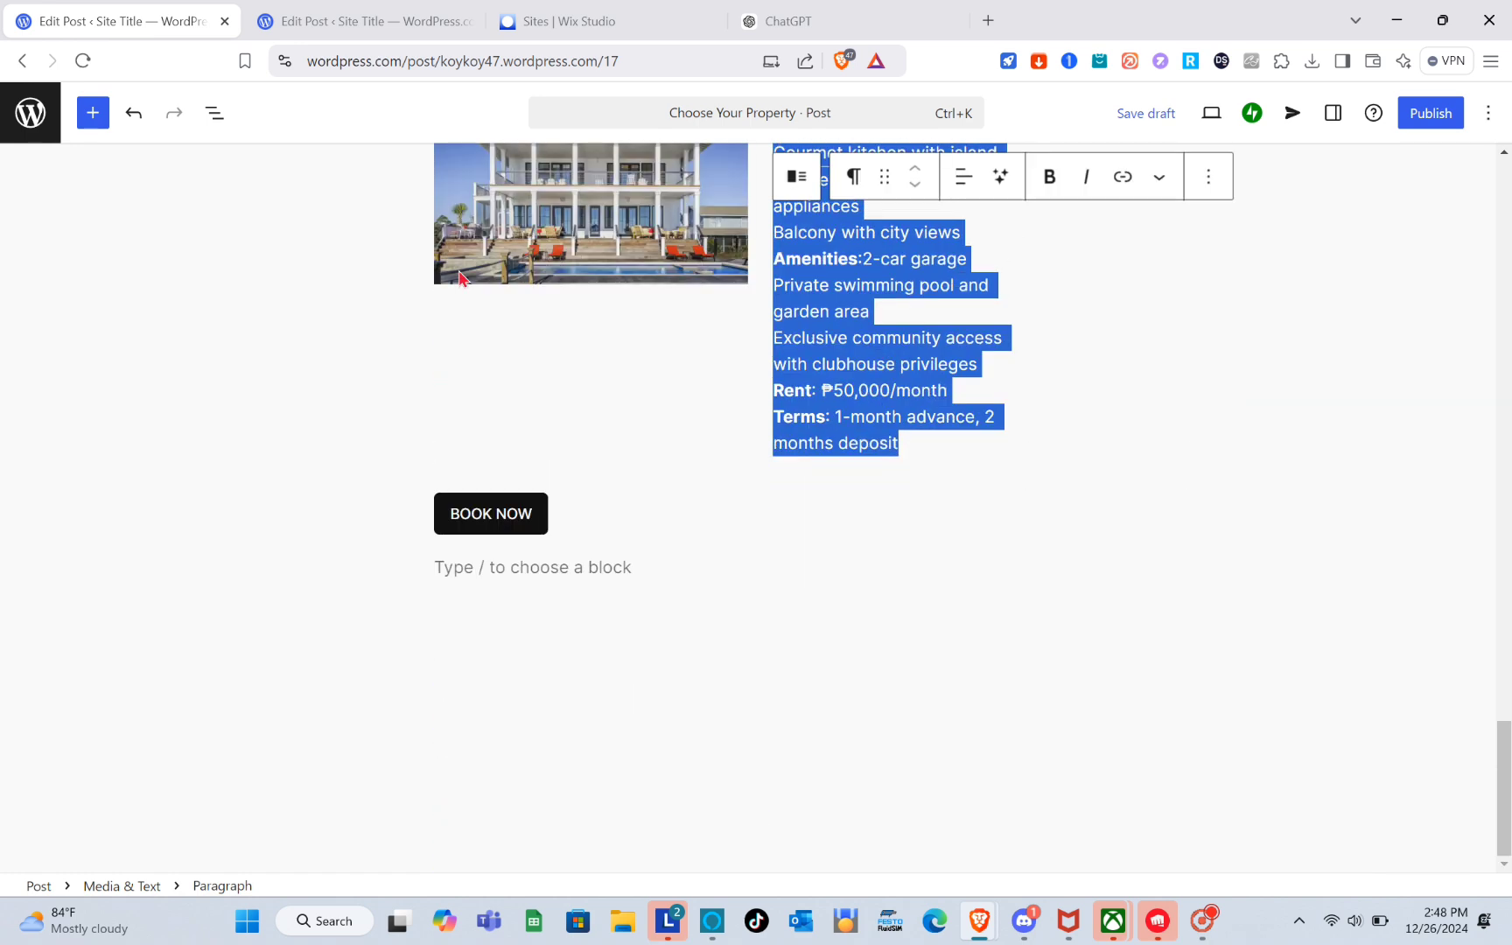
pyautogui.click(317, 12)
pyautogui.scroll(5, 681, 176)
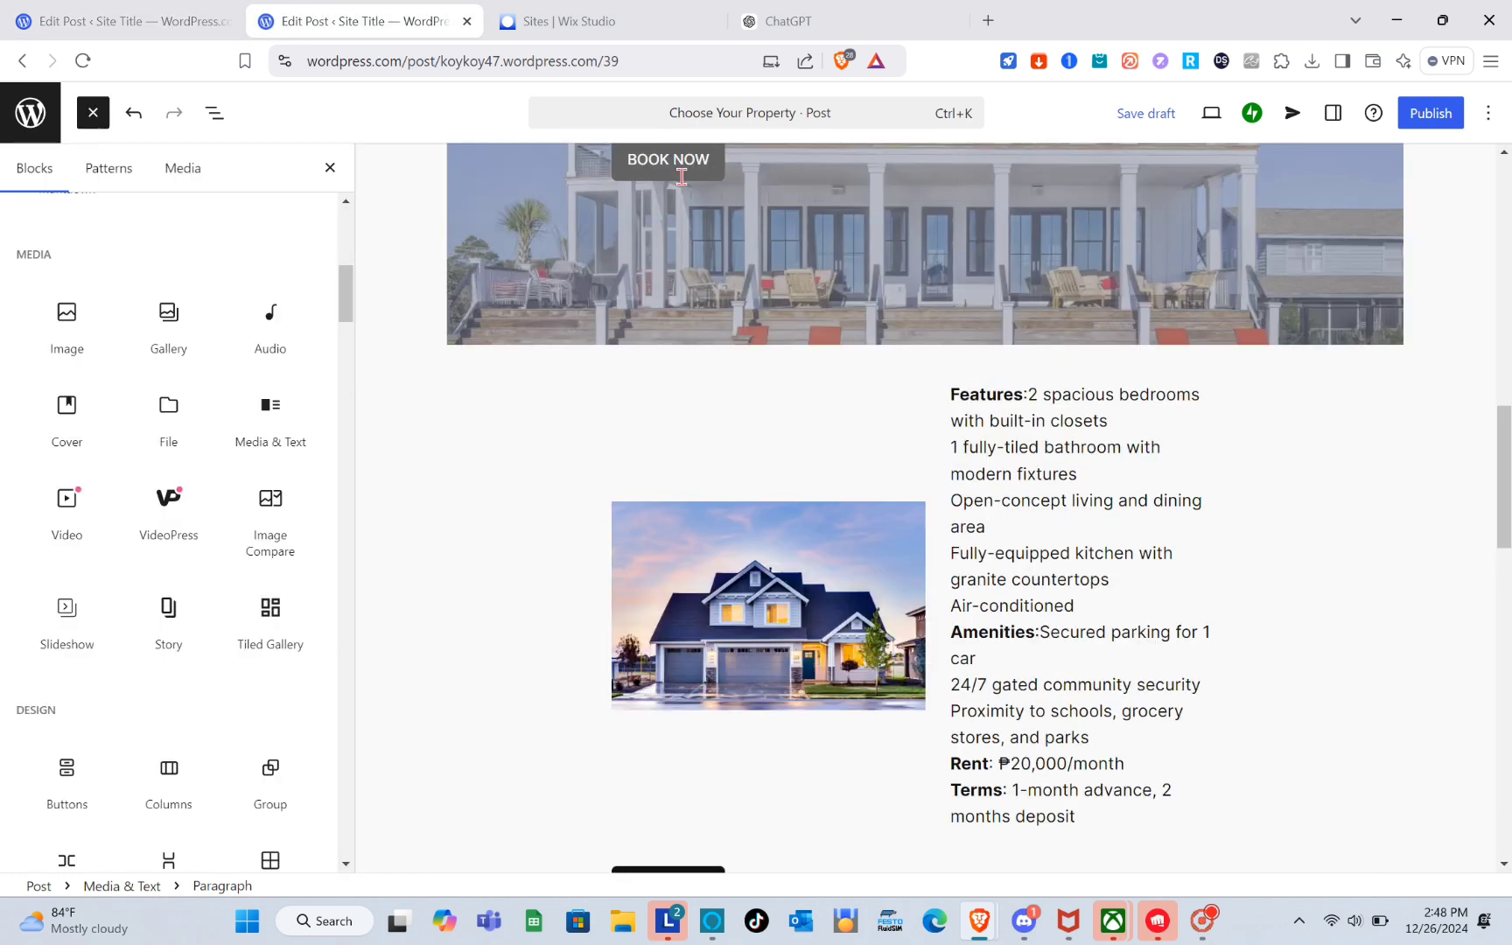
pyautogui.click(668, 159)
pyautogui.scroll(3, 686, 290)
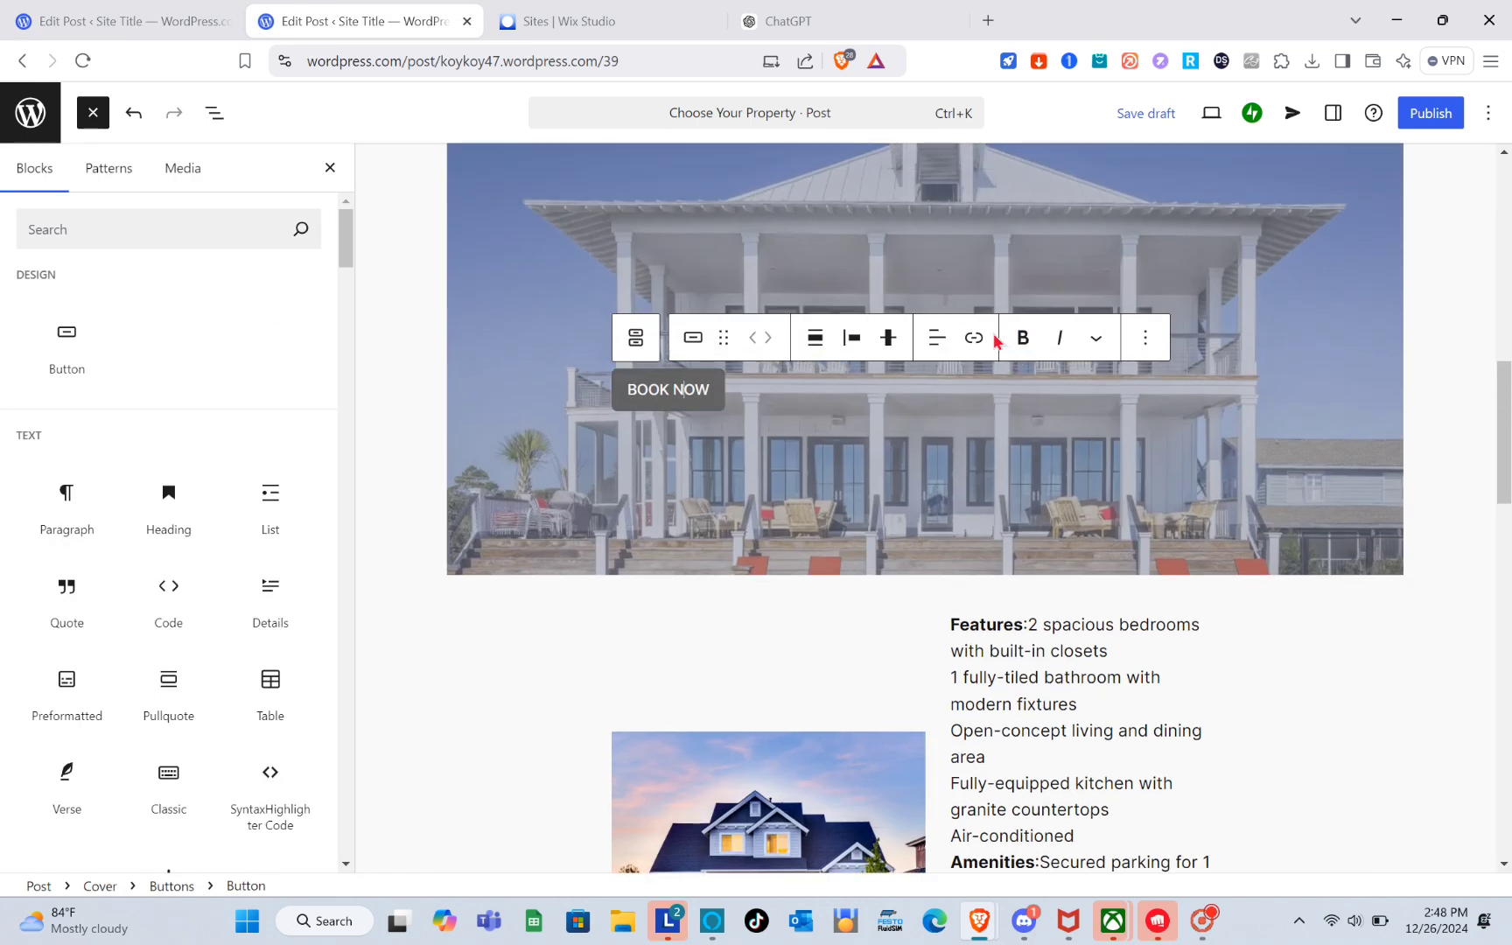
pyautogui.click(975, 338)
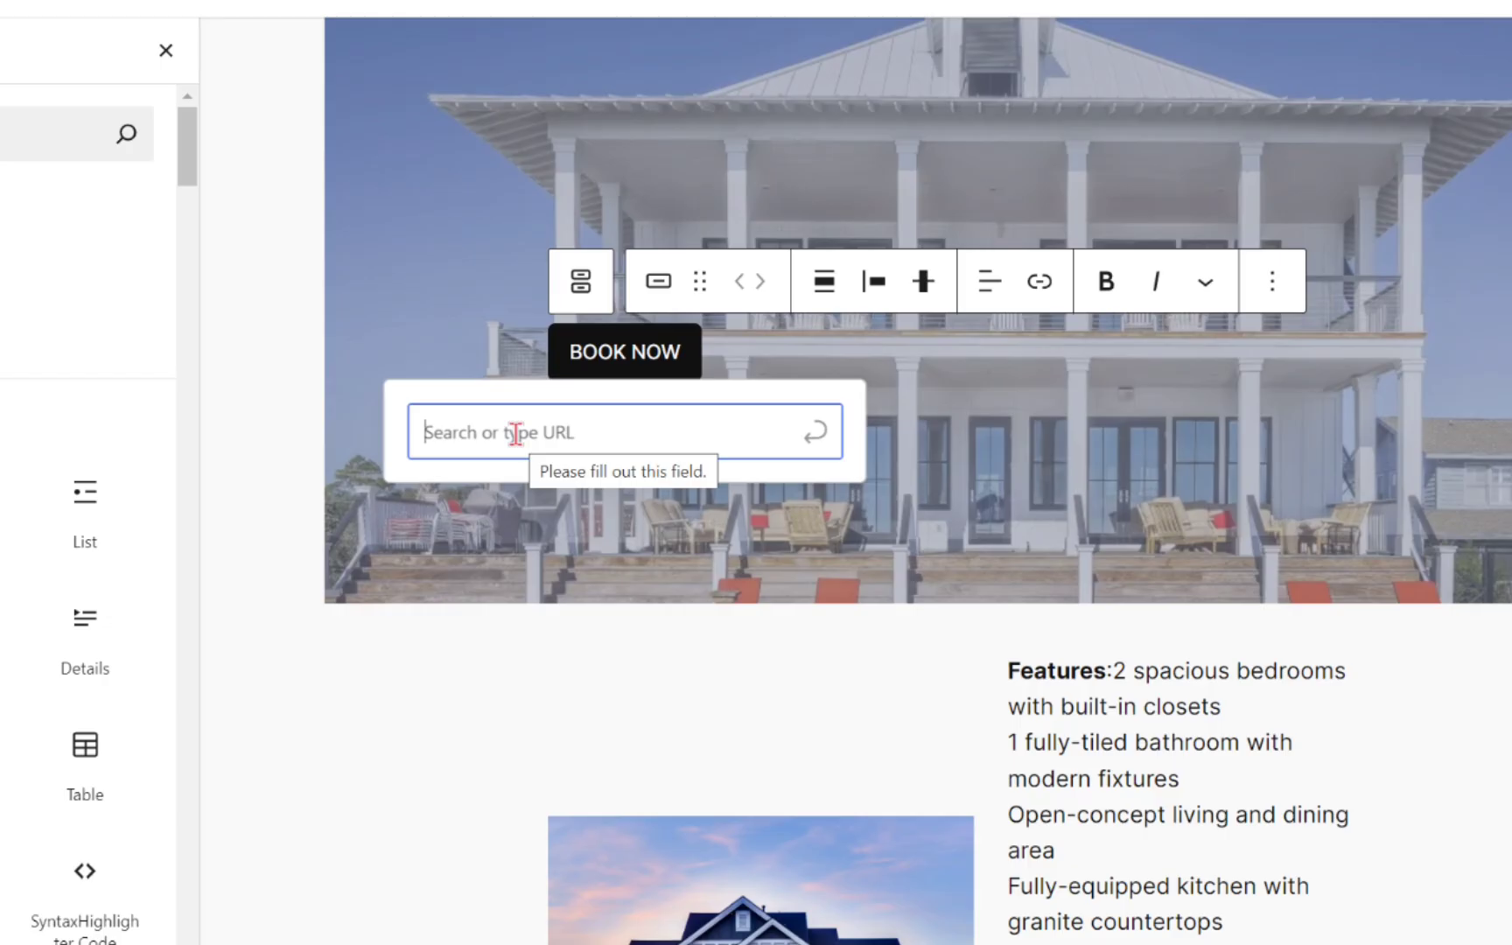
pyautogui.click(764, 827)
pyautogui.scroll(-4, 764, 827)
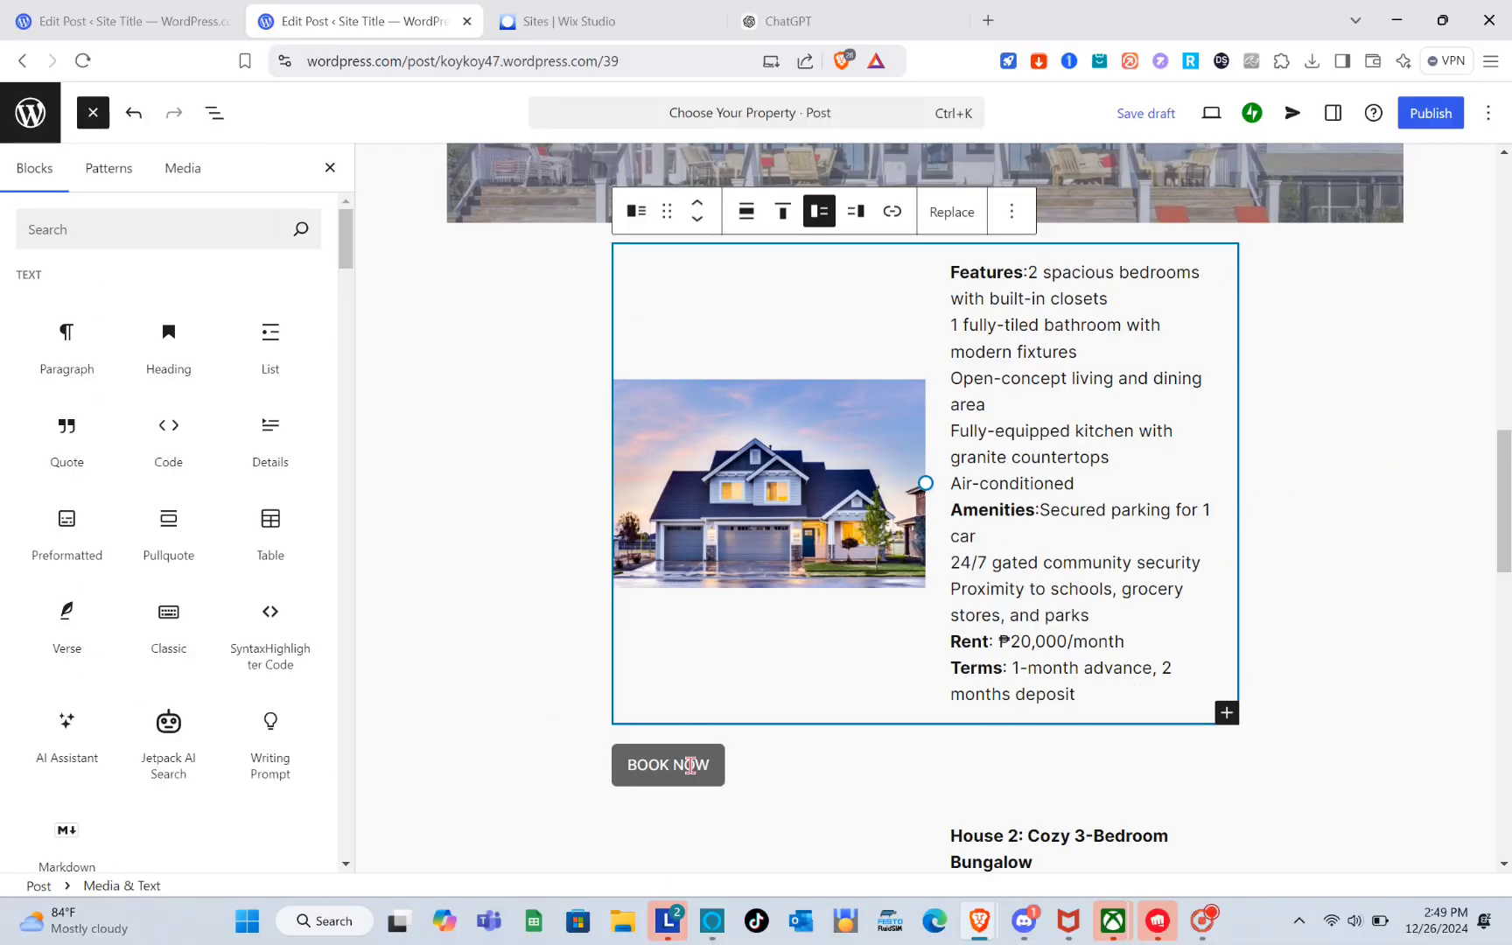
pyautogui.click(690, 766)
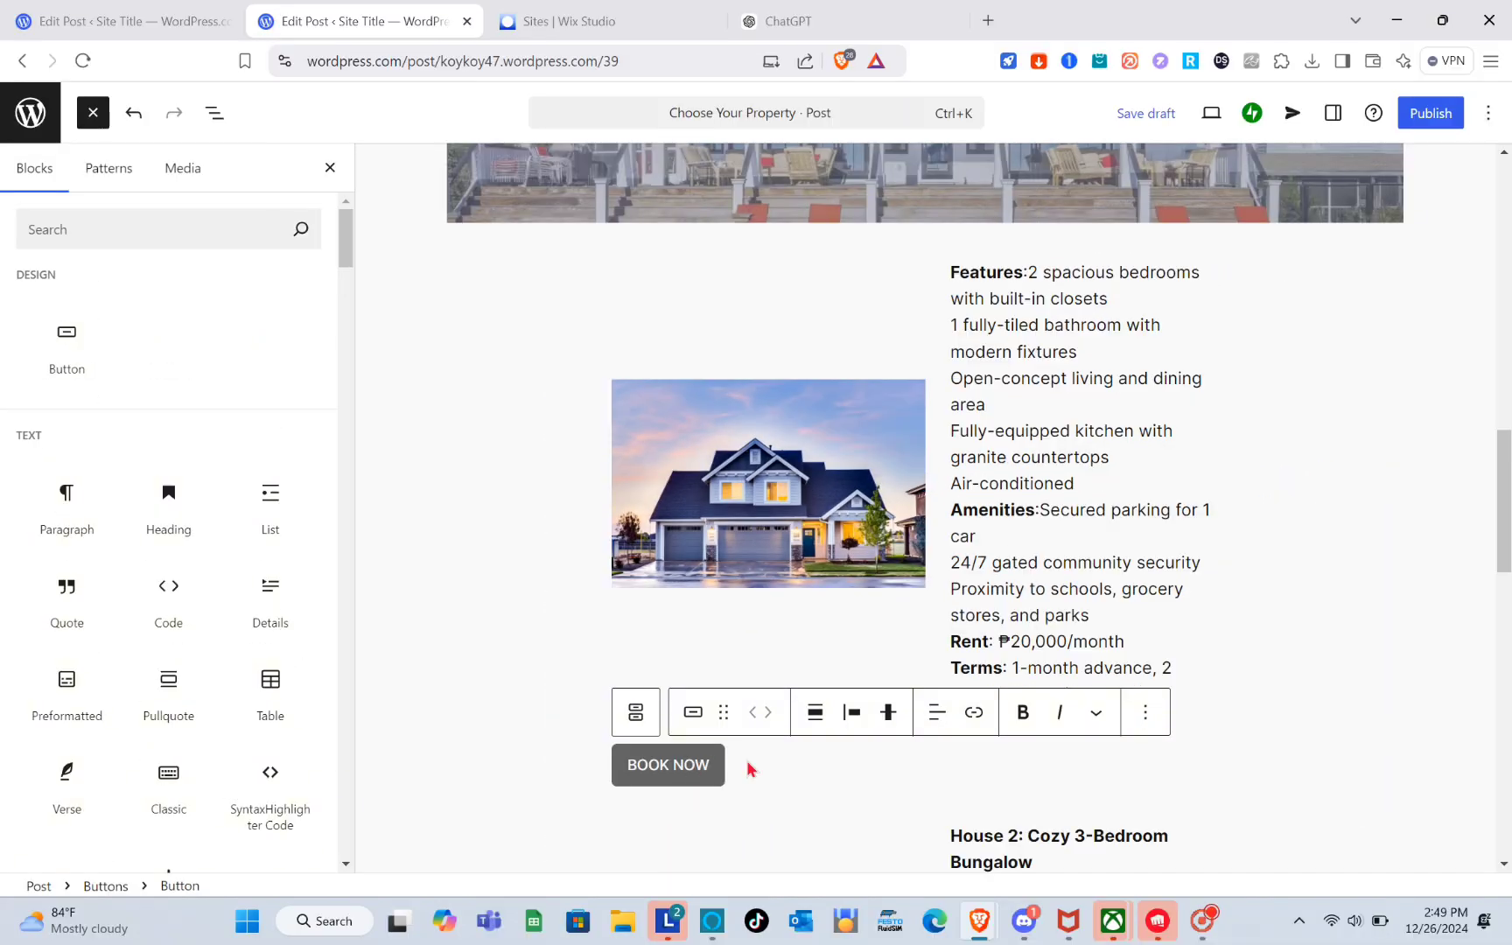
pyautogui.click(973, 712)
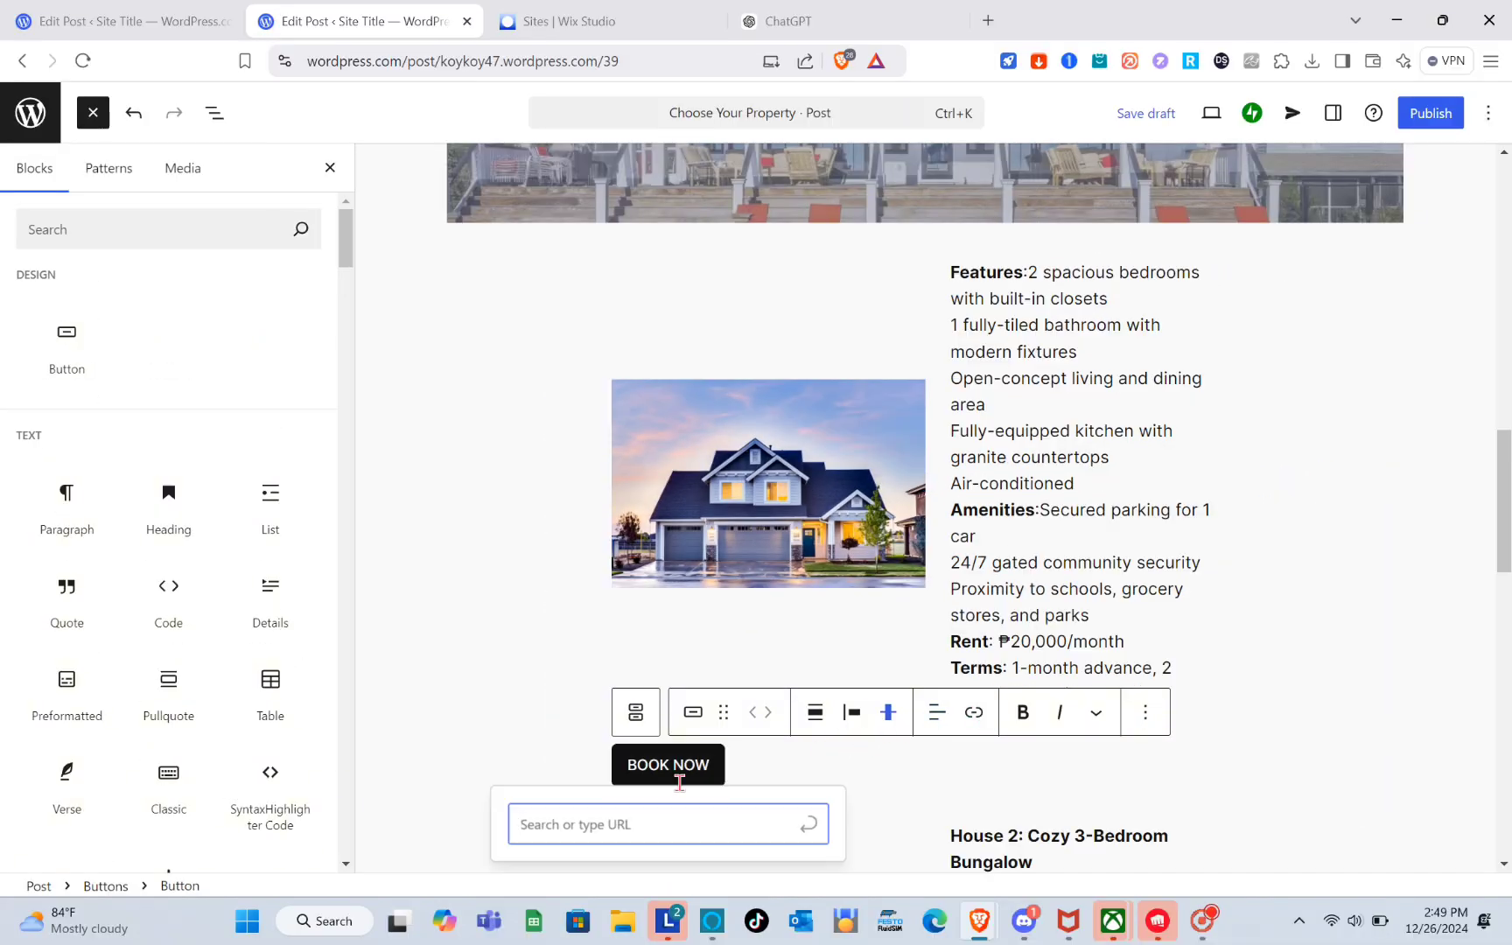
pyautogui.click(916, 805)
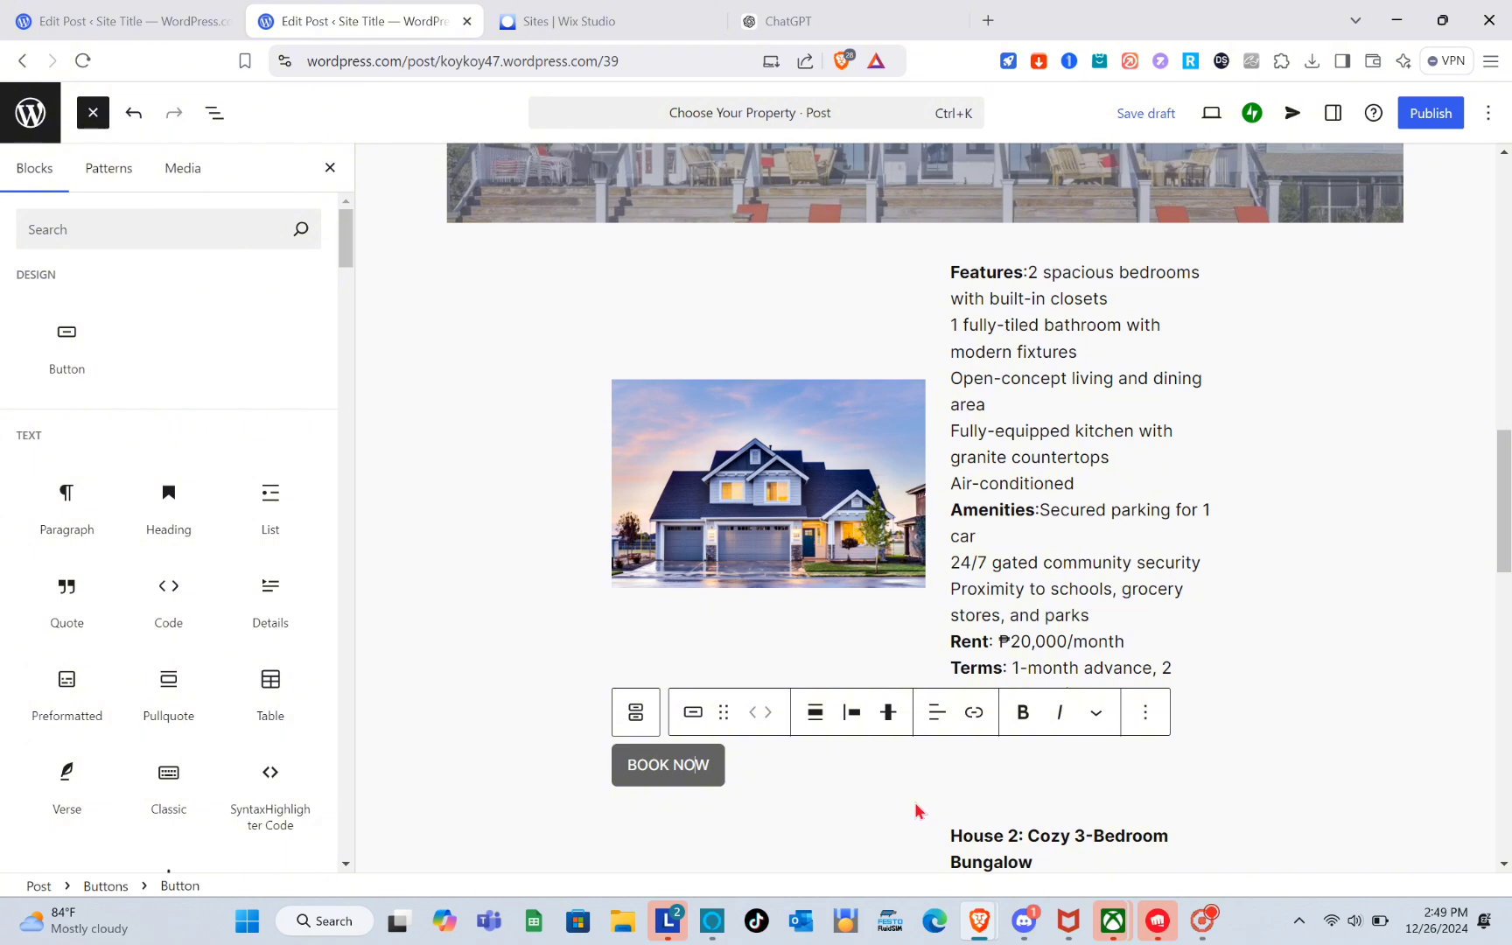
pyautogui.scroll(-5, 916, 810)
pyautogui.click(916, 810)
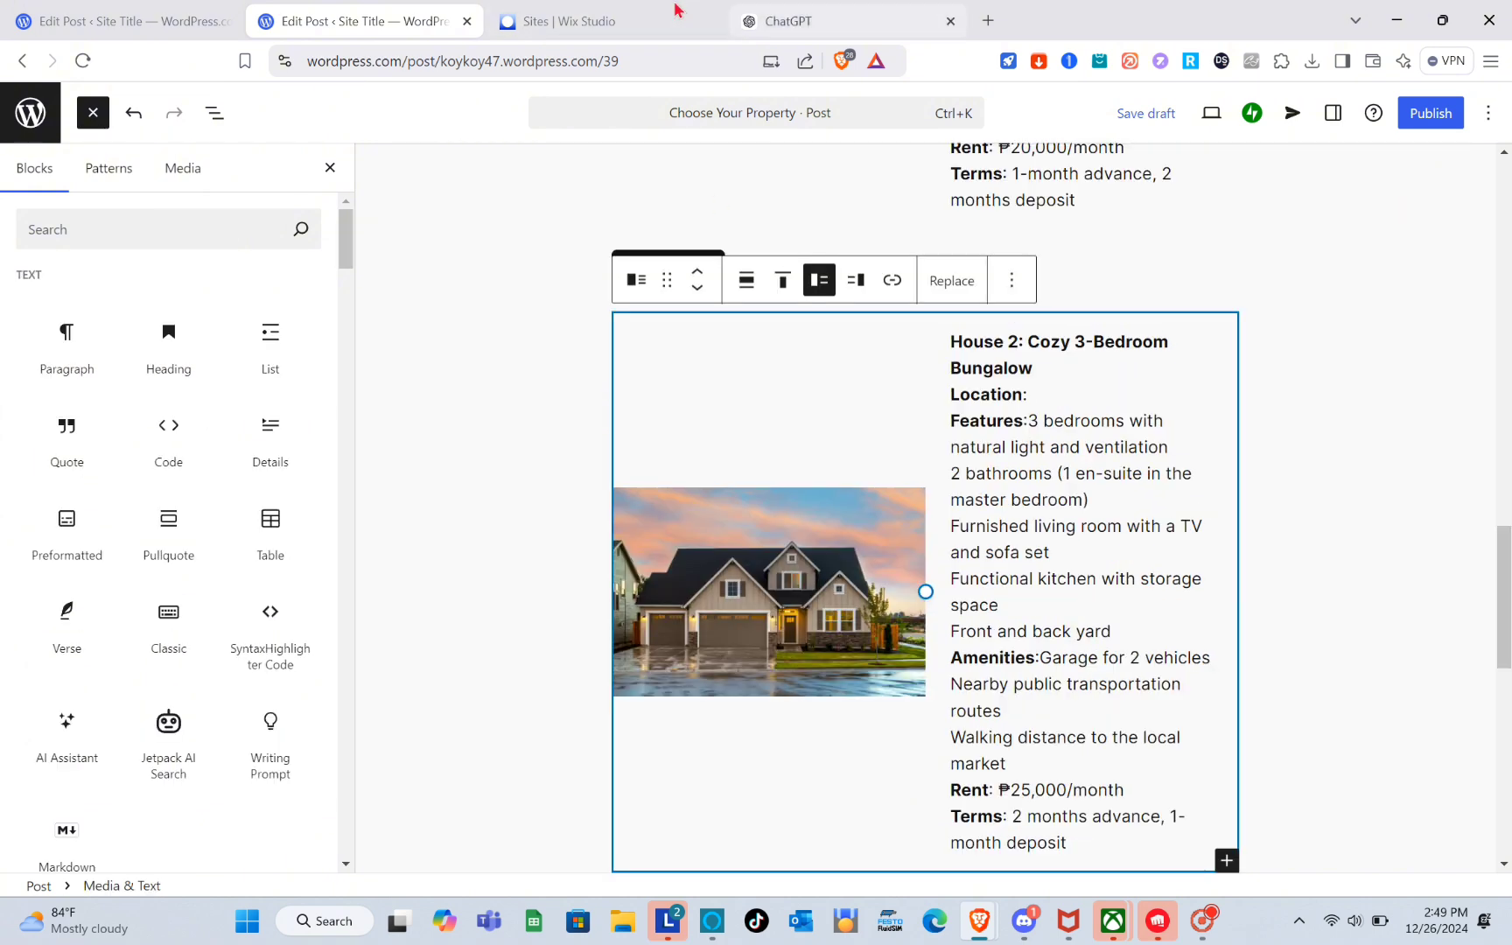
# Switch to Wix Studio and start creating a new site with the Wix Editor.
pyautogui.click(623, 20)
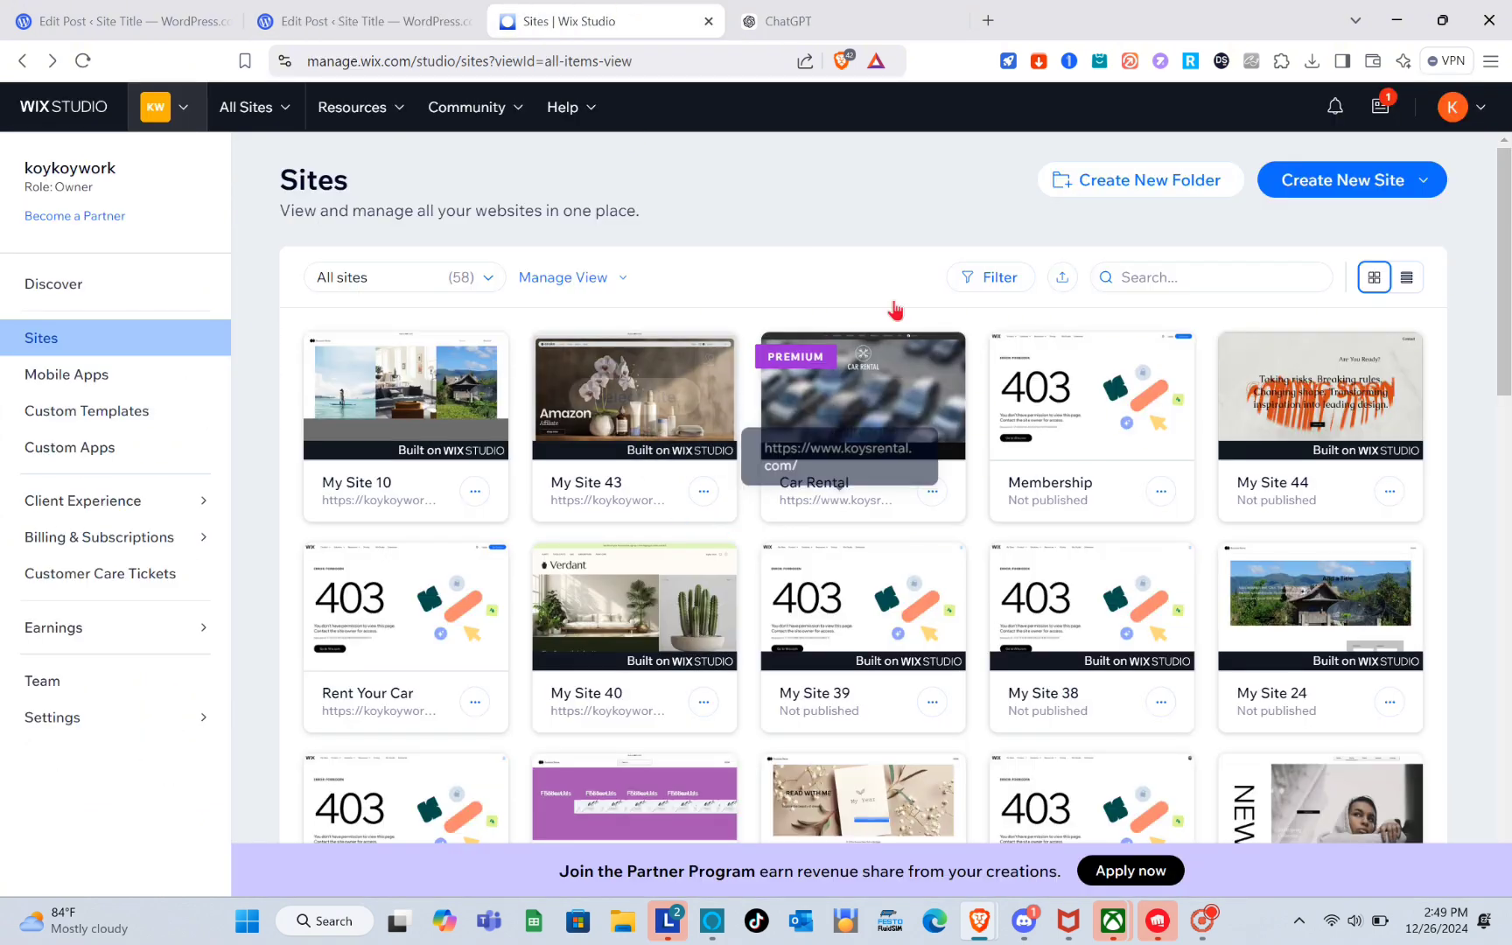
pyautogui.moveTo(831, 688)
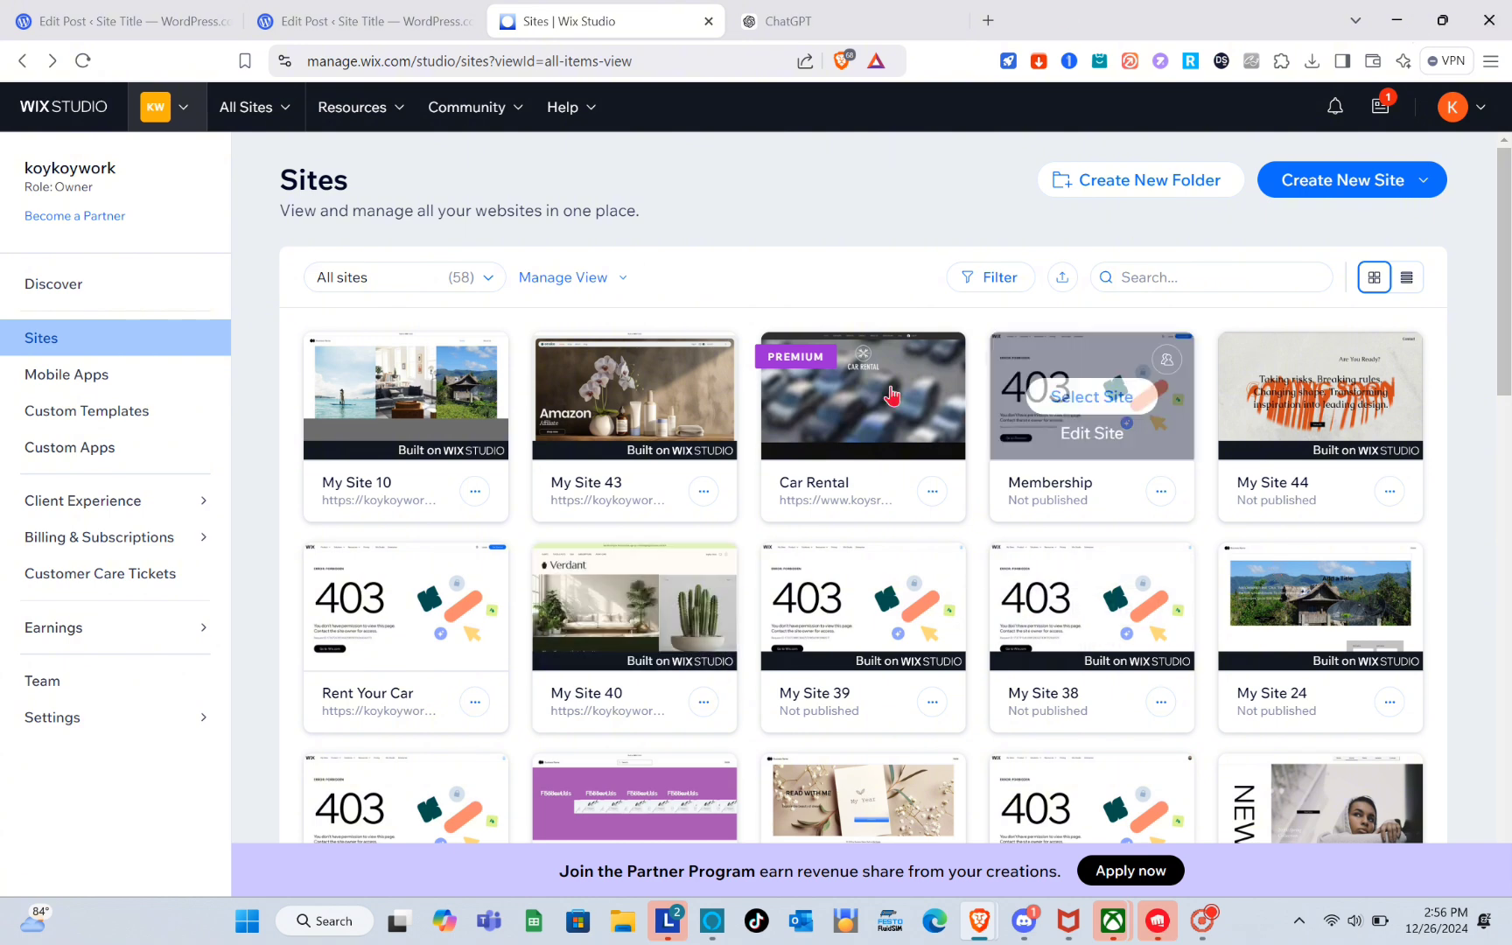
pyautogui.click(1313, 188)
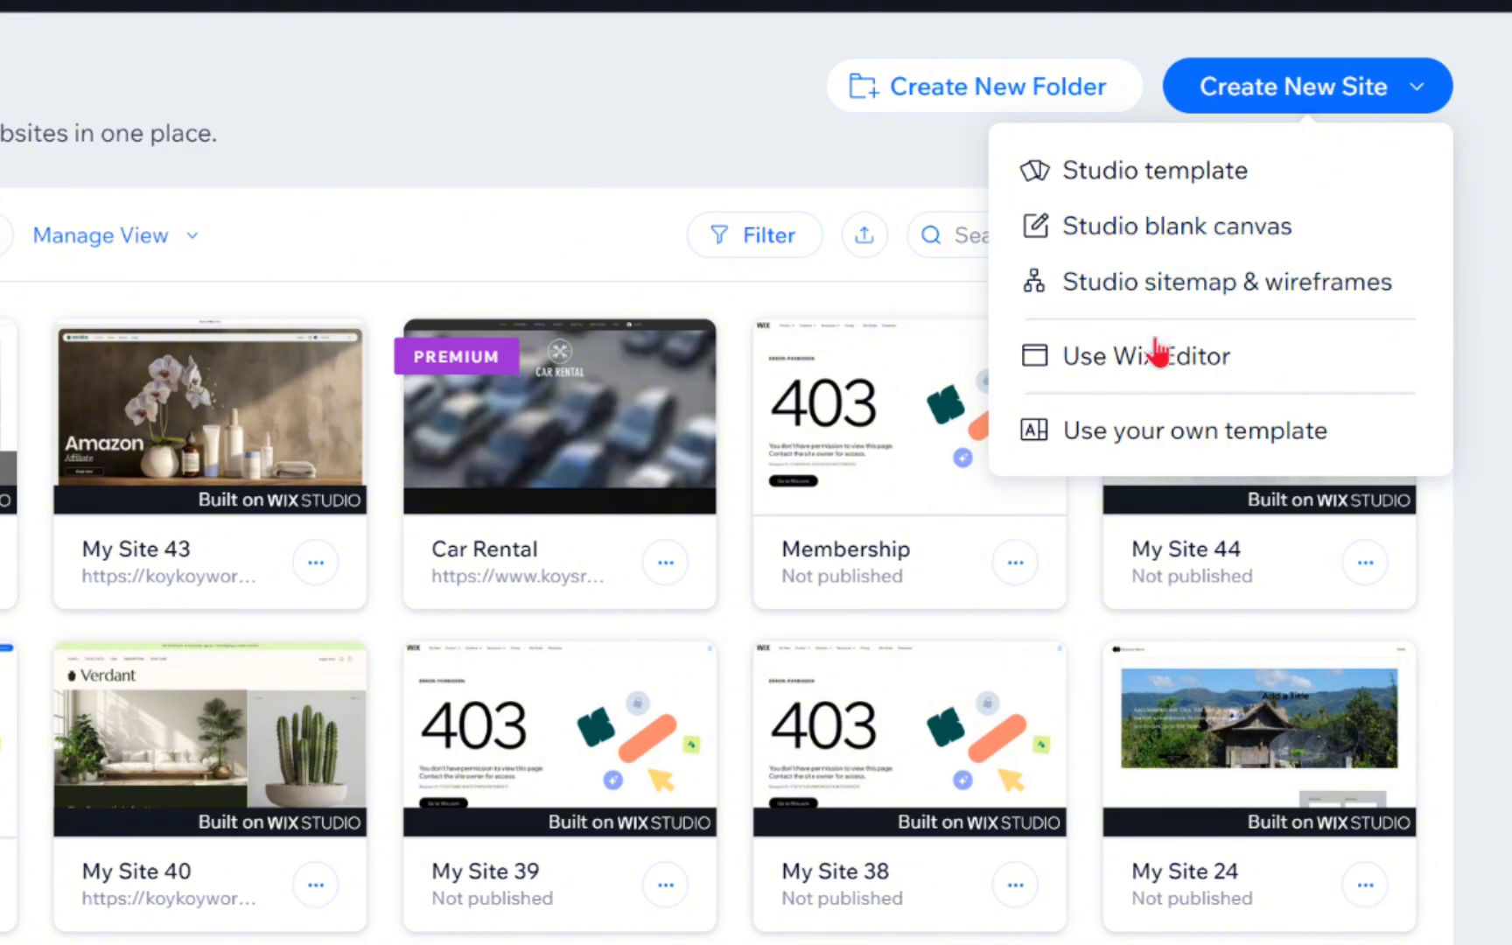
pyautogui.click(1255, 356)
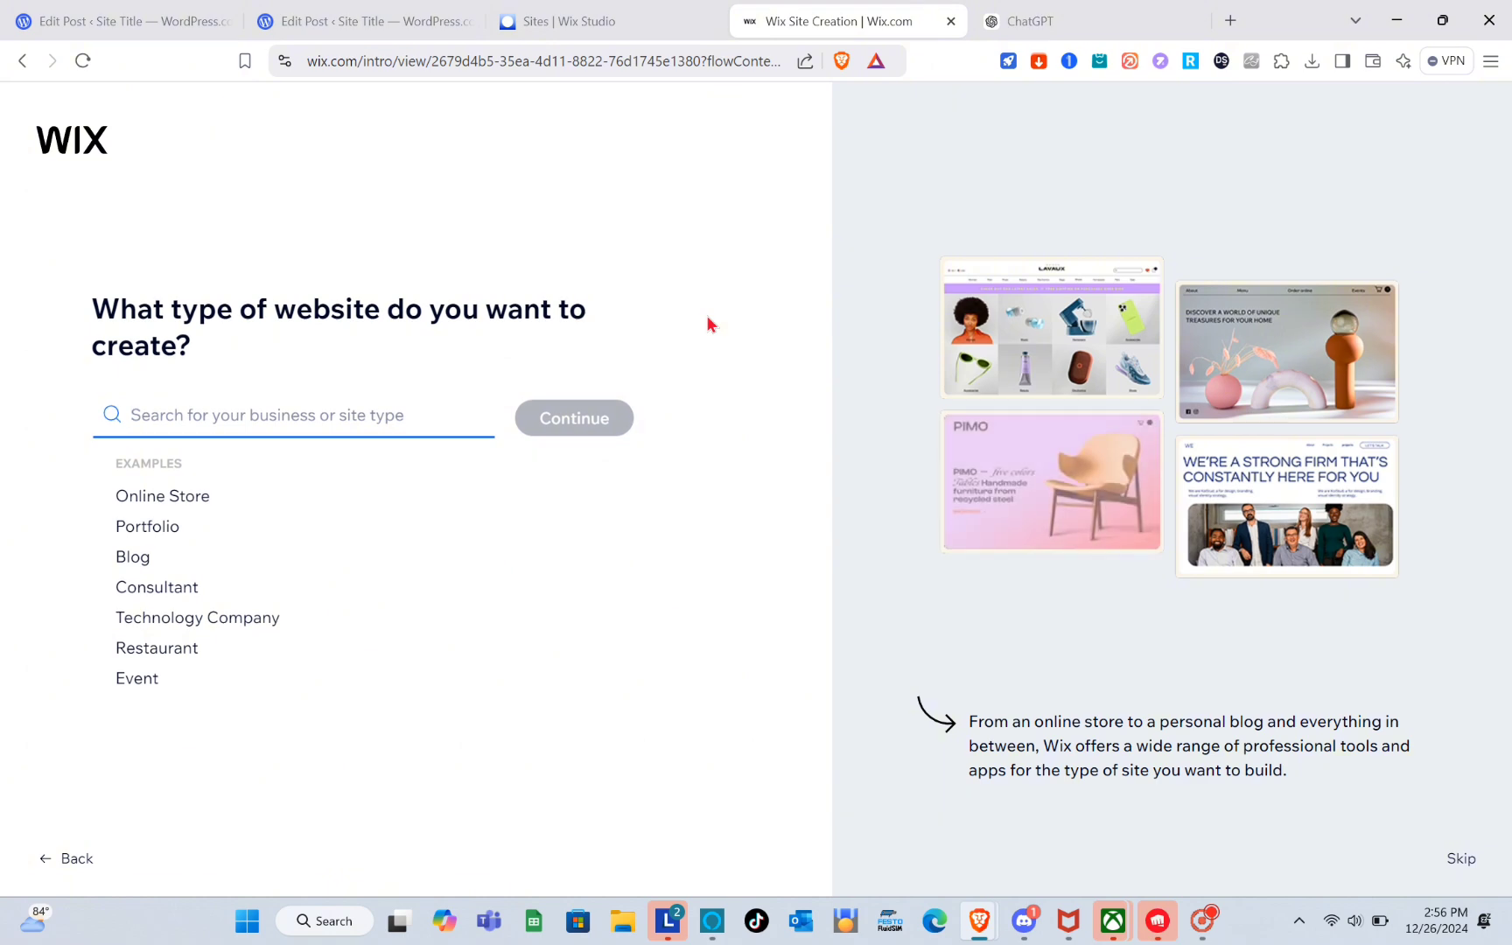
# Search for a house rental site type, choose Vacation Home Rental Agency and continue.
pyautogui.click(415, 405)
pyautogui.write('H')
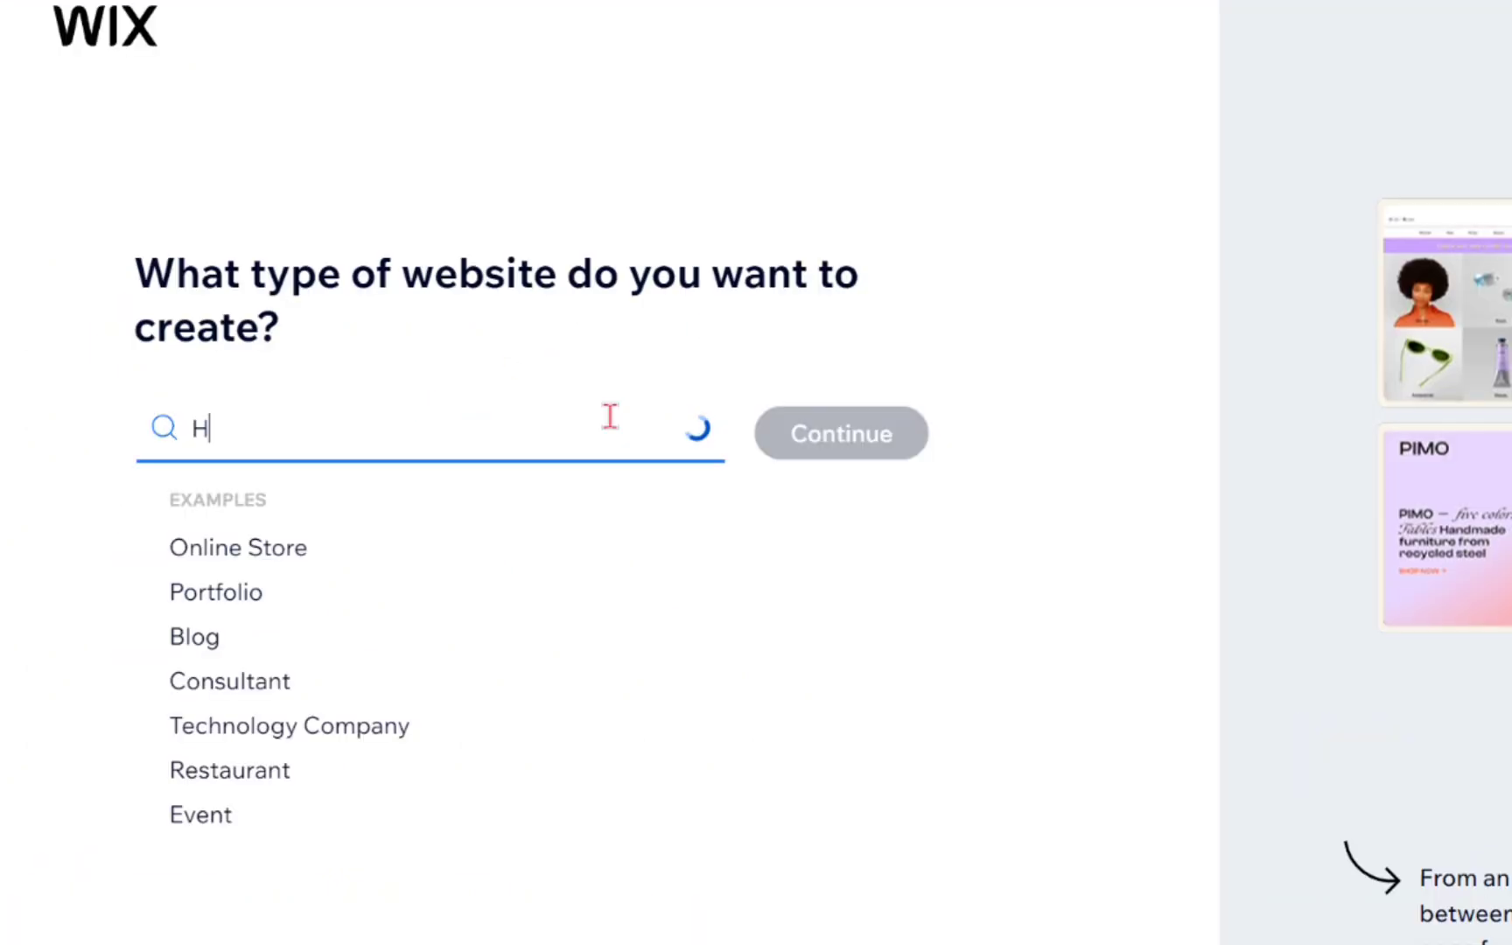
pyautogui.press('BackSpace')
pyautogui.write('house ')
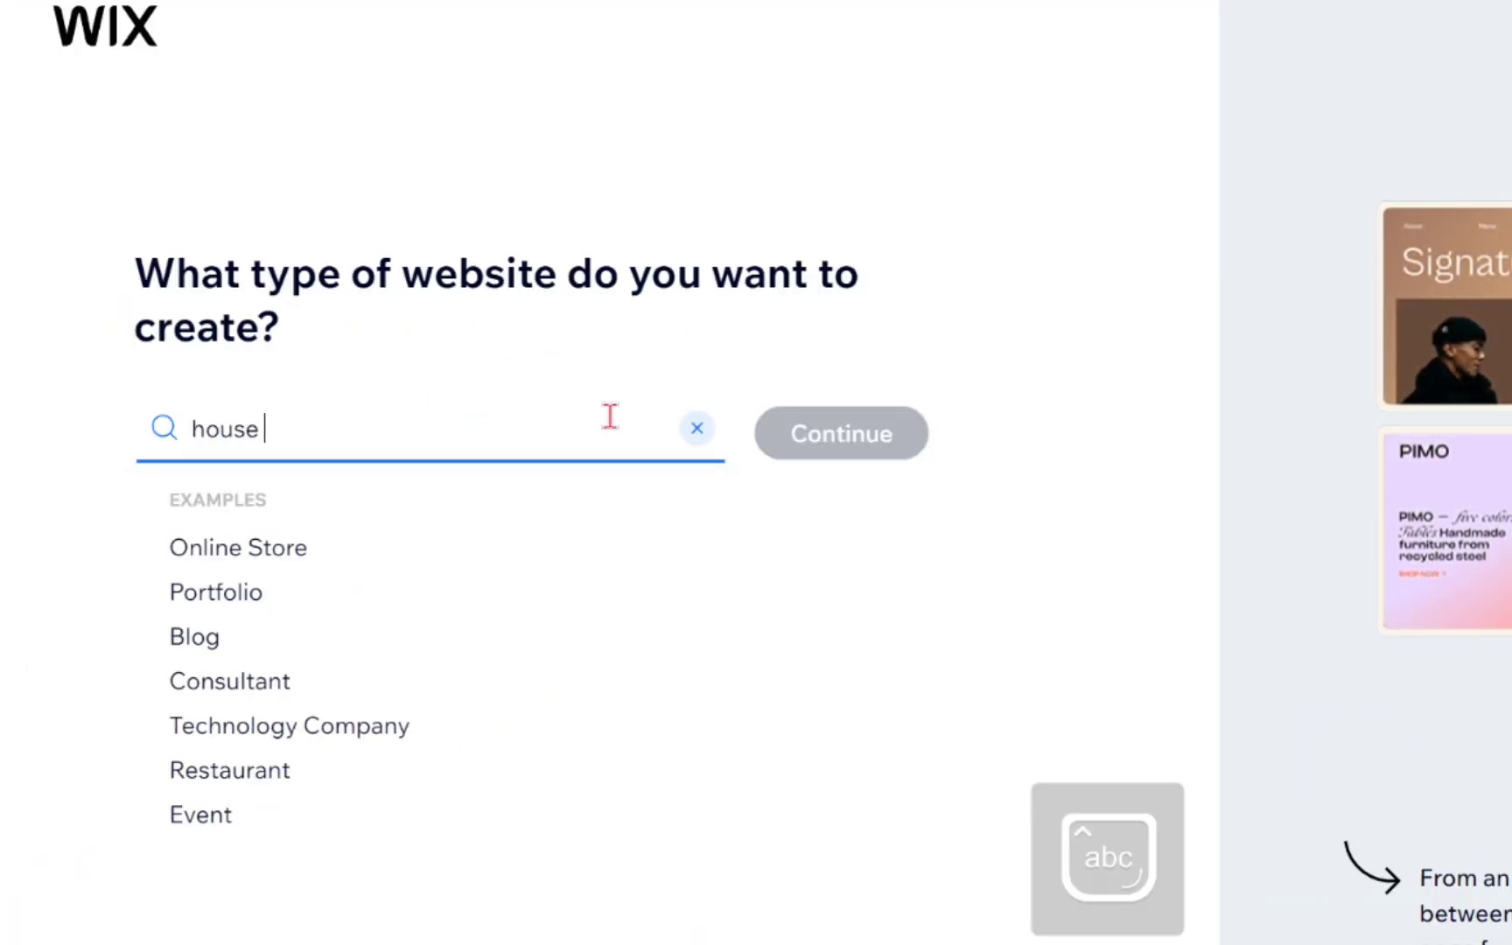
pyautogui.write('rental')
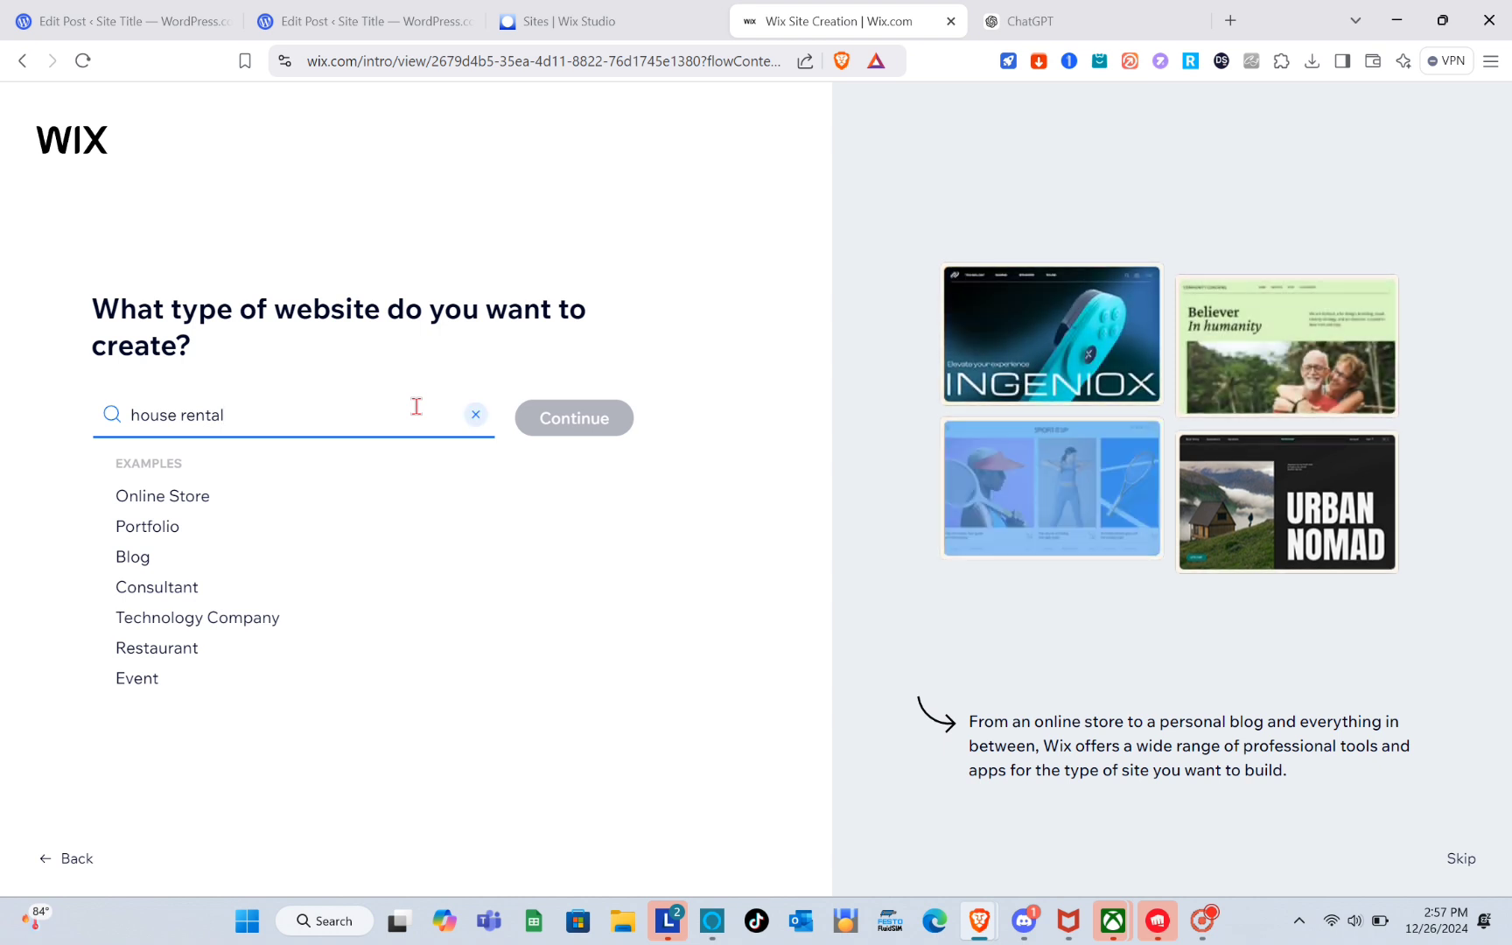
pyautogui.press('BackSpace')
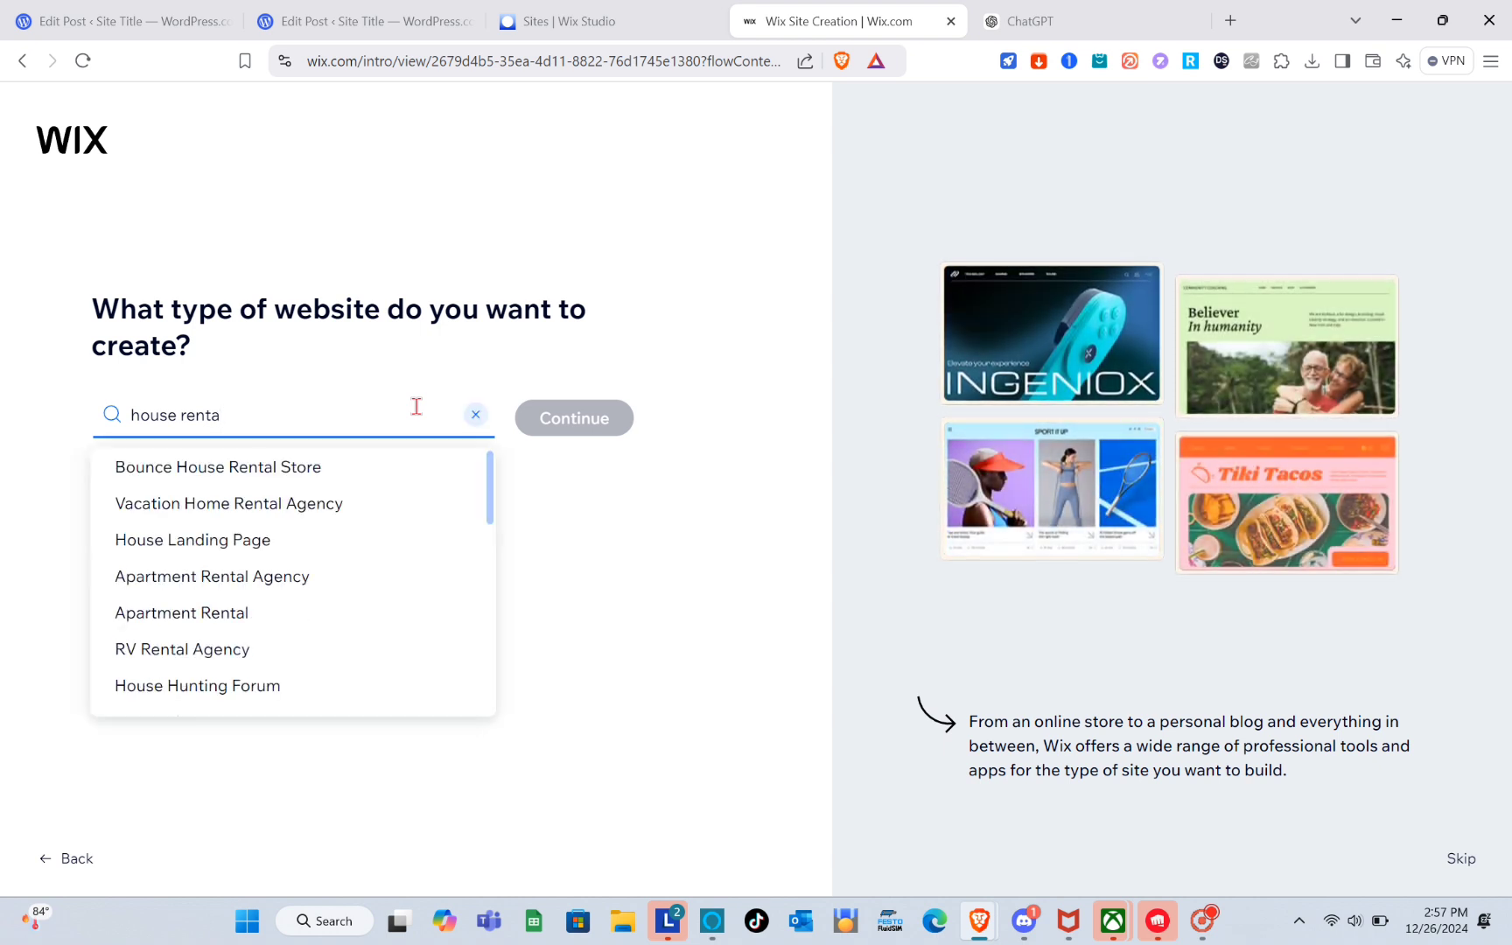
pyautogui.click(229, 503)
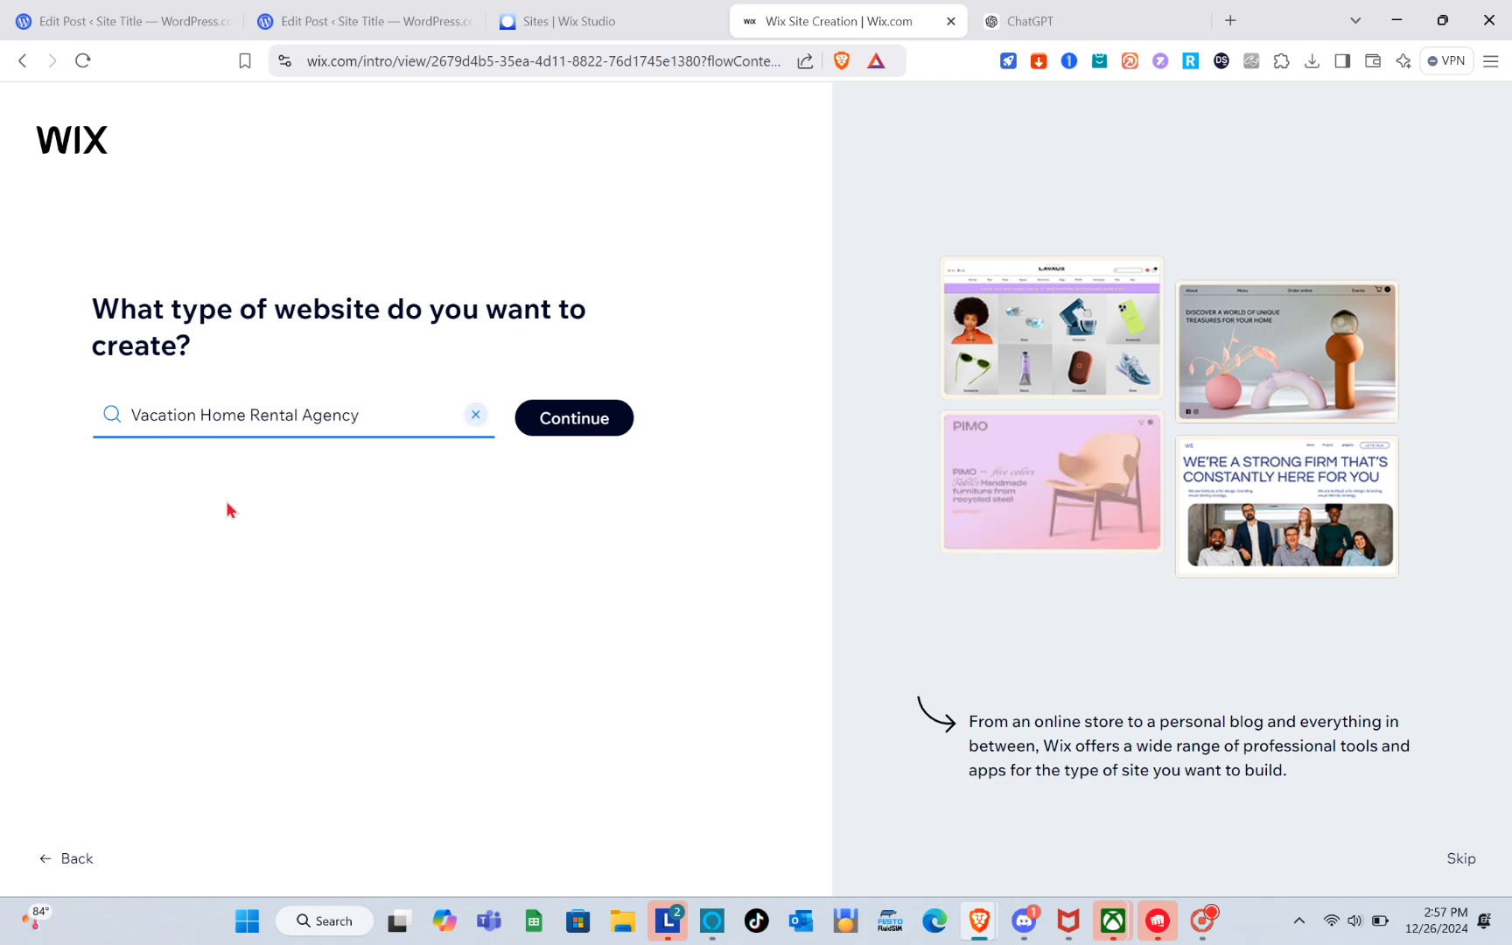
pyautogui.click(560, 418)
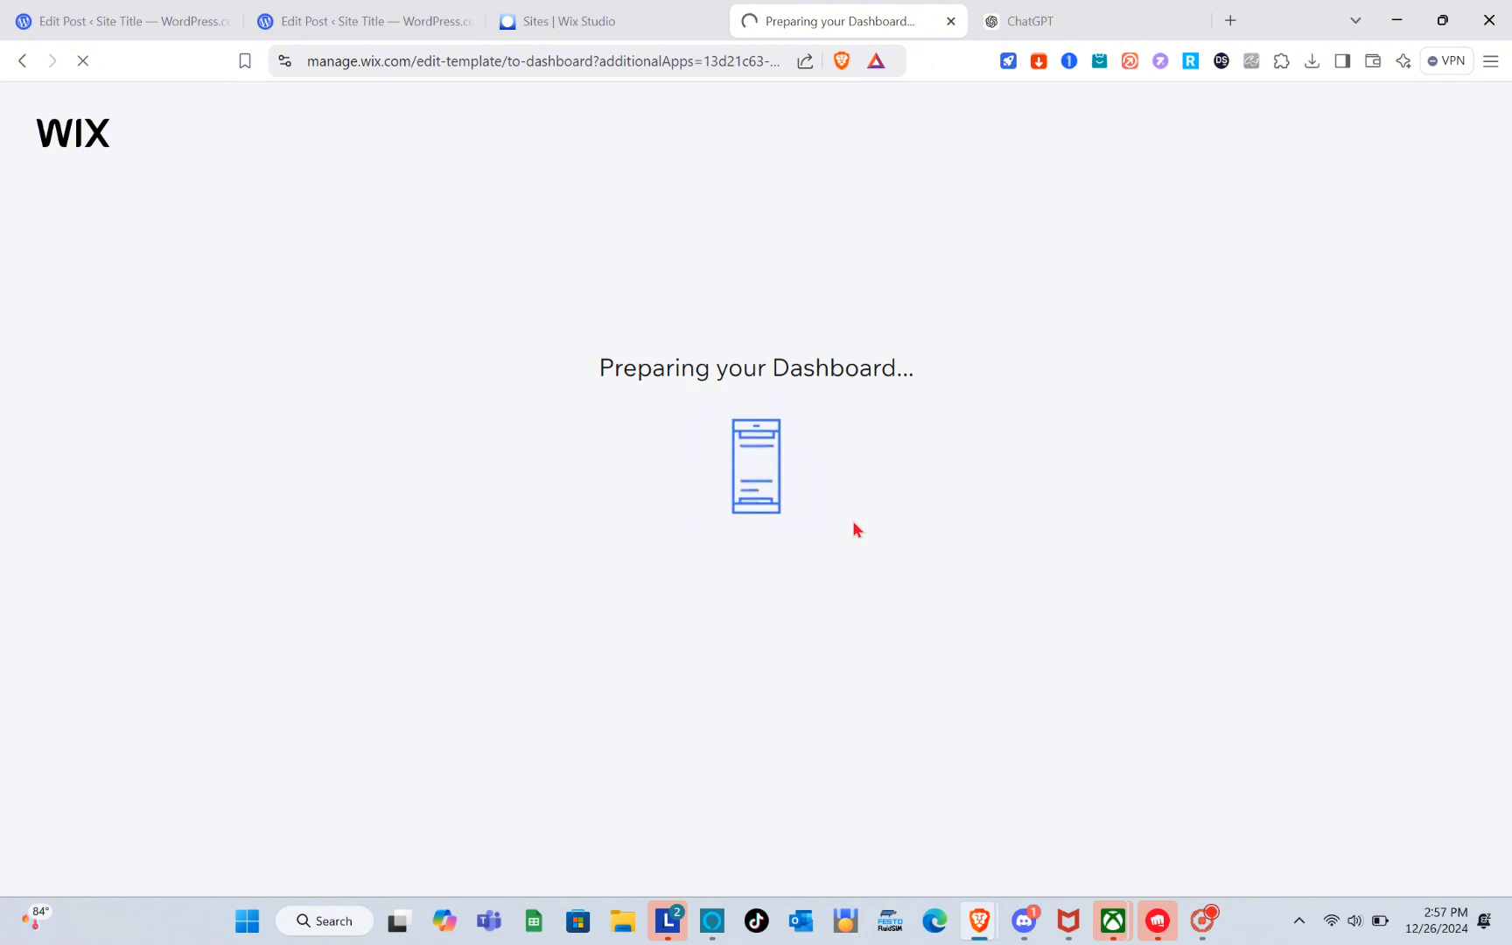
# Enter House Rental as the business name and continue.
pyautogui.write('Hou')
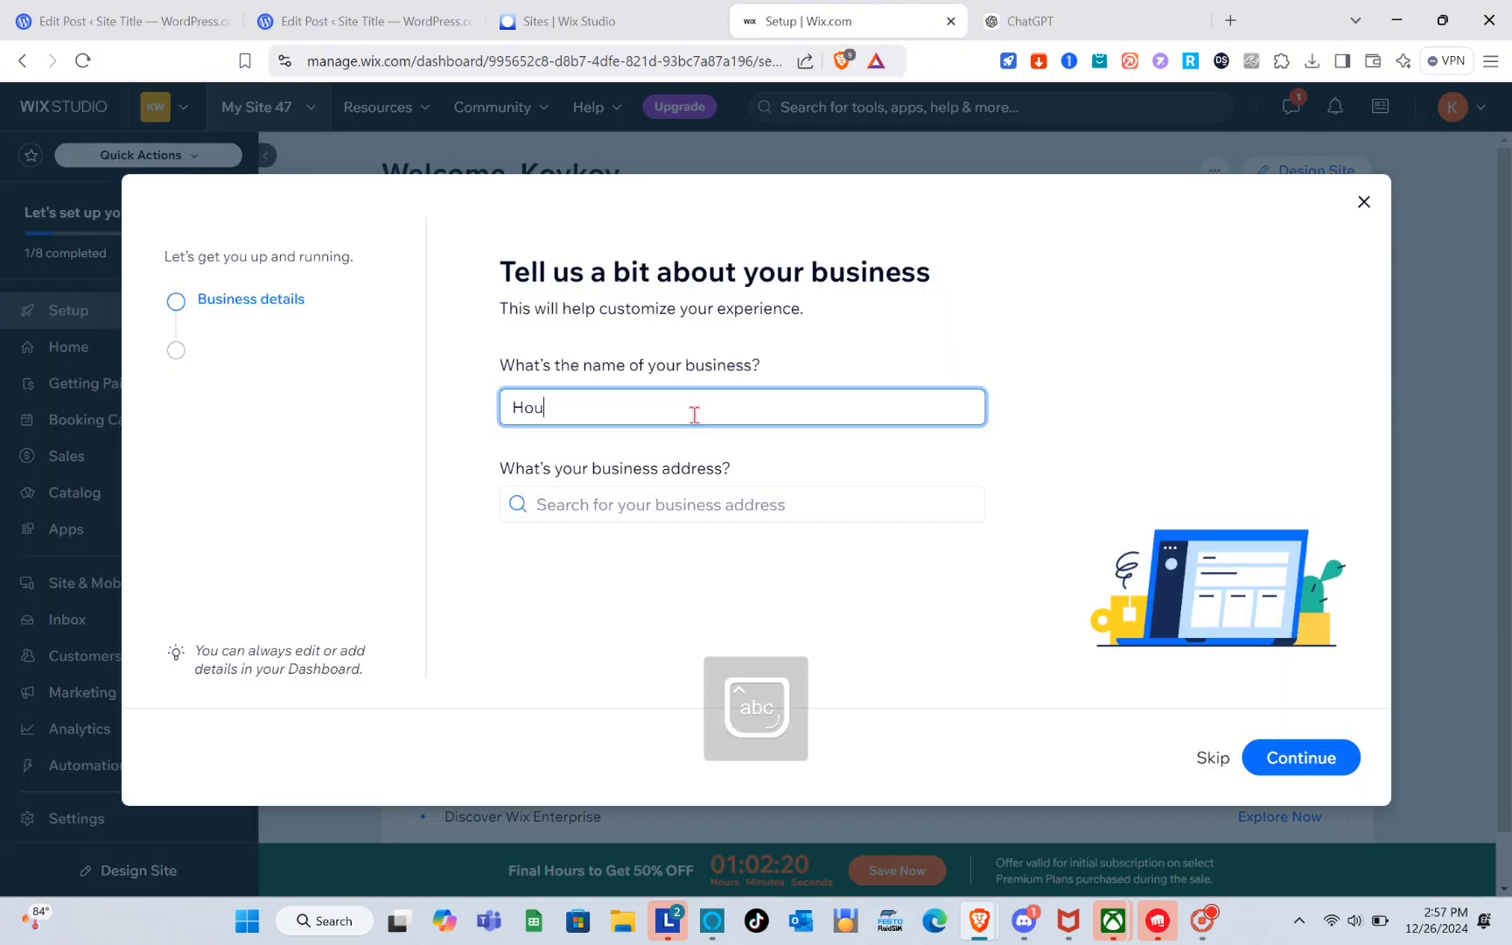
pyautogui.write('se Rental')
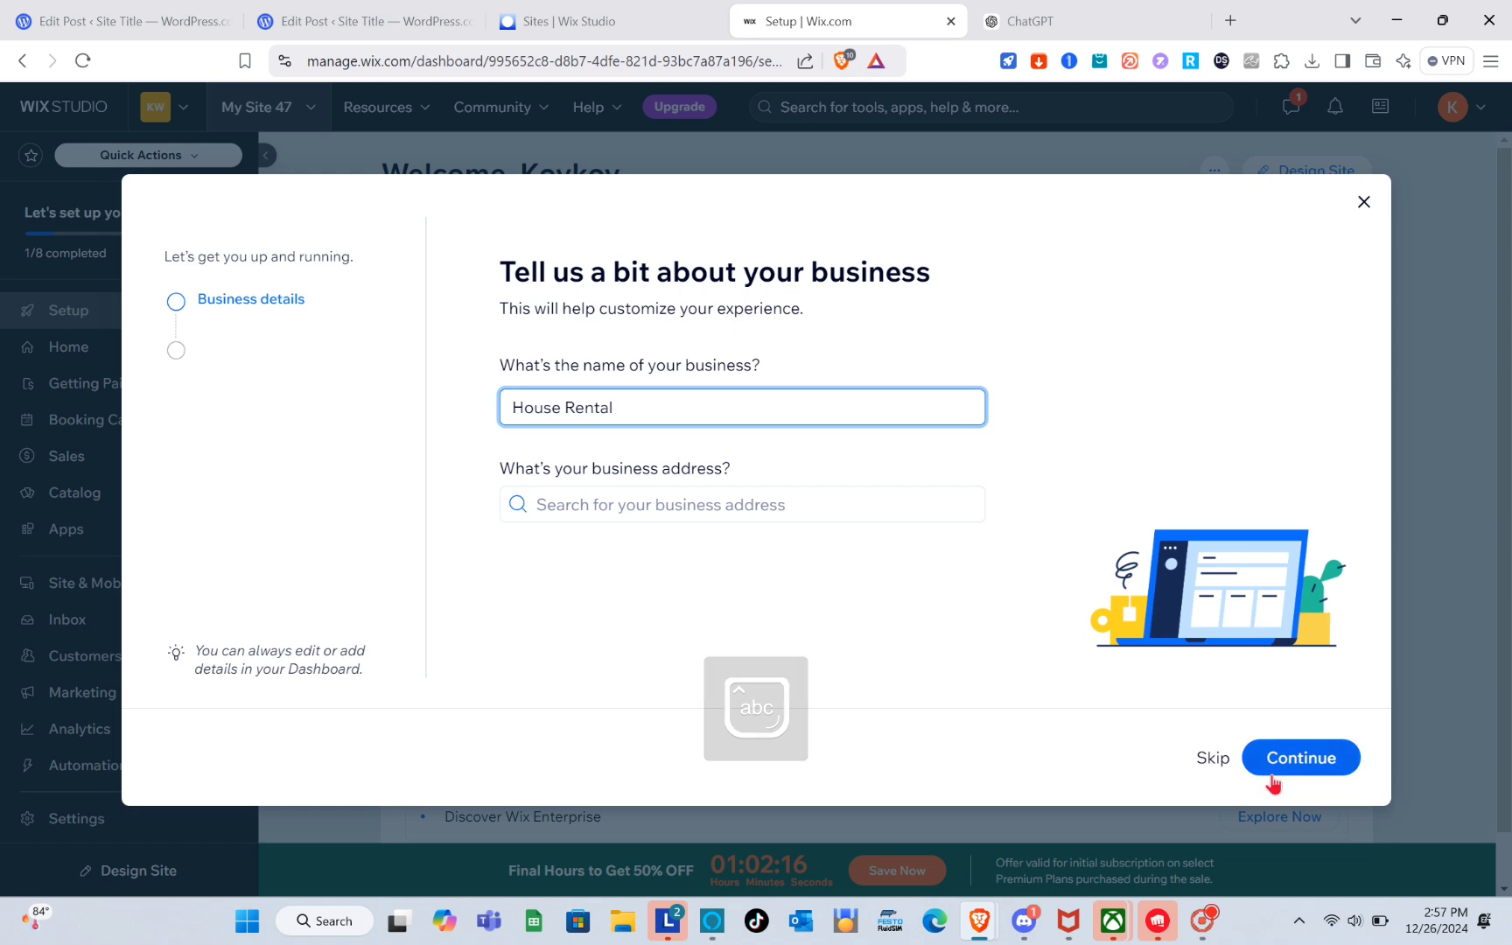
pyautogui.click(1275, 768)
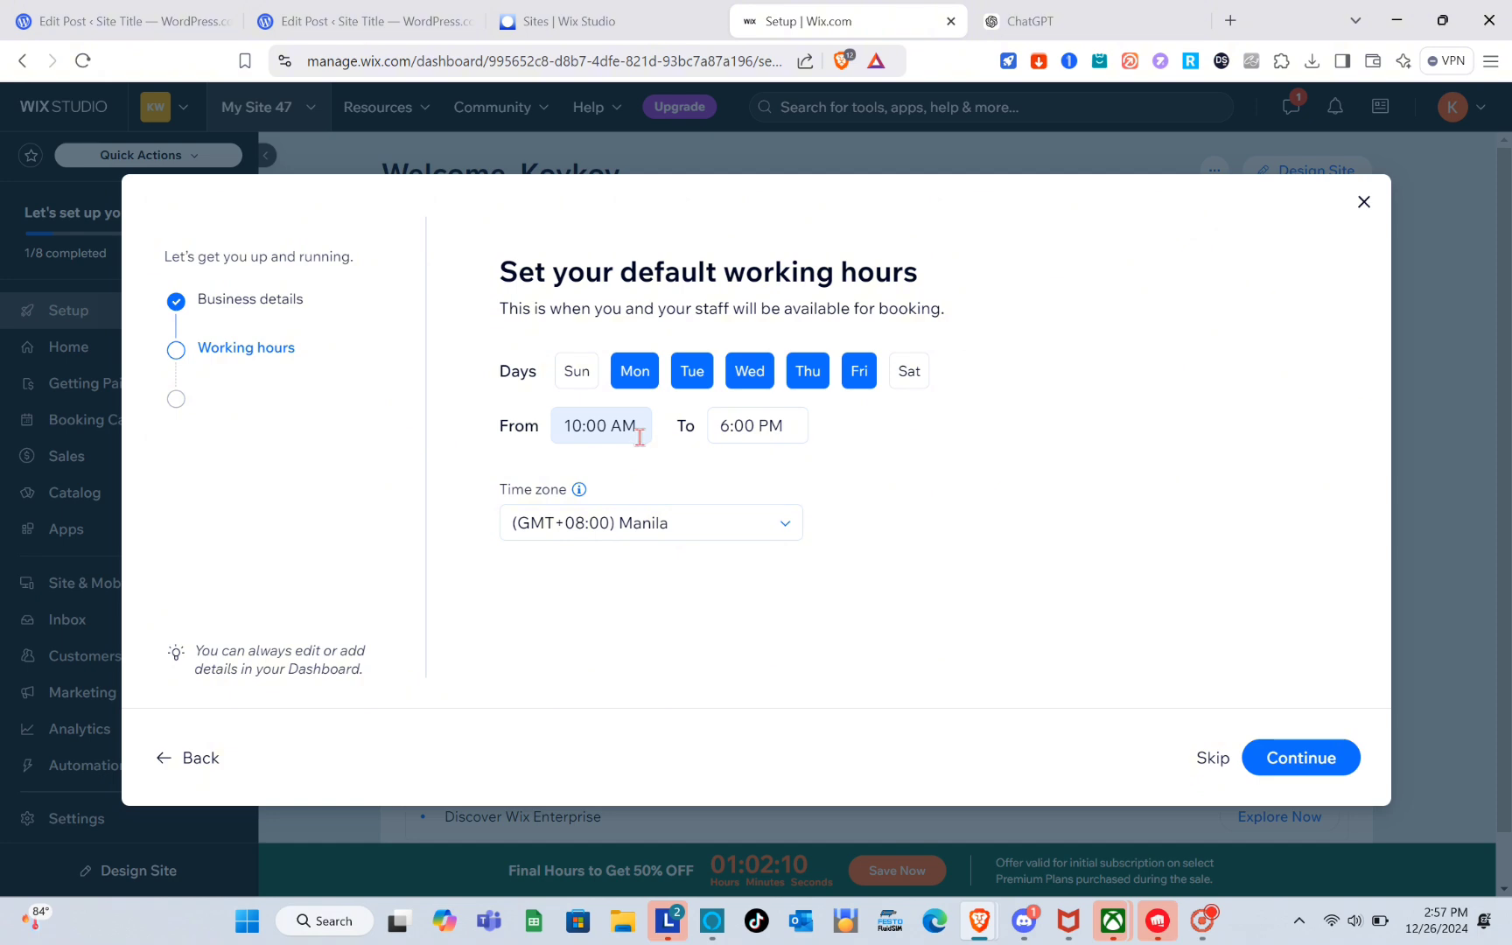
# Set the default working hours to start at 8:00 AM and continue.
pyautogui.click(639, 428)
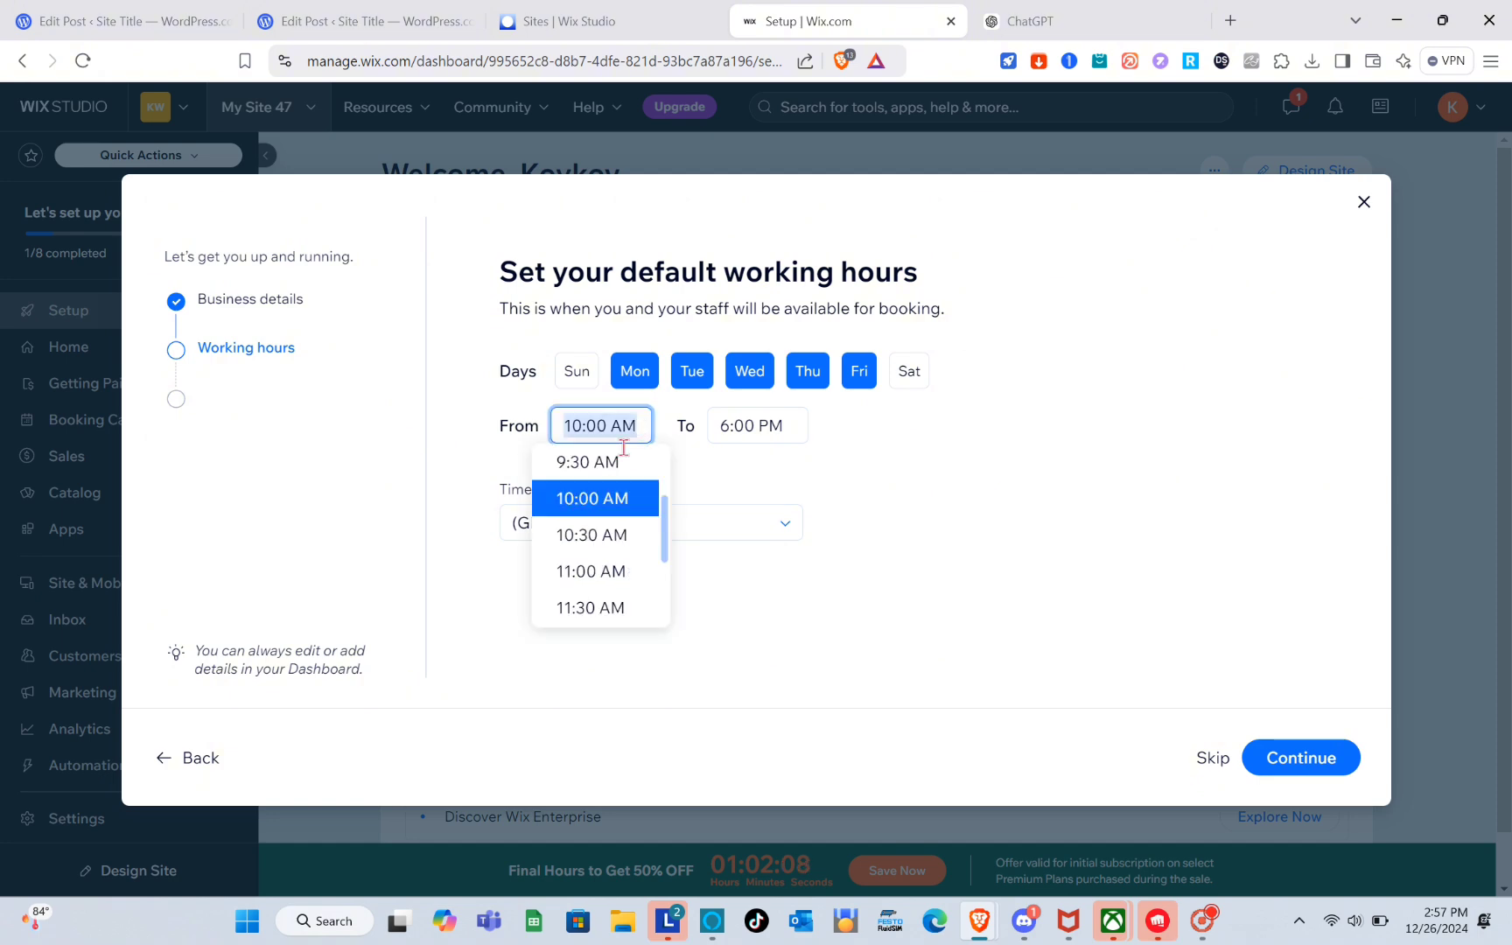
pyautogui.scroll(3, 594, 503)
pyautogui.click(594, 528)
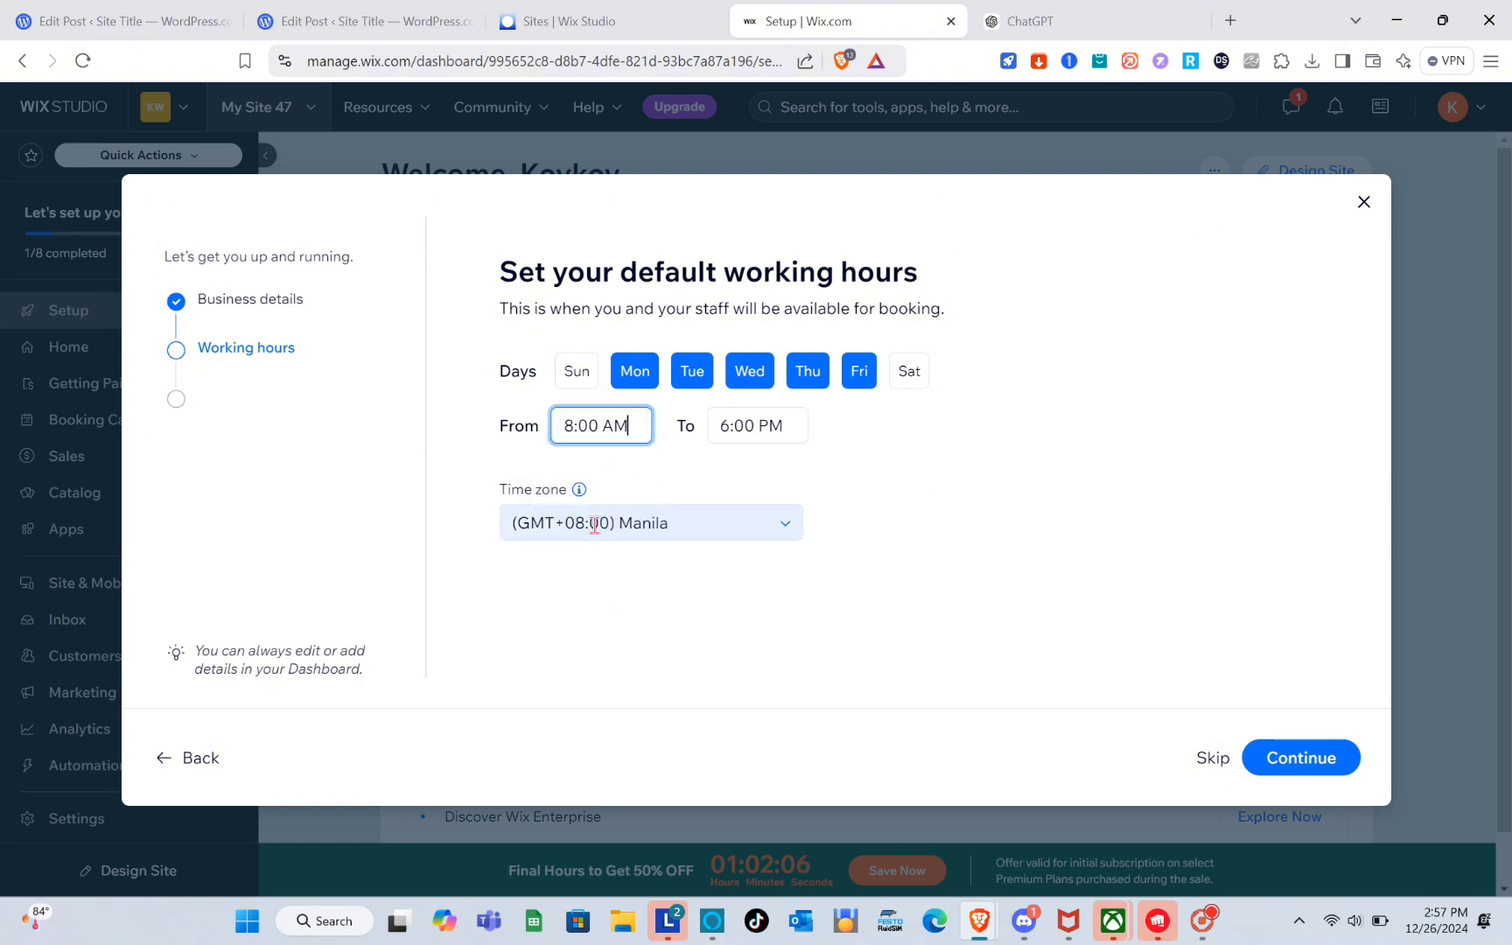
pyautogui.click(1266, 764)
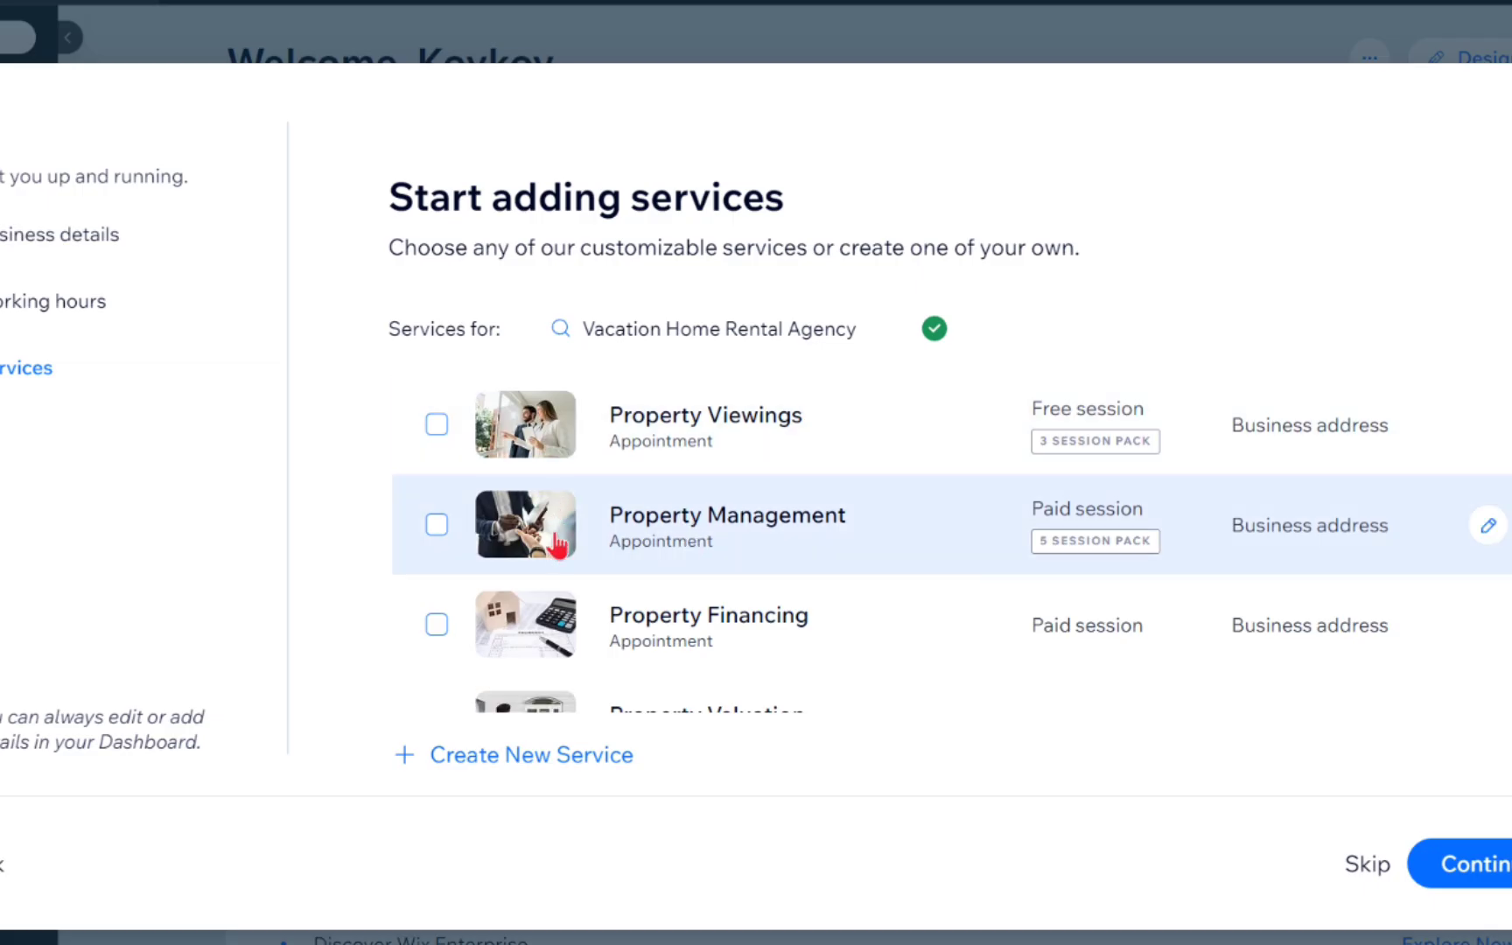
# Skip adding services and staff members in the setup wizard.
pyautogui.scroll(-3, 558, 551)
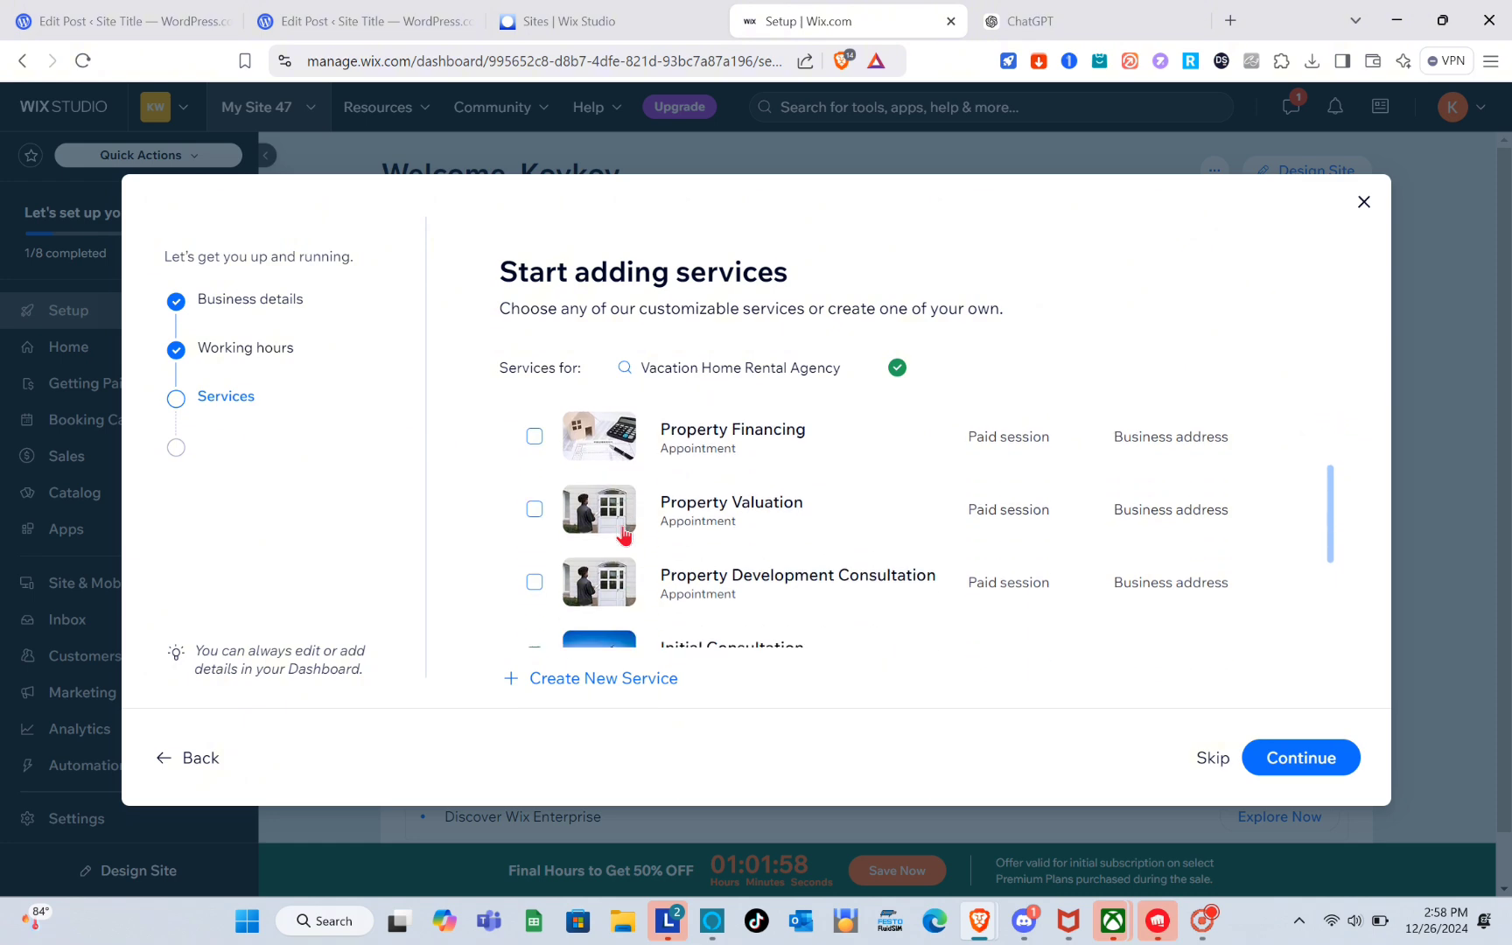
pyautogui.scroll(-4, 624, 535)
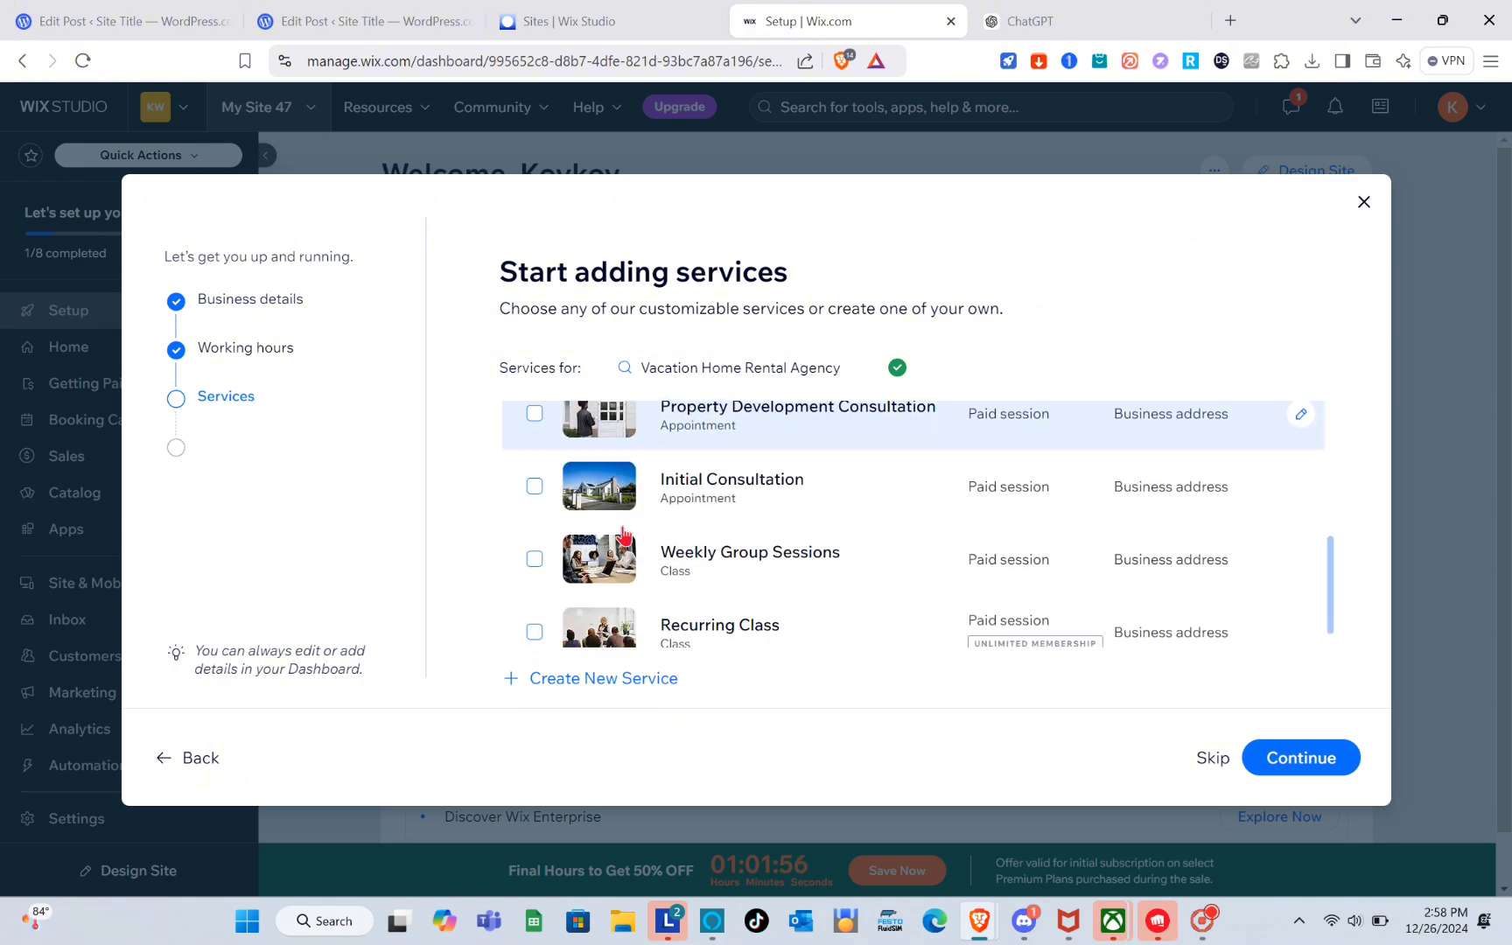
pyautogui.scroll(-1, 624, 535)
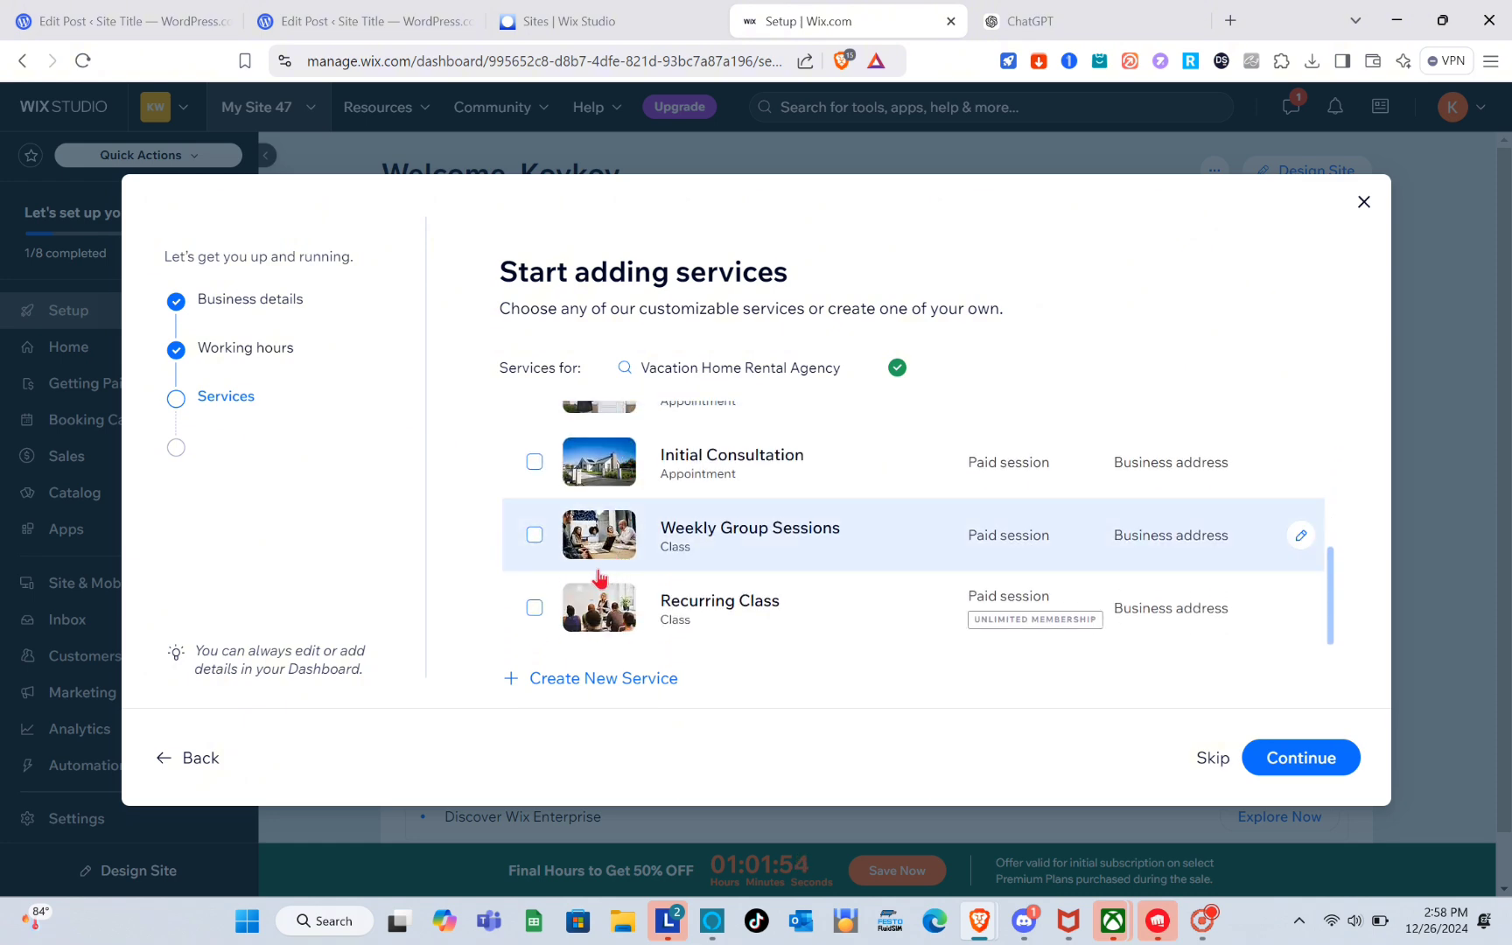
pyautogui.scroll(10, 613, 560)
pyautogui.click(1213, 758)
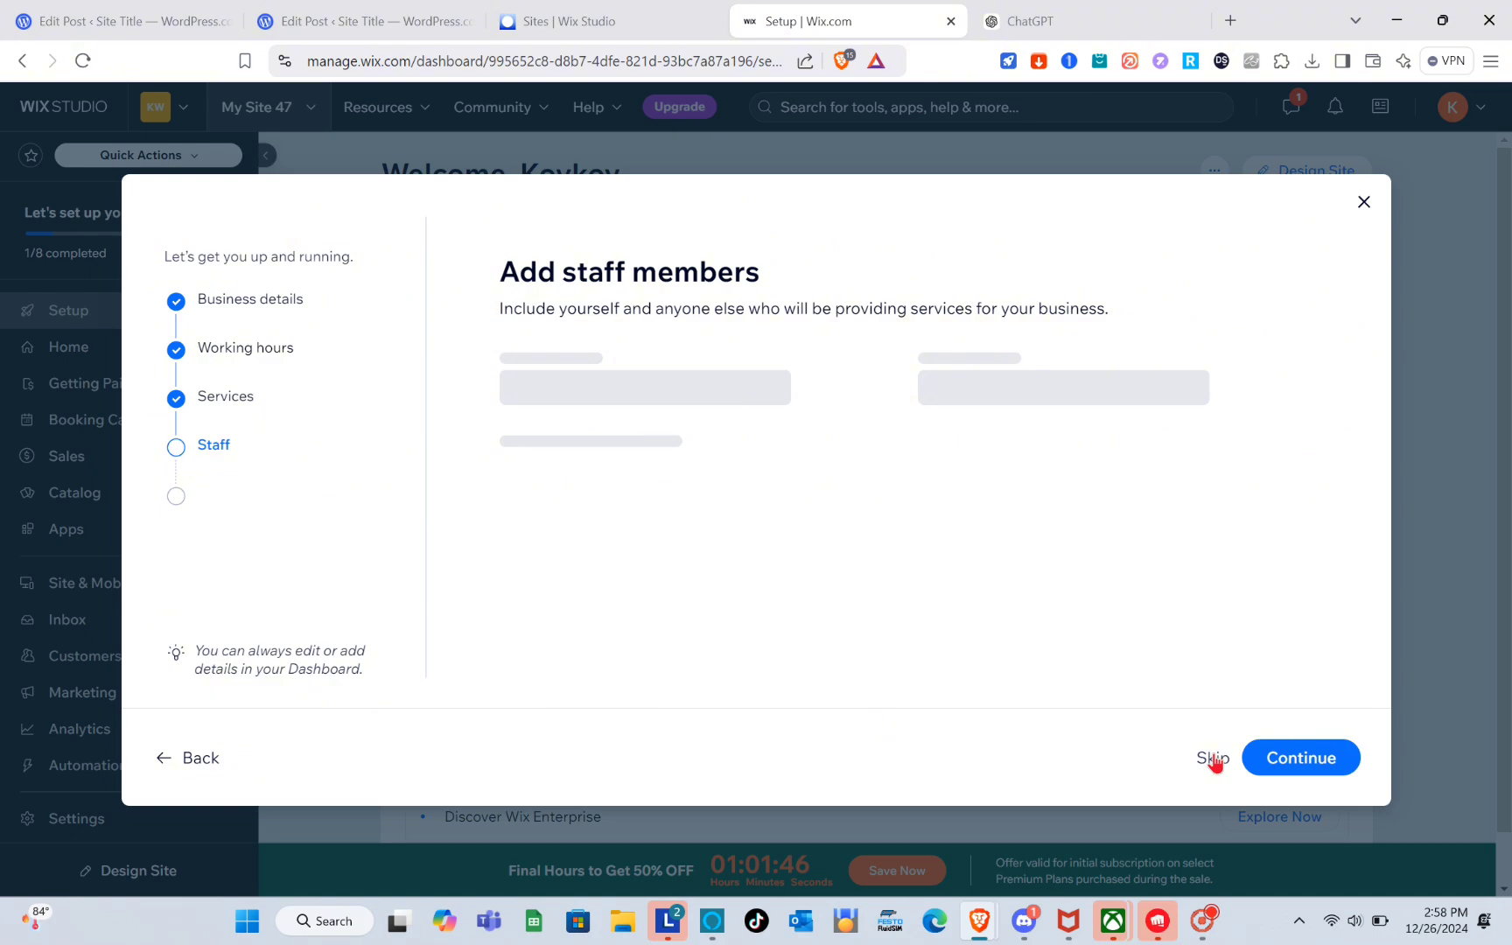
pyautogui.click(1214, 758)
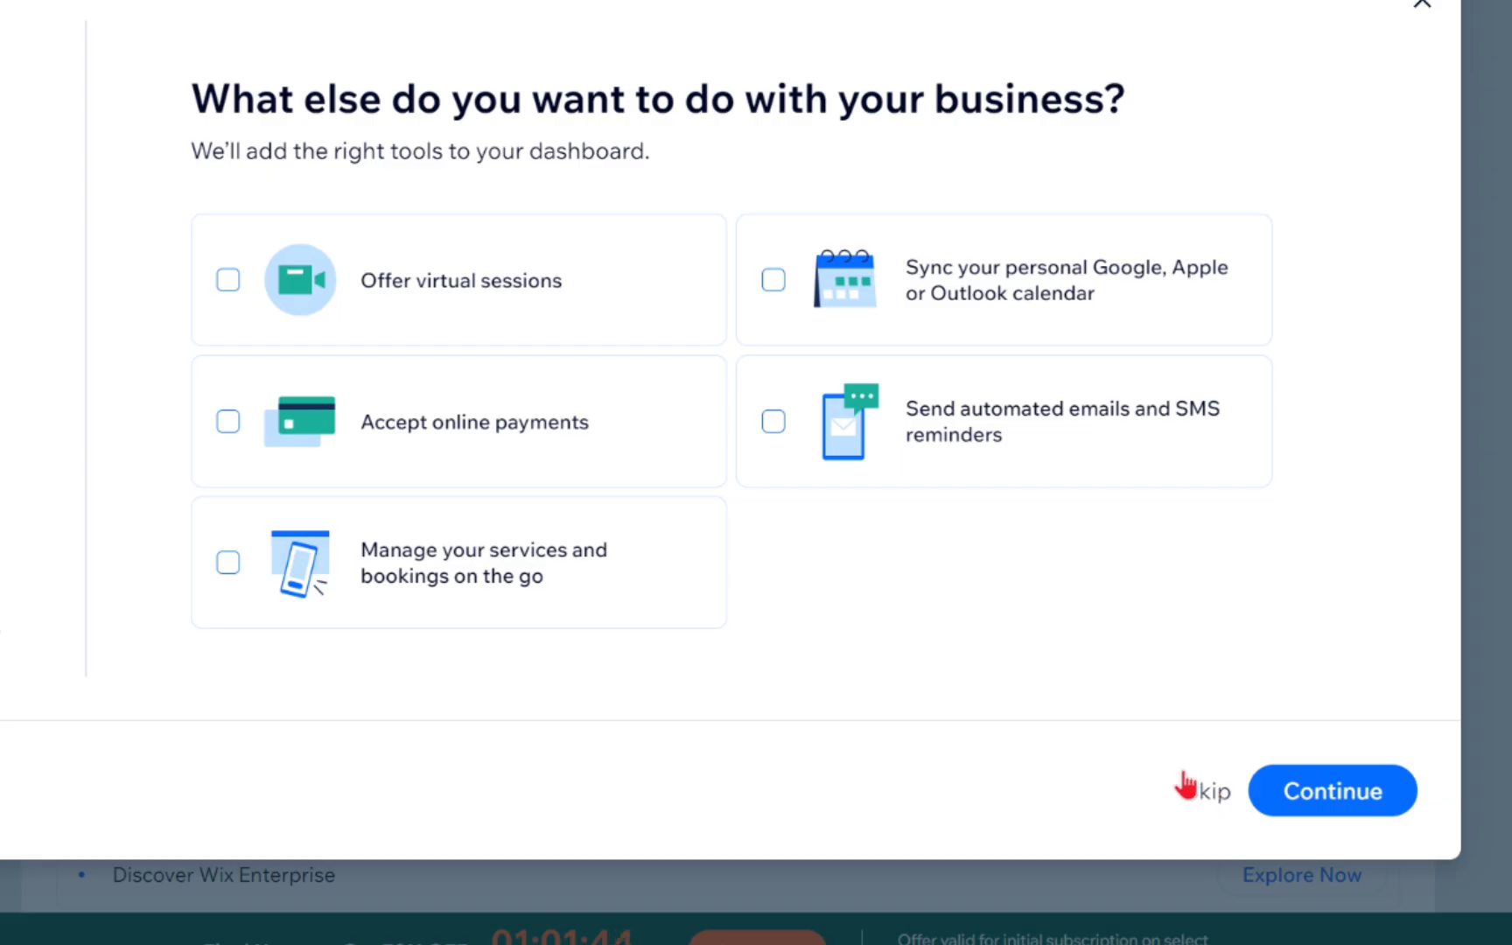
# Select Accept online payments as a useful tool, finish the setup wizard and continue to the dashboard.
pyautogui.click(429, 428)
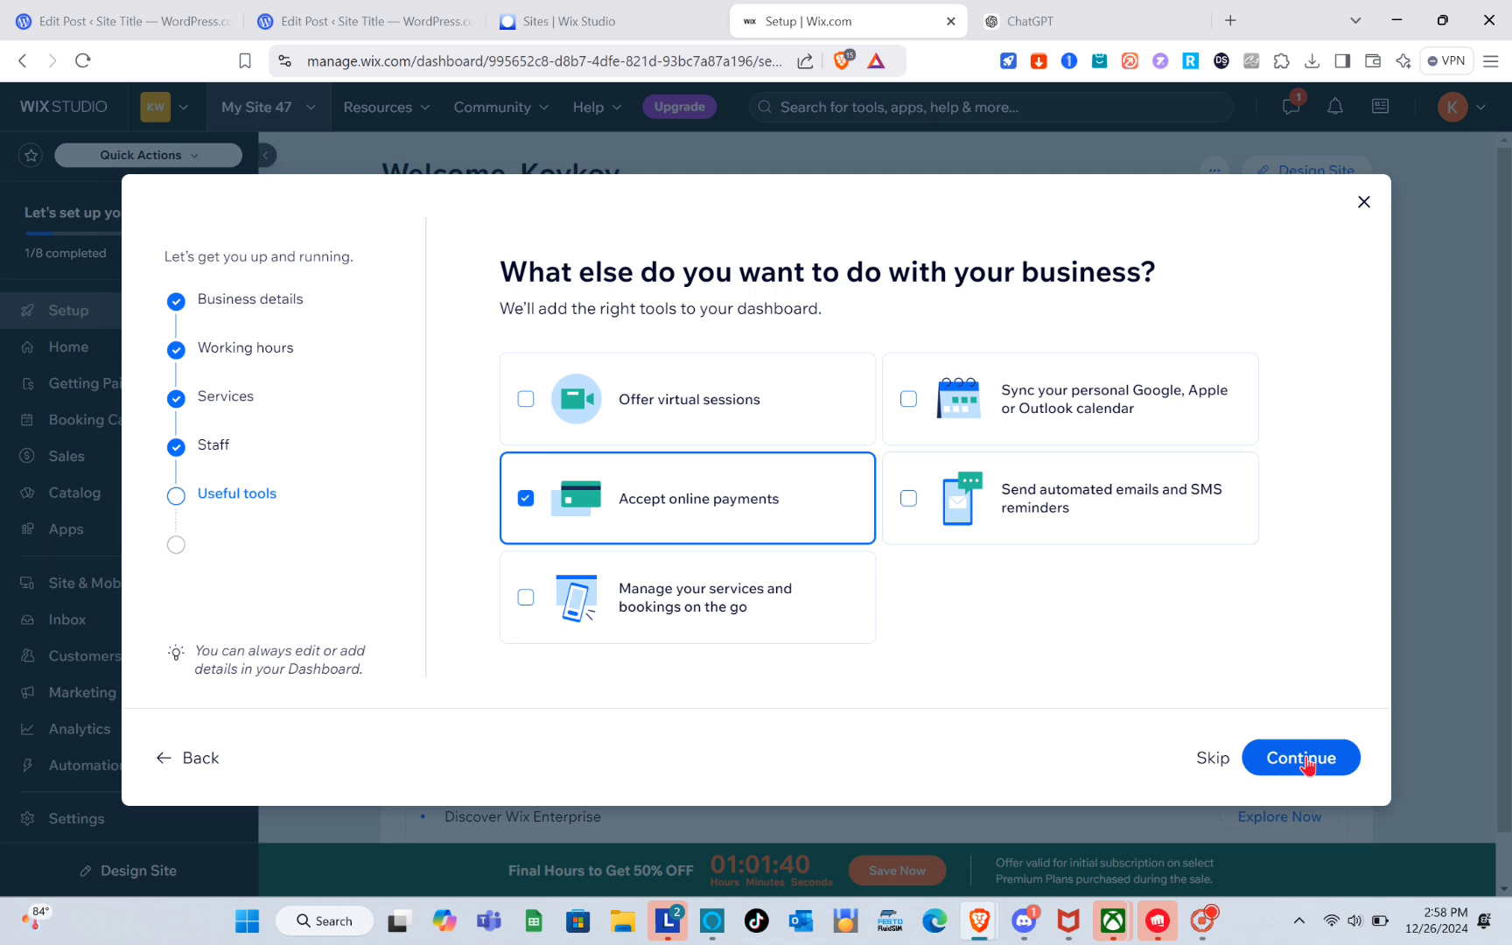
pyautogui.click(1343, 799)
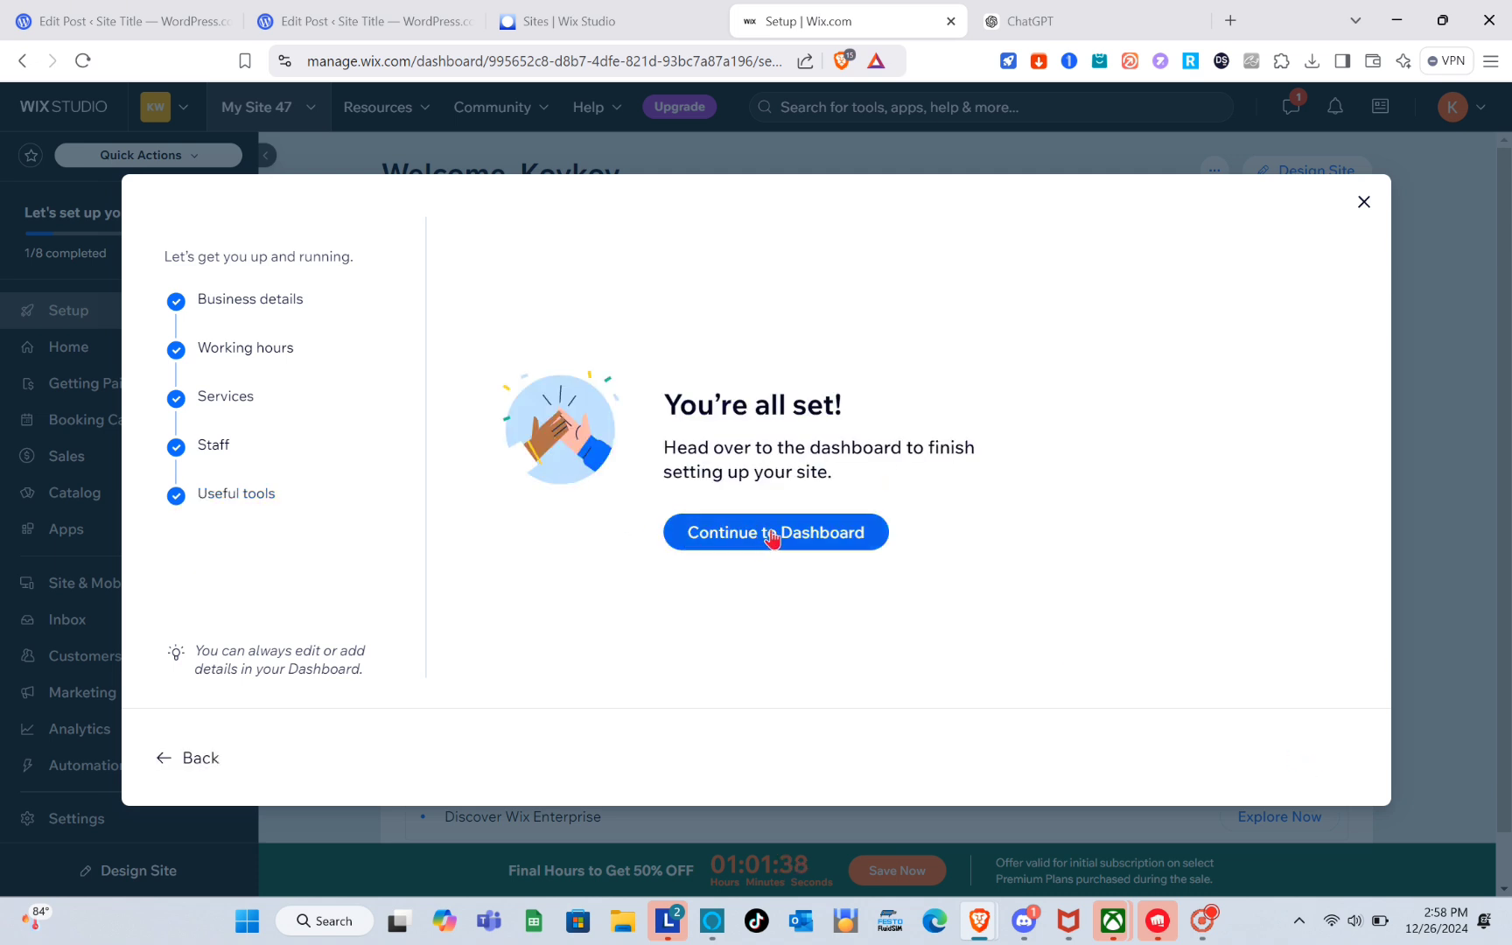
pyautogui.click(770, 532)
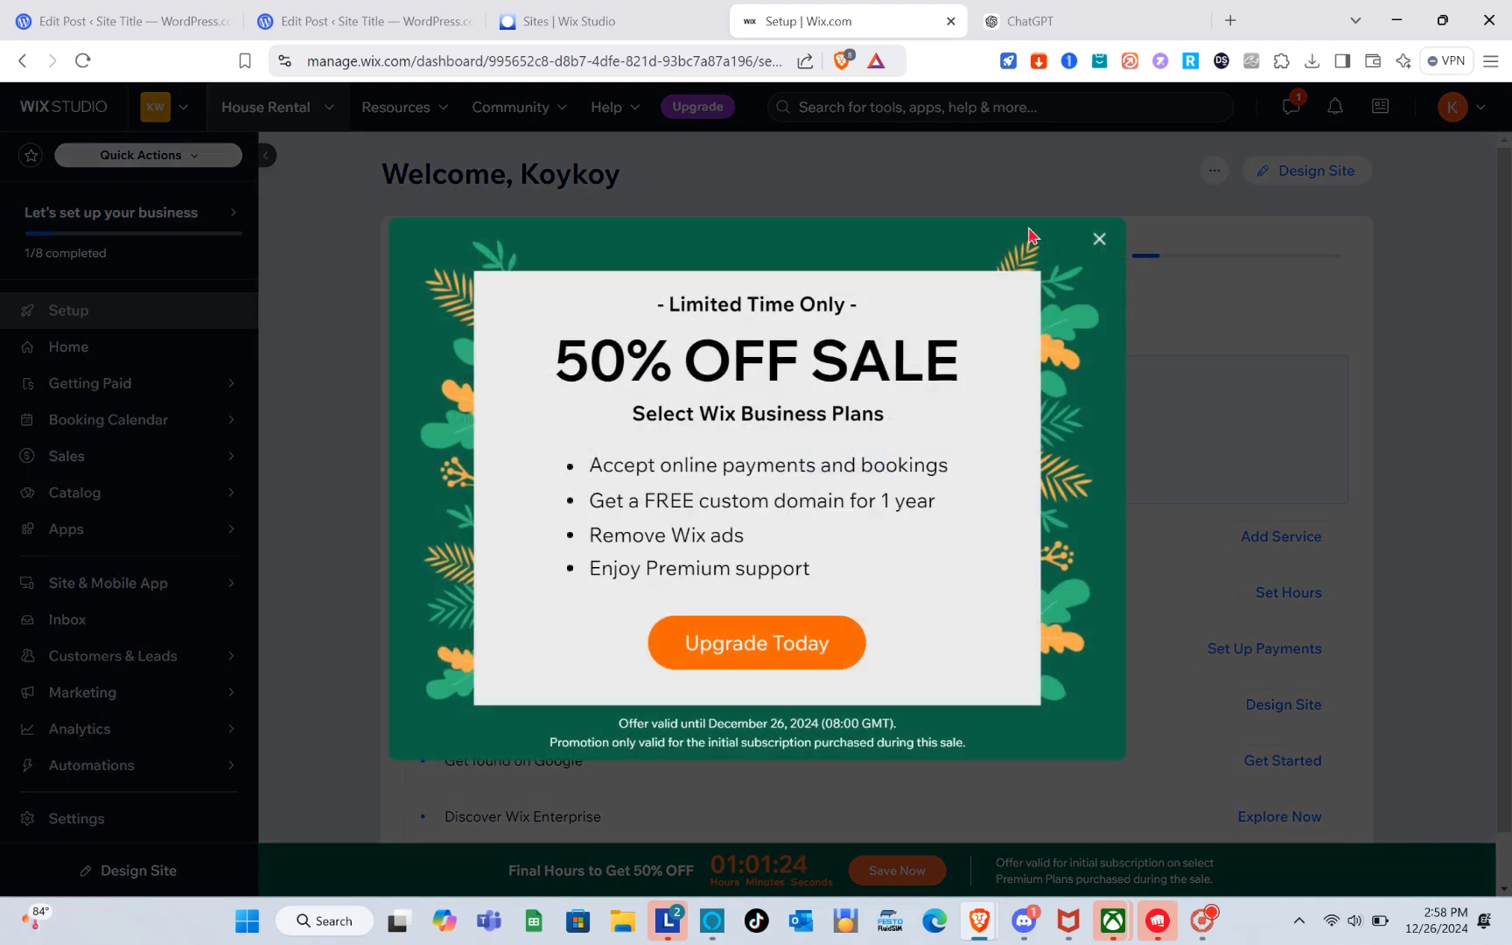
# Open the payment methods setup from the checklist, dismiss the location prompt and return to the setup page.
pyautogui.click(1100, 239)
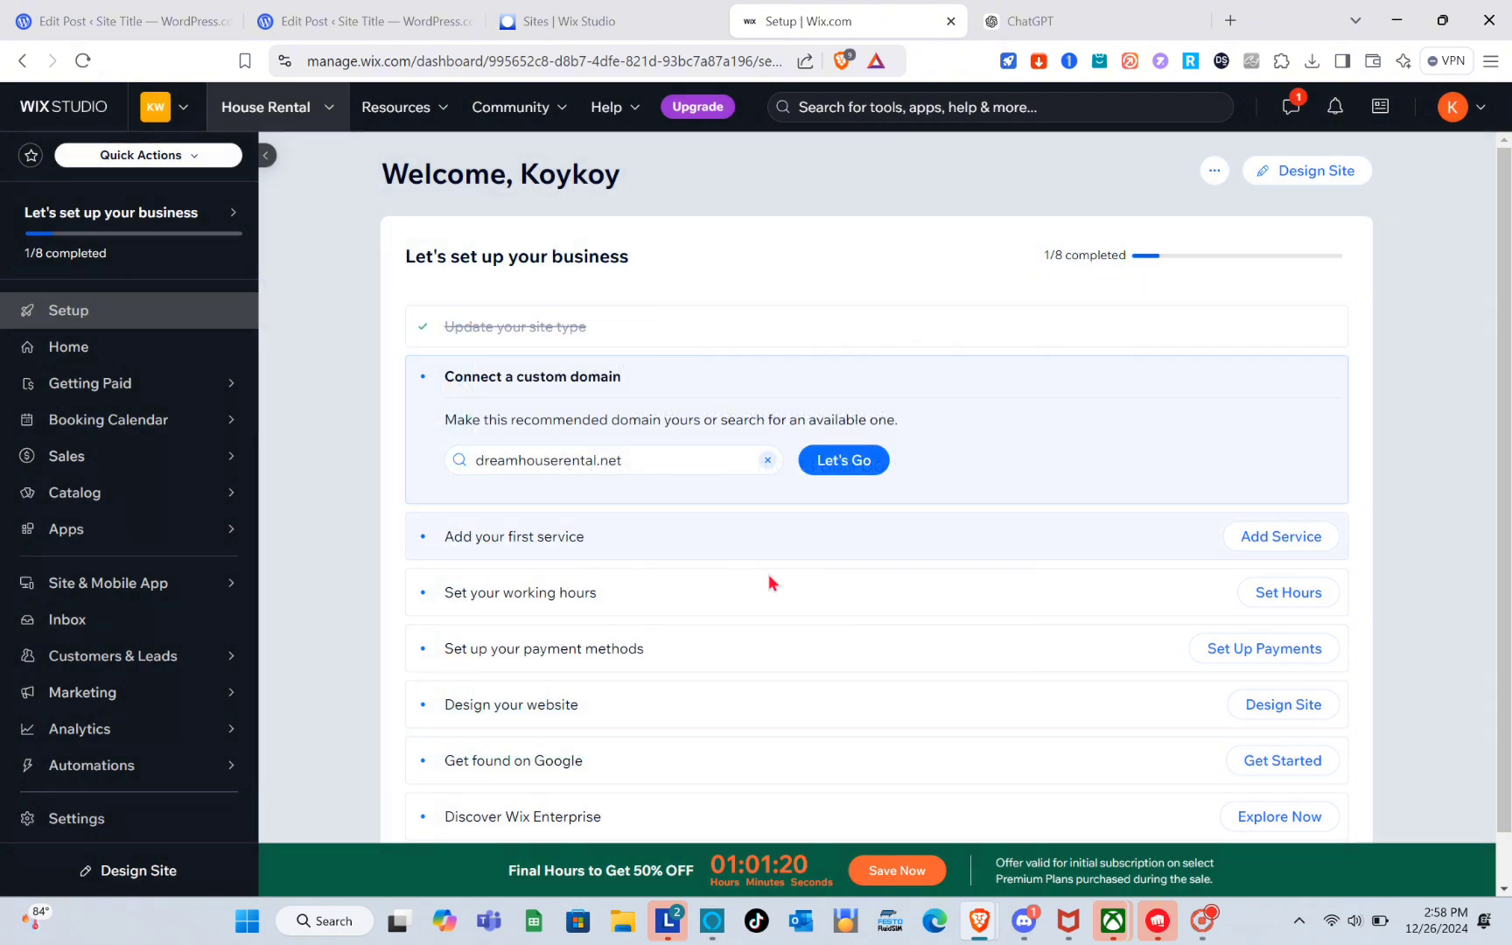
pyautogui.scroll(-1, 726, 589)
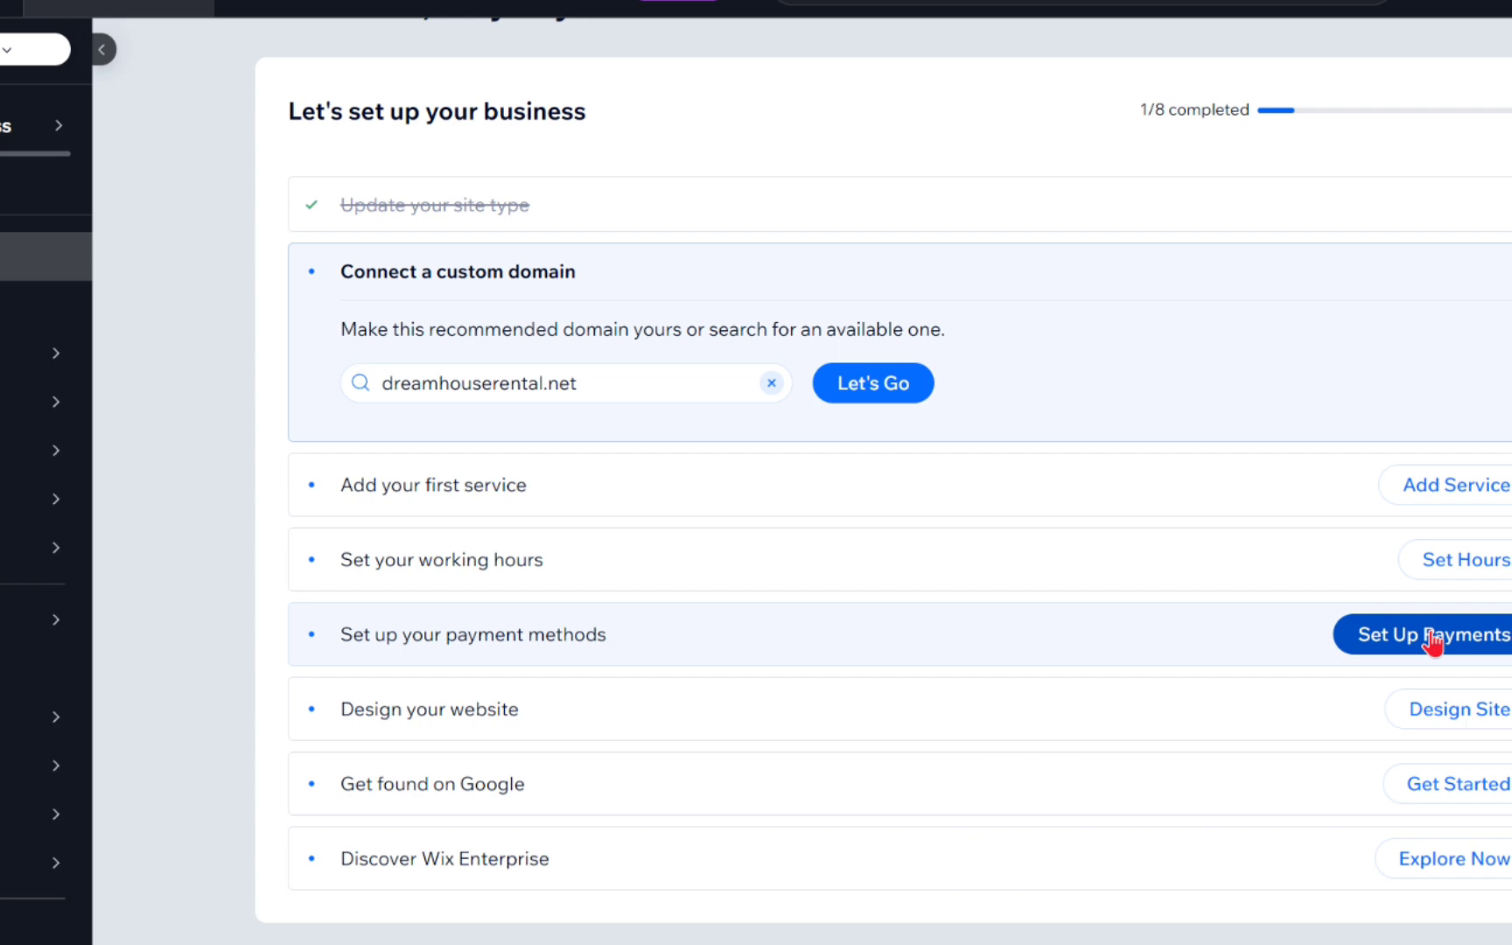
pyautogui.click(1433, 637)
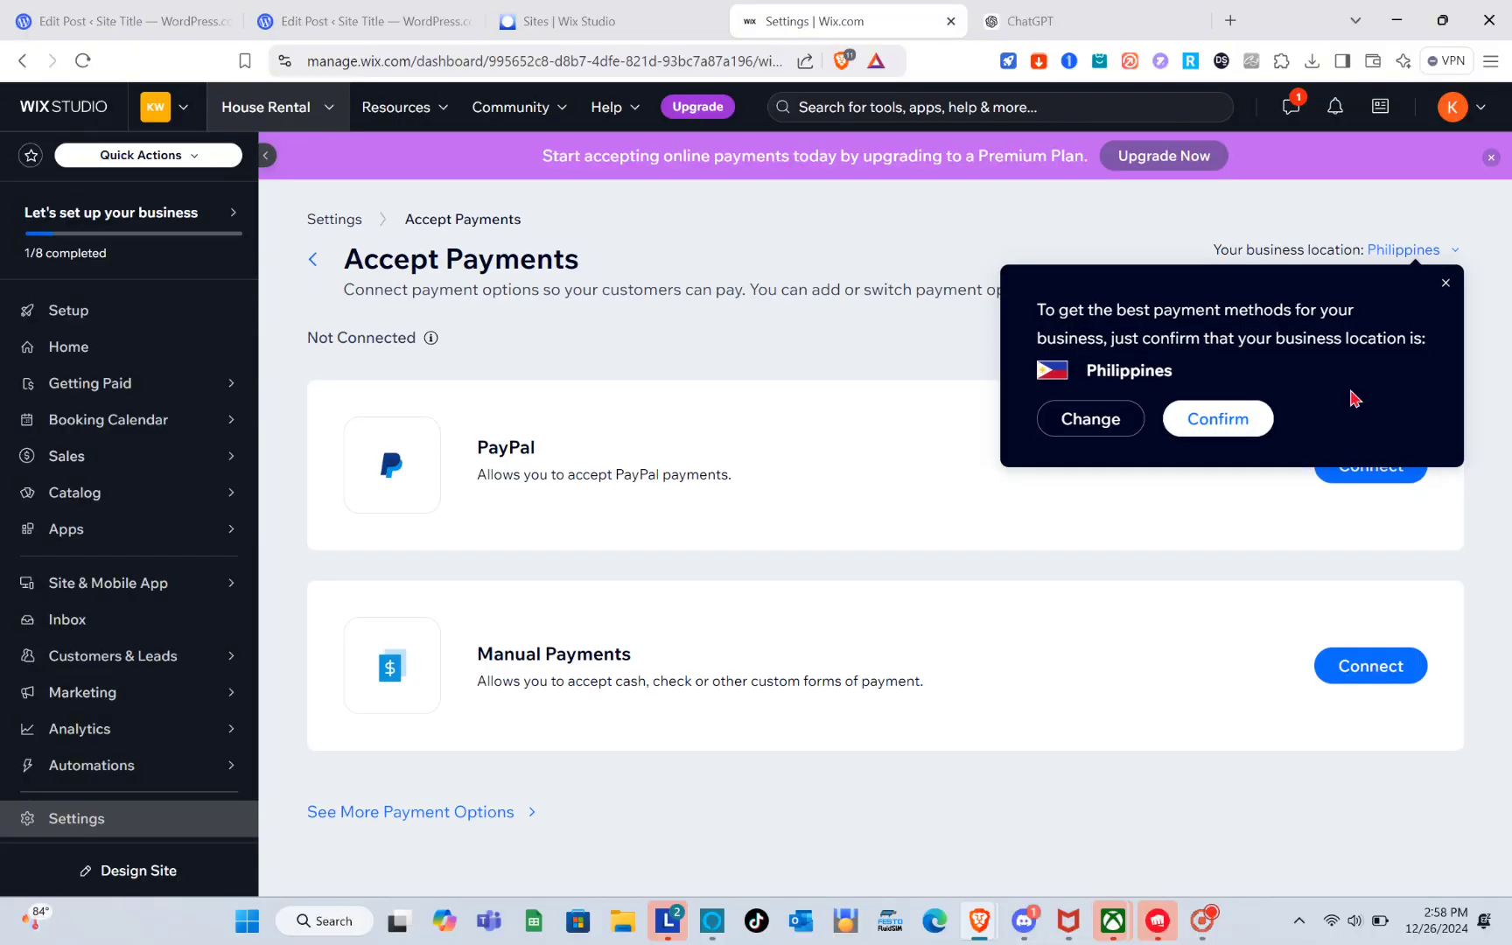
pyautogui.click(1444, 284)
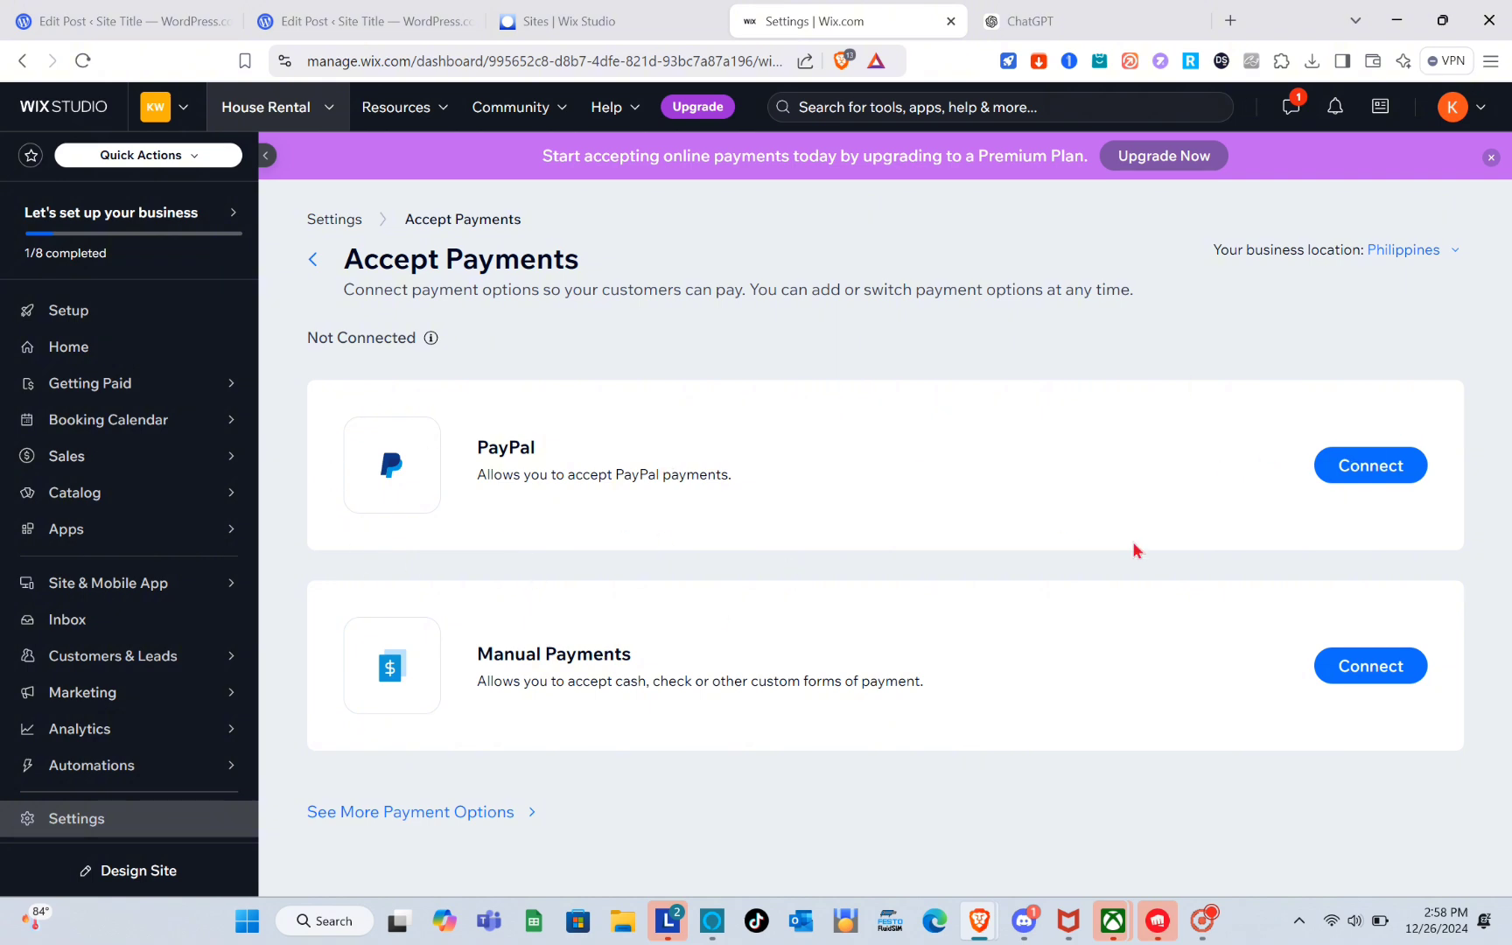
pyautogui.click(314, 261)
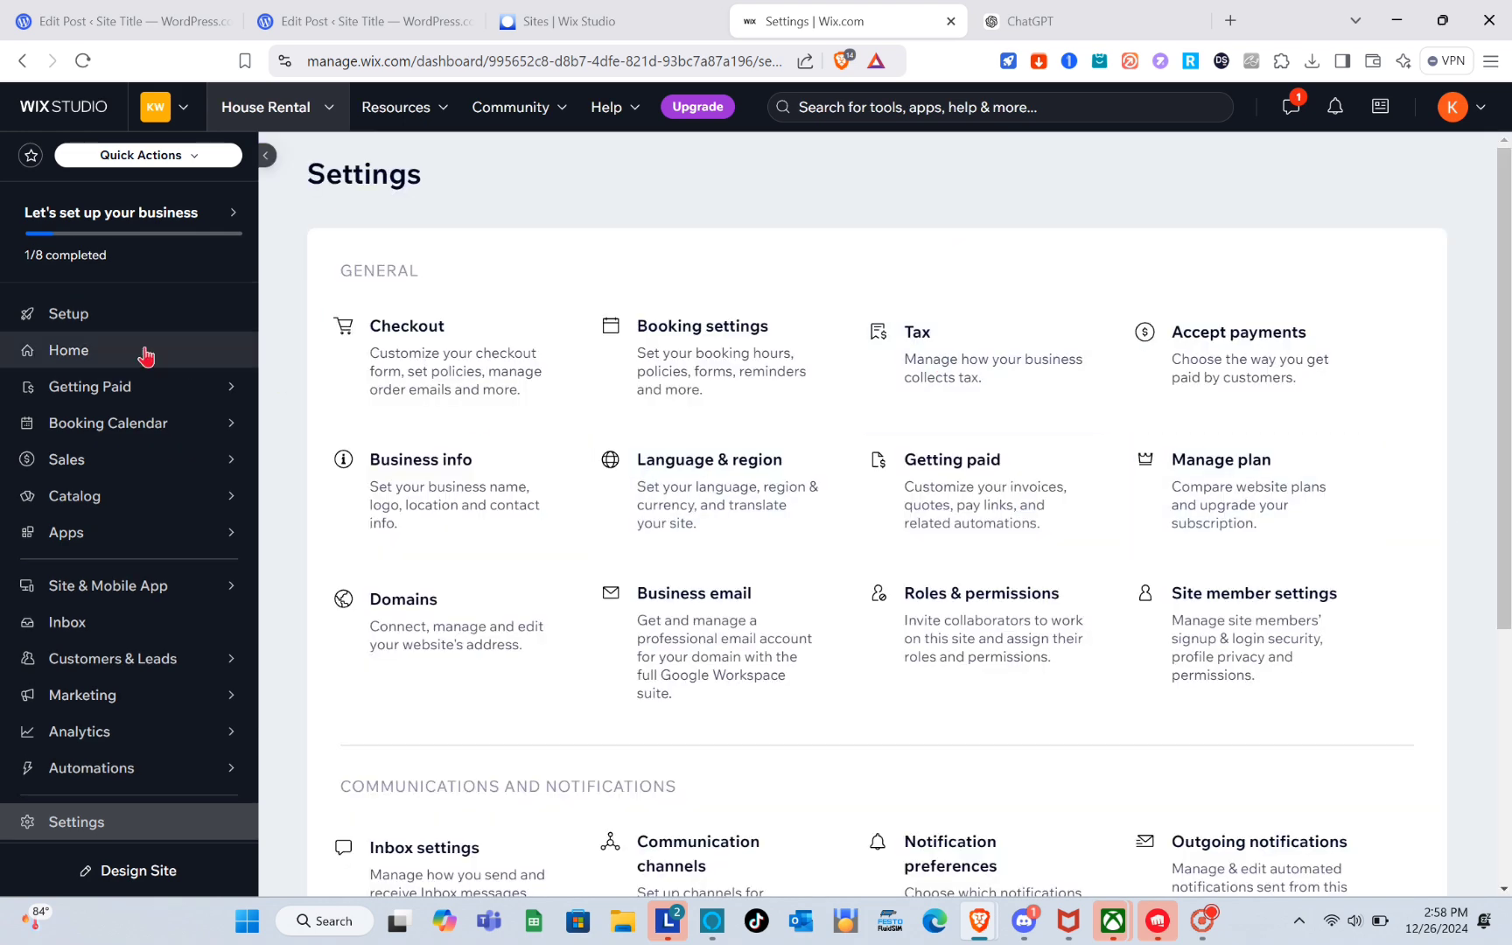
pyautogui.click(83, 321)
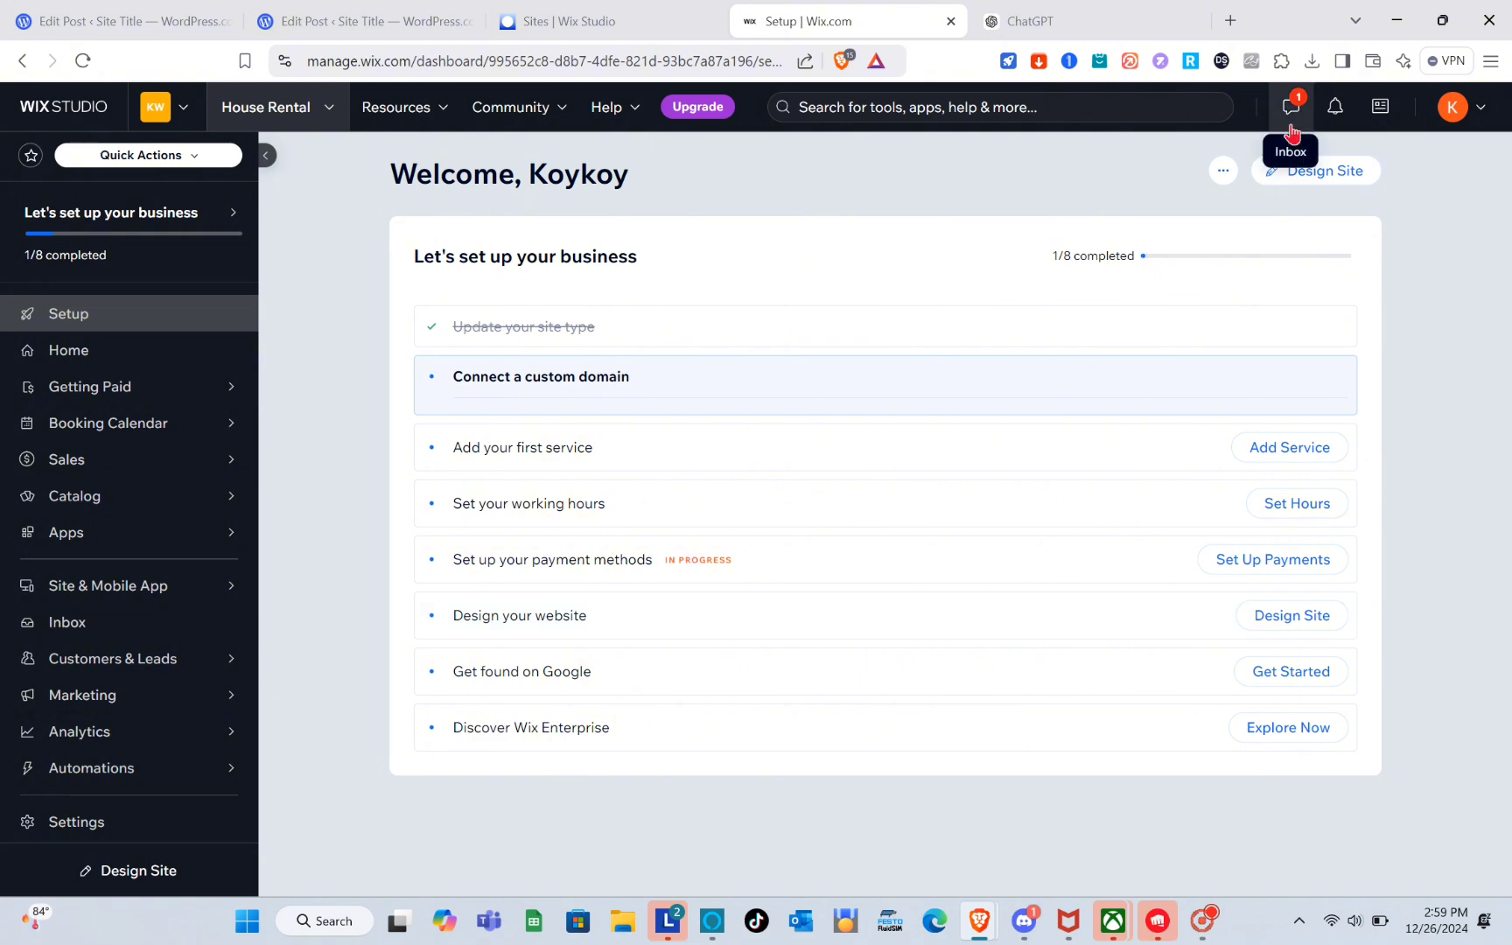
# Open the website design options and browse templates matching Vacation Home Rental Agency.
pyautogui.click(1297, 175)
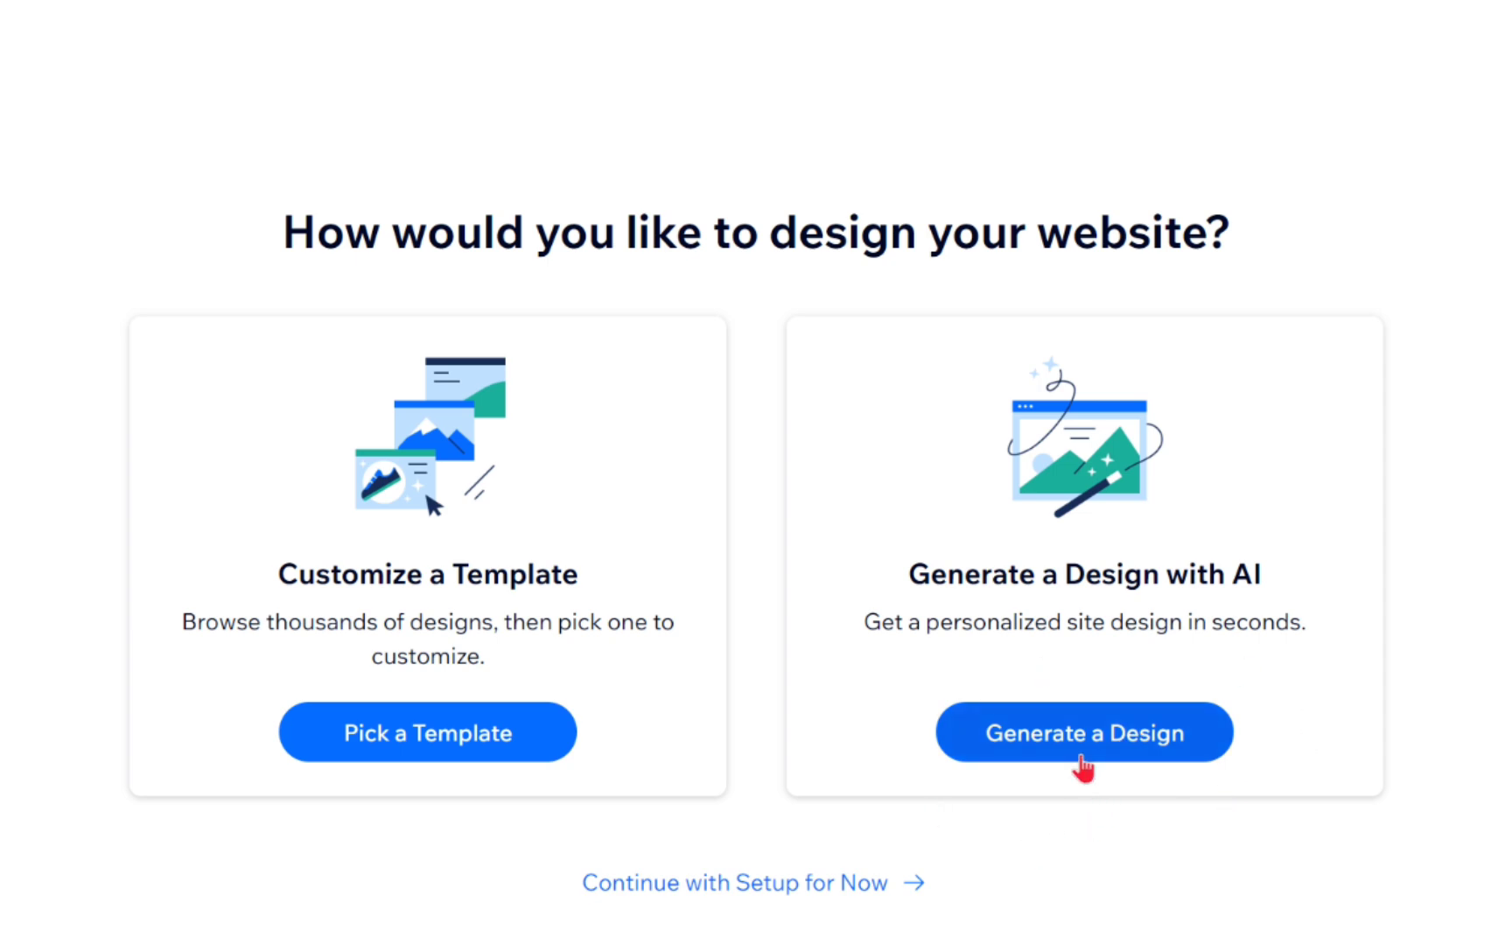
pyautogui.click(413, 746)
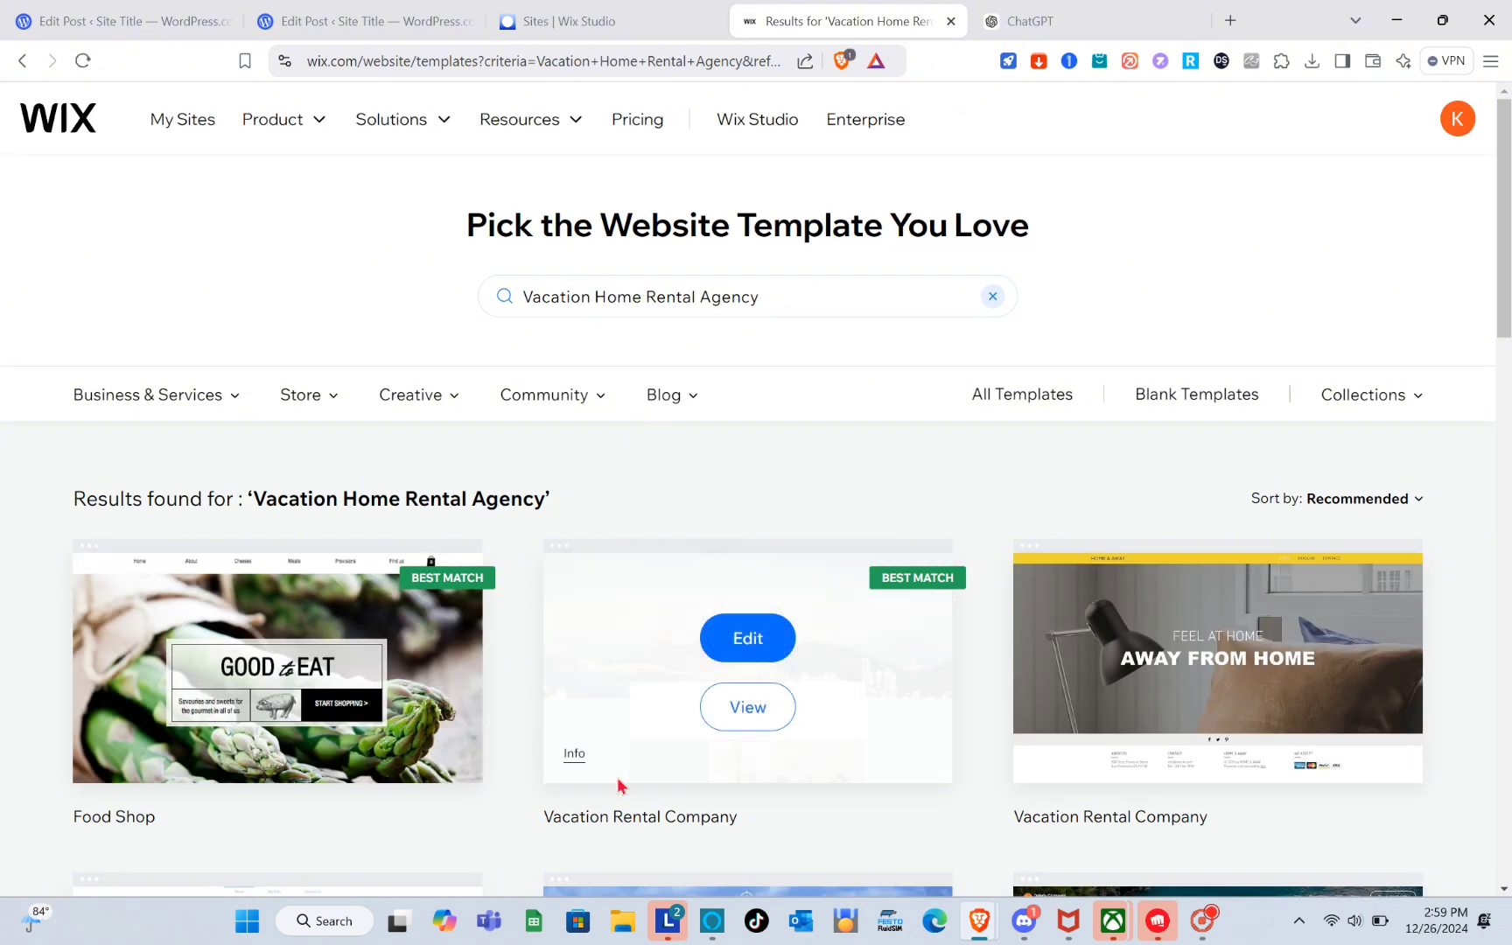
pyautogui.scroll(-2, 787, 796)
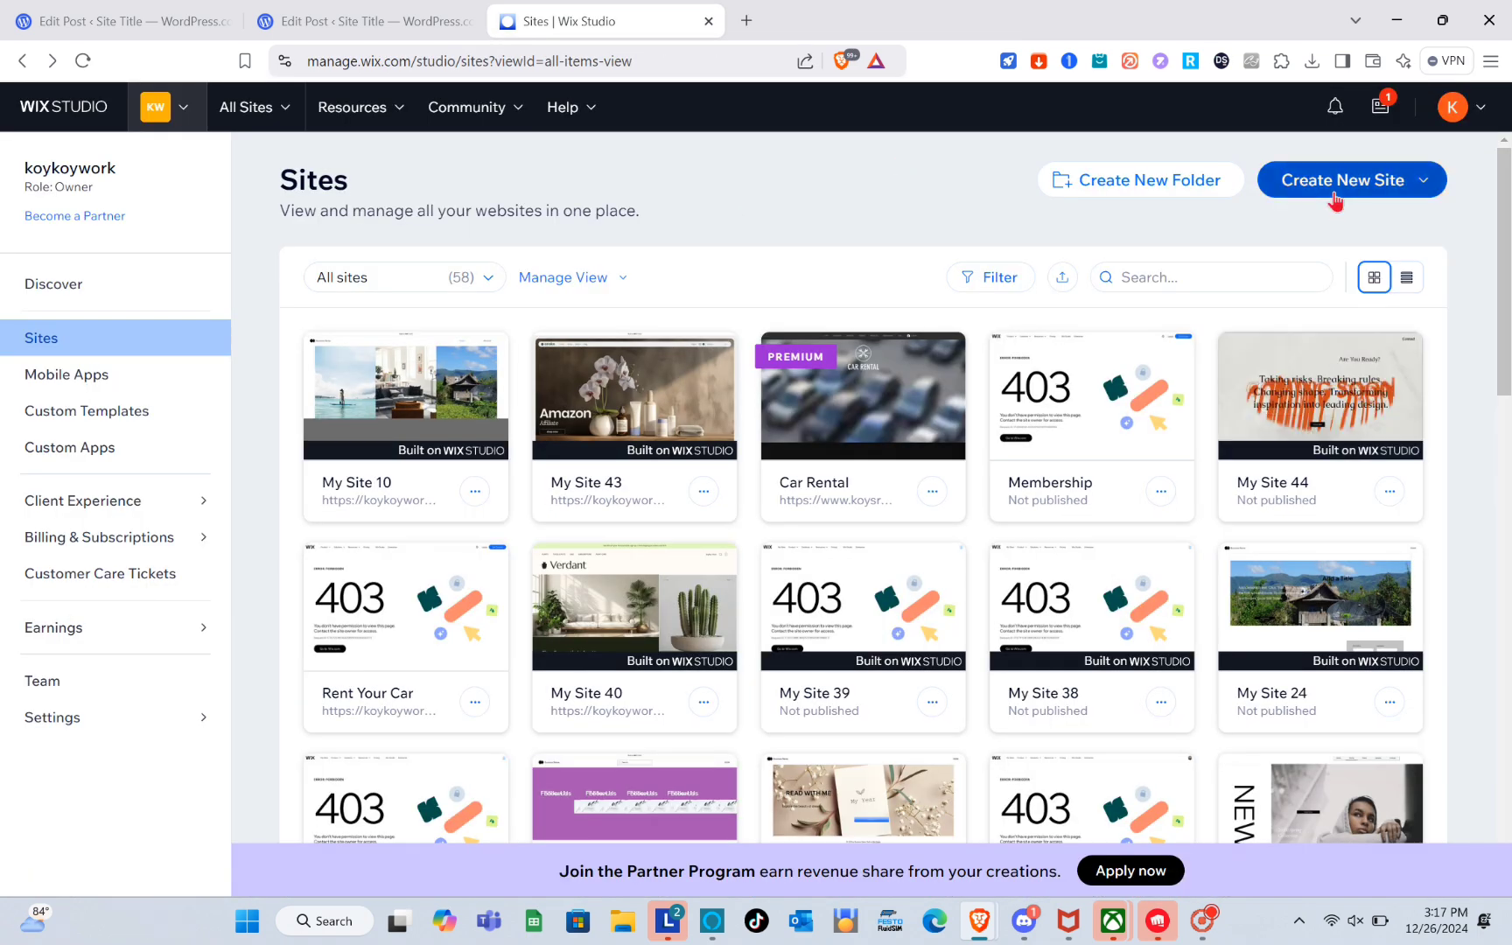
# Create a new site from a Studio blank canvas.
pyautogui.click(1269, 186)
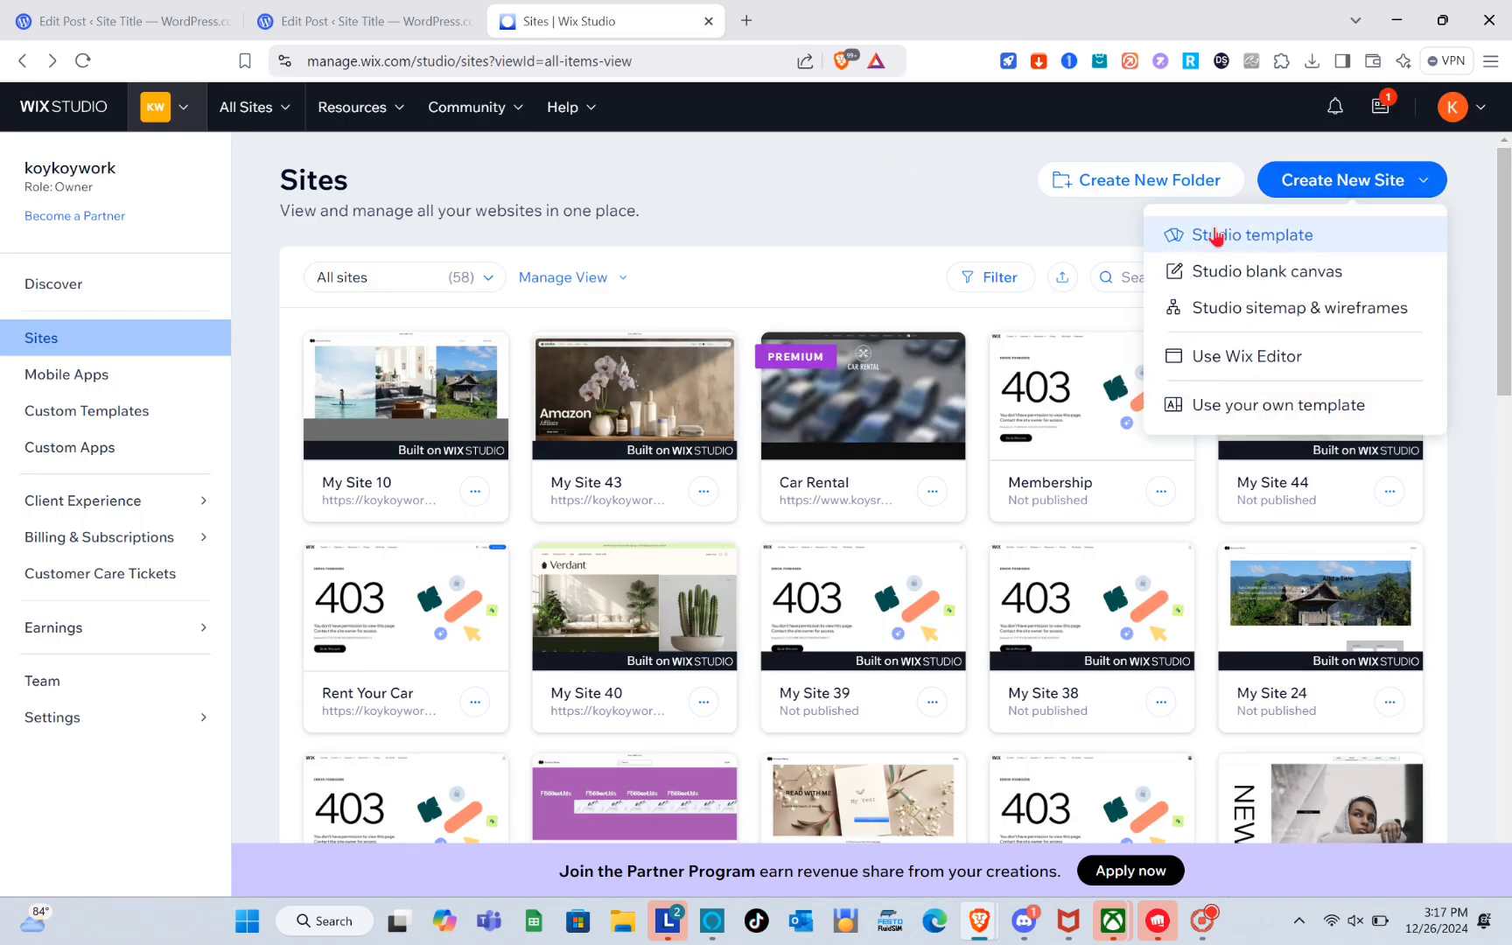
pyautogui.click(1242, 275)
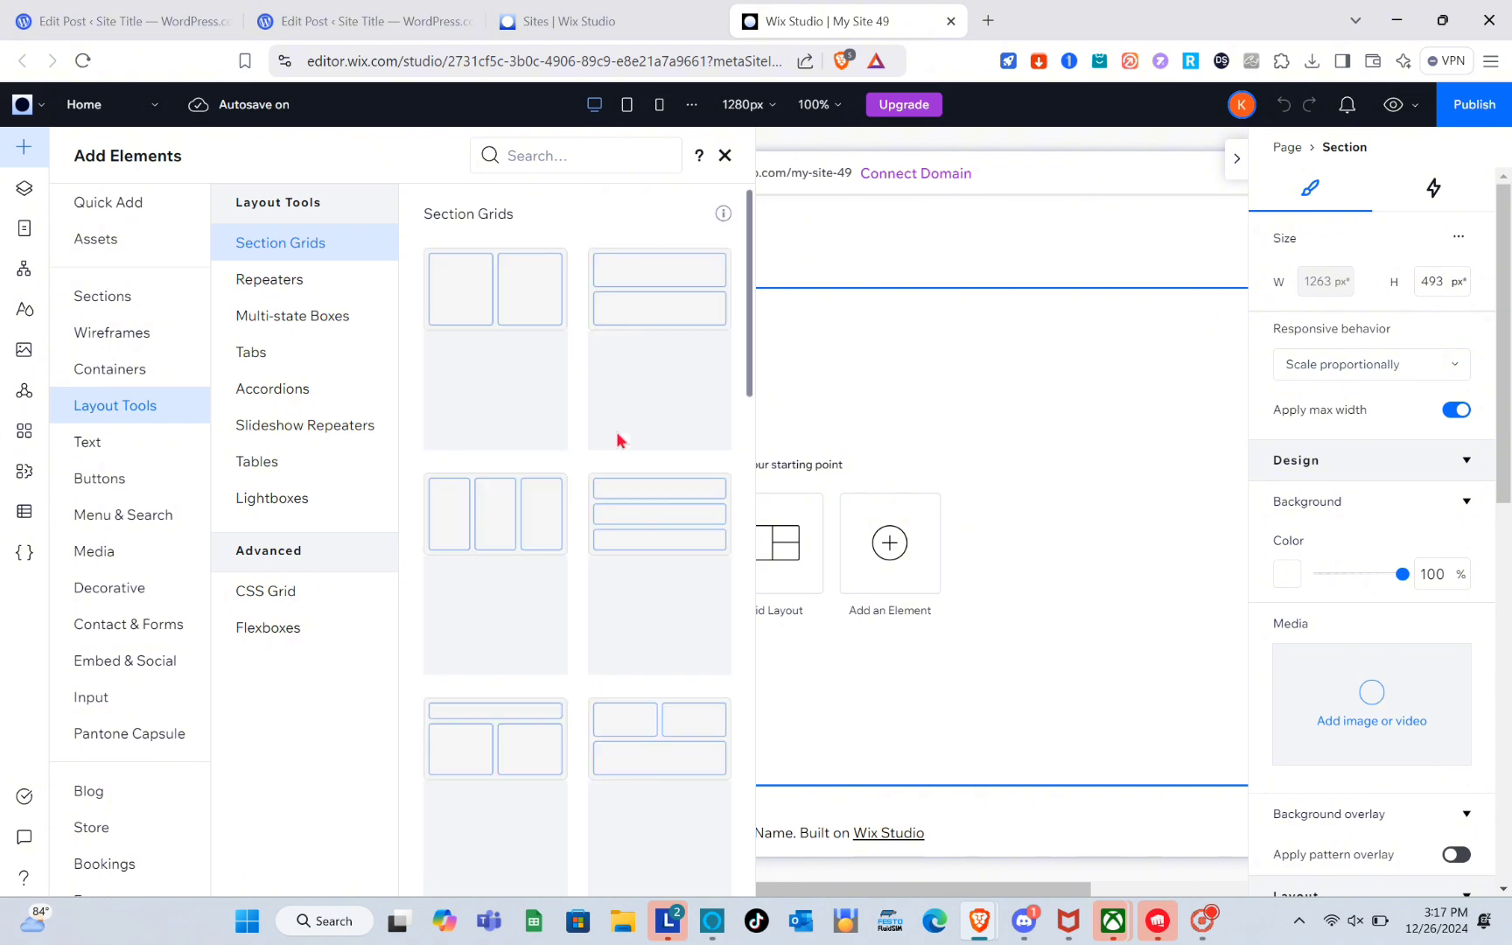
pyautogui.click(981, 399)
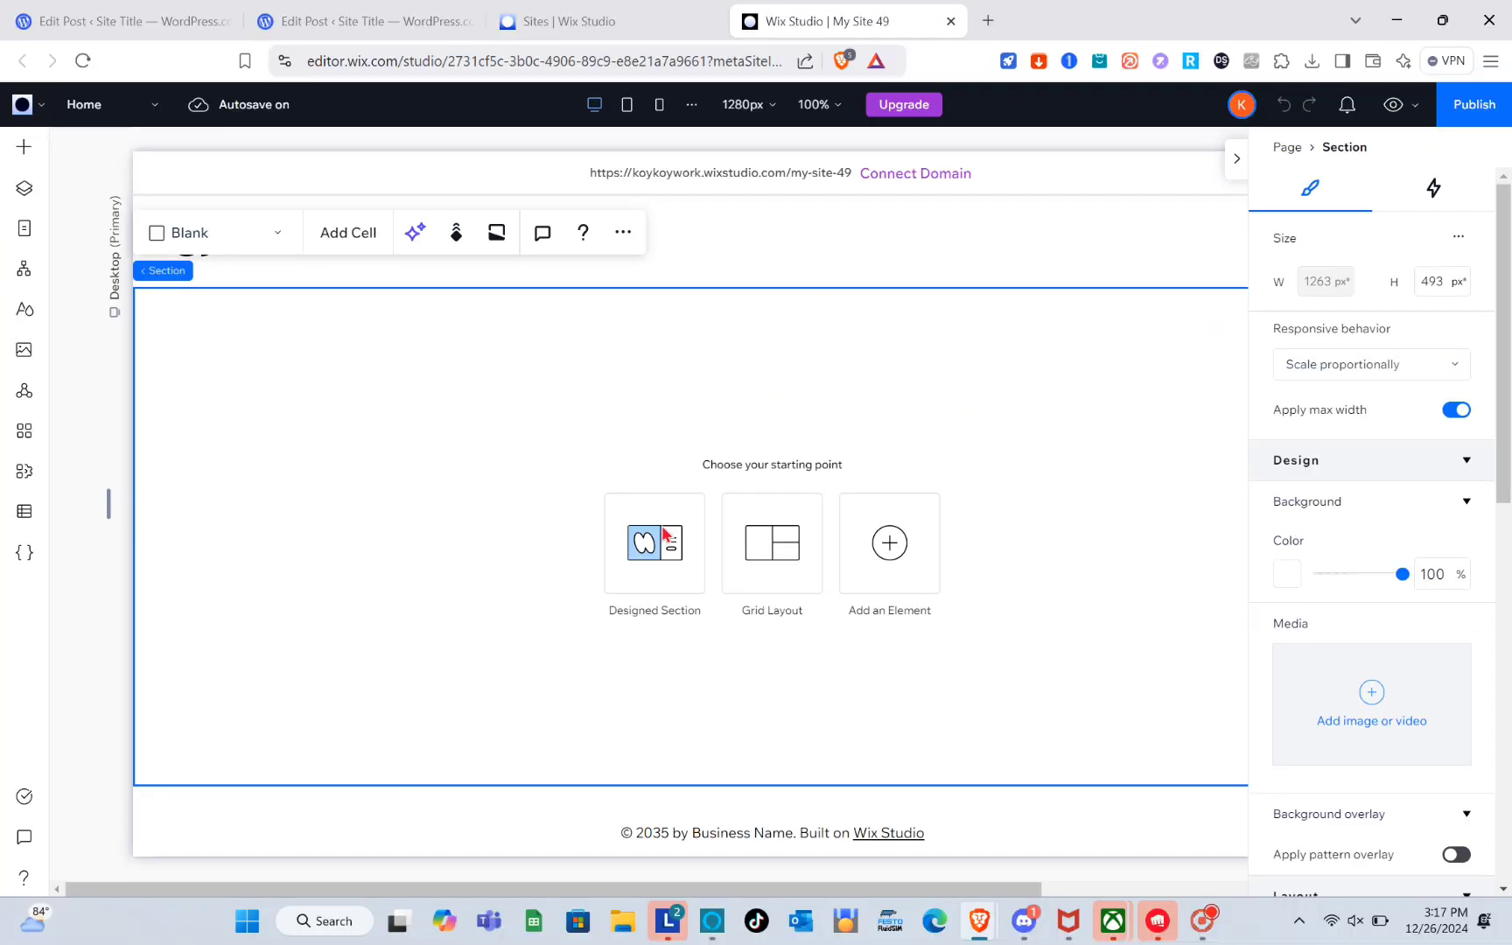
# Add an image element into the empty first section.
pyautogui.click(664, 535)
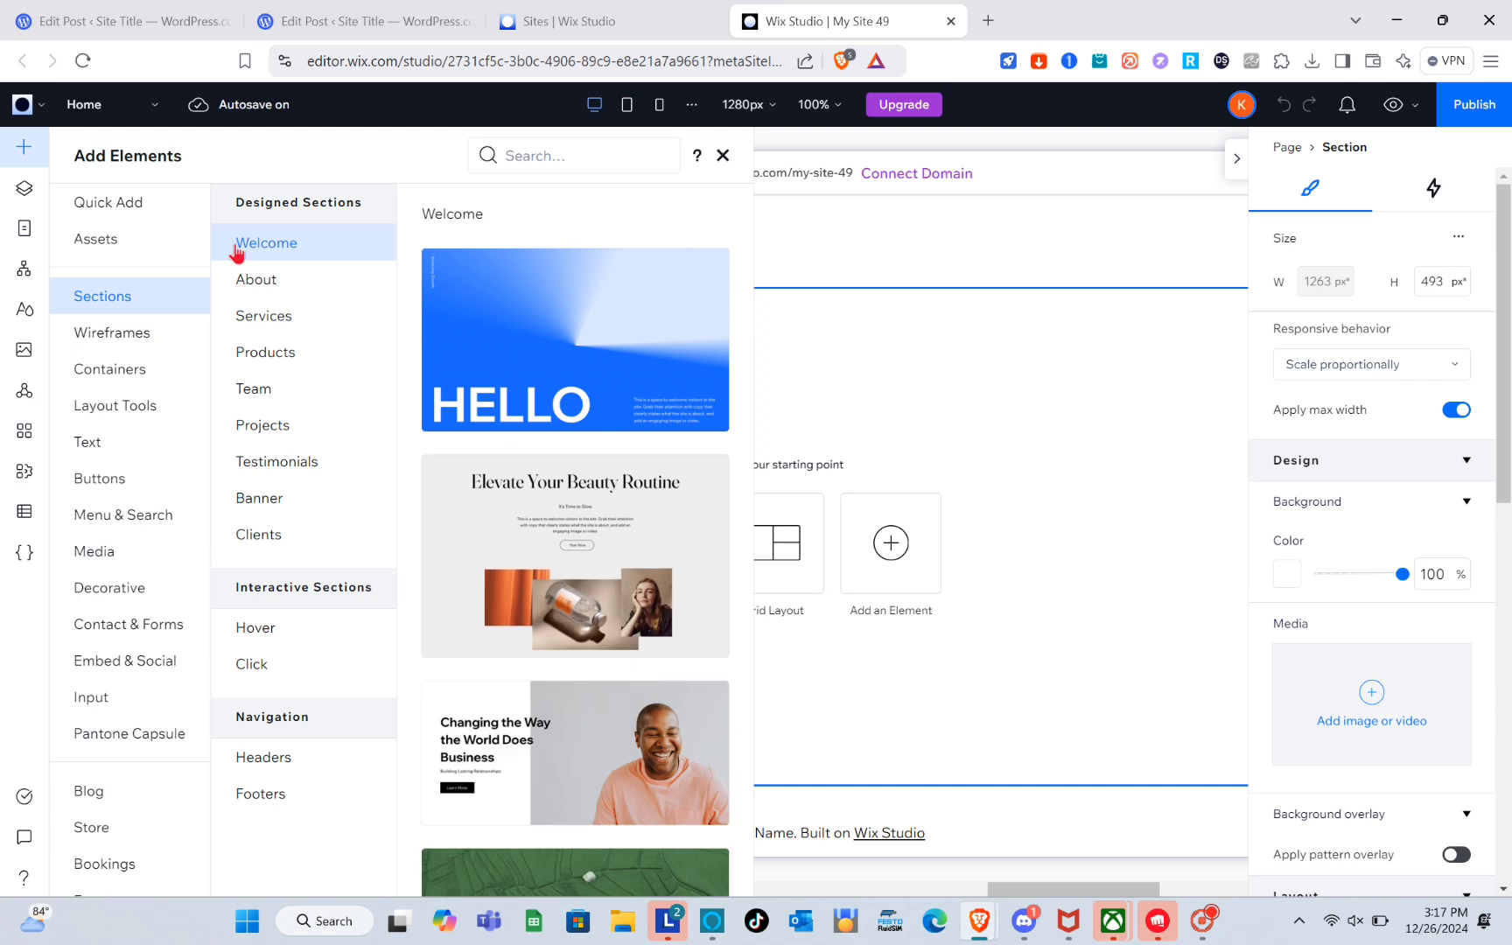
pyautogui.click(121, 203)
pyautogui.moveTo(297, 264); pyautogui.dragTo(656, 484)
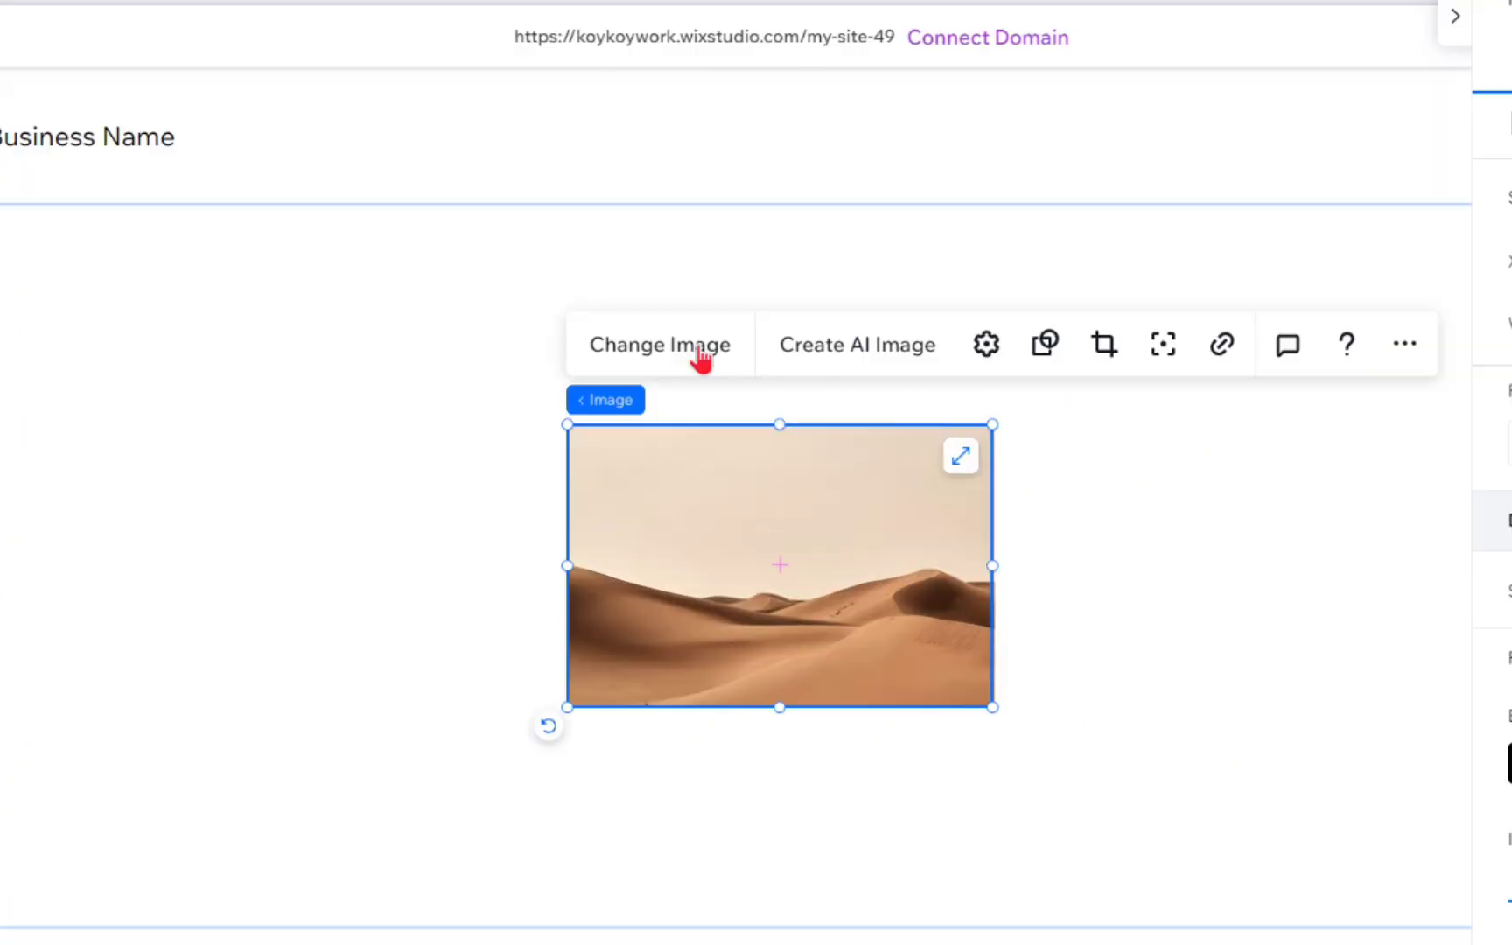
# Replace the image with a house photo found by searching house rental, then stretch it to fill the section.
pyautogui.click(702, 357)
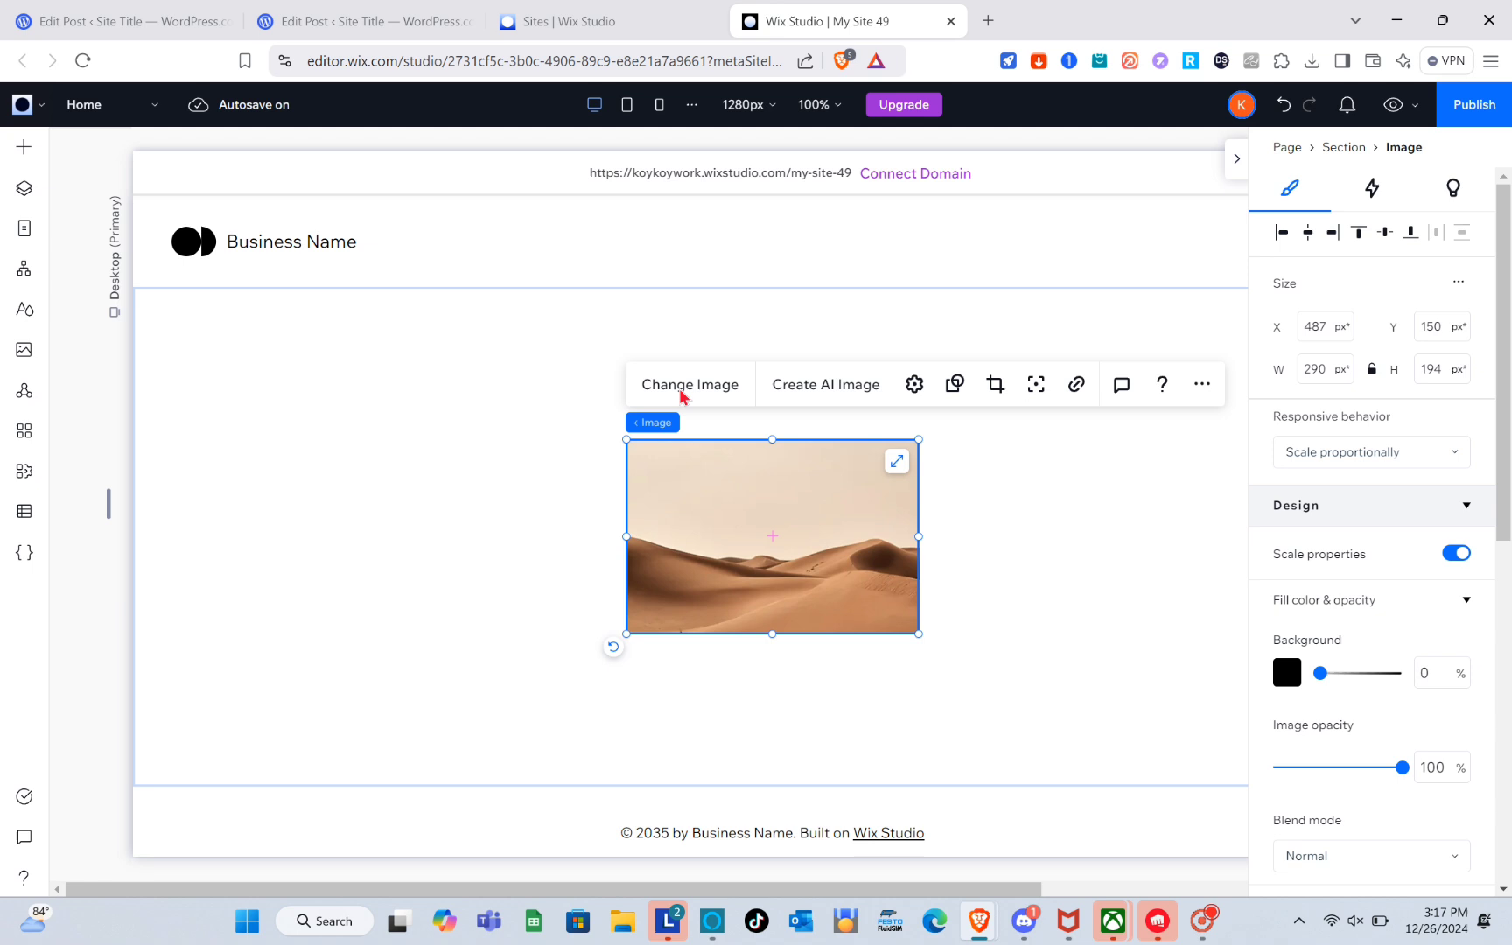
pyautogui.click(682, 390)
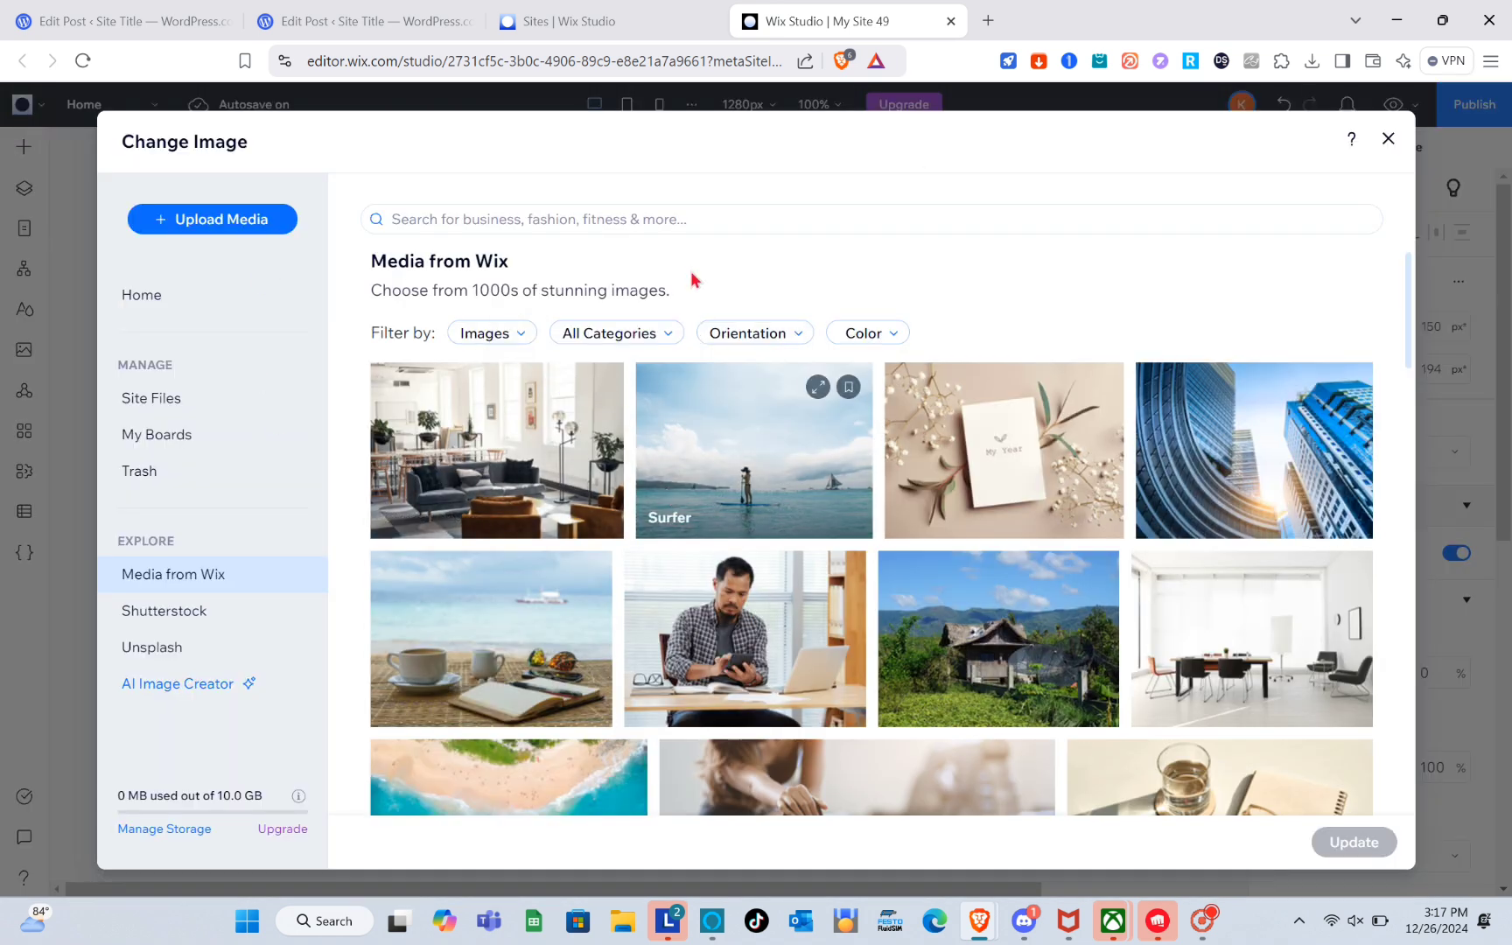
pyautogui.click(679, 220)
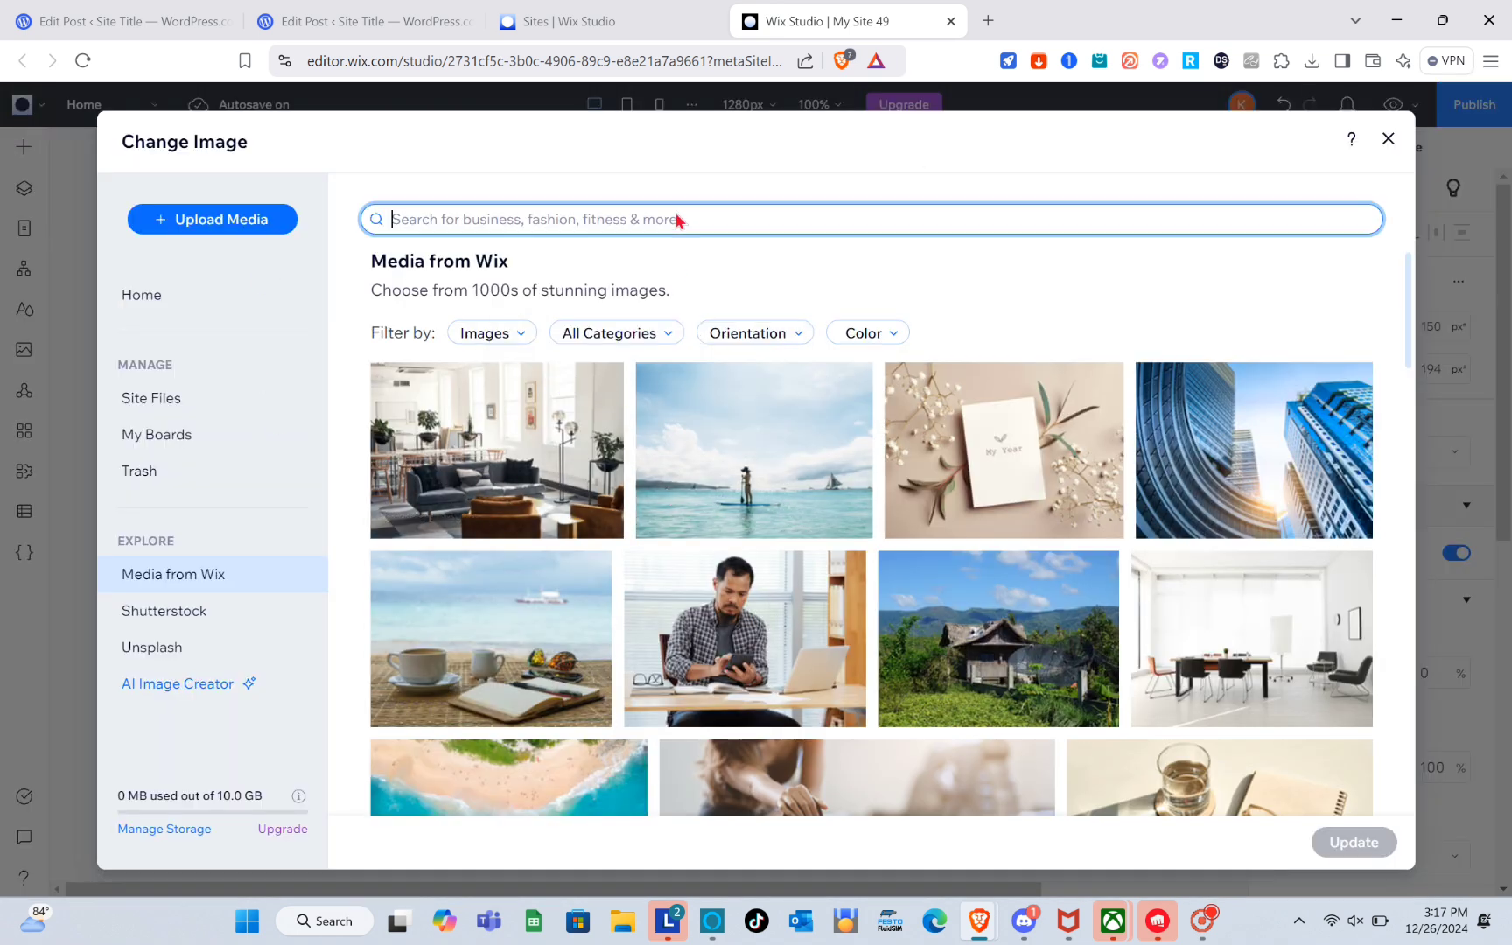
pyautogui.write('house r')
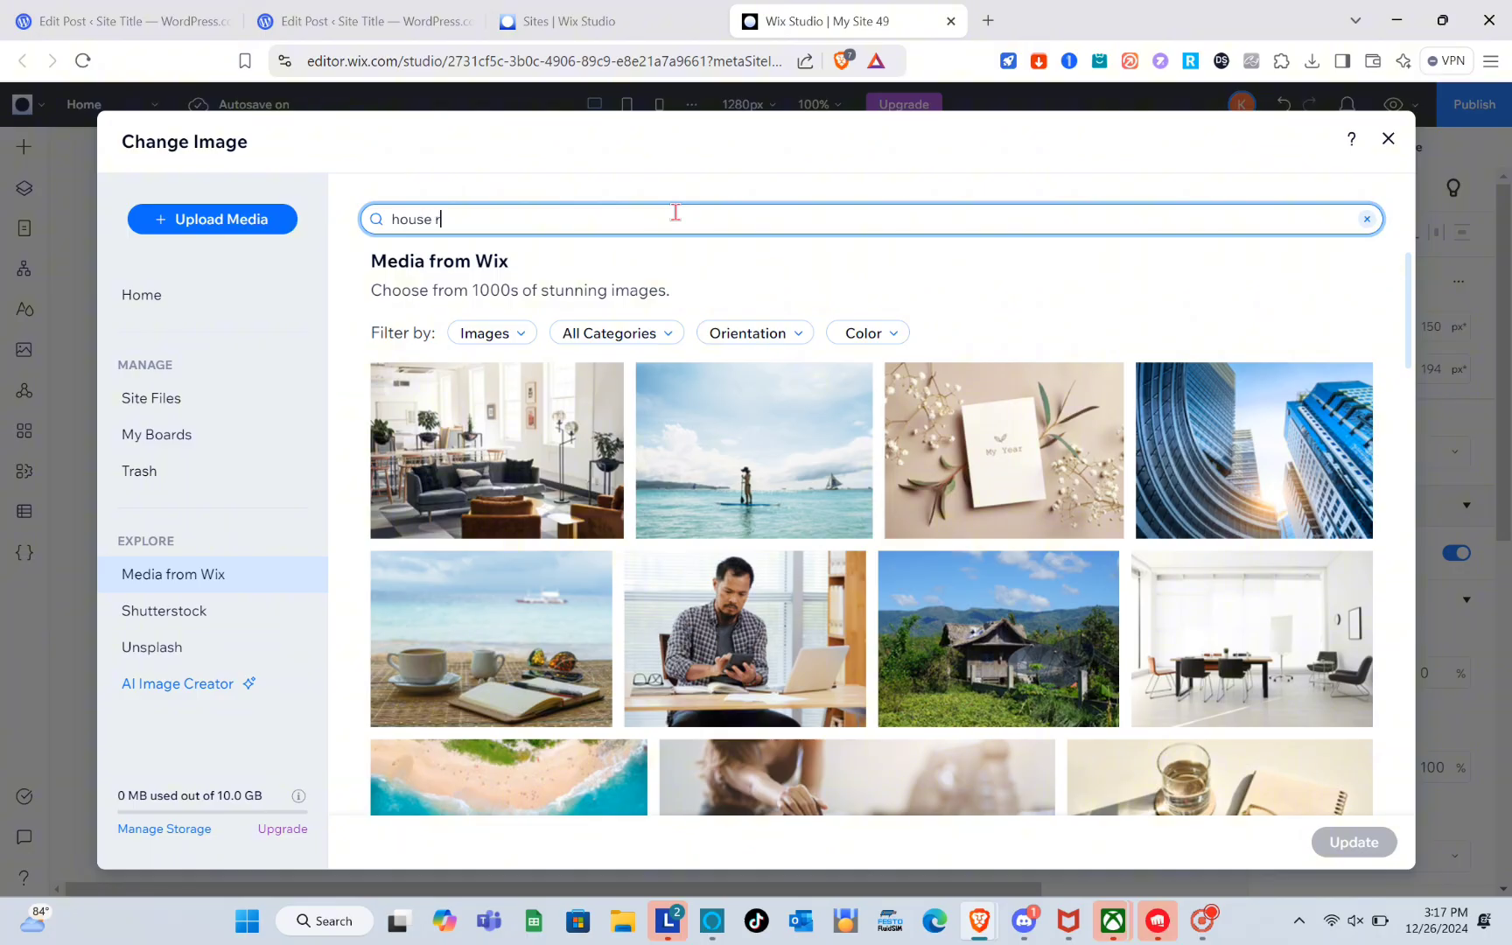
pyautogui.write('en')
pyautogui.write('ta')
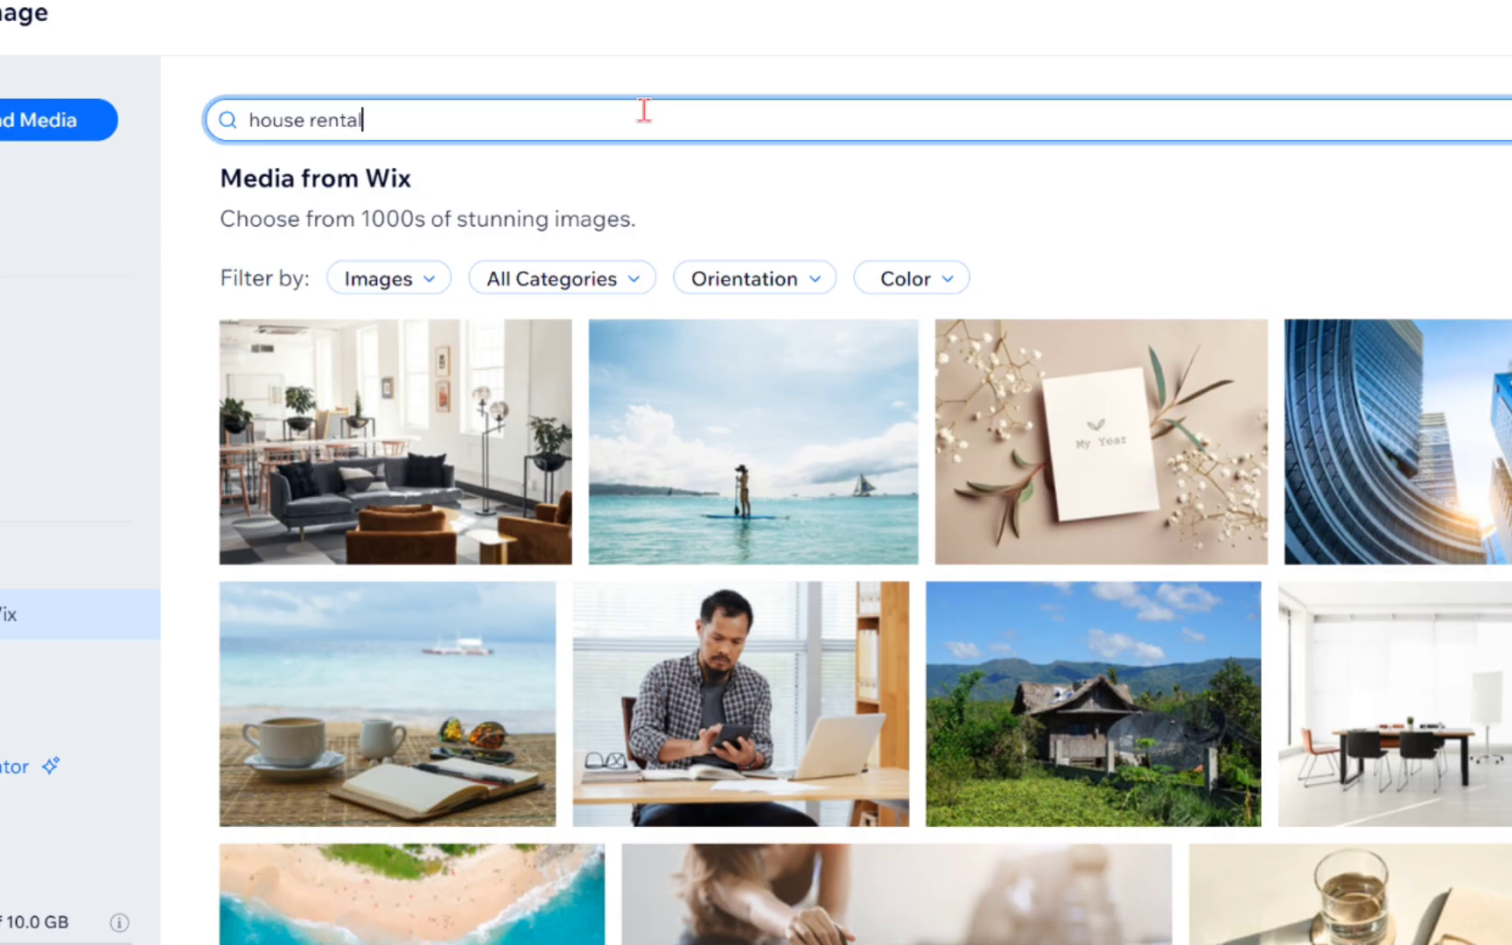
pyautogui.write('l')
pyautogui.press('Return')
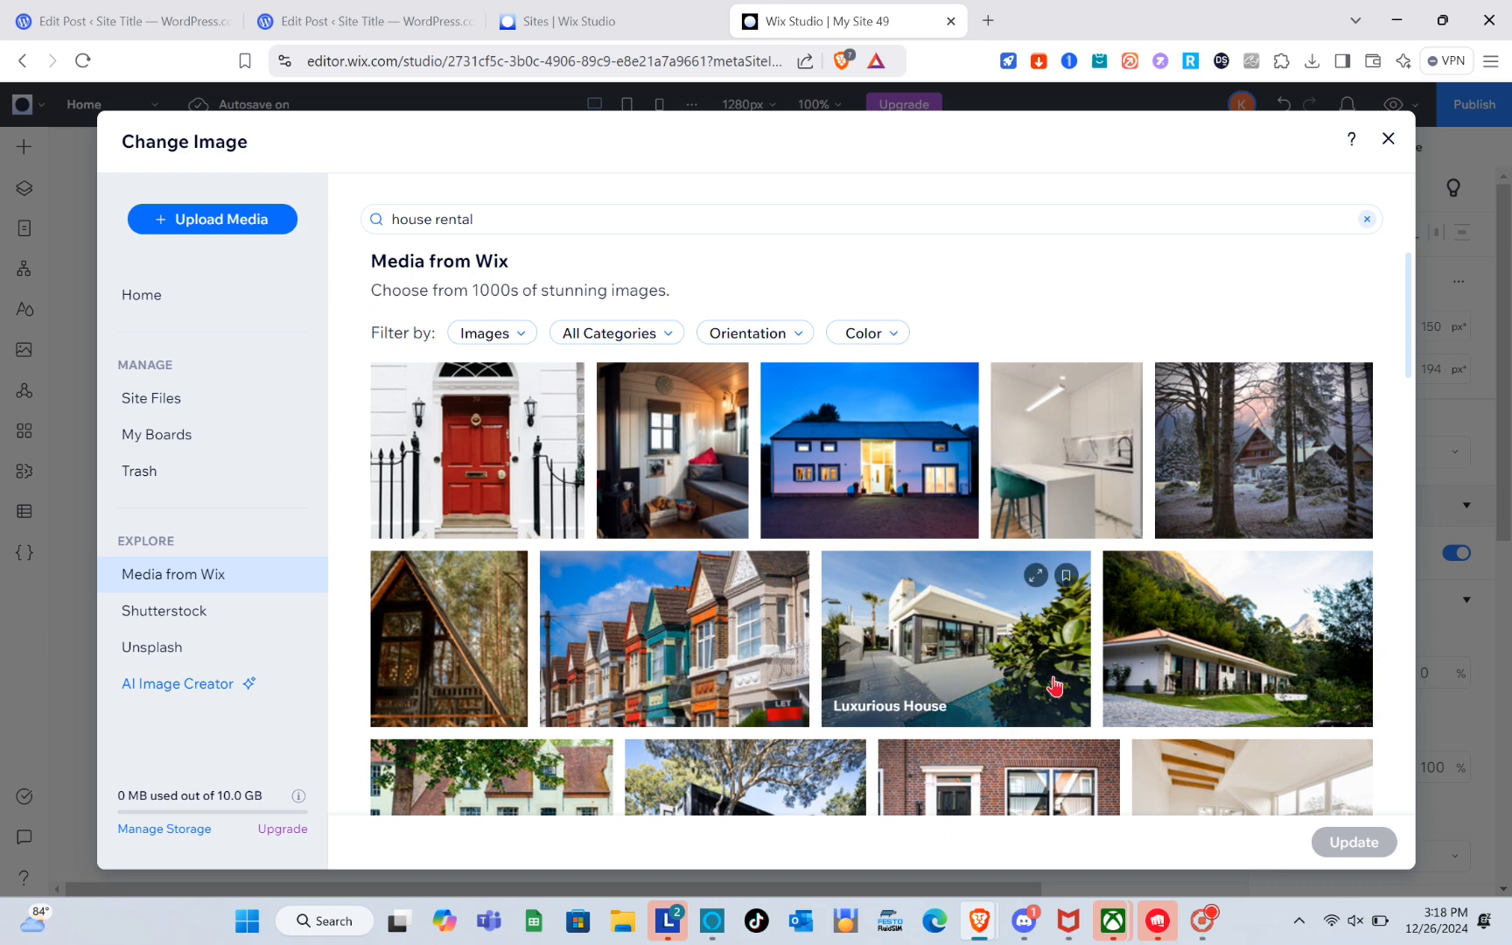
pyautogui.click(1161, 682)
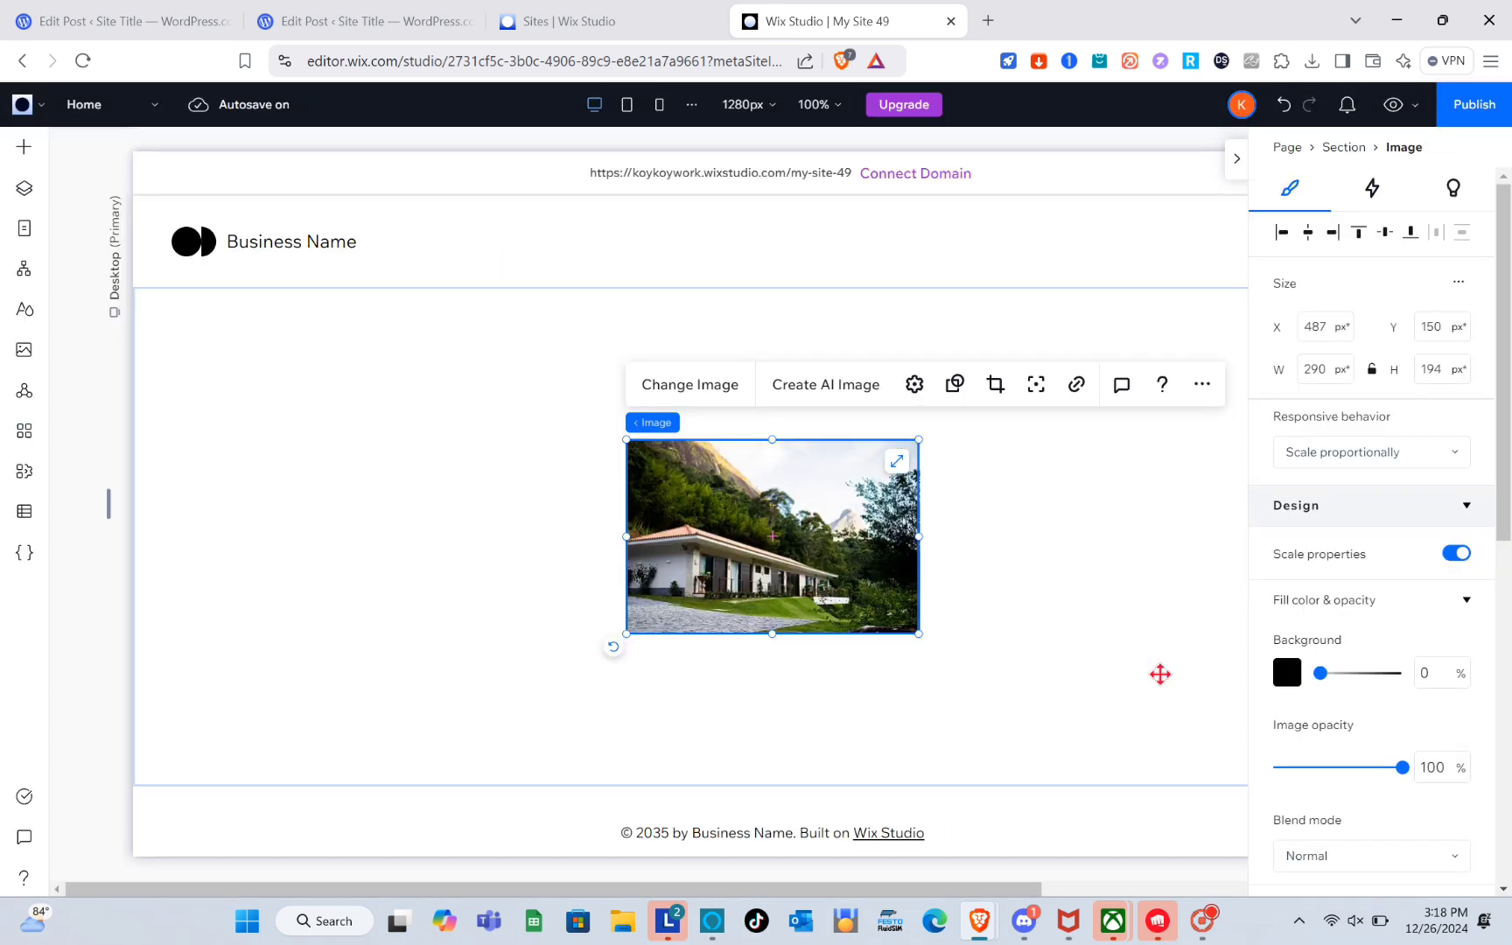
pyautogui.click(894, 461)
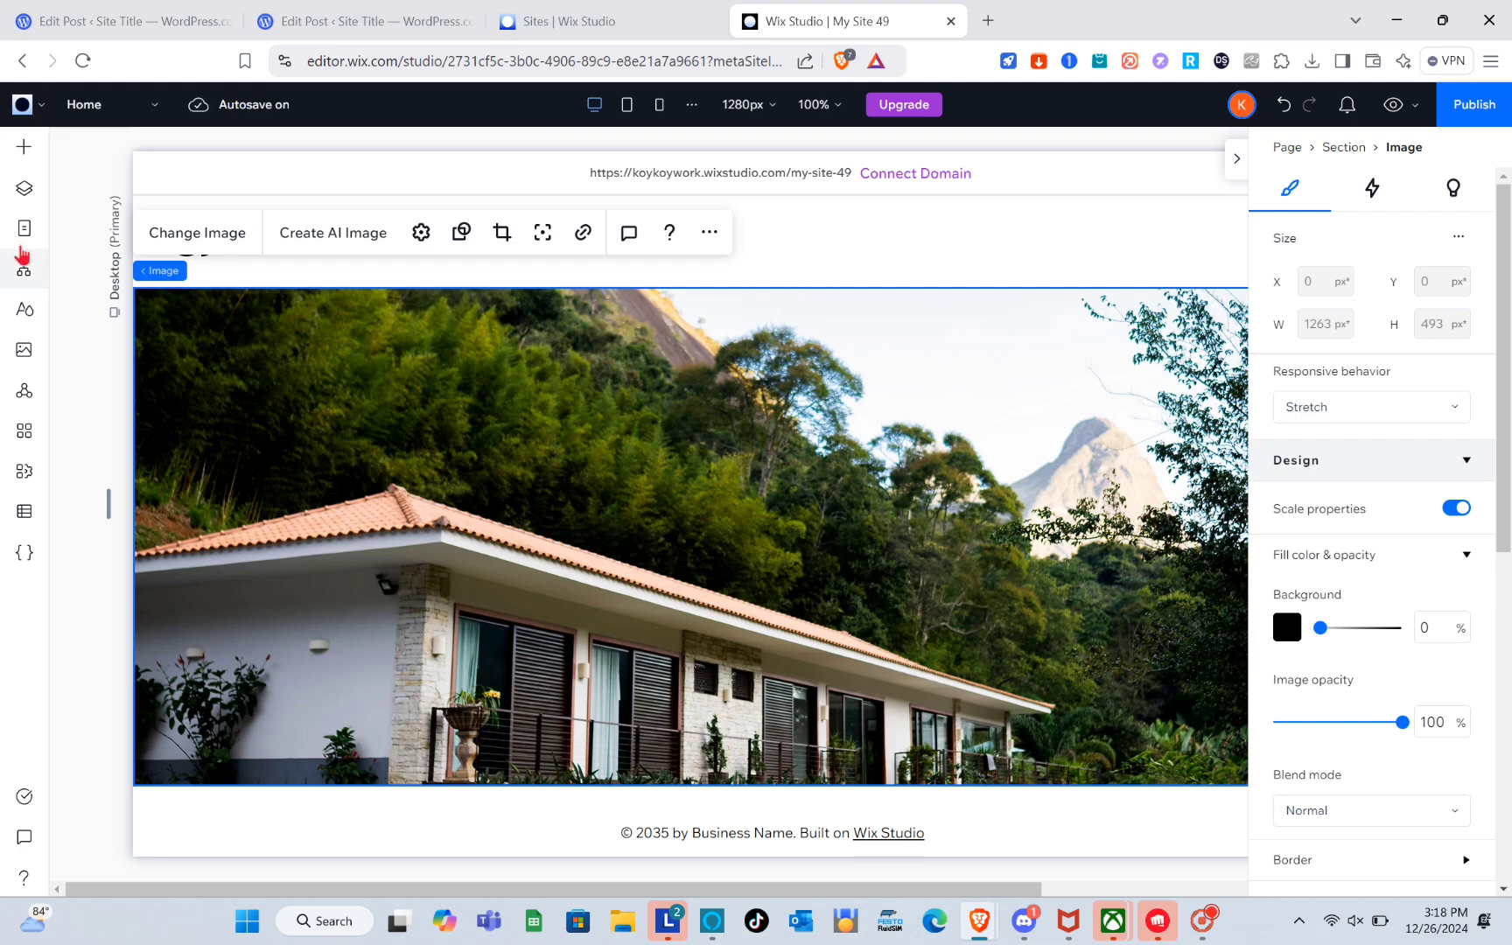
# Add the Bookings app to the site.
pyautogui.click(24, 146)
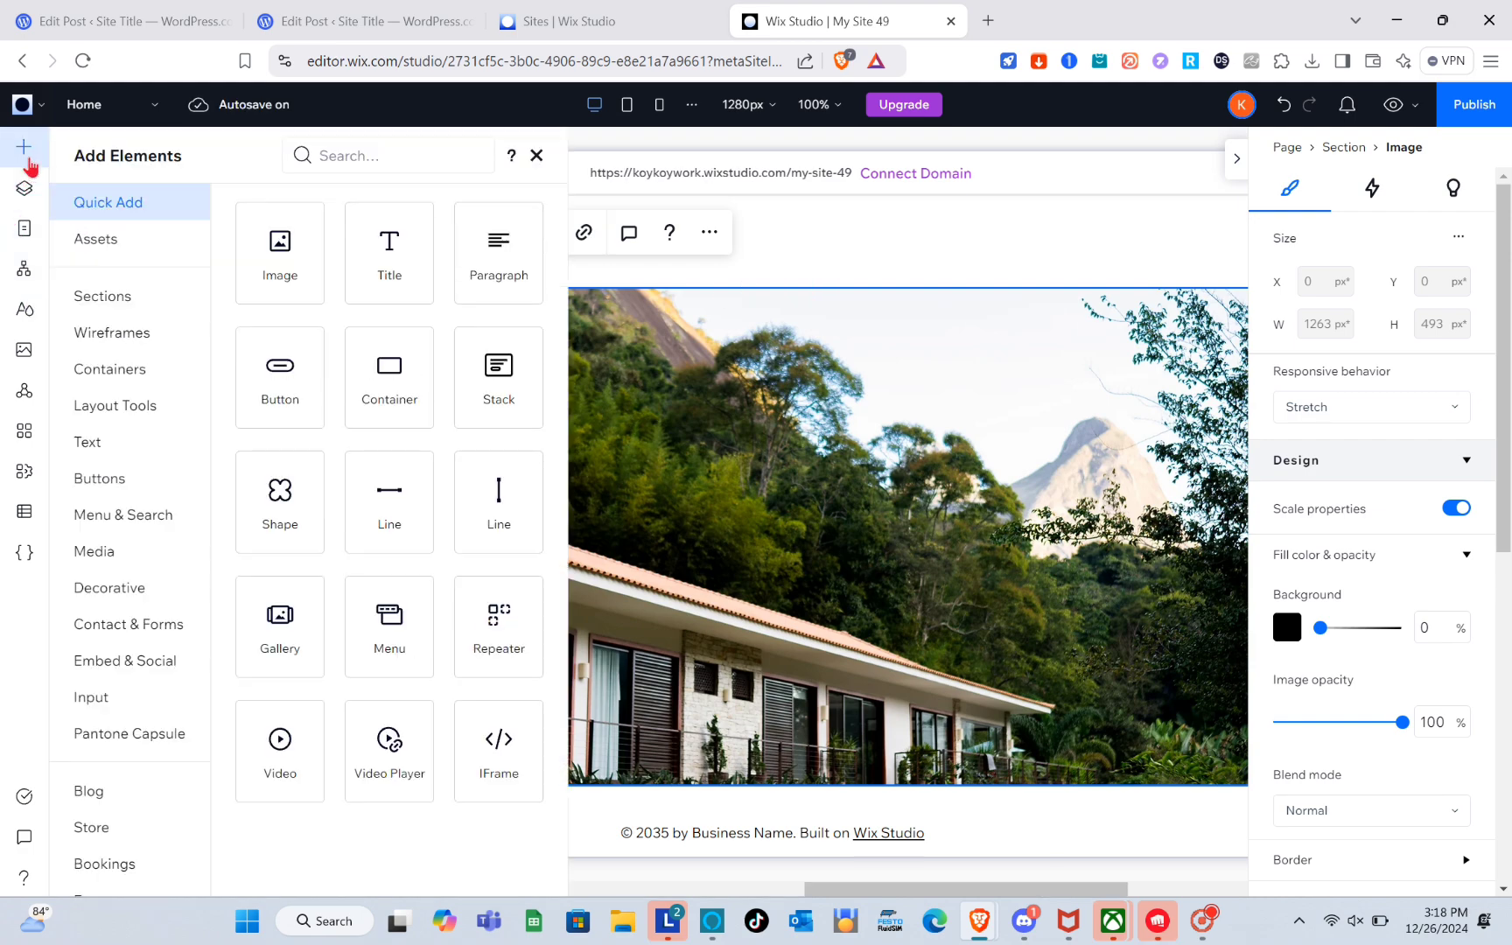
pyautogui.scroll(-2, 111, 732)
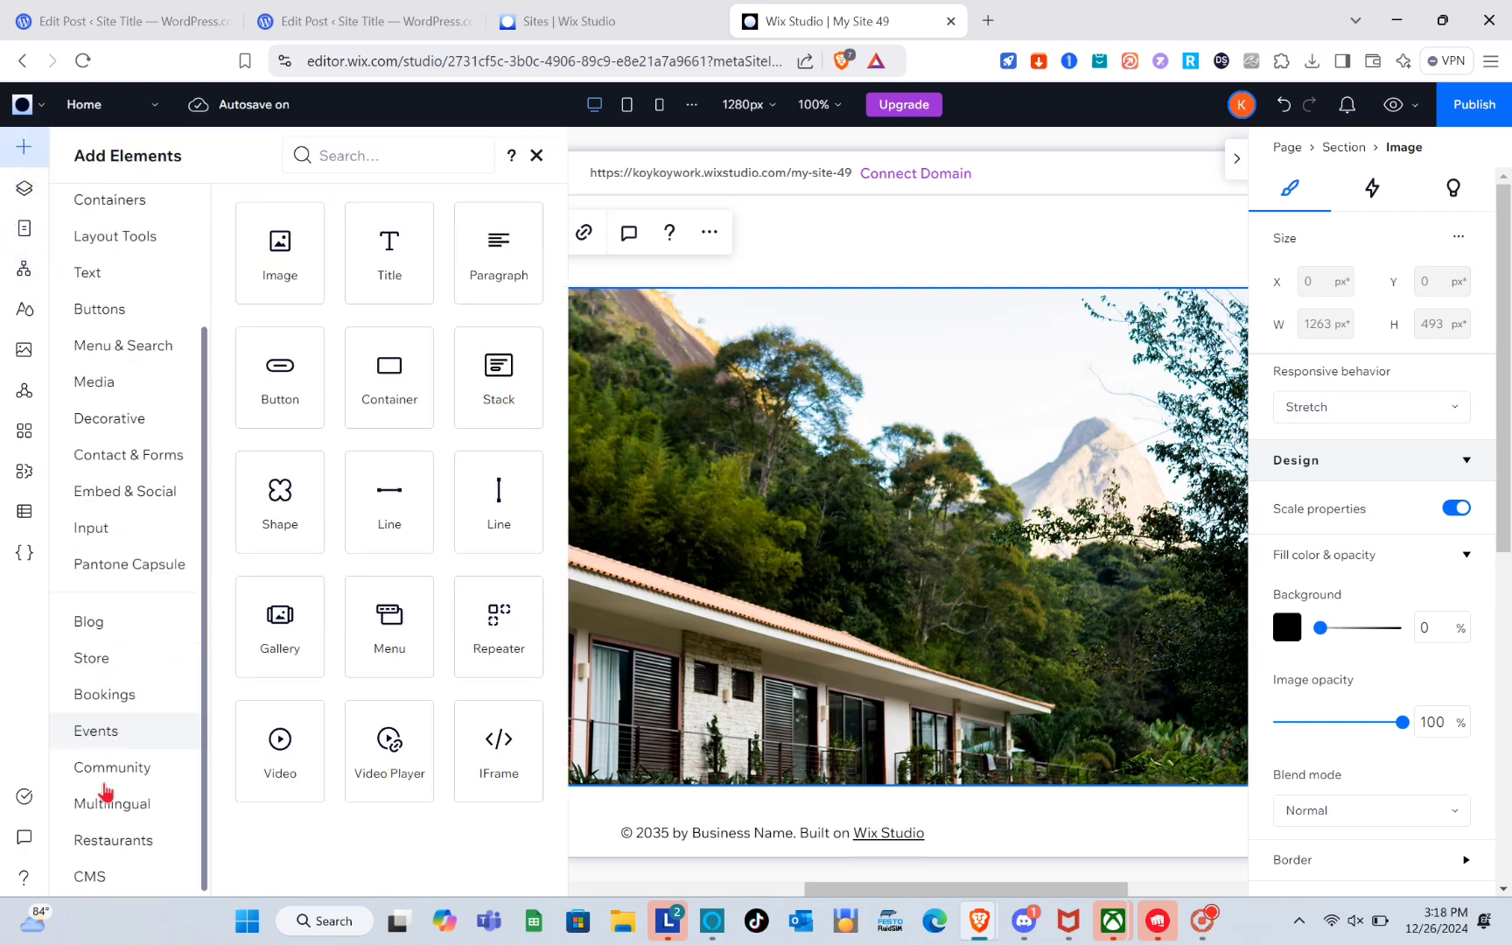
pyautogui.click(111, 696)
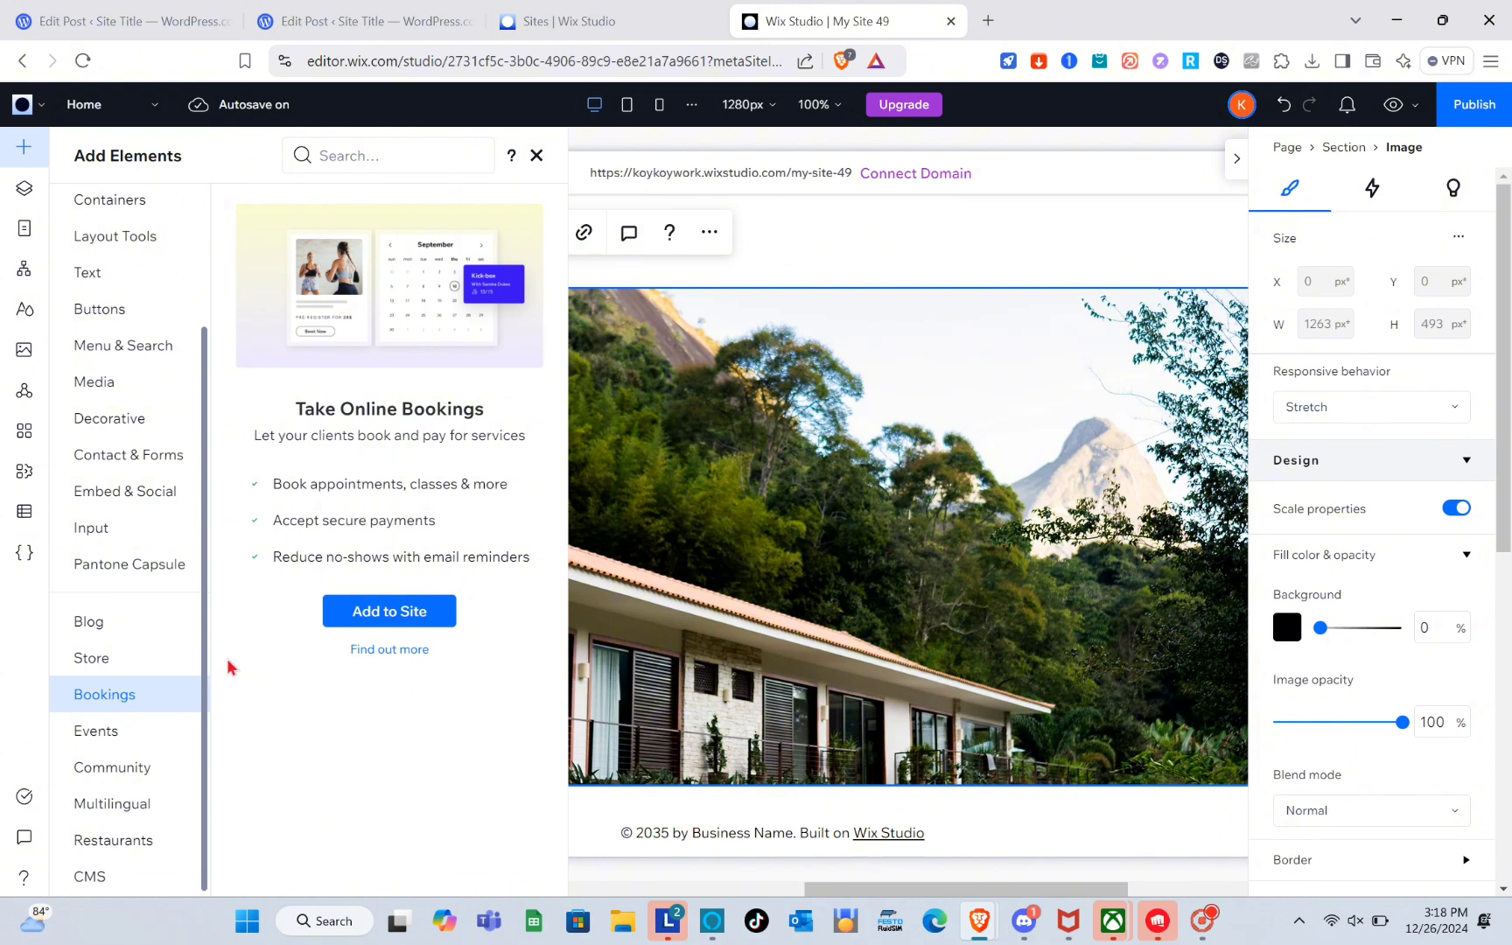
pyautogui.click(387, 612)
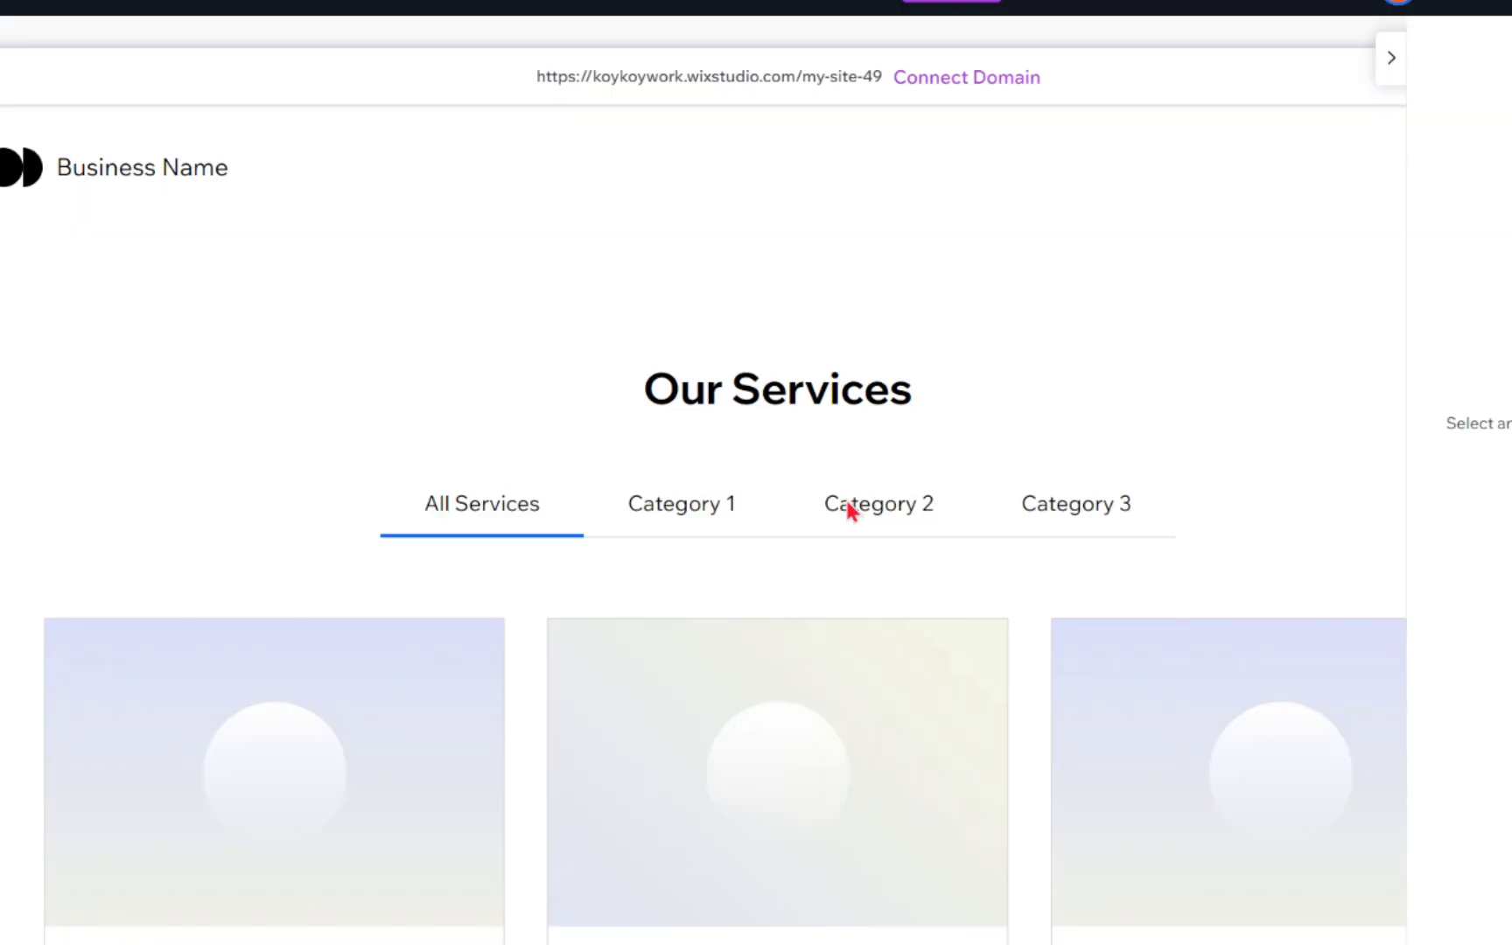
pyautogui.scroll(-5, 849, 510)
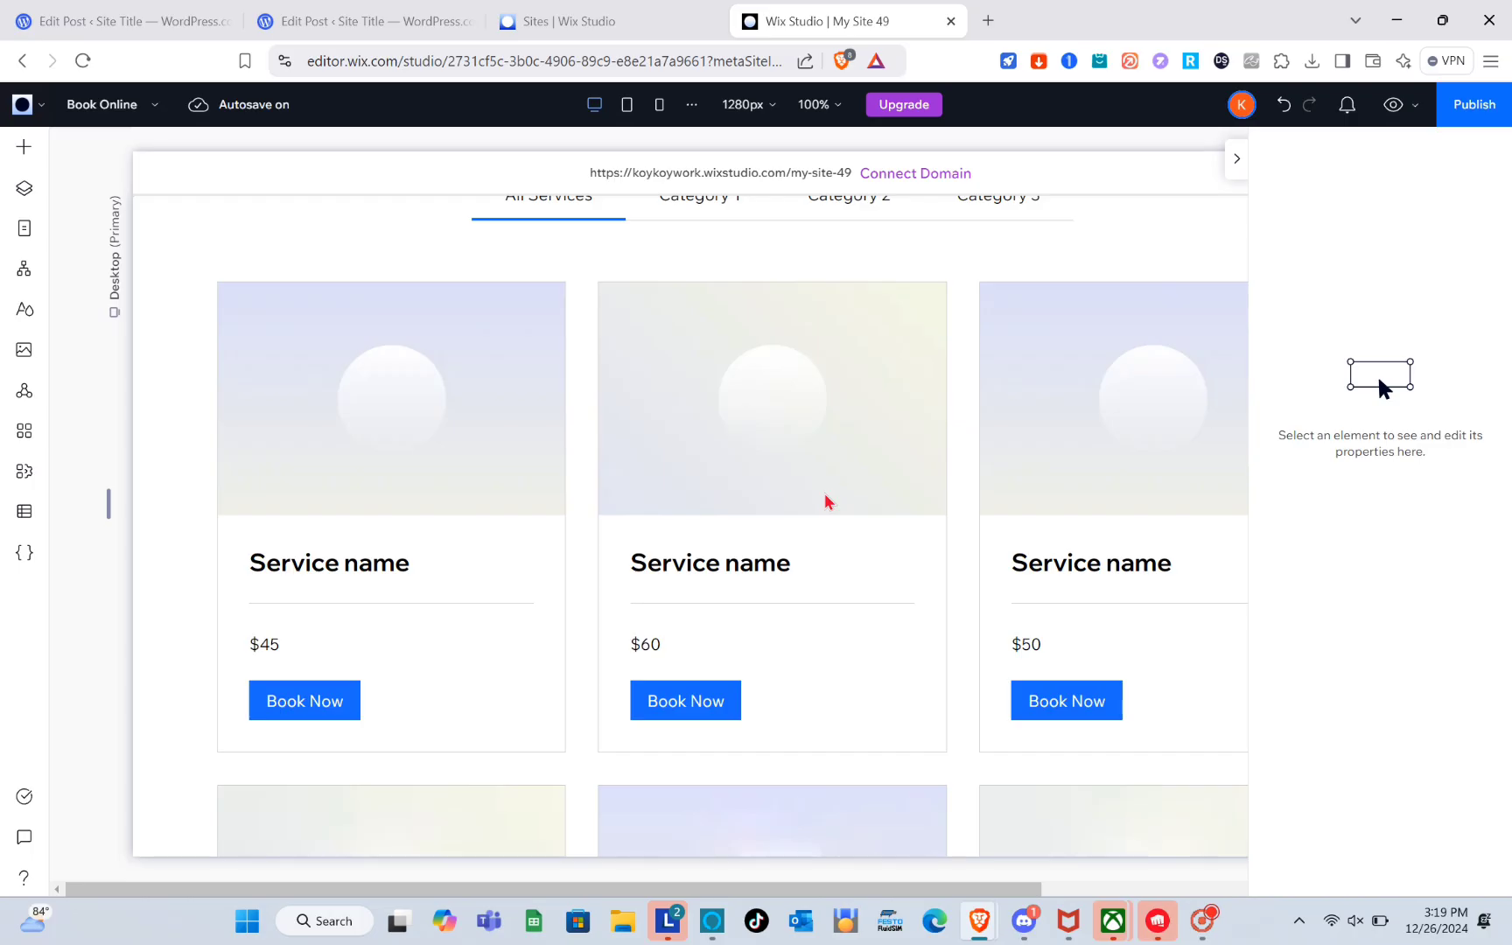
pyautogui.scroll(-2, 848, 510)
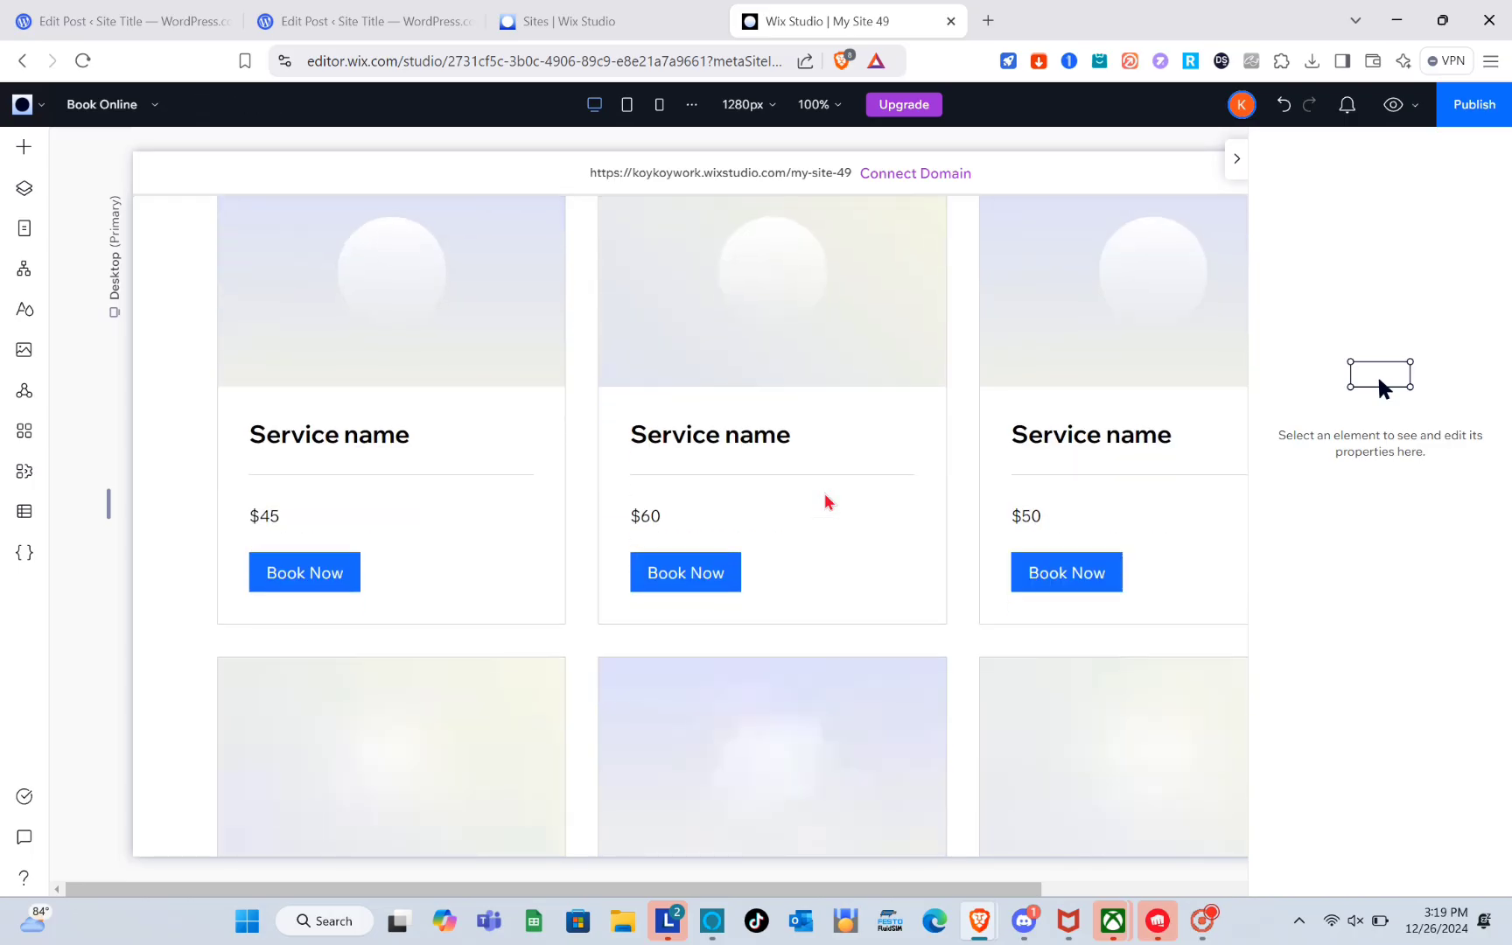
pyautogui.scroll(-3, 848, 510)
pyautogui.scroll(8, 825, 501)
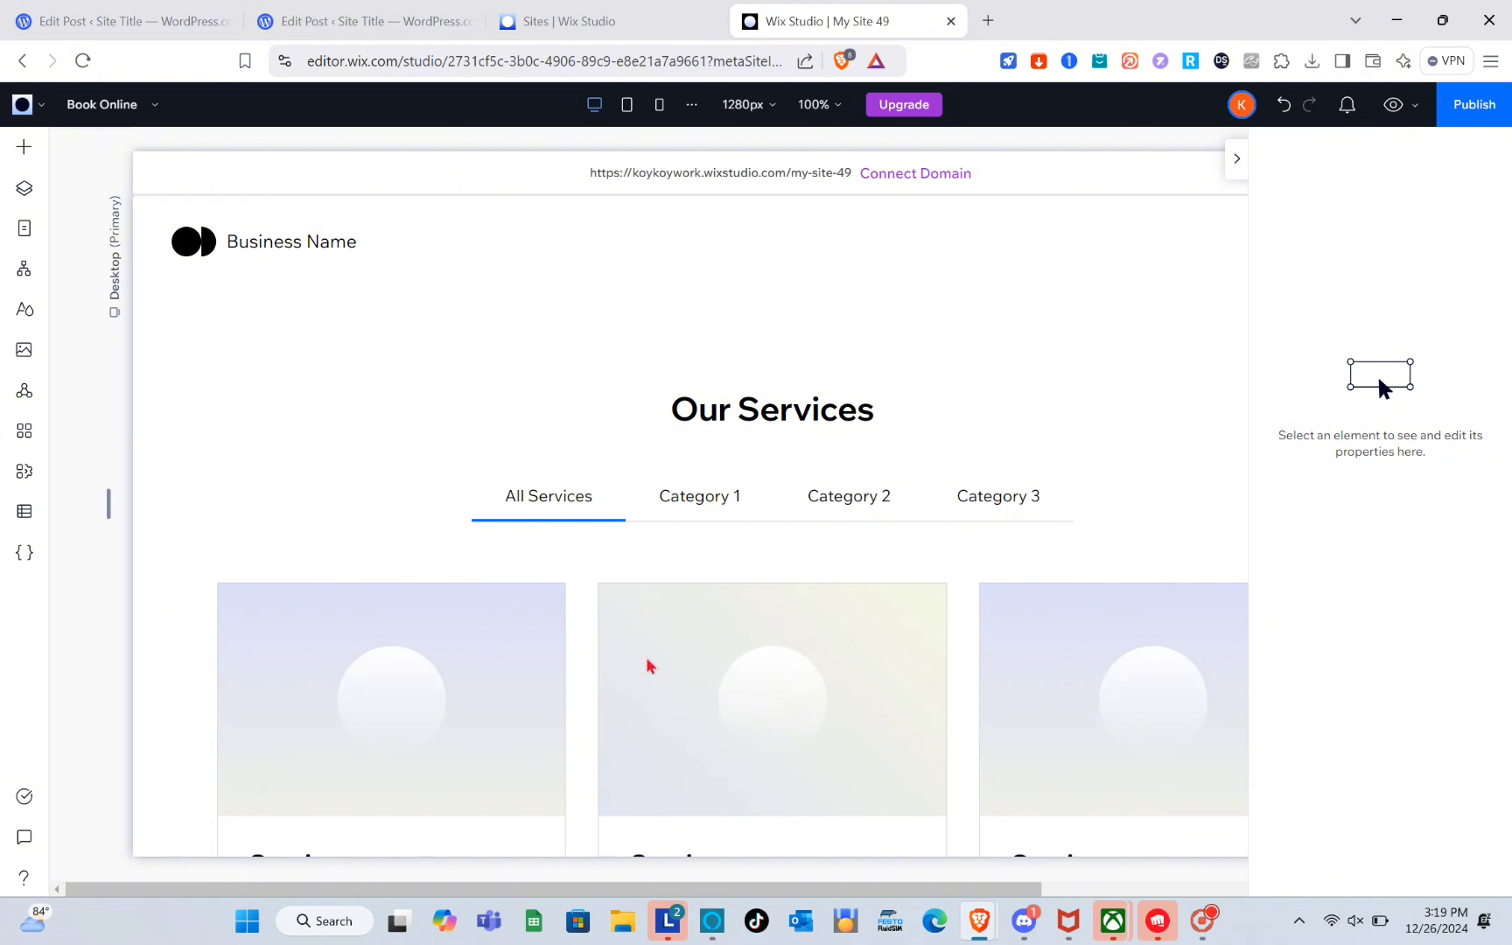
pyautogui.scroll(-3, 647, 662)
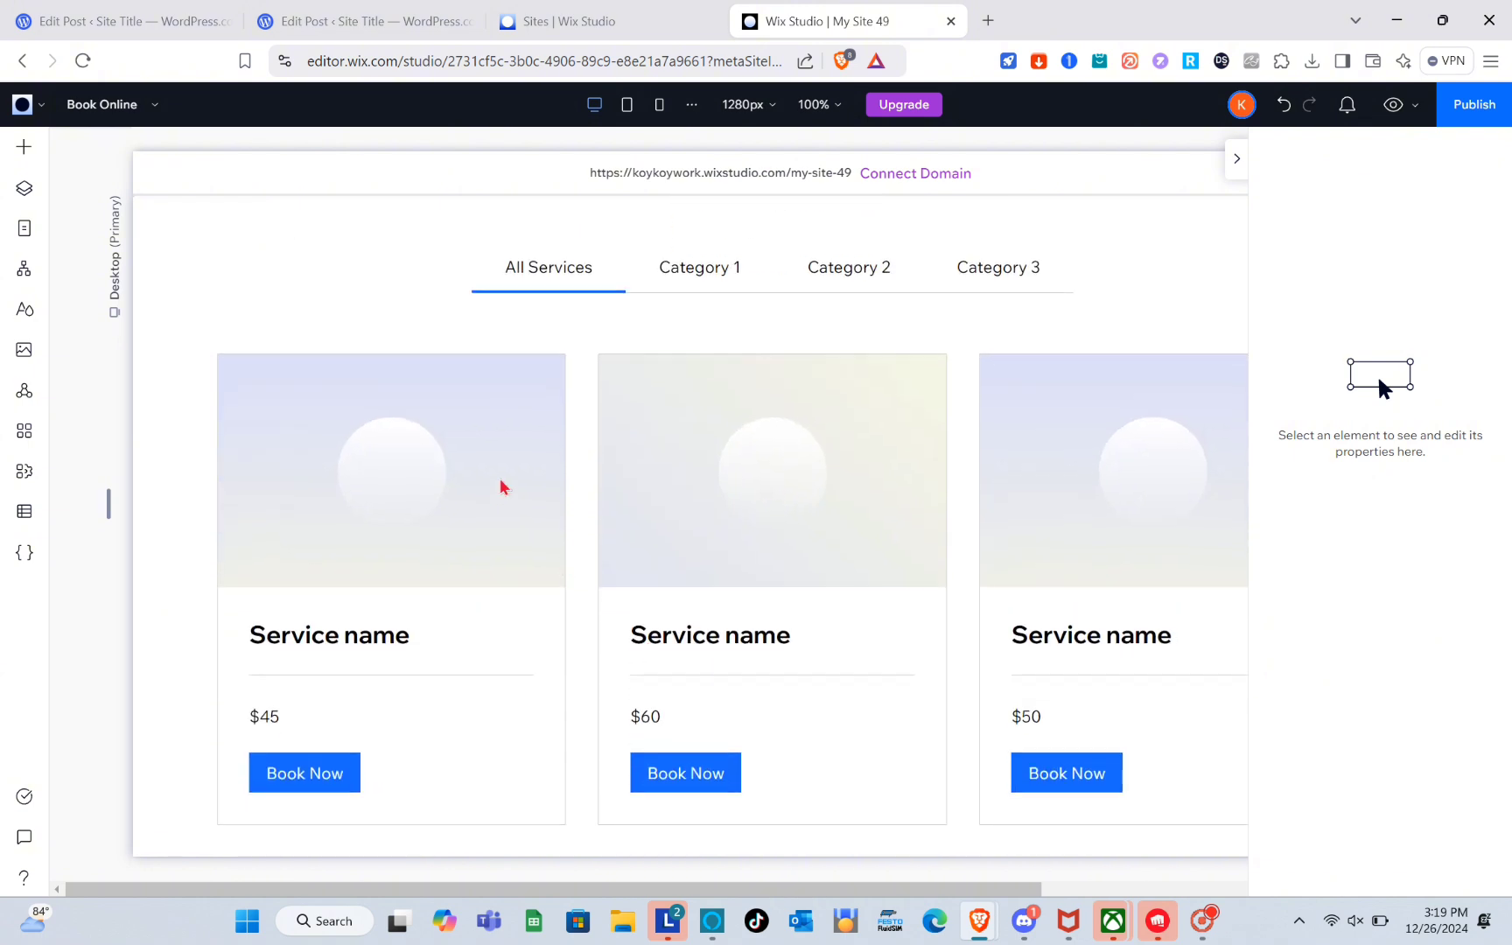
# Select the Book Online services widget and open Manage Services.
pyautogui.click(588, 361)
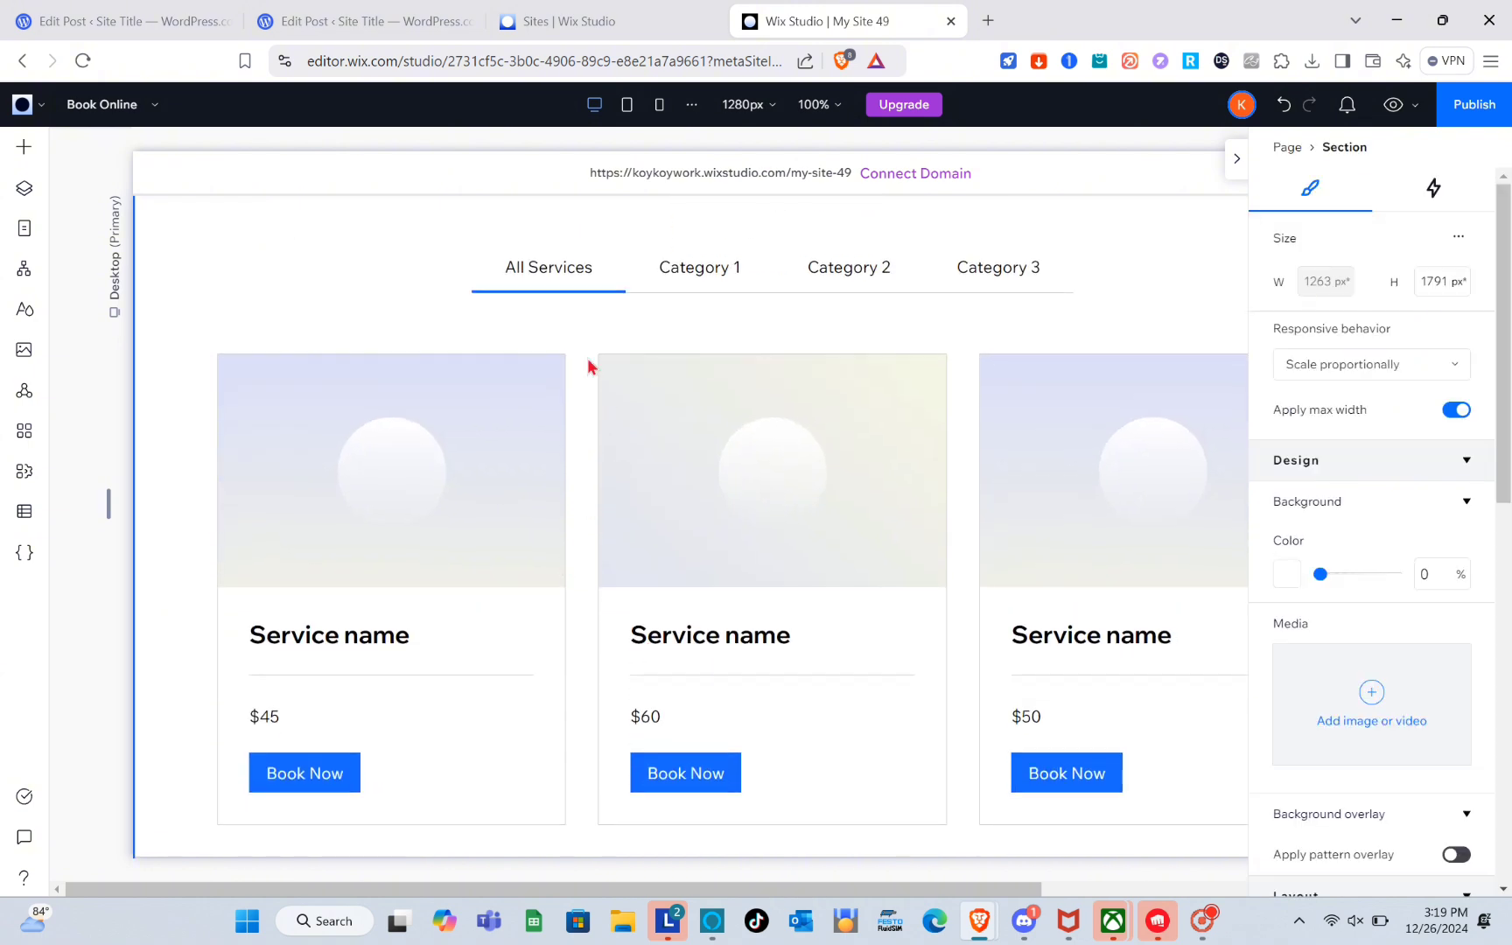
pyautogui.click(589, 440)
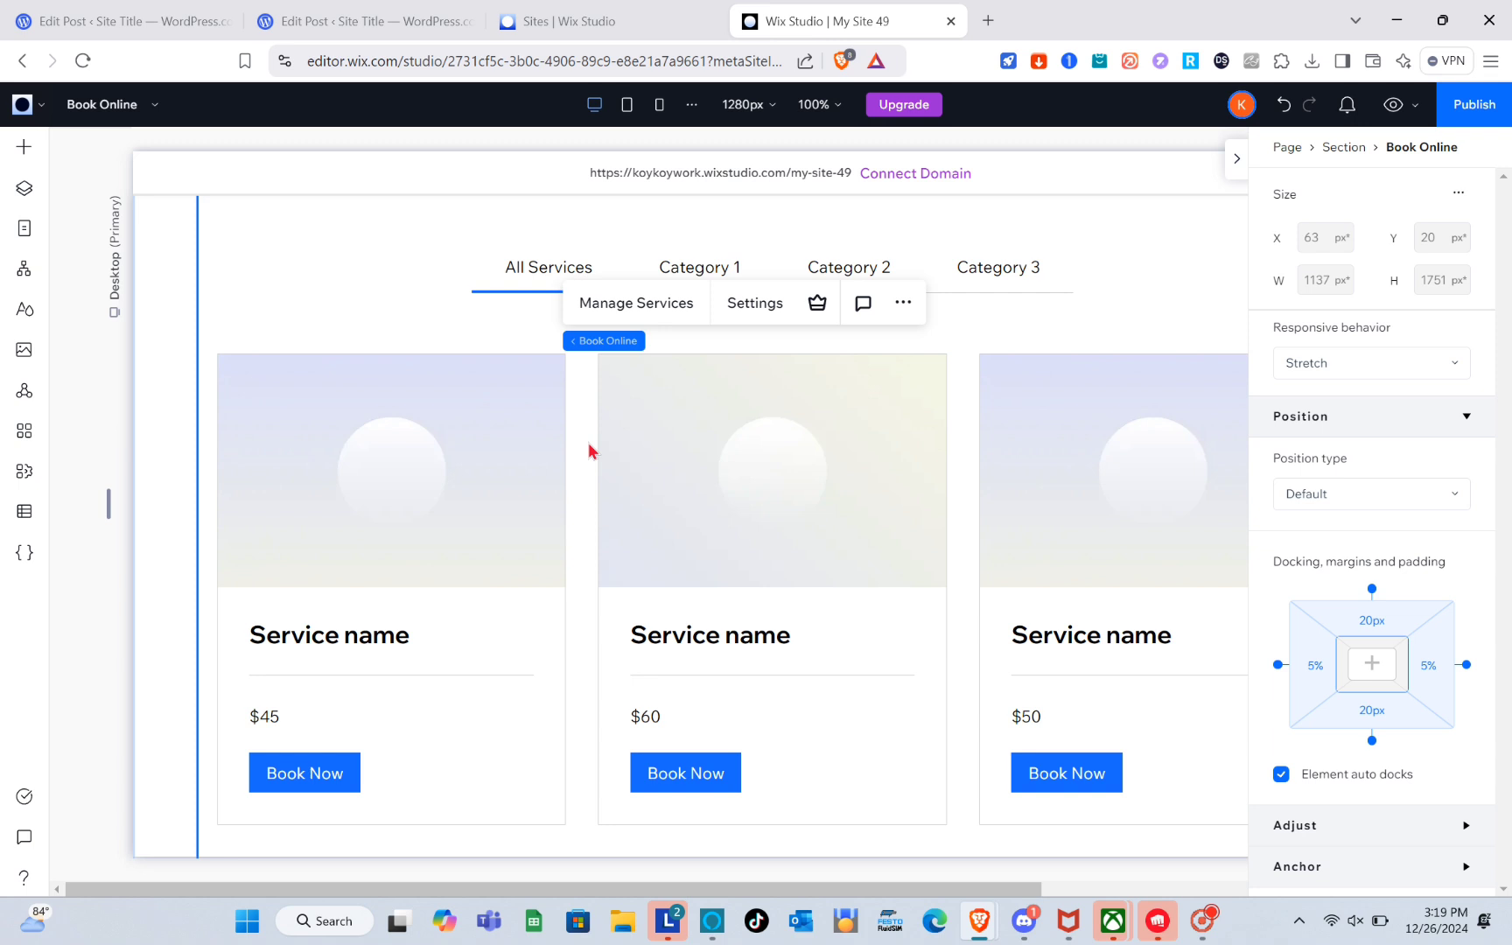
pyautogui.scroll(-1, 598, 299)
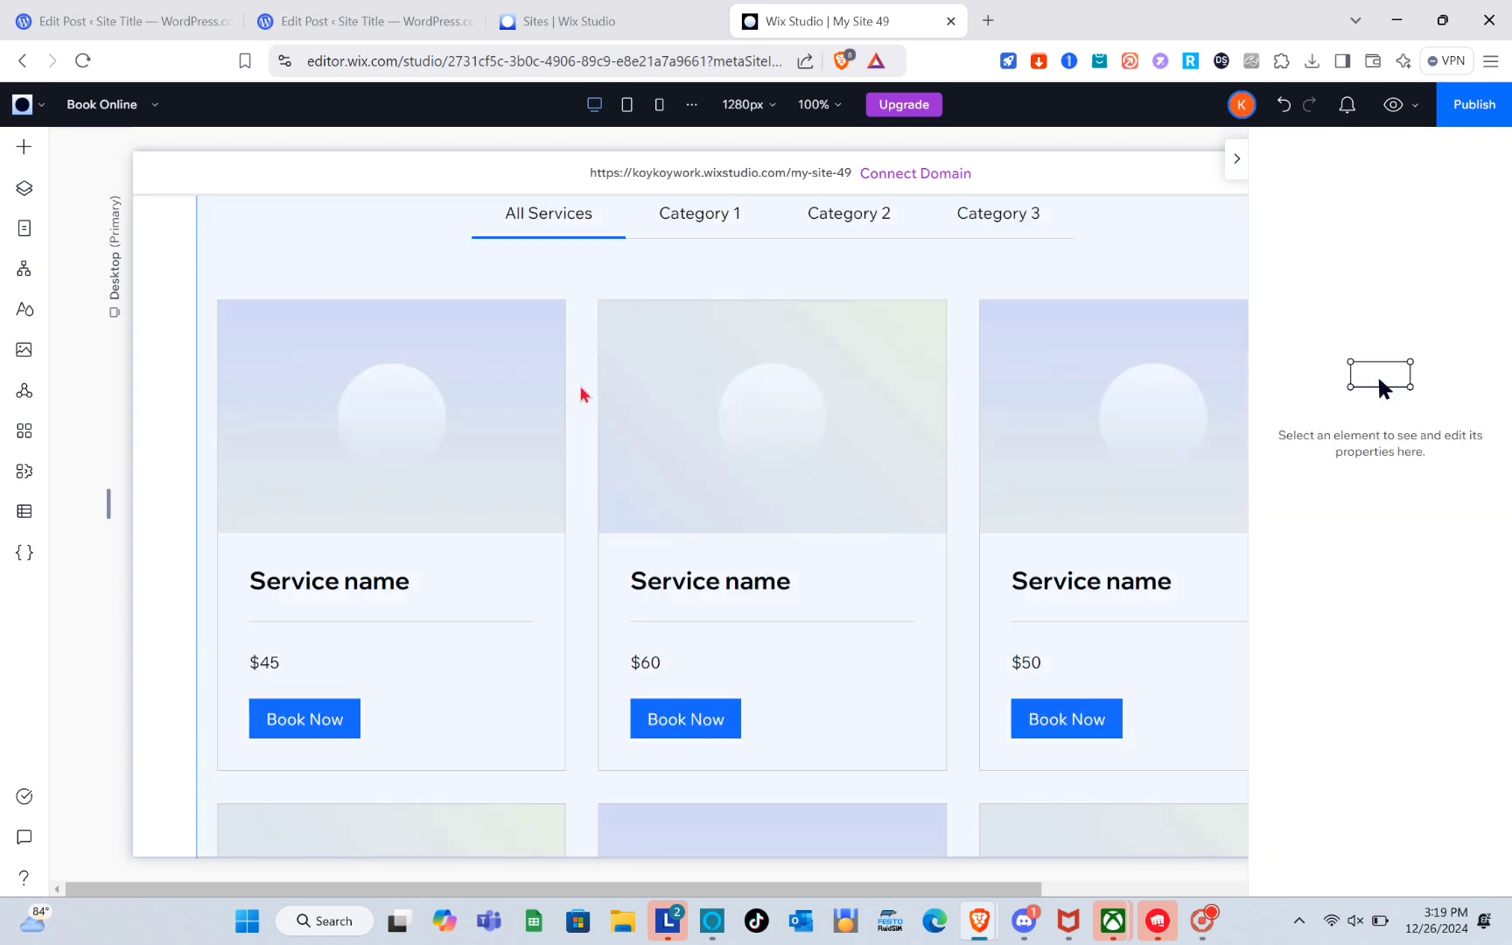
pyautogui.click(586, 488)
pyautogui.scroll(3, 586, 488)
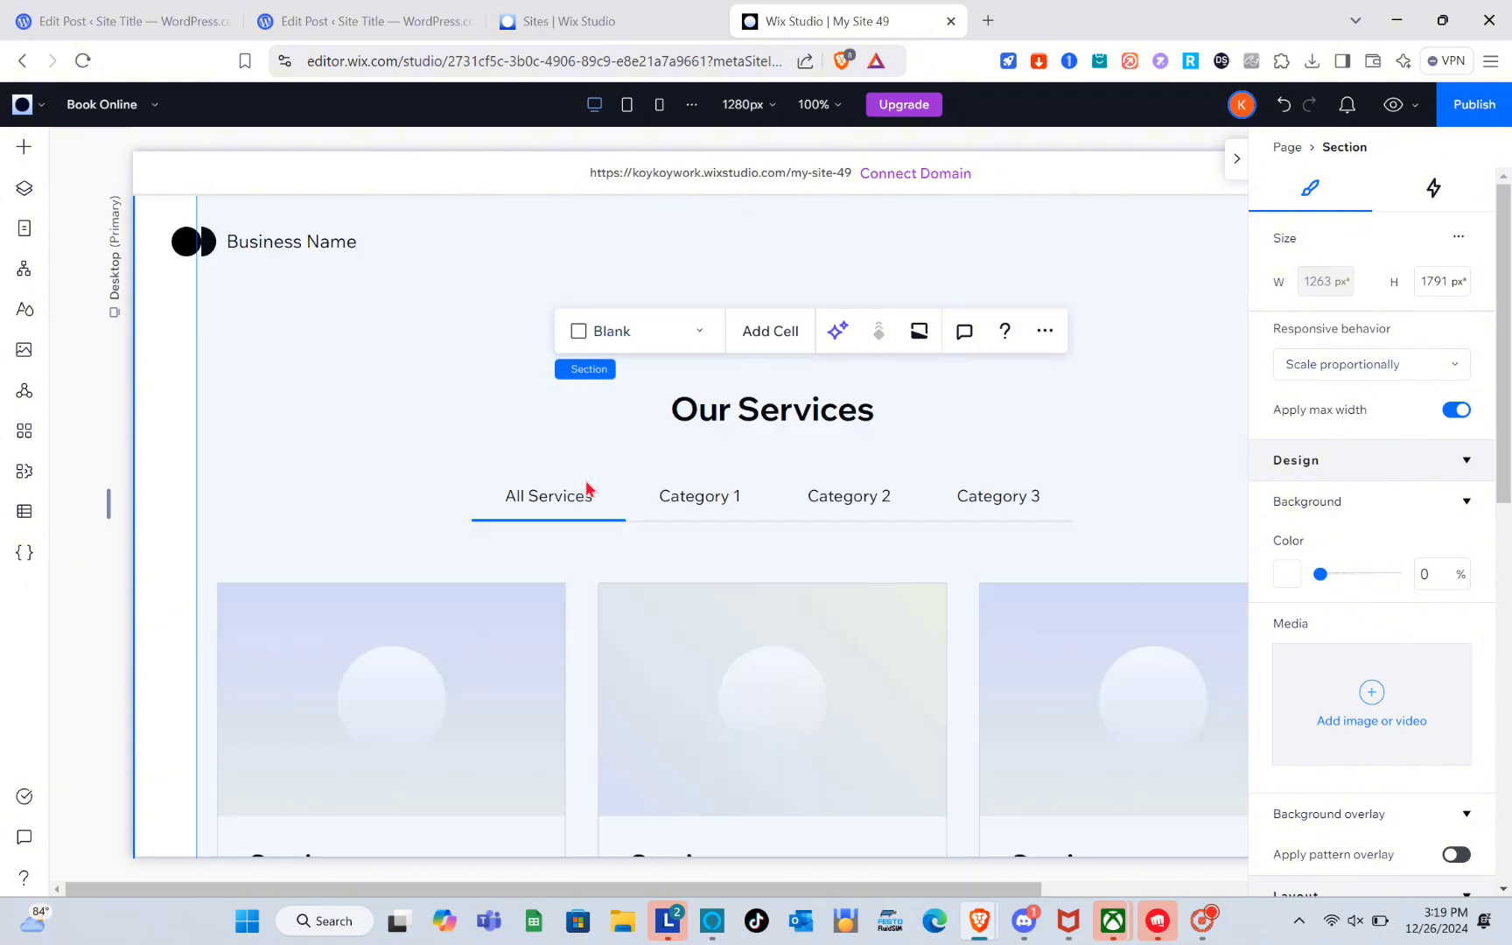
pyautogui.click(573, 597)
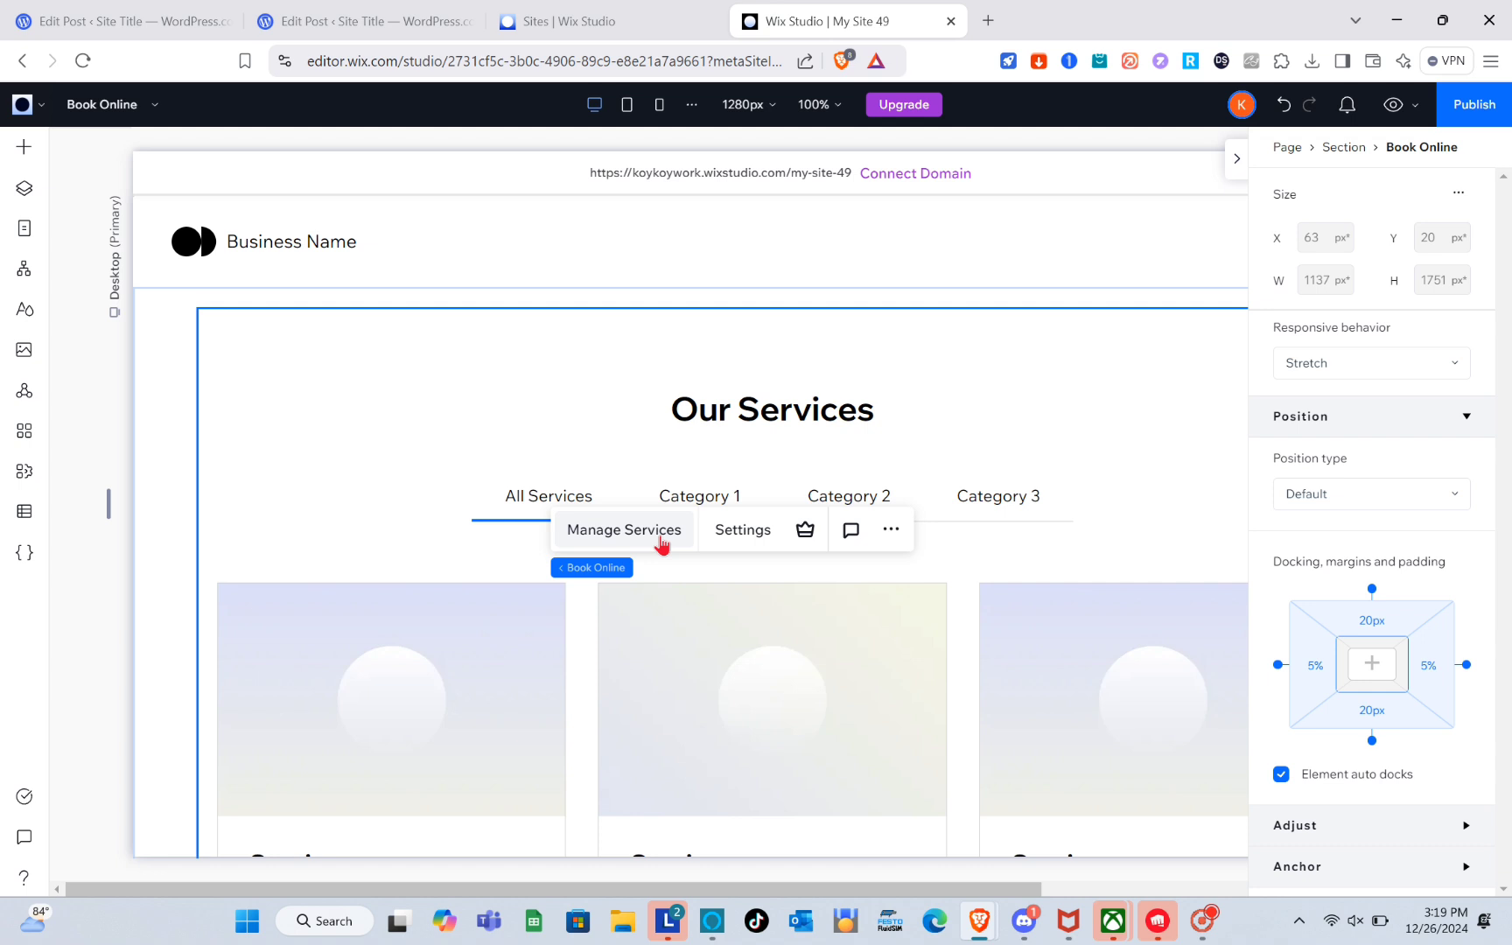
pyautogui.click(664, 544)
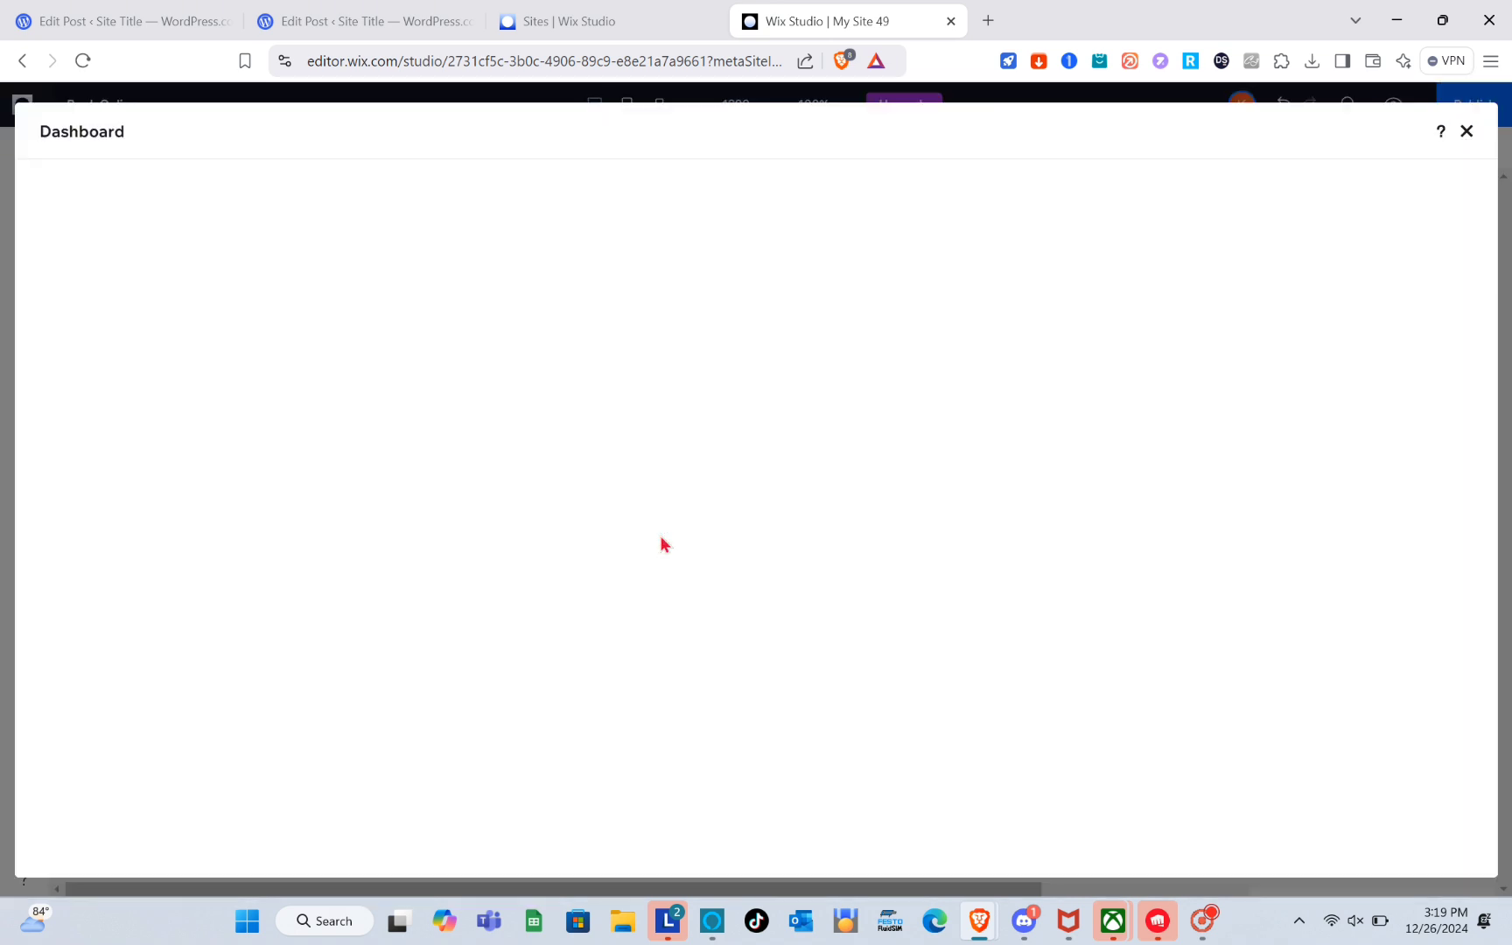
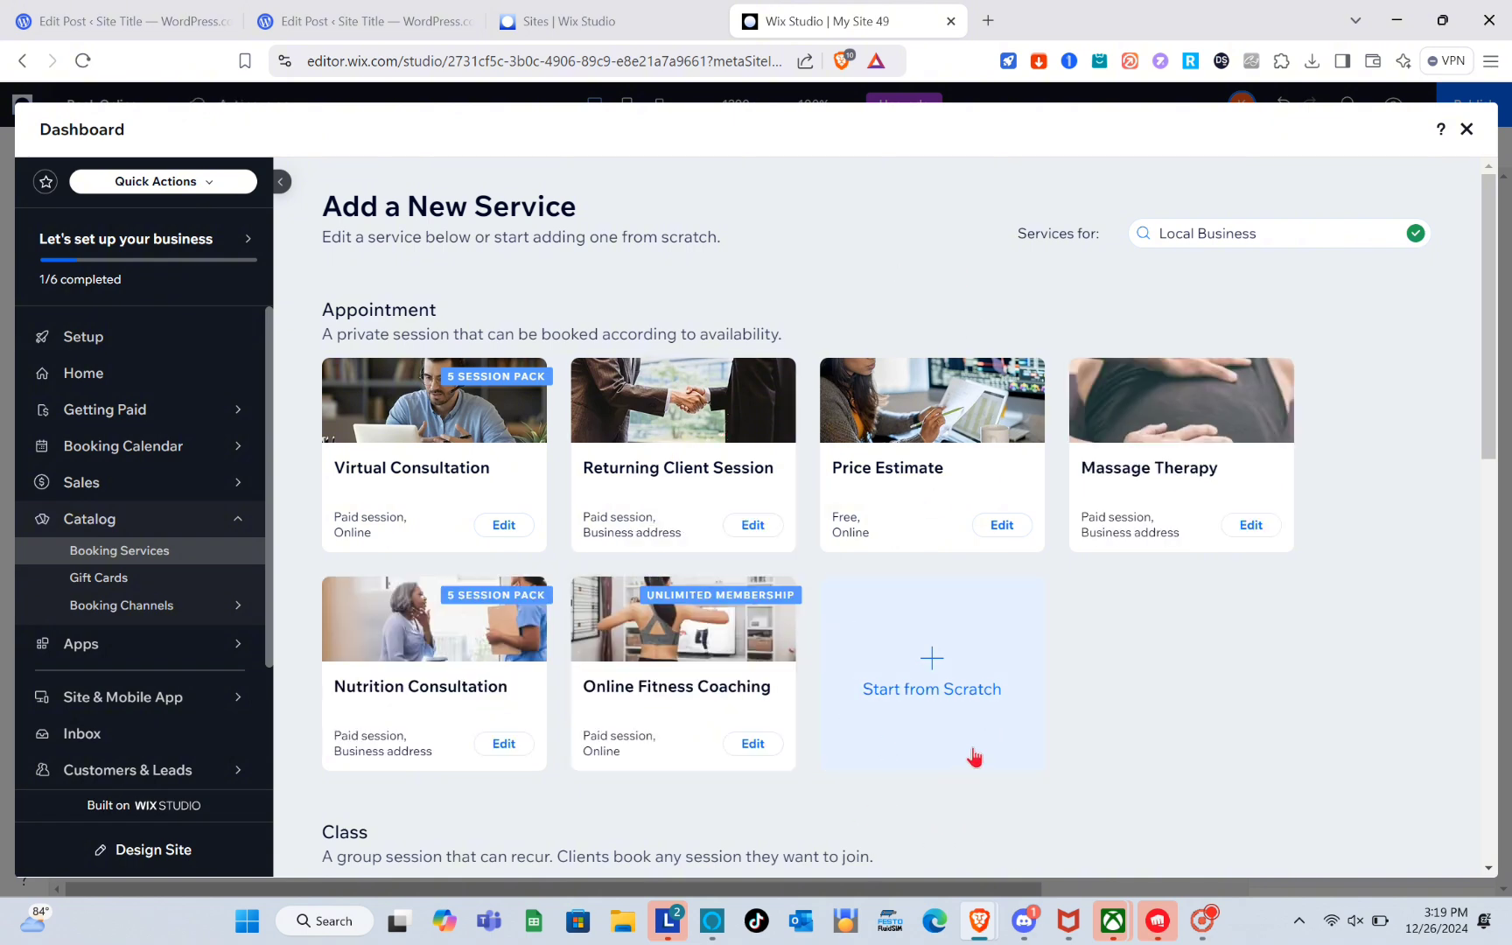
# Start a new appointment service from scratch and name it House Number 1.
pyautogui.click(932, 687)
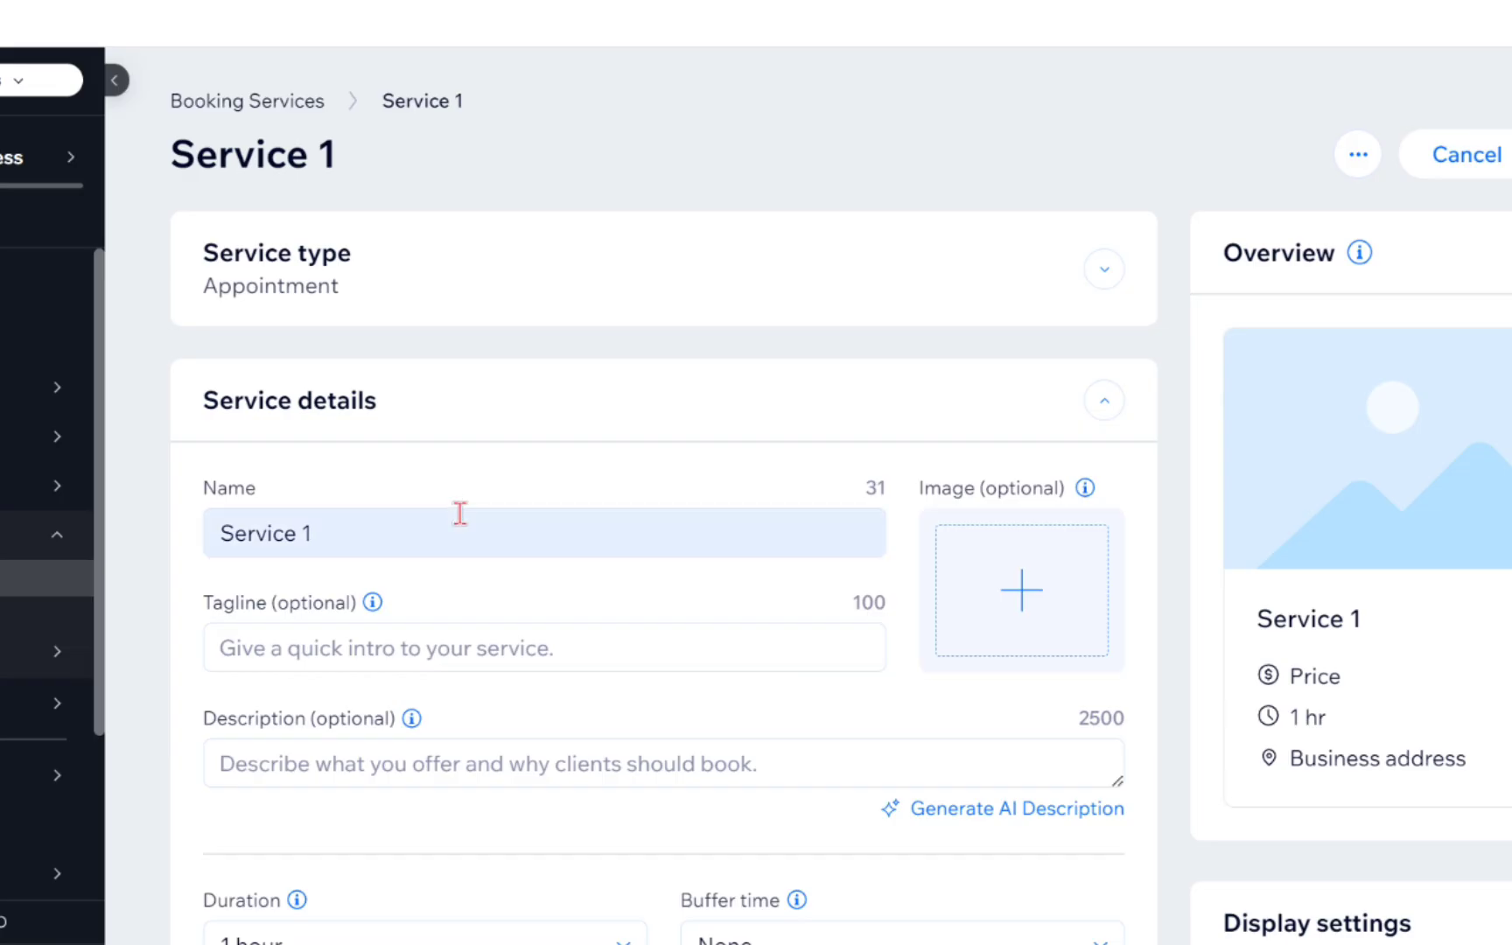
pyautogui.click(539, 523)
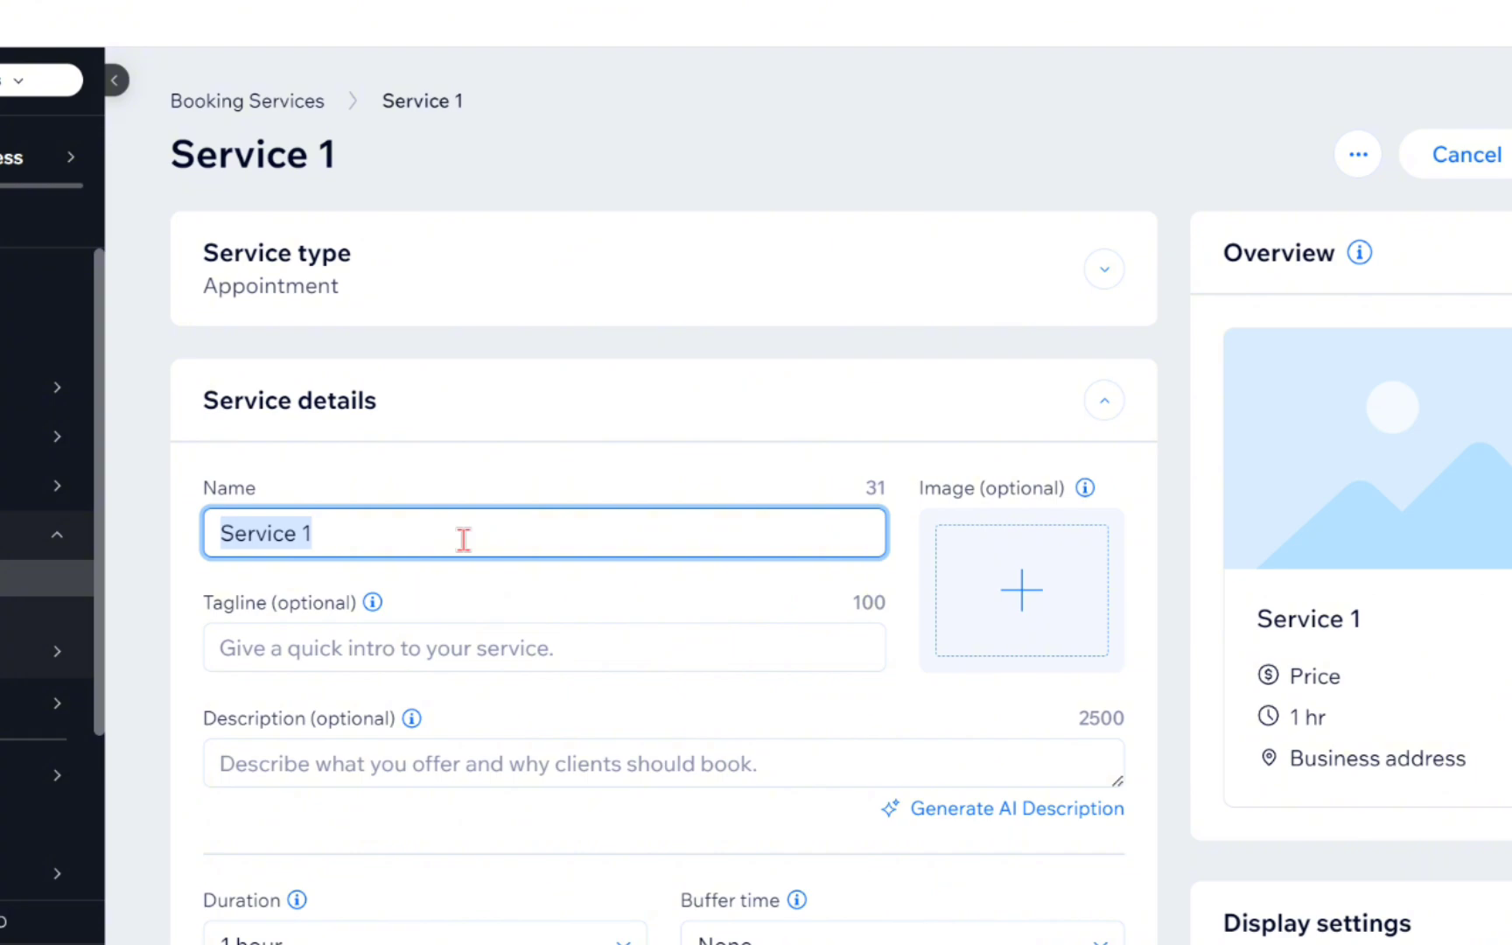
pyautogui.press('capslock')
pyautogui.write('G')
pyautogui.press('BackSpace')
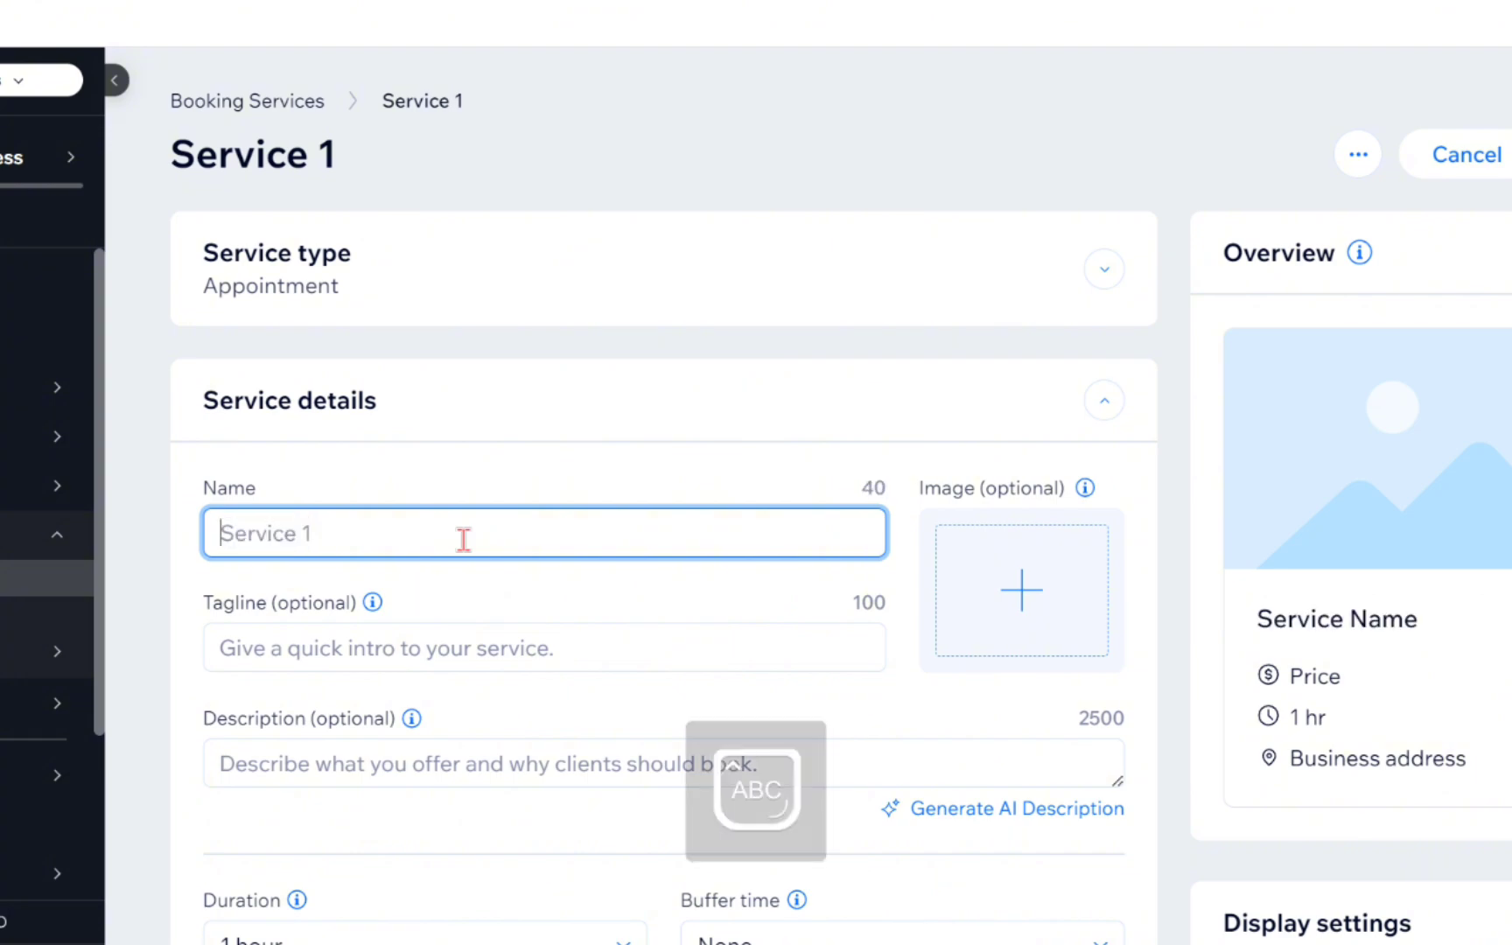
pyautogui.write('Hous')
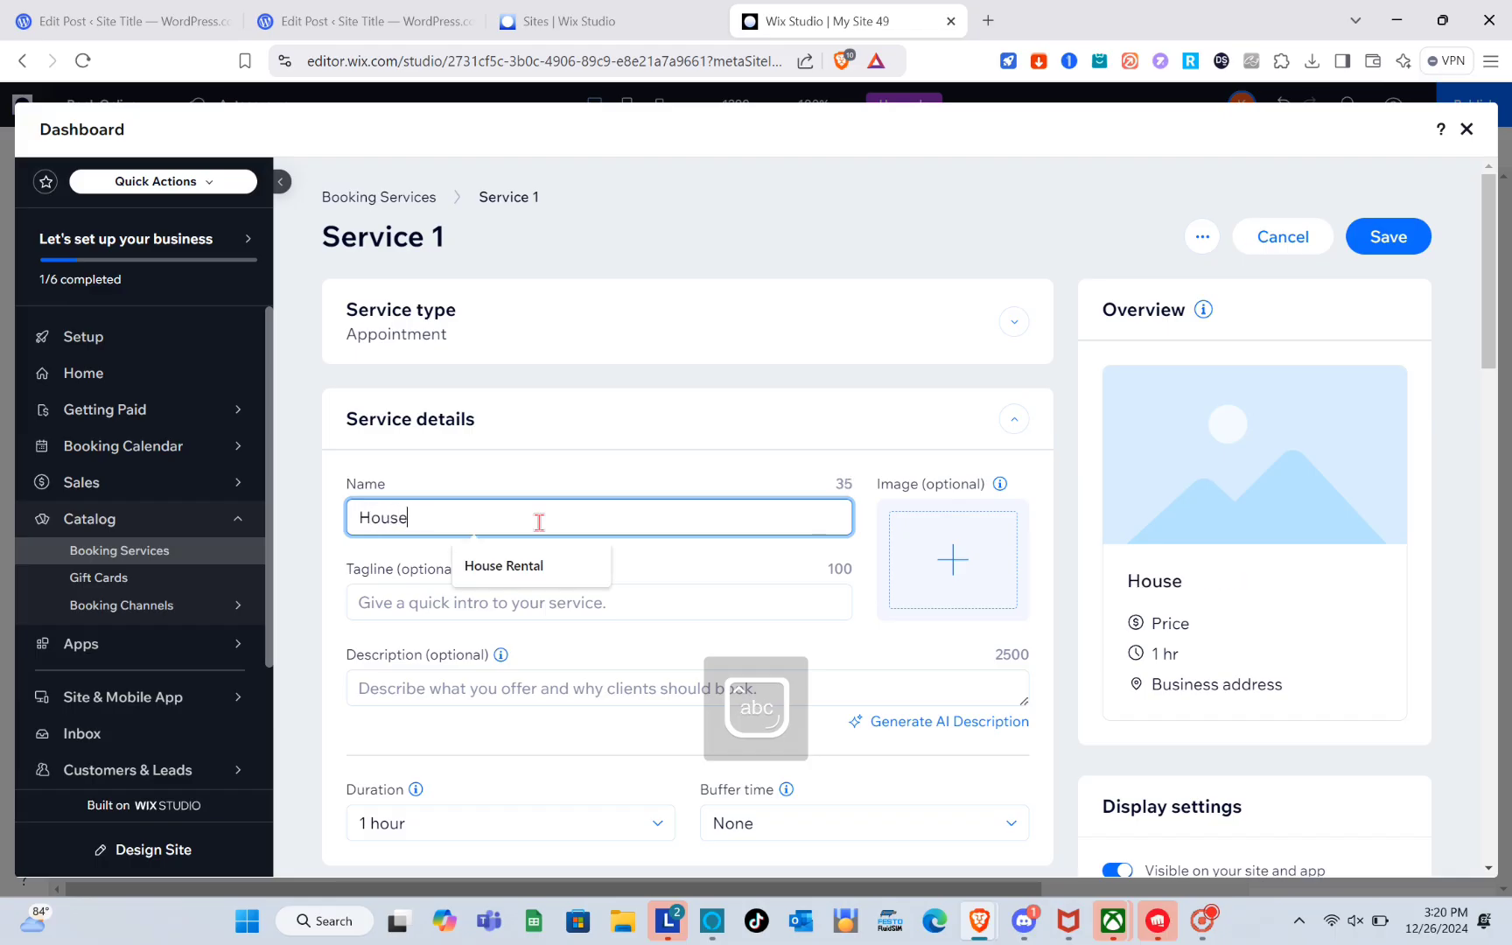
pyautogui.write('e N')
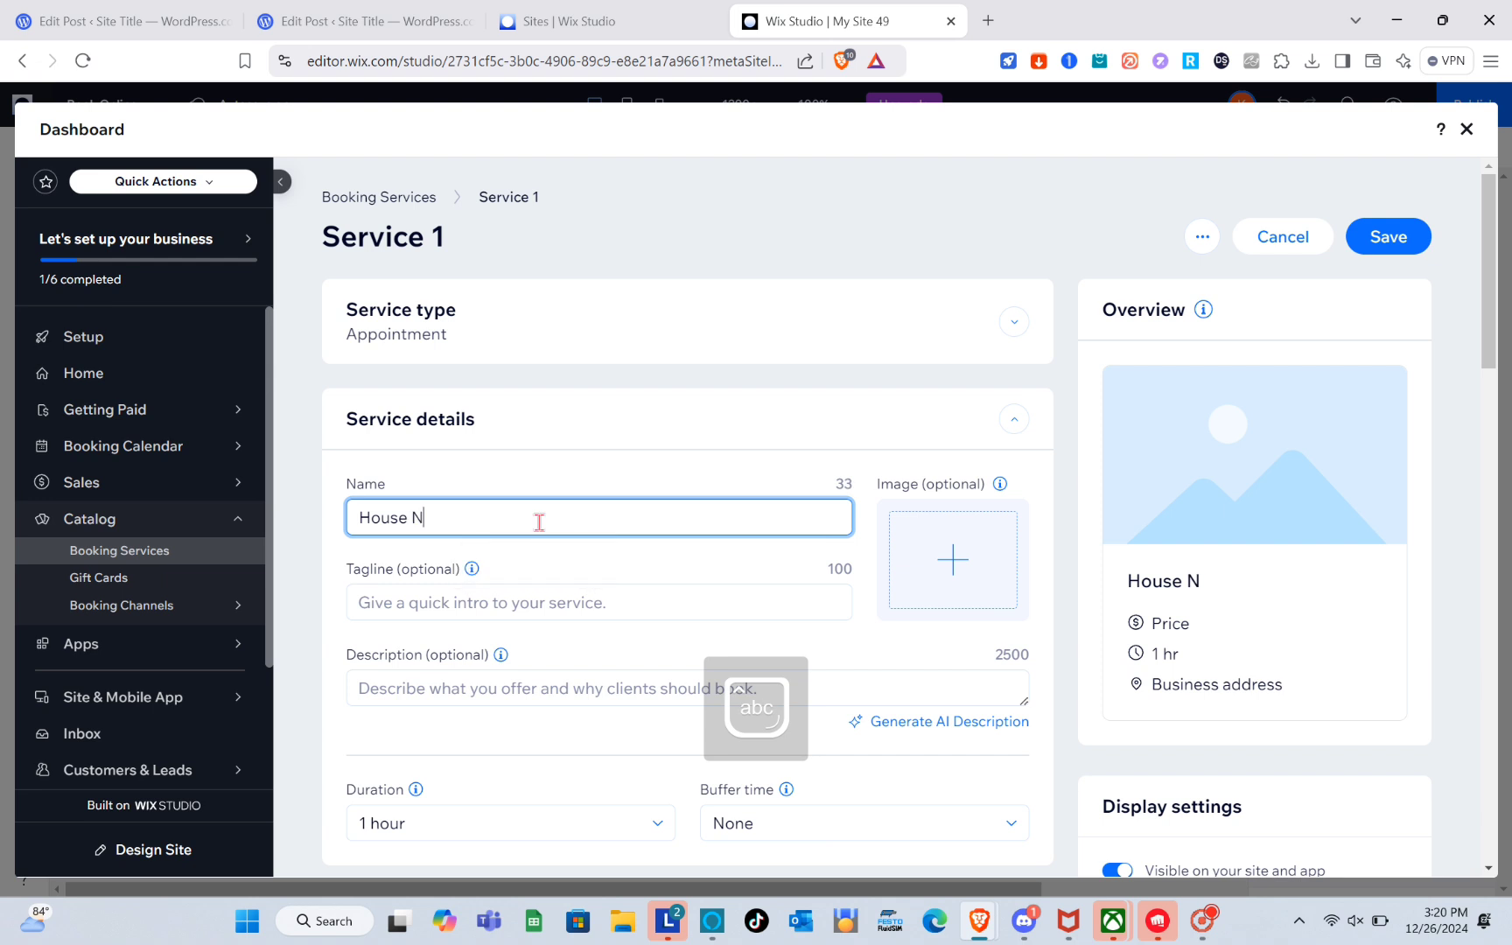
pyautogui.write('1')
# Upload a house photo from the computer and add it as the service image.
pyautogui.click(931, 538)
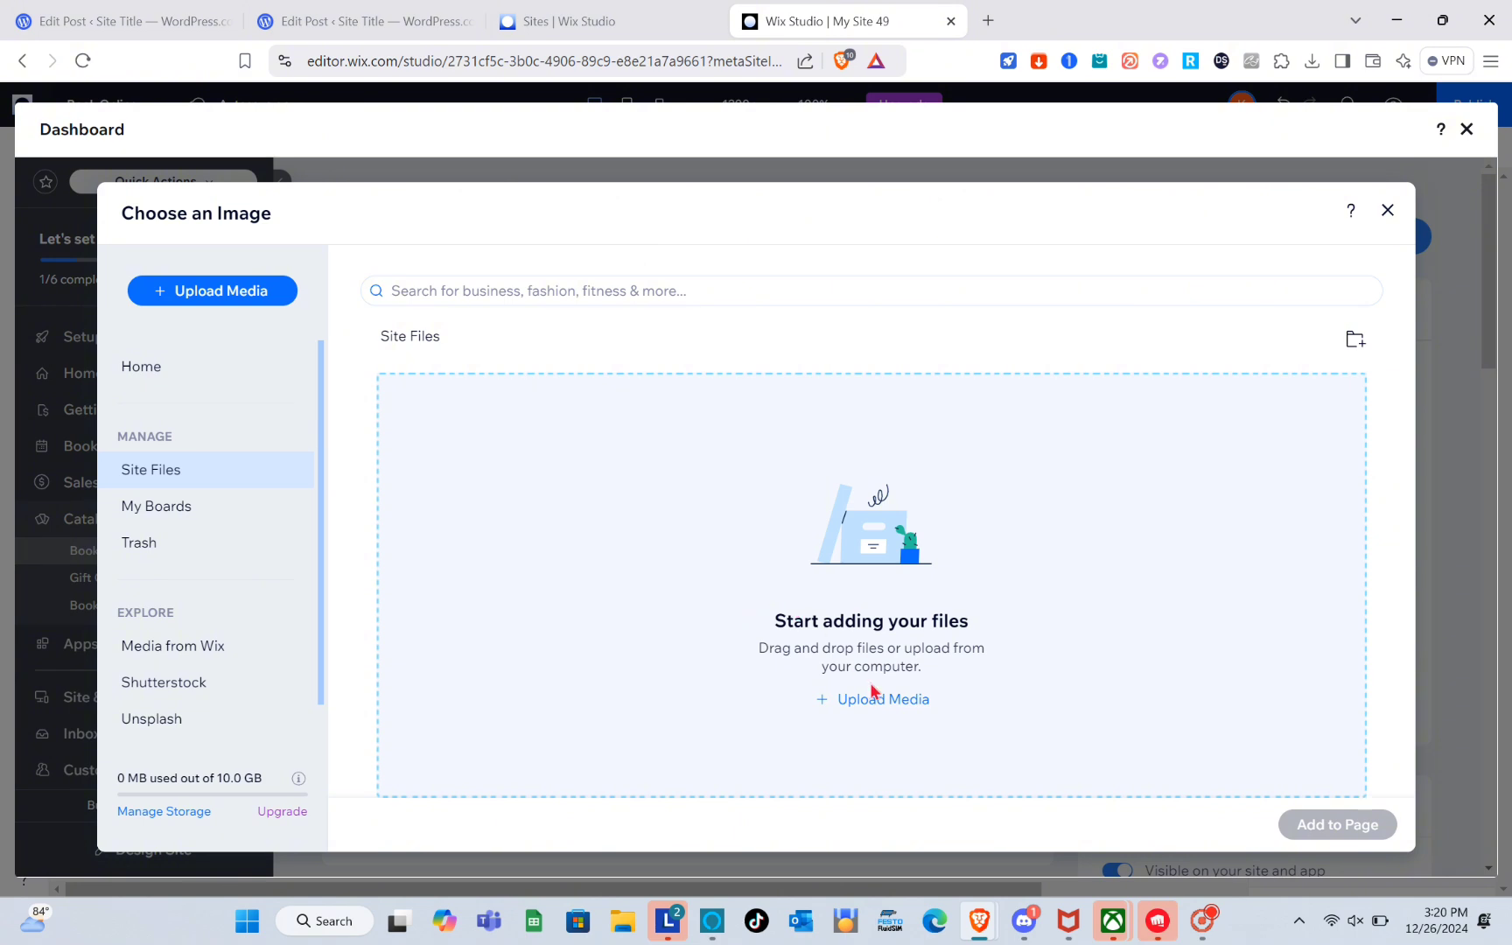
pyautogui.click(873, 699)
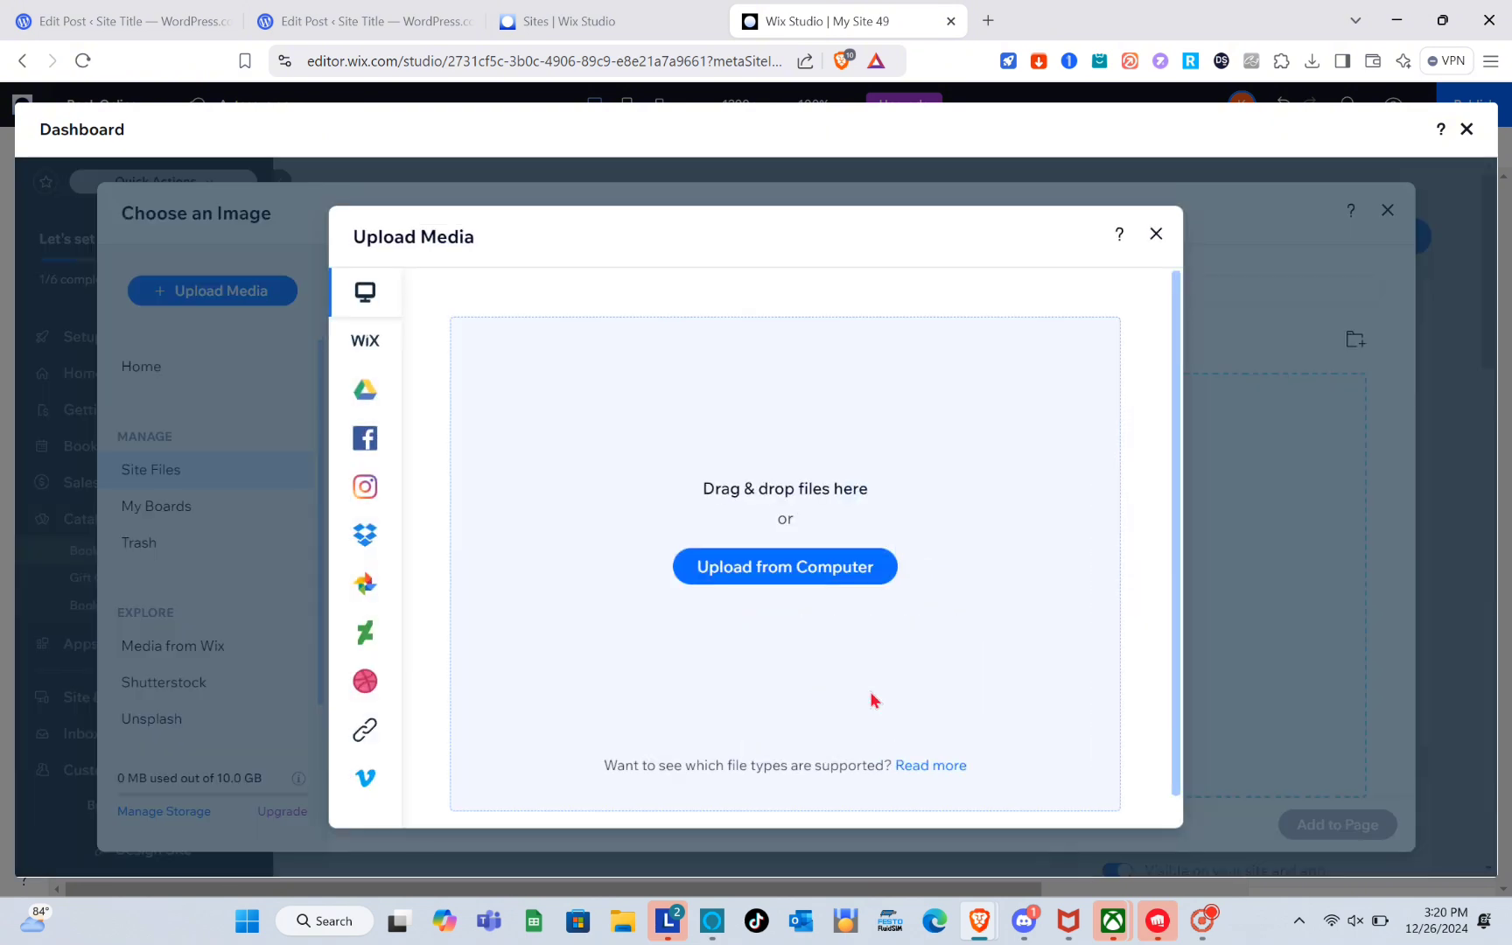
pyautogui.click(795, 577)
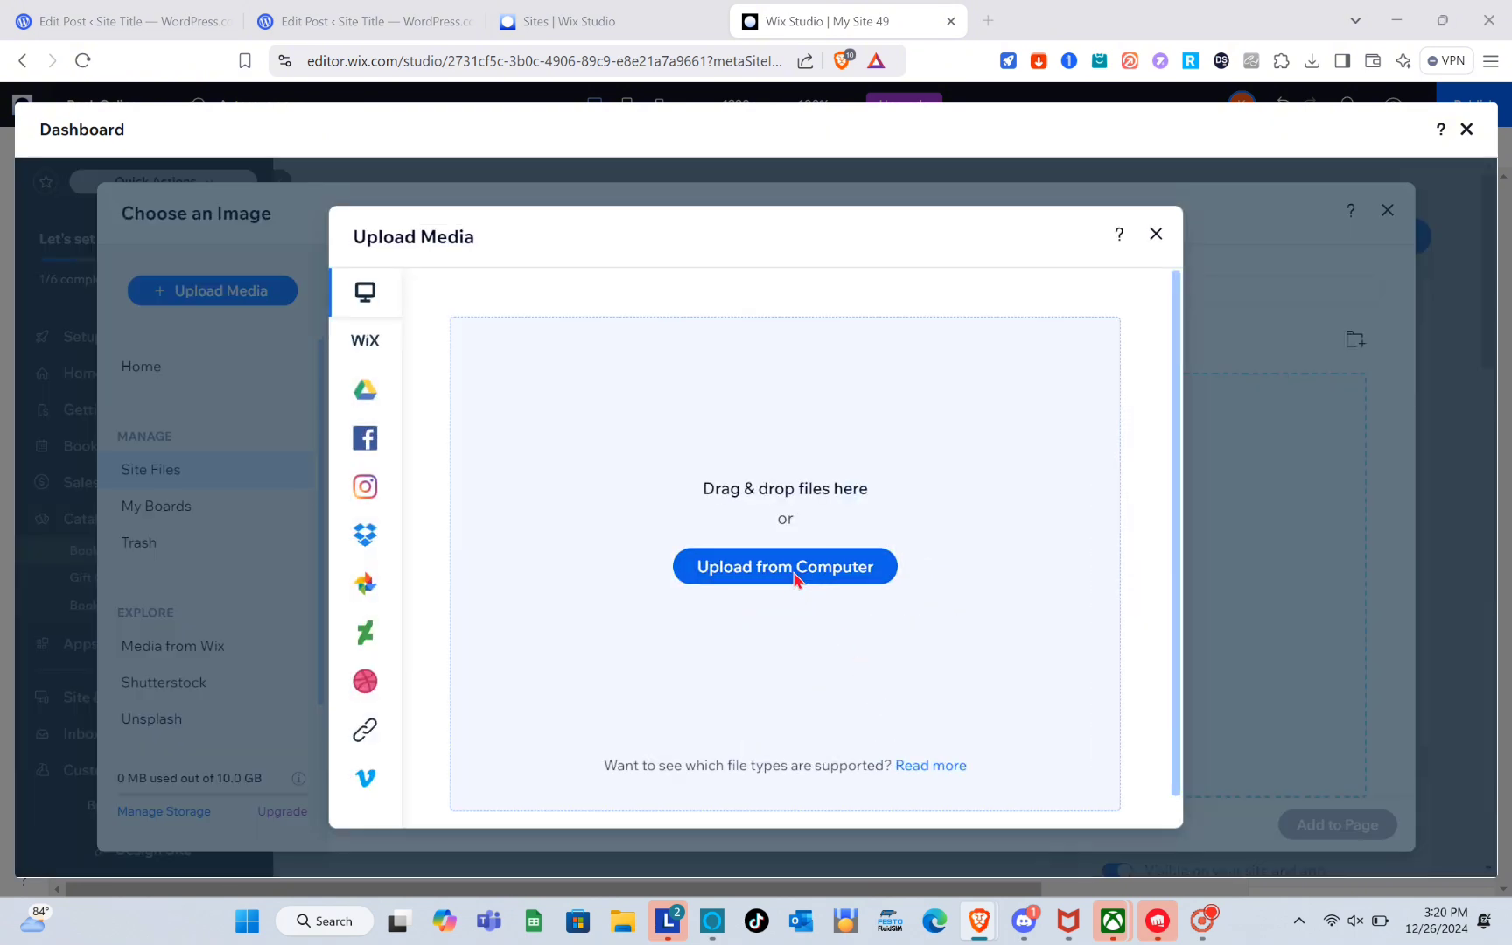
pyautogui.click(239, 223)
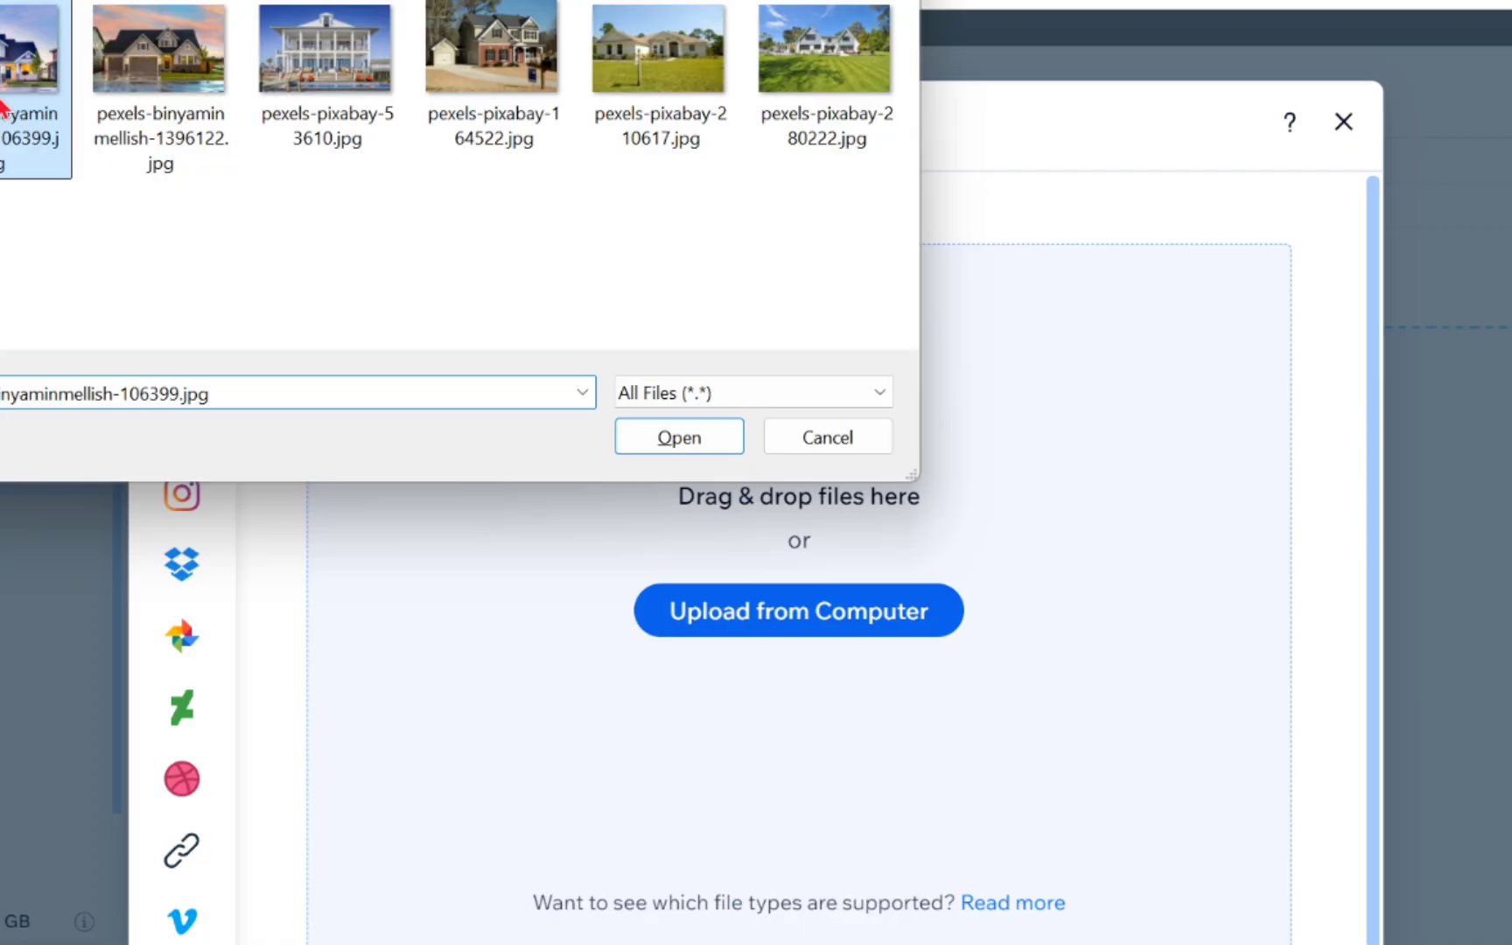
pyautogui.click(689, 440)
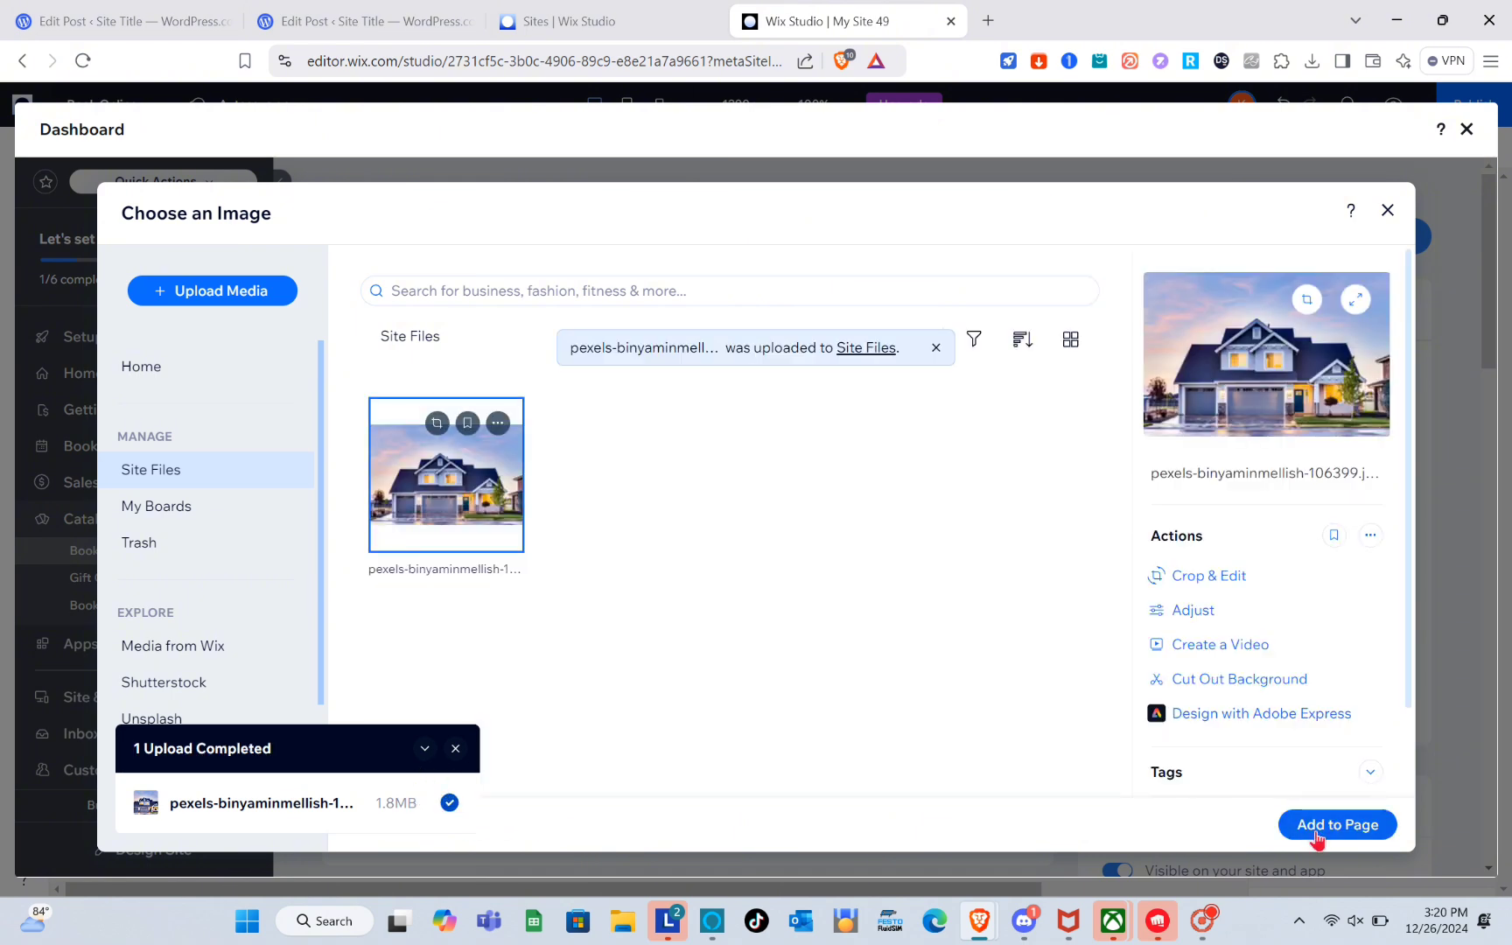
pyautogui.click(1312, 827)
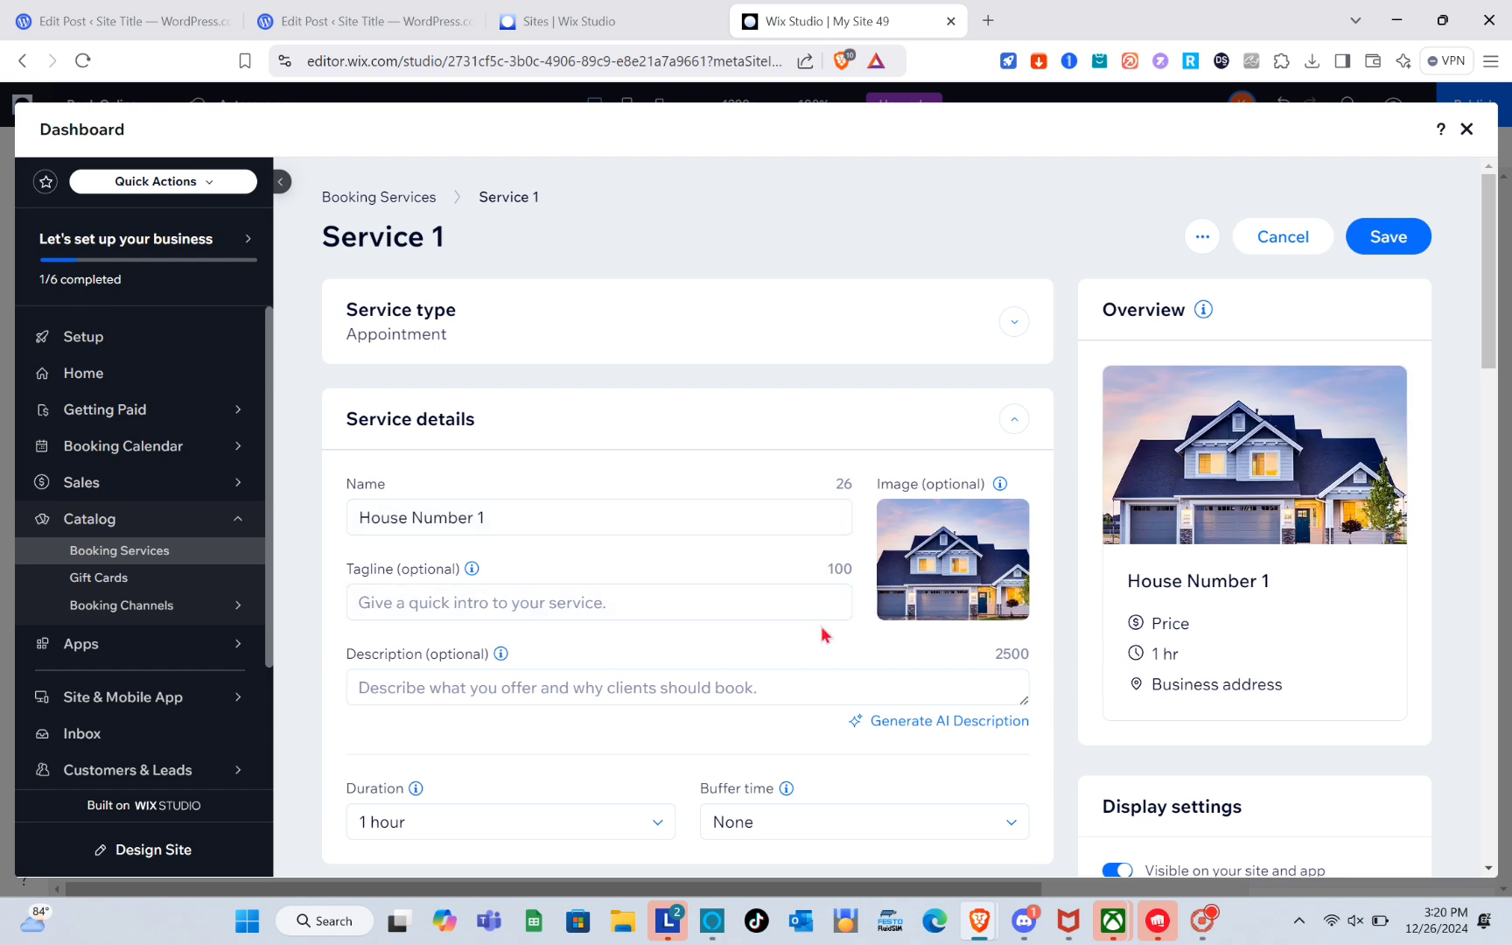
# Set a custom session duration of 48 hours and a buffer time of 20 minutes.
pyautogui.scroll(-3, 614, 491)
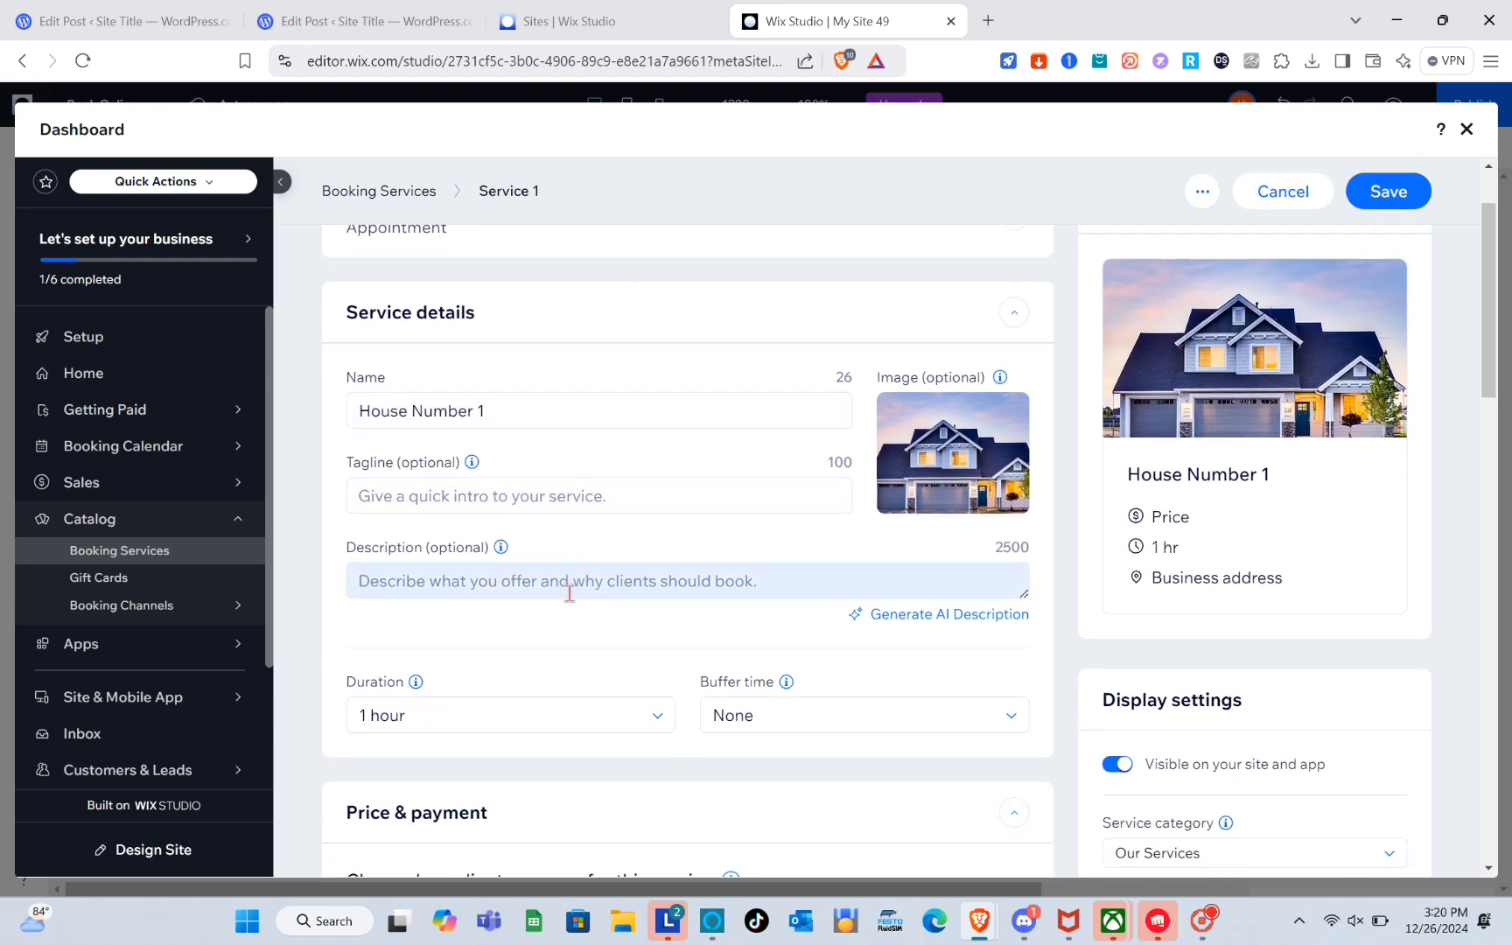
pyautogui.scroll(-1, 532, 493)
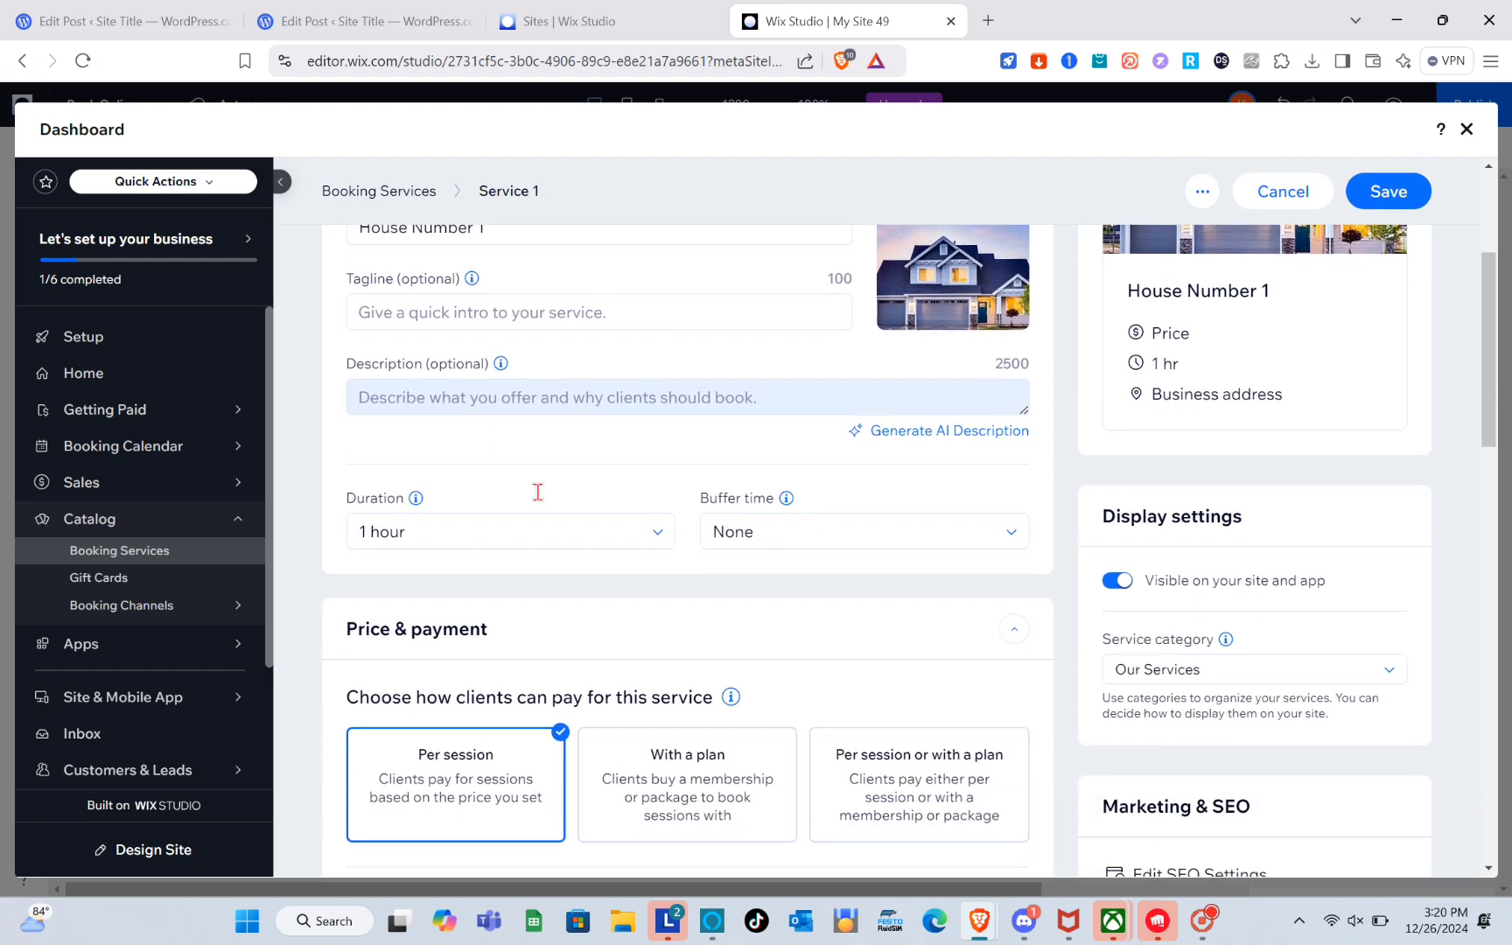
pyautogui.click(648, 534)
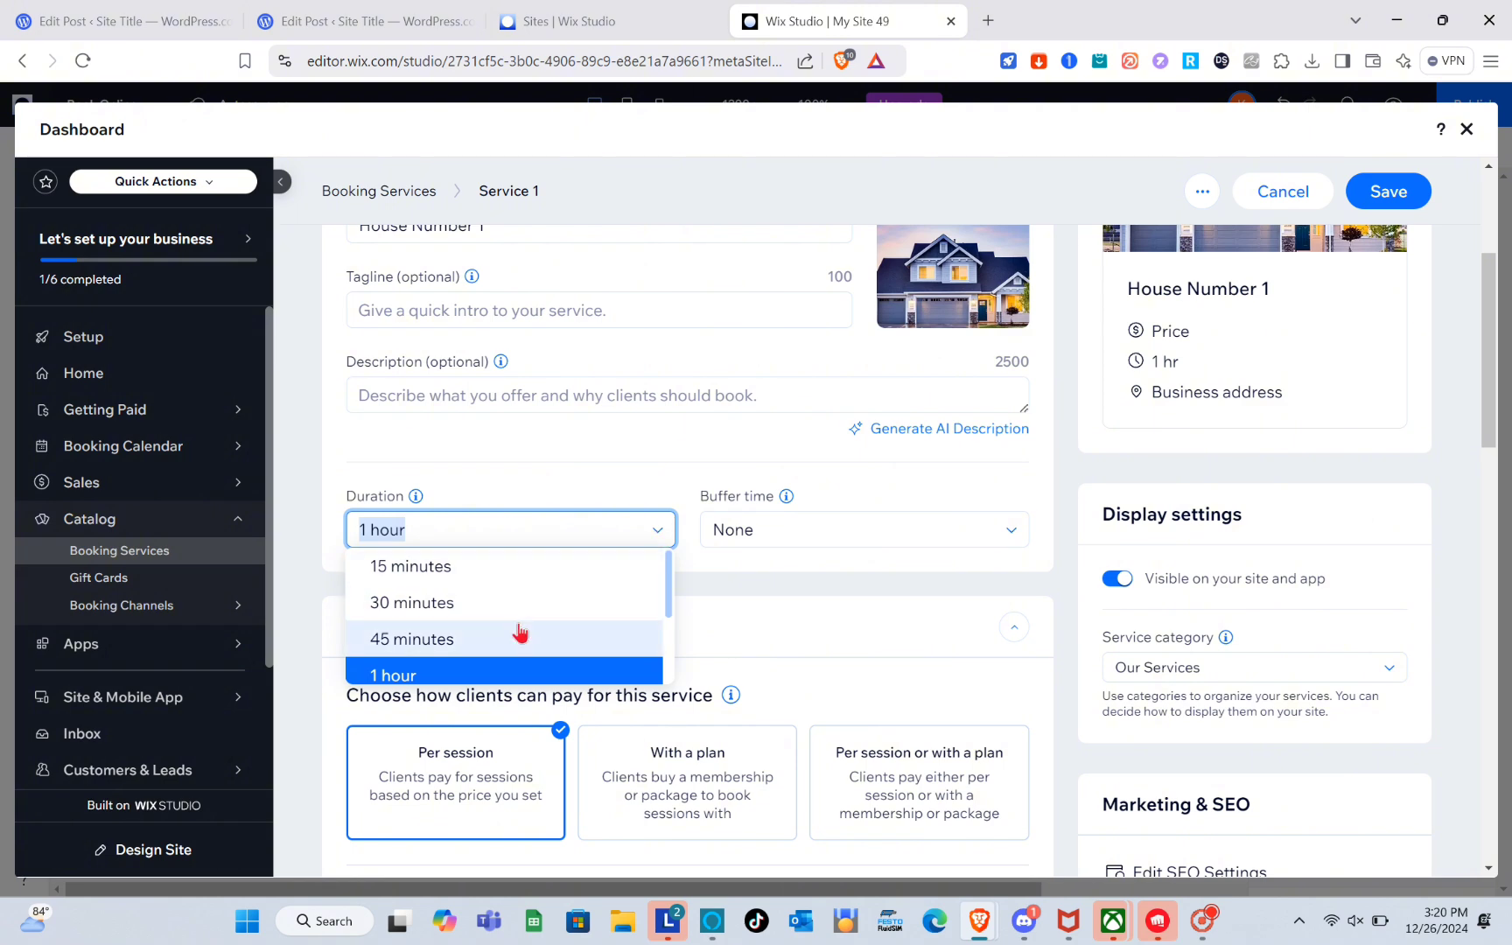
pyautogui.scroll(-2, 520, 628)
pyautogui.click(454, 668)
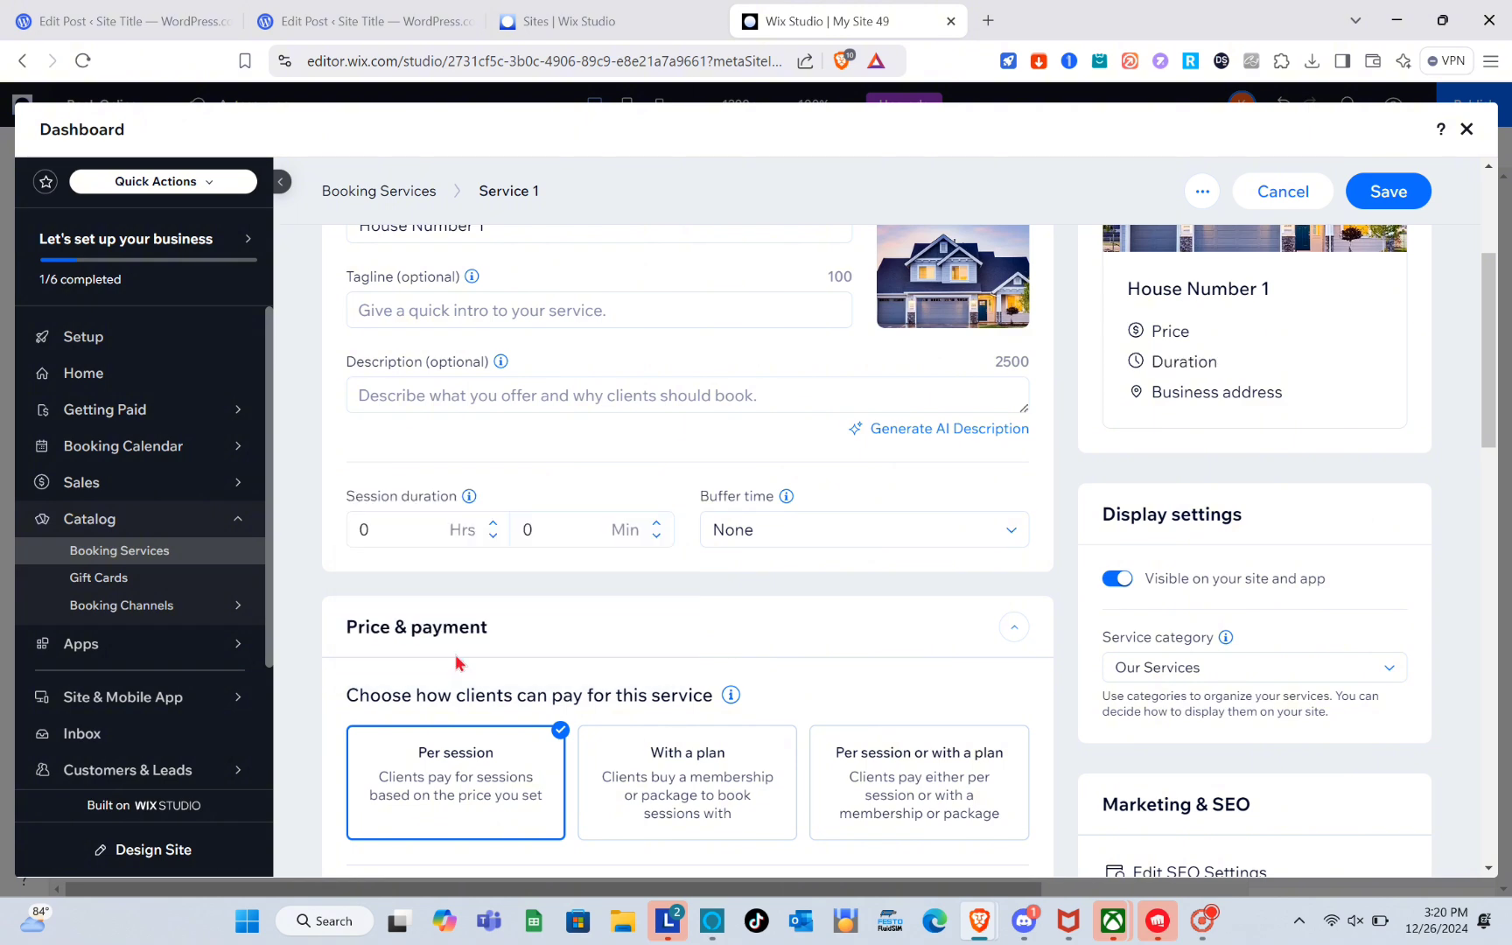
pyautogui.click(390, 531)
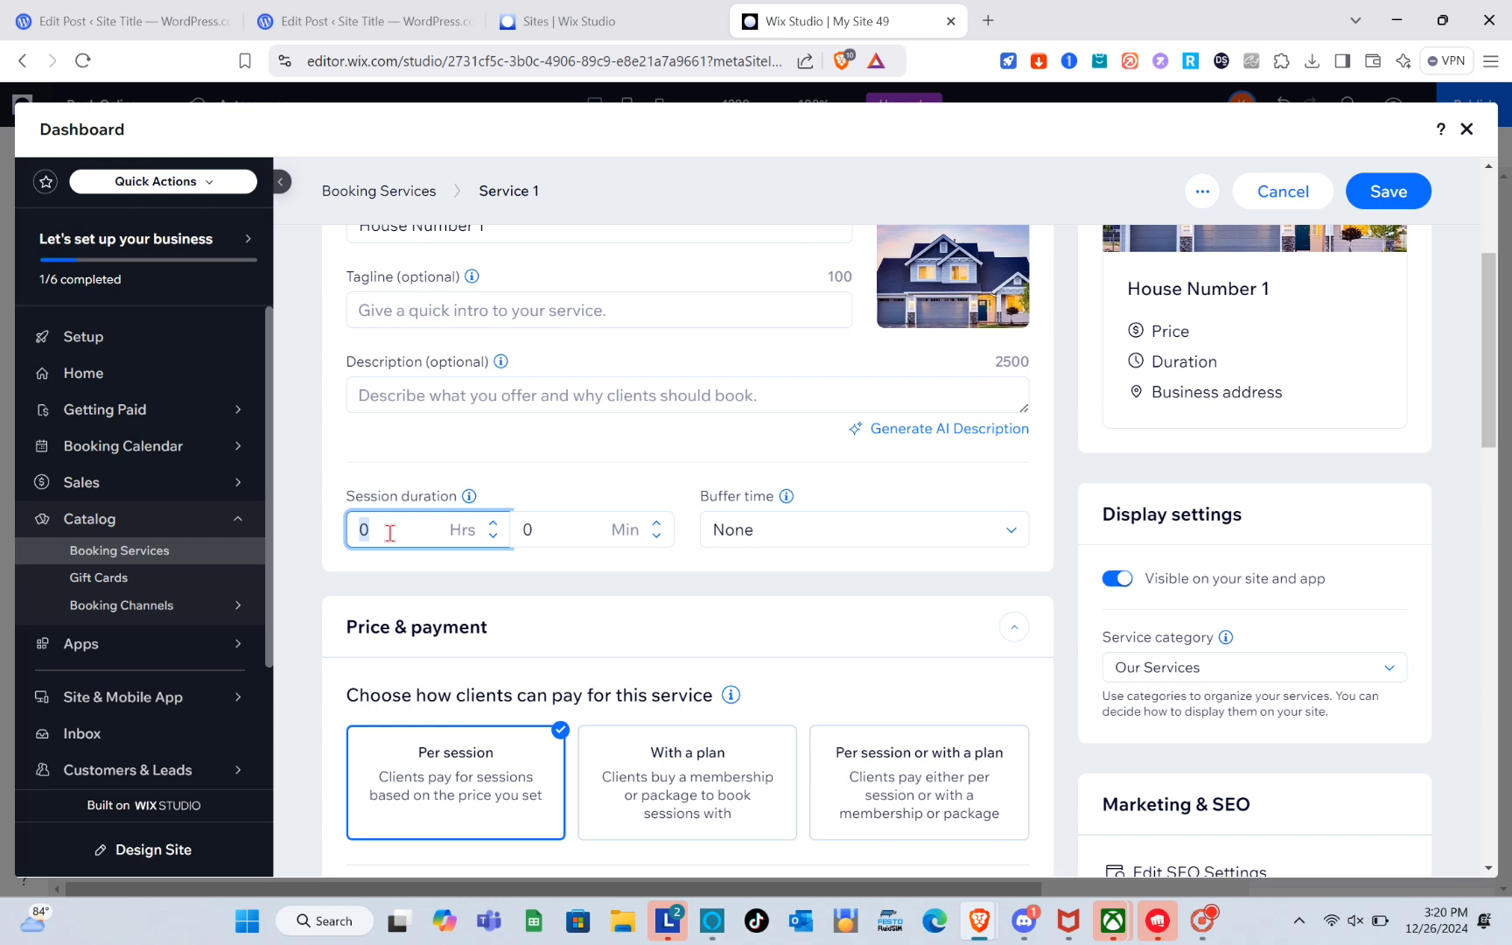
pyautogui.write('48')
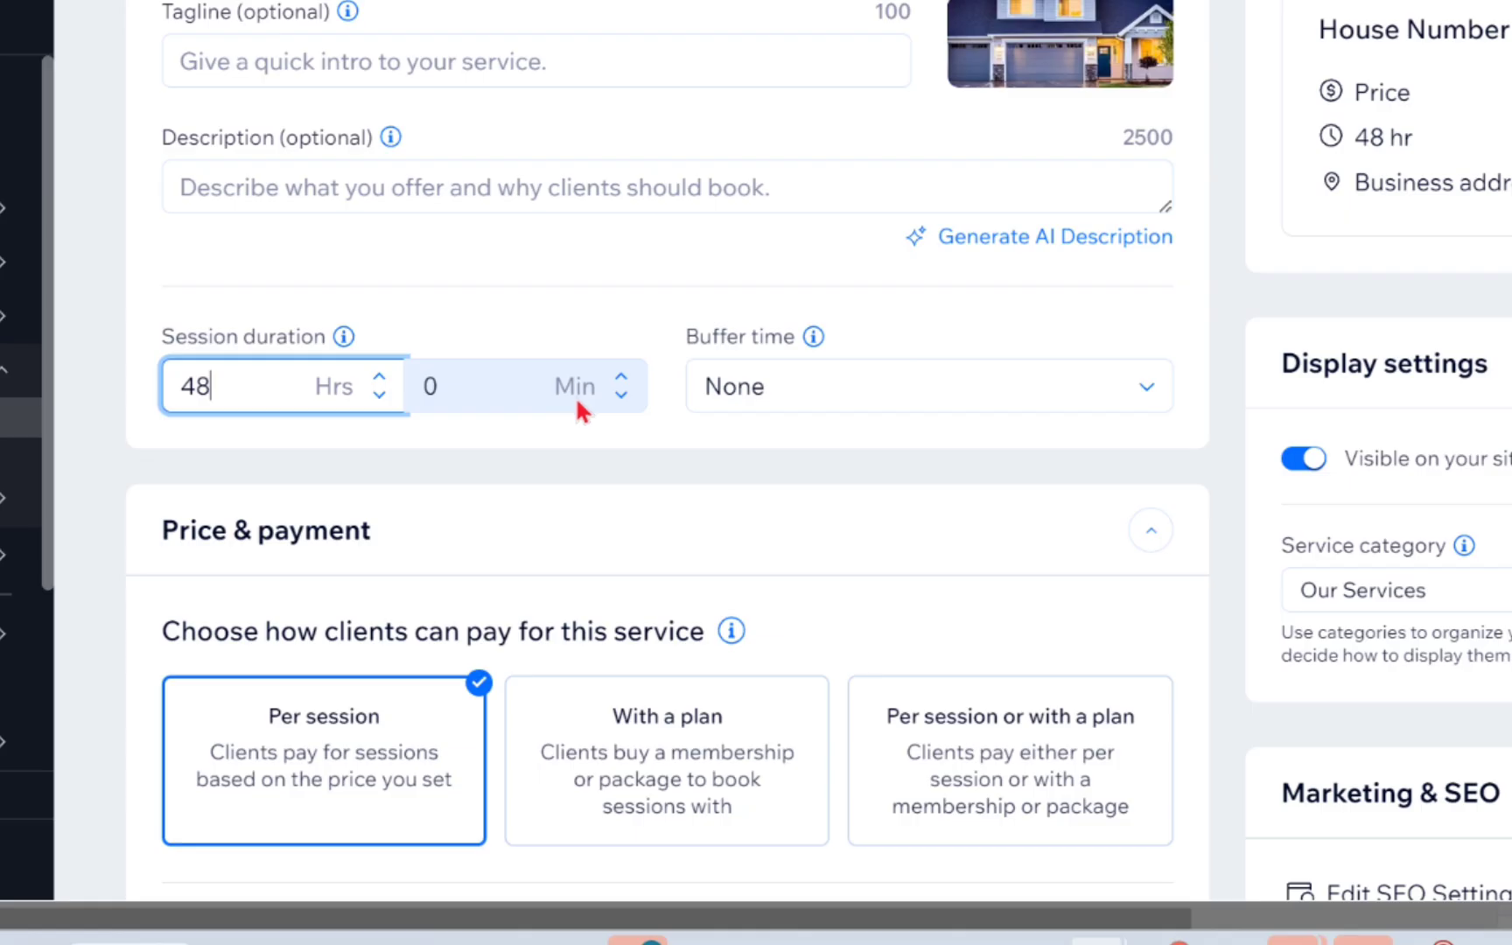
pyautogui.click(758, 410)
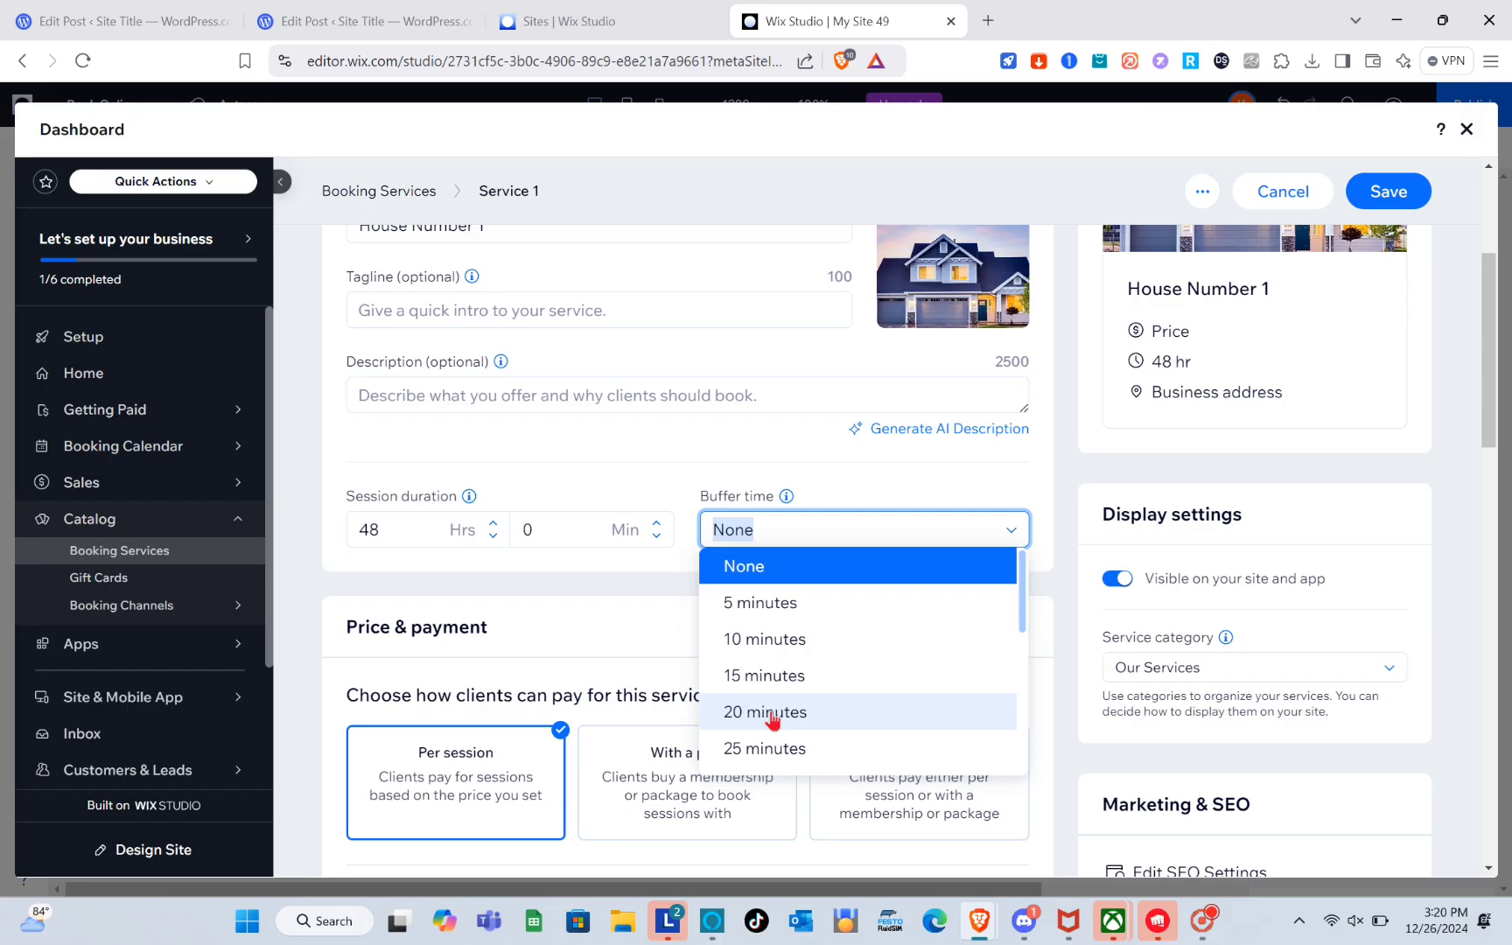
pyautogui.click(800, 665)
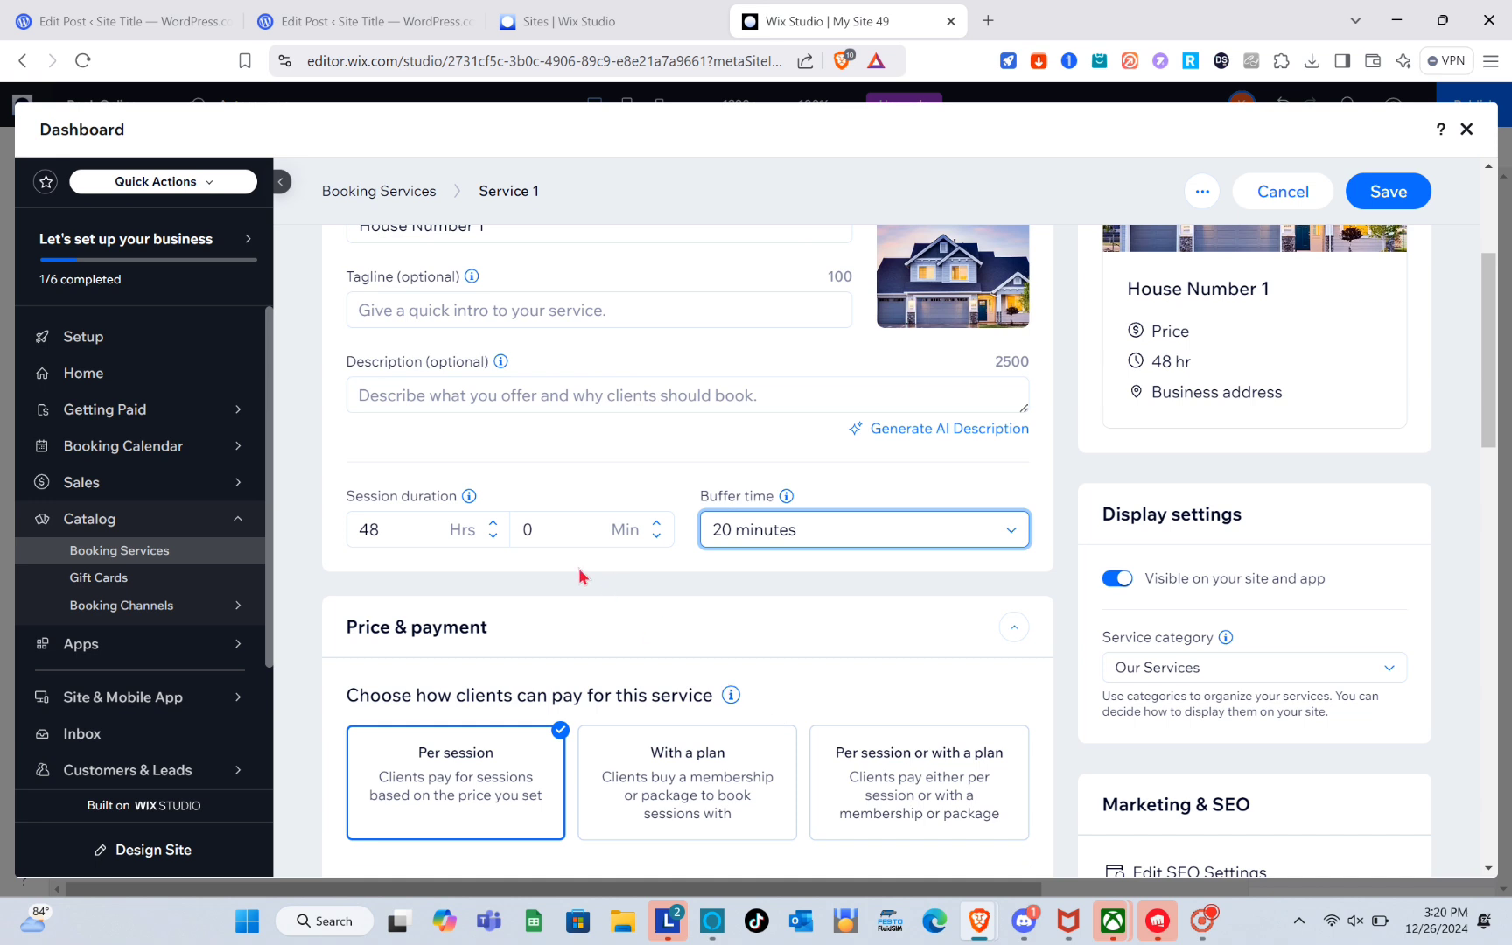
# Review the price, payment, location and assigned staff sections of the service form.
pyautogui.scroll(-1, 579, 576)
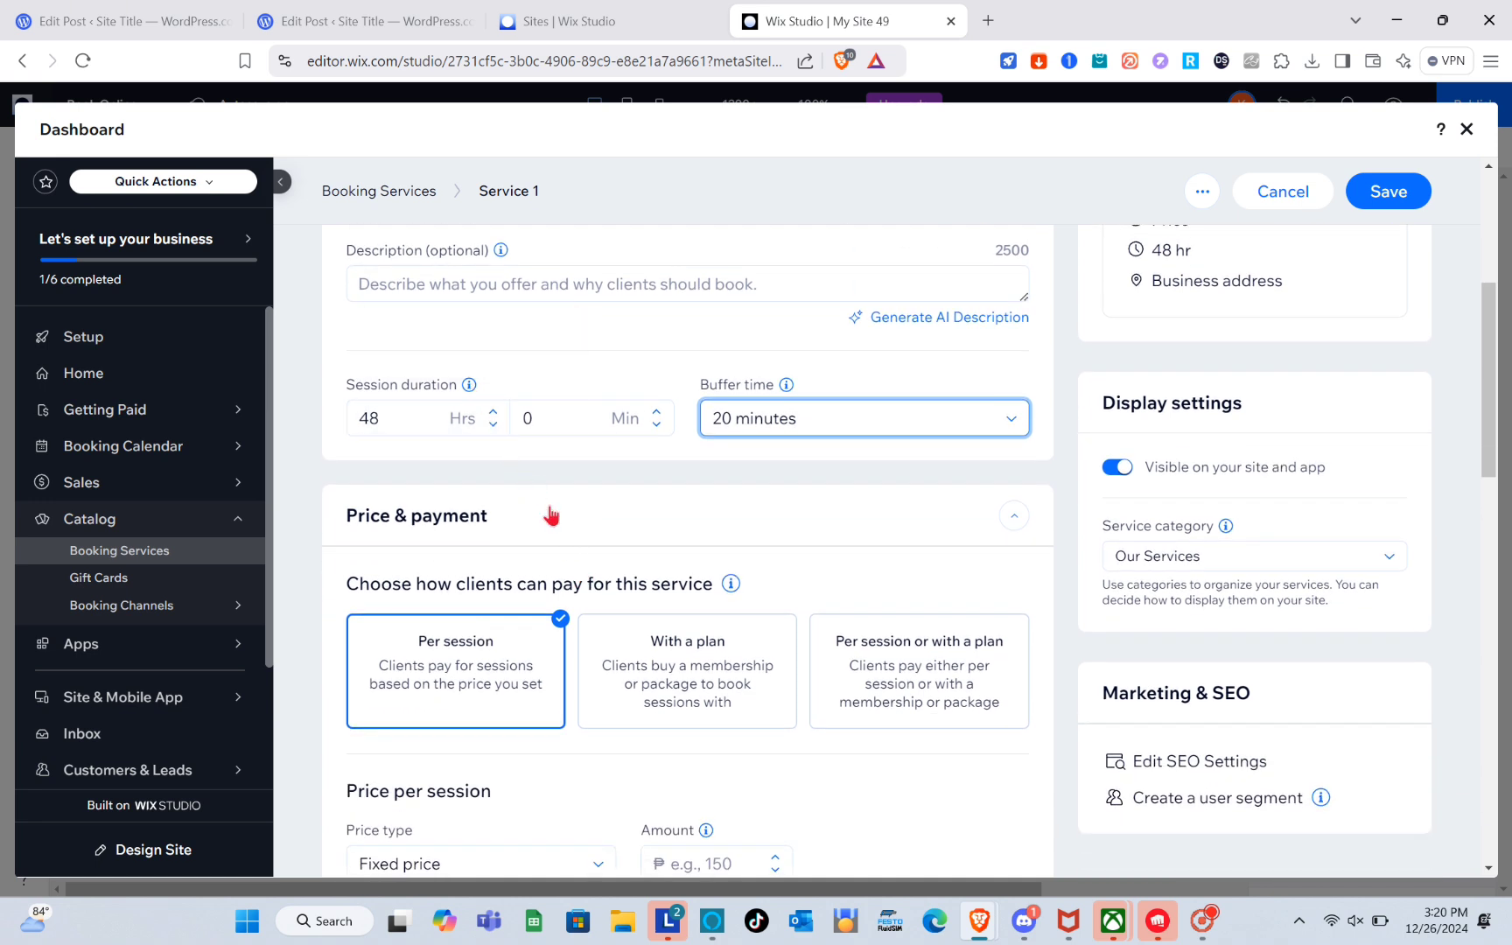
pyautogui.scroll(-1, 525, 542)
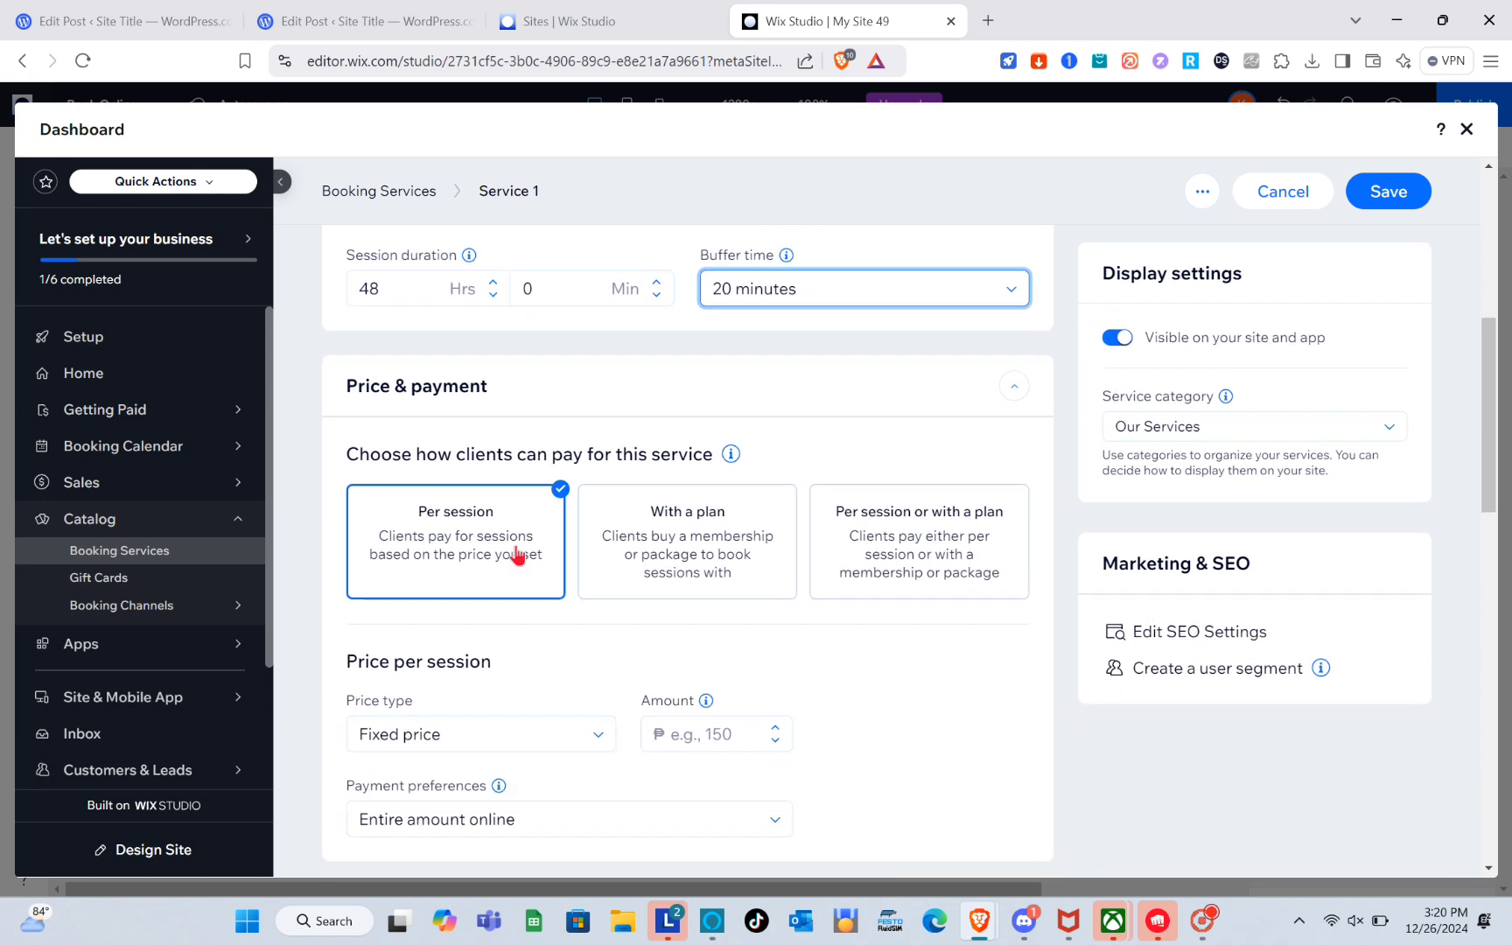
pyautogui.scroll(-3, 857, 567)
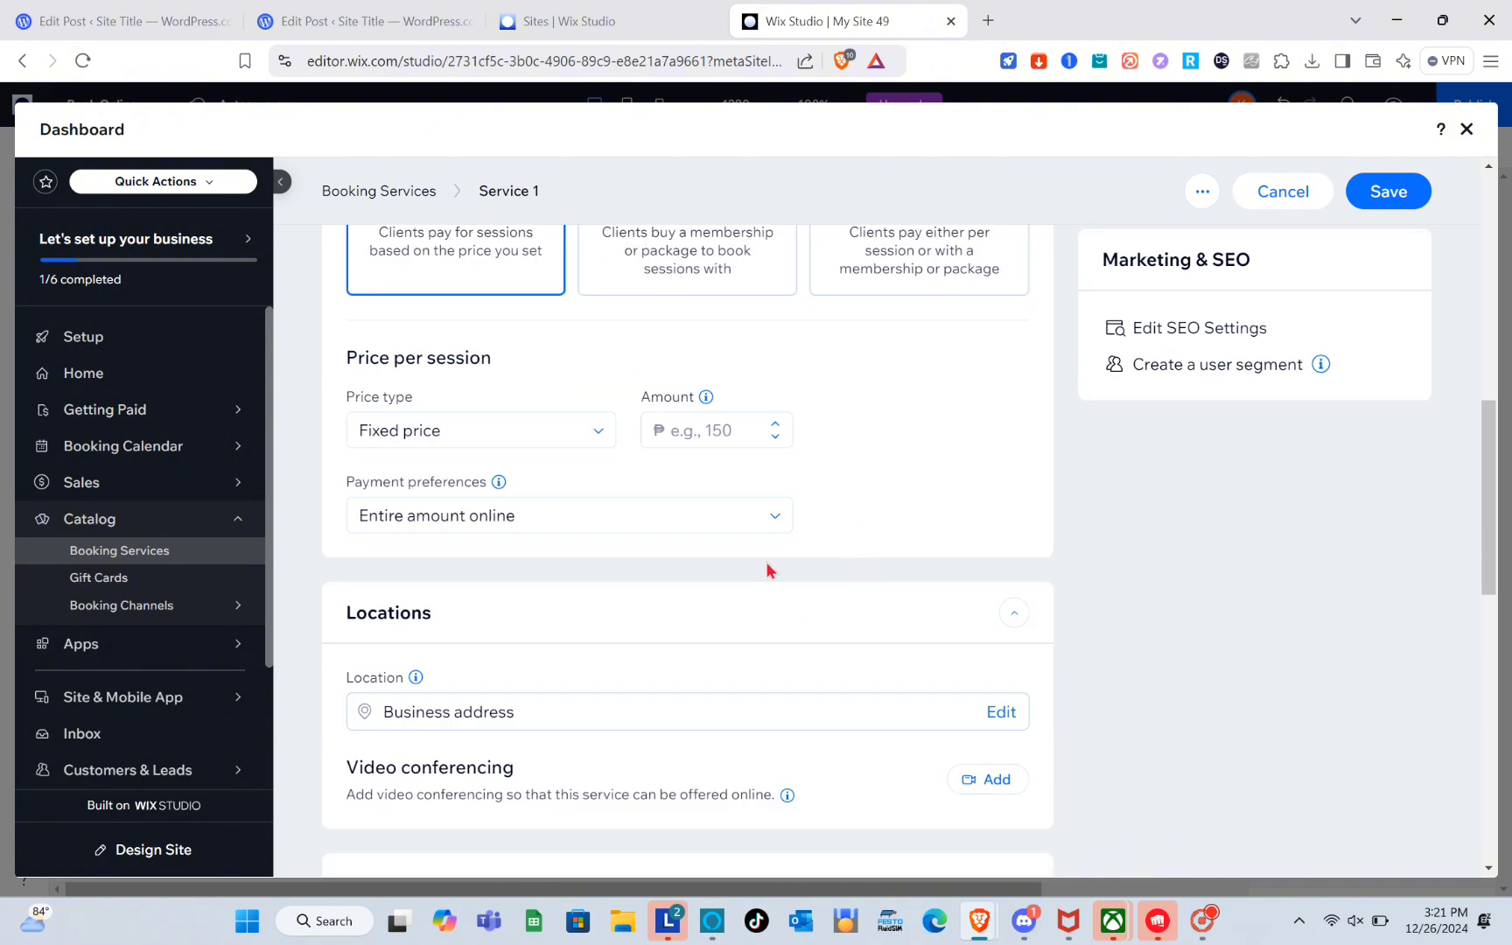
pyautogui.scroll(-2, 591, 651)
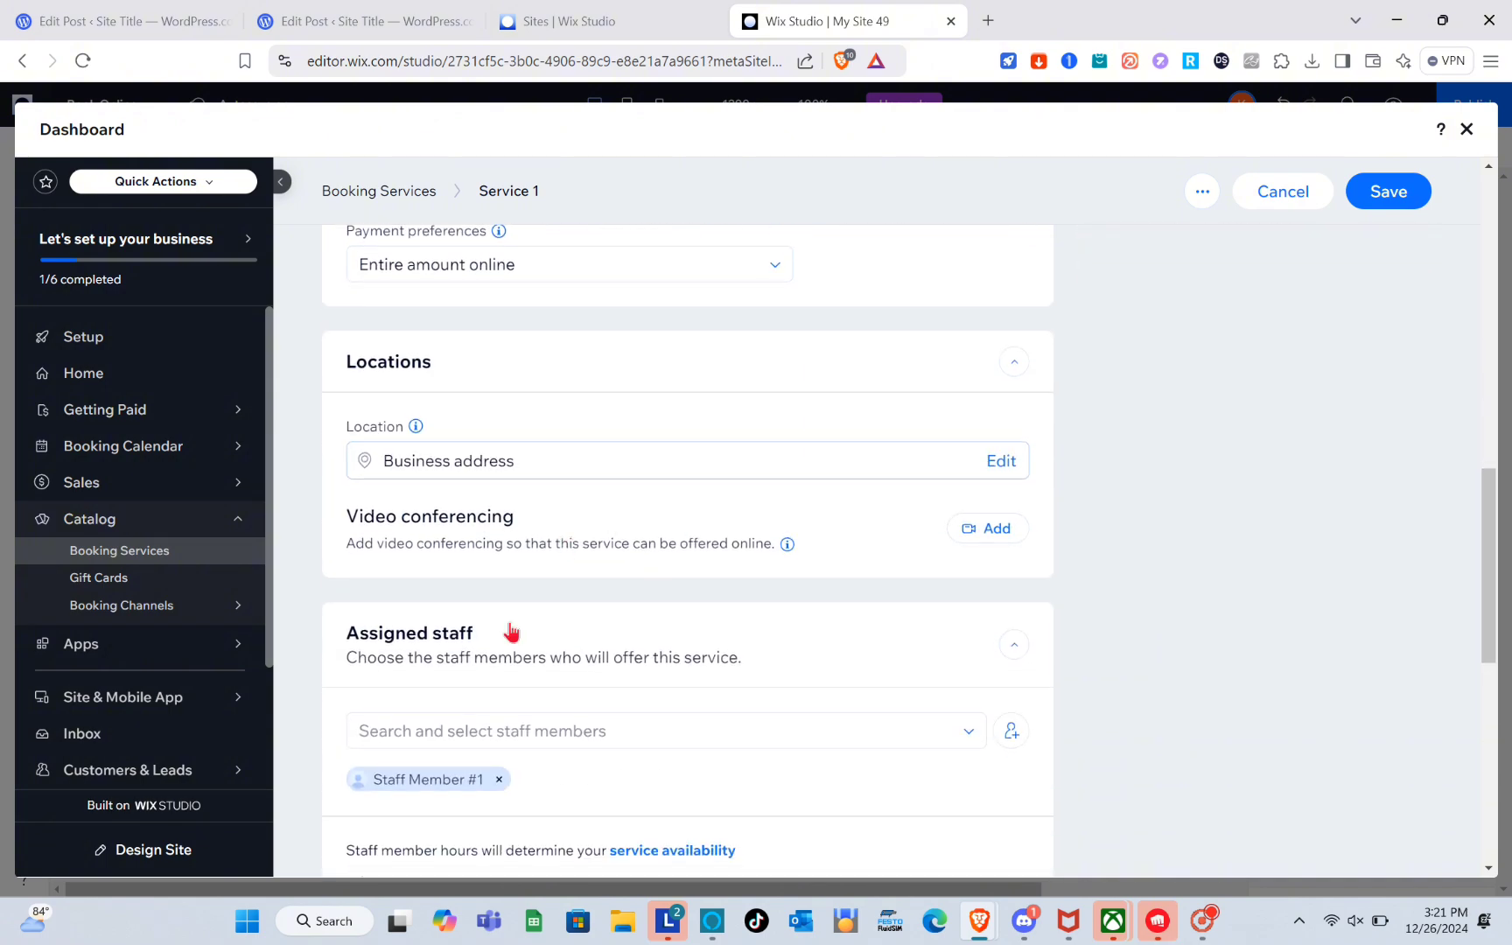
pyautogui.scroll(-4, 510, 625)
pyautogui.scroll(10, 509, 622)
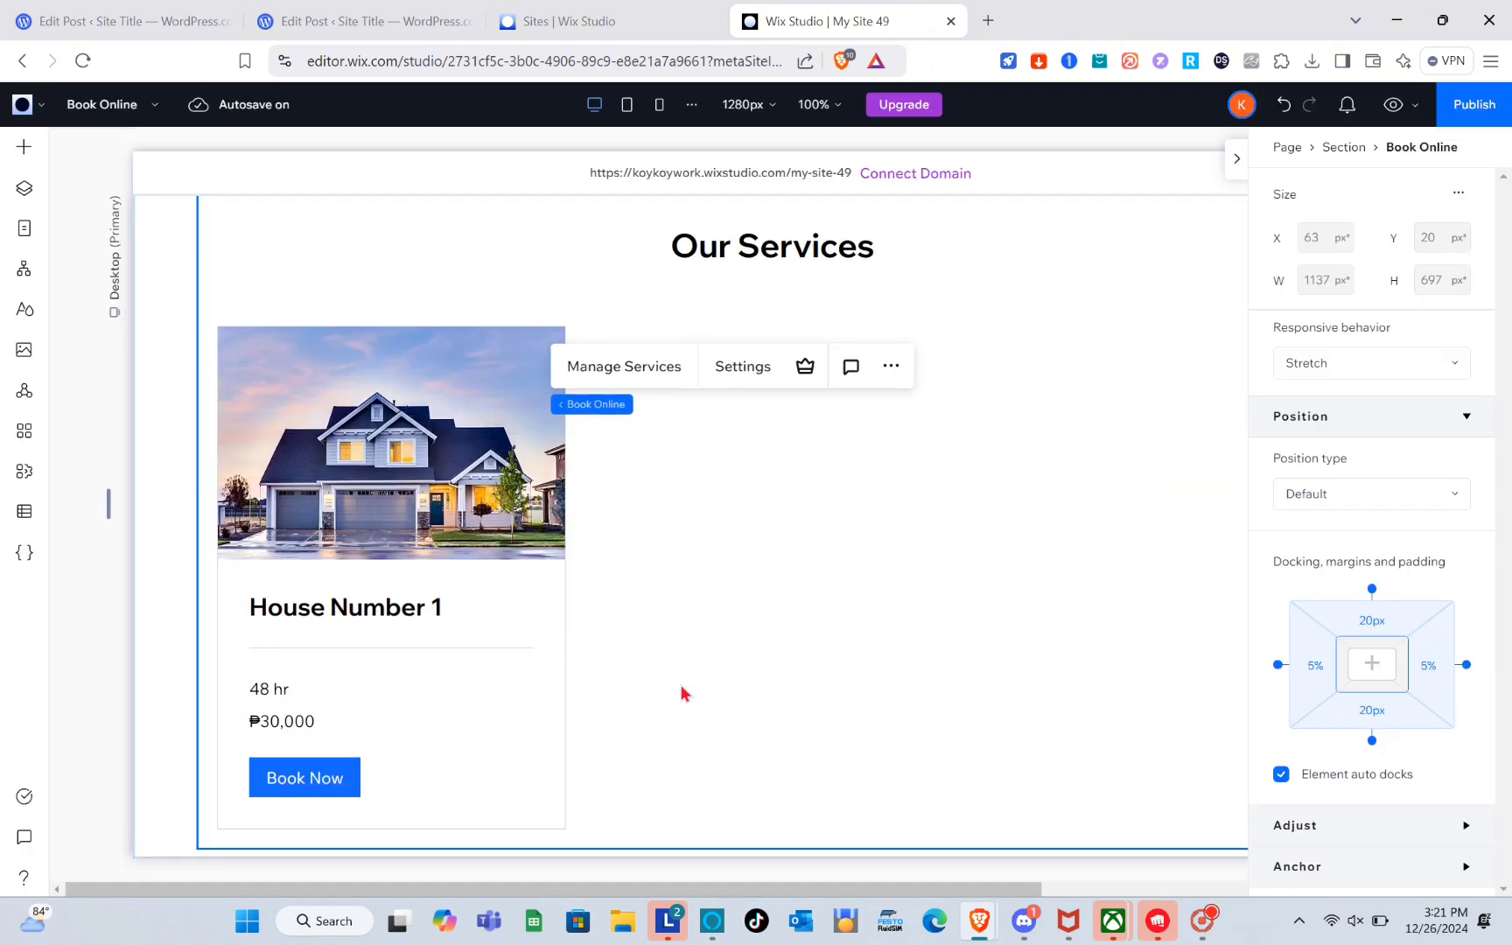
pyautogui.scroll(1, 682, 691)
pyautogui.scroll(-1, 682, 690)
pyautogui.scroll(1, 683, 682)
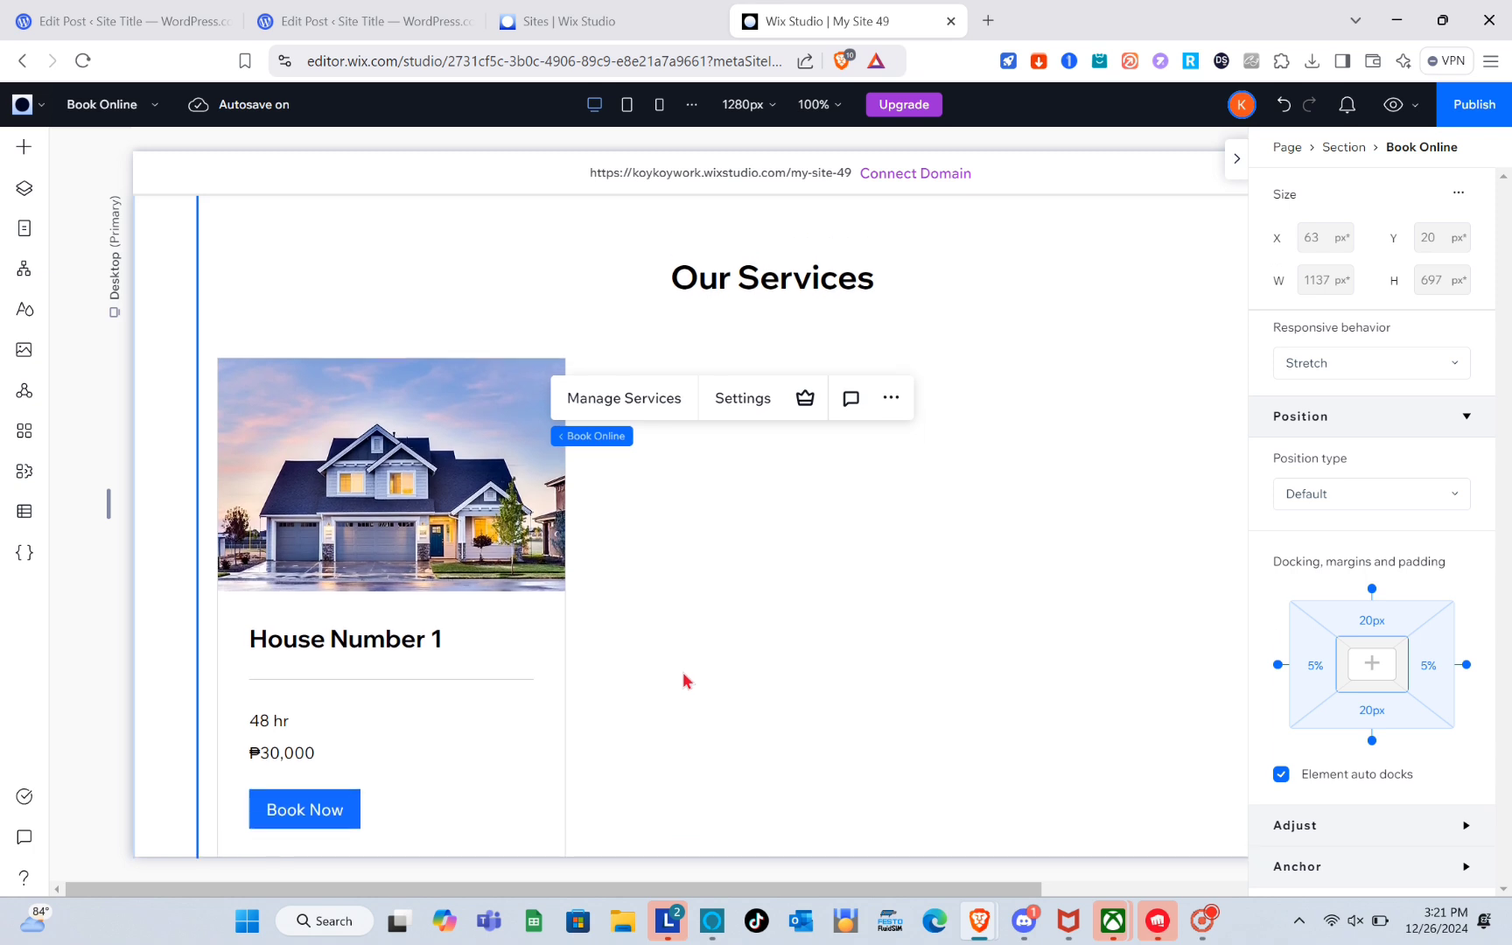
pyautogui.click(657, 529)
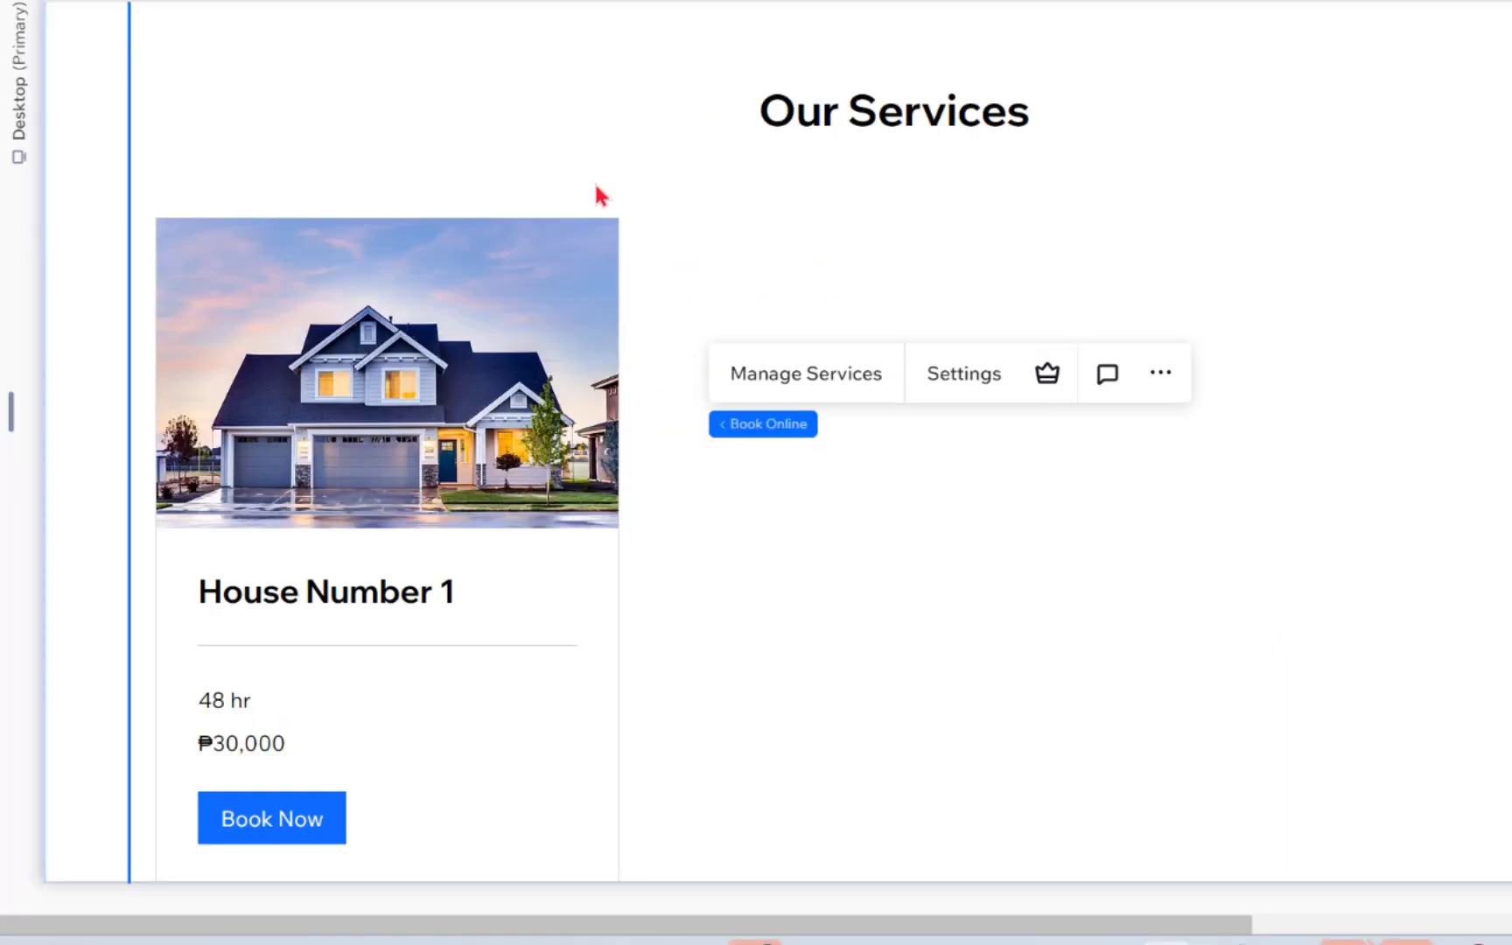
pyautogui.click(548, 333)
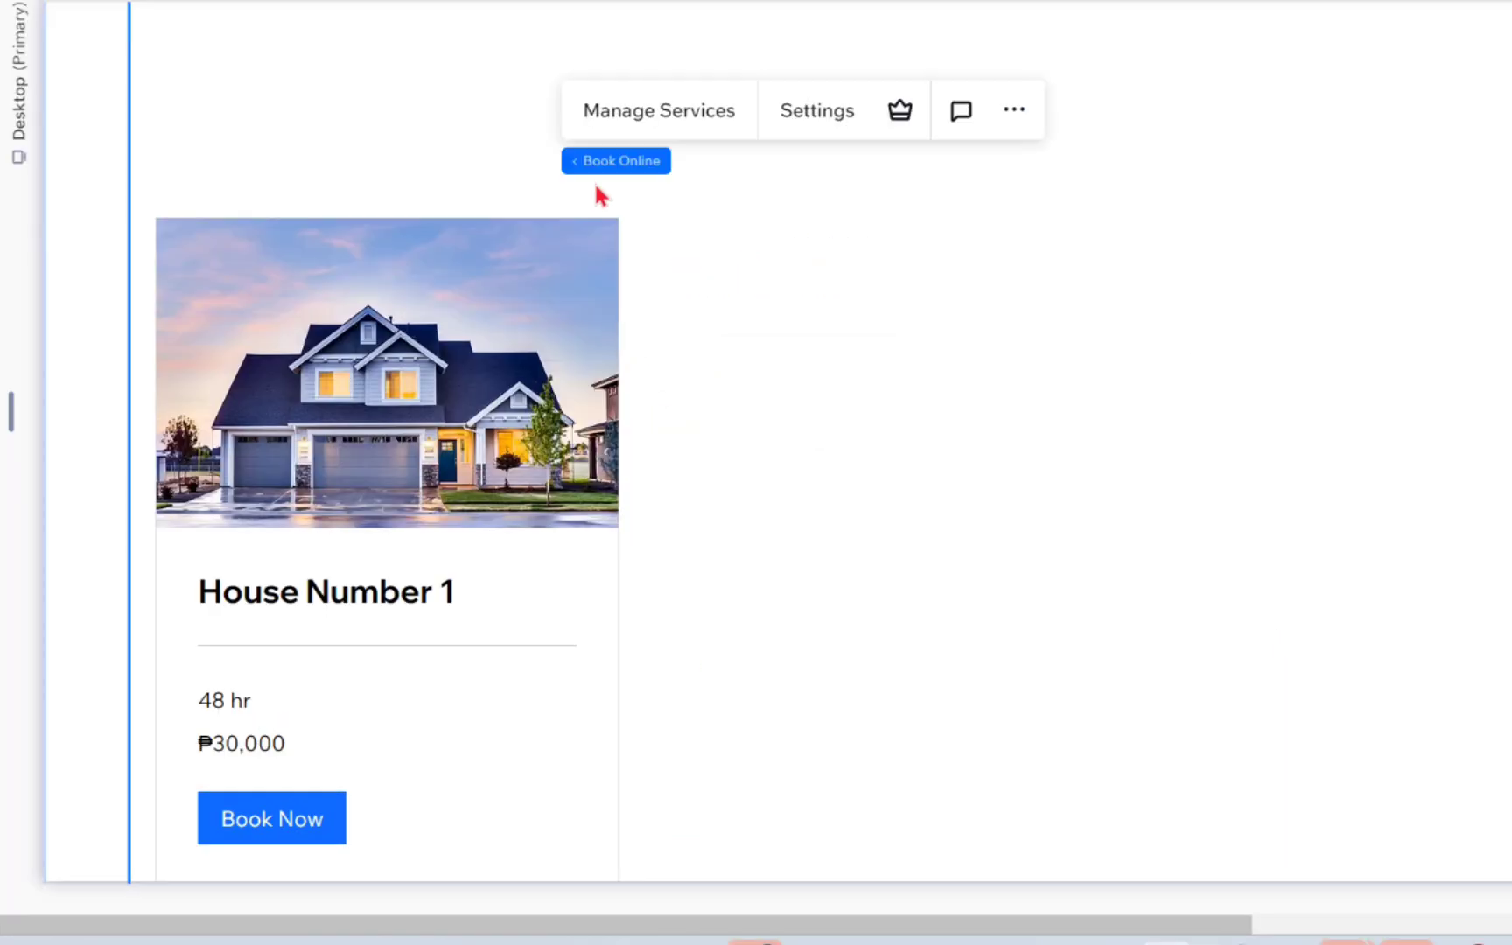
pyautogui.click(571, 297)
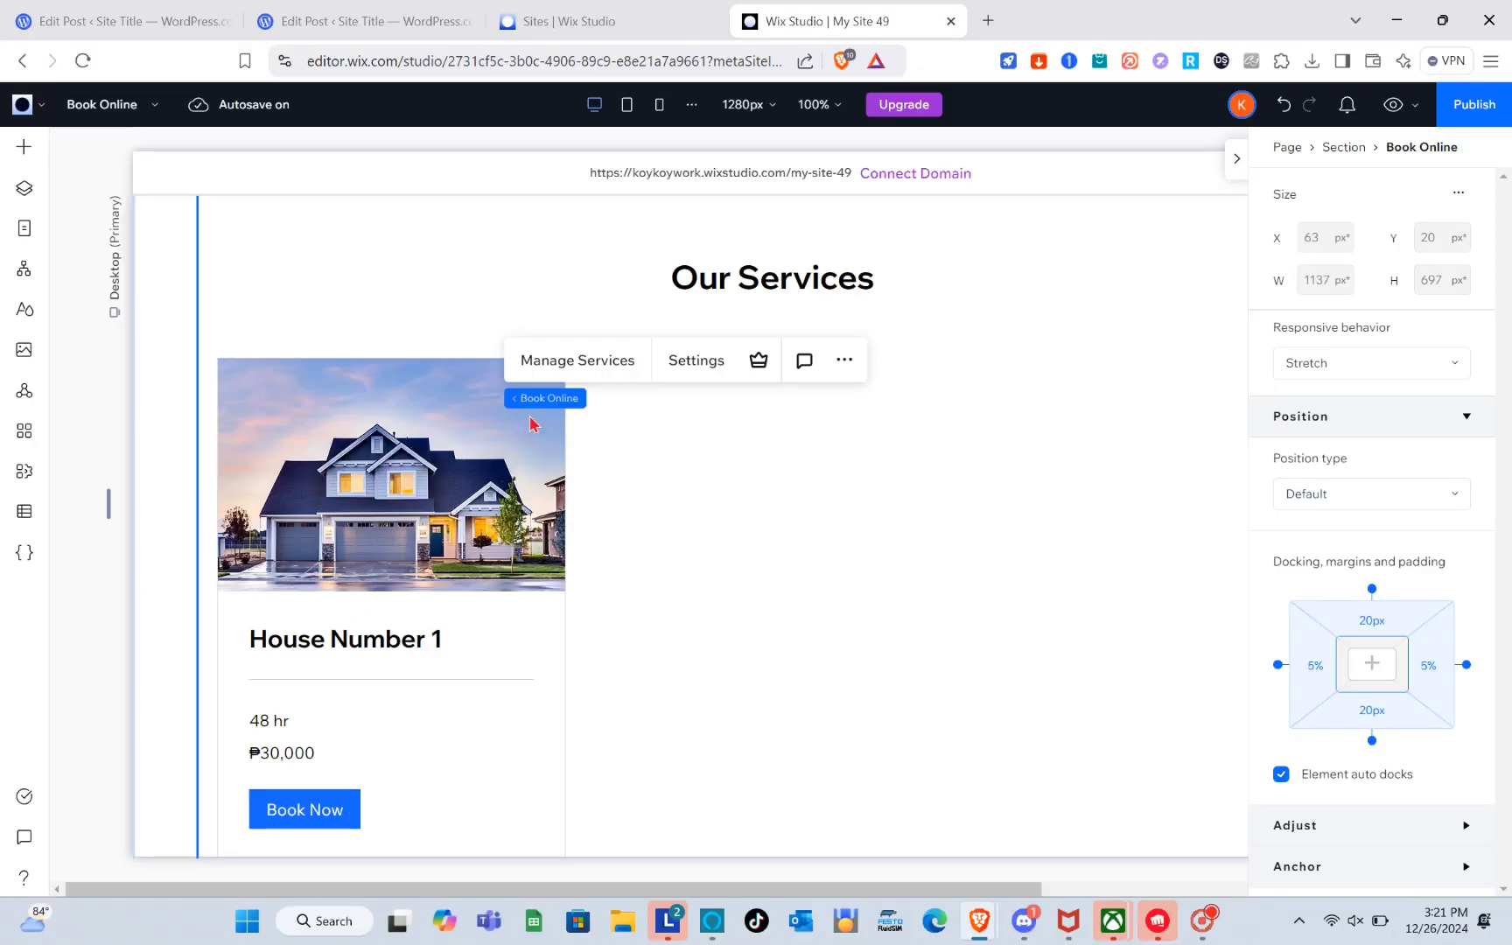
pyautogui.rightClick(530, 424)
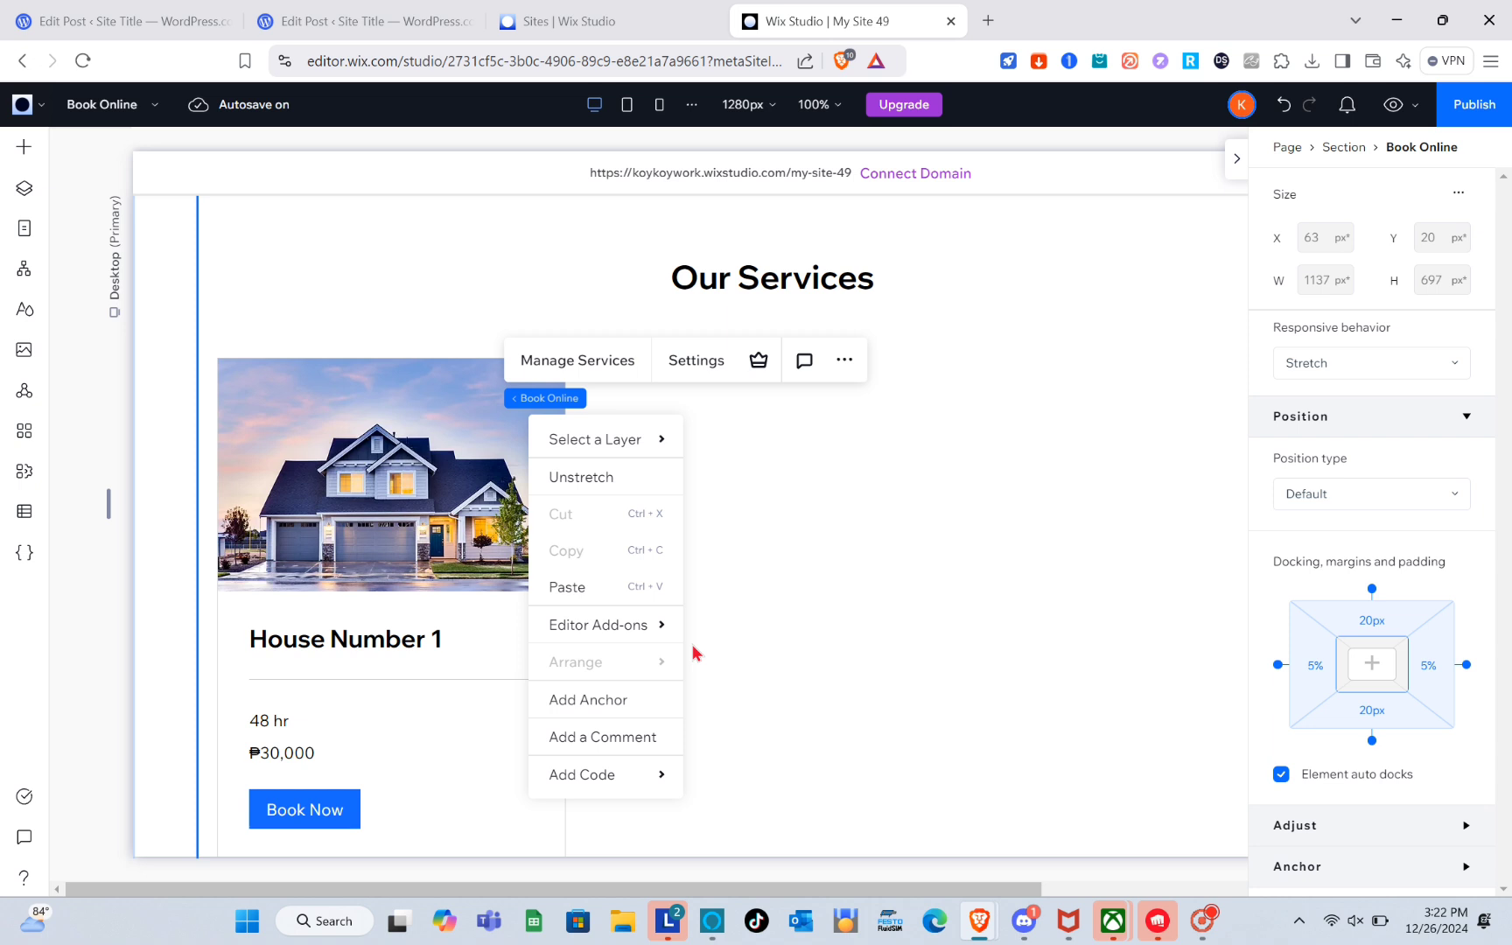
pyautogui.click(816, 642)
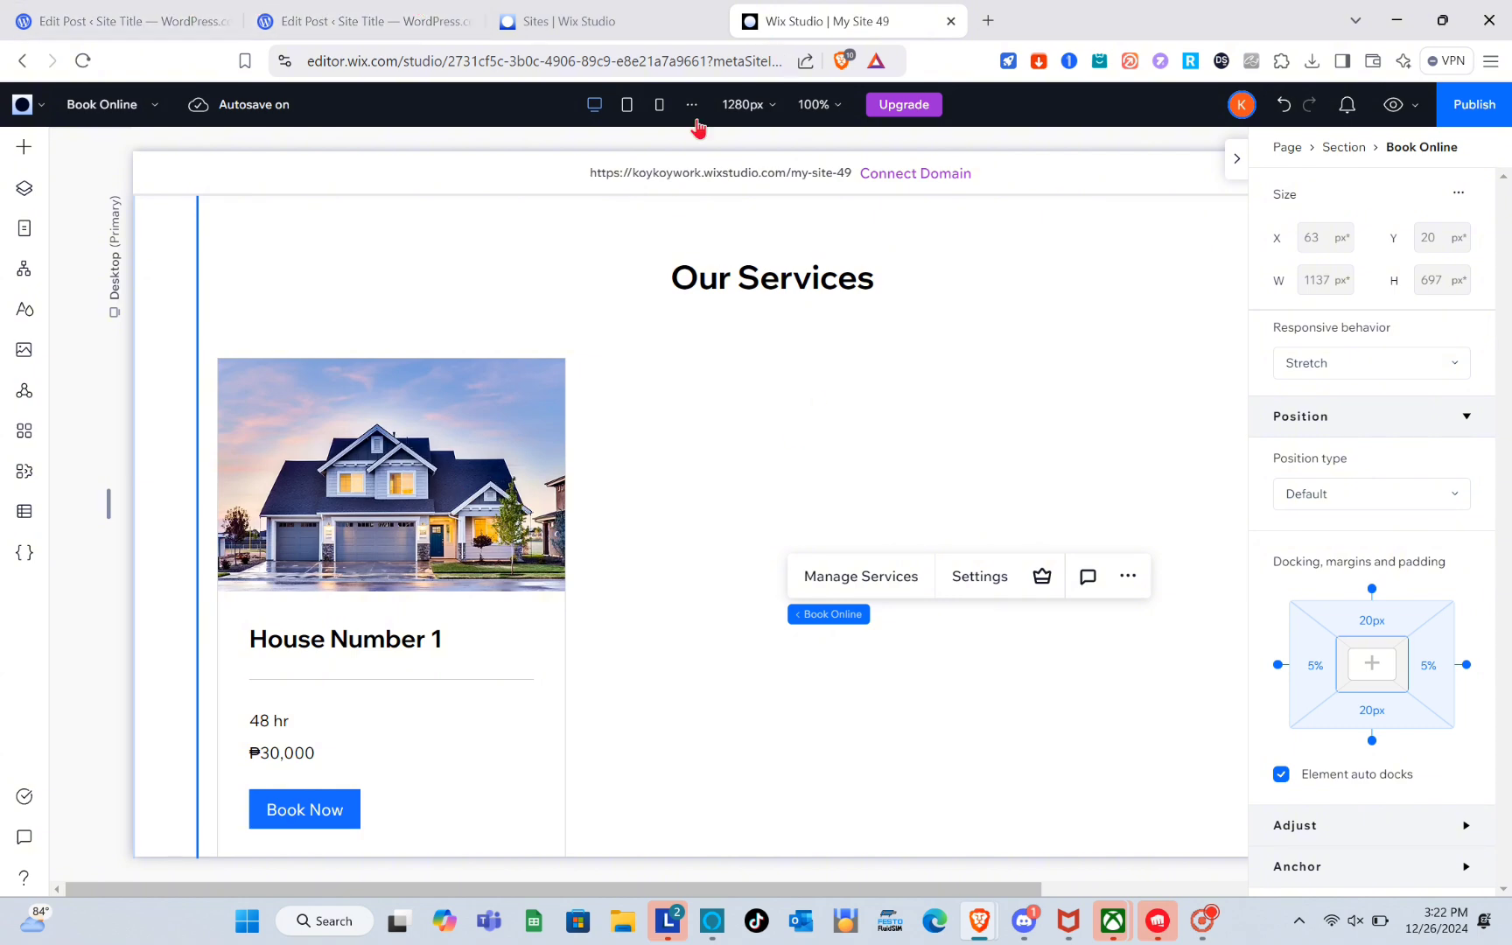
# Switch to the WordPress post and start adding a link to the first house's BOOK NOW button.
pyautogui.click(112, 8)
pyautogui.click(626, 551)
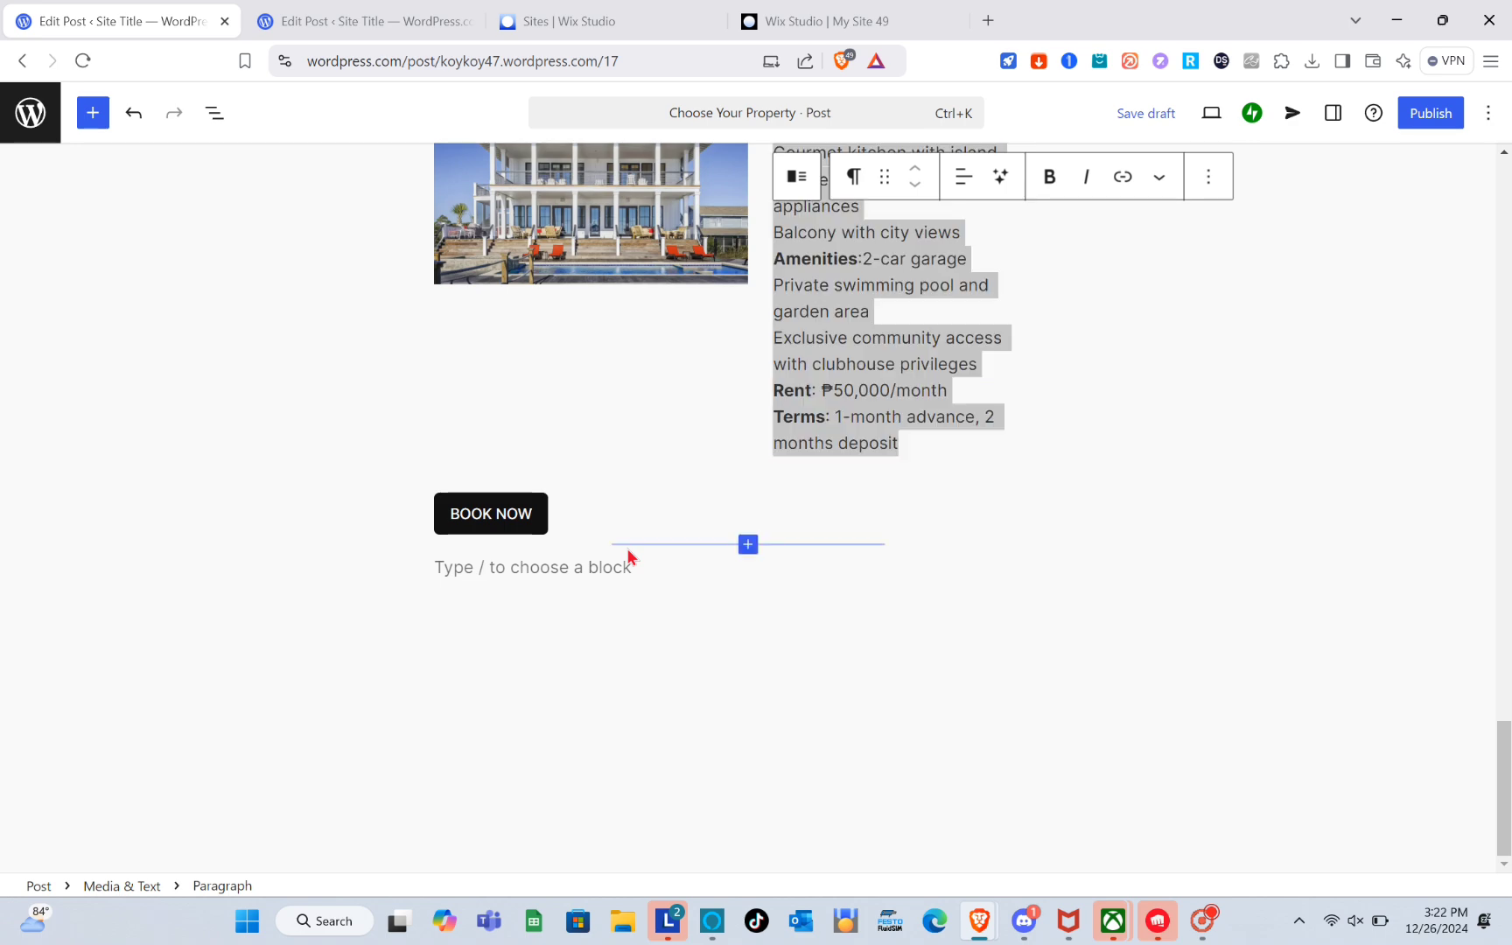
pyautogui.scroll(3, 848, 405)
pyautogui.scroll(15, 848, 405)
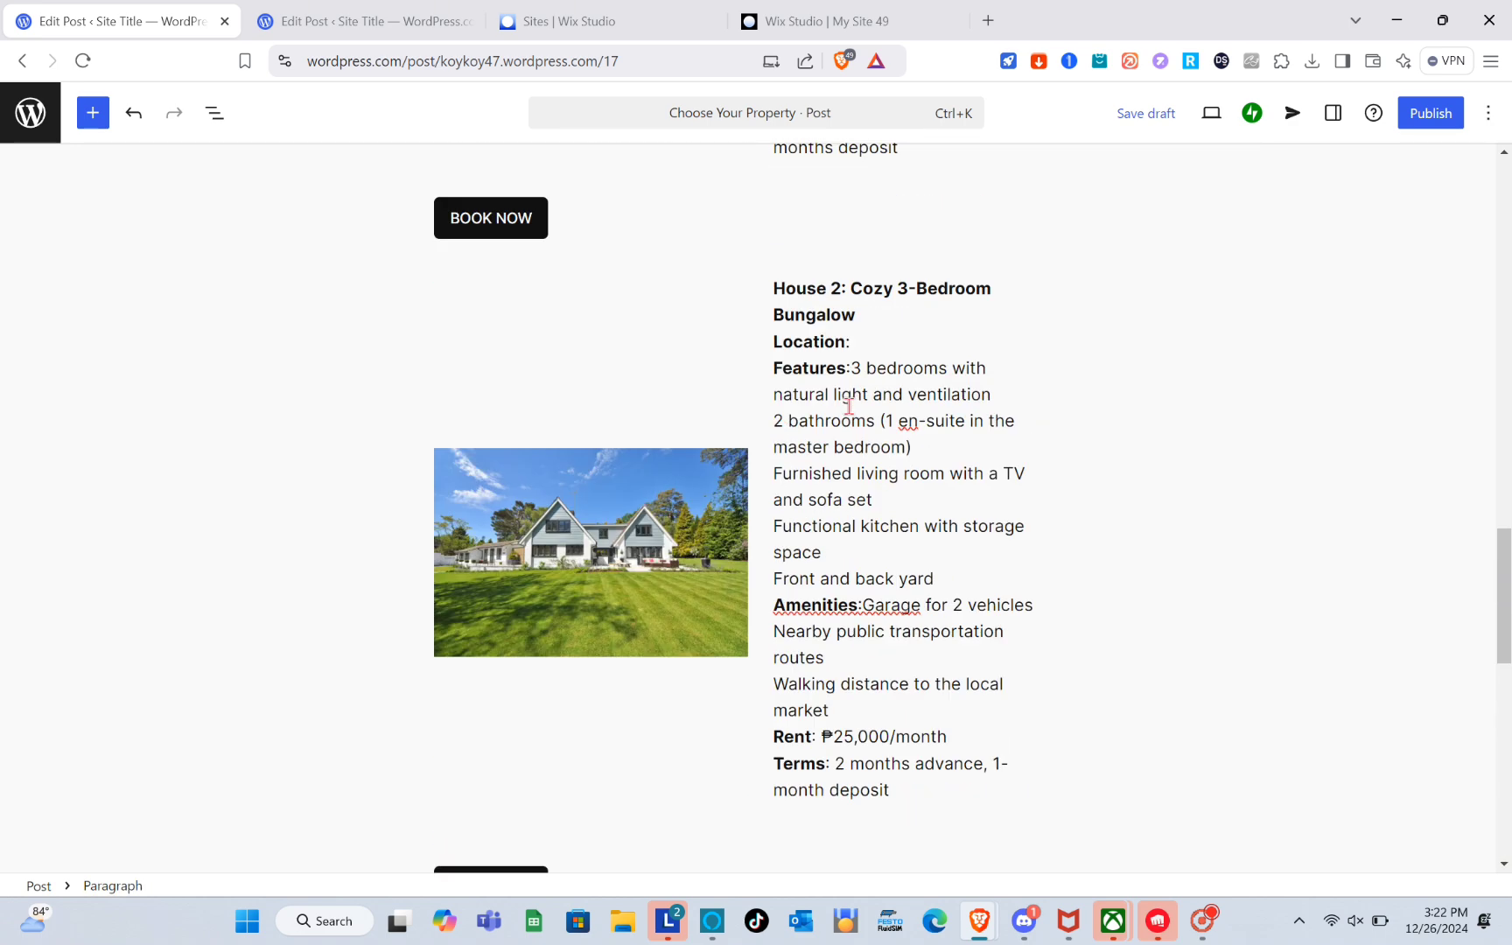
pyautogui.scroll(-1, 750, 419)
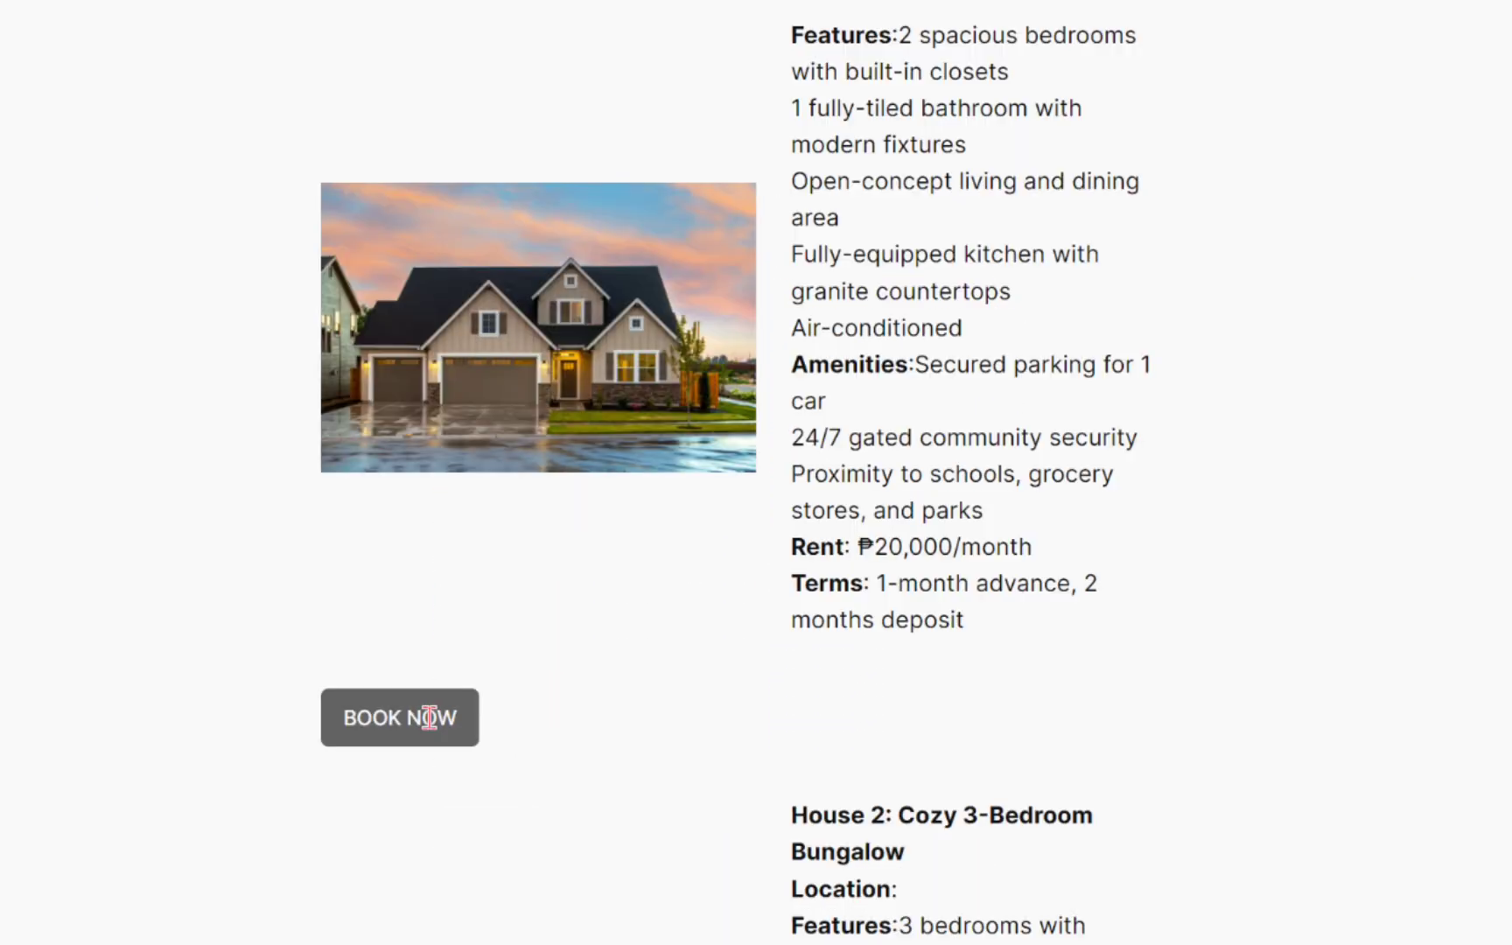
pyautogui.click(511, 699)
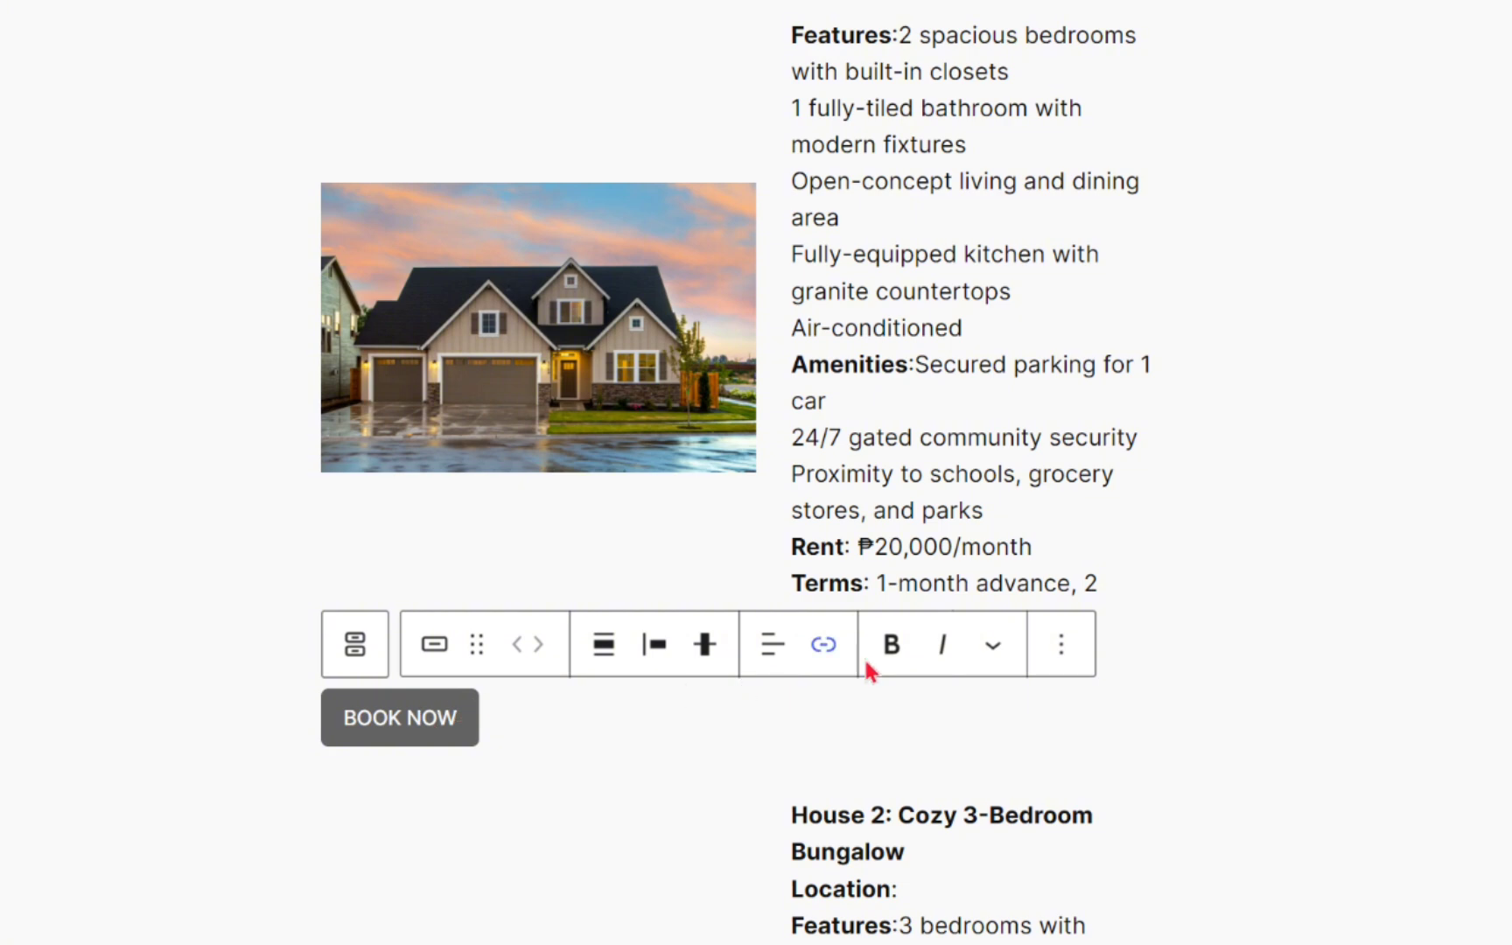
pyautogui.click(823, 647)
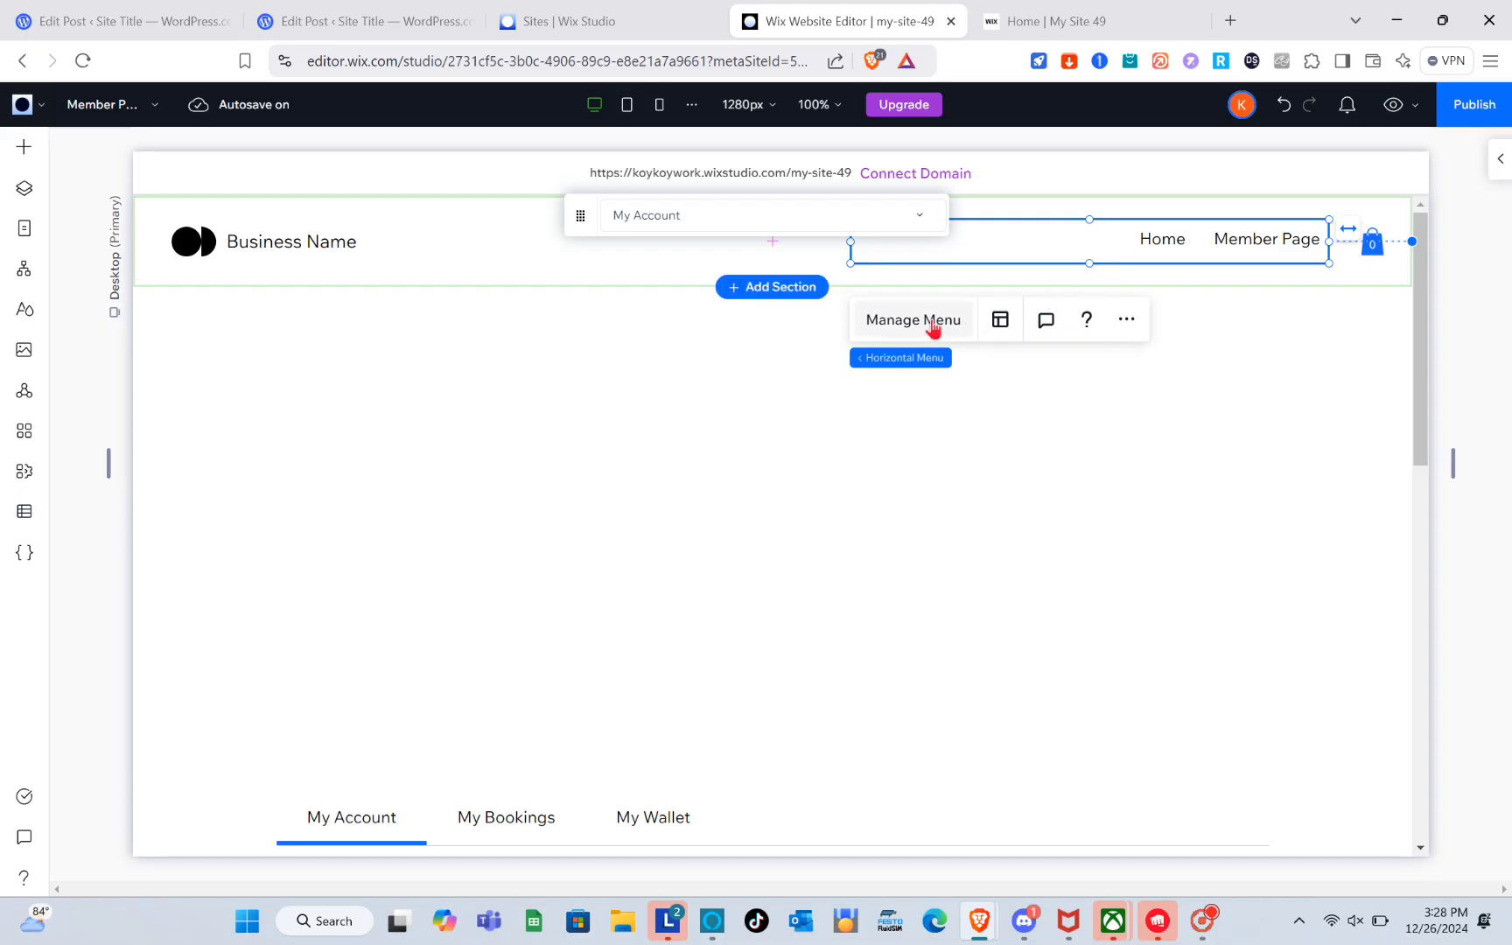
# Add a Book Online page item to the site's horizontal menu.
pyautogui.click(932, 323)
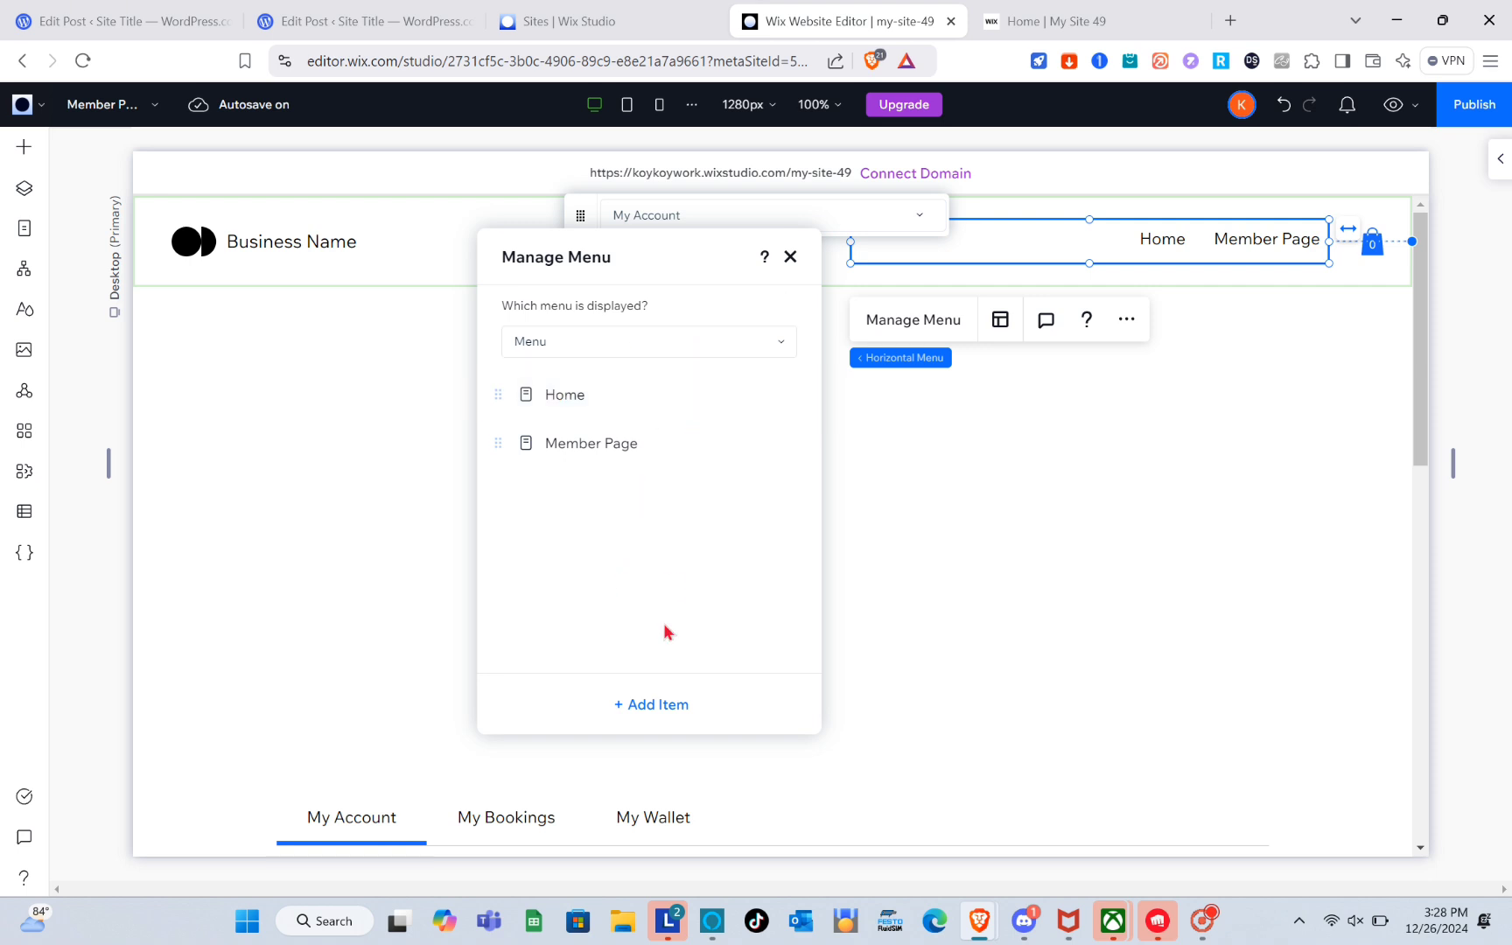
pyautogui.click(662, 709)
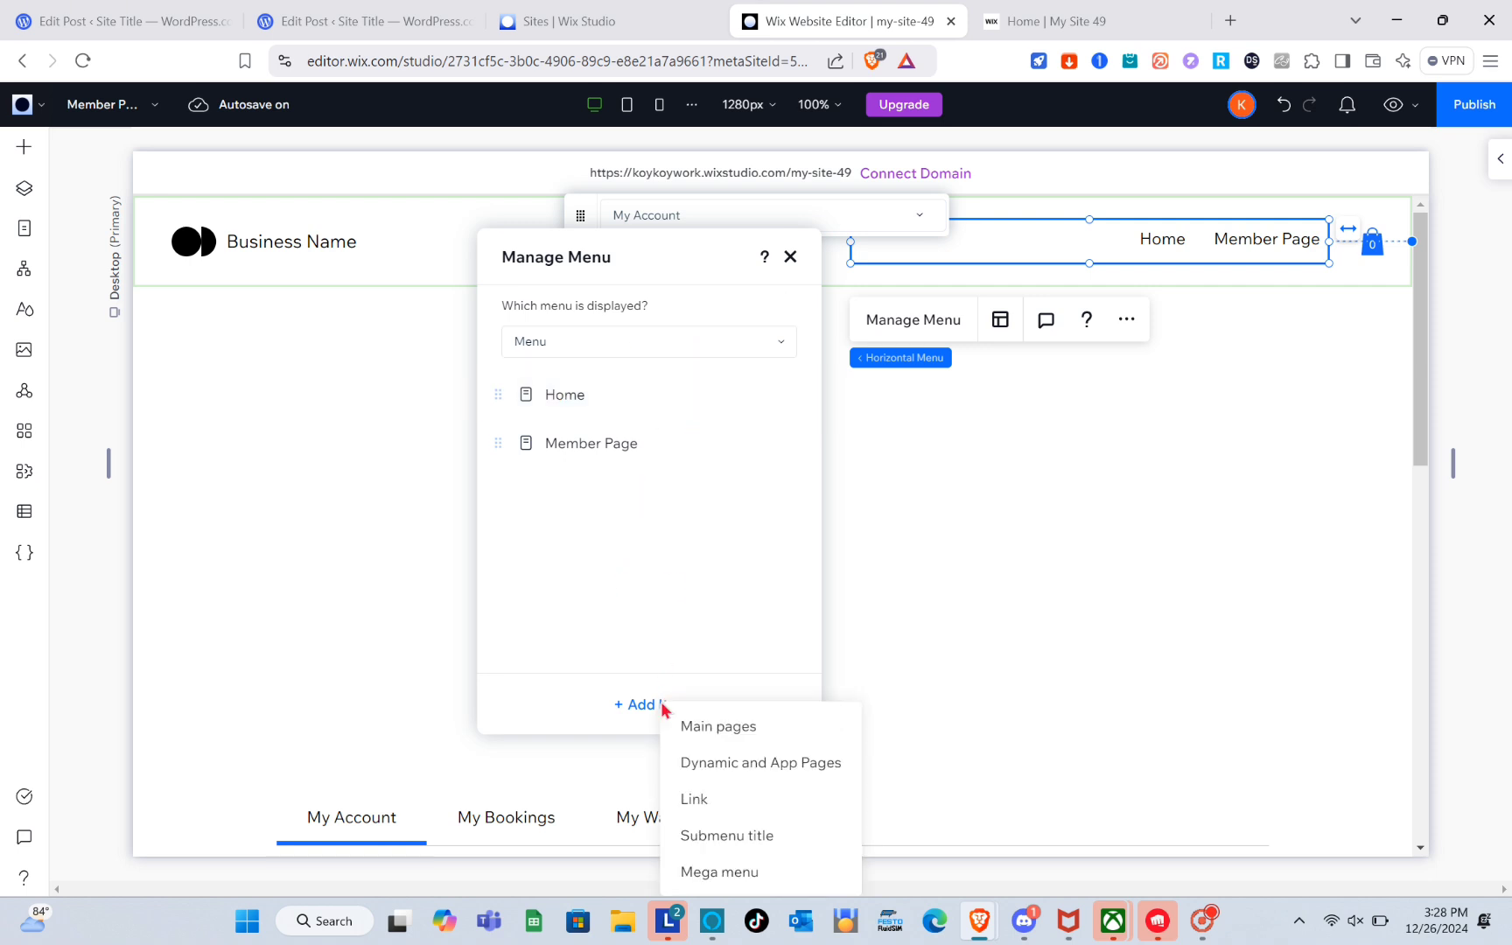
pyautogui.click(740, 732)
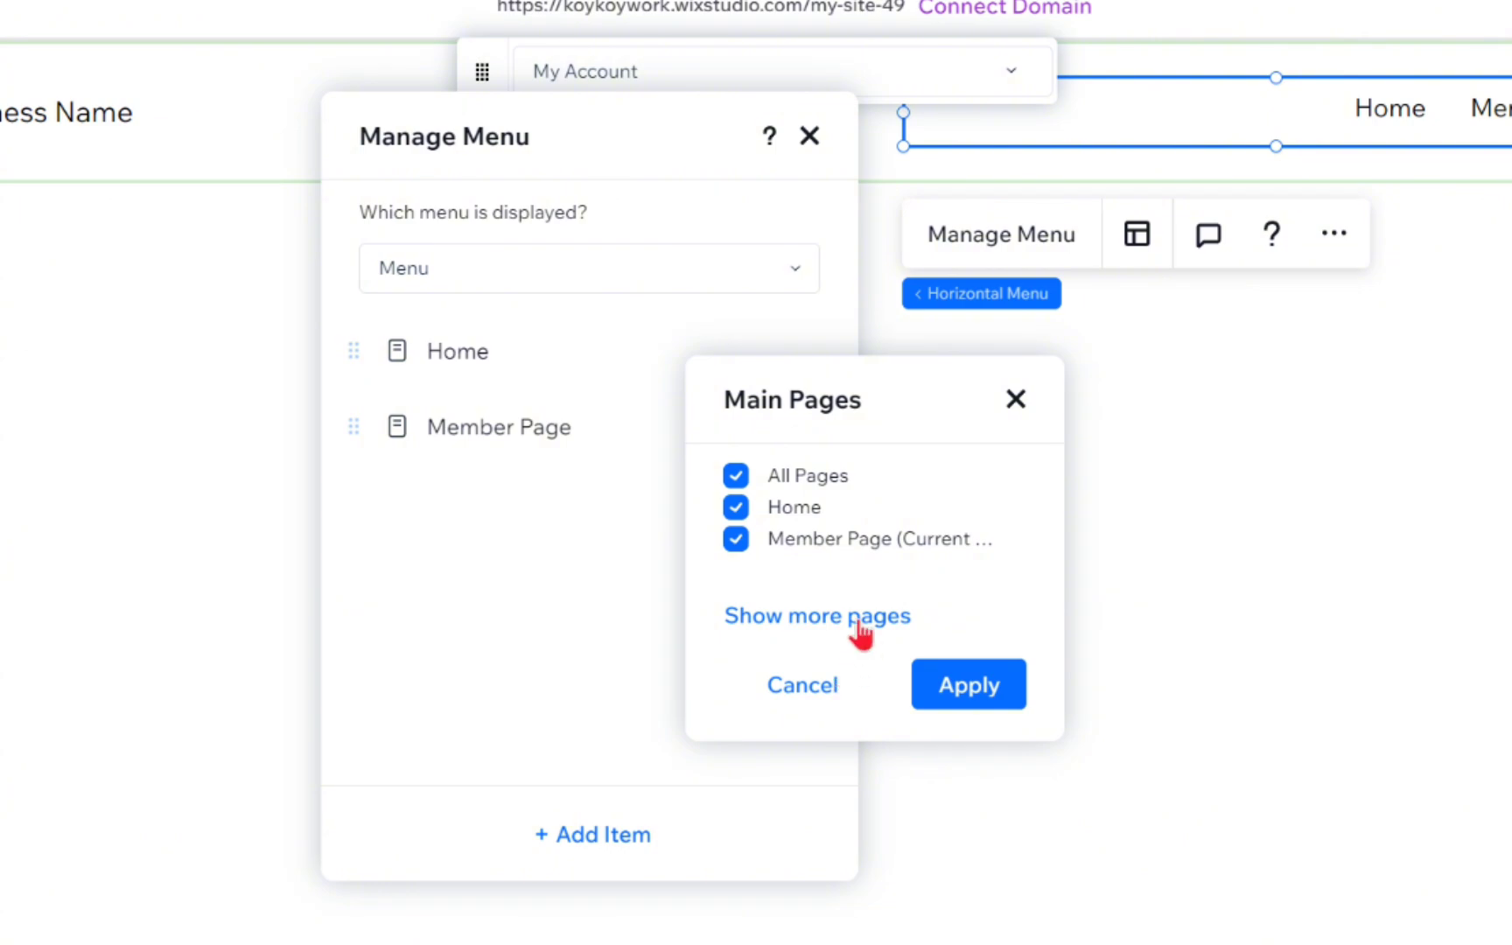
pyautogui.click(860, 617)
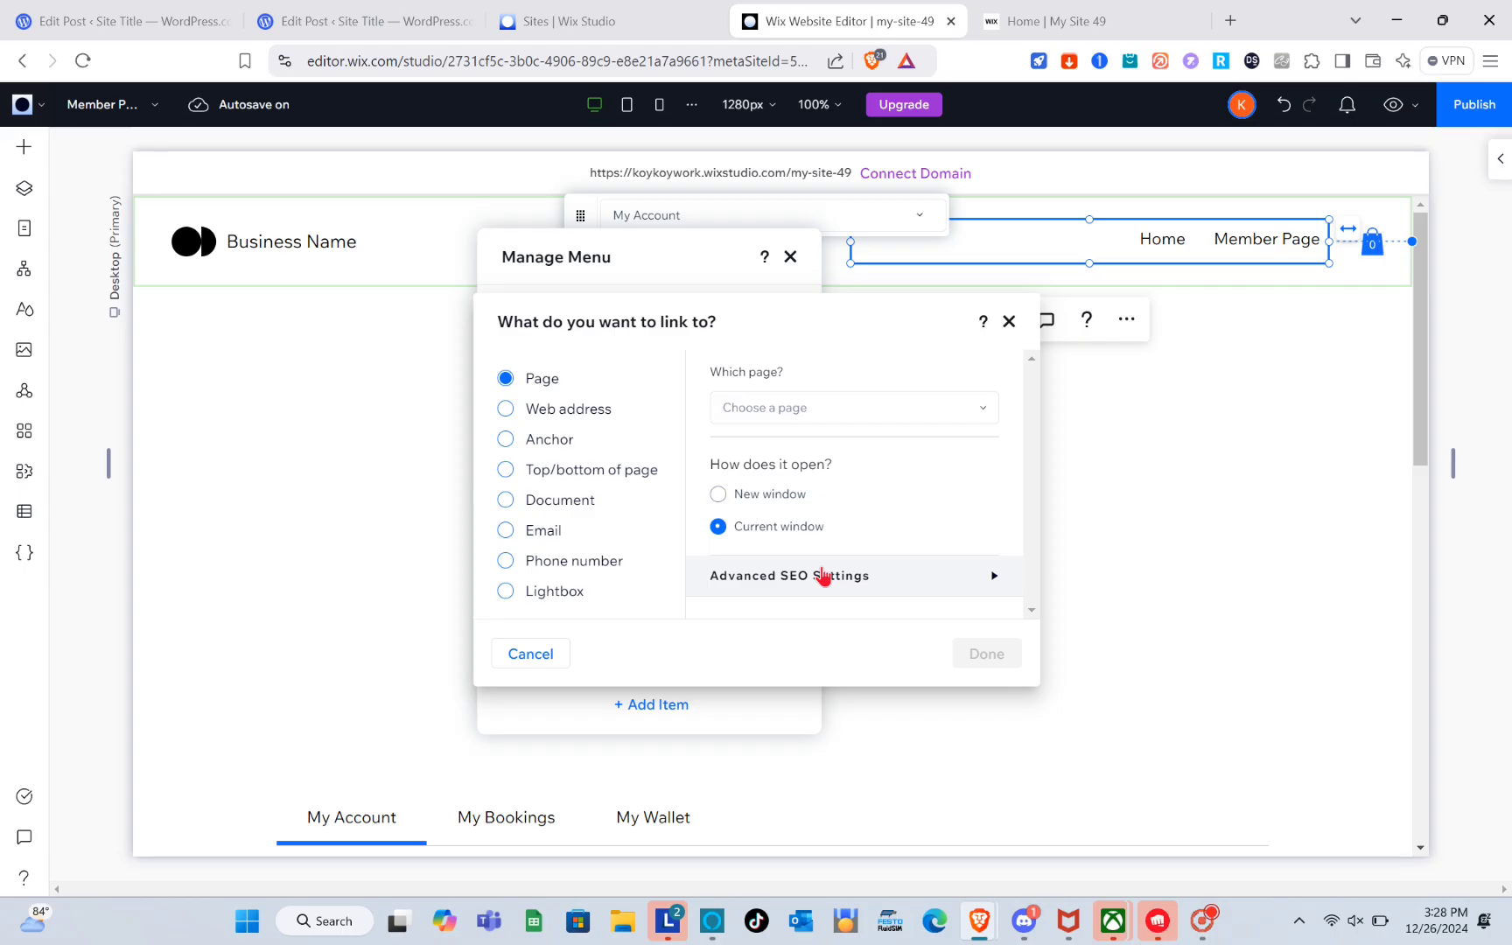
pyautogui.click(787, 416)
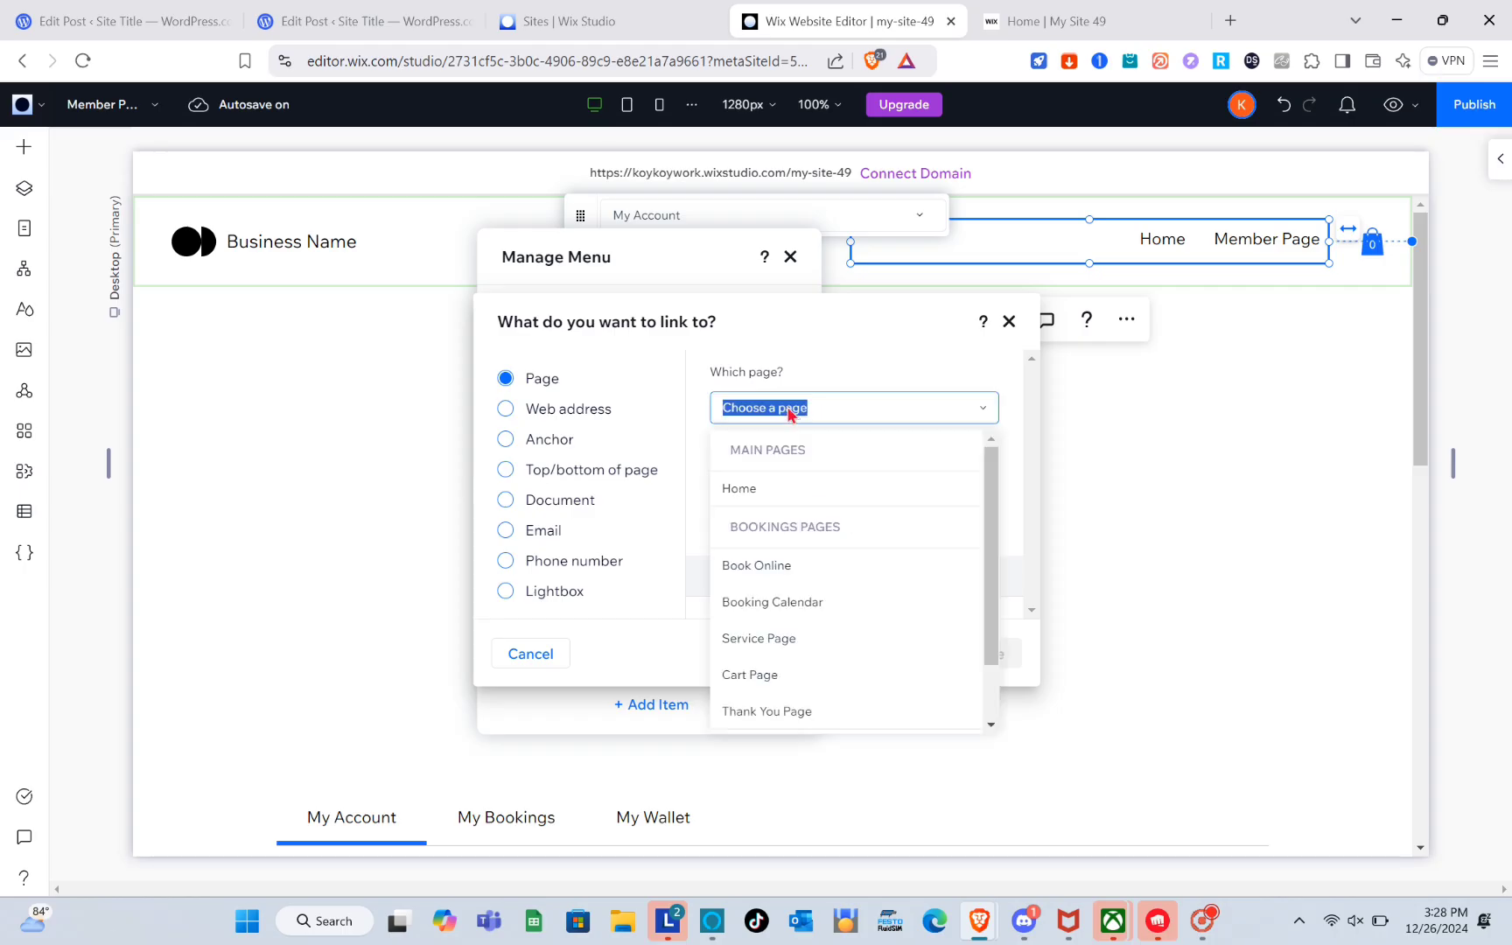
pyautogui.click(790, 570)
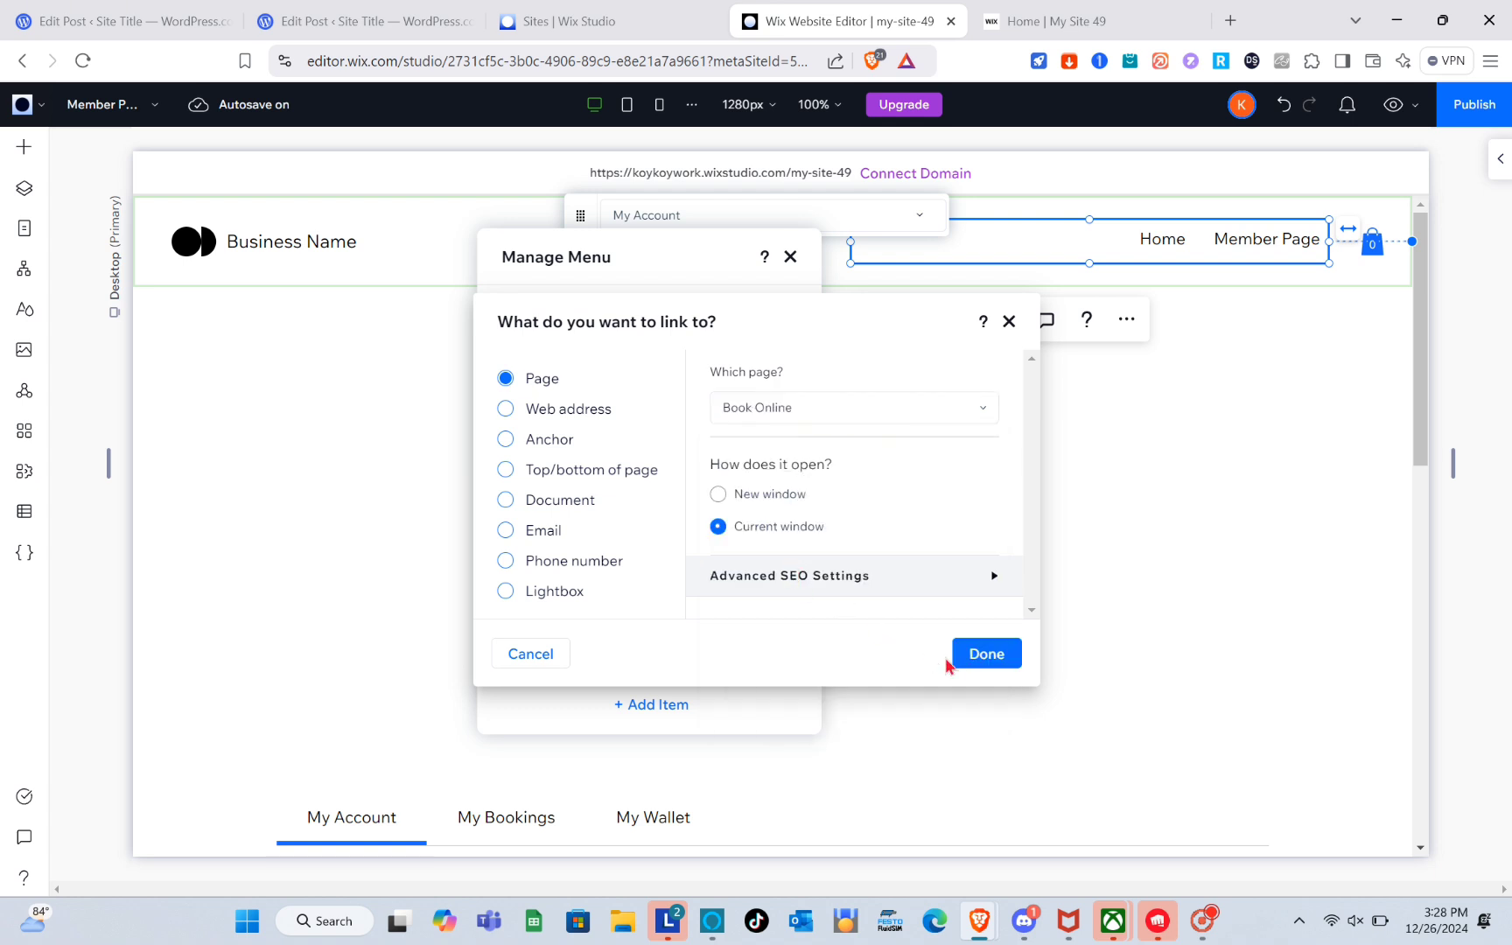
pyautogui.click(987, 656)
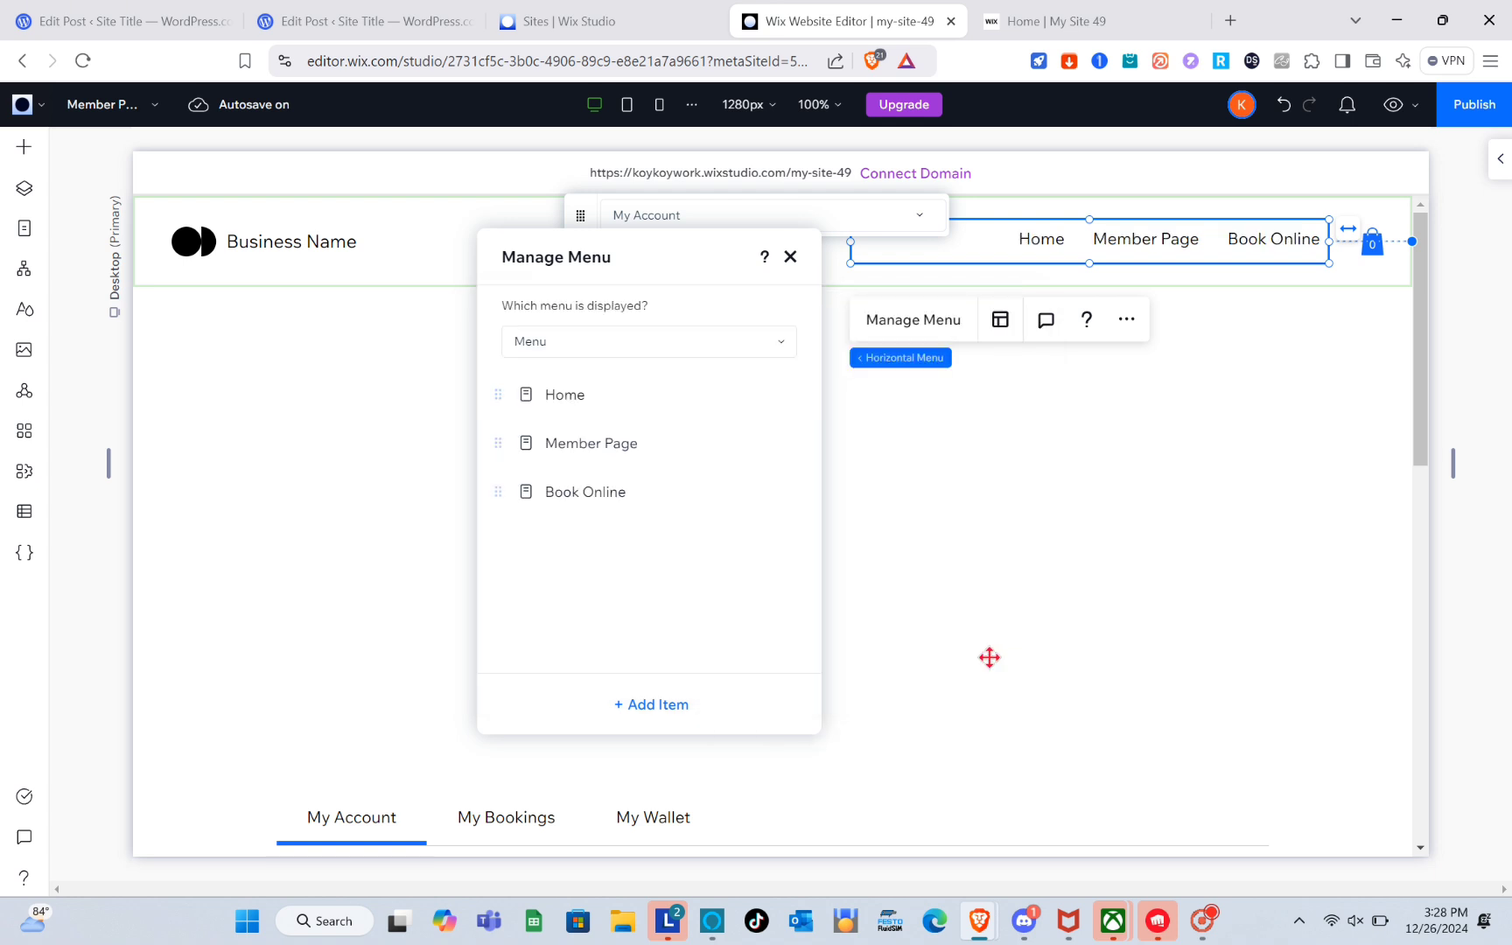
pyautogui.click(1059, 547)
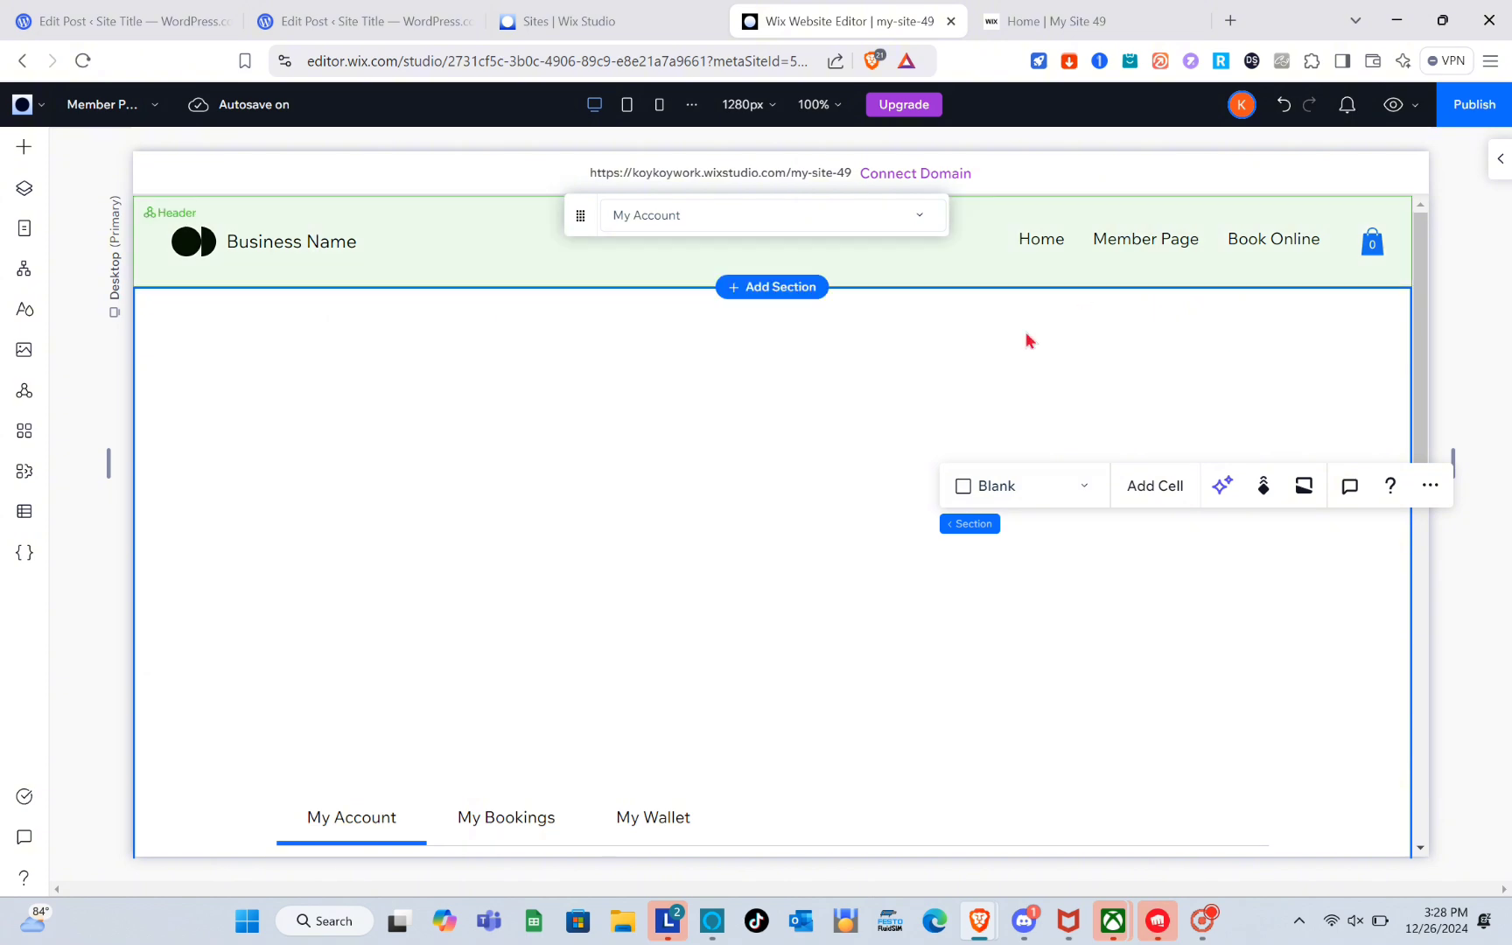
# Publish the Wix site and open the live site.
pyautogui.click(1467, 107)
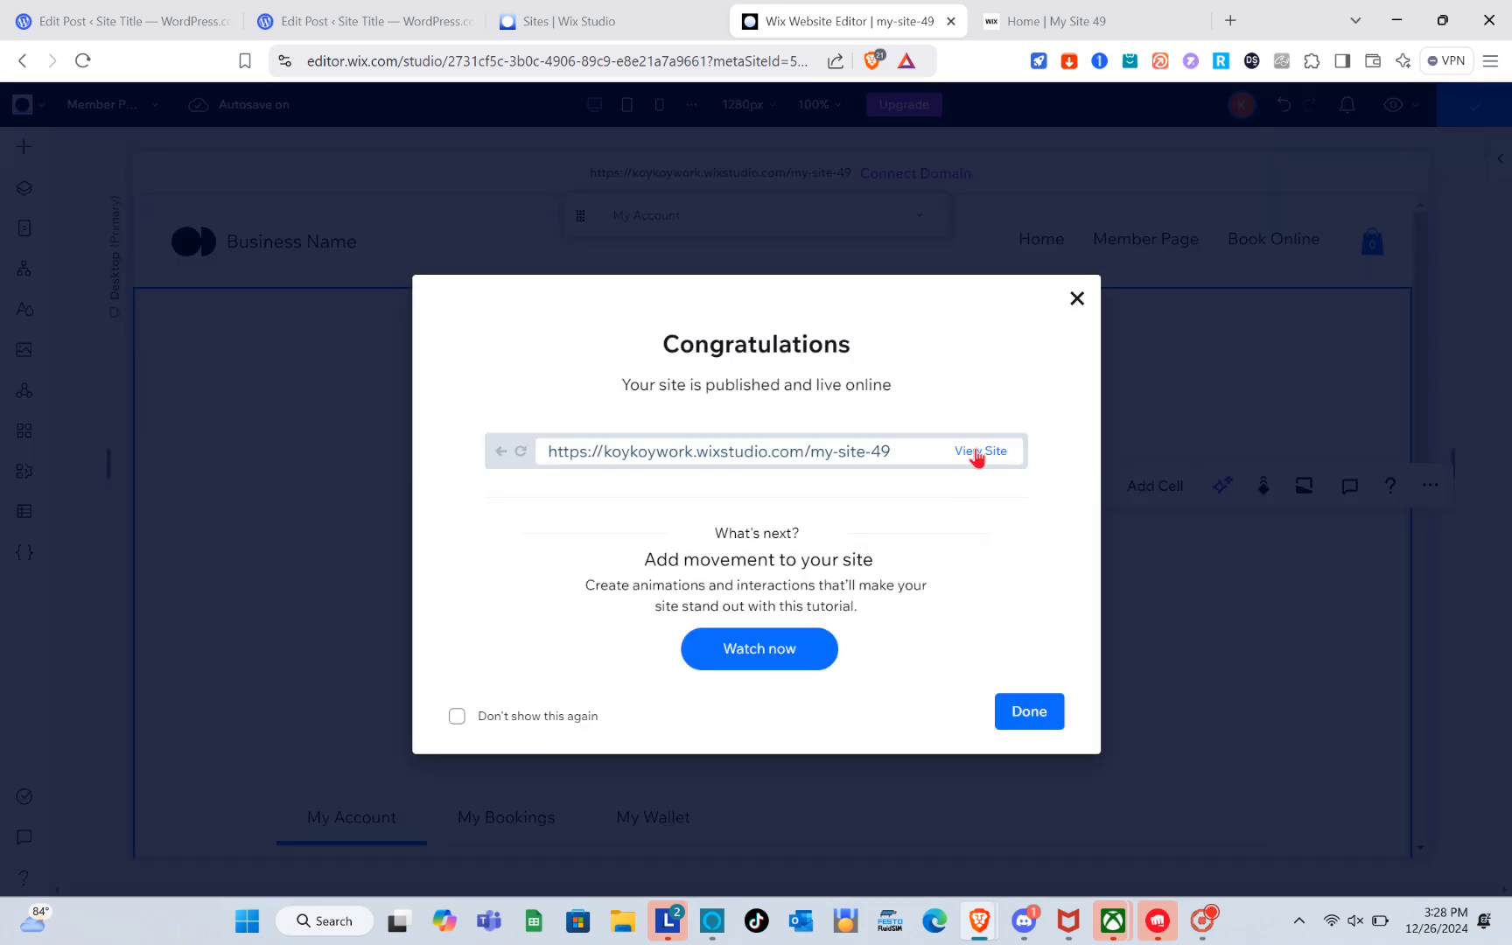
pyautogui.click(976, 453)
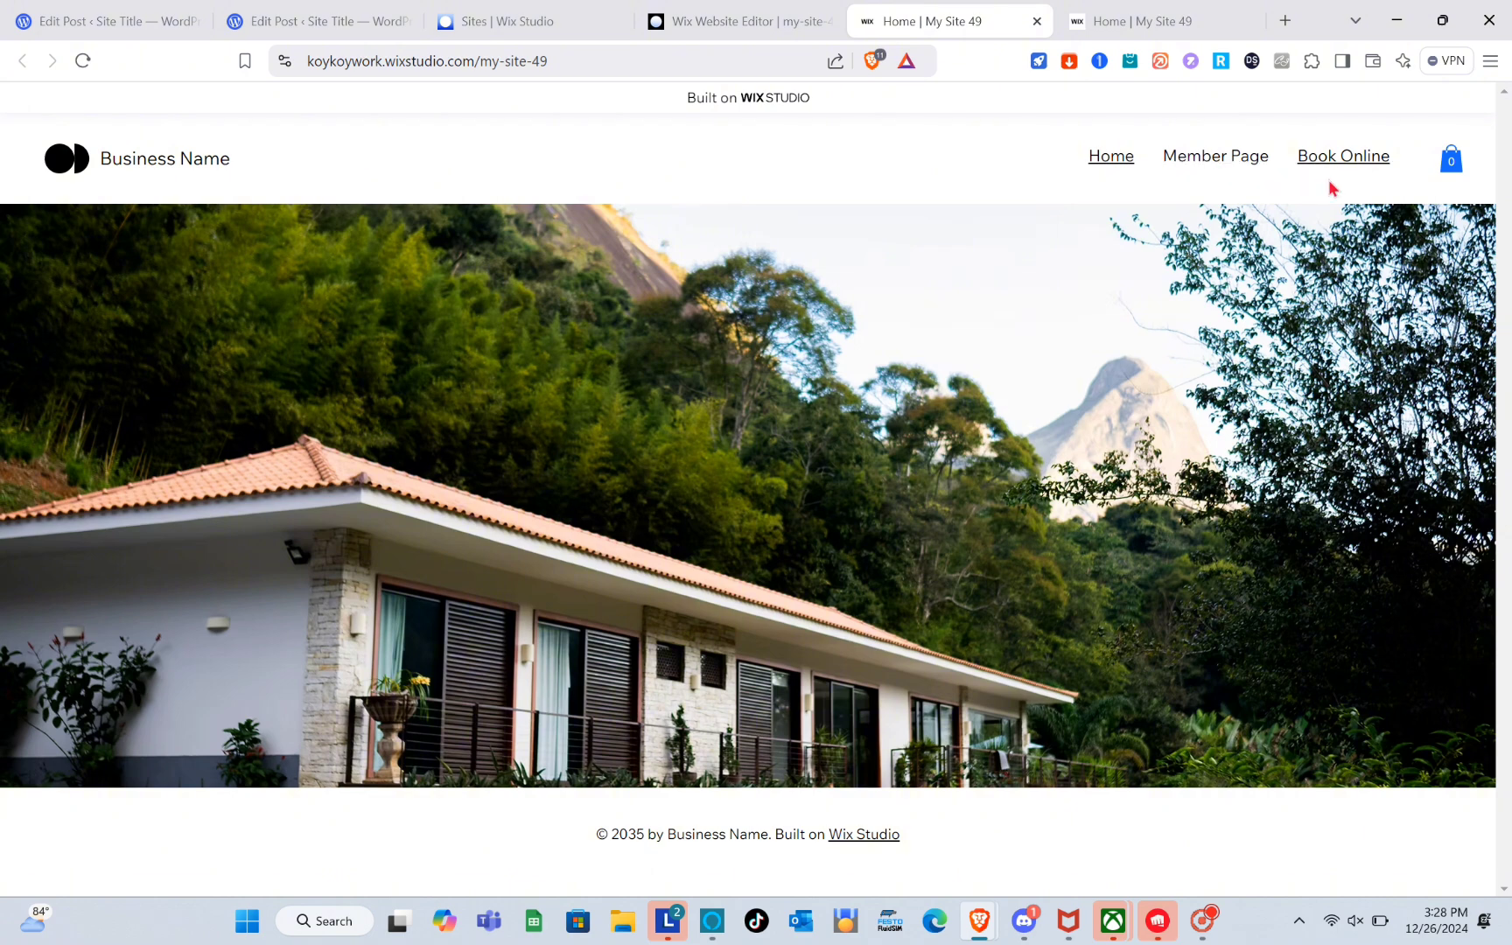
# Open the live Book Online page and copy its page address.
pyautogui.click(1352, 161)
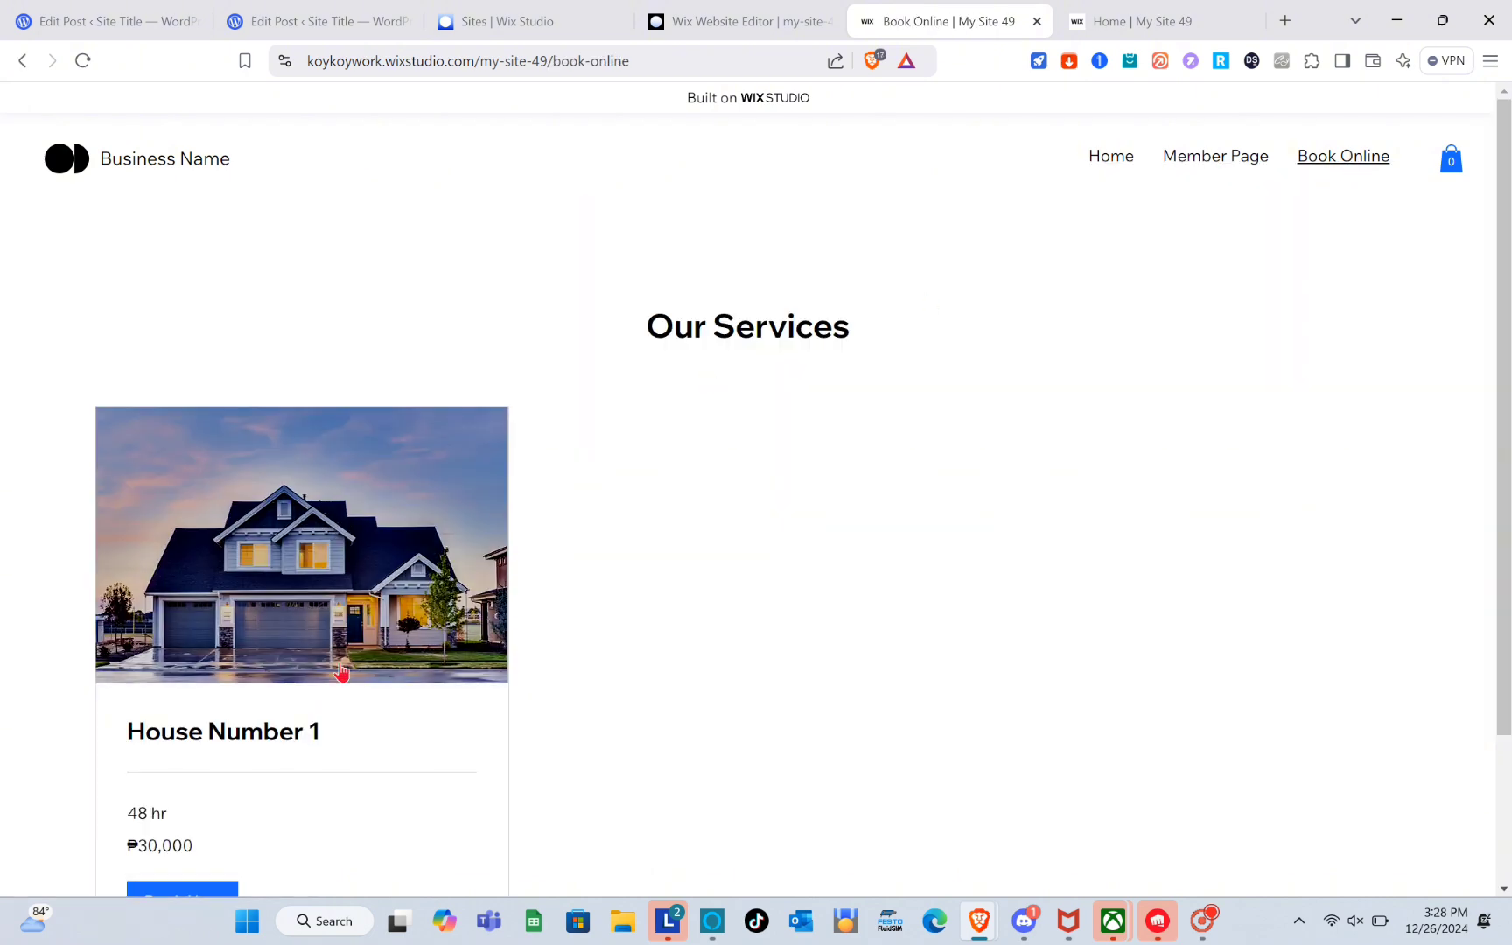
pyautogui.scroll(-1, 335, 687)
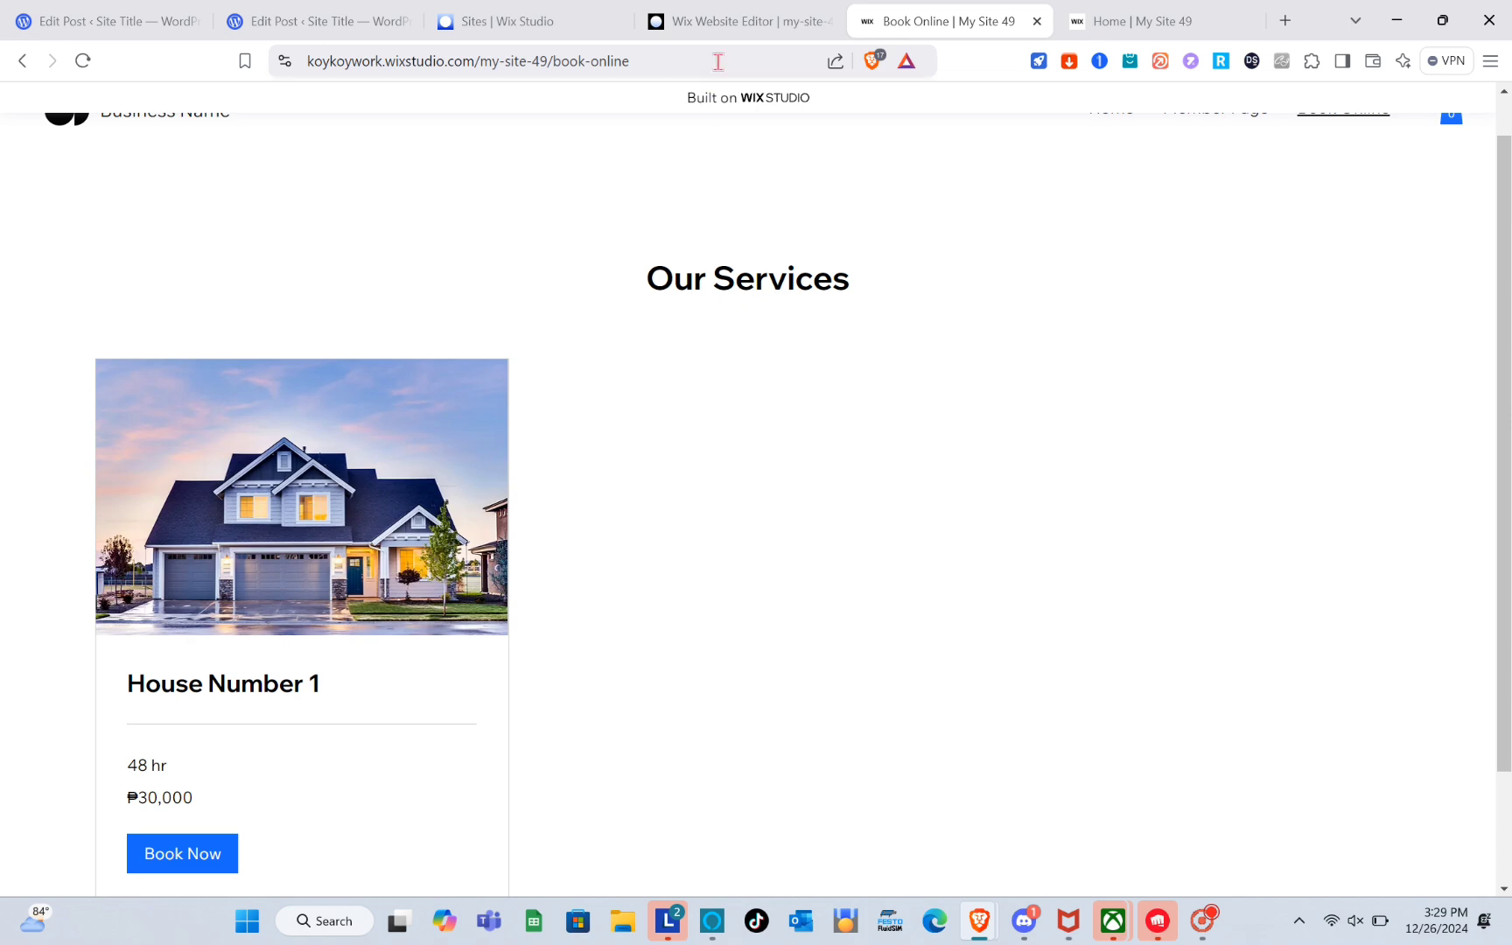
pyautogui.click(718, 60)
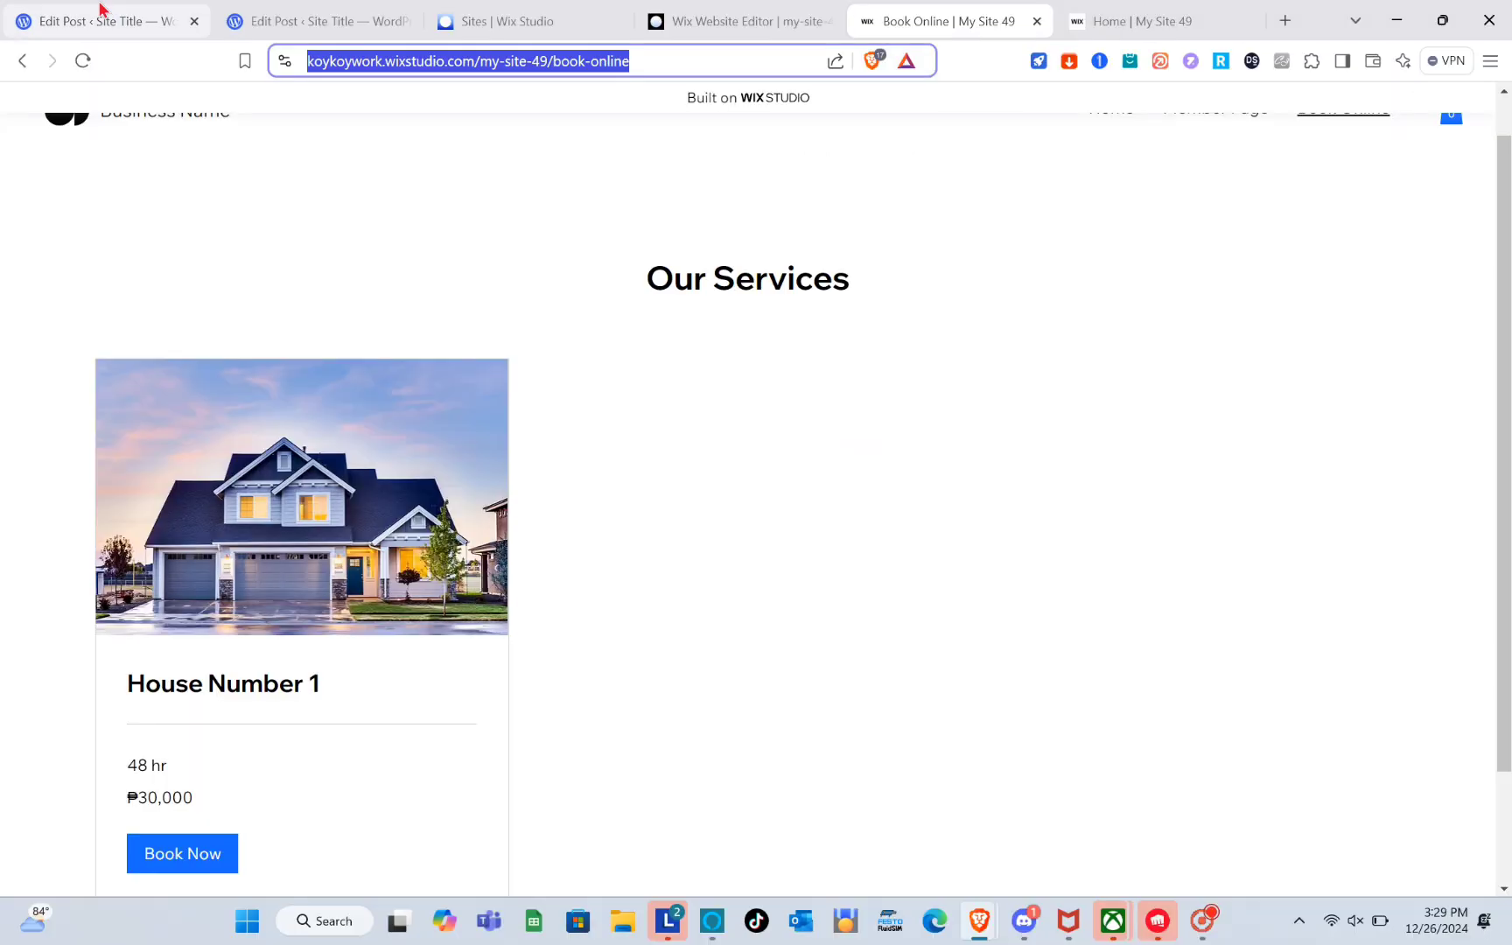
# Paste the Book Online page address as the link of the first house's BOOK NOW button.
pyautogui.click(99, 11)
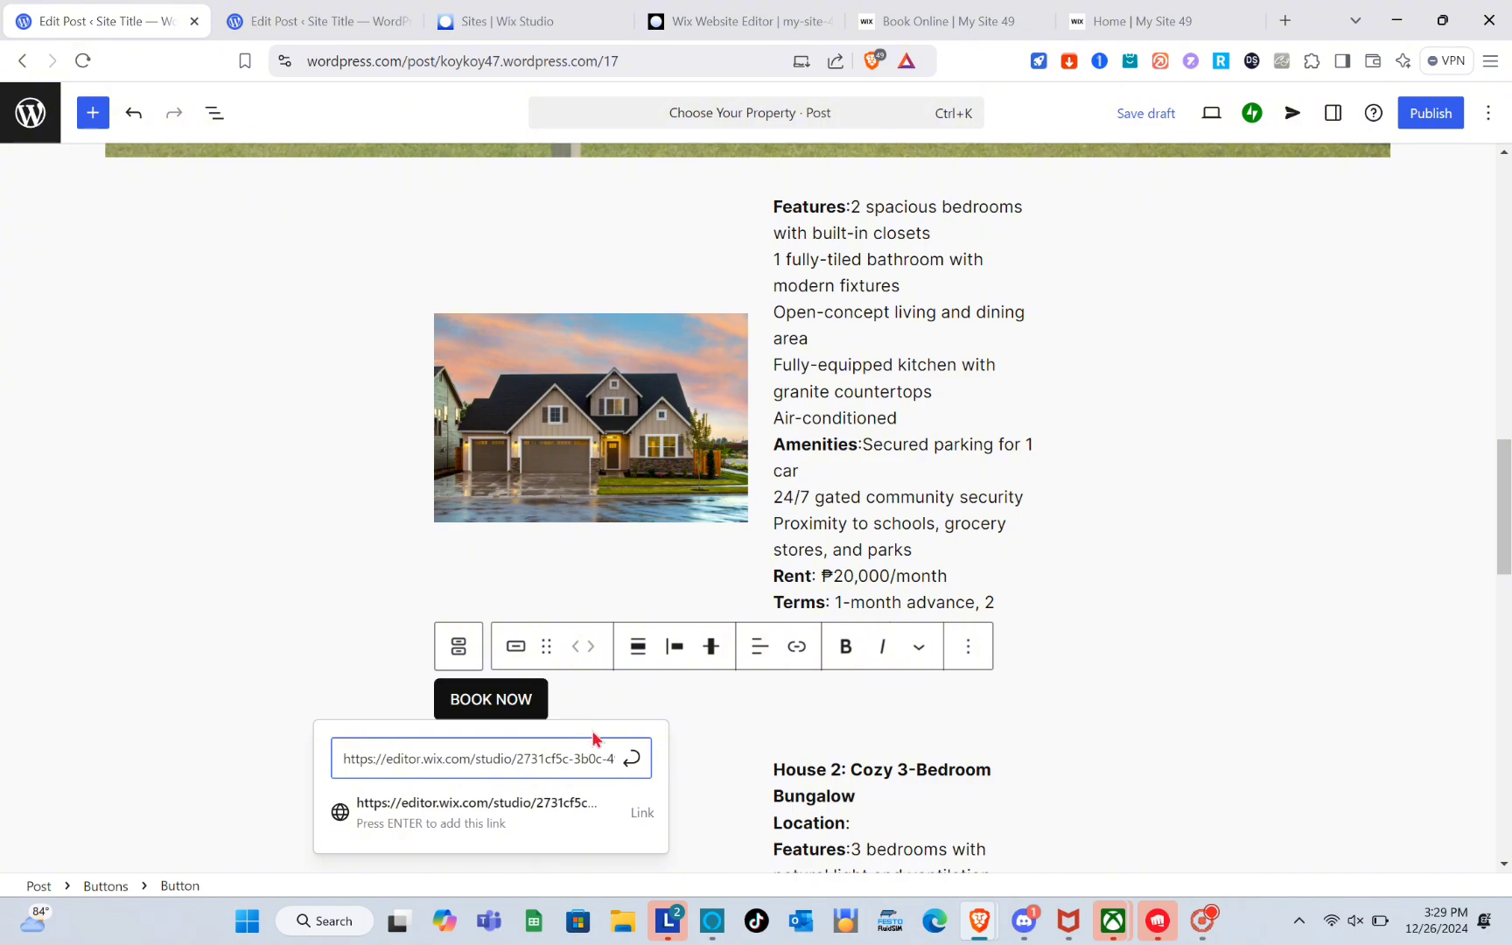
pyautogui.tripleClick(599, 759)
pyautogui.write('https://koykoywork.wixstudio.com/my-site-49/book-online')
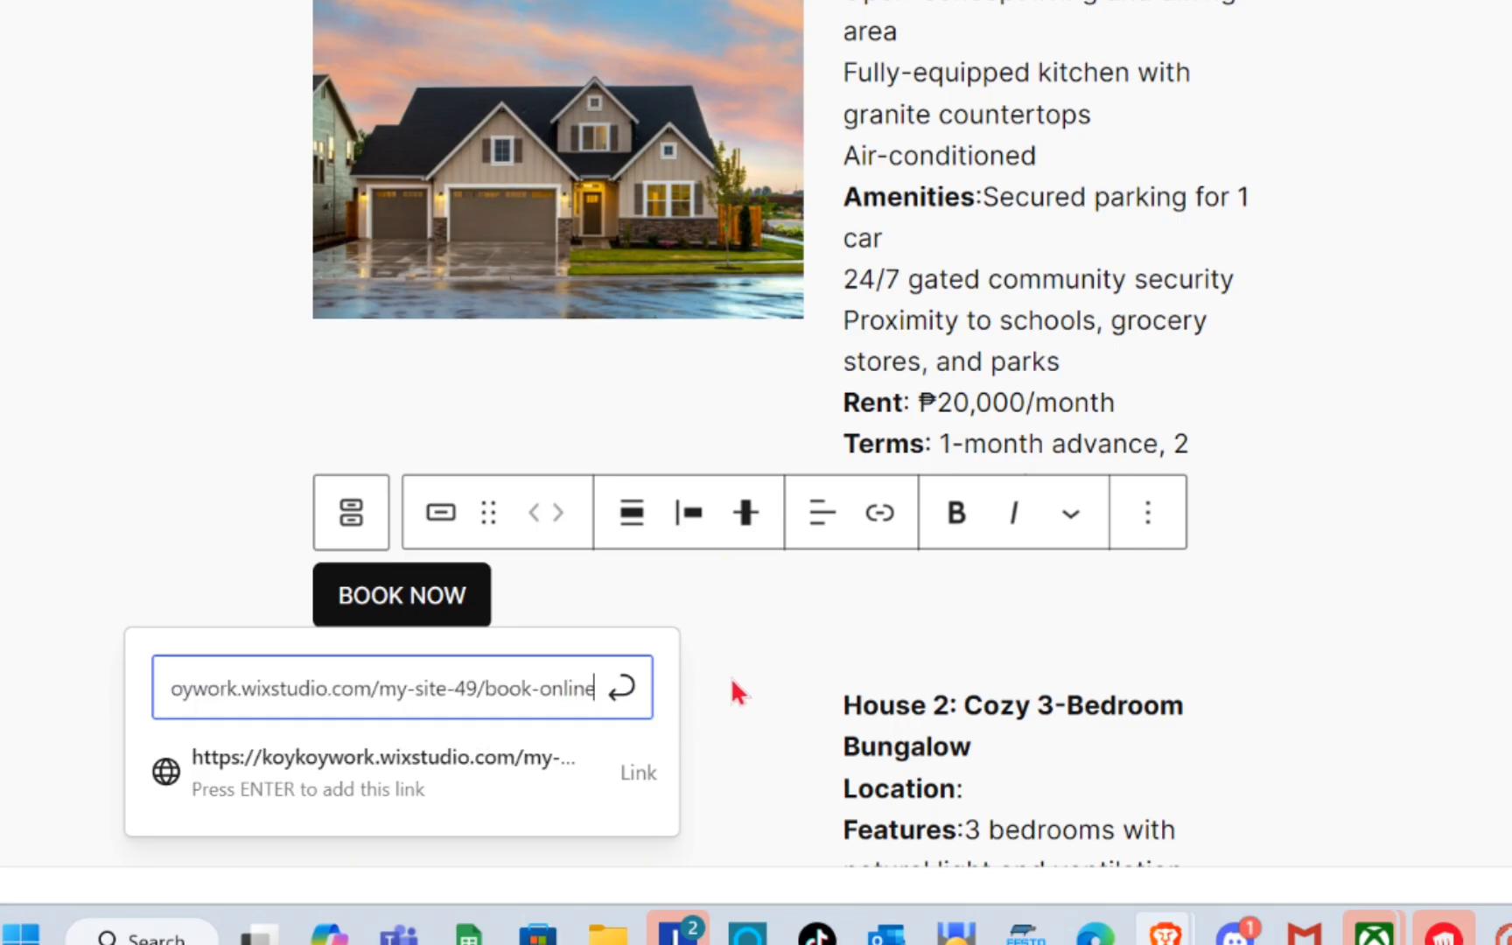
pyautogui.press('Return')
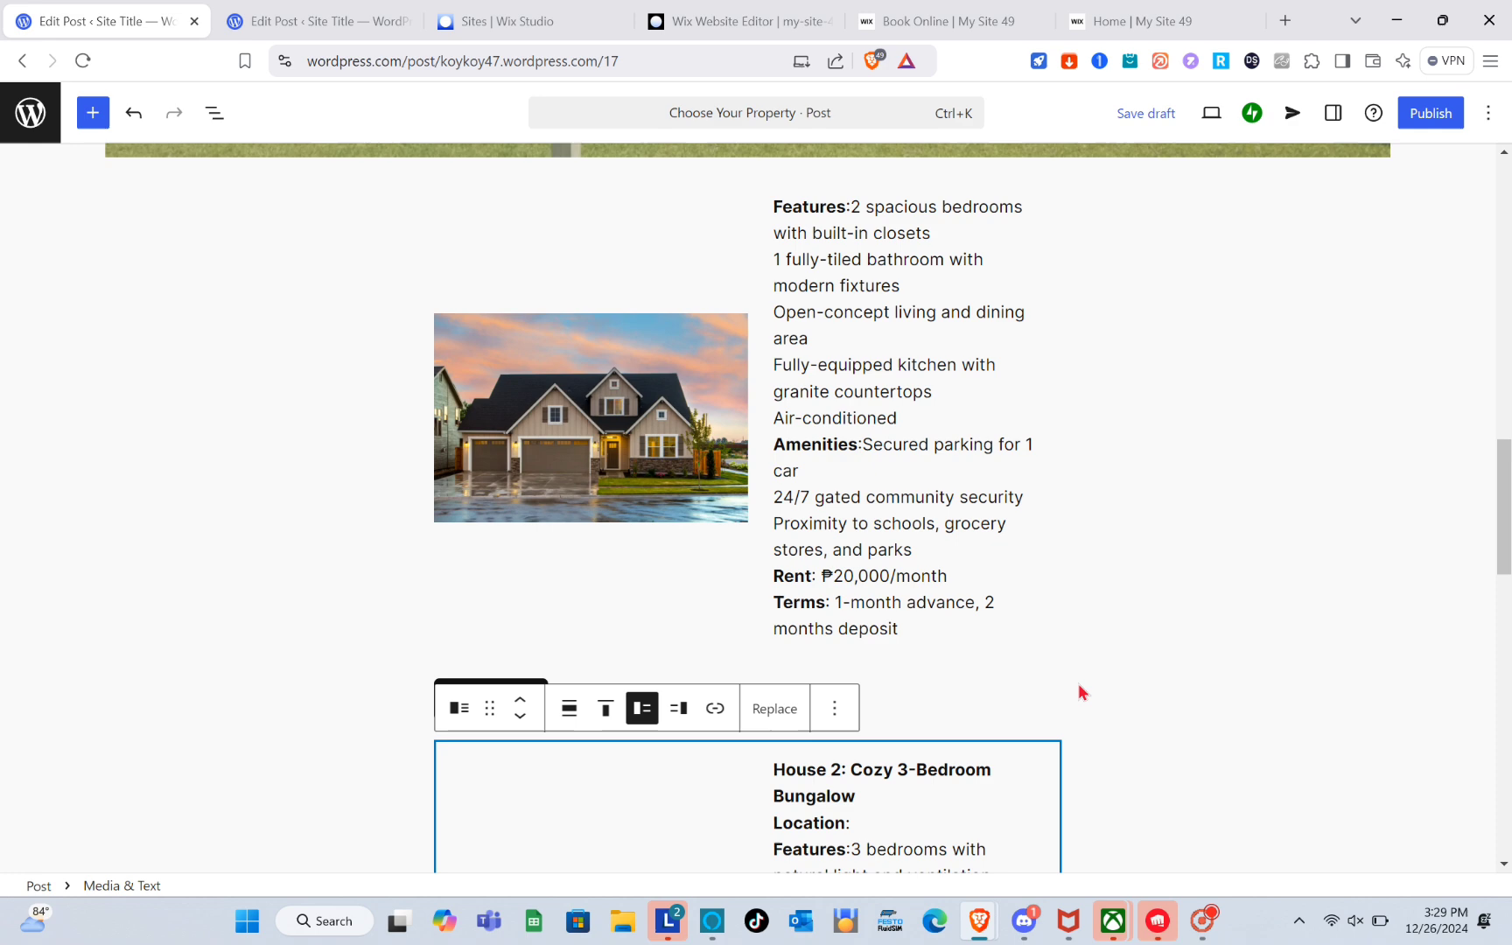
pyautogui.click(1079, 692)
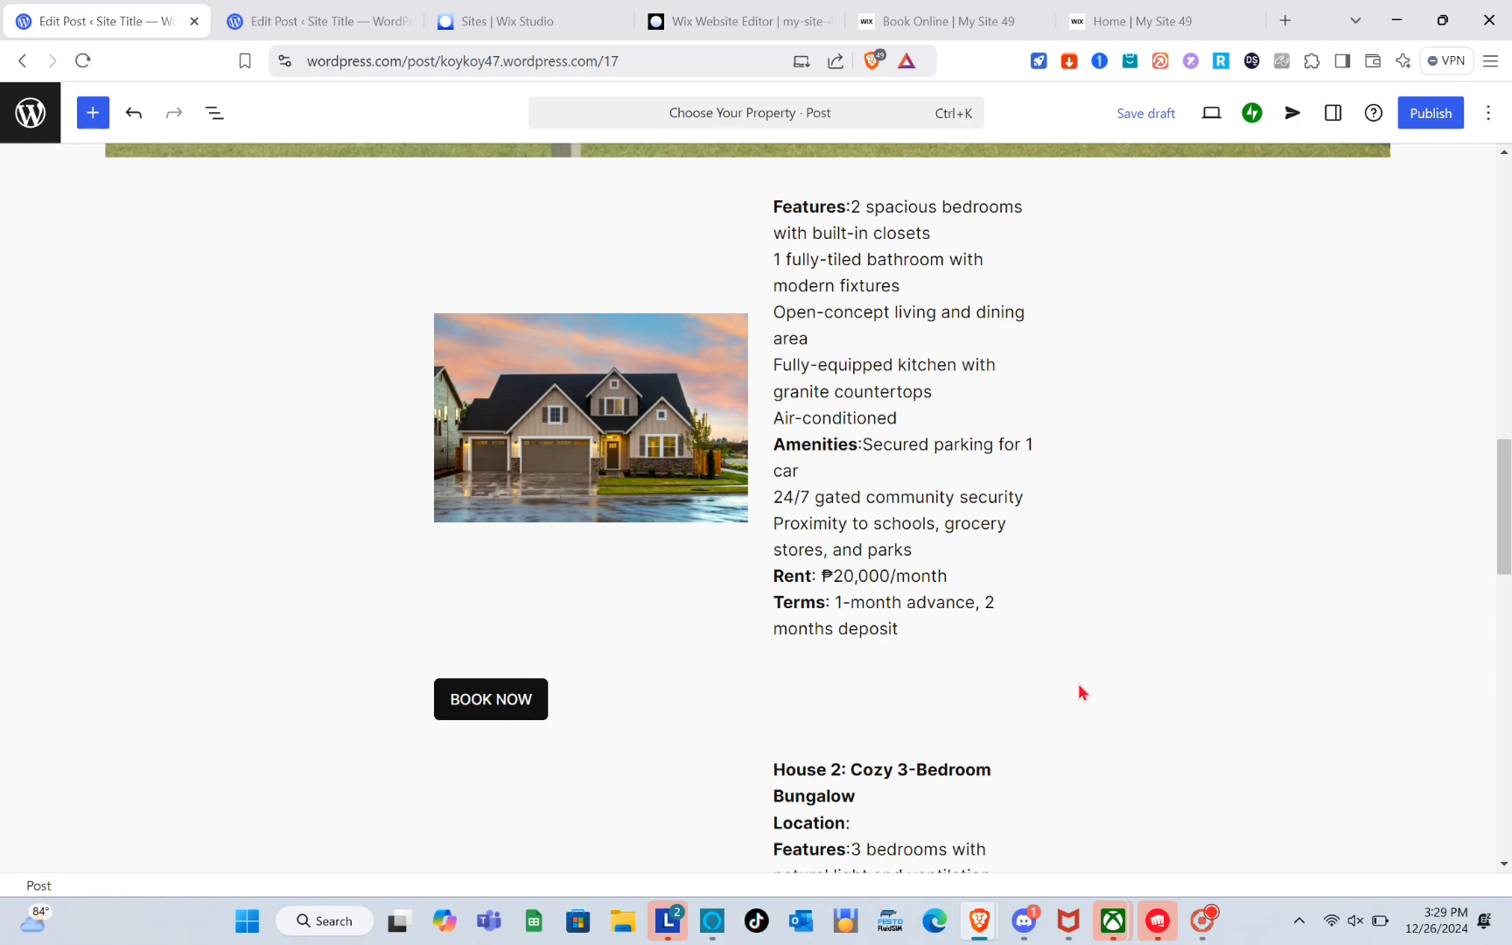
# Publish the WordPress post.
pyautogui.scroll(3, 1318, 207)
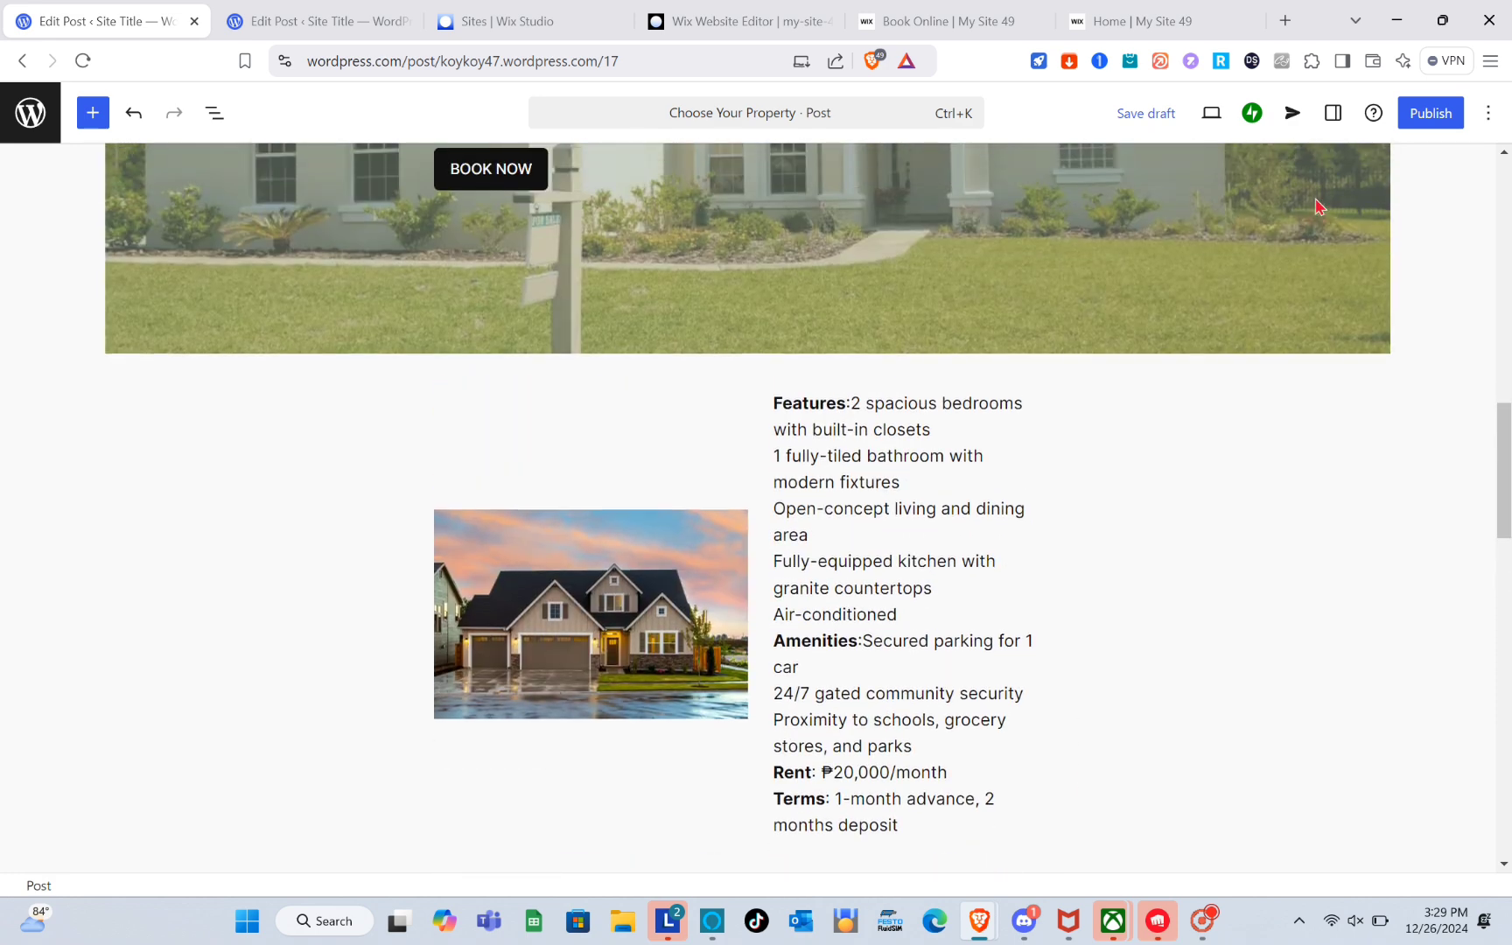
pyautogui.click(1434, 115)
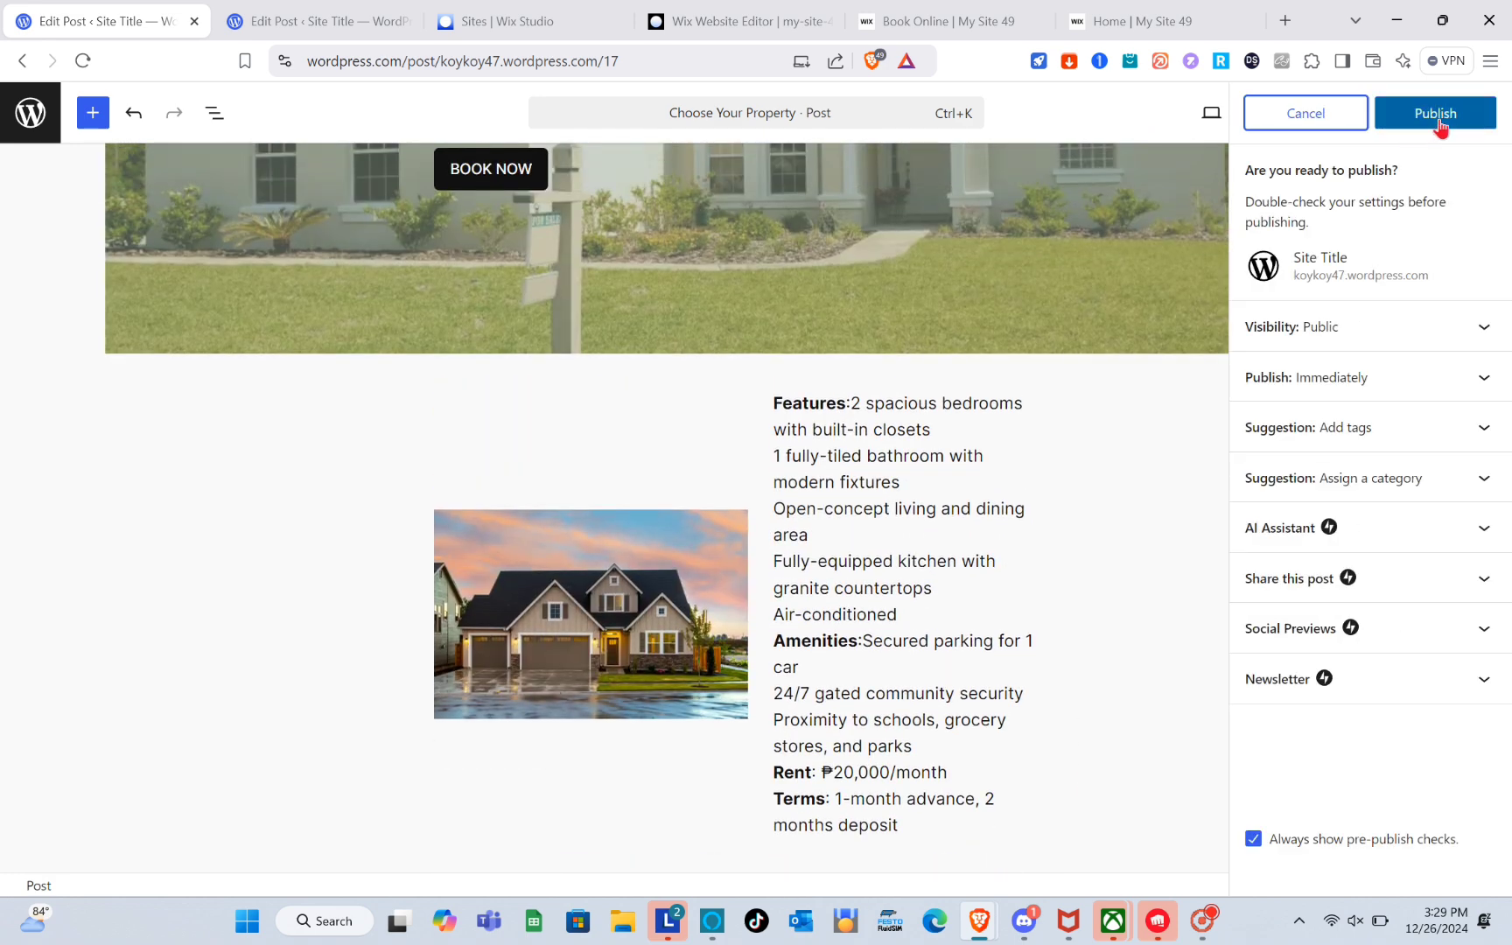
pyautogui.click(1439, 125)
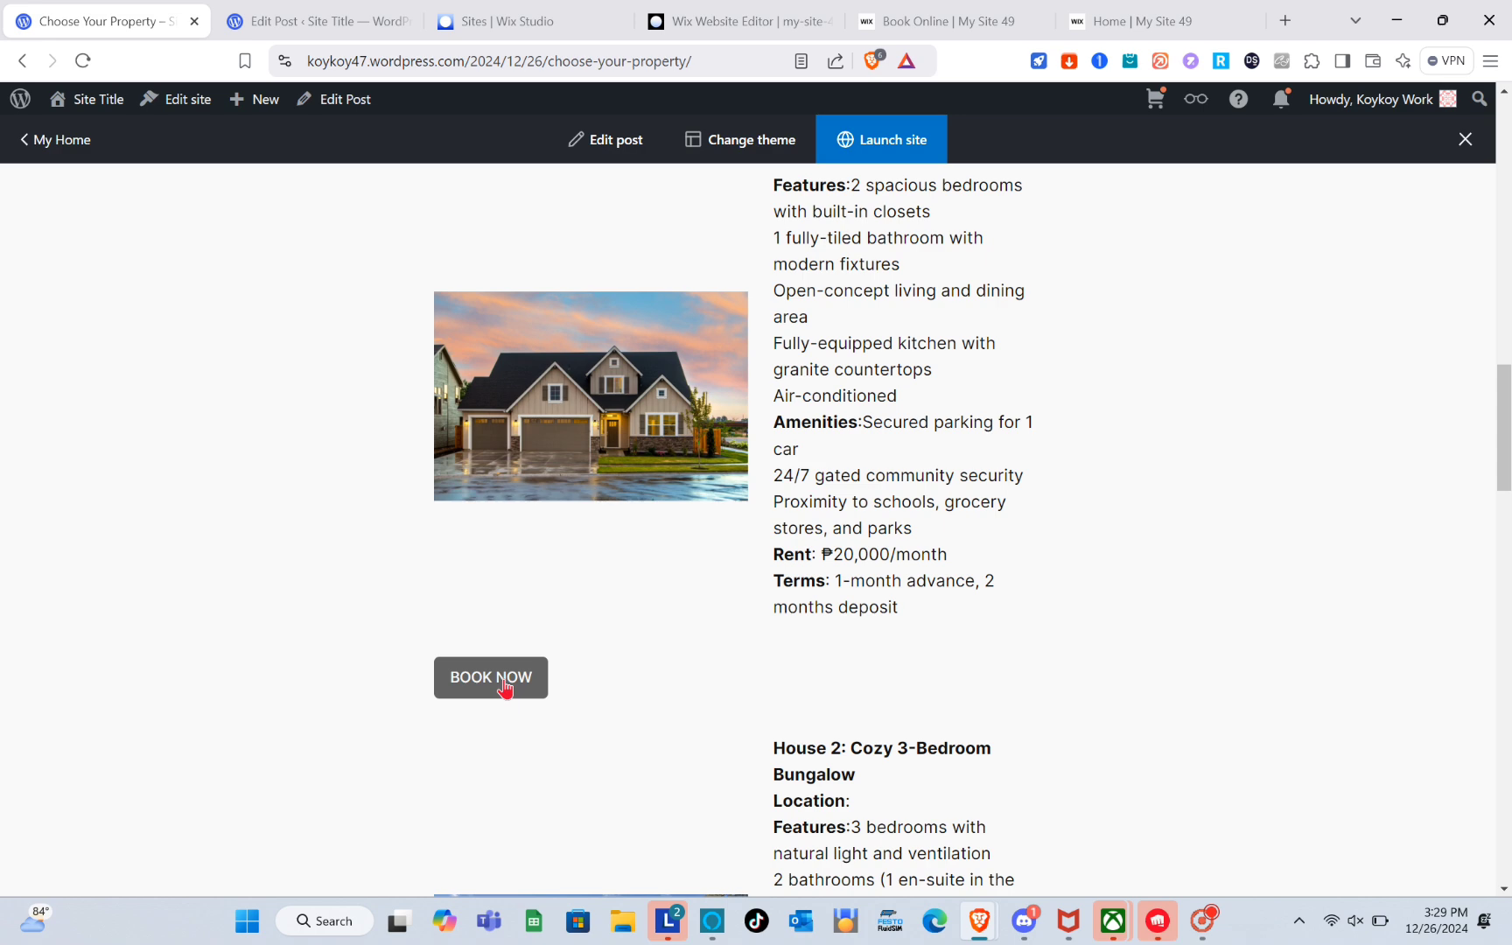
# Scroll through the published post to review the house listings and their BOOK NOW buttons.
pyautogui.scroll(-3, 506, 689)
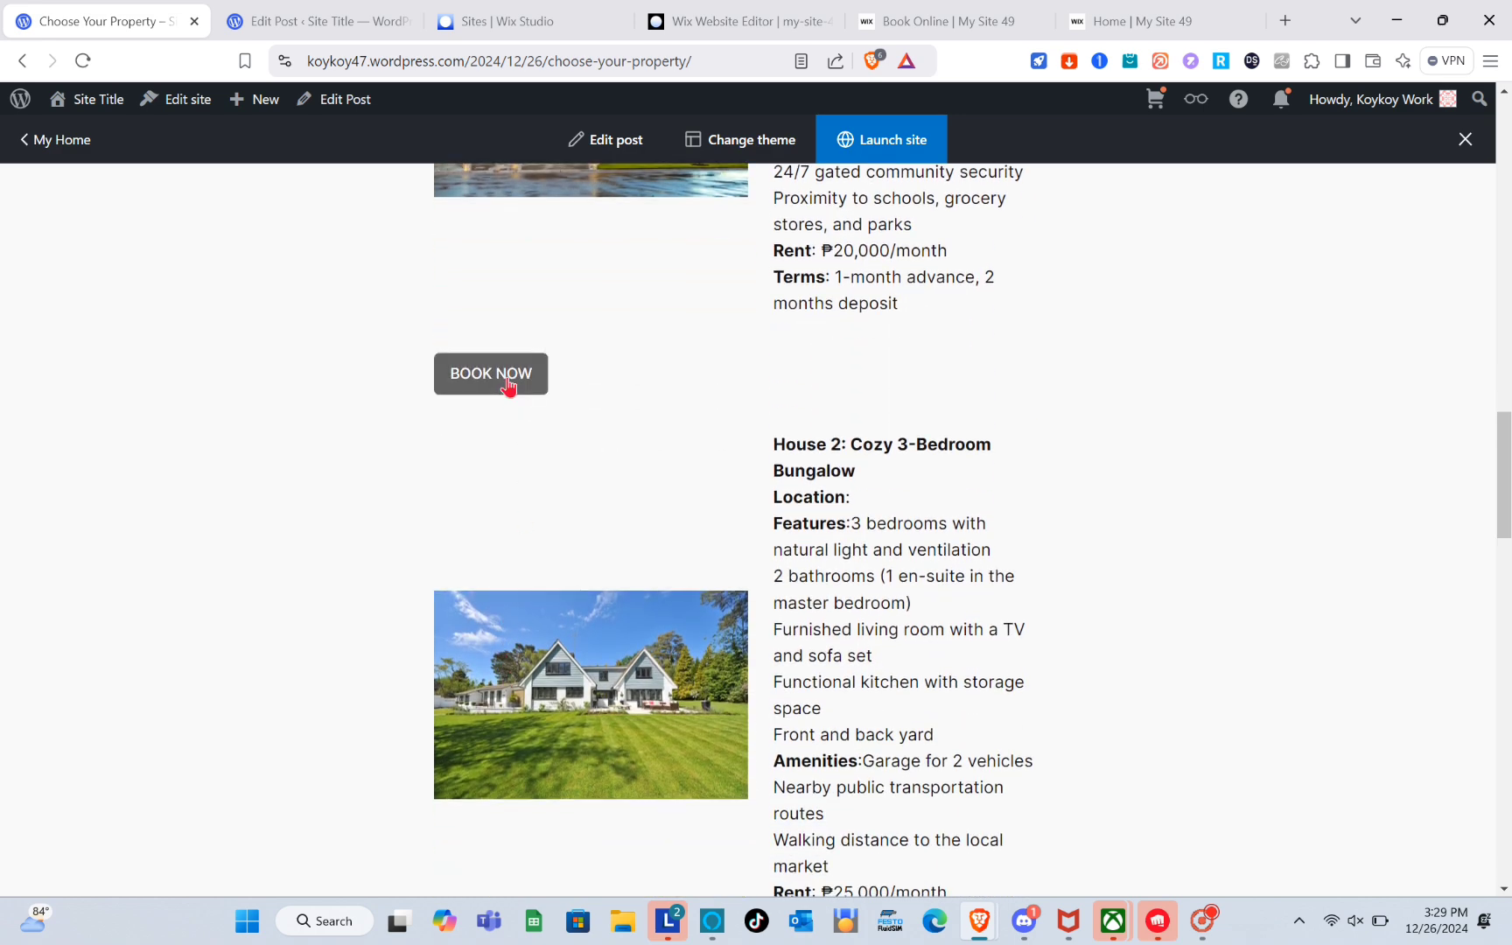
pyautogui.scroll(-4, 507, 389)
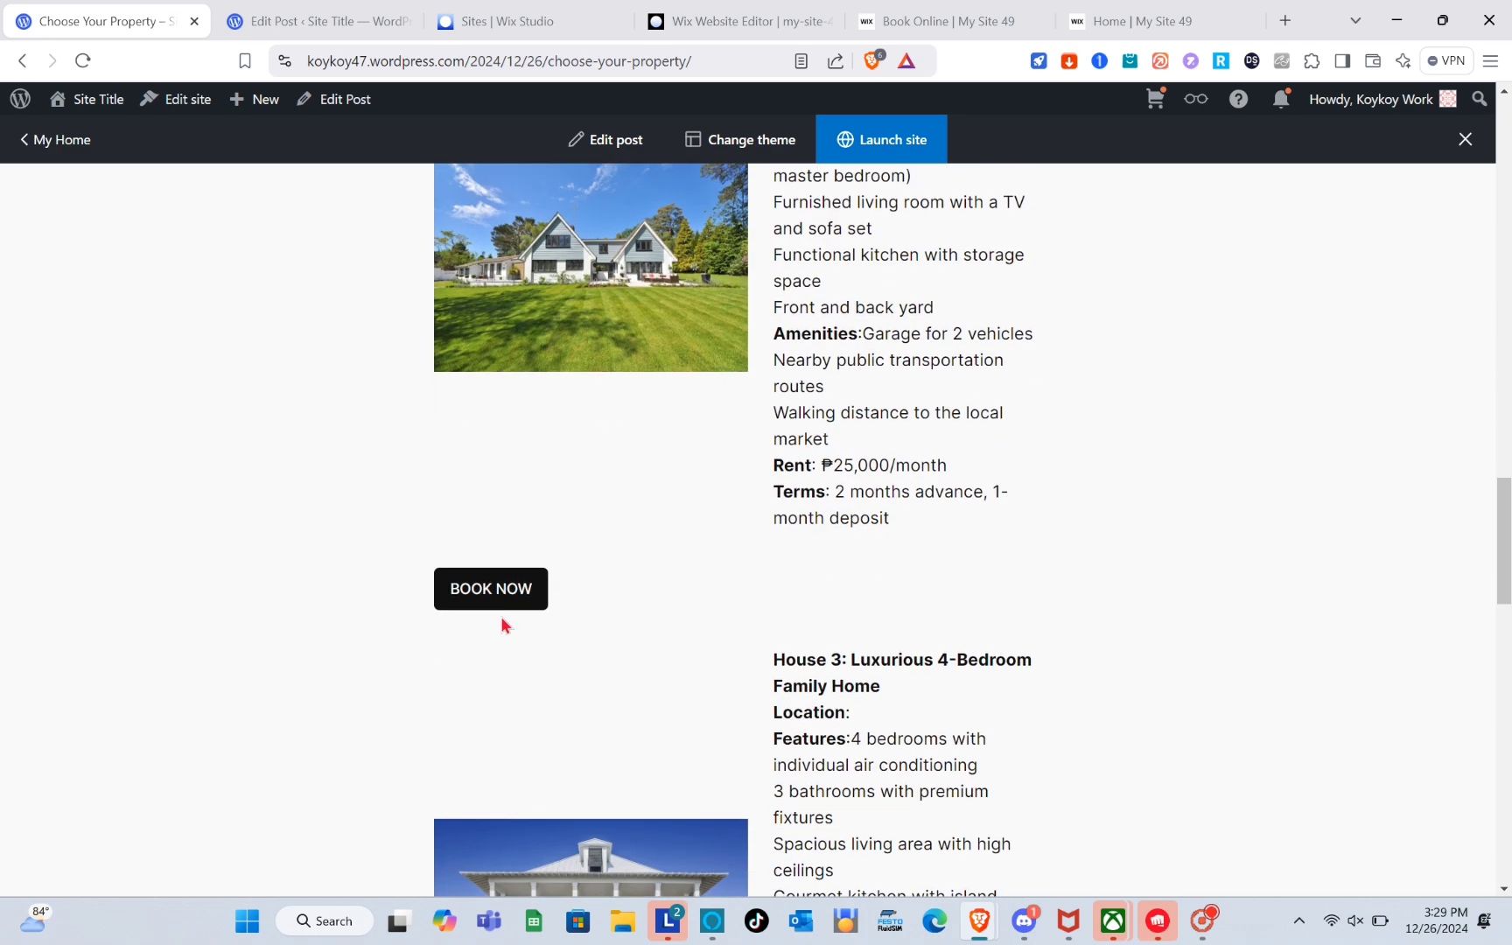
pyautogui.scroll(-6, 503, 664)
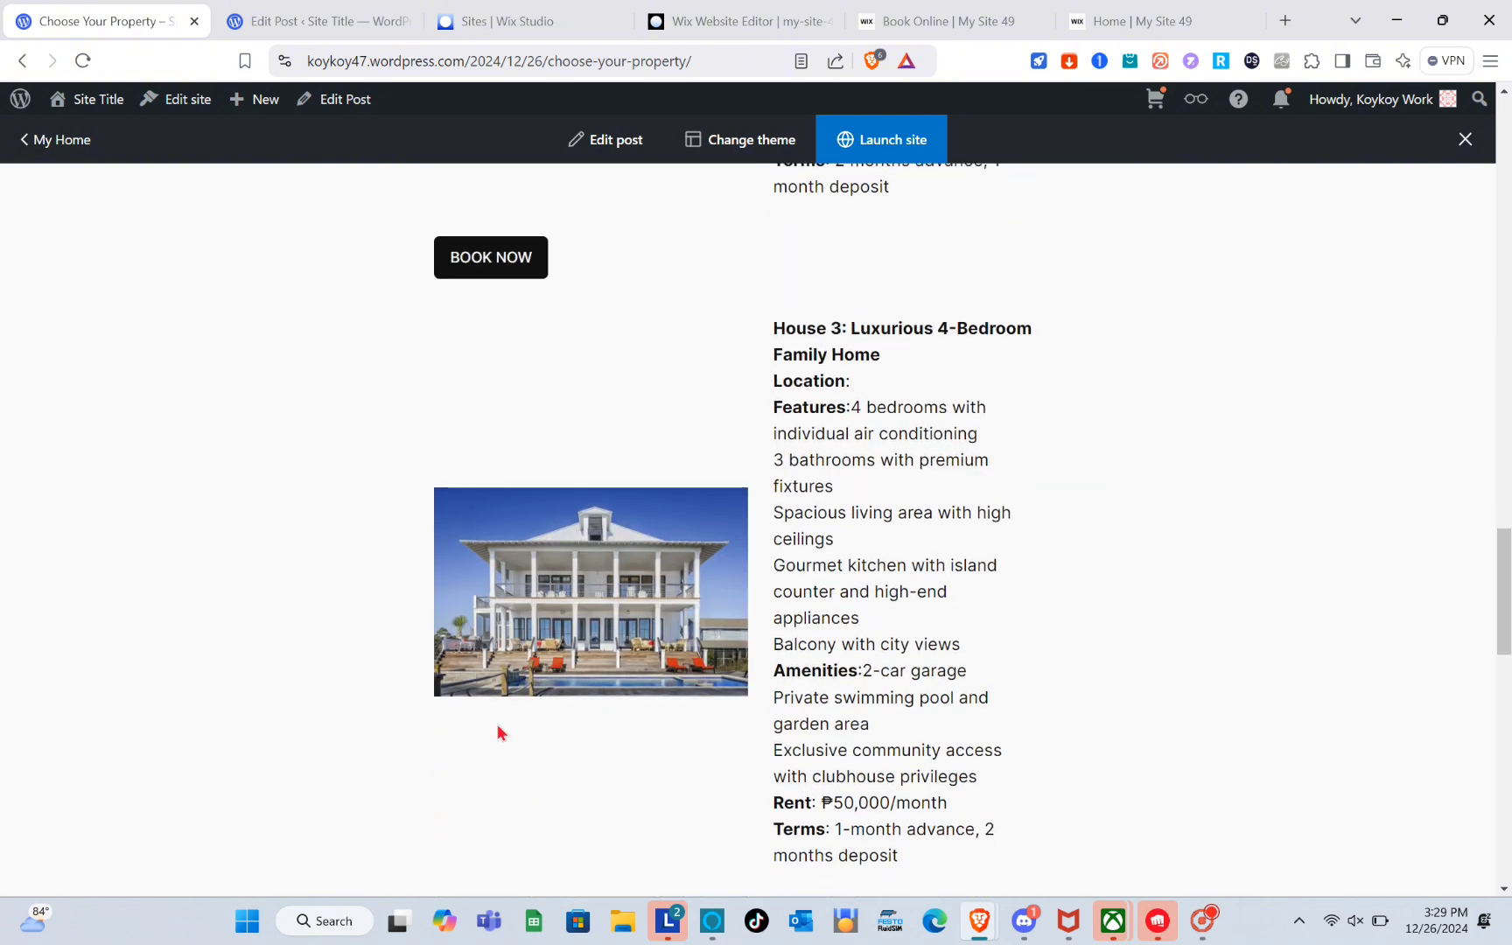
pyautogui.scroll(-1, 510, 767)
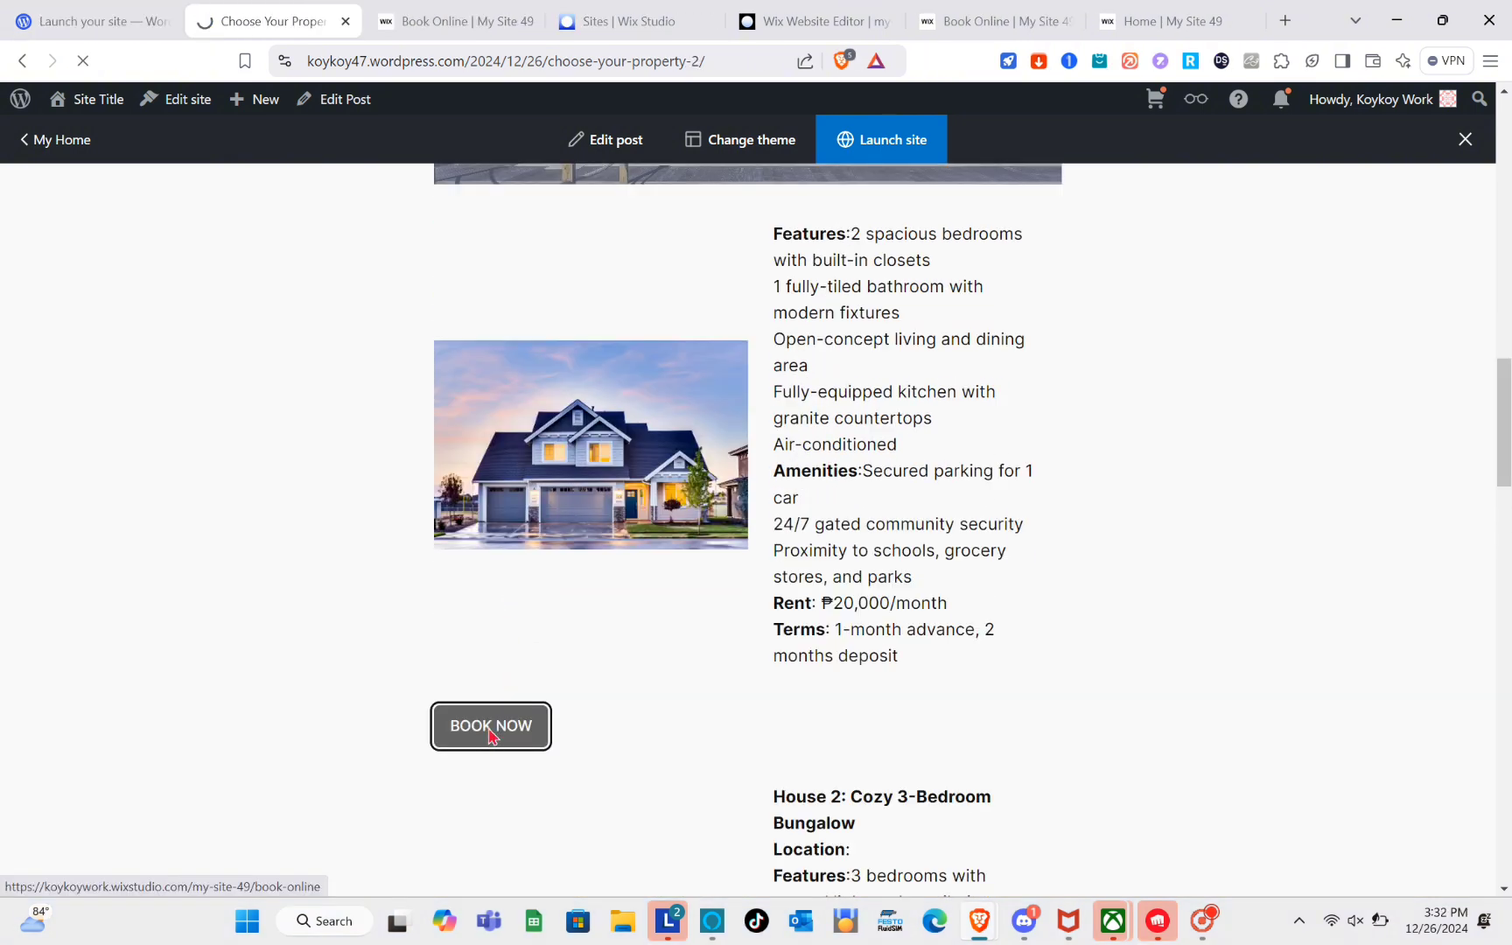
pyautogui.scroll(-2, 488, 728)
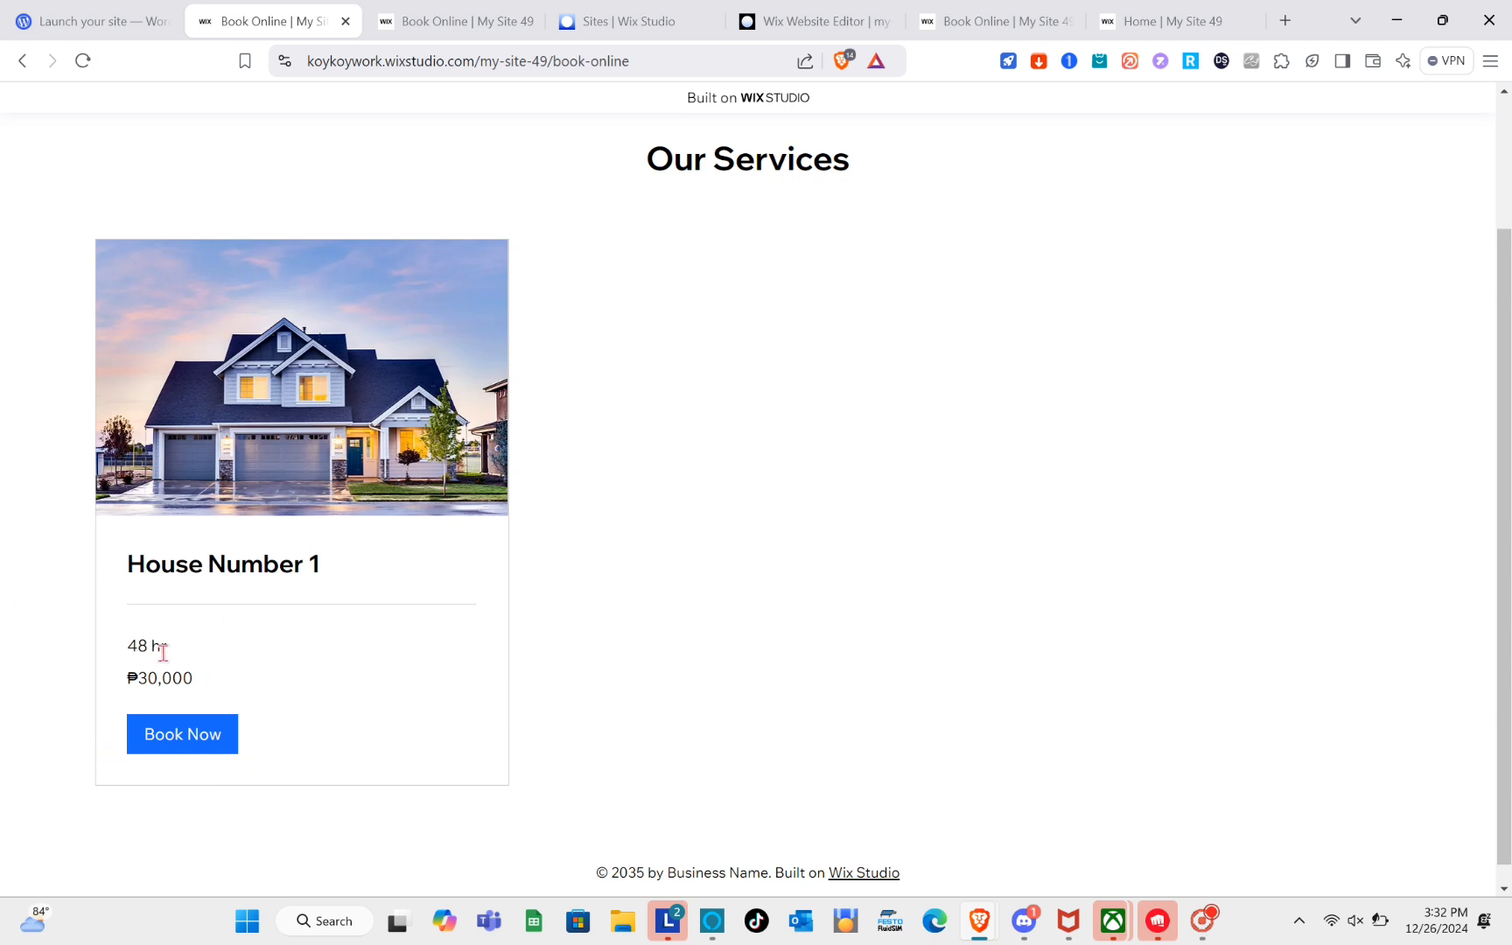
# Test the House Number 1 Book Now button on the live booking page and dismiss the popup.
pyautogui.click(172, 749)
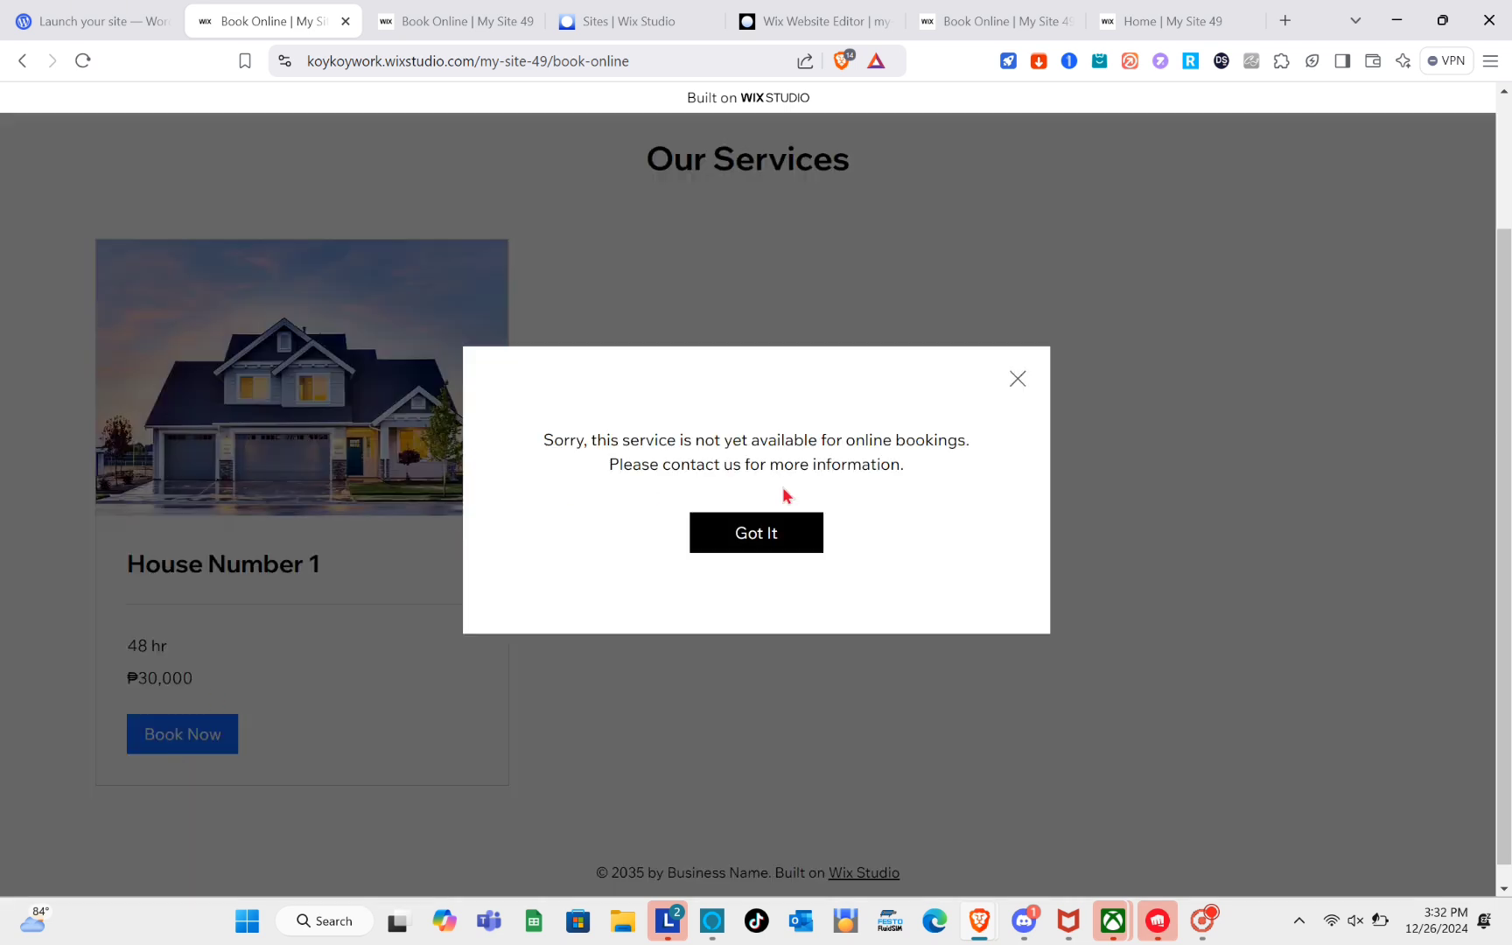
pyautogui.click(1017, 379)
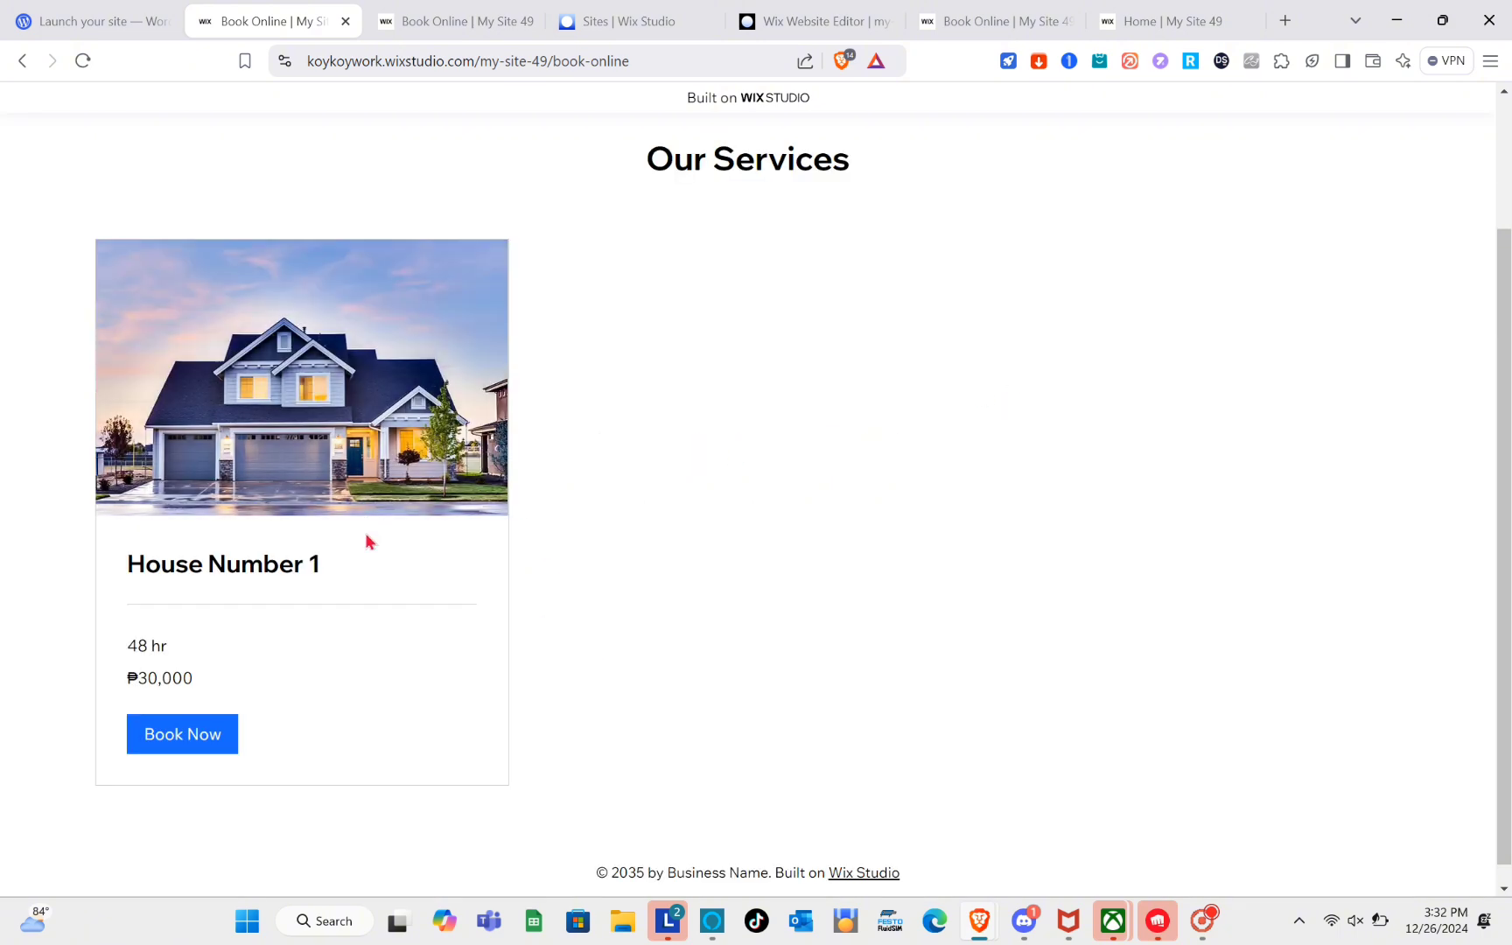
pyautogui.scroll(1, 368, 539)
pyautogui.scroll(-1, 364, 540)
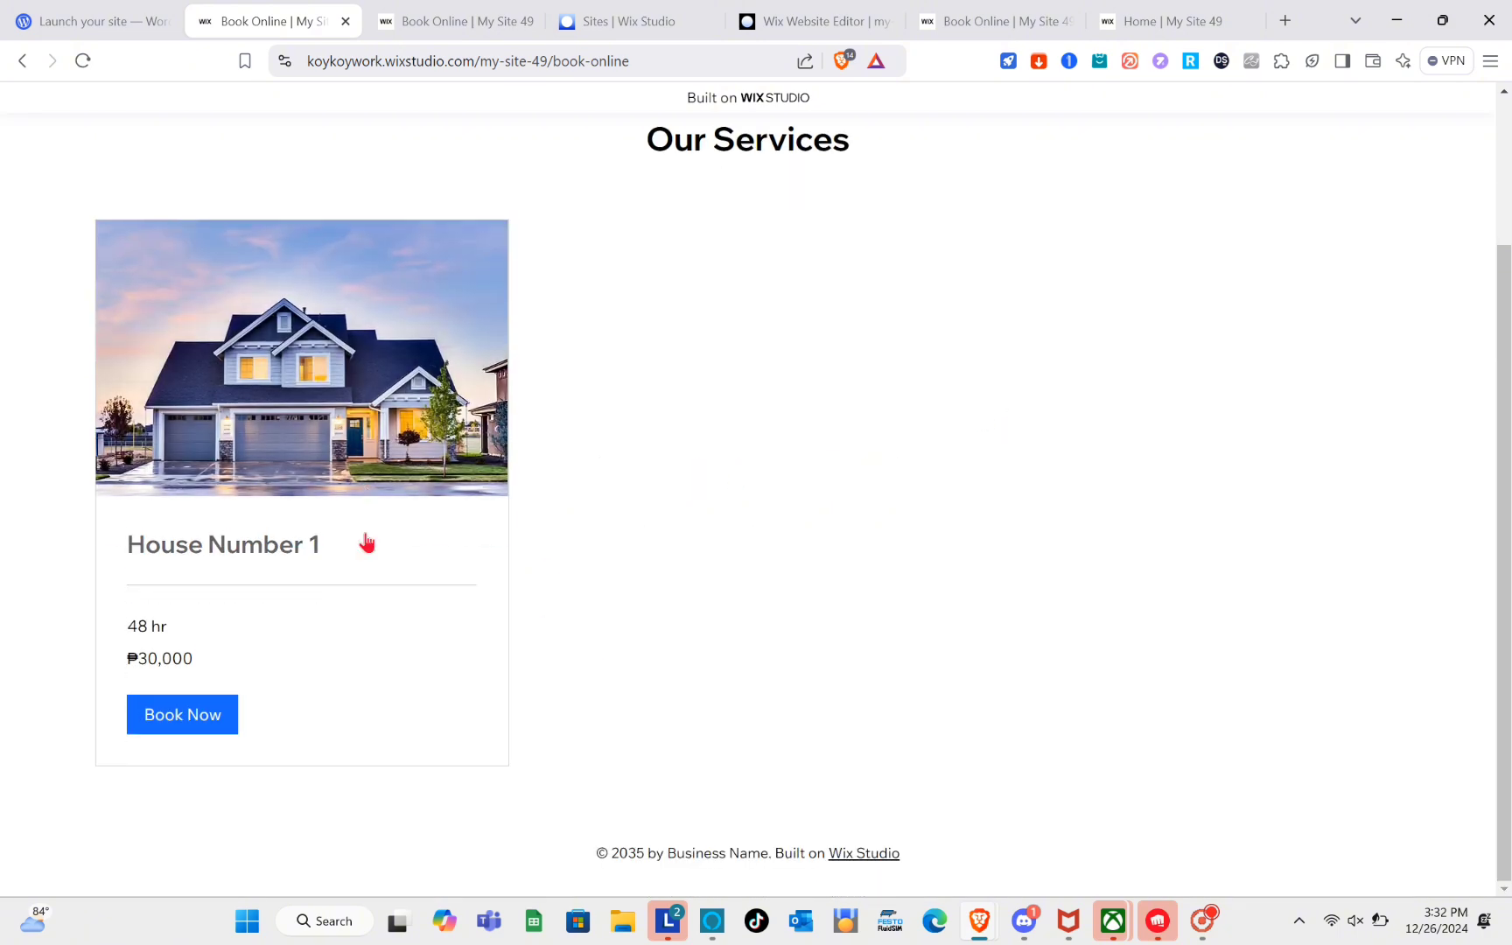